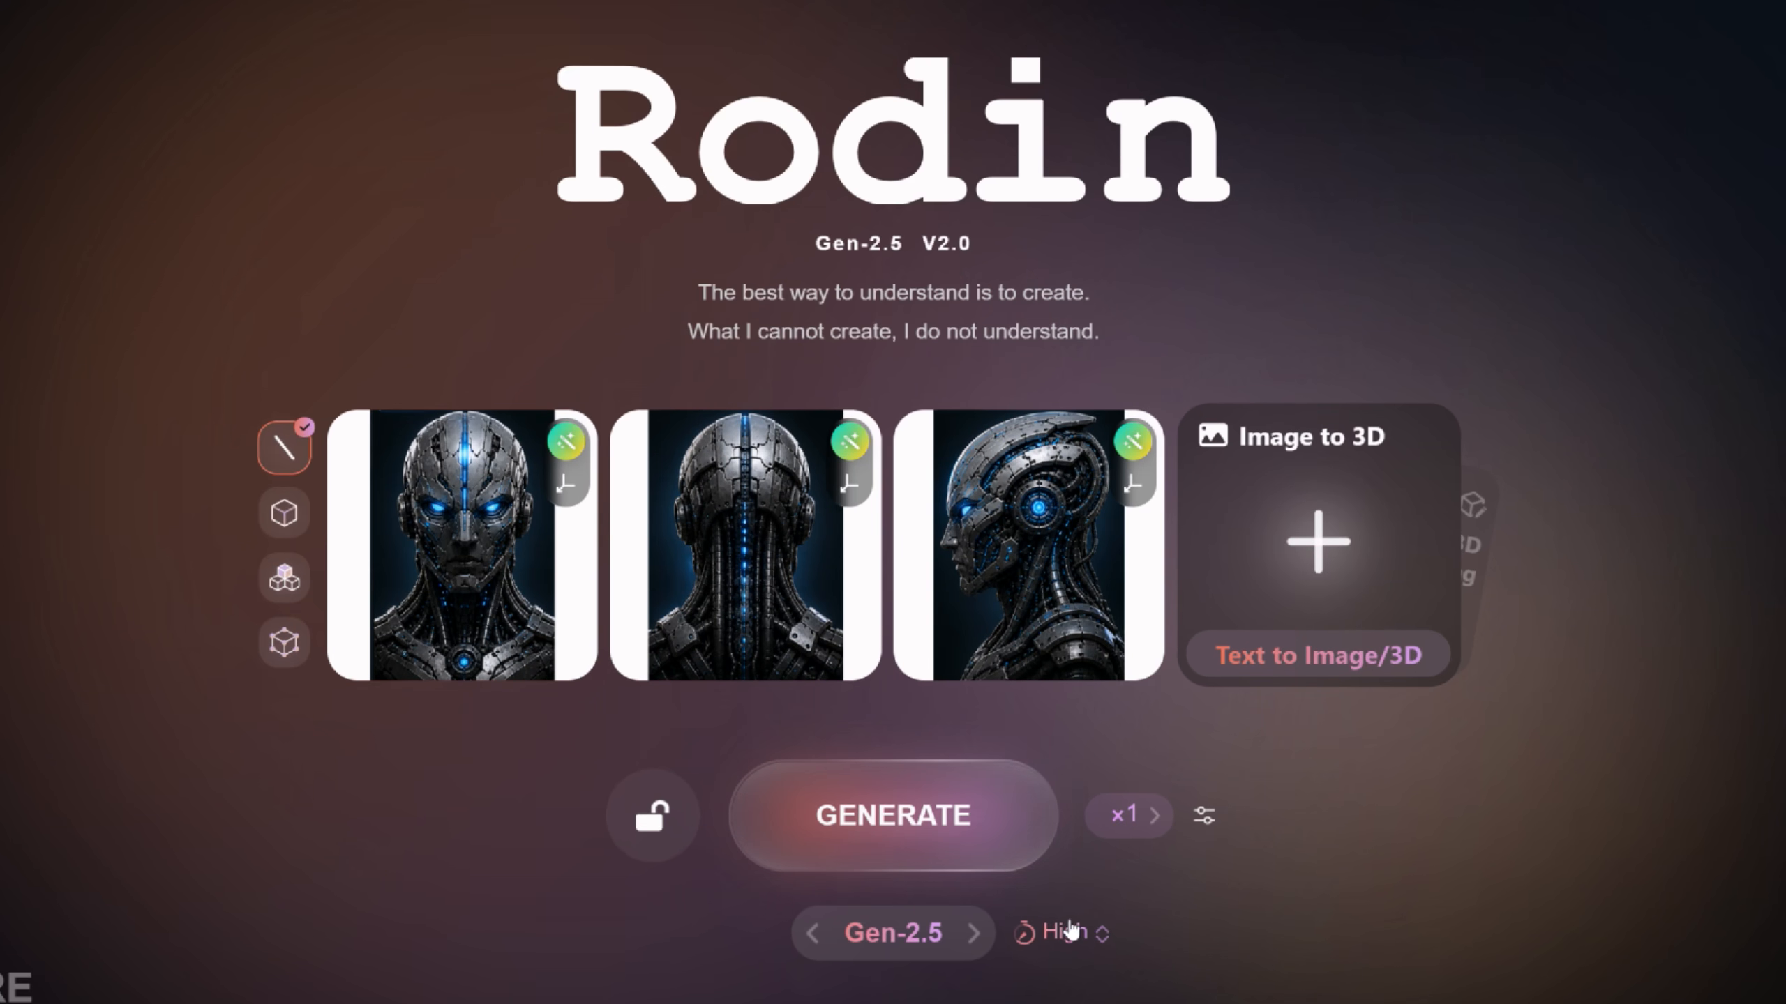
Generate the cyborg head geometry at Extreme-High effort, Detailed, as a symmetrical Quad Mesh
{"action": "left_click", "coordinate": [1068, 930]}
{"action": "left_click", "coordinate": [1132, 931]}
{"action": "left_click", "coordinate": [914, 839]}
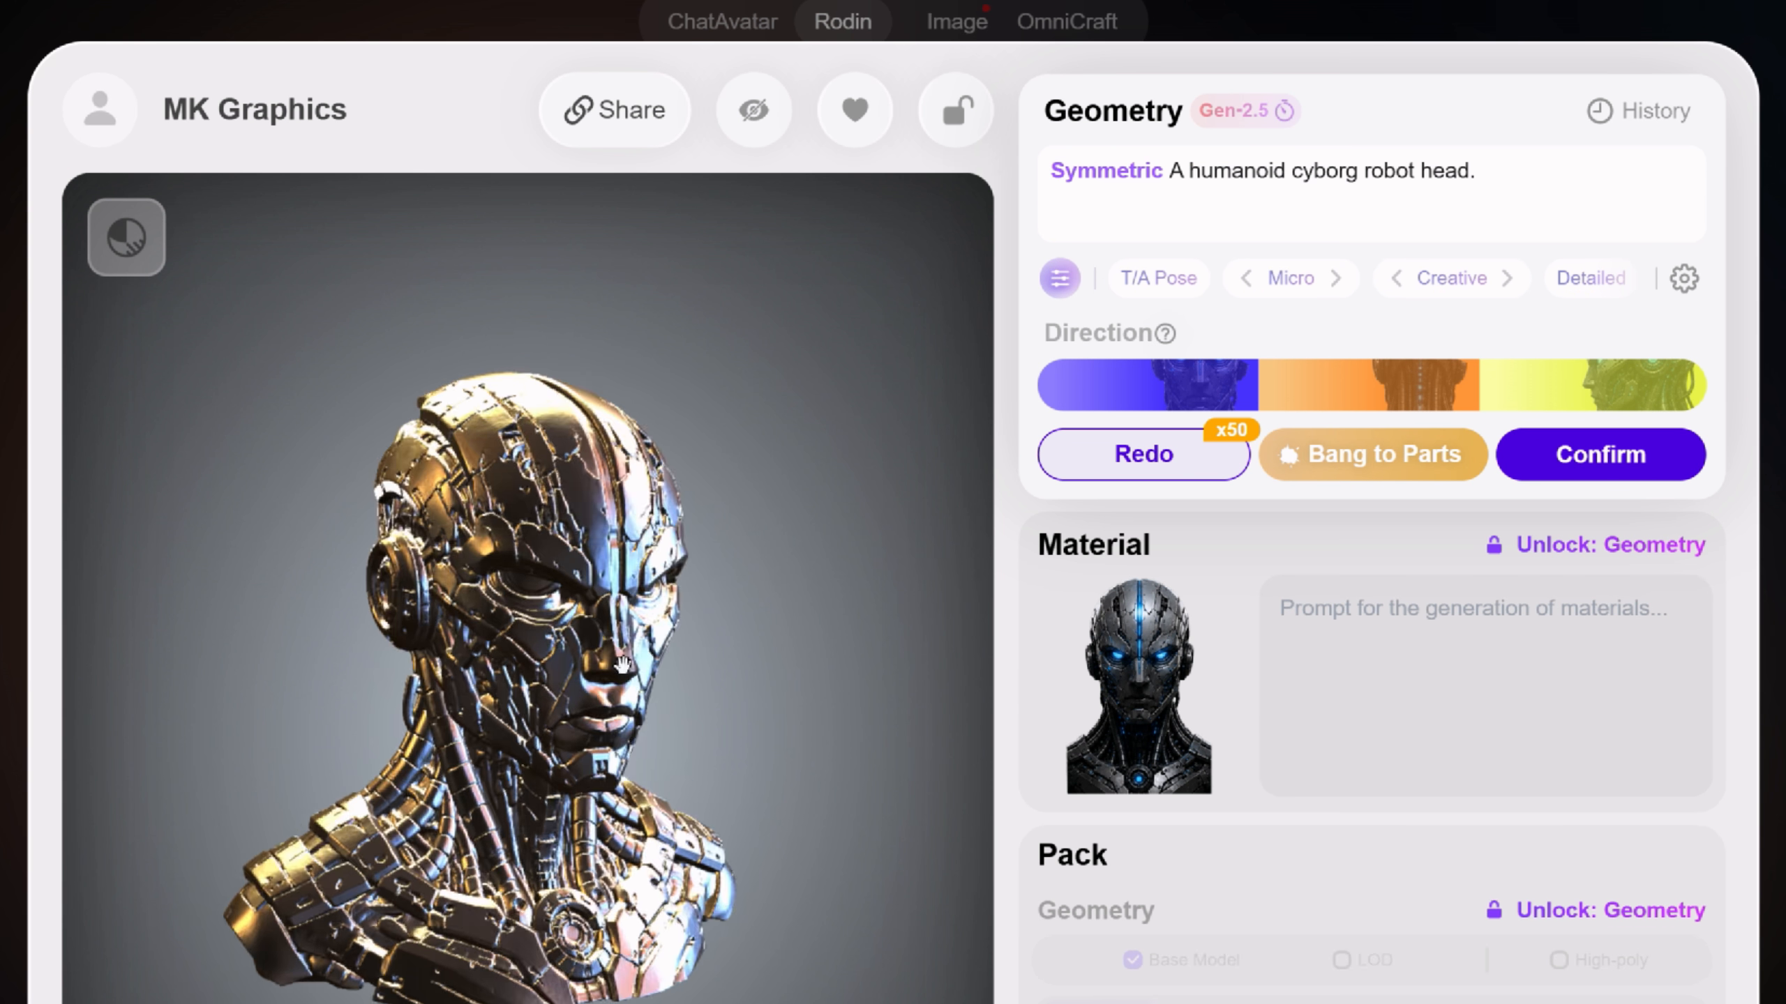
{"action": "left_click", "coordinate": [1579, 281]}
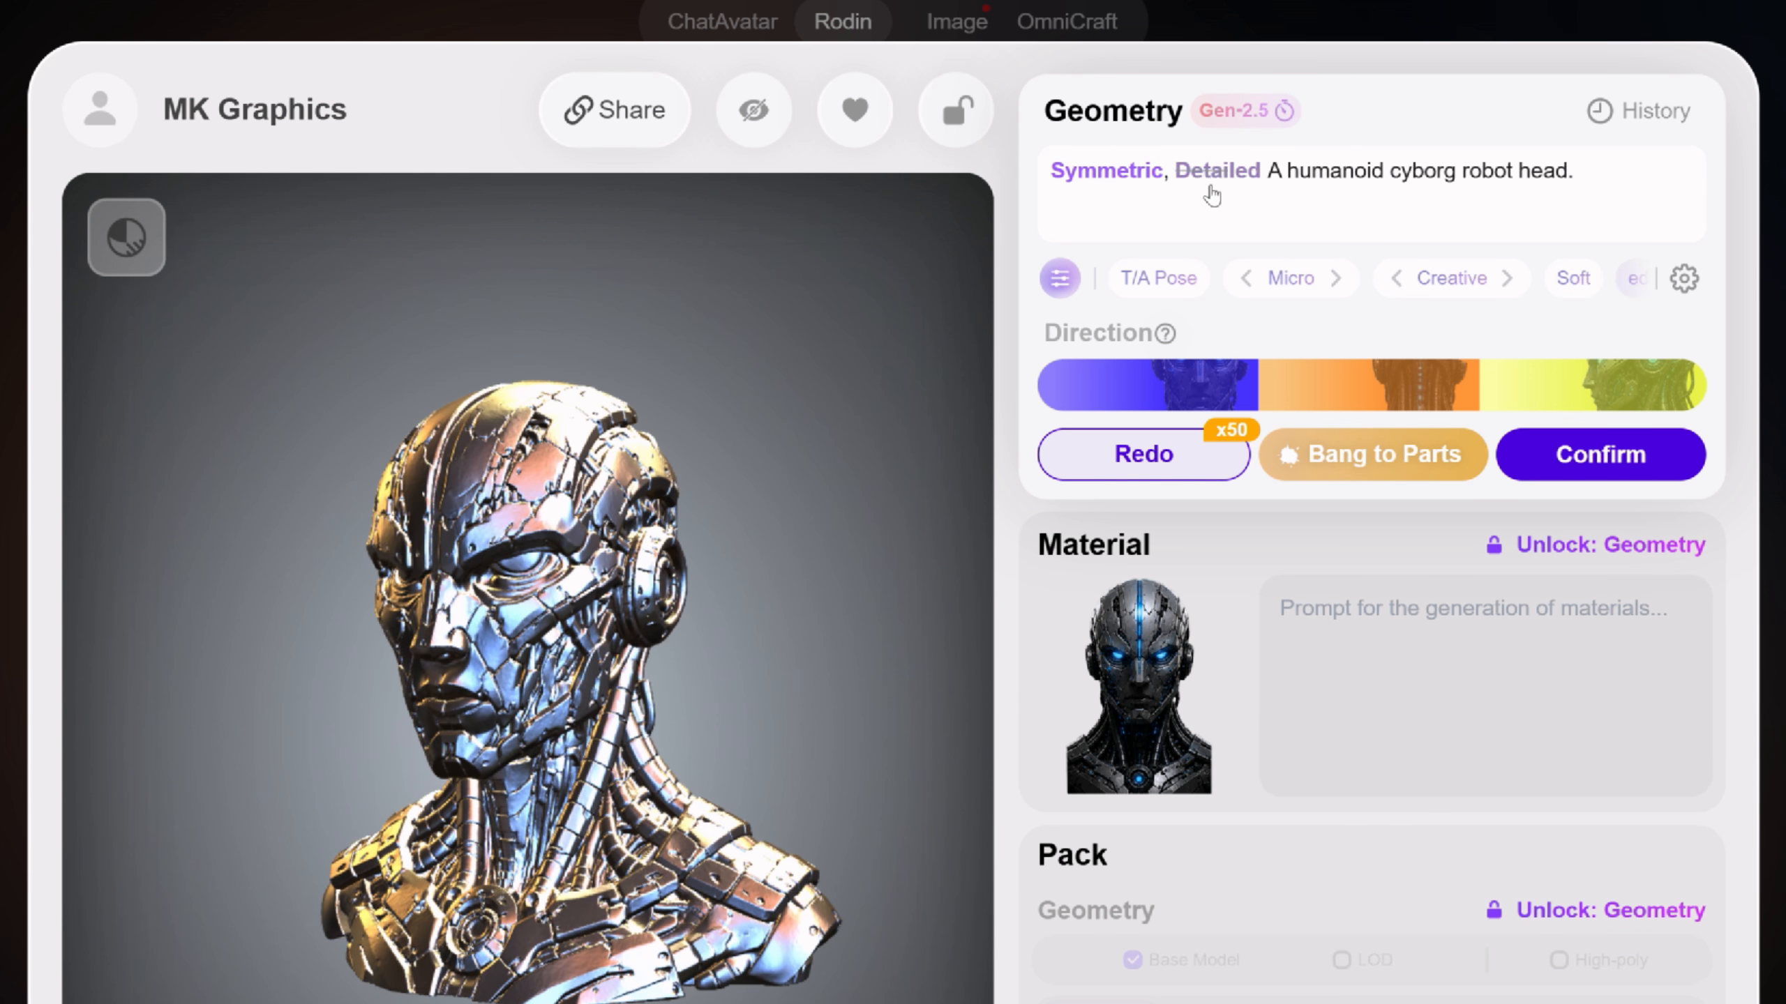
{"action": "left_click", "coordinate": [1600, 454]}
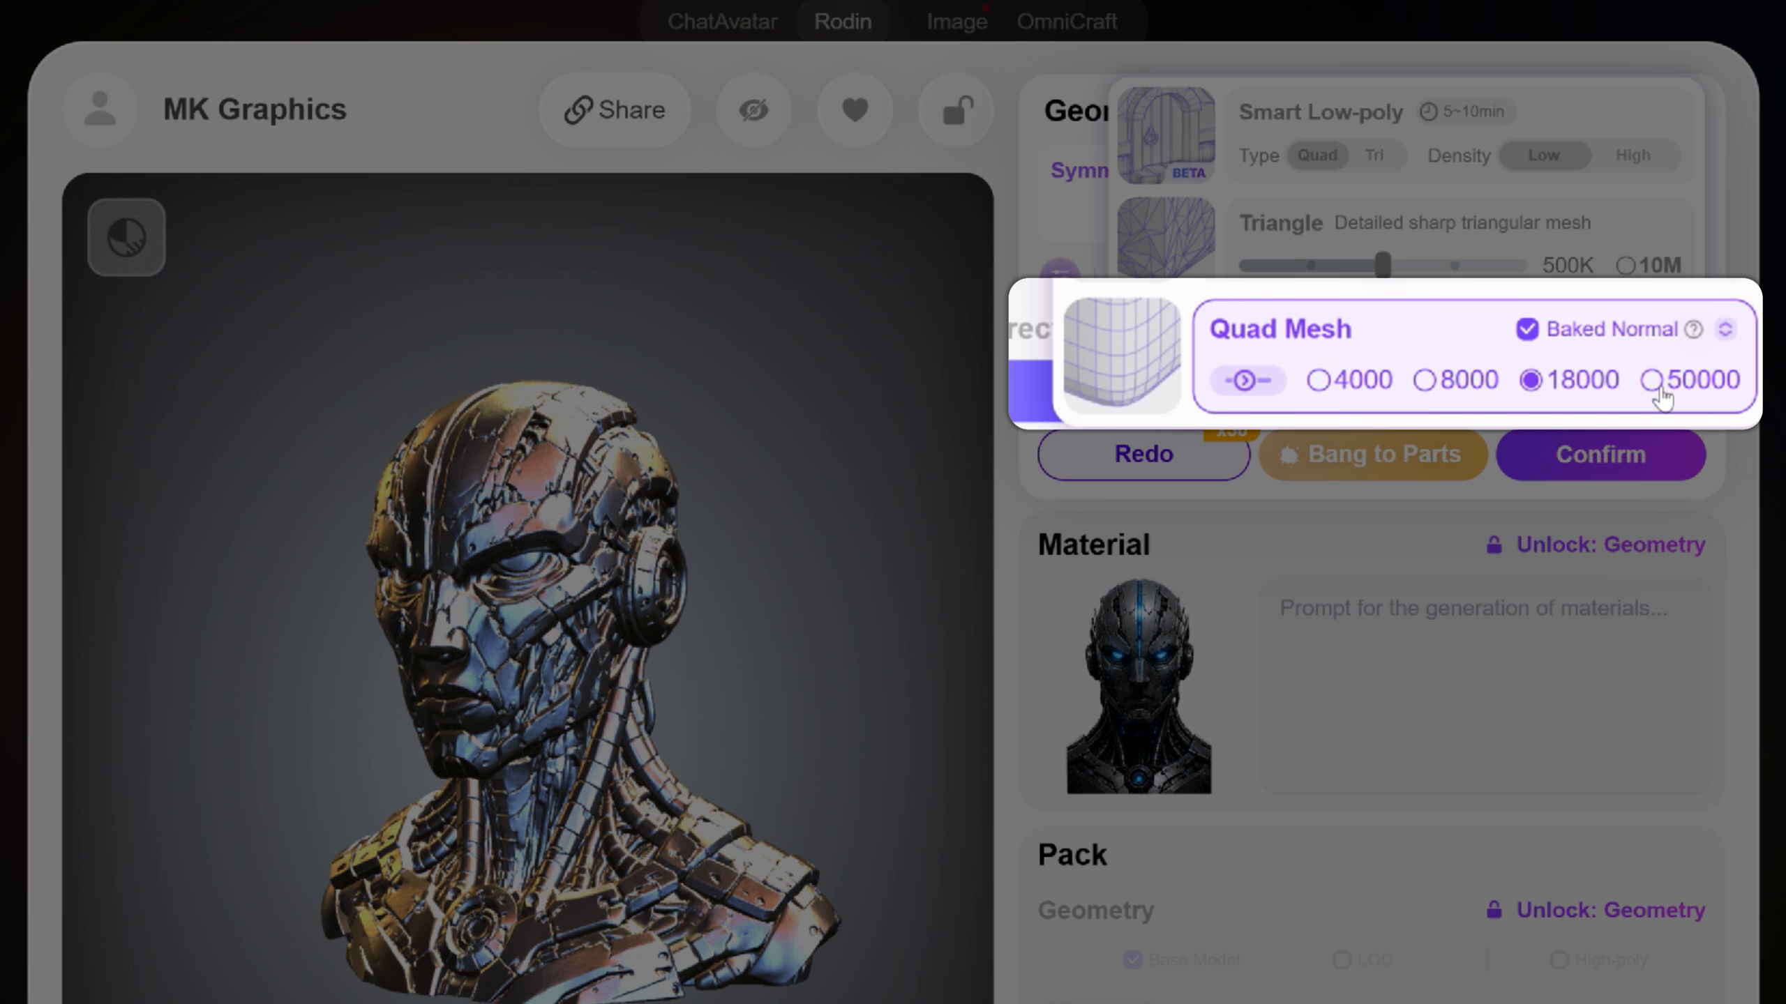
{"action": "left_click", "coordinate": [1246, 380]}
{"action": "left_click", "coordinate": [1591, 462]}
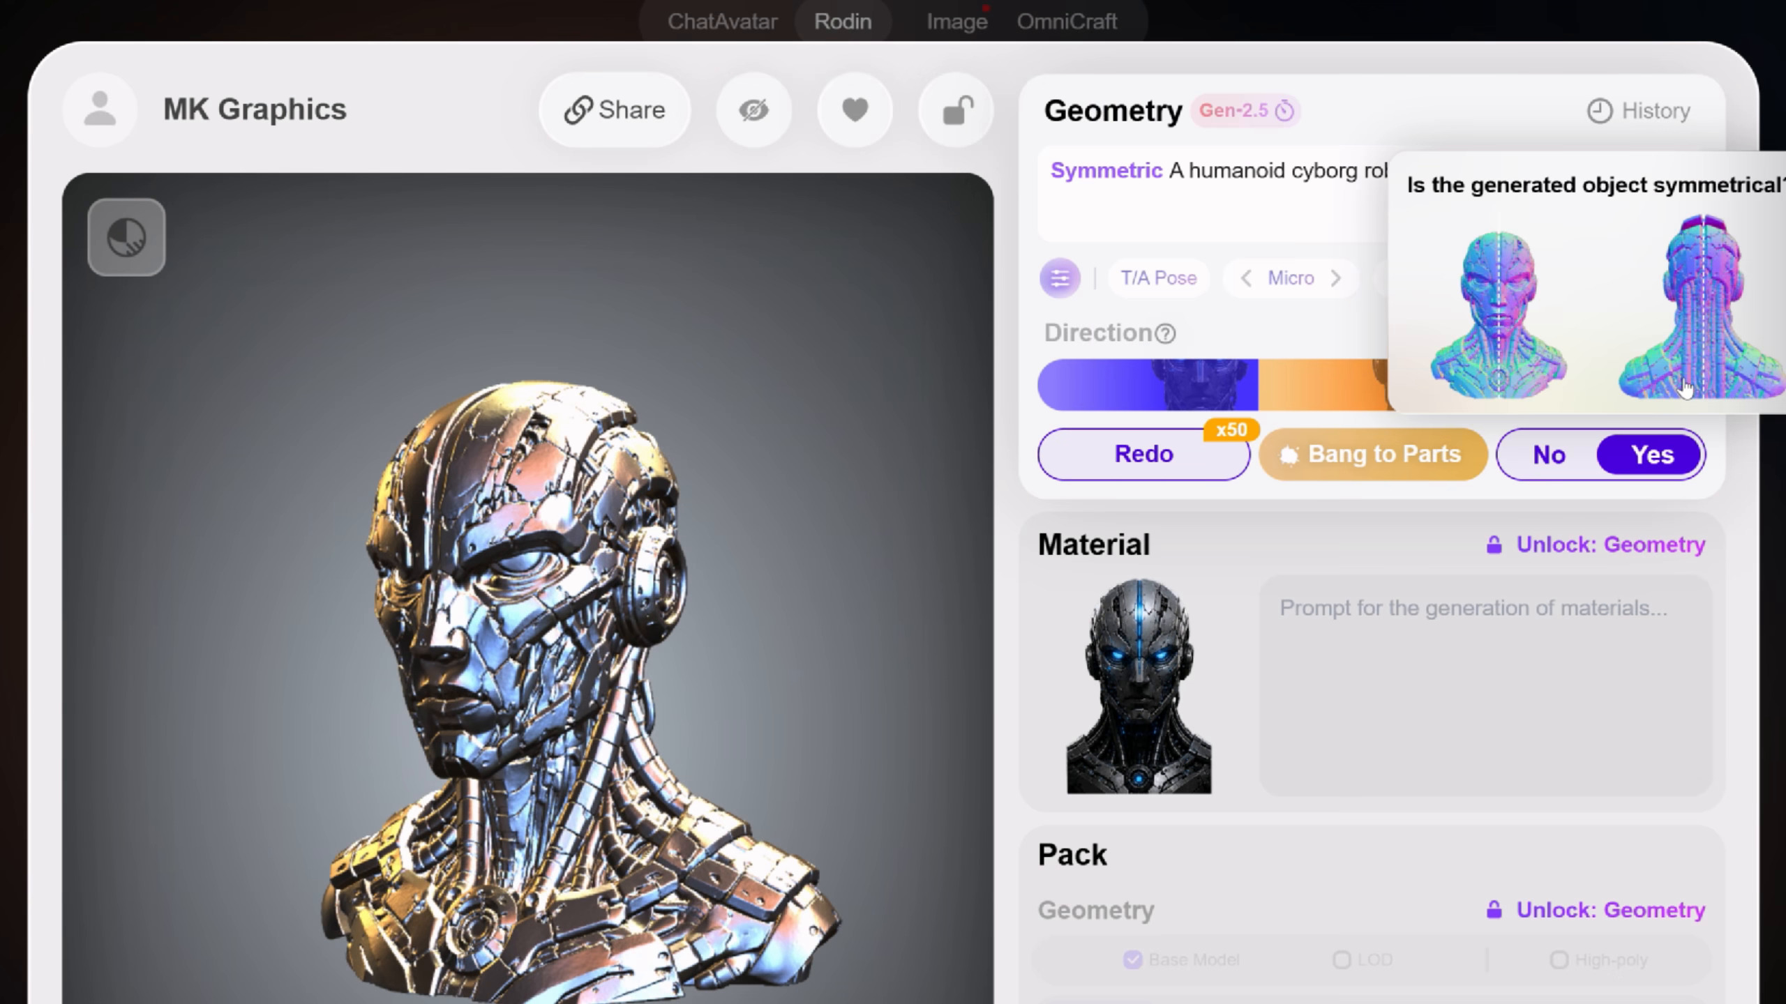
{"action": "left_click", "coordinate": [1652, 454]}
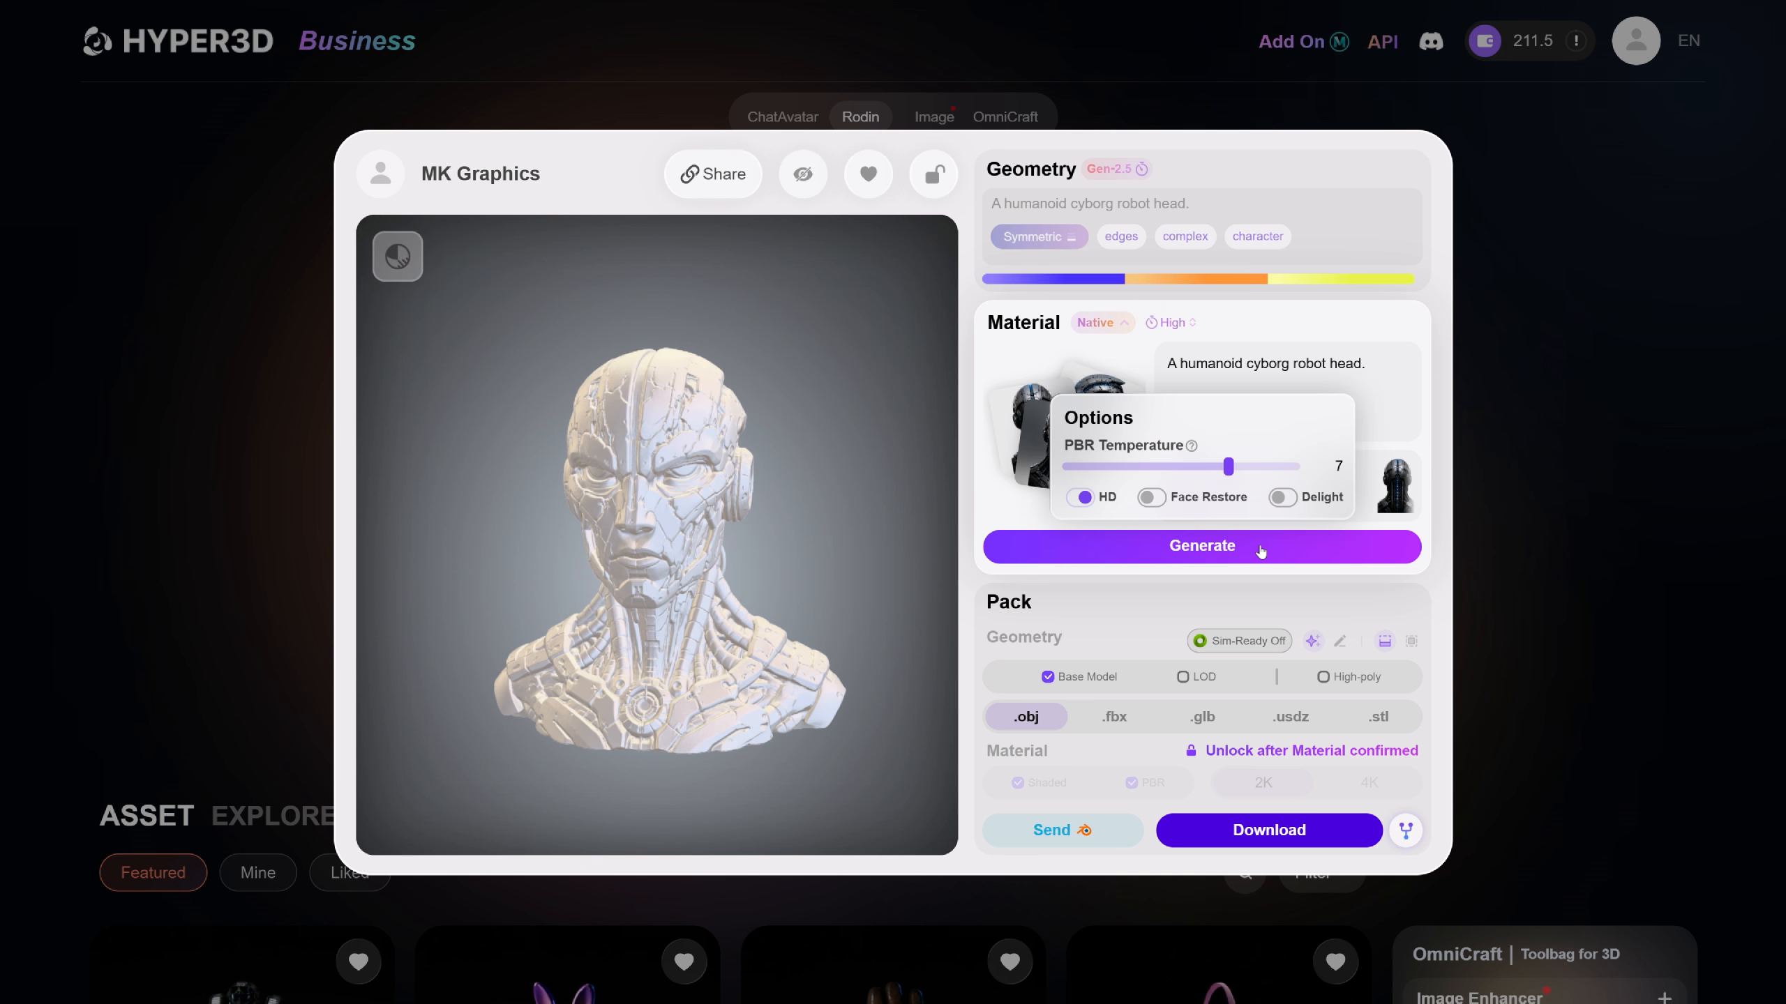
Generate and confirm the blue-black material, then download it as .fbx with 4K textures
{"action": "left_click", "coordinate": [1261, 552]}
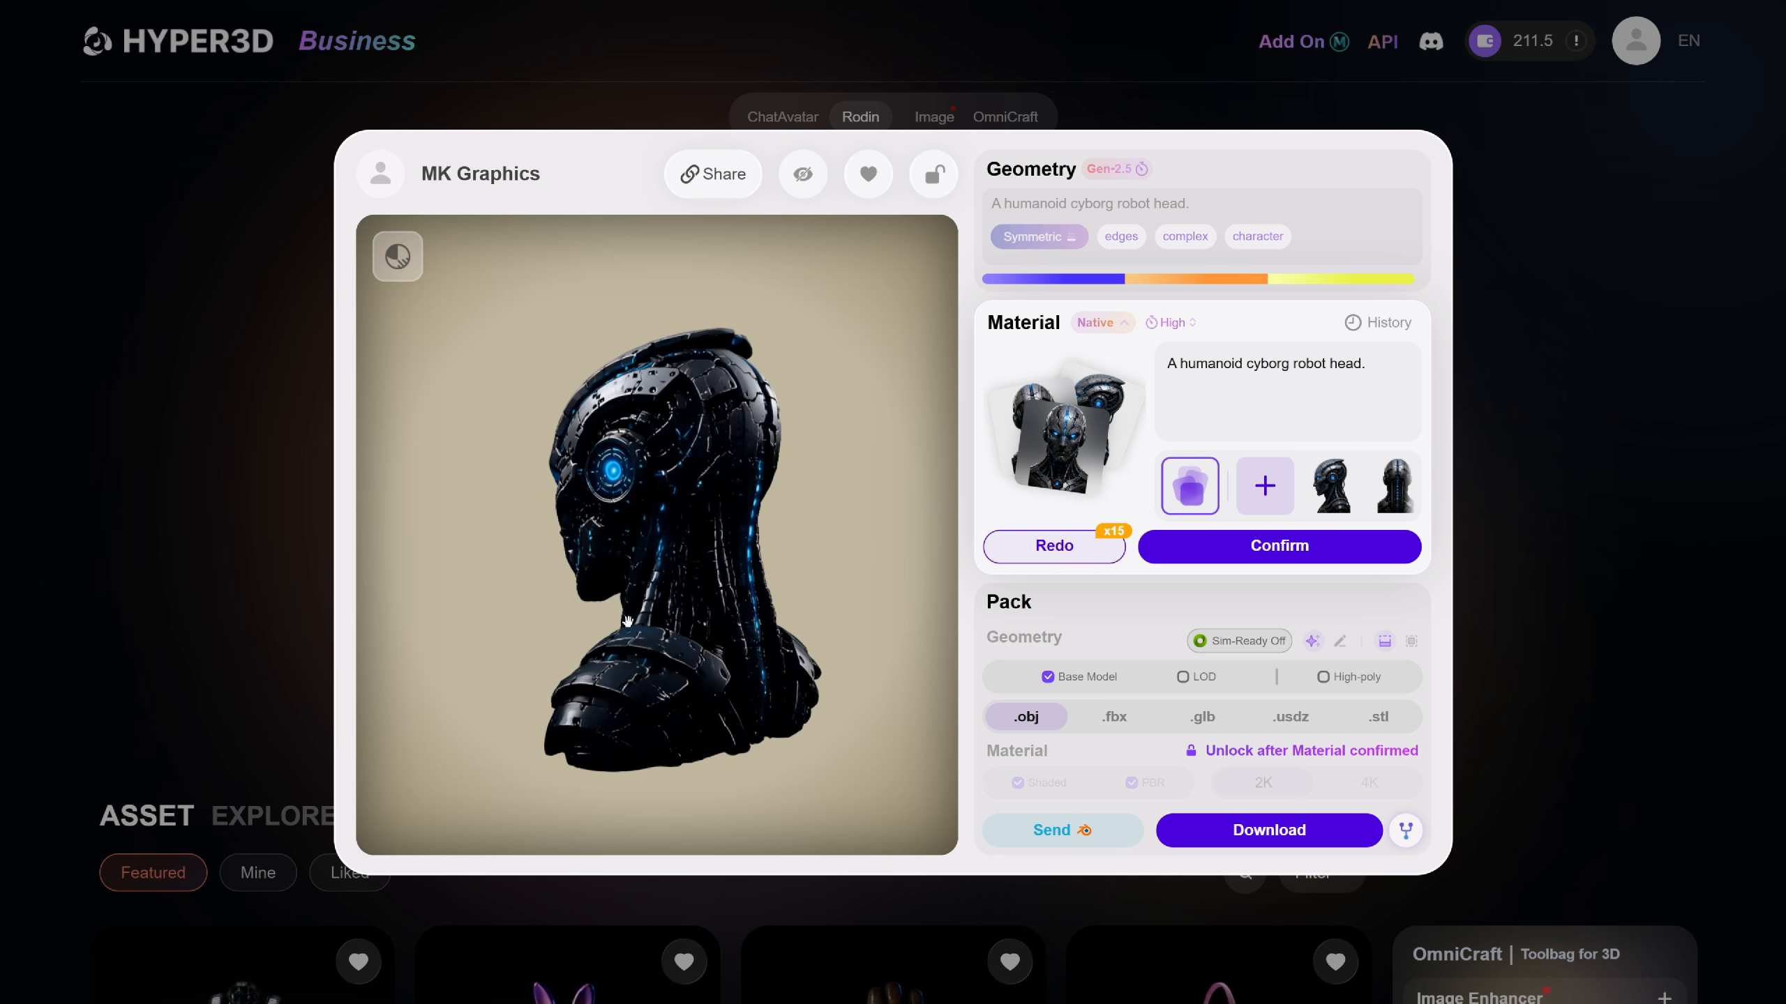
{"action": "left_click_drag", "start_coordinate": [628, 622], "coordinate": [851, 621]}
{"action": "mouse_move", "coordinate": [406, 602]}
{"action": "left_mouse_down"}
{"action": "mouse_move", "coordinate": [797, 602]}
{"action": "mouse_move", "coordinate": [407, 601]}
{"action": "left_mouse_up"}
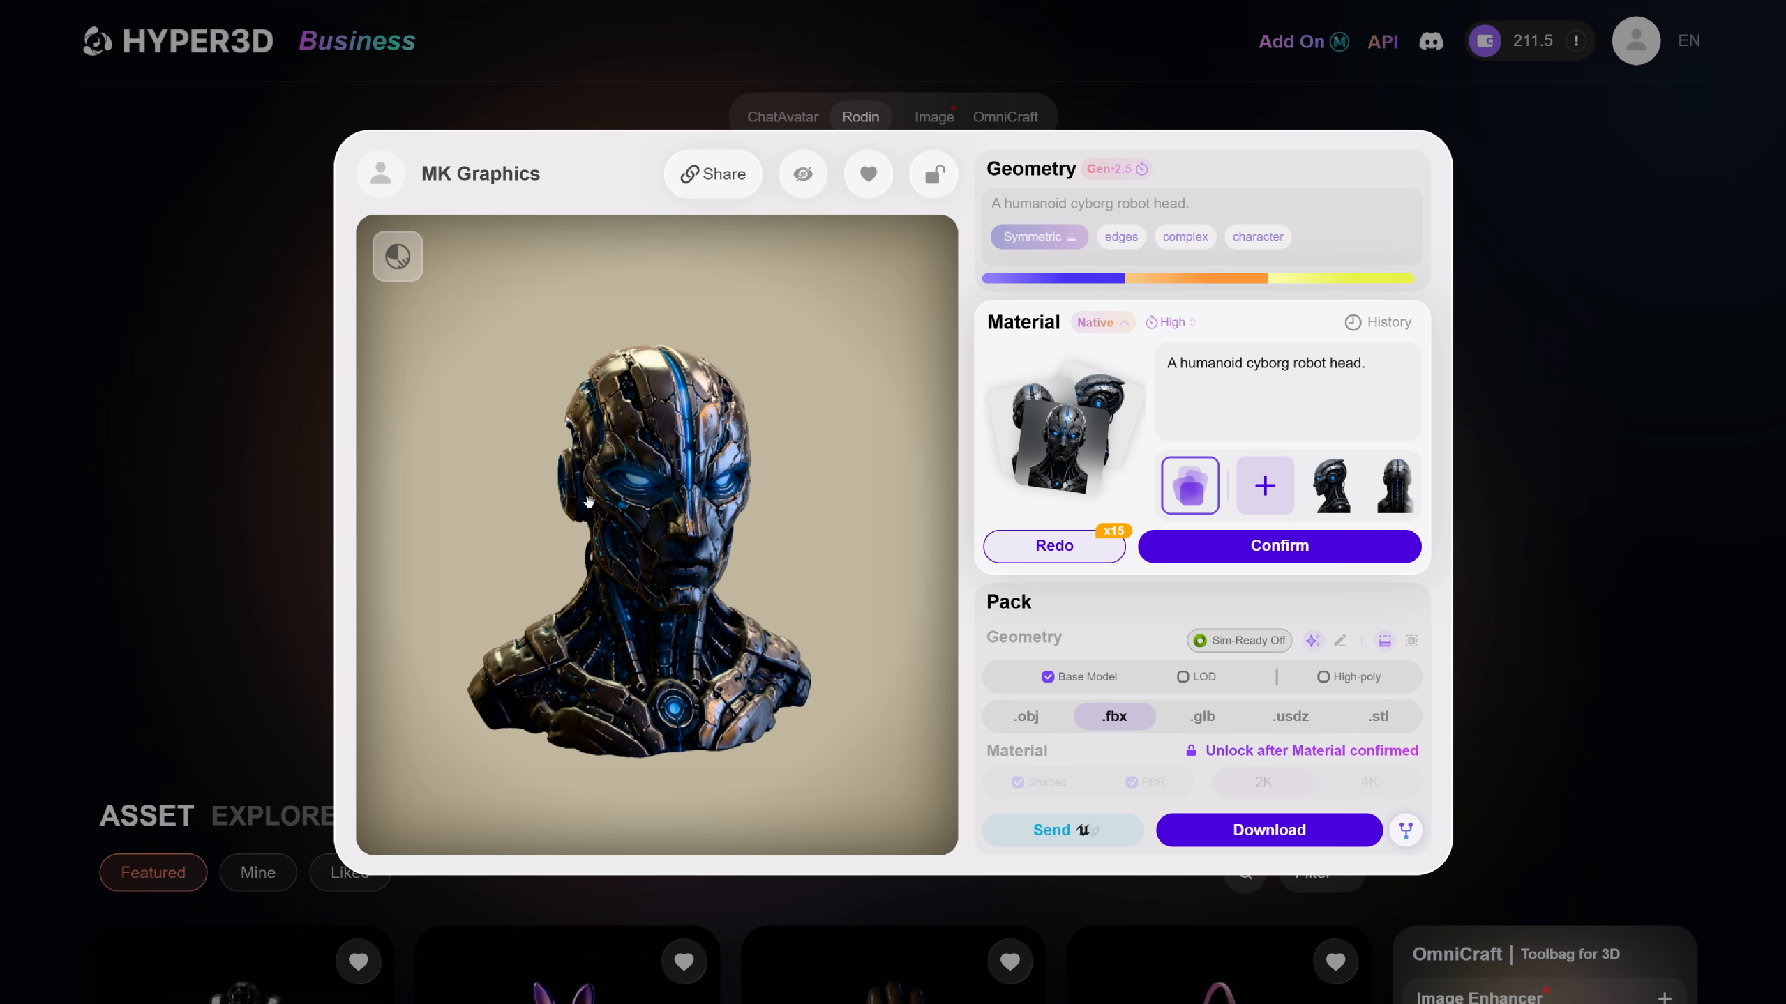
{"action": "left_click", "coordinate": [1206, 552]}
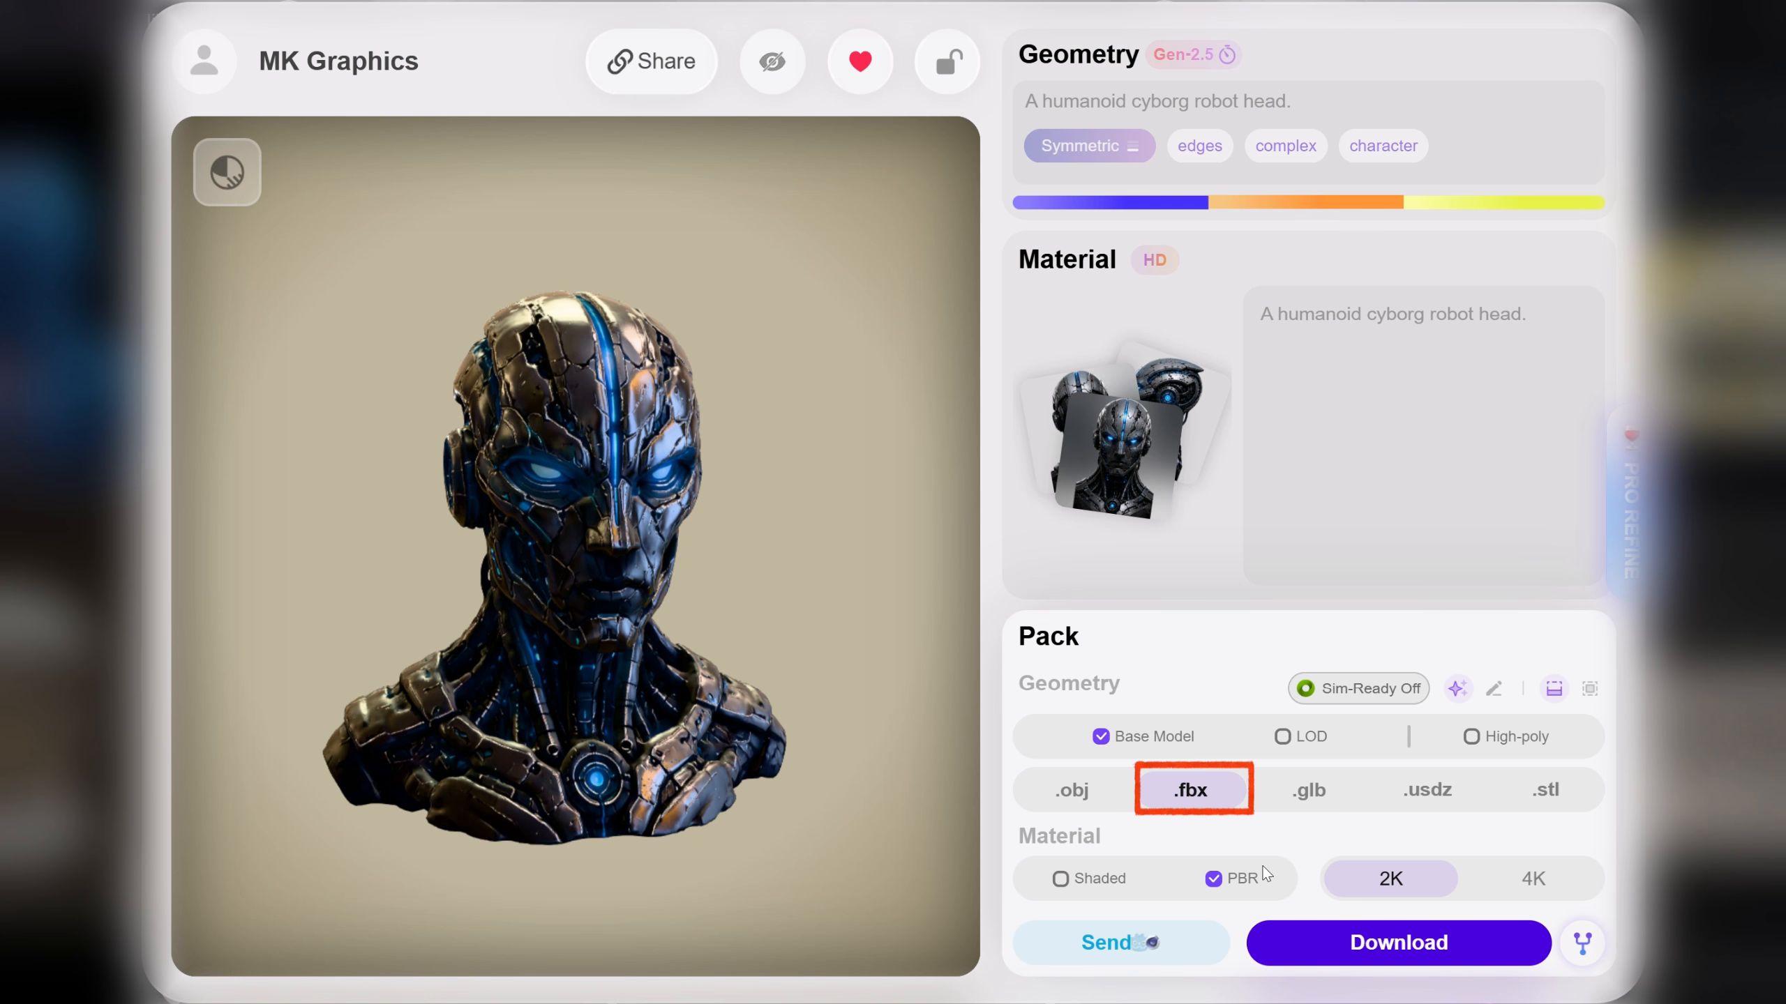
{"action": "left_click", "coordinate": [1533, 879]}
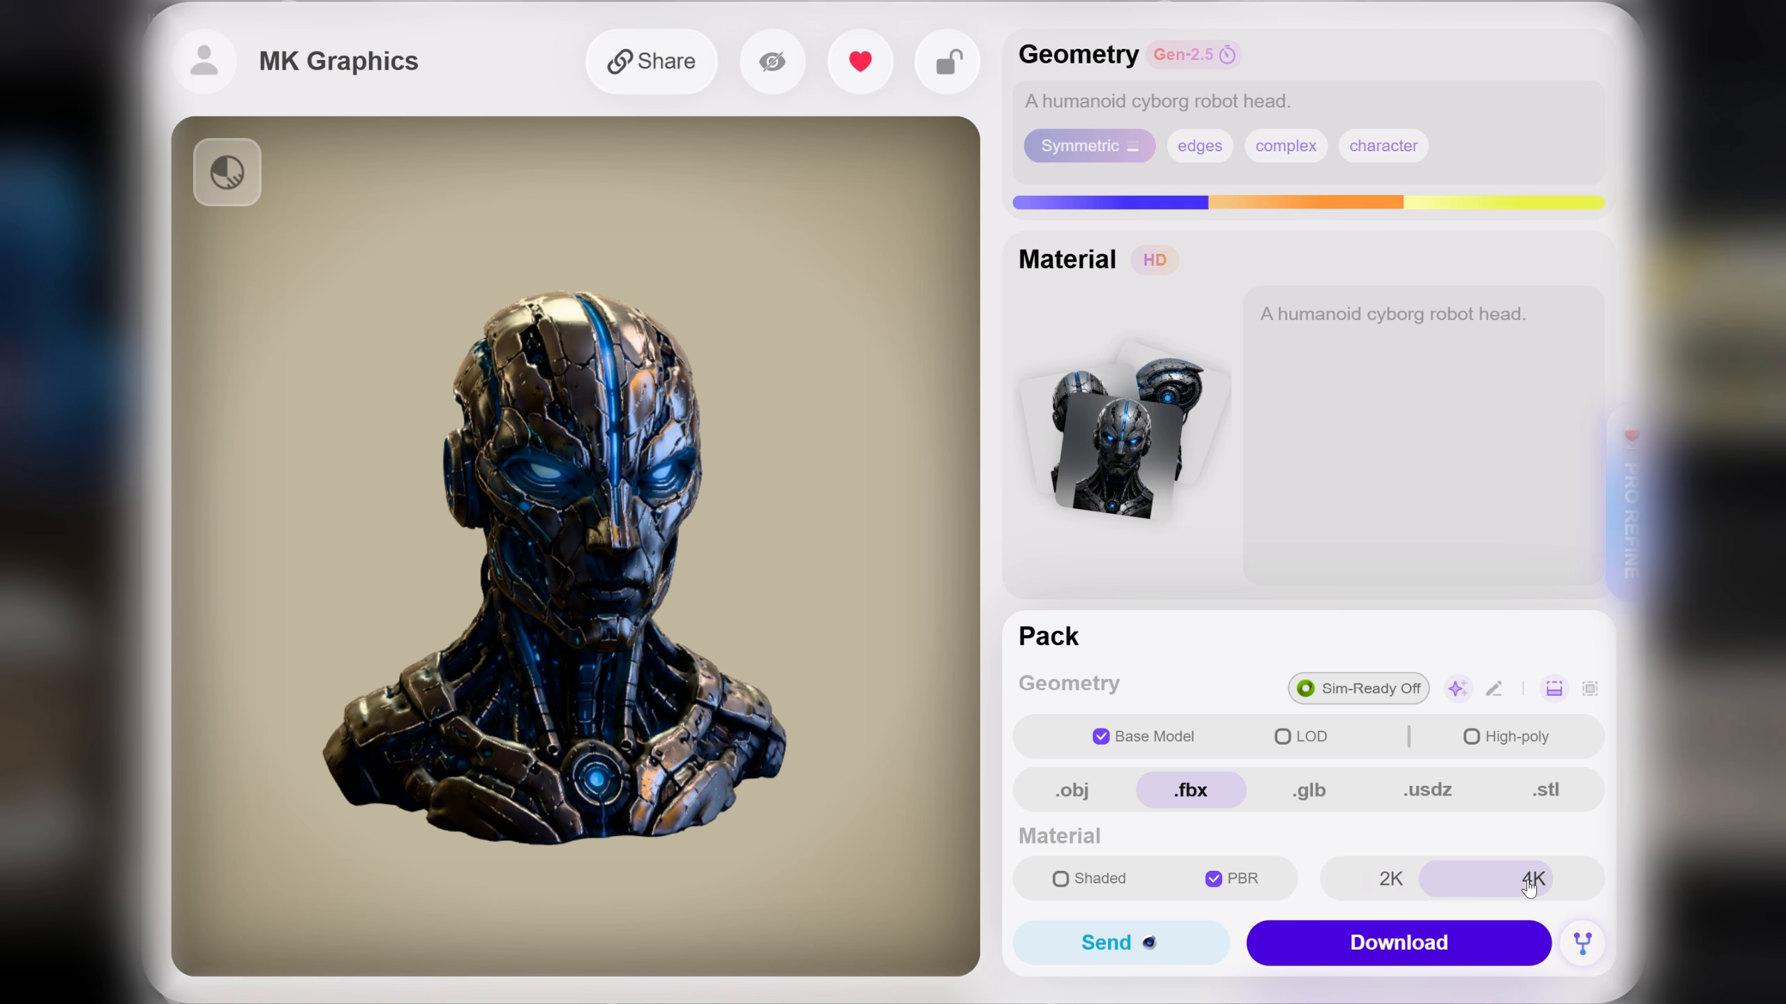
{"action": "left_click", "coordinate": [1452, 964]}
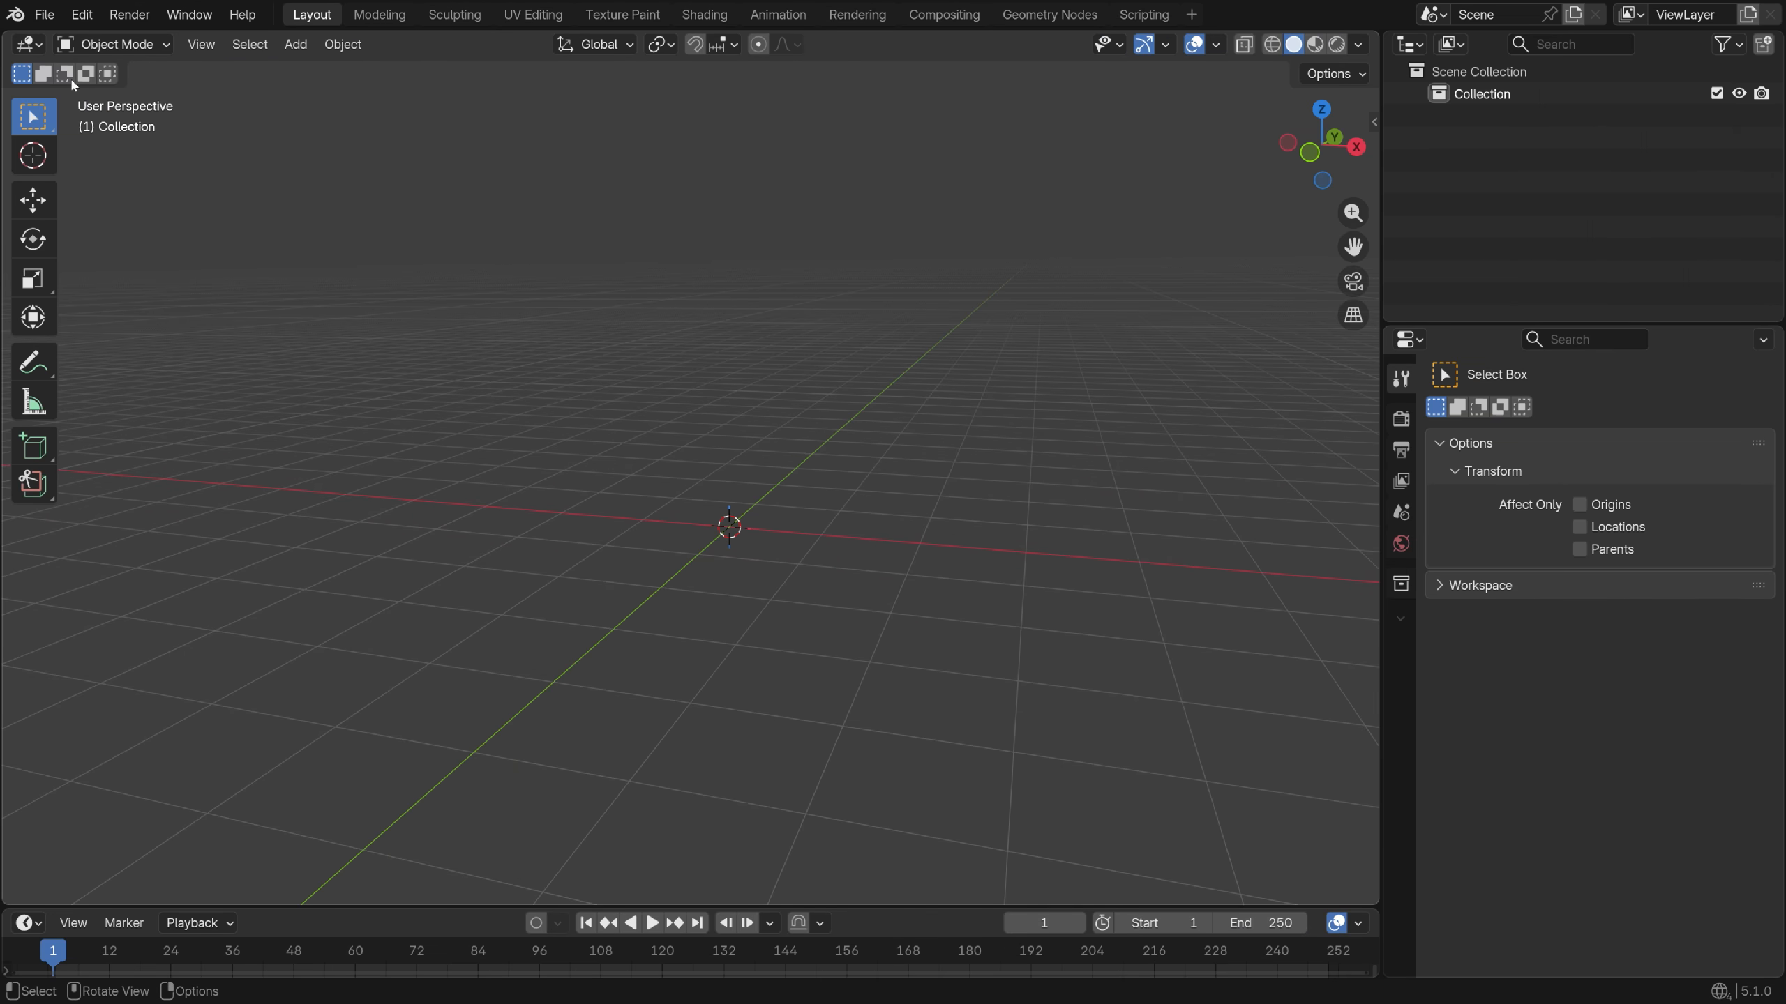
Import base_high_pbr.fbx with the legacy FBX importer
{"action": "left_click", "coordinate": [44, 14]}
{"action": "mouse_move", "coordinate": [127, 331]}
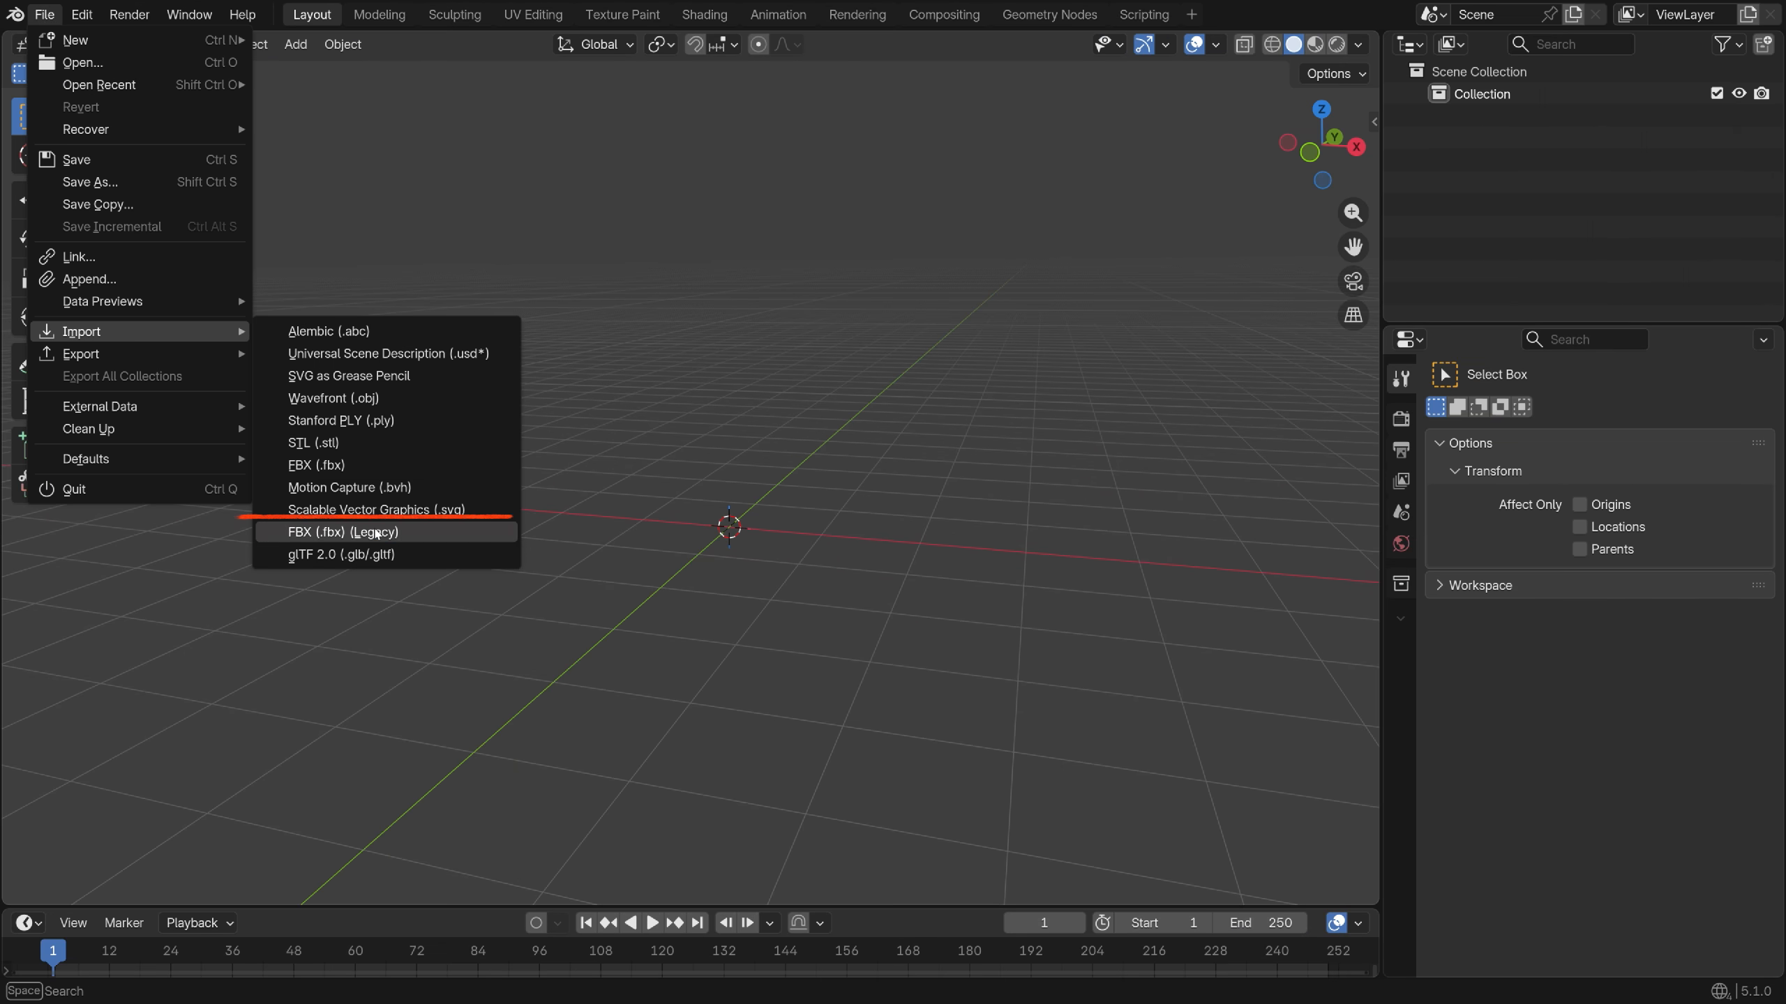
{"action": "left_click", "coordinate": [376, 532]}
{"action": "left_click", "coordinate": [709, 302]}
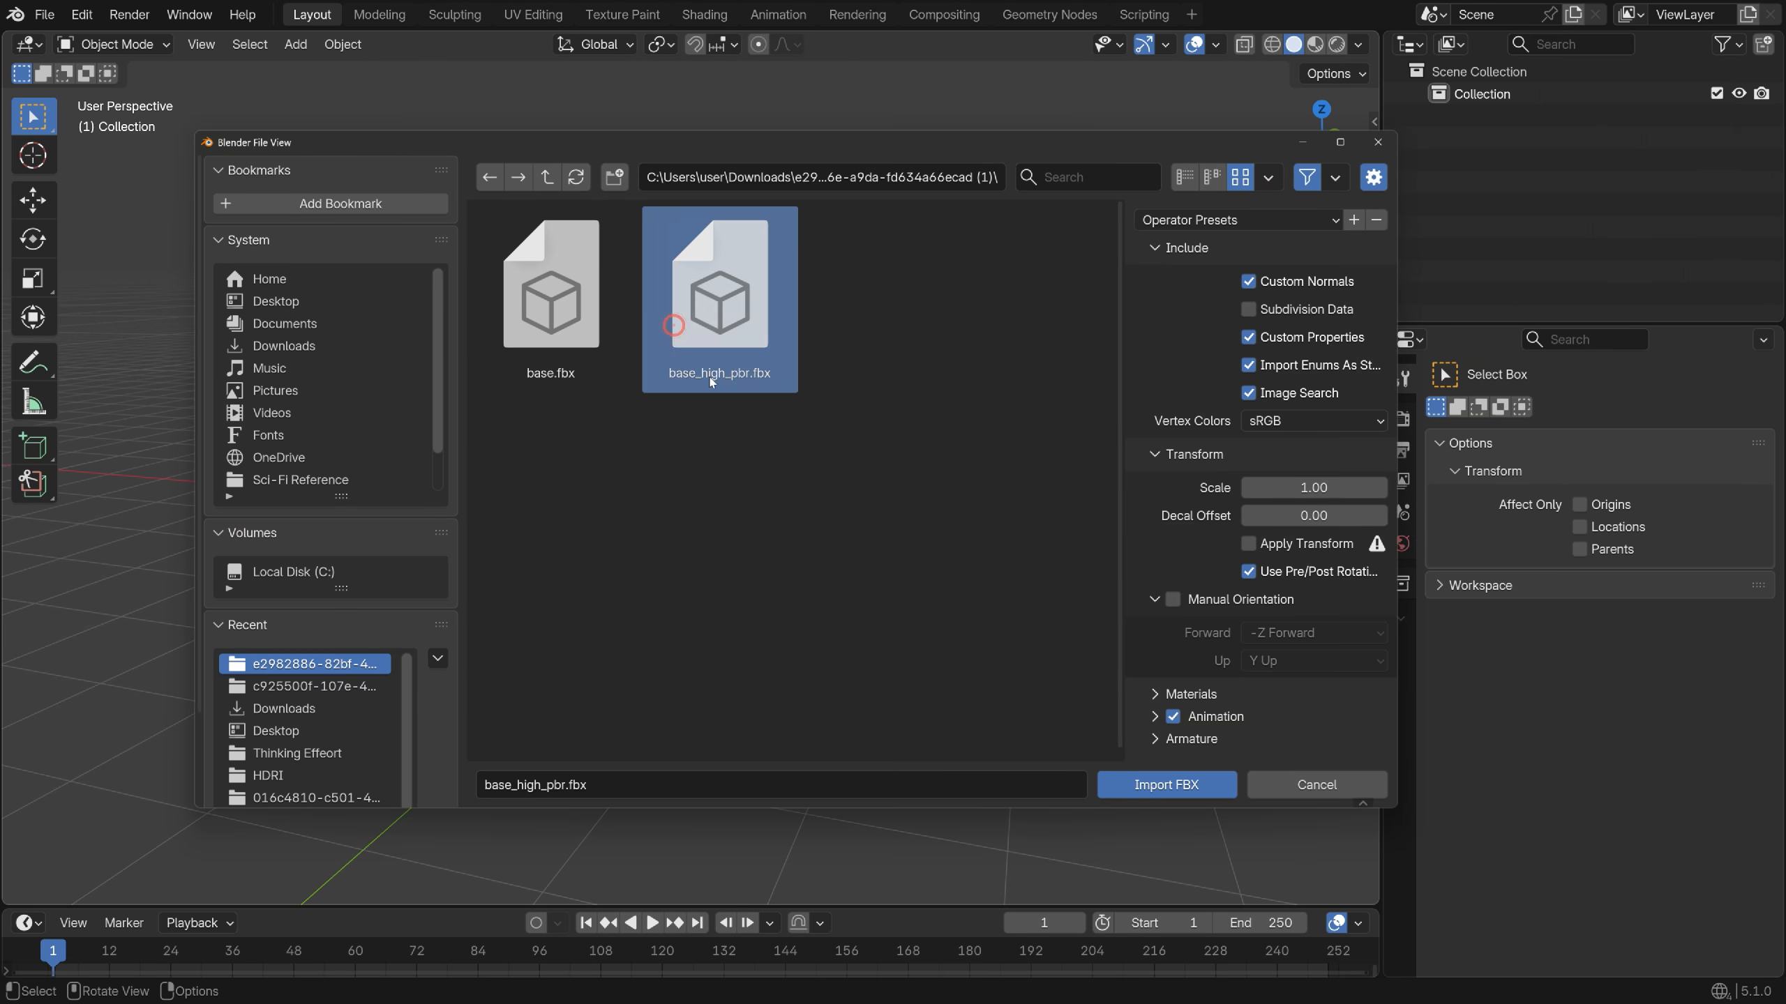
{"action": "left_click", "coordinate": [1167, 784]}
Merge the bust's duplicate vertices by distance in Edit Mode, removing 52 vertices
{"action": "left_click", "coordinate": [686, 545]}
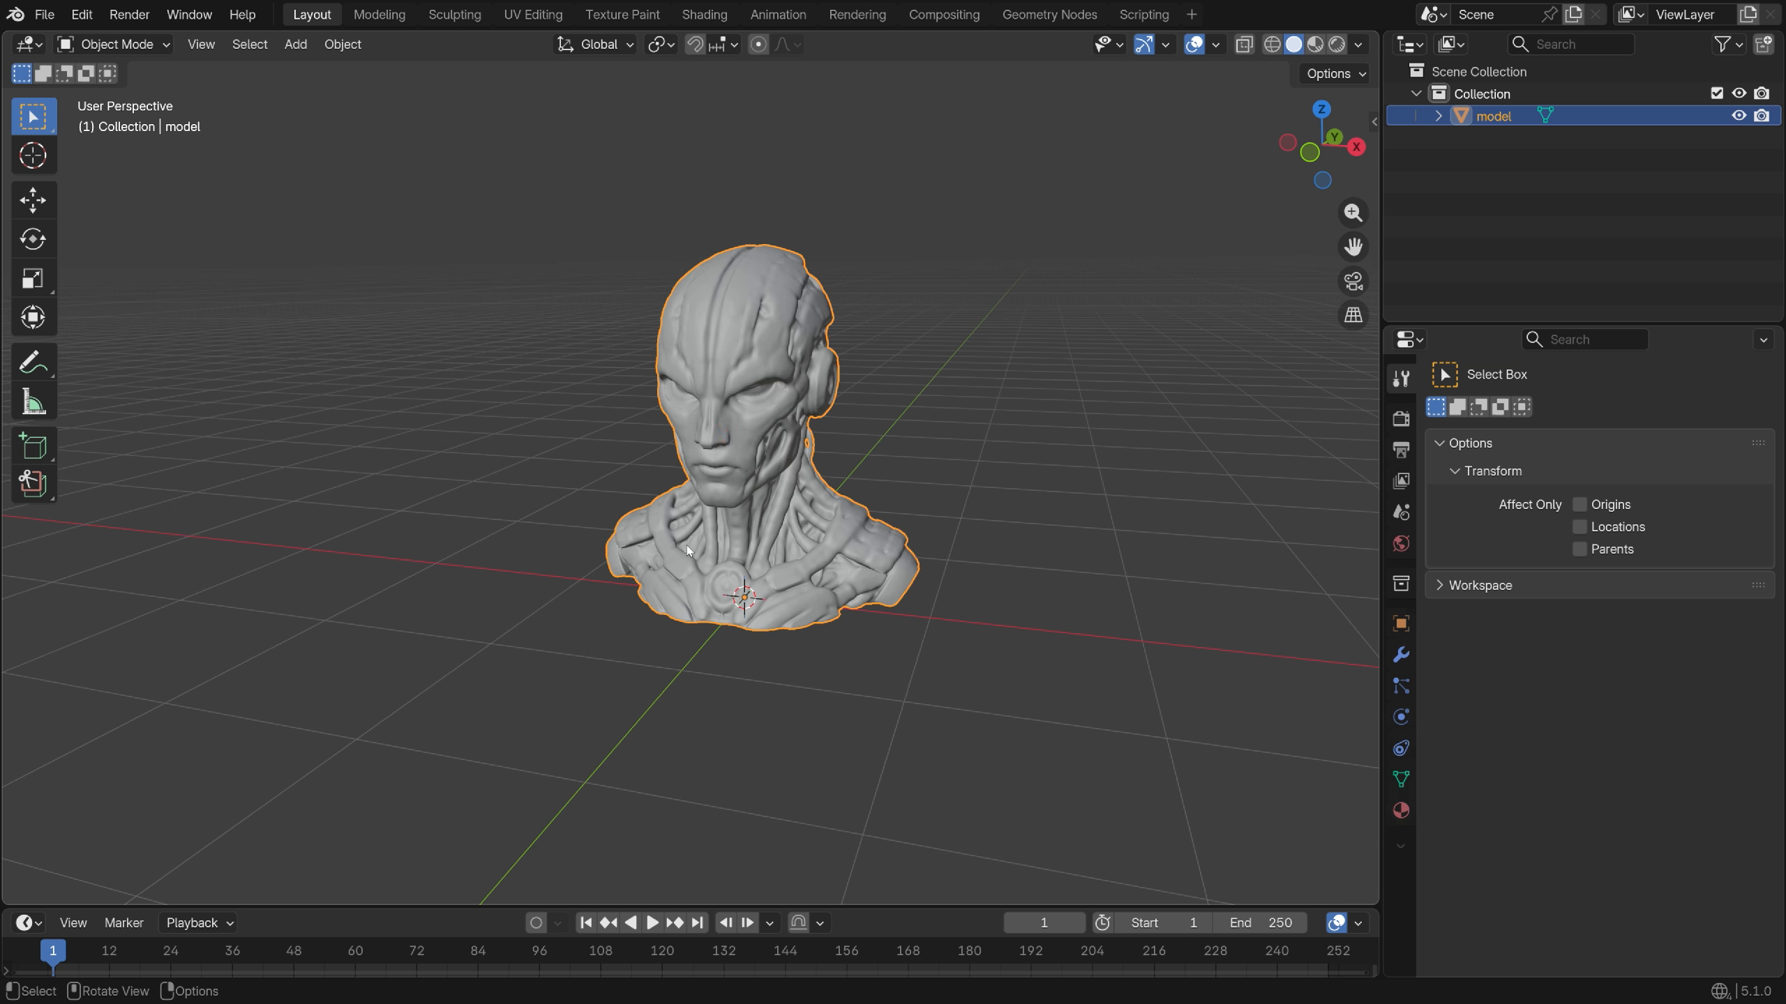
{"action": "middle_click_drag", "start_coordinate": [687, 545], "coordinate": [784, 531]}
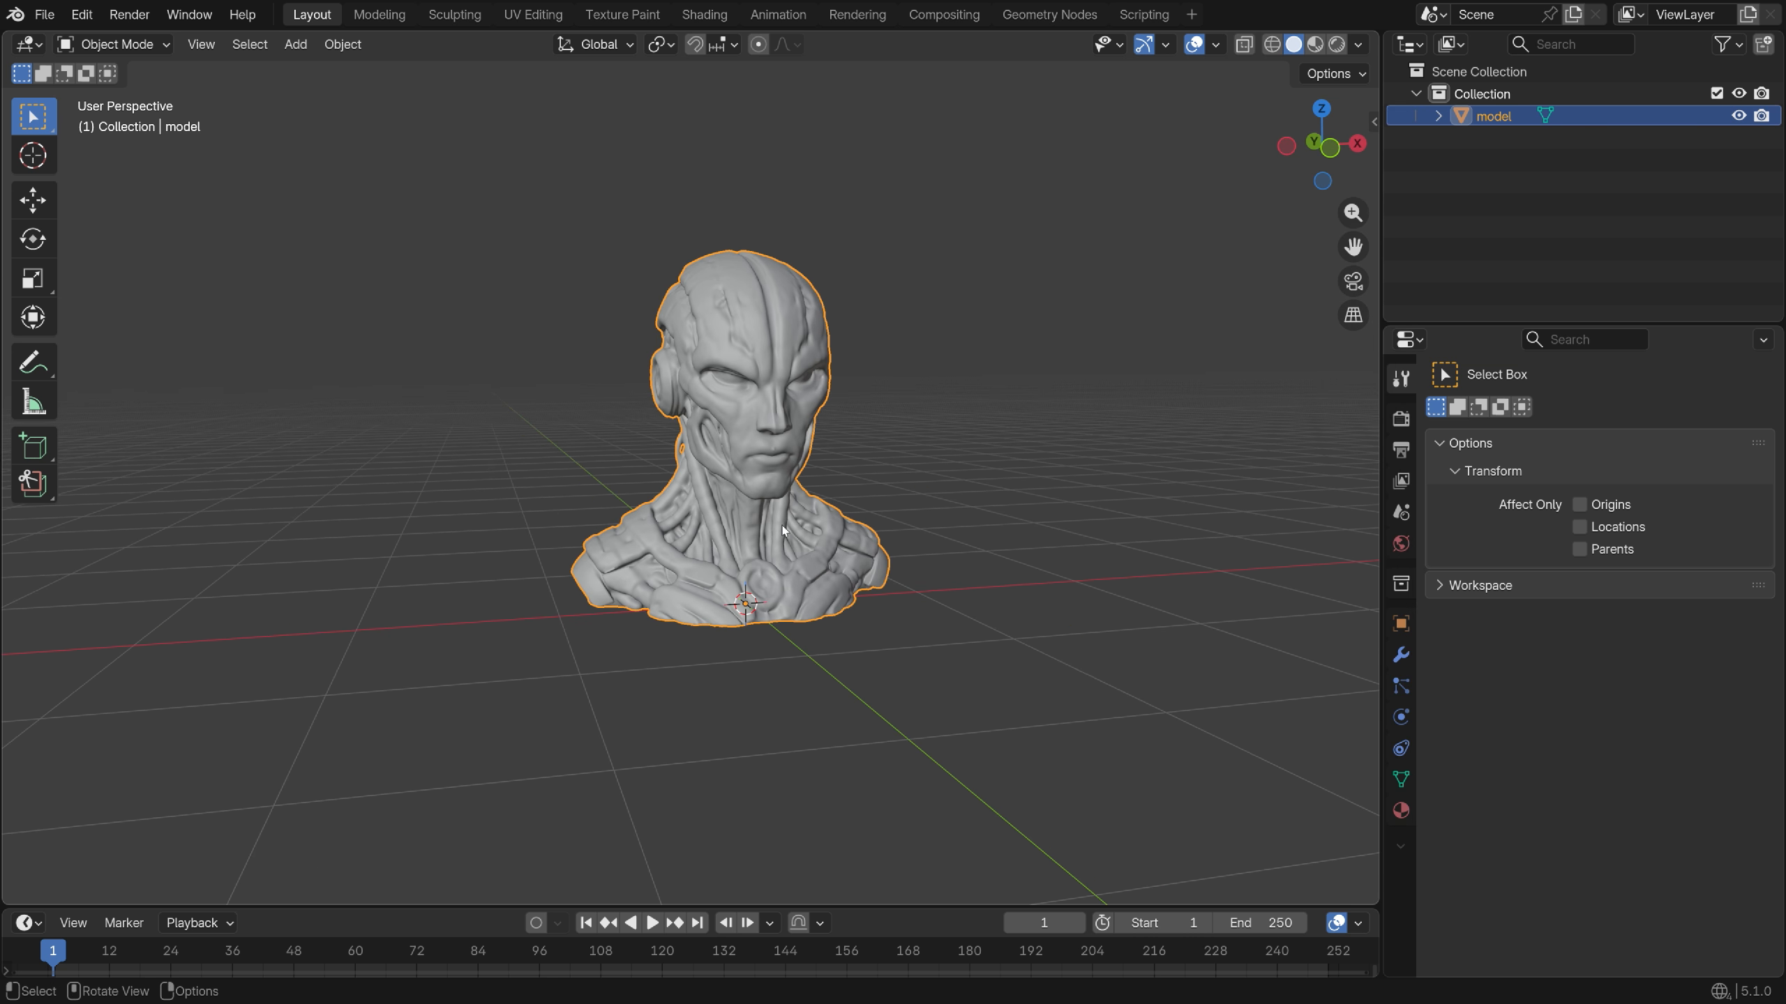
{"action": "key", "text": "Tab"}
{"action": "scroll", "coordinate": [733, 470], "scroll_direction": "up", "scroll_amount": 8}
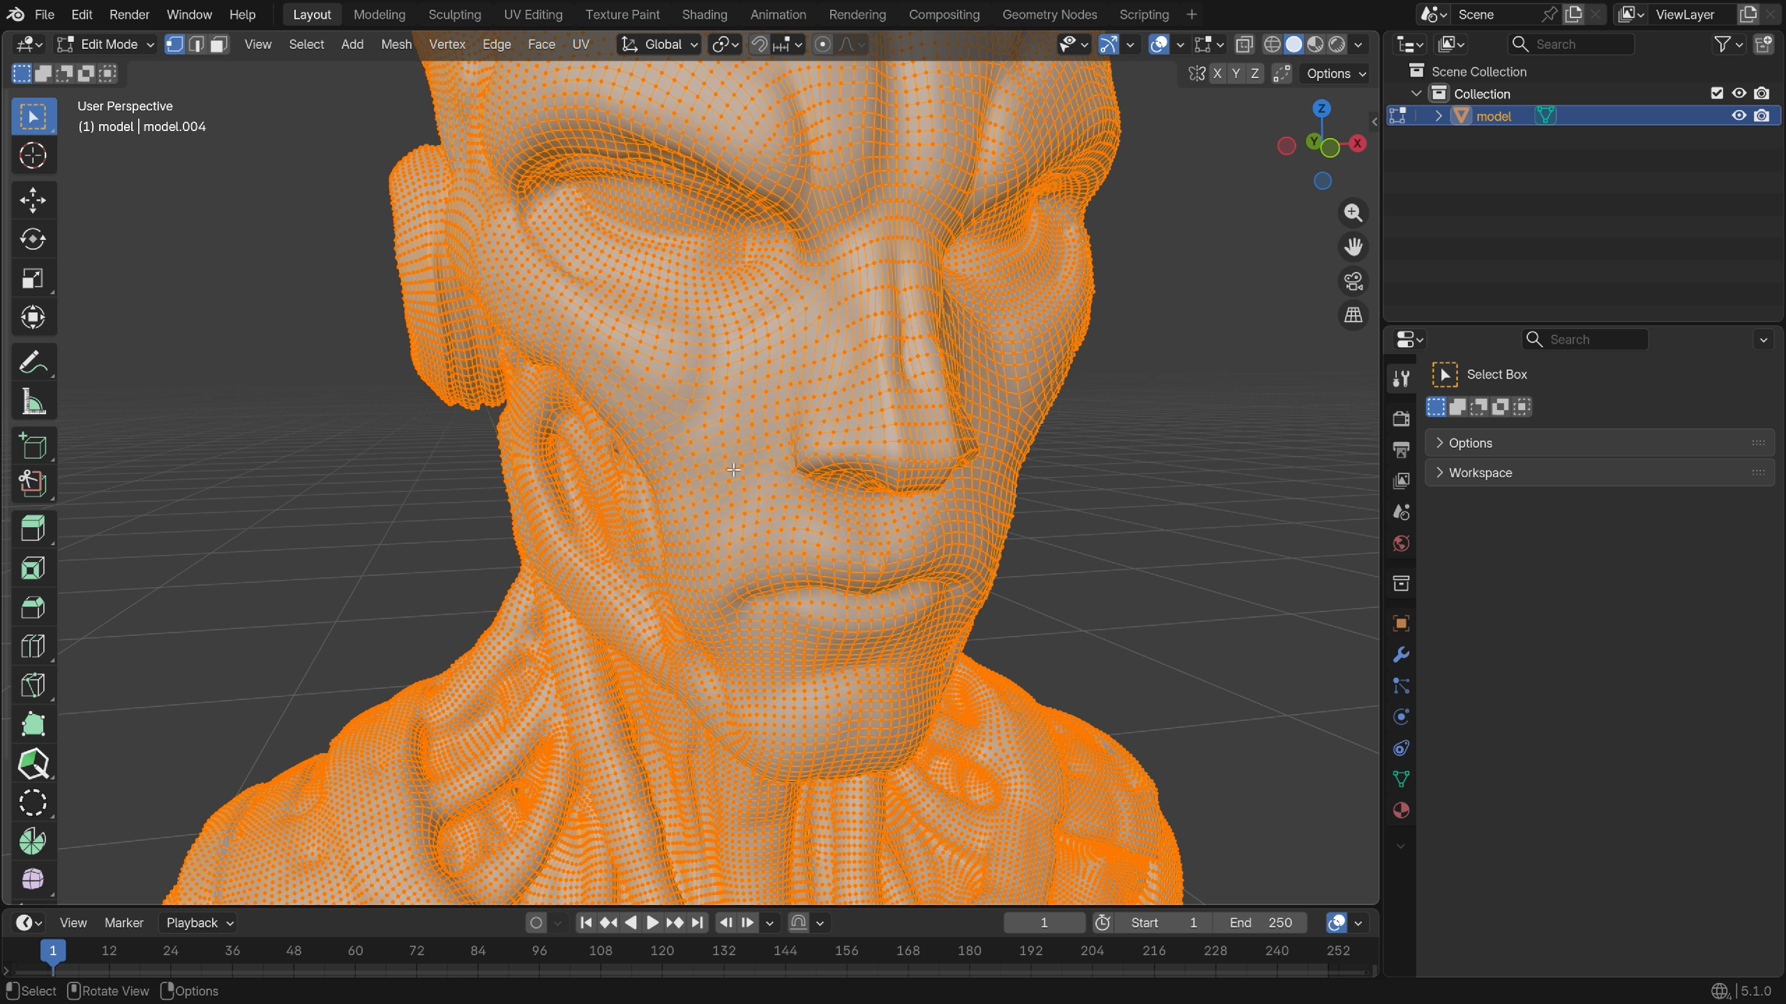
{"action": "key", "text": "m"}
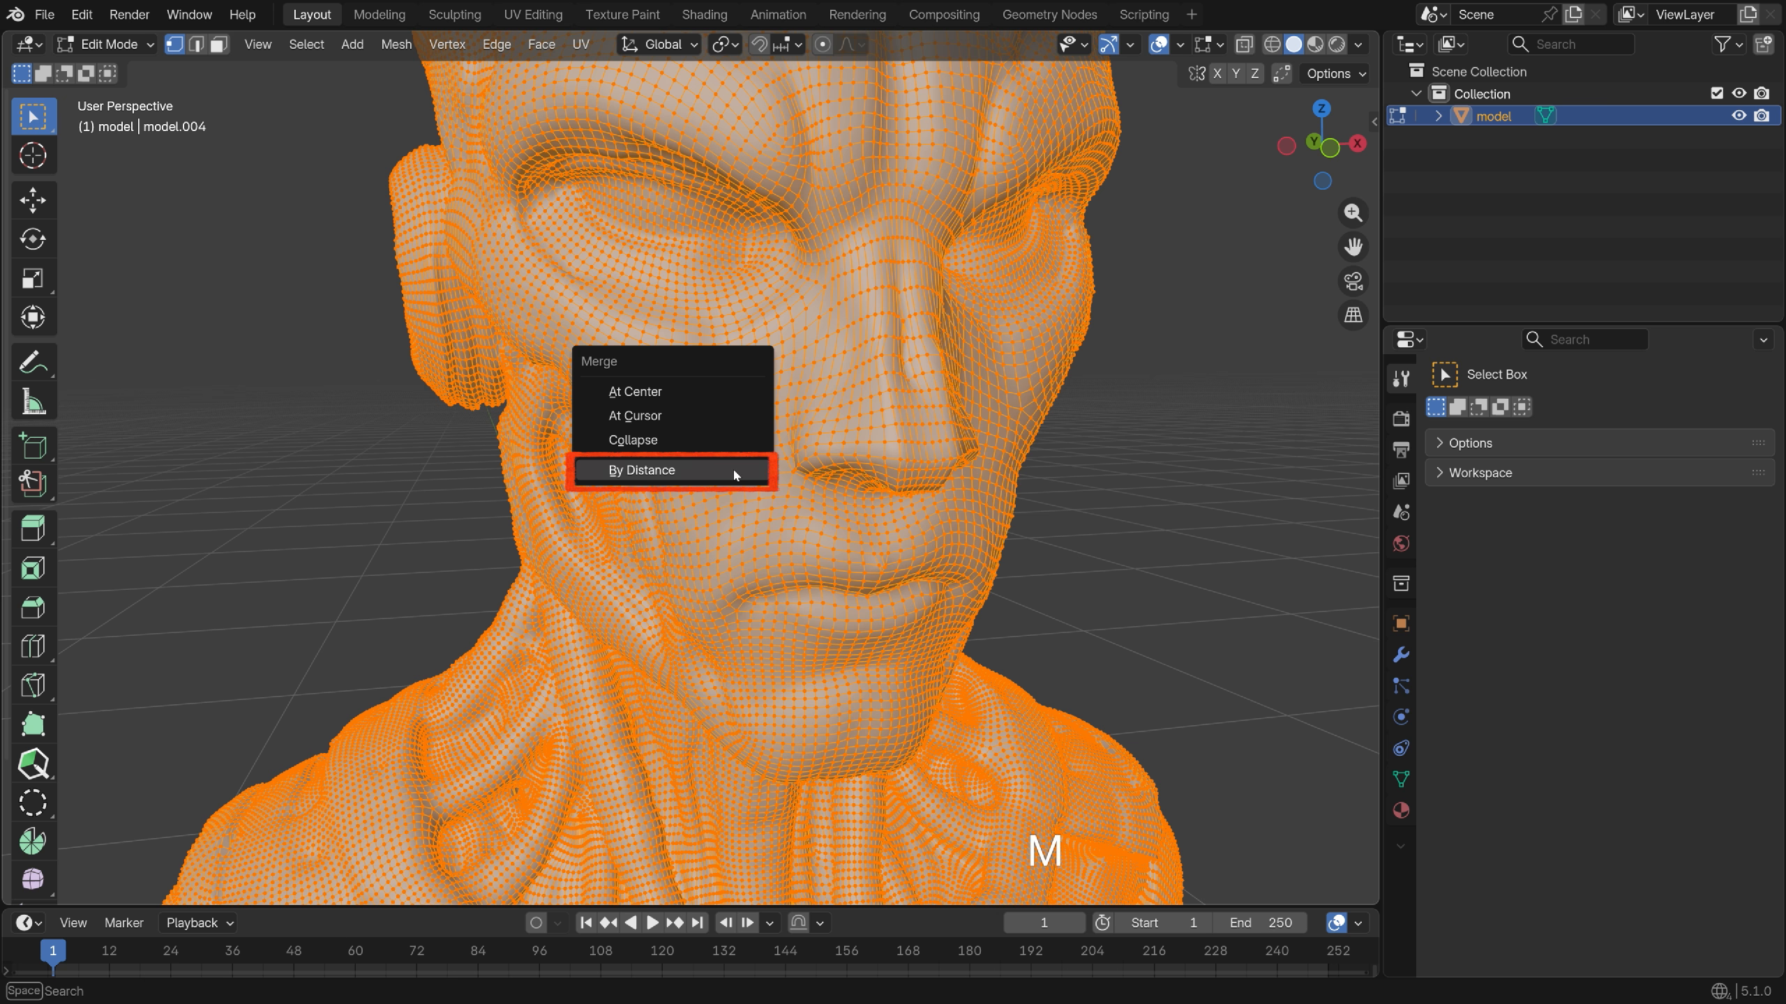
{"action": "left_click", "coordinate": [735, 475]}
{"action": "scroll", "coordinate": [733, 470], "scroll_direction": "down", "scroll_amount": 6}
{"action": "middle_click_drag", "start_coordinate": [733, 471], "coordinate": [644, 521]}
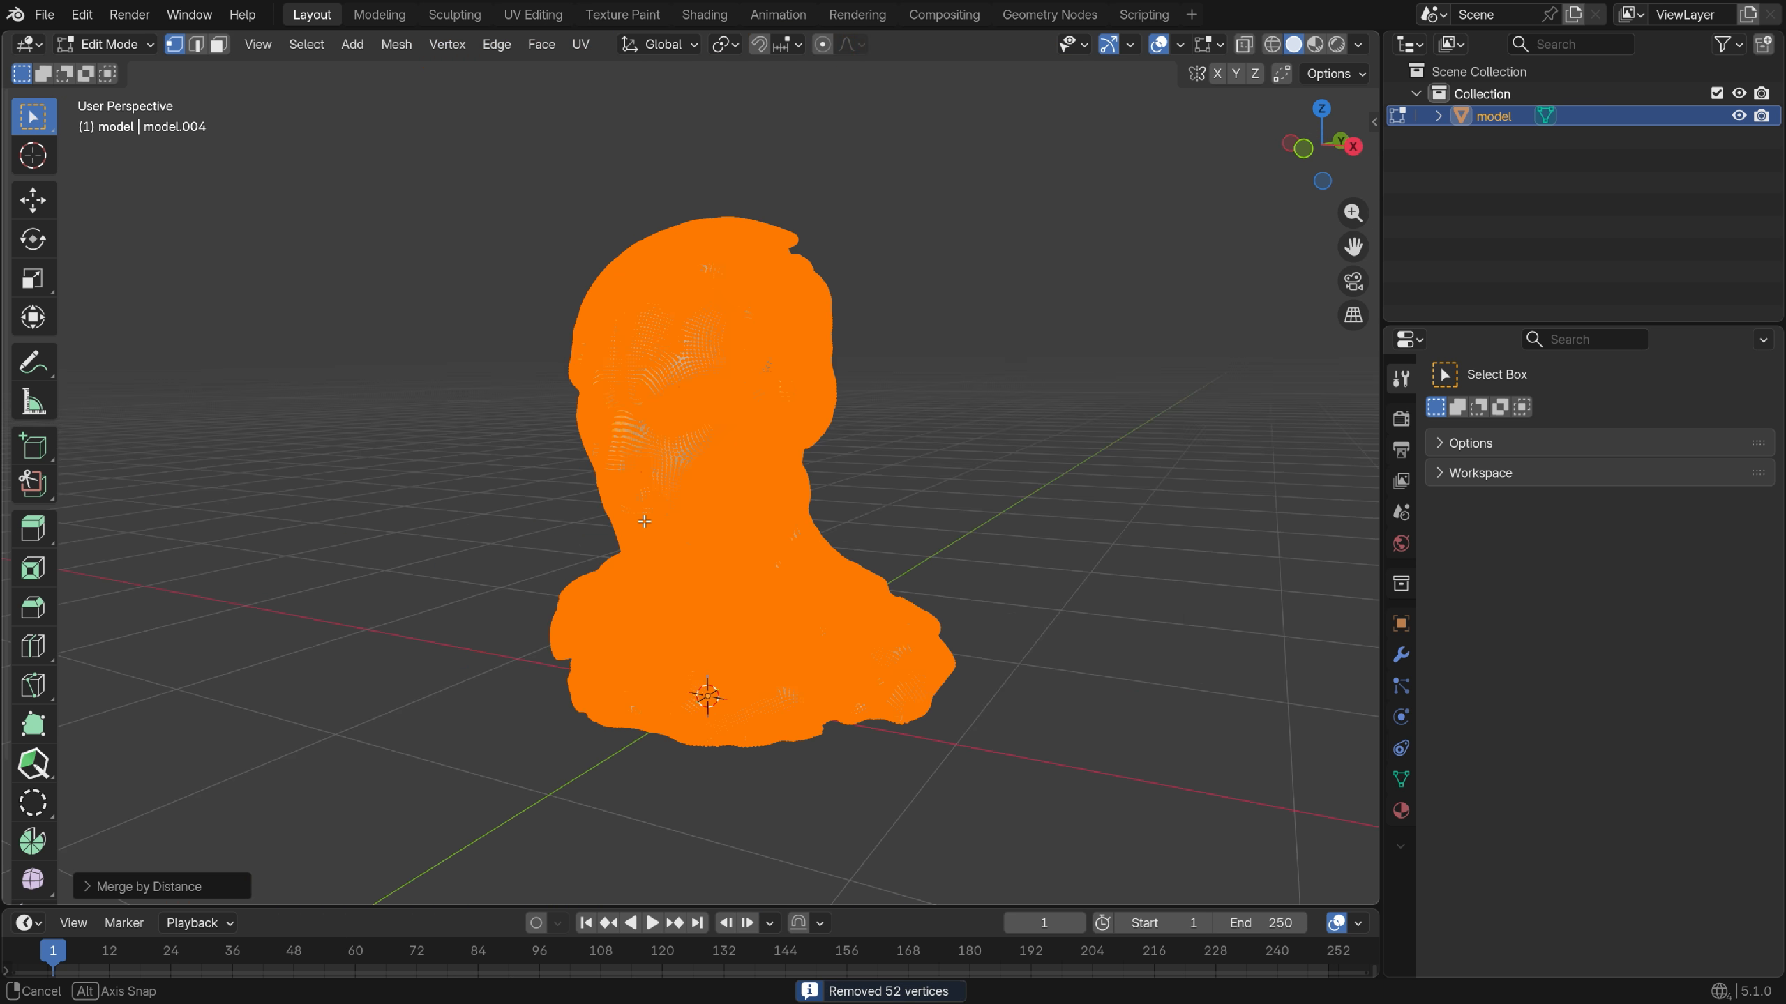
{"action": "key", "text": "Tab"}
Show the bust in Material Preview and make the lower editor area taller
{"action": "scroll", "coordinate": [726, 415], "scroll_direction": "up", "scroll_amount": 2}
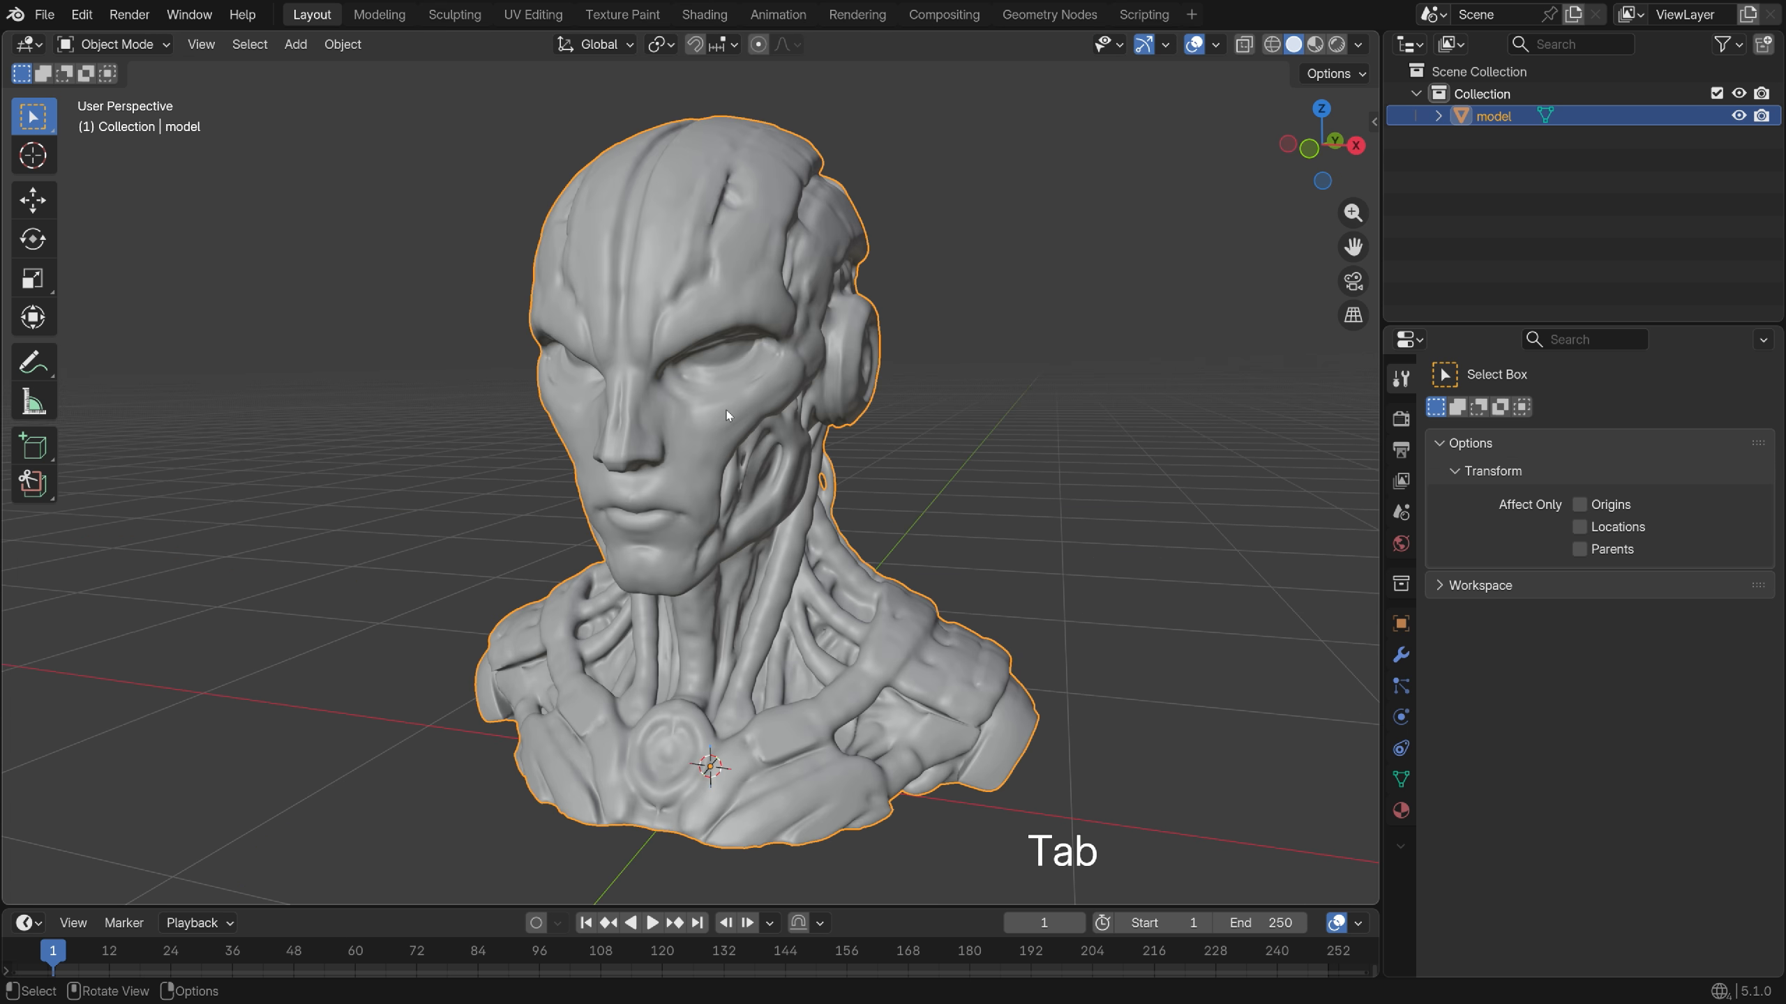
{"action": "key", "text": "z"}
{"action": "left_click", "coordinate": [725, 540]}
{"action": "mouse_move", "coordinate": [729, 542]}
{"action": "middle_mouse_down"}
{"action": "mouse_move", "coordinate": [1236, 534]}
{"action": "mouse_move", "coordinate": [724, 502]}
{"action": "middle_mouse_up"}
{"action": "scroll", "coordinate": [745, 502], "scroll_direction": "down", "scroll_amount": 3}
{"action": "left_click_drag", "start_coordinate": [832, 906], "coordinate": [822, 541]}
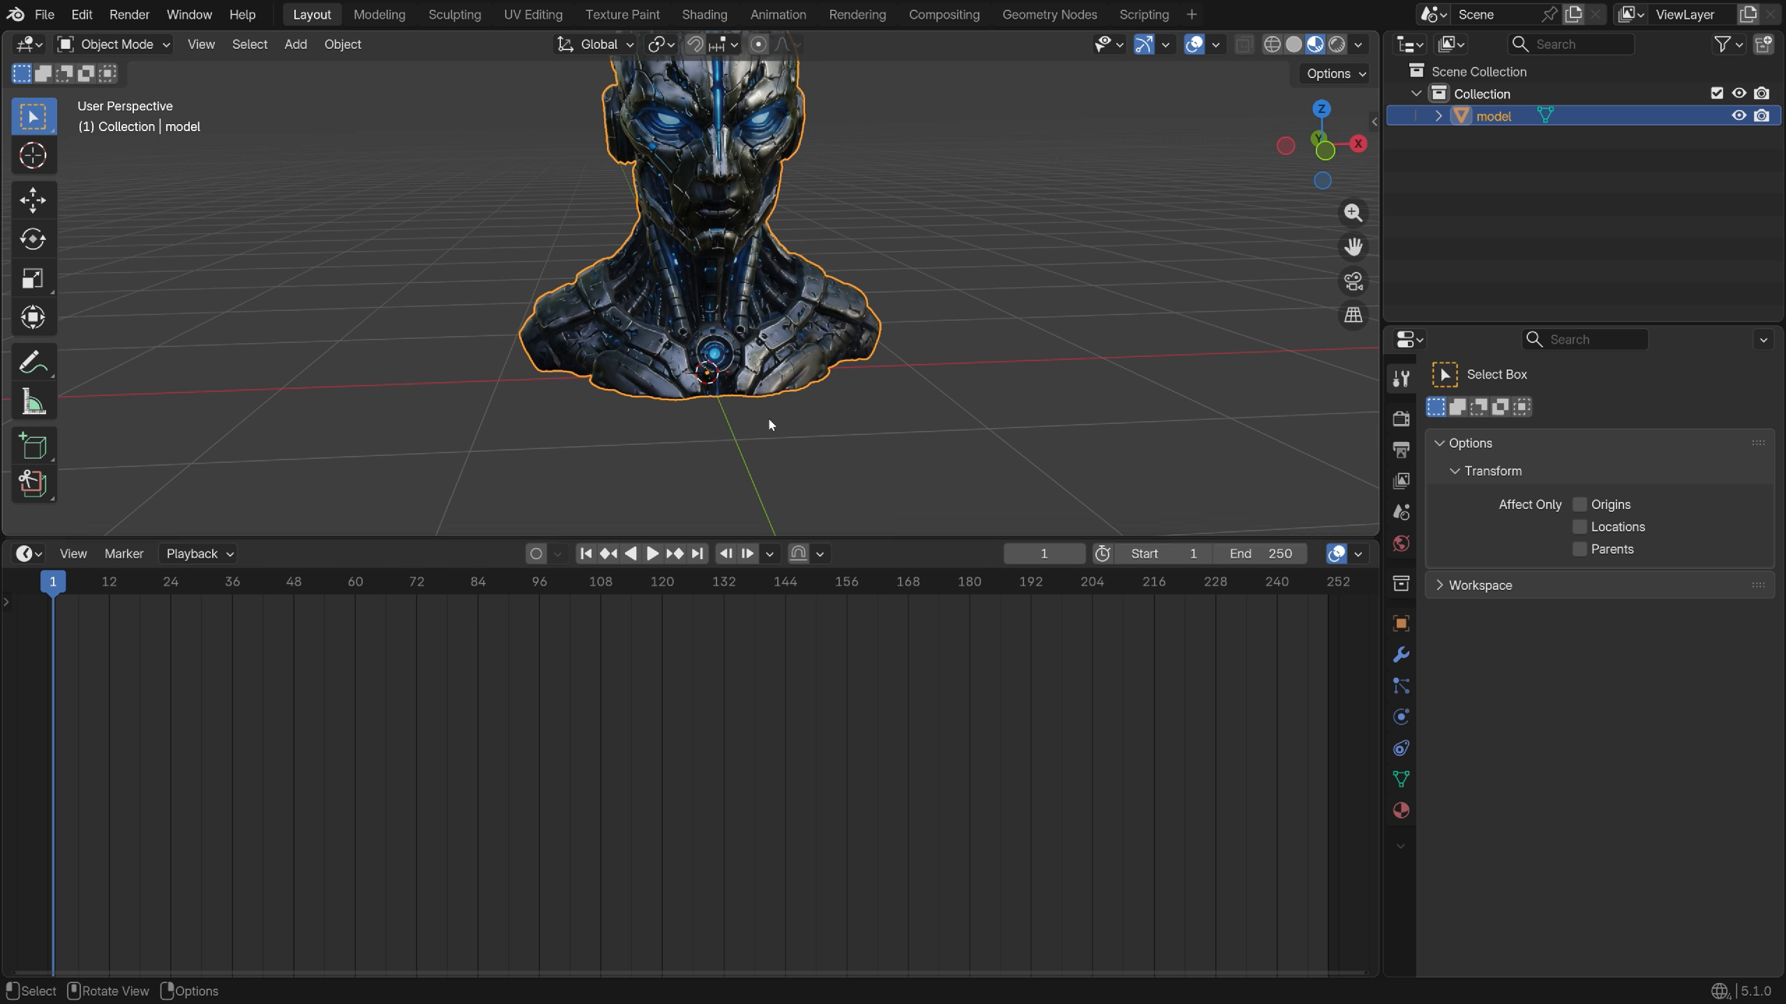
{"action": "middle_click_drag", "start_coordinate": [774, 422], "coordinate": [773, 521], "text": "shift"}
Turn the lower area into the Geometry Node Editor and create a new geometry nodes modifier
{"action": "left_click", "coordinate": [40, 557]}
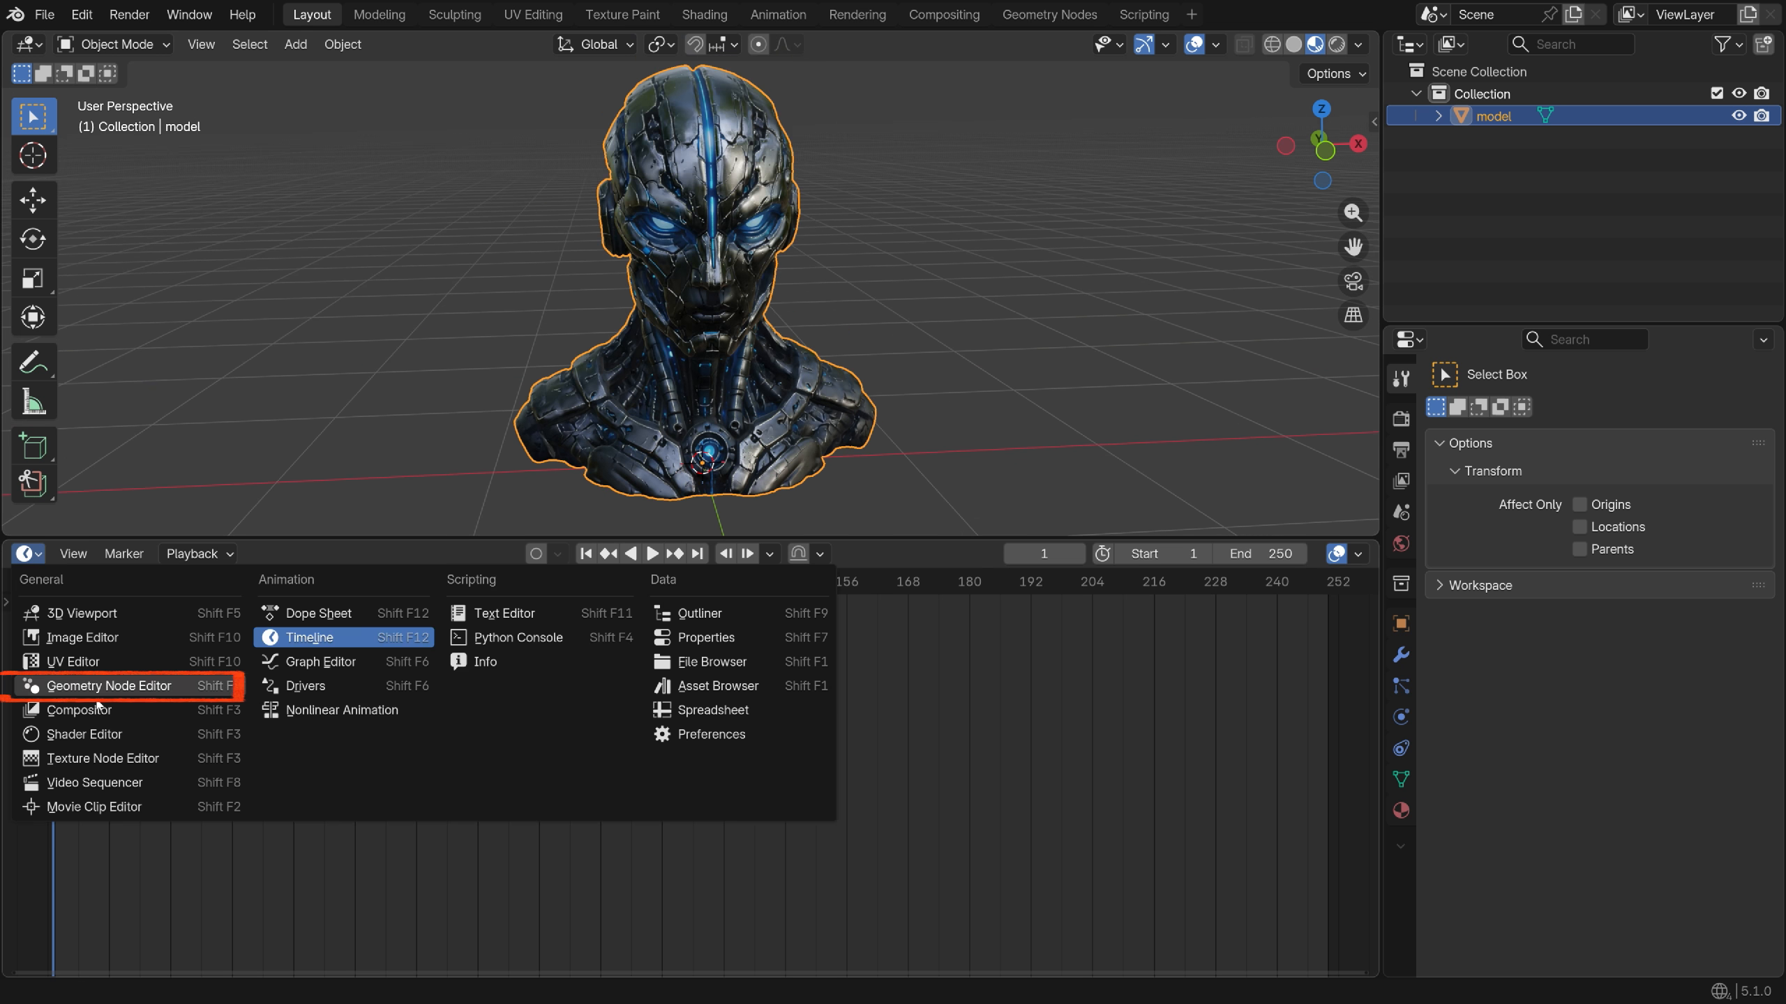
{"action": "left_click", "coordinate": [160, 692]}
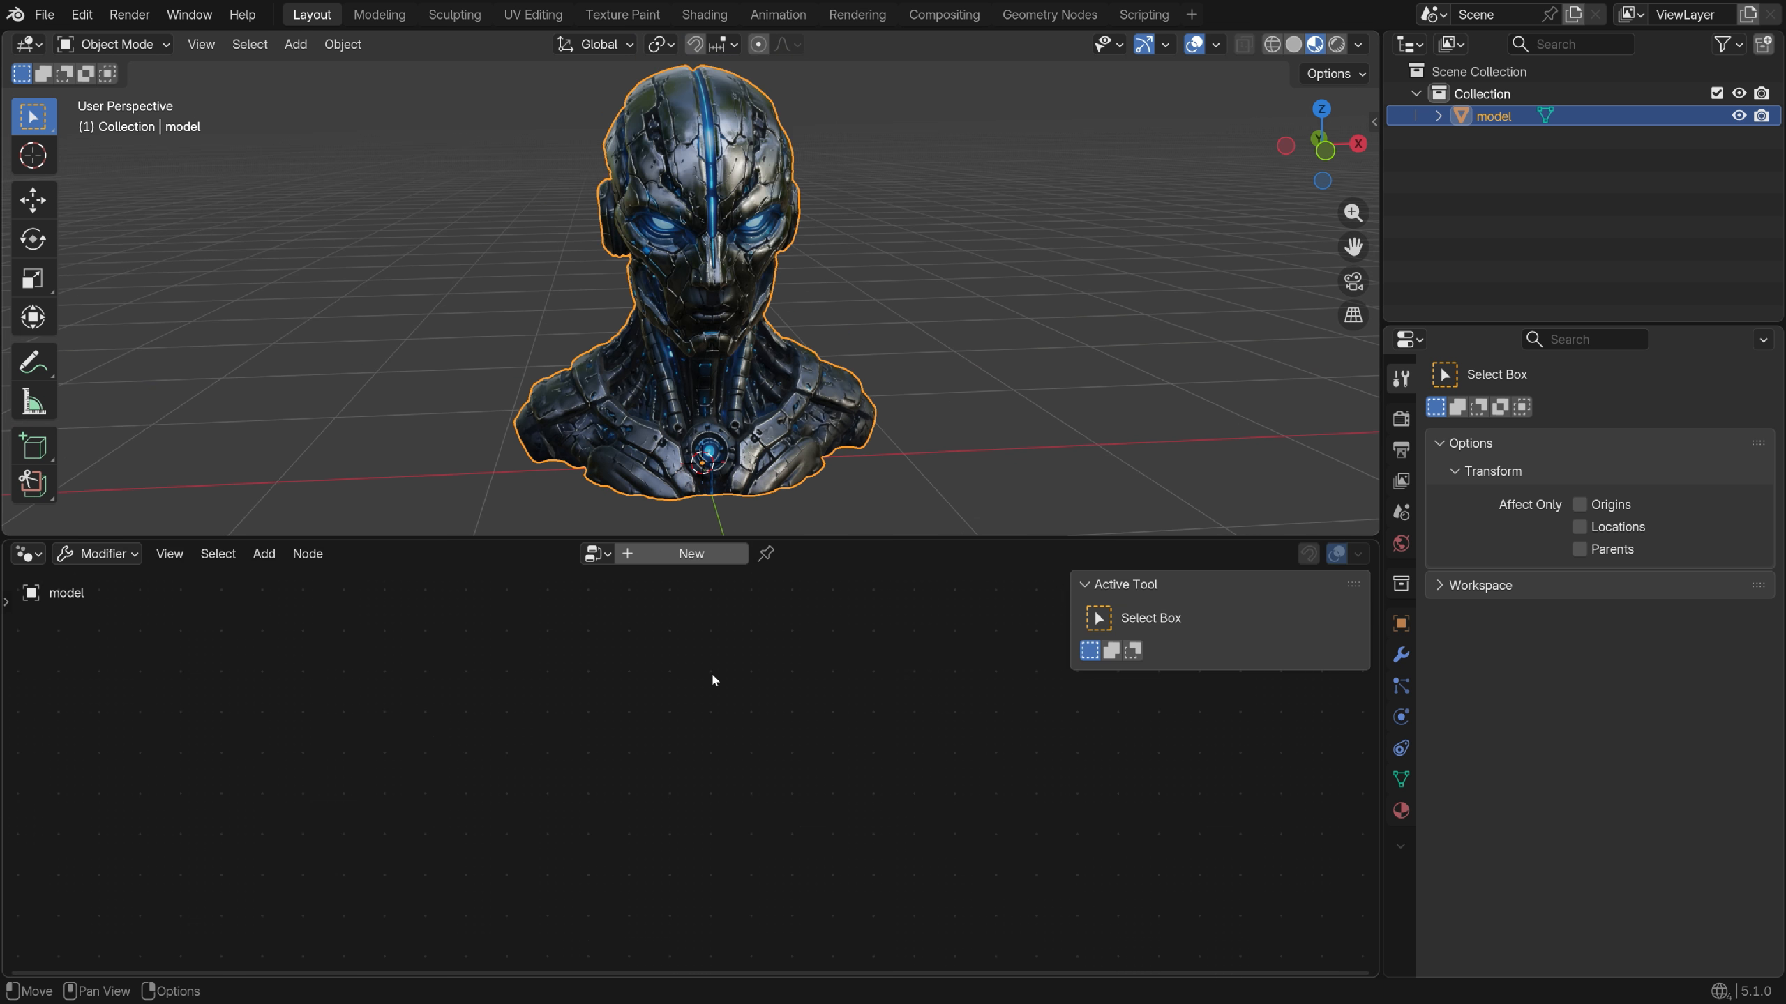
{"action": "key", "text": "n"}
{"action": "left_click", "coordinate": [642, 555]}
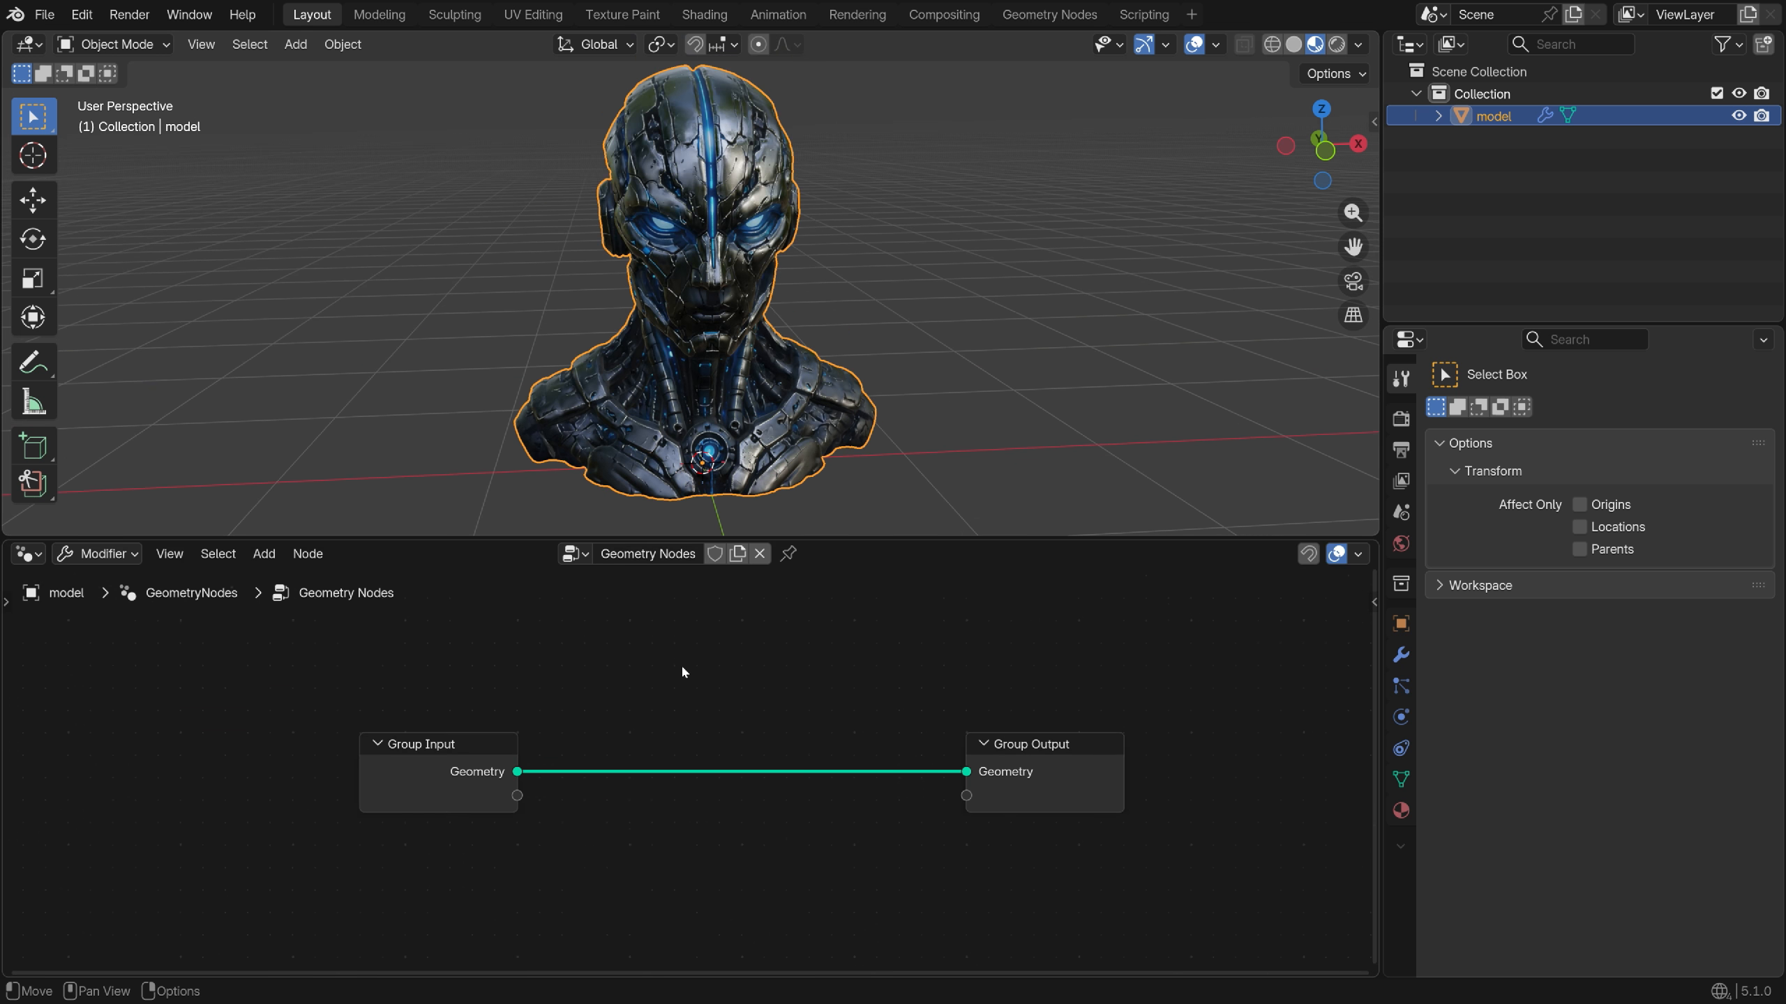
Insert a Distribute Points on Faces node with Density 50.700
{"action": "key", "text": "shift+a"}
{"action": "type", "text": "dist"}
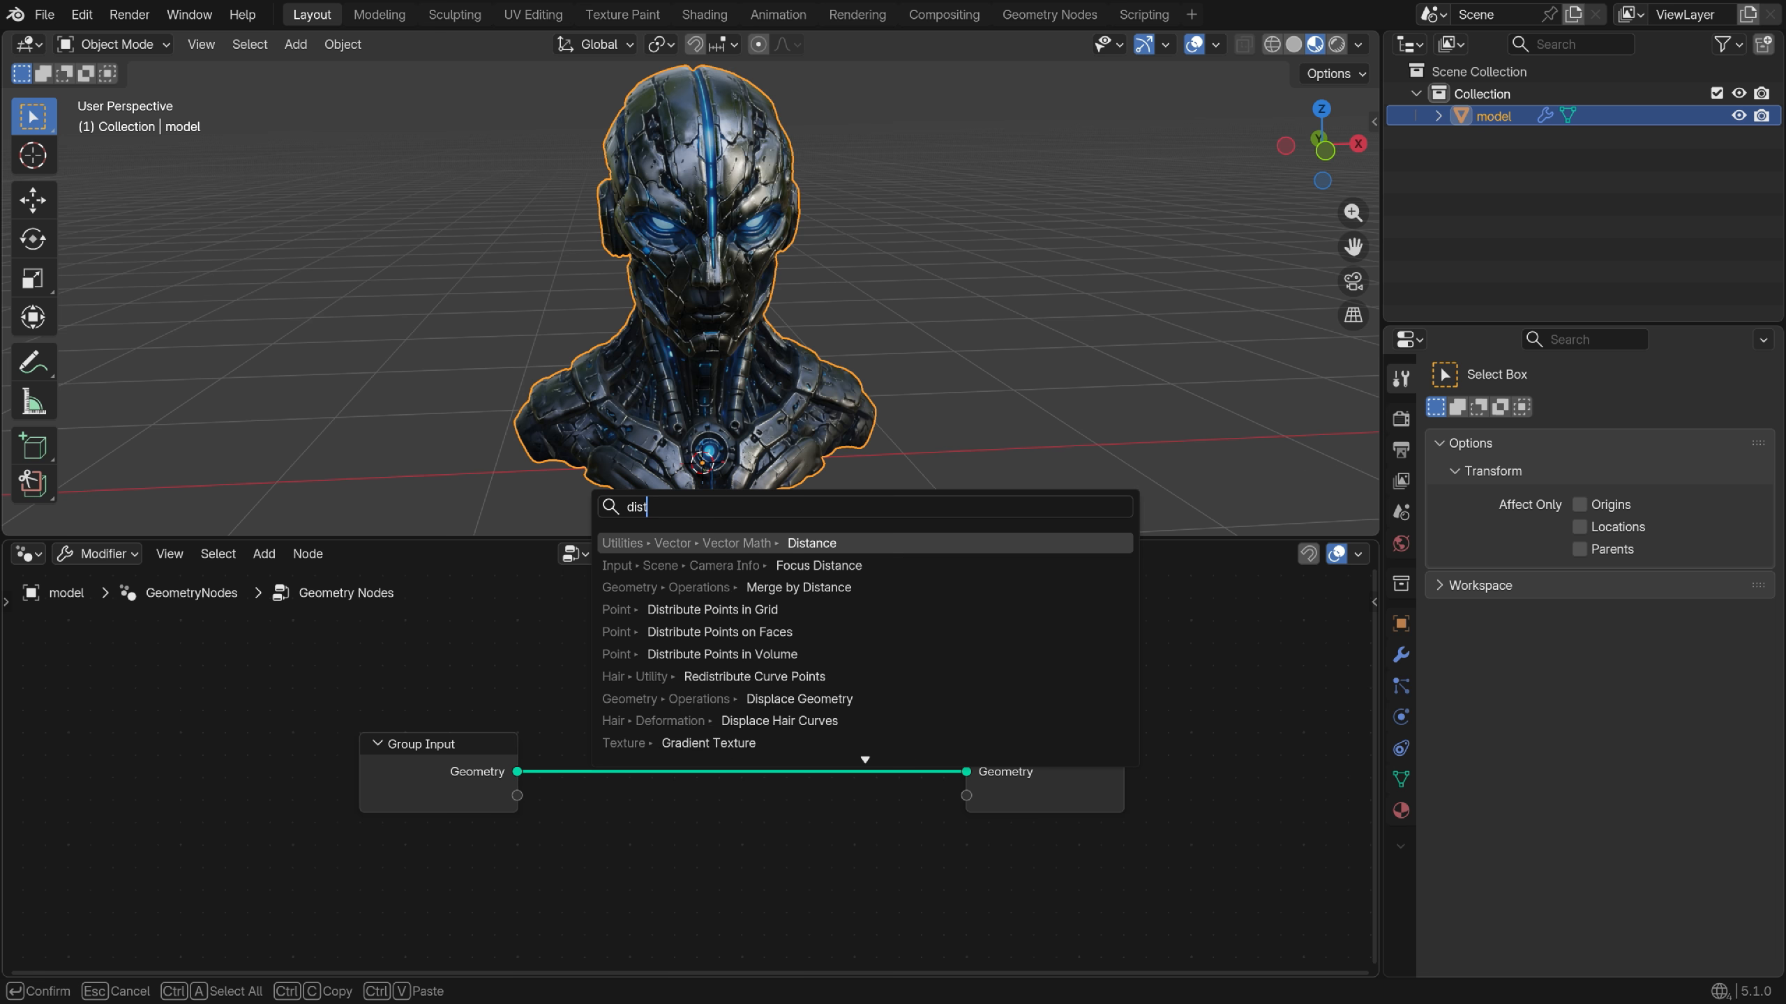
{"action": "type", "text": "ru"}
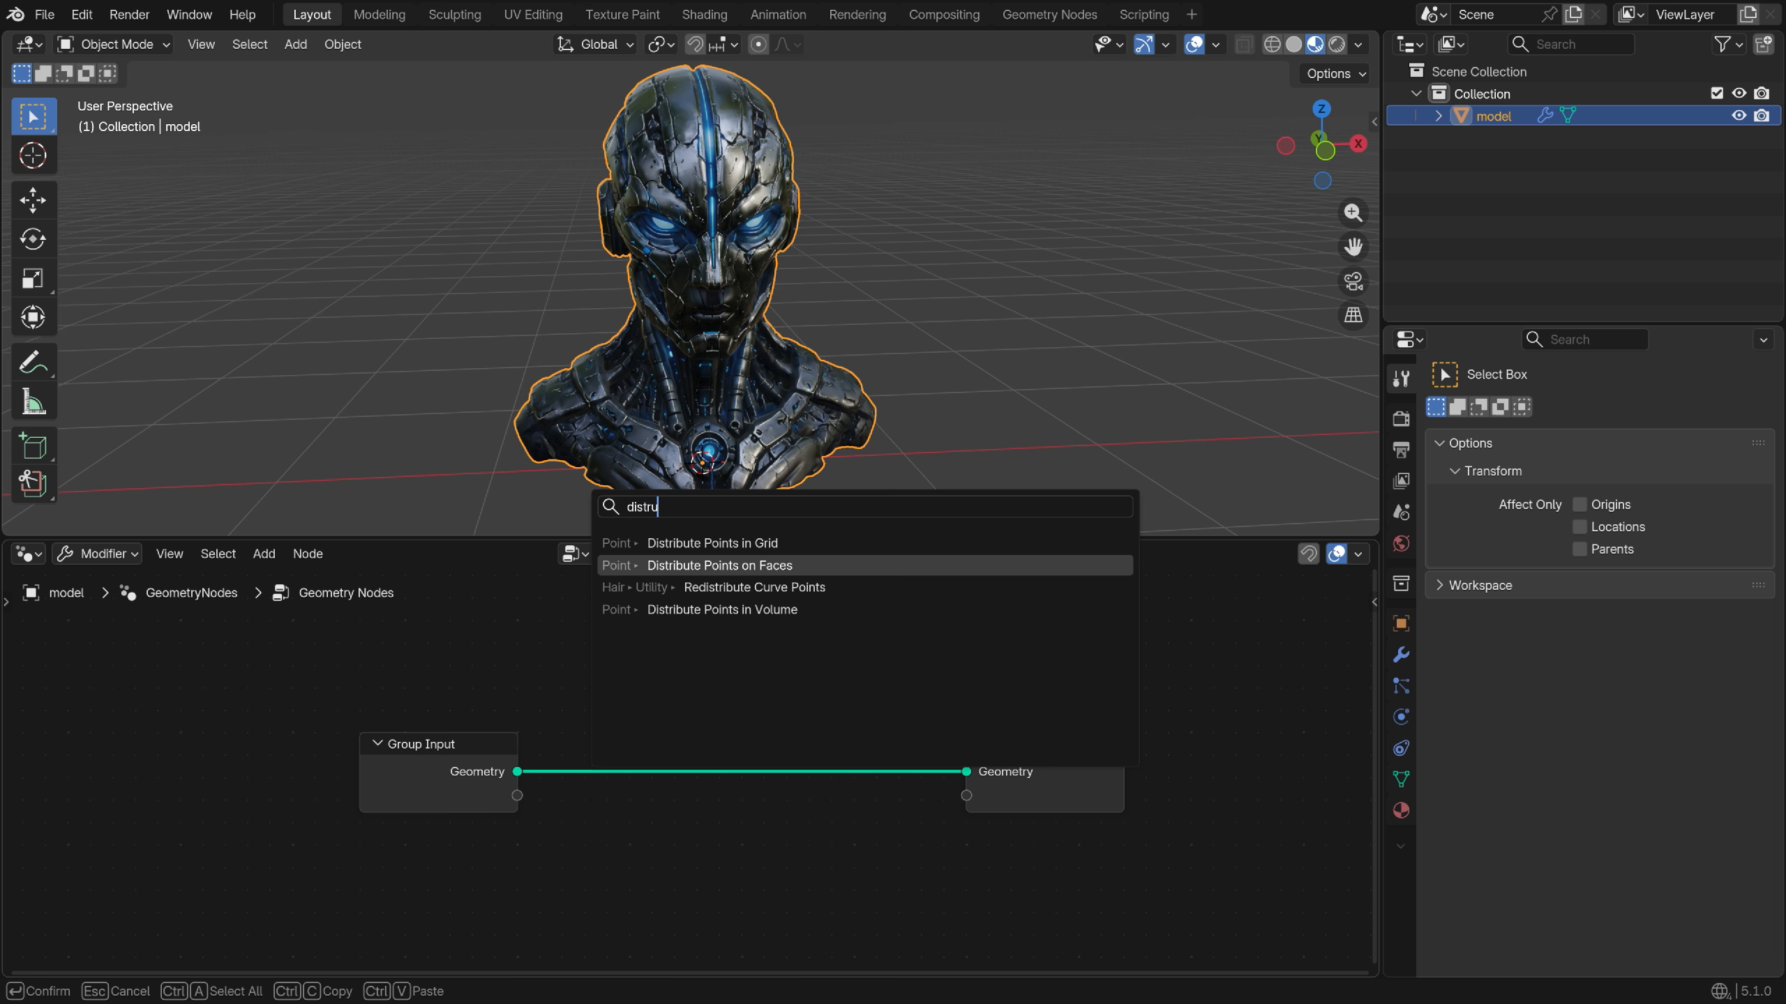
{"action": "left_click", "coordinate": [767, 566]}
{"action": "left_click", "coordinate": [591, 654]}
{"action": "scroll", "coordinate": [847, 834], "scroll_direction": "up", "scroll_amount": 4}
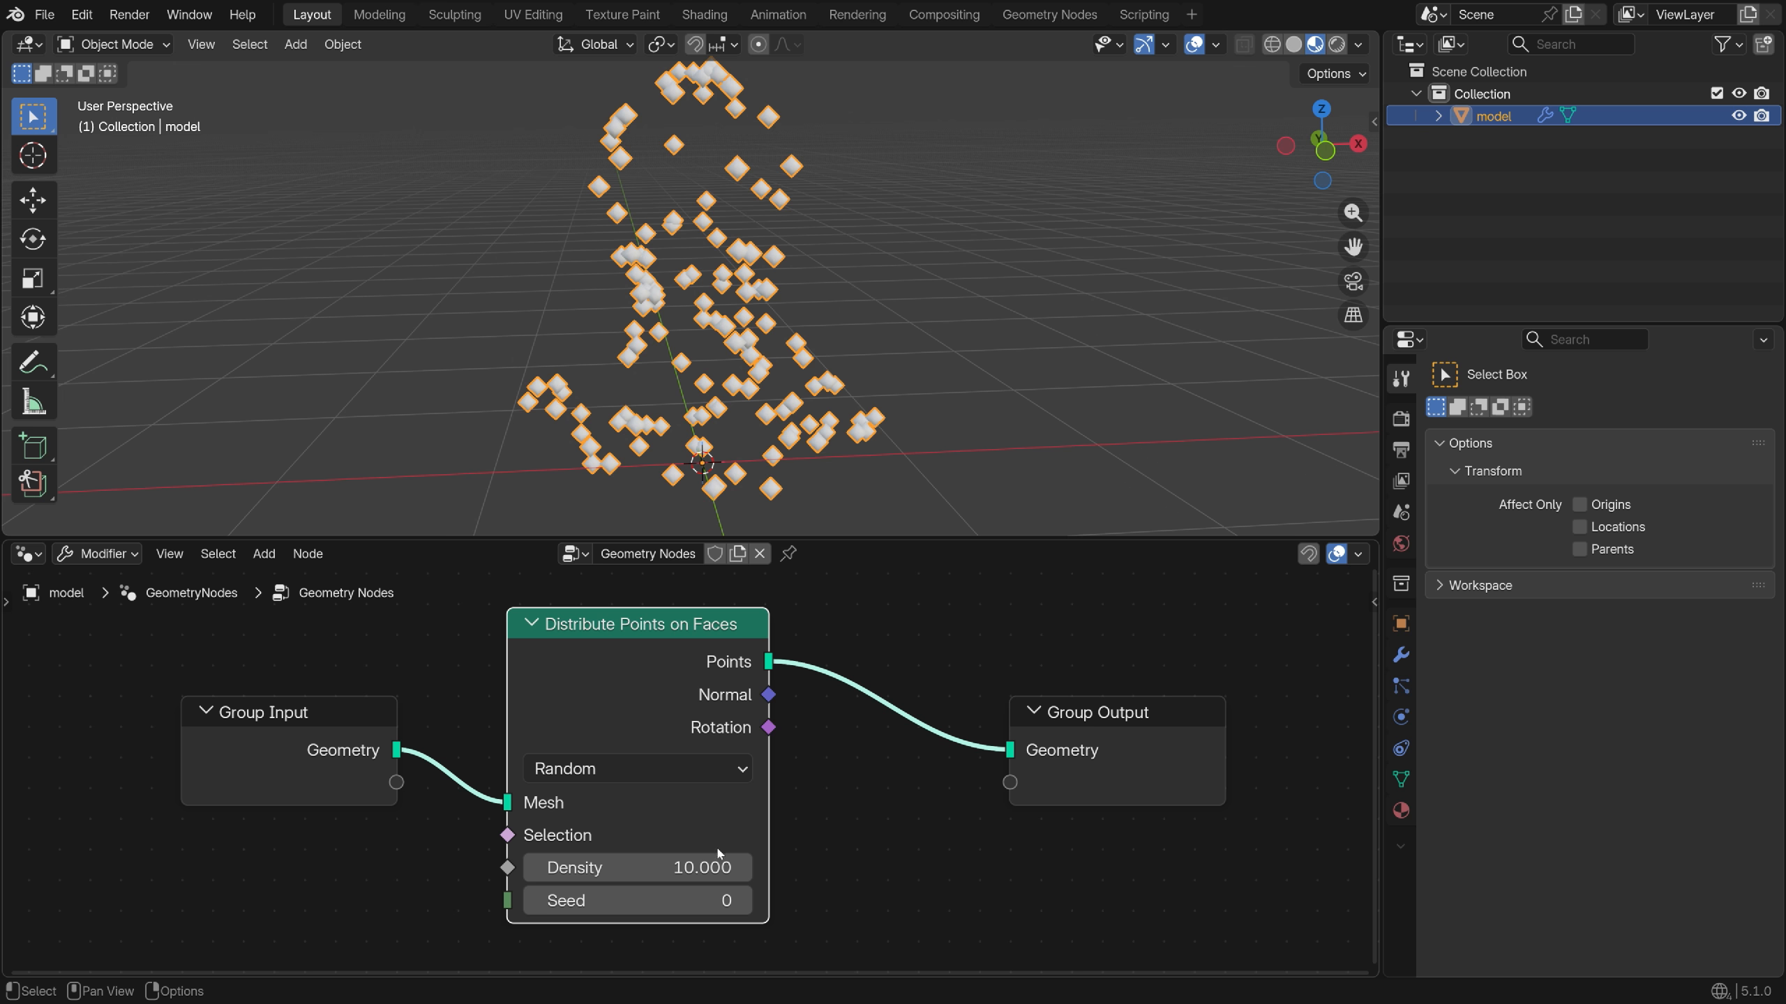
{"action": "left_click_drag", "start_coordinate": [576, 867], "coordinate": [773, 867]}
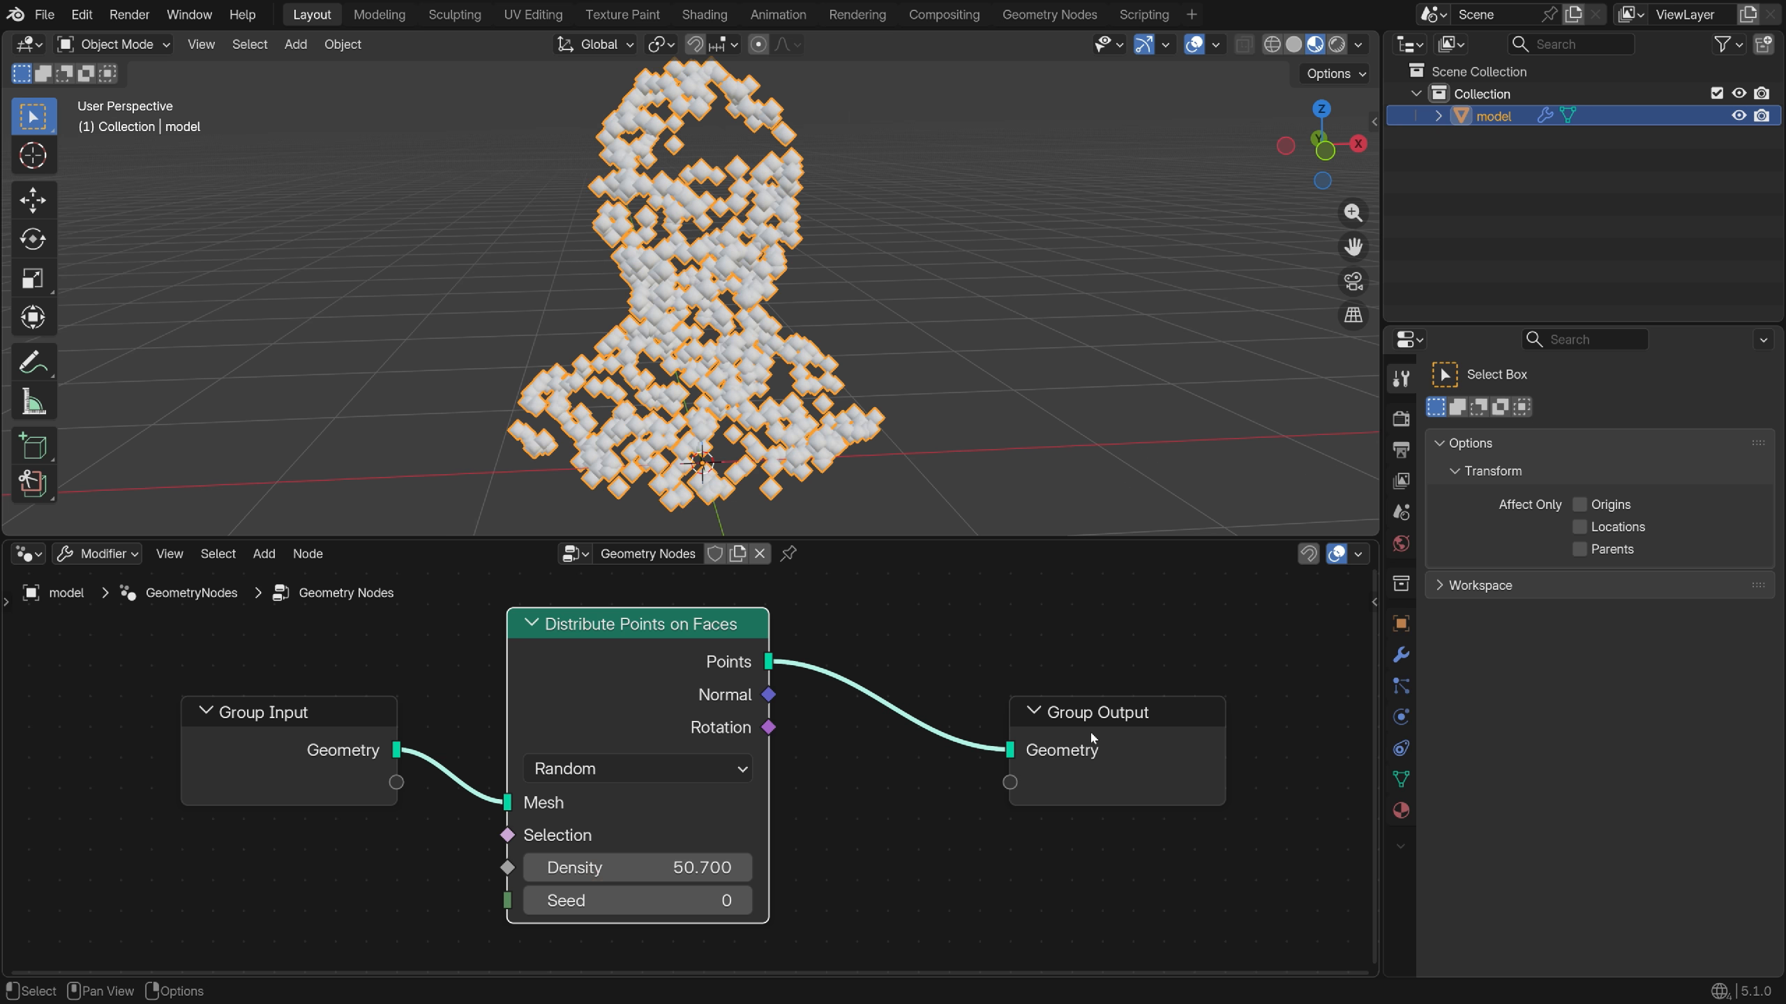
{"action": "left_click_drag", "start_coordinate": [1090, 713], "coordinate": [1281, 729]}
{"action": "middle_click_drag", "start_coordinate": [938, 771], "coordinate": [809, 757]}
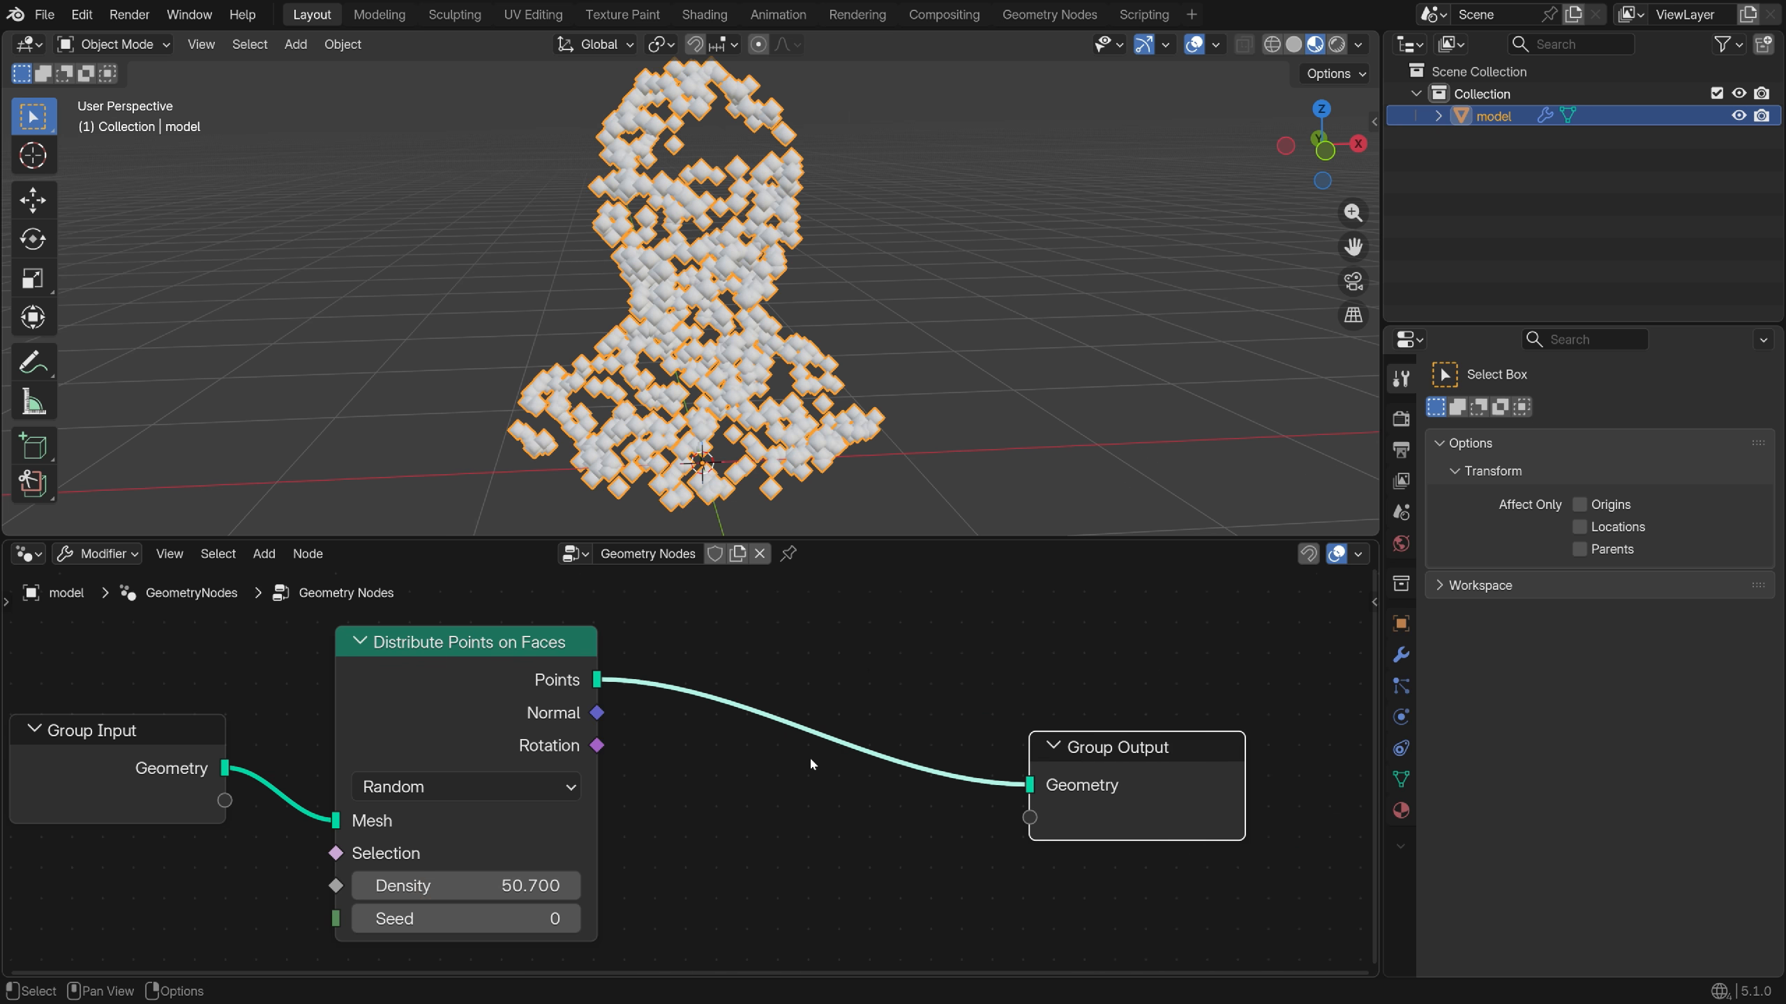
Add a Join Geometry node via the node search
{"action": "key", "text": "shift+a"}
{"action": "type", "text": "join"}
{"action": "key", "text": "Return"}
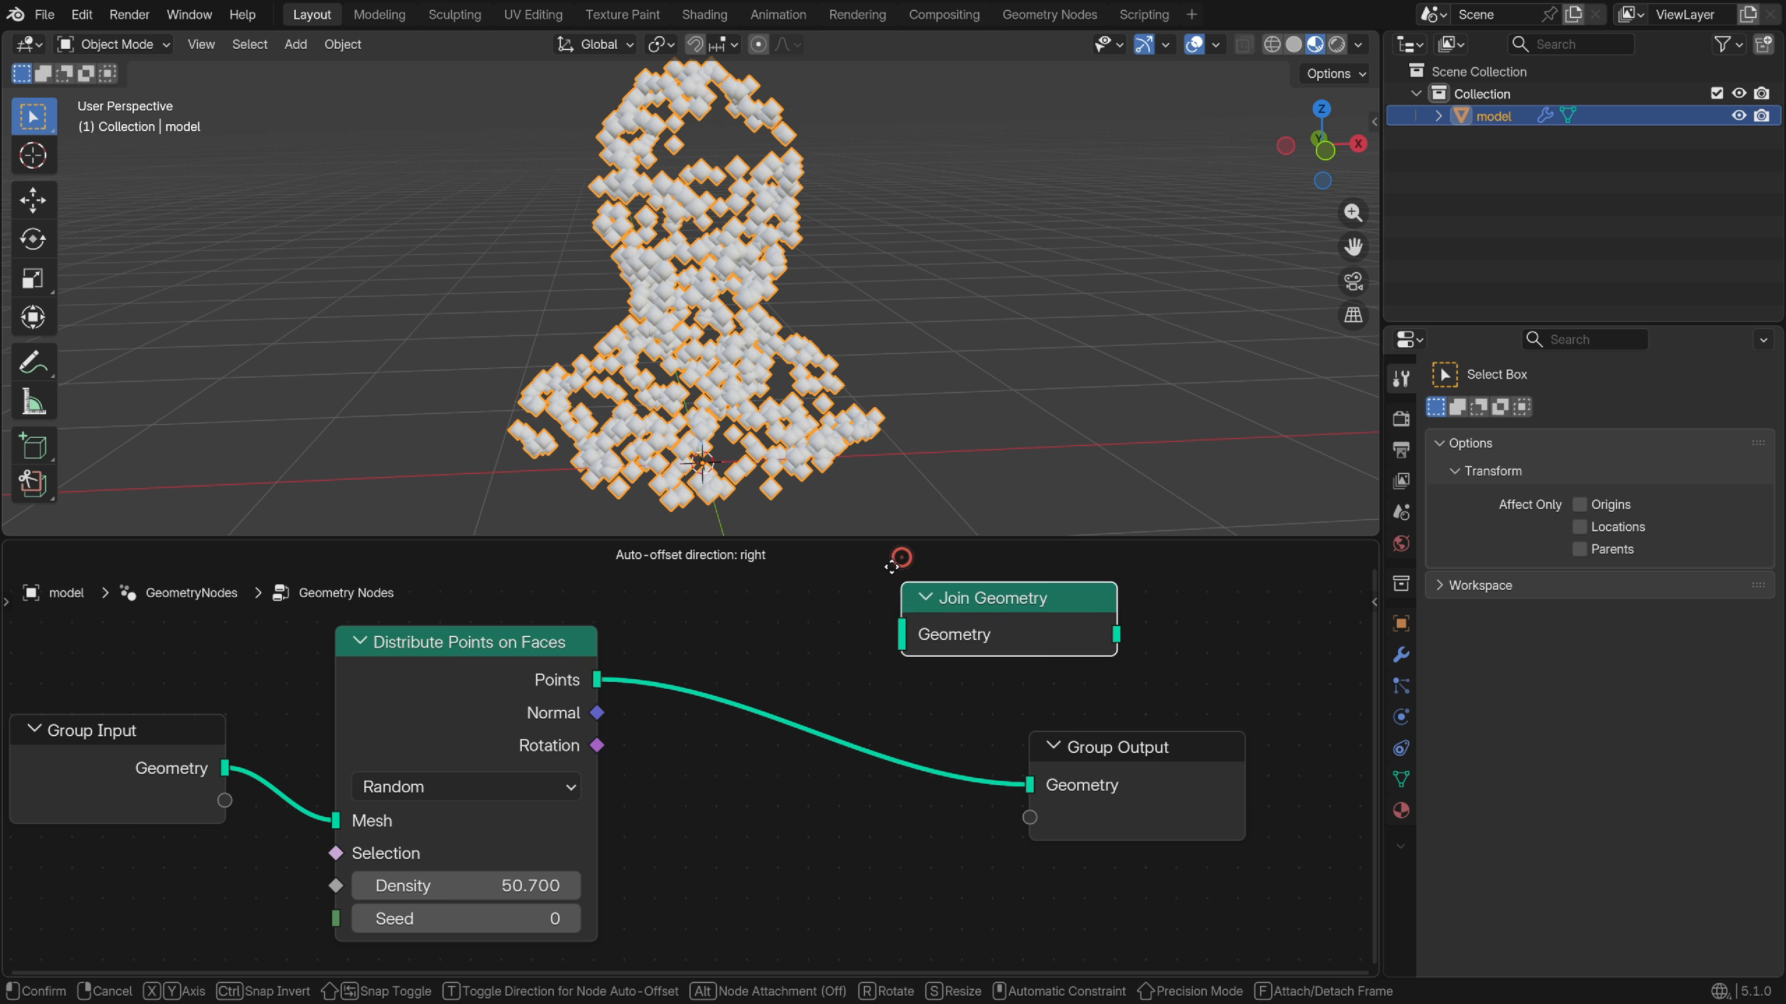
Insert Join Geometry before the output and feed the original mesh into it
{"action": "left_click", "coordinate": [749, 659]}
{"action": "scroll", "coordinate": [794, 735], "scroll_direction": "down", "scroll_amount": 2}
{"action": "left_click_drag", "start_coordinate": [422, 758], "coordinate": [807, 727]}
{"action": "left_click_drag", "start_coordinate": [598, 666], "coordinate": [608, 758]}
{"action": "left_click_drag", "start_coordinate": [331, 730], "coordinate": [341, 662]}
{"action": "left_click_drag", "start_coordinate": [870, 710], "coordinate": [871, 683]}
{"action": "left_click_drag", "start_coordinate": [1076, 743], "coordinate": [1100, 707]}
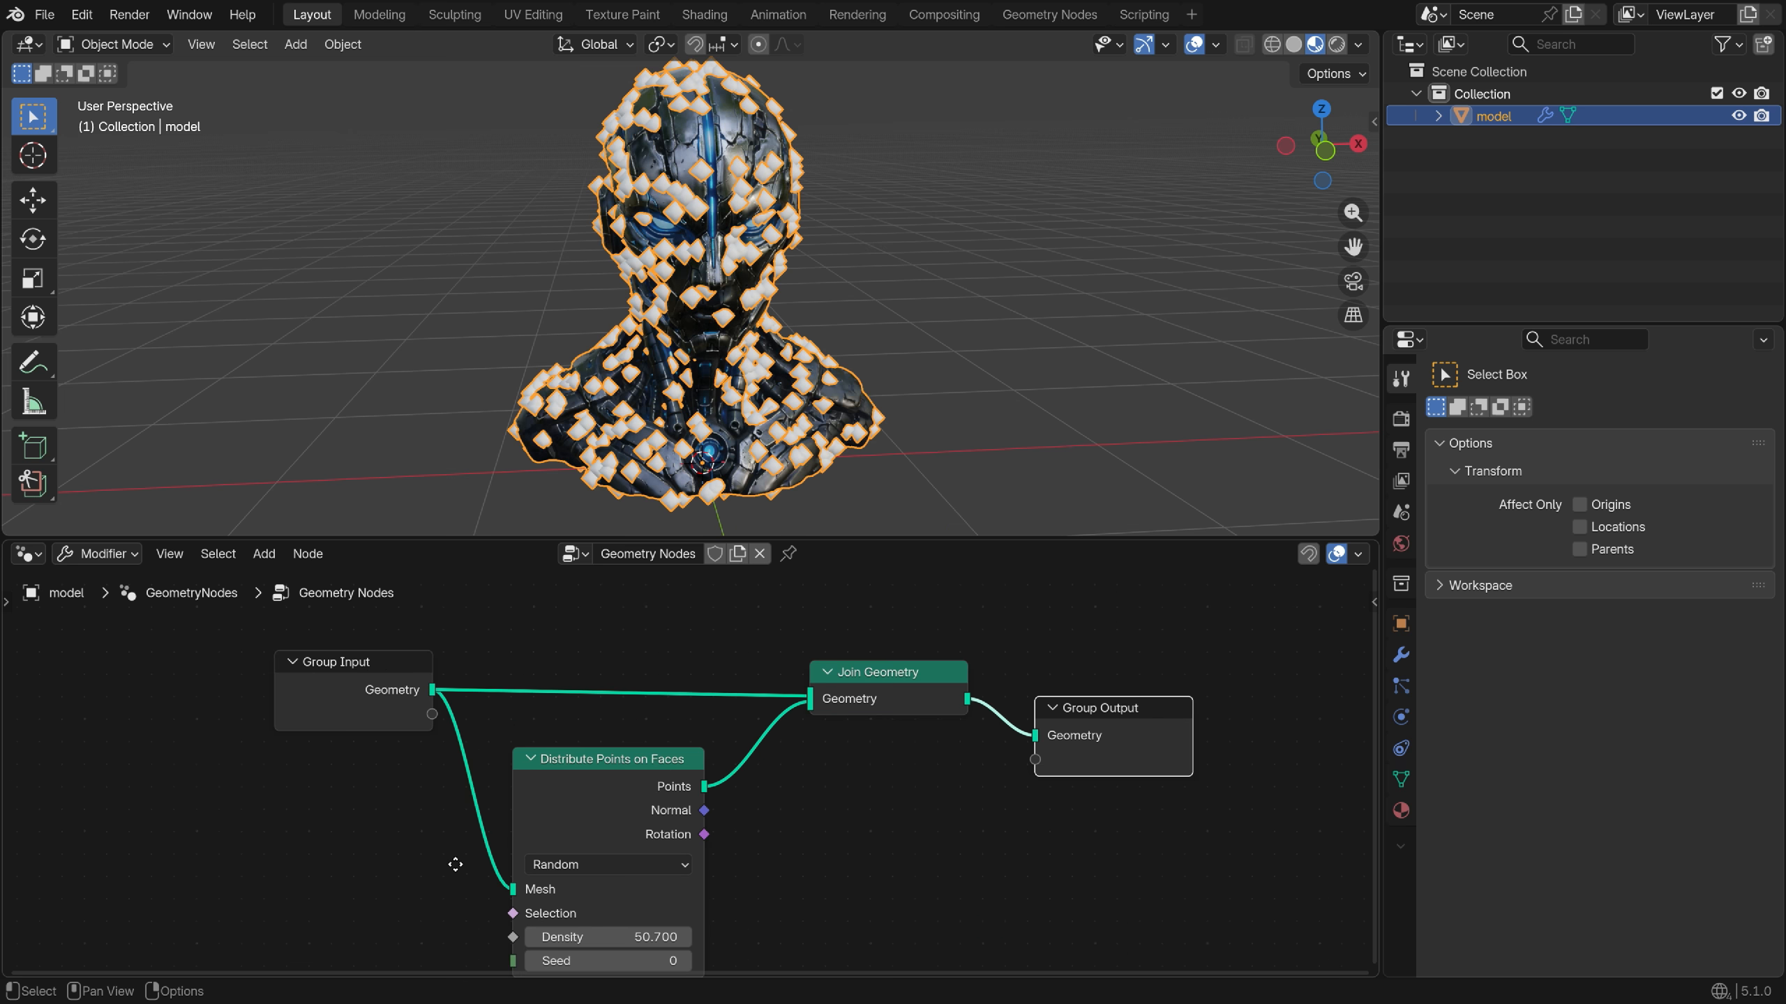
{"action": "middle_click_drag", "start_coordinate": [455, 868], "coordinate": [490, 822]}
Add Instance on Points on the scattered points, with an Ico Sphere as the instance
{"action": "key", "text": "shift+a"}
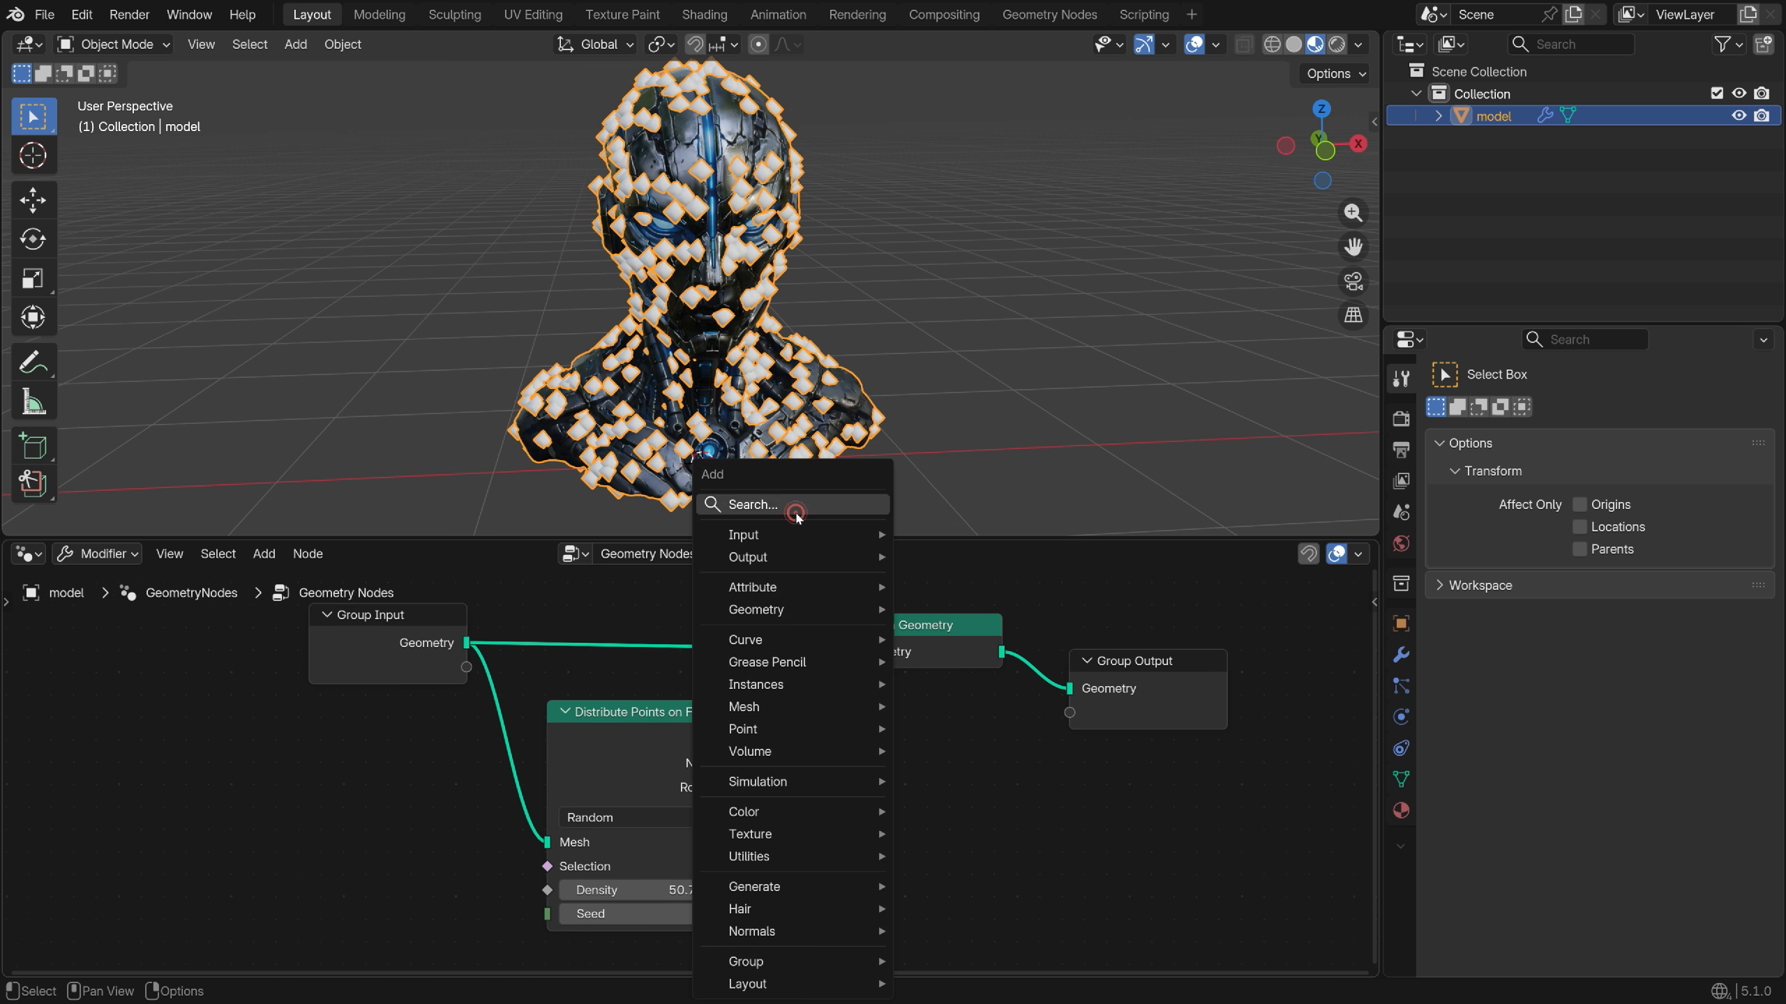
{"action": "type", "text": "instance on"}
{"action": "key", "text": "Return"}
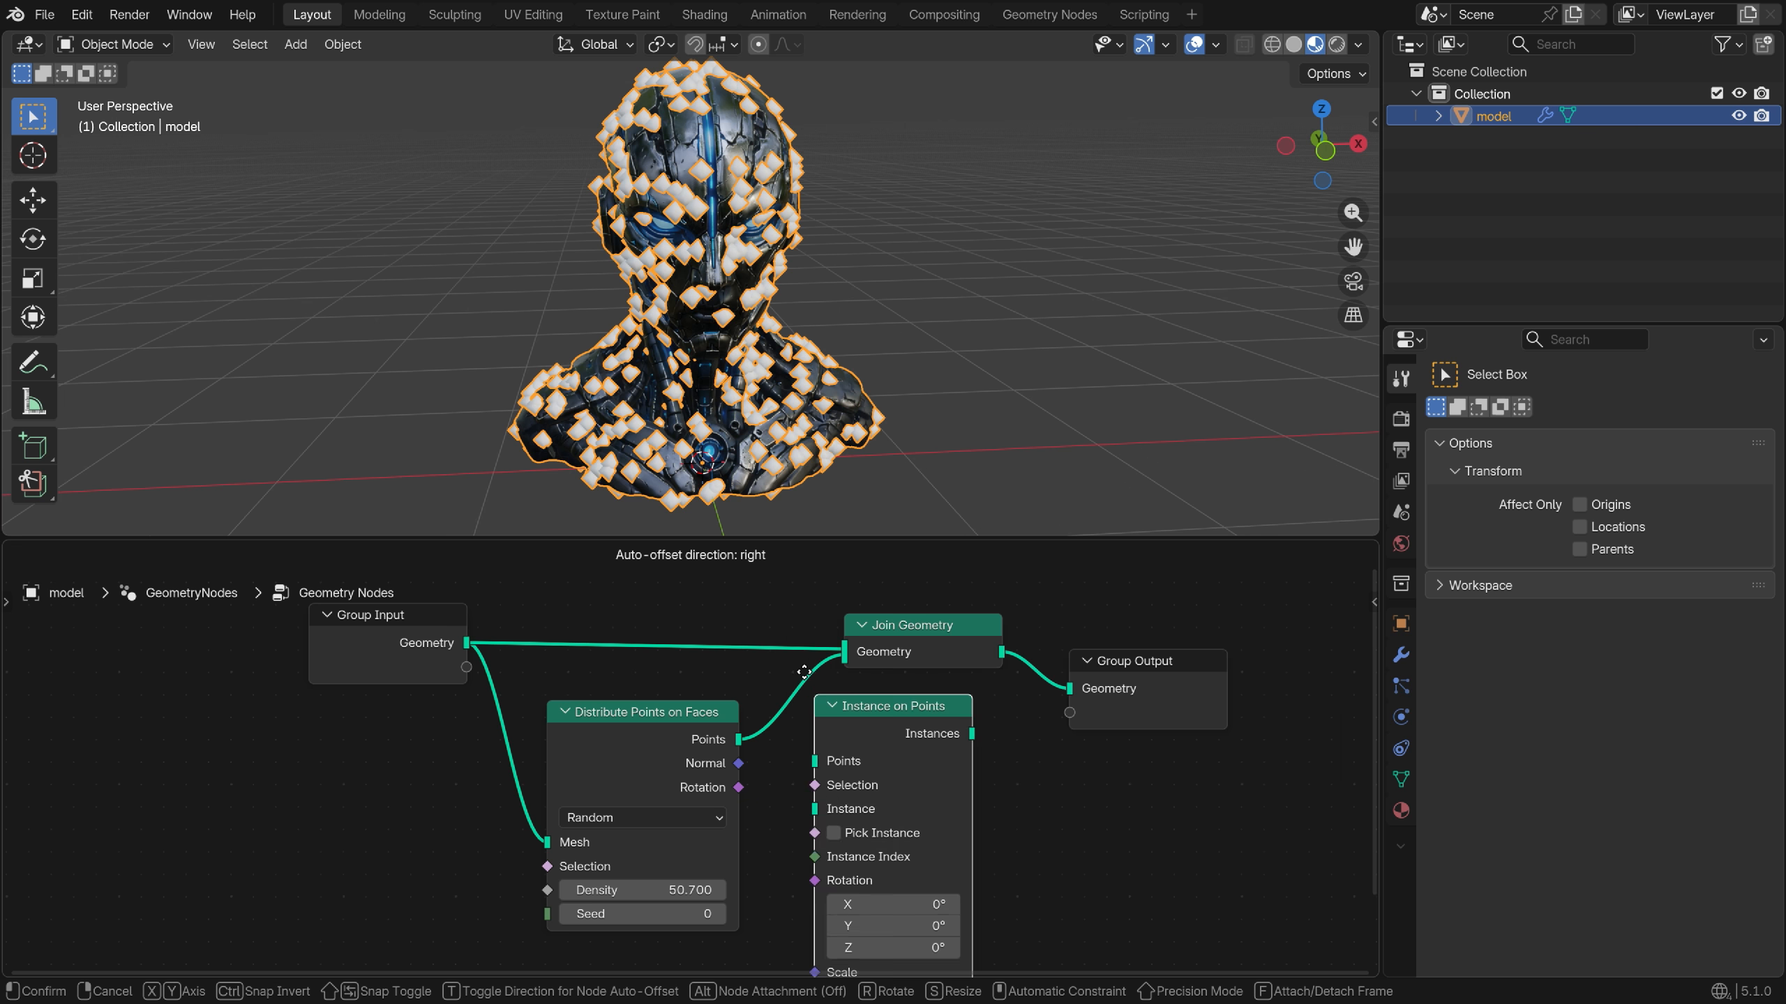
{"action": "left_click", "coordinate": [790, 781]}
{"action": "scroll", "coordinate": [790, 782], "scroll_direction": "down", "scroll_amount": 1}
{"action": "scroll", "coordinate": [789, 782], "scroll_direction": "up", "scroll_amount": 2}
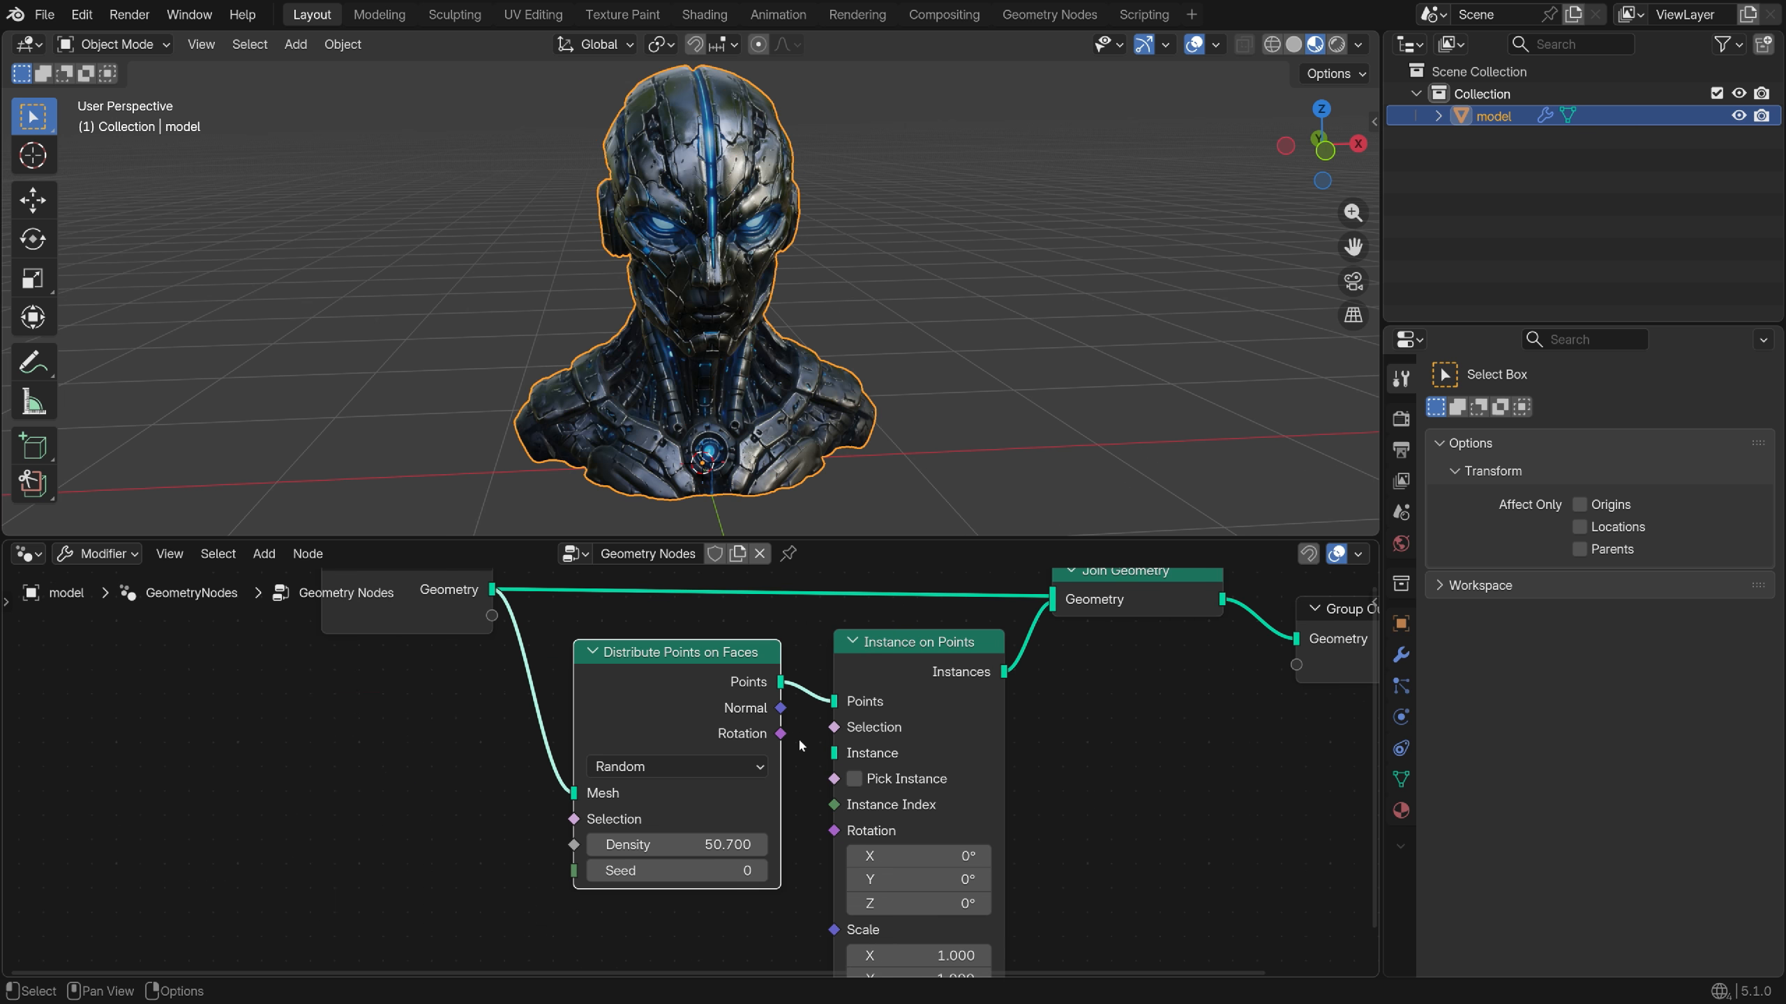
{"action": "left_click_drag", "start_coordinate": [834, 752], "coordinate": [506, 736]}
{"action": "type", "text": "ico sphere"}
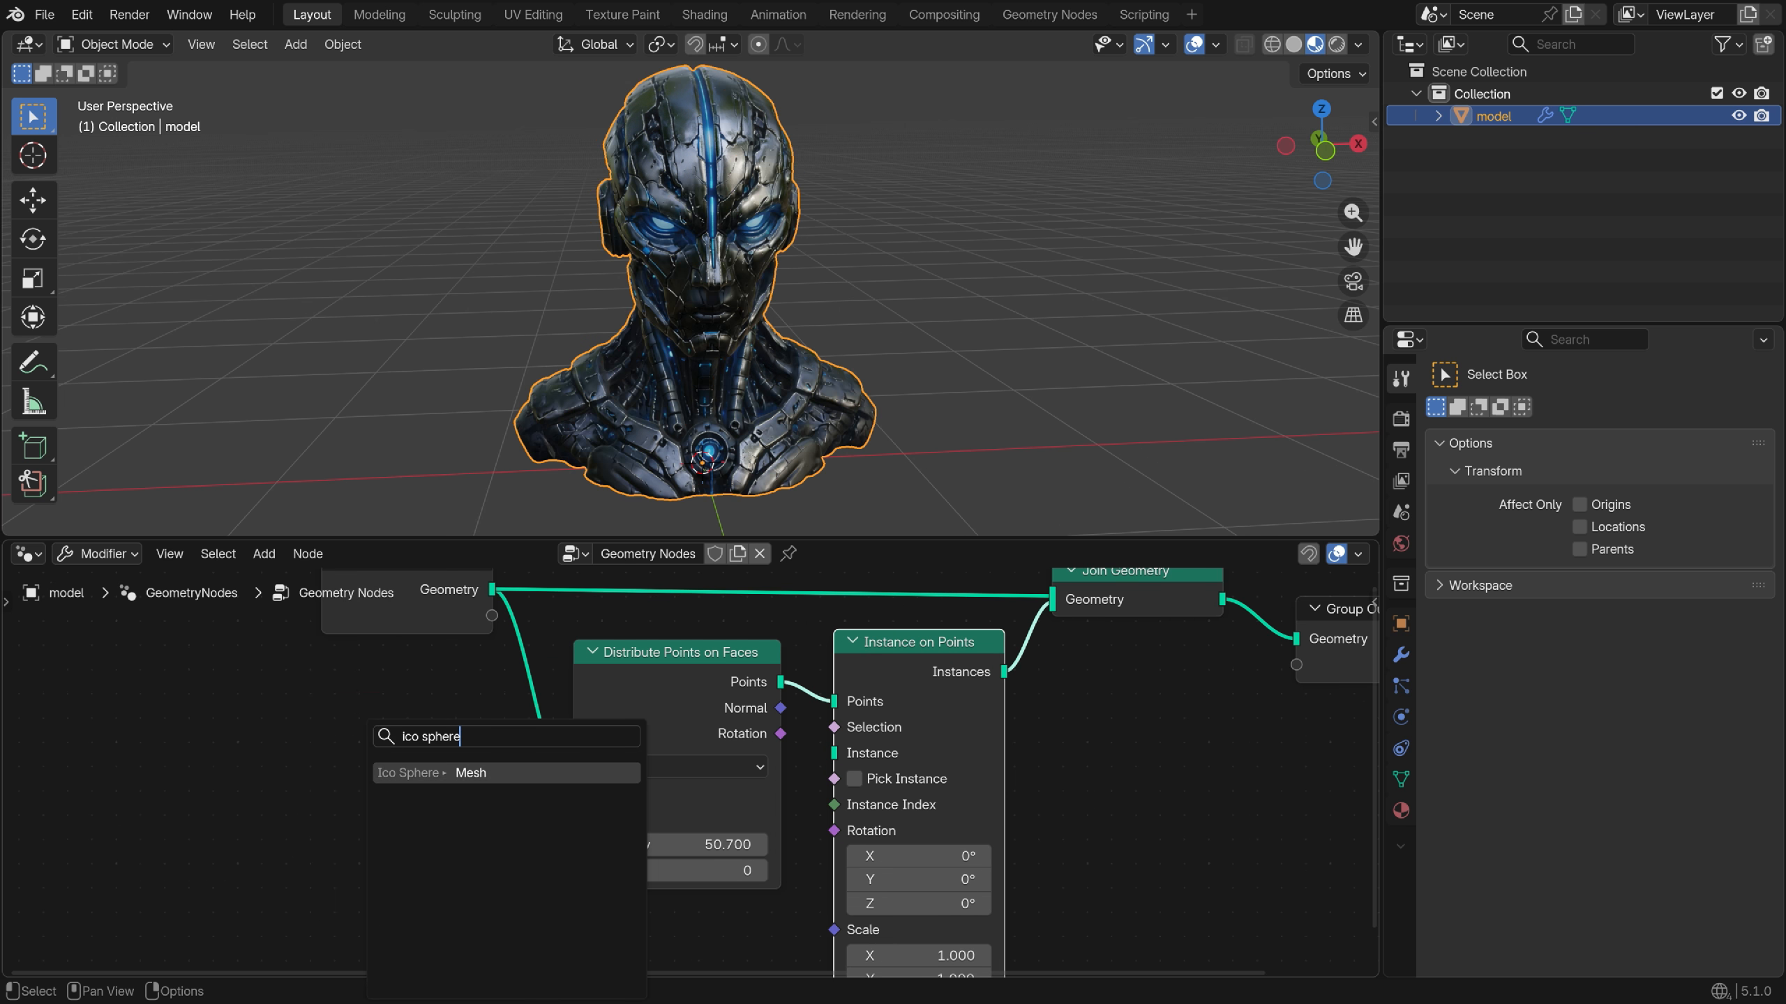
{"action": "key", "text": "Return"}
{"action": "left_click", "coordinate": [666, 883]}
{"action": "key", "text": "KP_Decimal"}
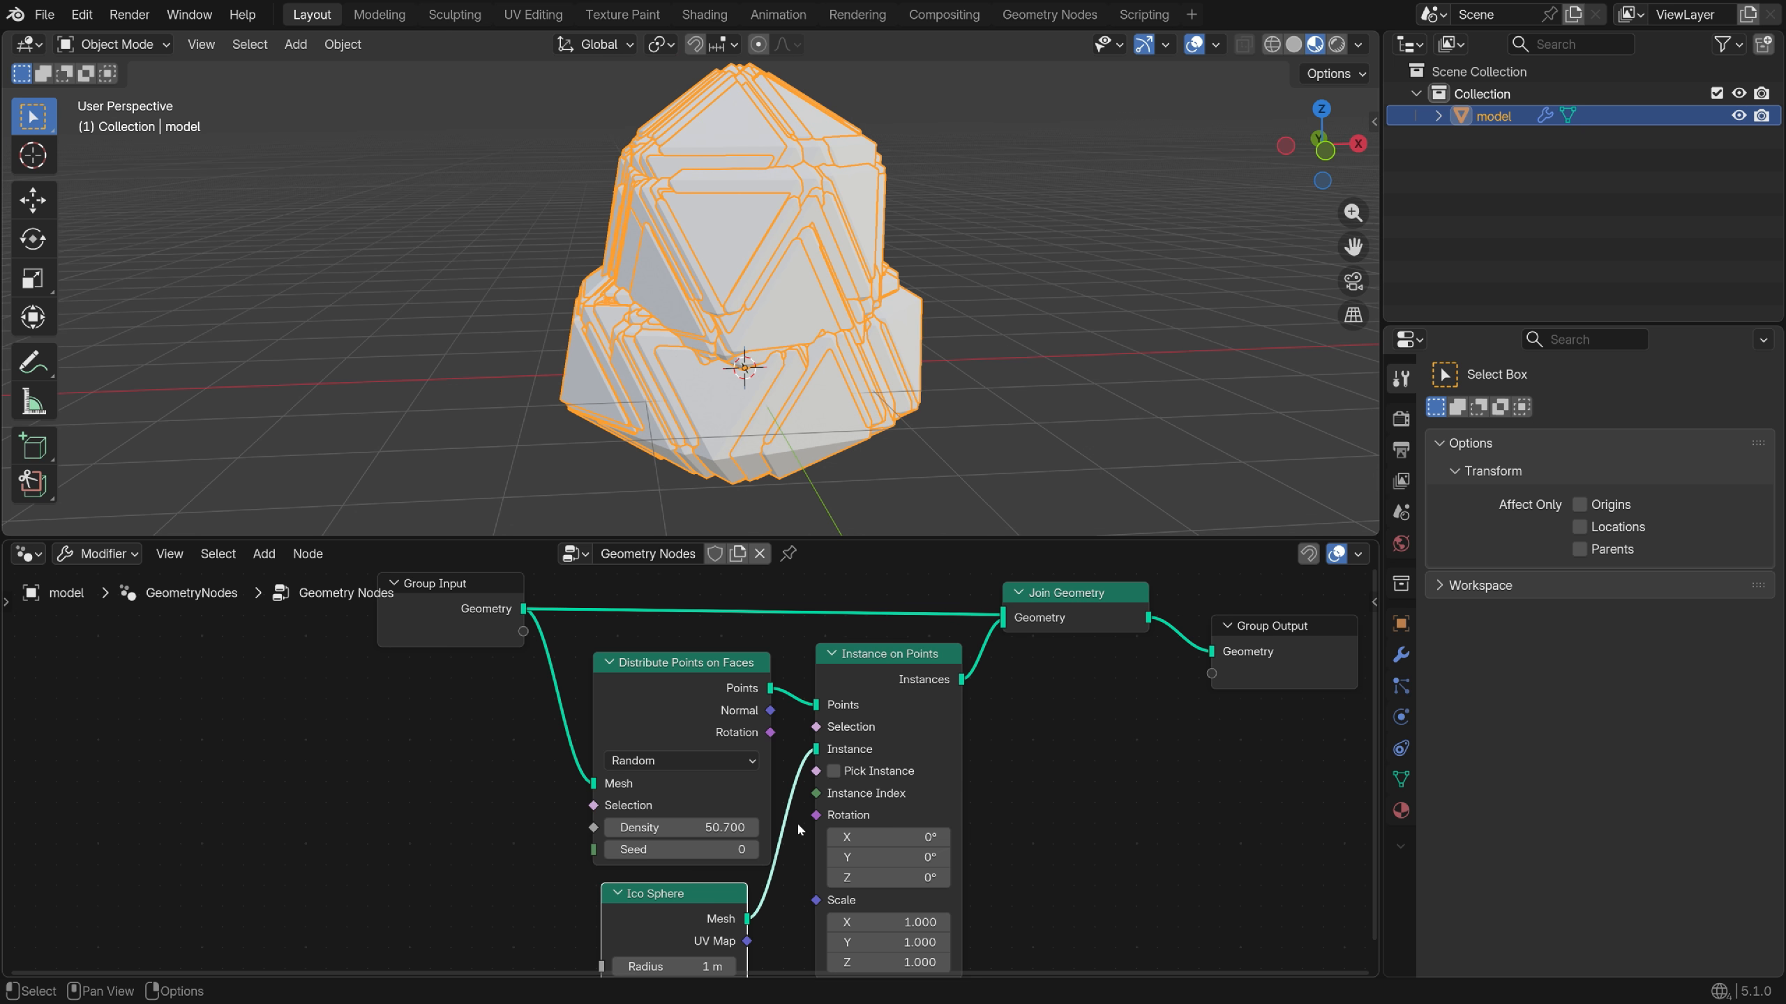
{"action": "scroll", "coordinate": [801, 820], "scroll_direction": "down", "scroll_amount": 3}
Drive instance Scale with a Random Value node ranging 0.001 to 0.005
{"action": "key", "text": "shift+a"}
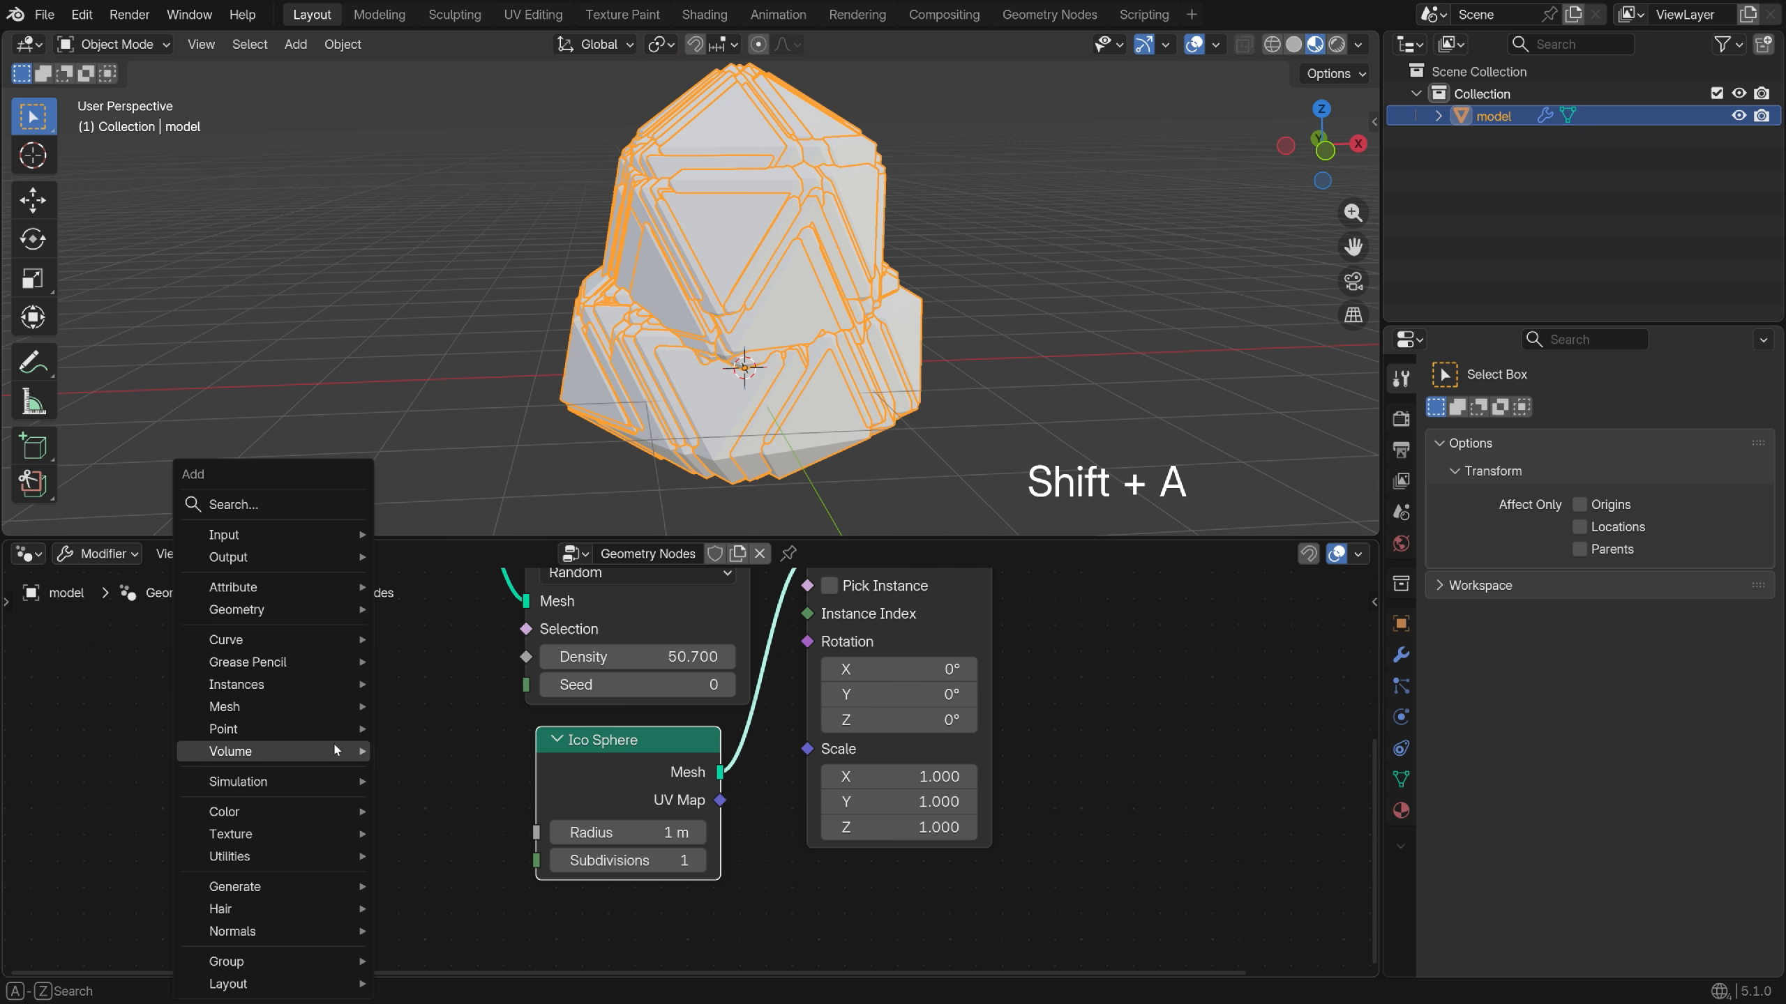
{"action": "type", "text": "random va"}
{"action": "key", "text": "Return"}
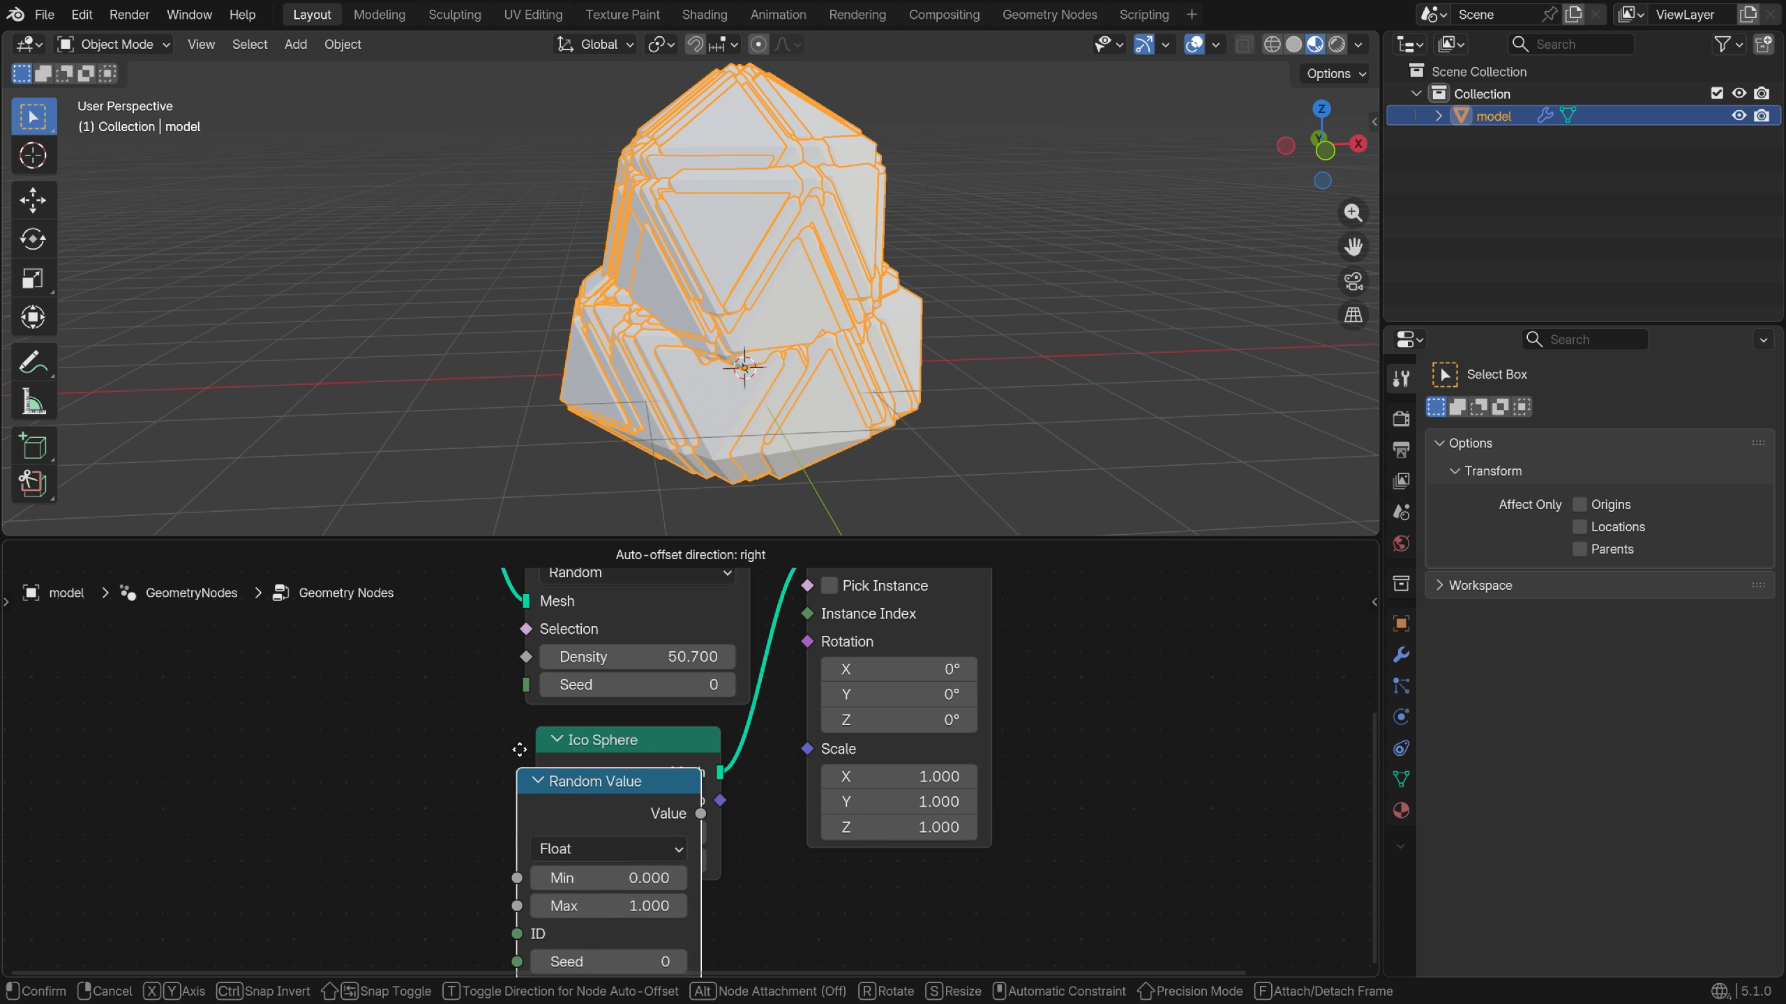
{"action": "left_click", "coordinate": [632, 907]}
{"action": "left_click_drag", "start_coordinate": [744, 910], "coordinate": [826, 723]}
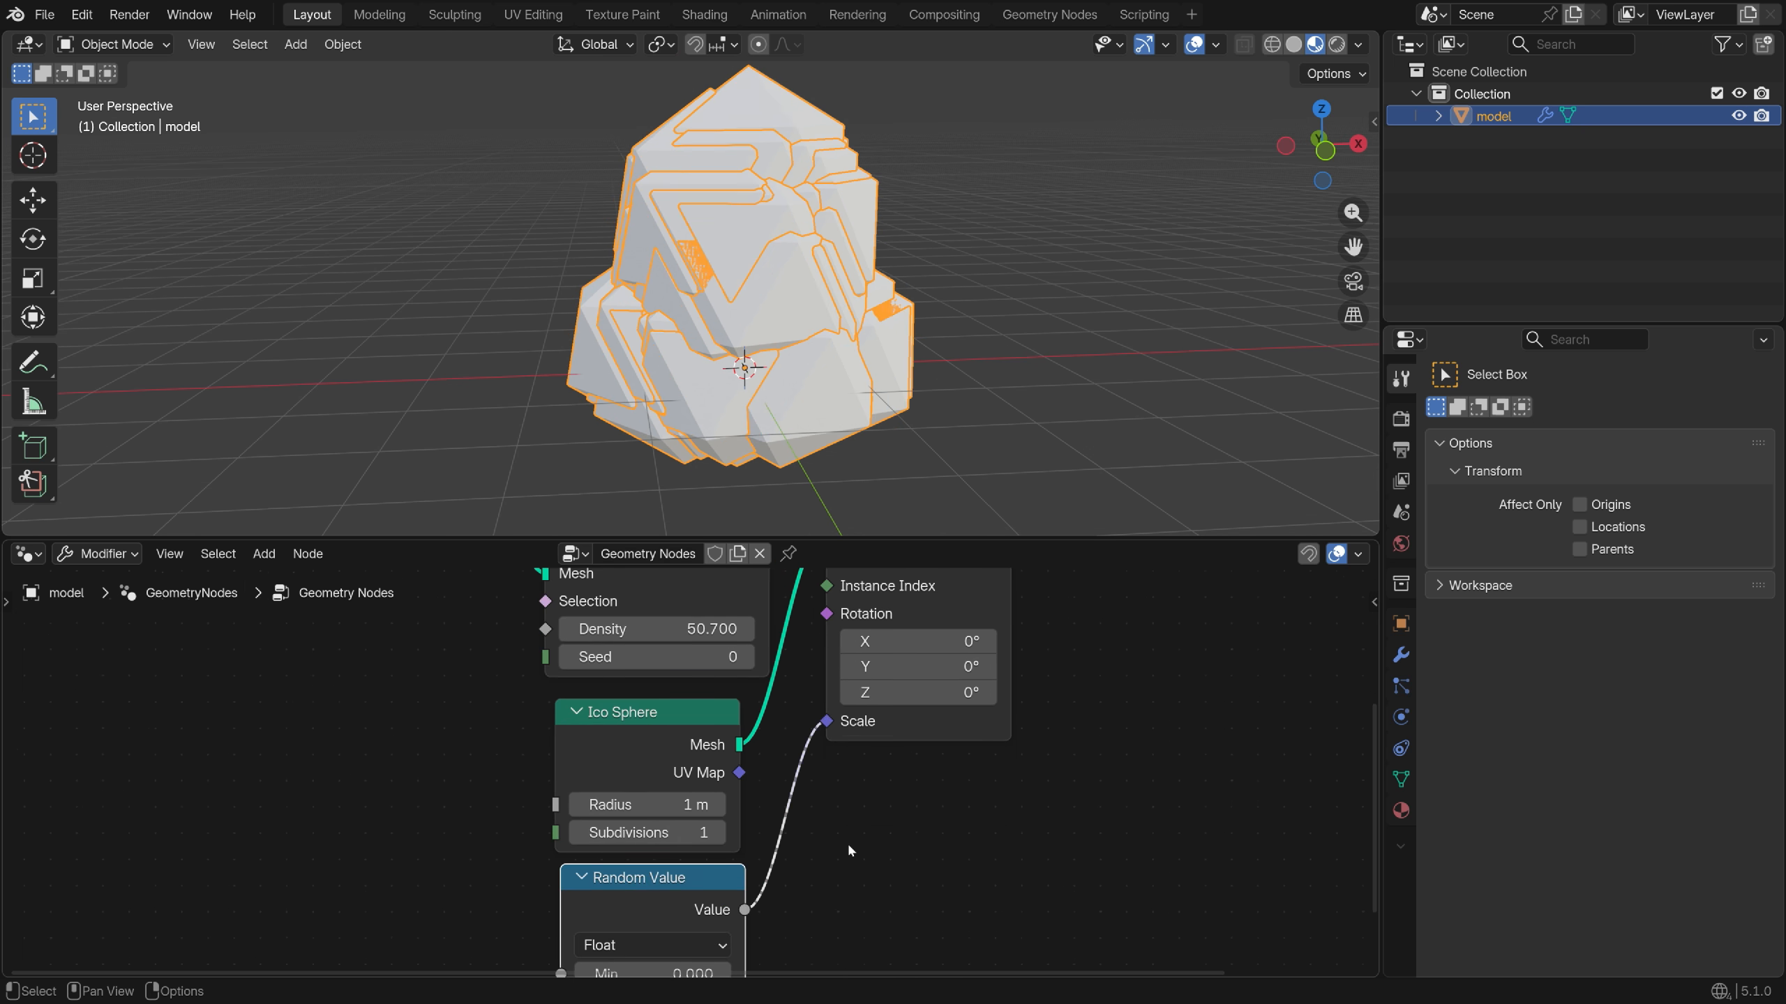
{"action": "scroll", "coordinate": [846, 842], "scroll_direction": "down", "scroll_amount": 3}
{"action": "scroll", "coordinate": [804, 809], "scroll_direction": "up", "scroll_amount": 5}
{"action": "left_click", "coordinate": [804, 810]}
{"action": "type", "text": "0"}
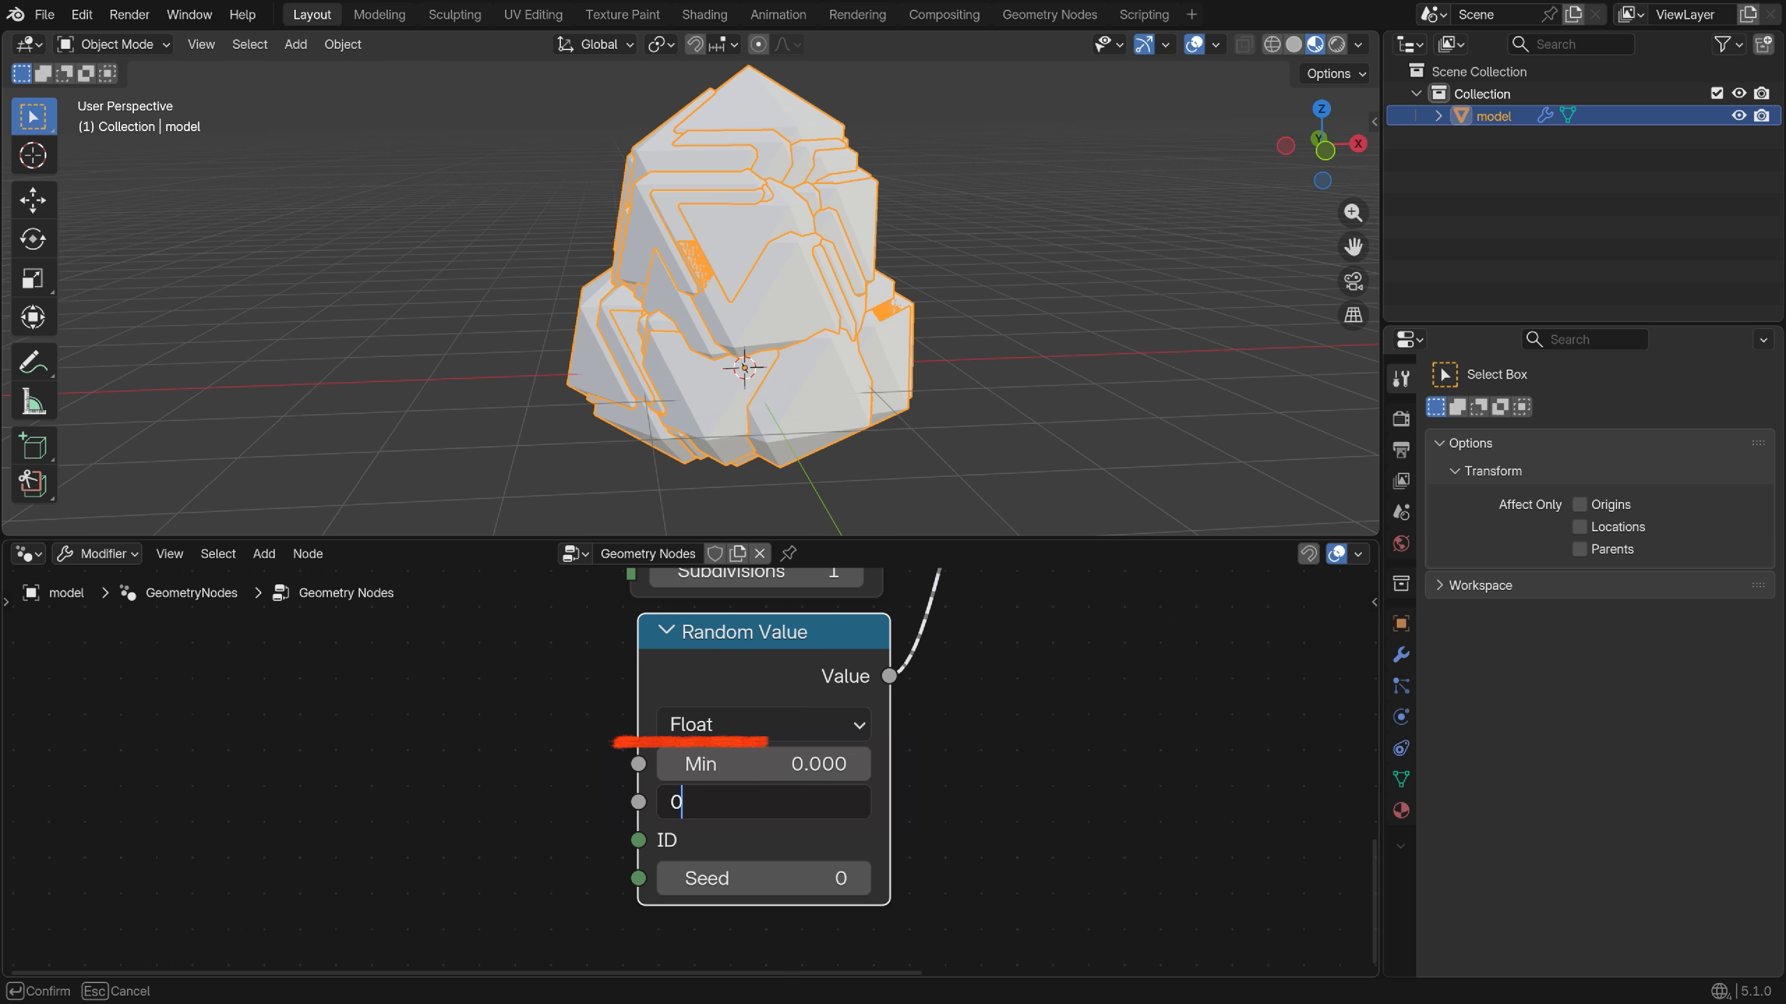
{"action": "type", "text": ".005"}
{"action": "key", "text": "Return"}
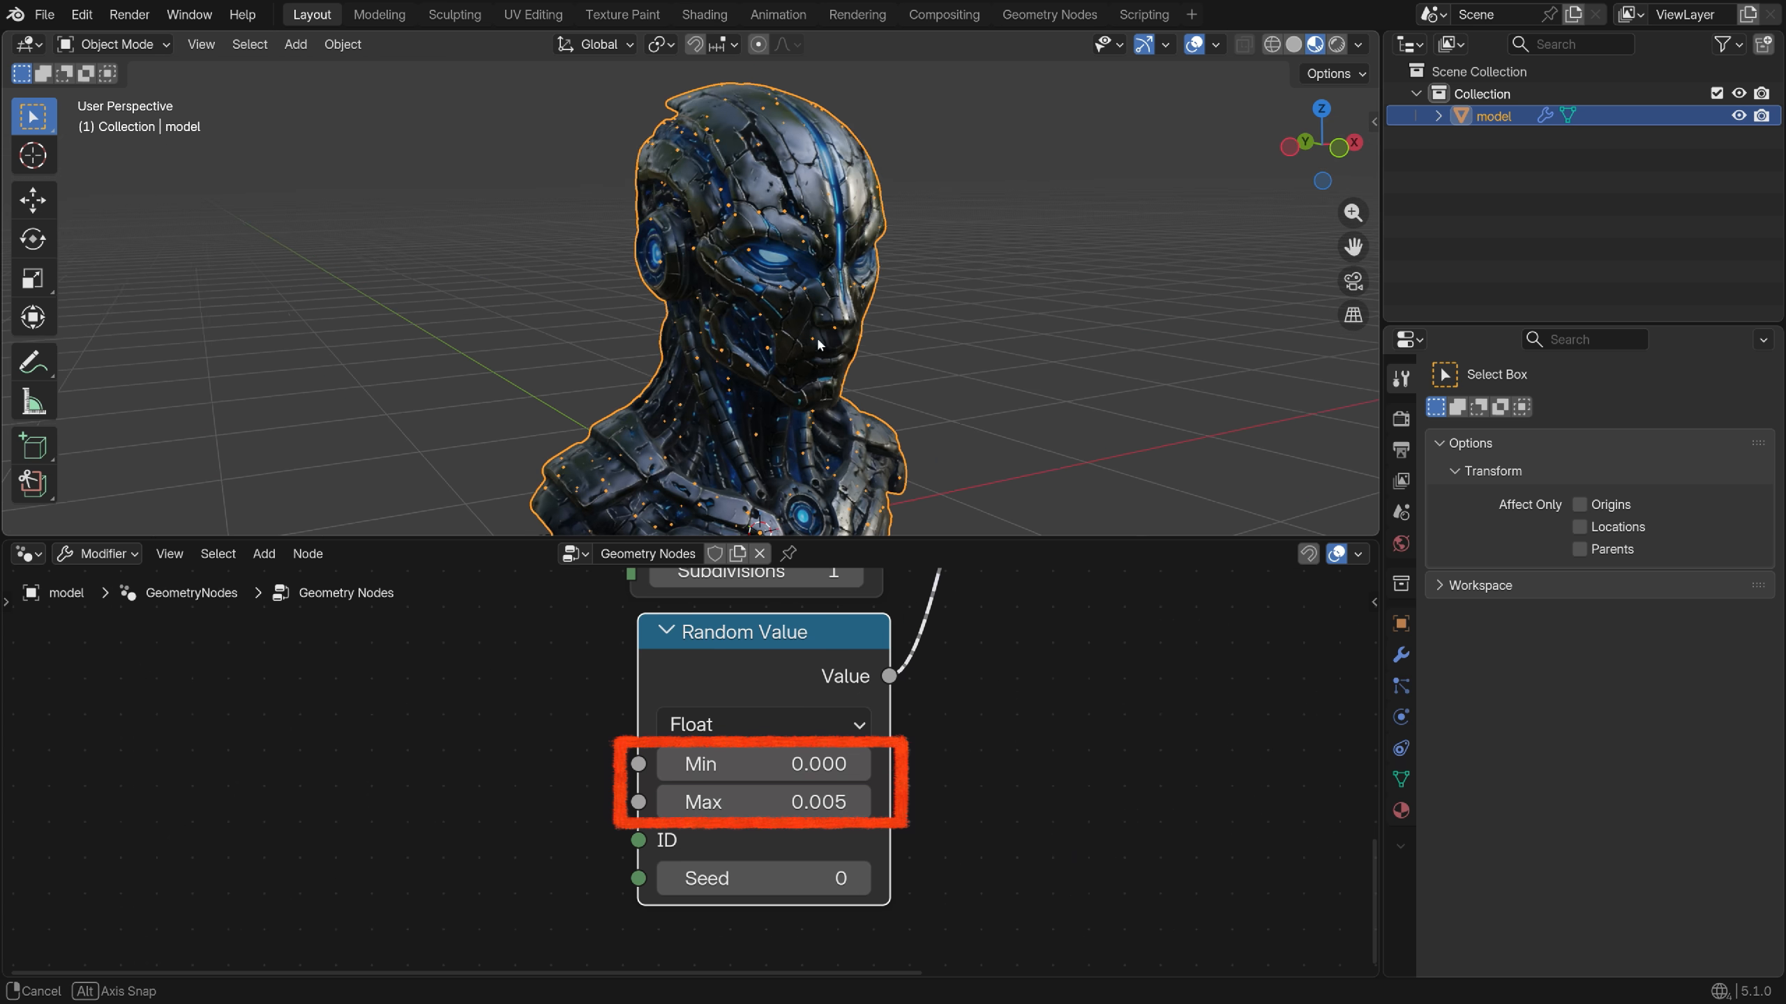
{"action": "left_click", "coordinate": [760, 764]}
{"action": "type", "text": "0.001"}
{"action": "key", "text": "Return"}
{"action": "scroll", "coordinate": [731, 354], "scroll_direction": "up", "scroll_amount": 6}
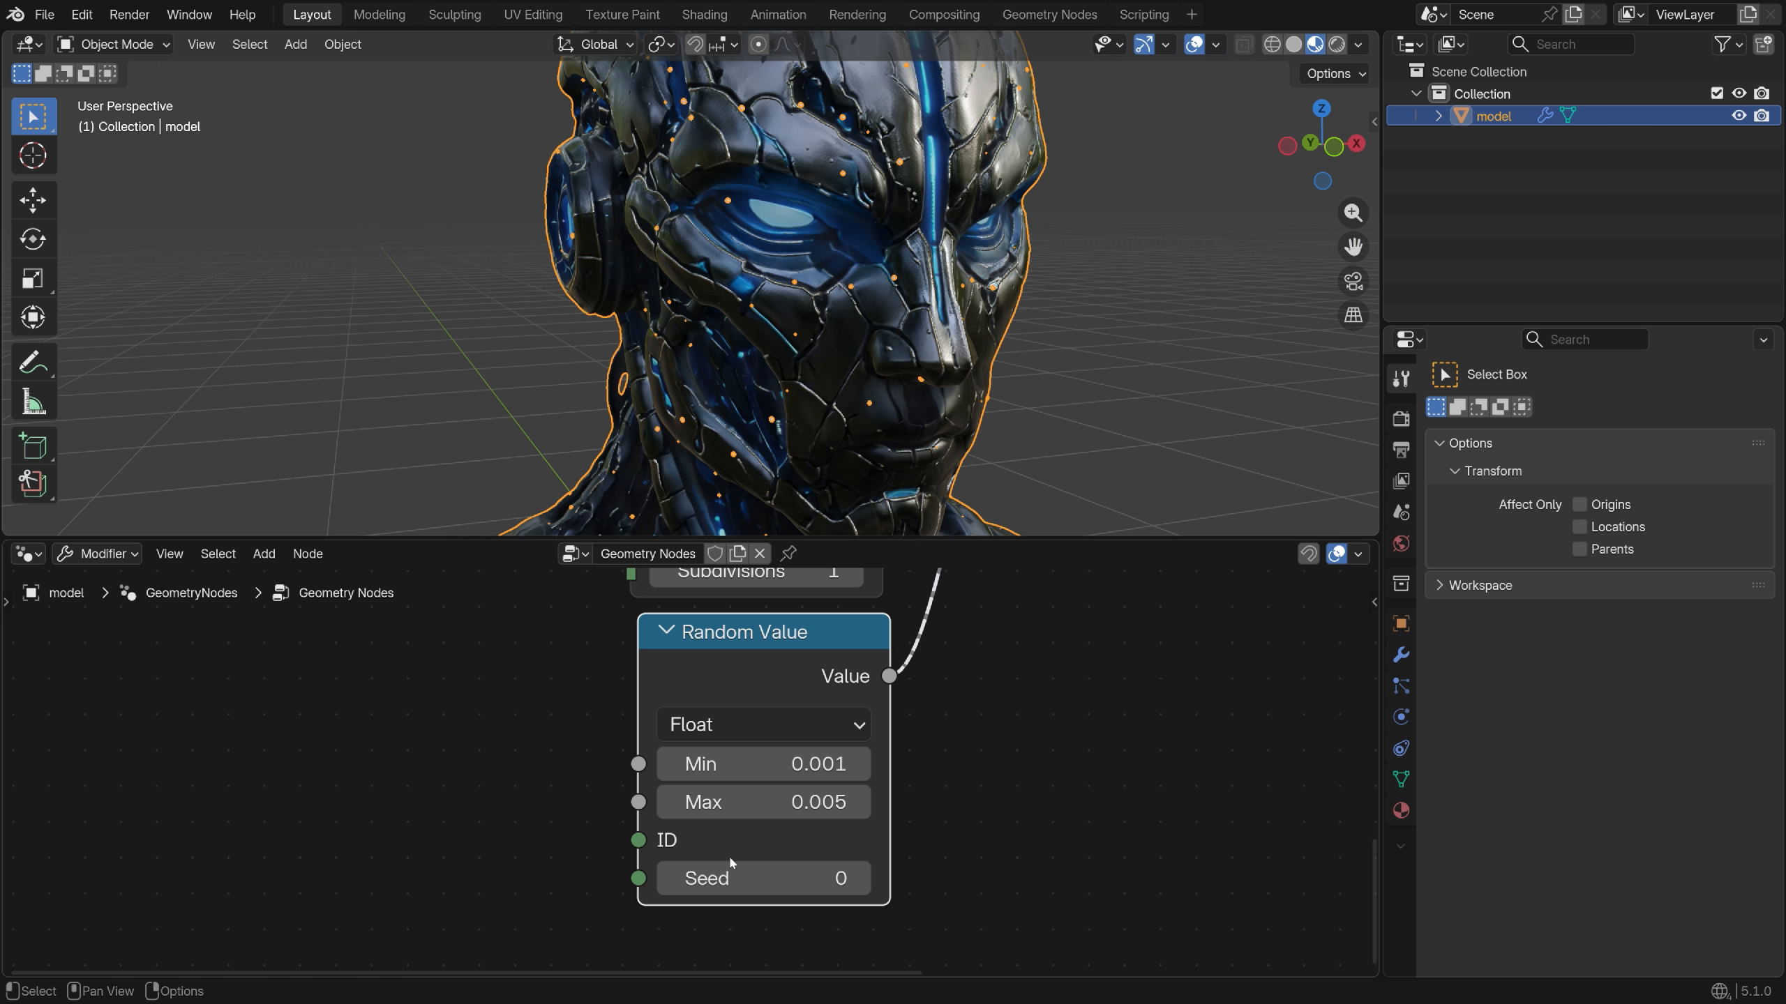
Set the Distribute Points on Faces Density to 3000
{"action": "scroll", "coordinate": [728, 854], "scroll_direction": "up", "scroll_amount": 10}
{"action": "left_click", "coordinate": [766, 754]}
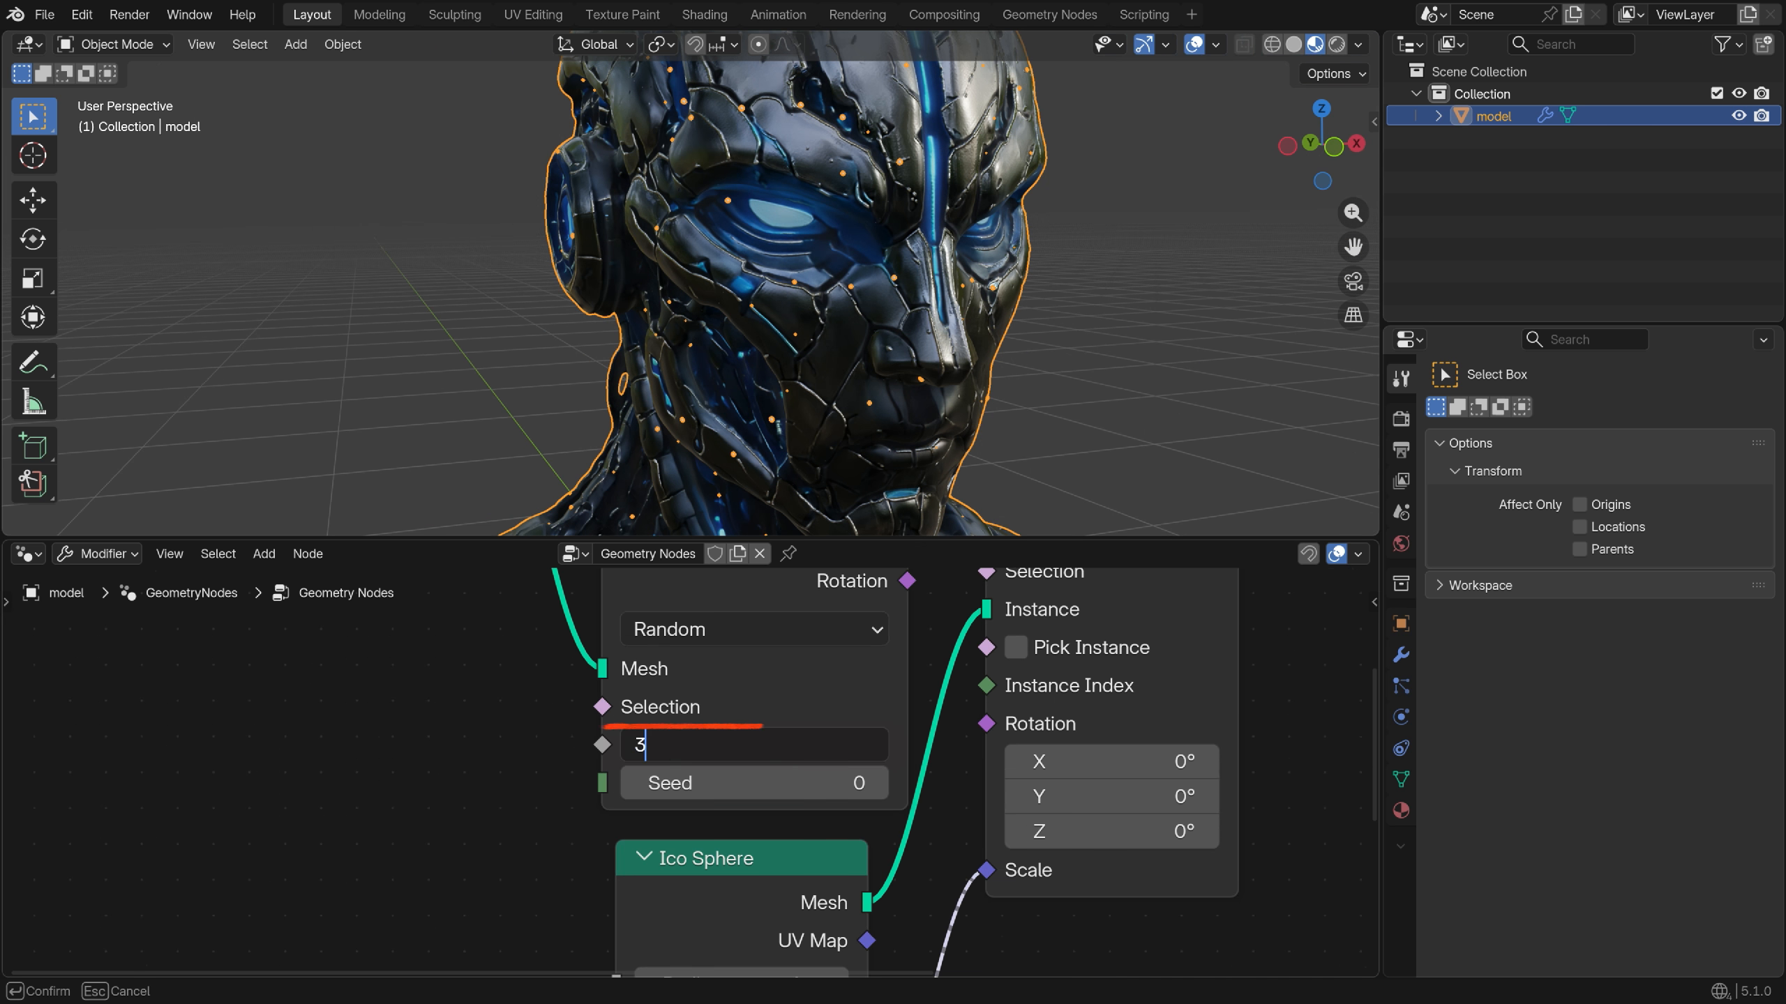
{"action": "type", "text": "3000"}
{"action": "key", "text": "Return"}
Connect the Ico Sphere Radius to a new Group Input socket
{"action": "middle_click_drag", "start_coordinate": [879, 352], "coordinate": [780, 739]}
{"action": "scroll", "coordinate": [827, 771], "scroll_direction": "down", "scroll_amount": 2}
{"action": "scroll", "coordinate": [787, 831], "scroll_direction": "up", "scroll_amount": 1}
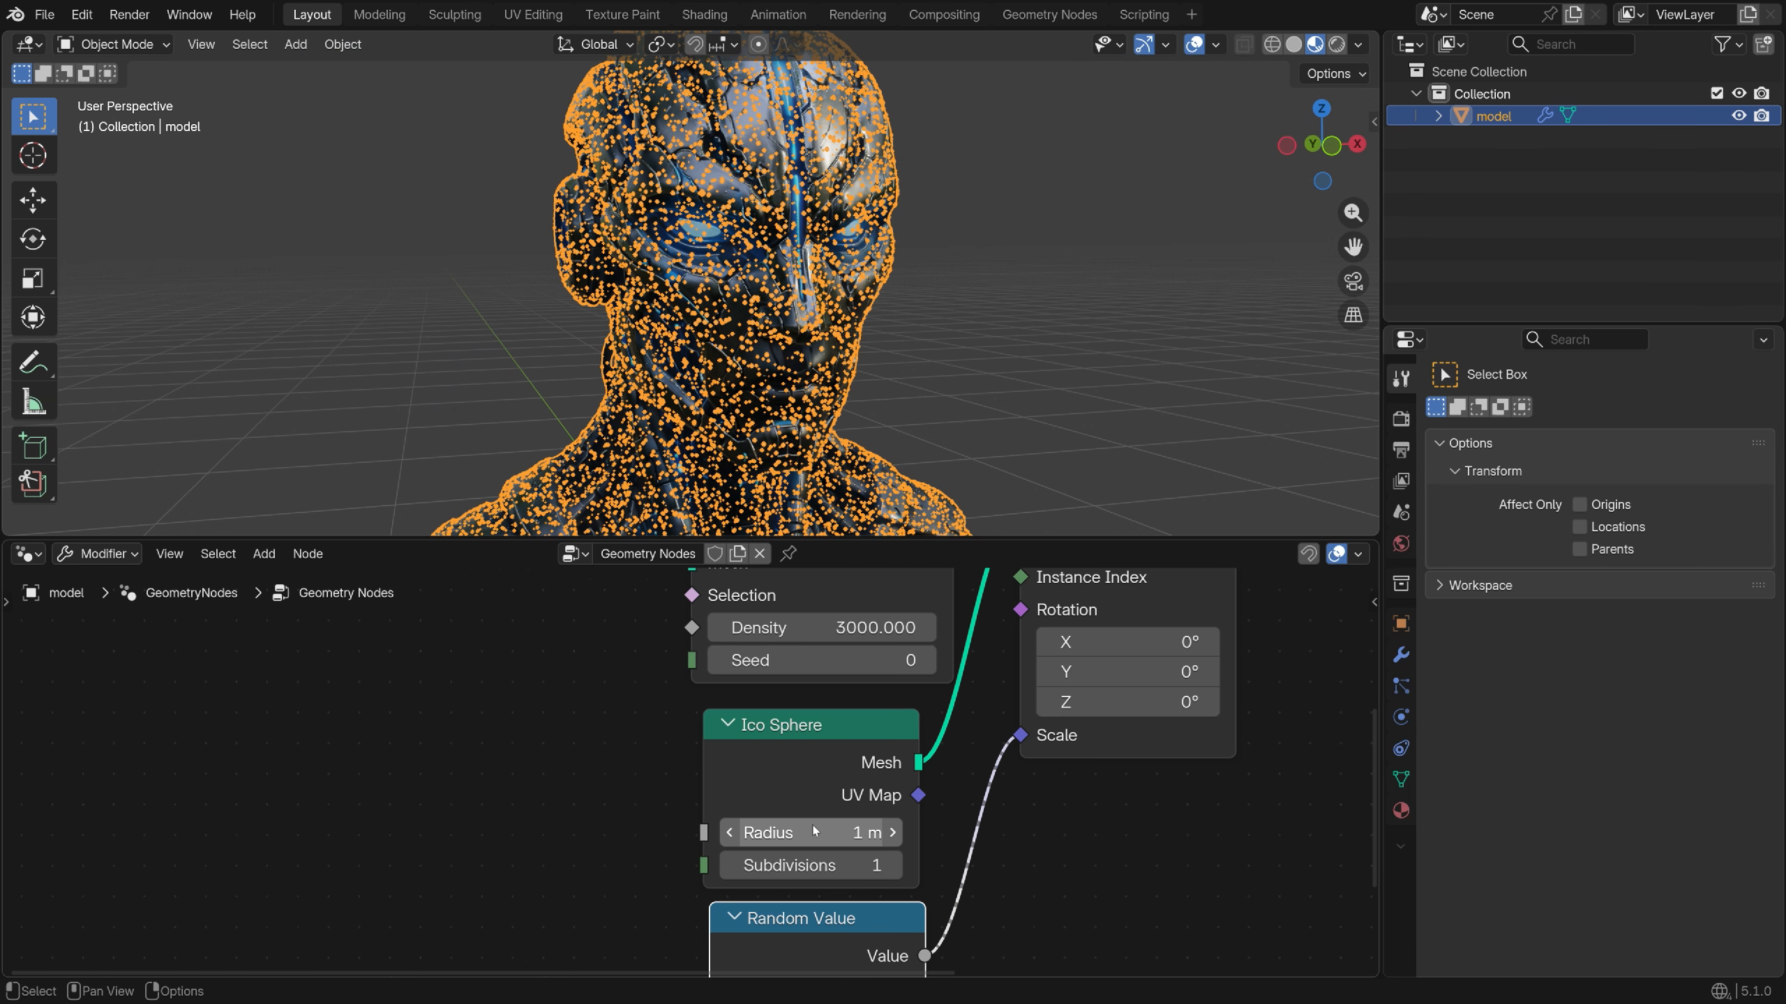
{"action": "left_click_drag", "start_coordinate": [787, 833], "coordinate": [738, 832]}
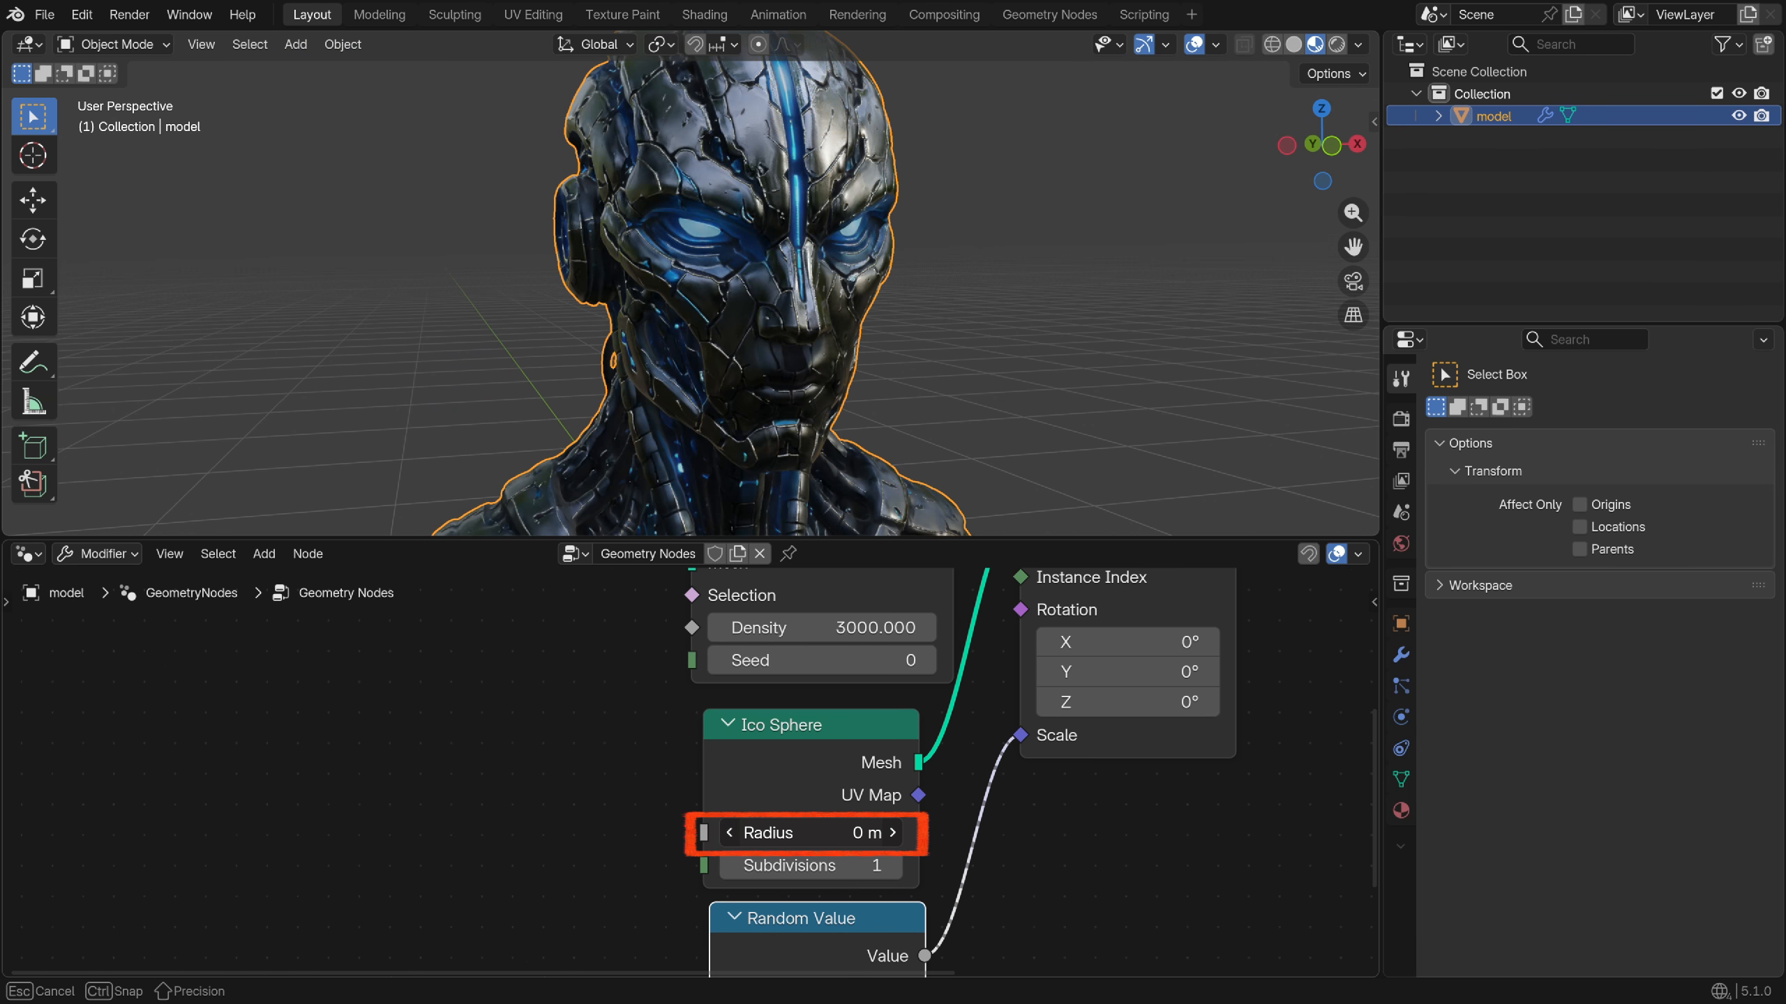
{"action": "key", "text": "Escape"}
{"action": "scroll", "coordinate": [847, 857], "scroll_direction": "down", "scroll_amount": 2}
{"action": "scroll", "coordinate": [847, 857], "scroll_direction": "down", "scroll_amount": 2}
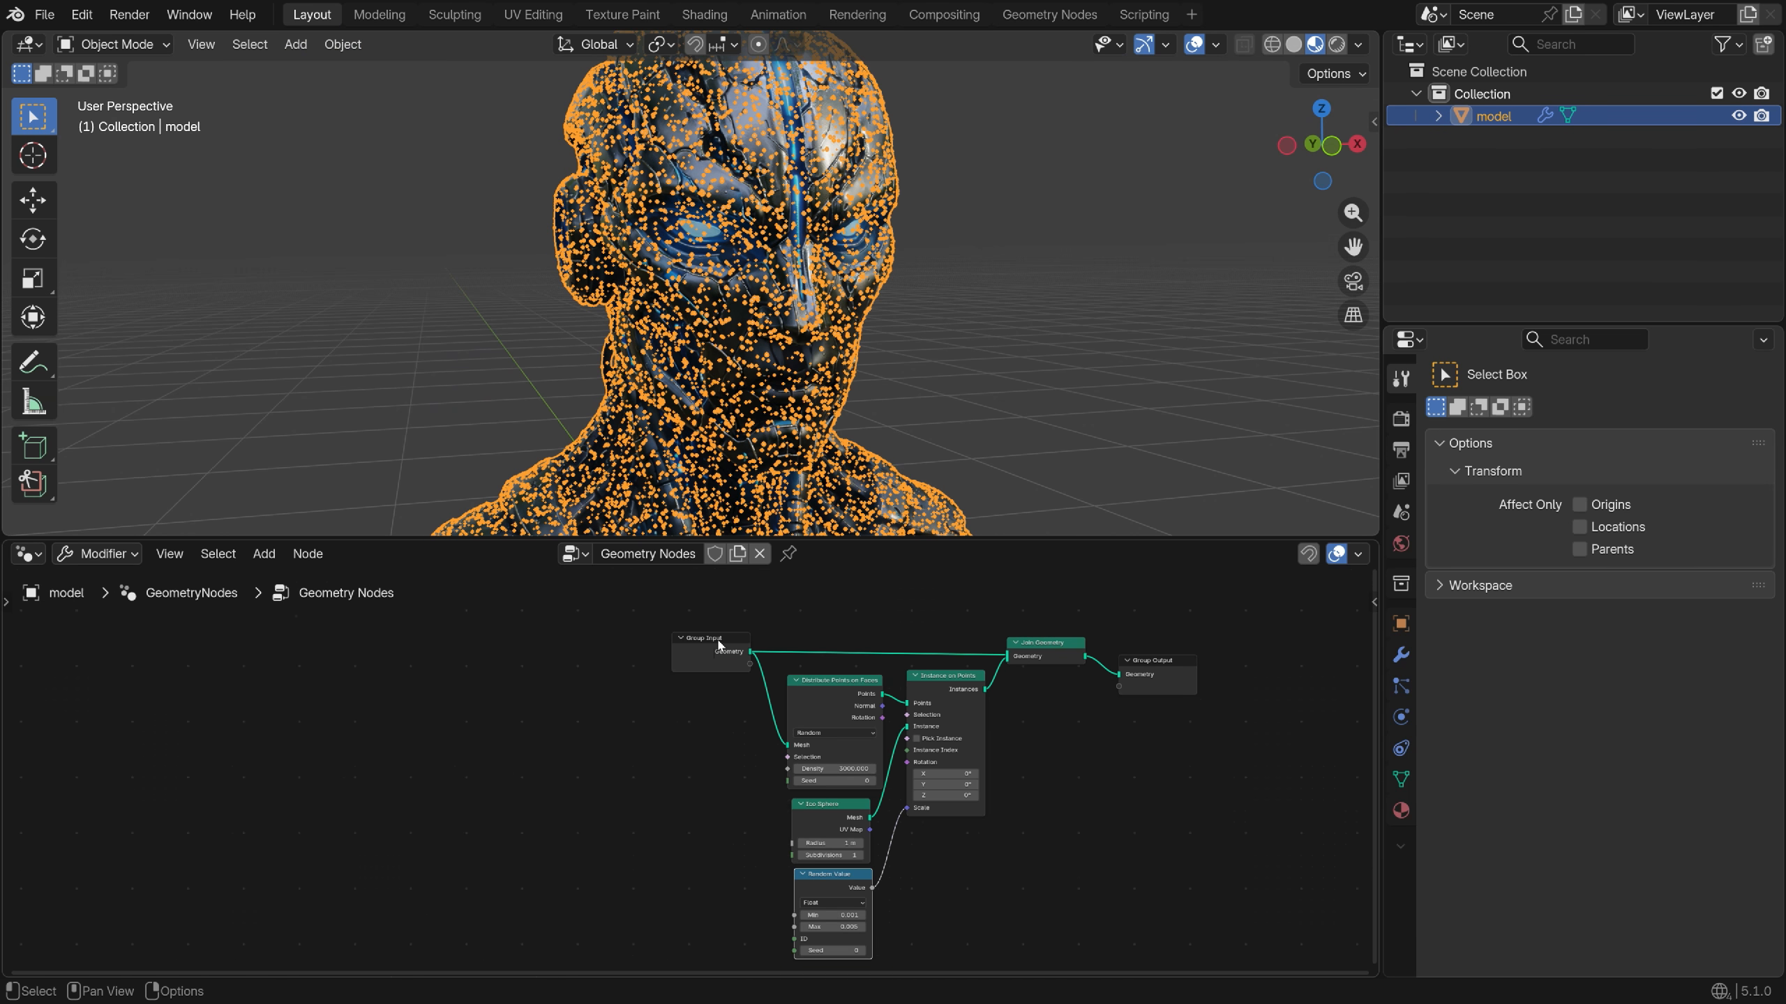
{"action": "left_click_drag", "start_coordinate": [720, 637], "coordinate": [552, 739]}
{"action": "scroll", "coordinate": [626, 837], "scroll_direction": "up", "scroll_amount": 2}
{"action": "middle_click_drag", "start_coordinate": [614, 796], "coordinate": [331, 801]}
{"action": "key", "text": "n"}
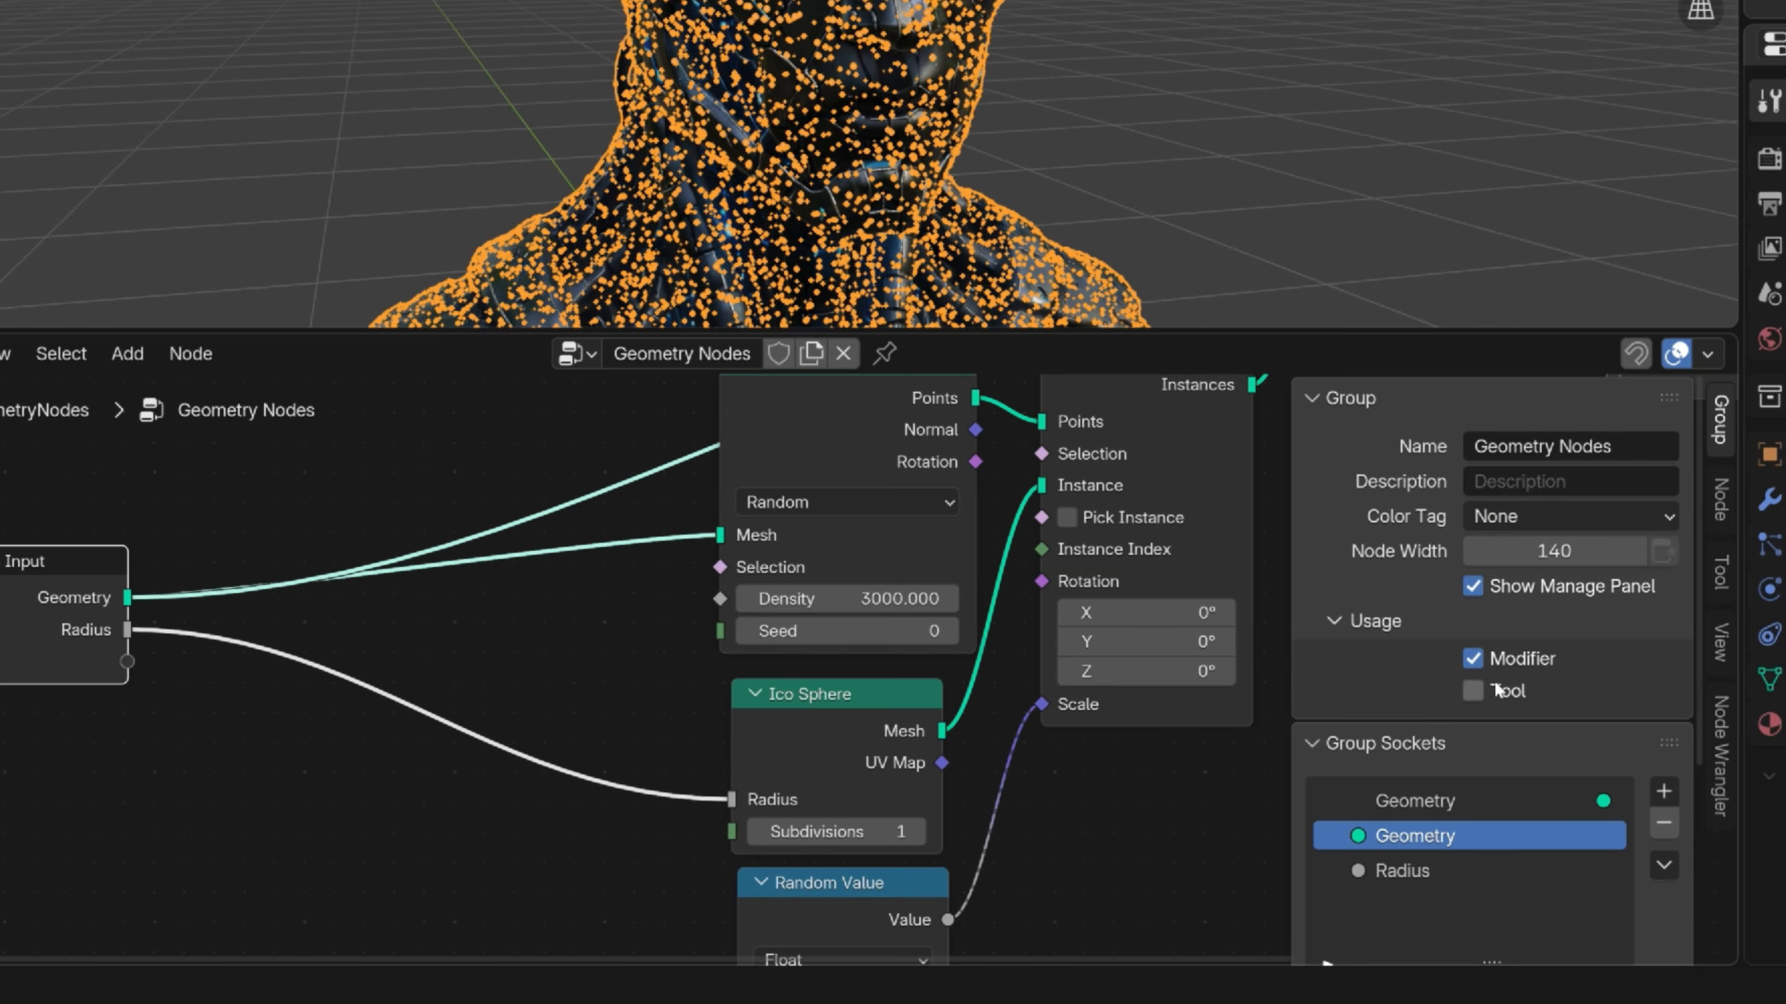
Rename the Radius group input to 'Particle Dissolve'
{"action": "scroll", "coordinate": [1494, 681], "scroll_direction": "down", "scroll_amount": 5}
{"action": "double_click", "coordinate": [1400, 675]}
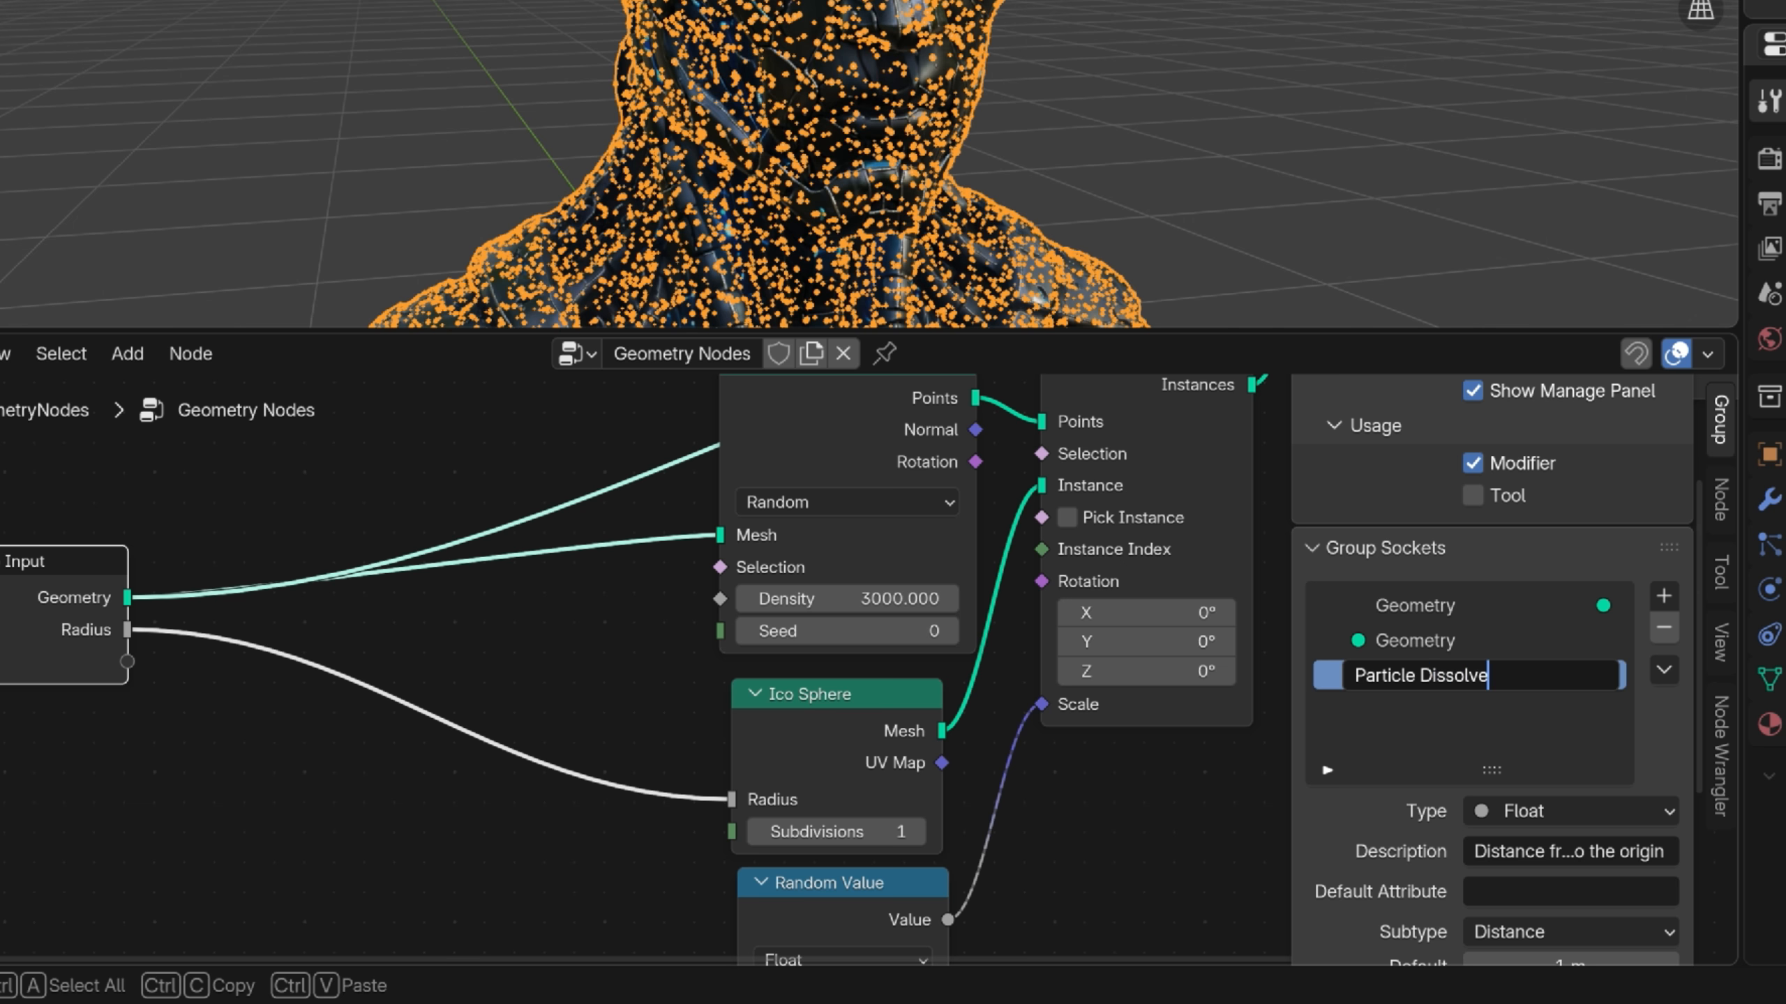
{"action": "type", "text": "Particle Dissolve"}
{"action": "key", "text": "Return"}
Give Particle Dissolve a default of 0, minimum 0 and maximum 1
{"action": "scroll", "coordinate": [1490, 780], "scroll_direction": "down", "scroll_amount": 5}
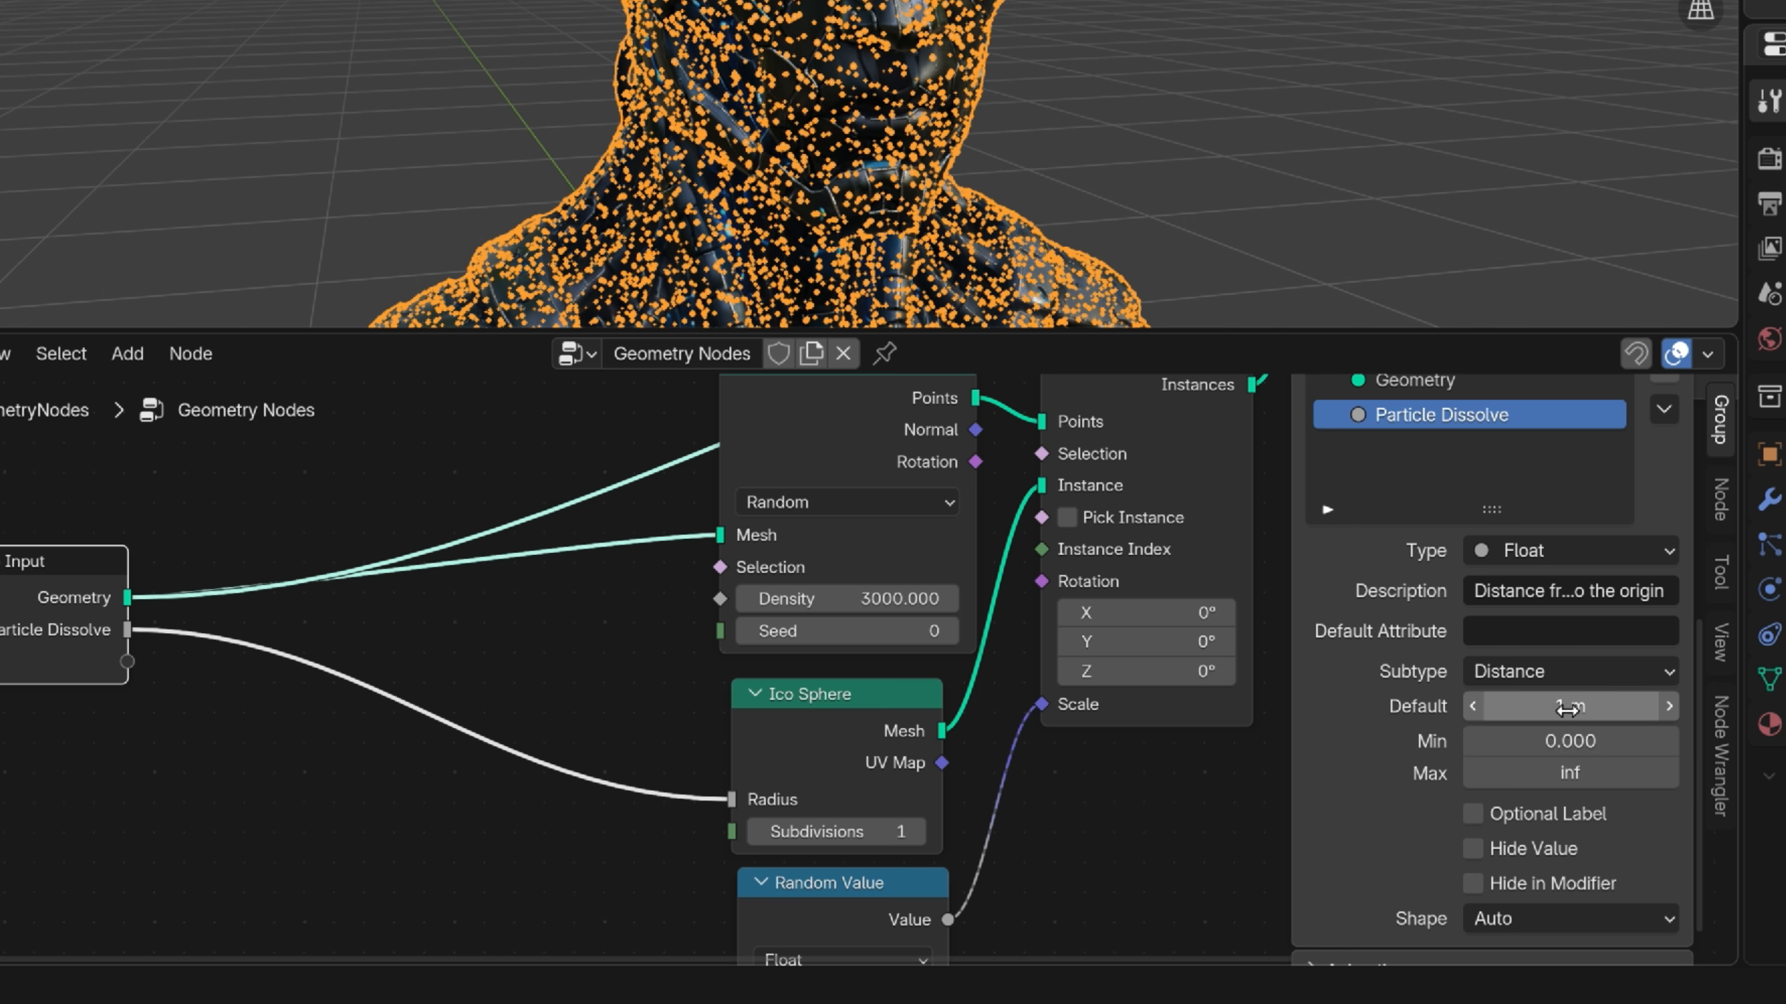
{"action": "left_click", "coordinate": [1607, 707]}
{"action": "type", "text": "0"}
{"action": "key", "text": "Return"}
{"action": "left_click", "coordinate": [1608, 740]}
{"action": "key", "text": "Return"}
{"action": "left_click", "coordinate": [1607, 771]}
{"action": "type", "text": "1"}
{"action": "key", "text": "Return"}
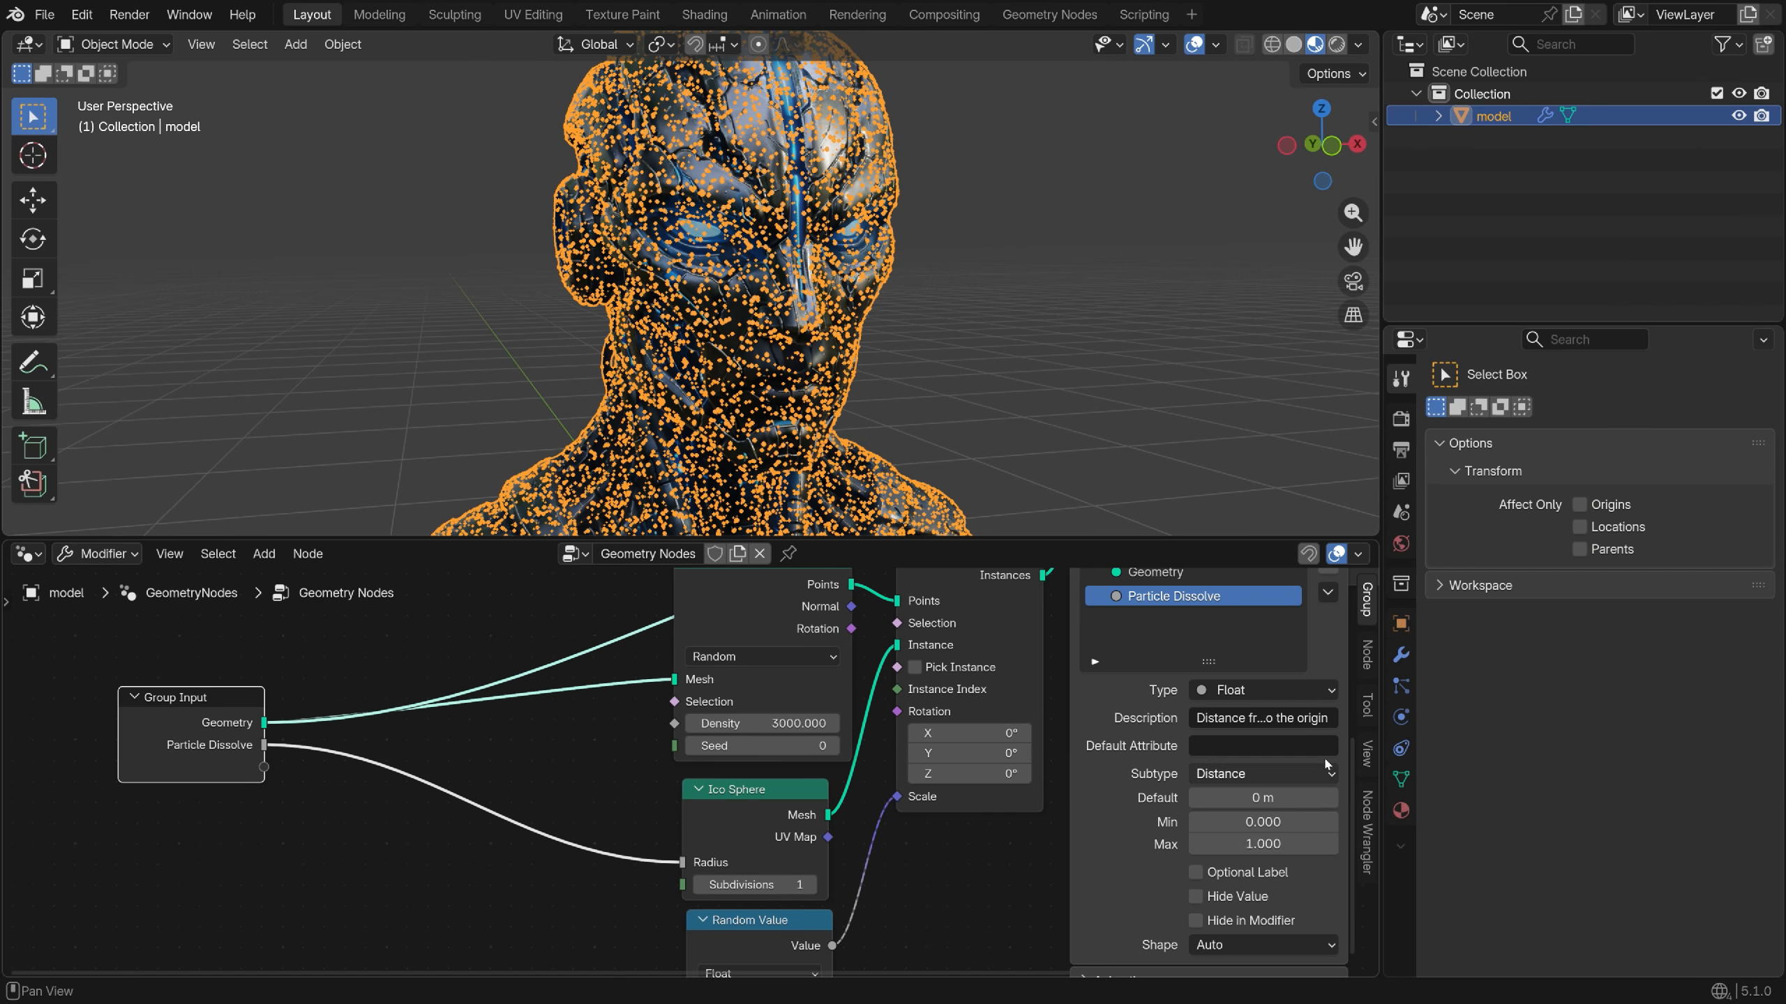
Preview the particles dissolving by adjusting Particle Dissolve on the modifier
{"action": "left_click", "coordinate": [1768, 496]}
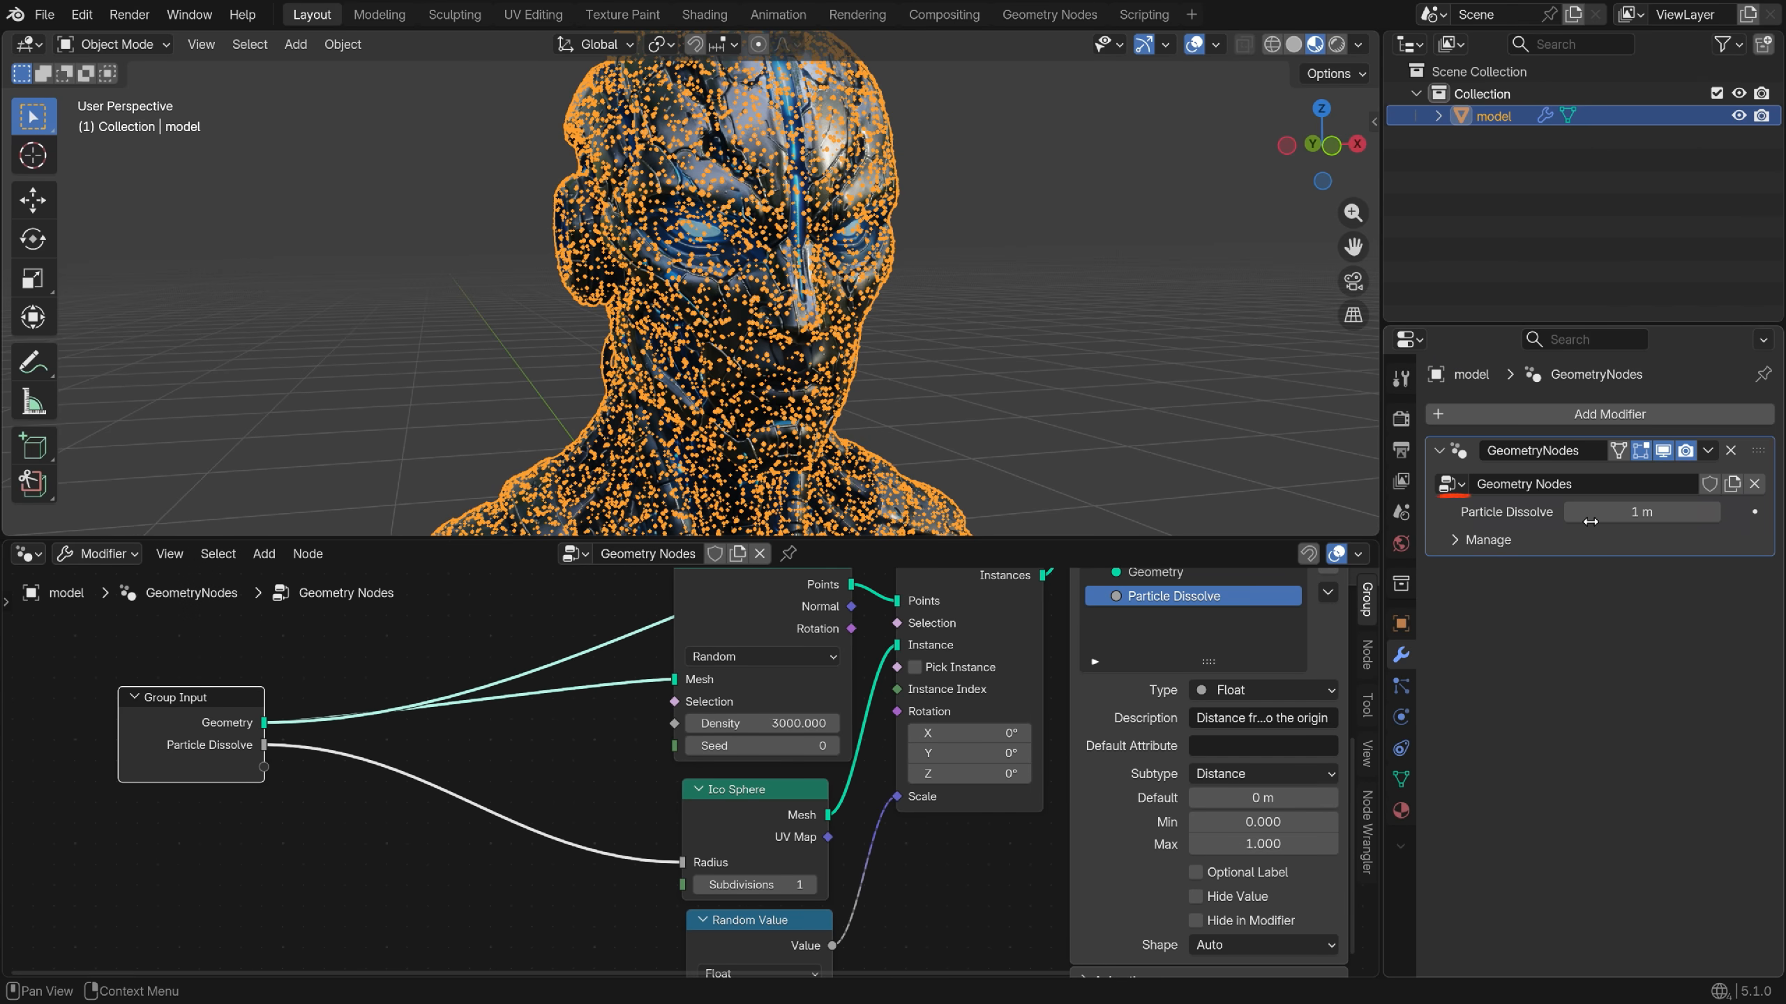
{"action": "left_click_drag", "start_coordinate": [1590, 521], "coordinate": [1640, 512]}
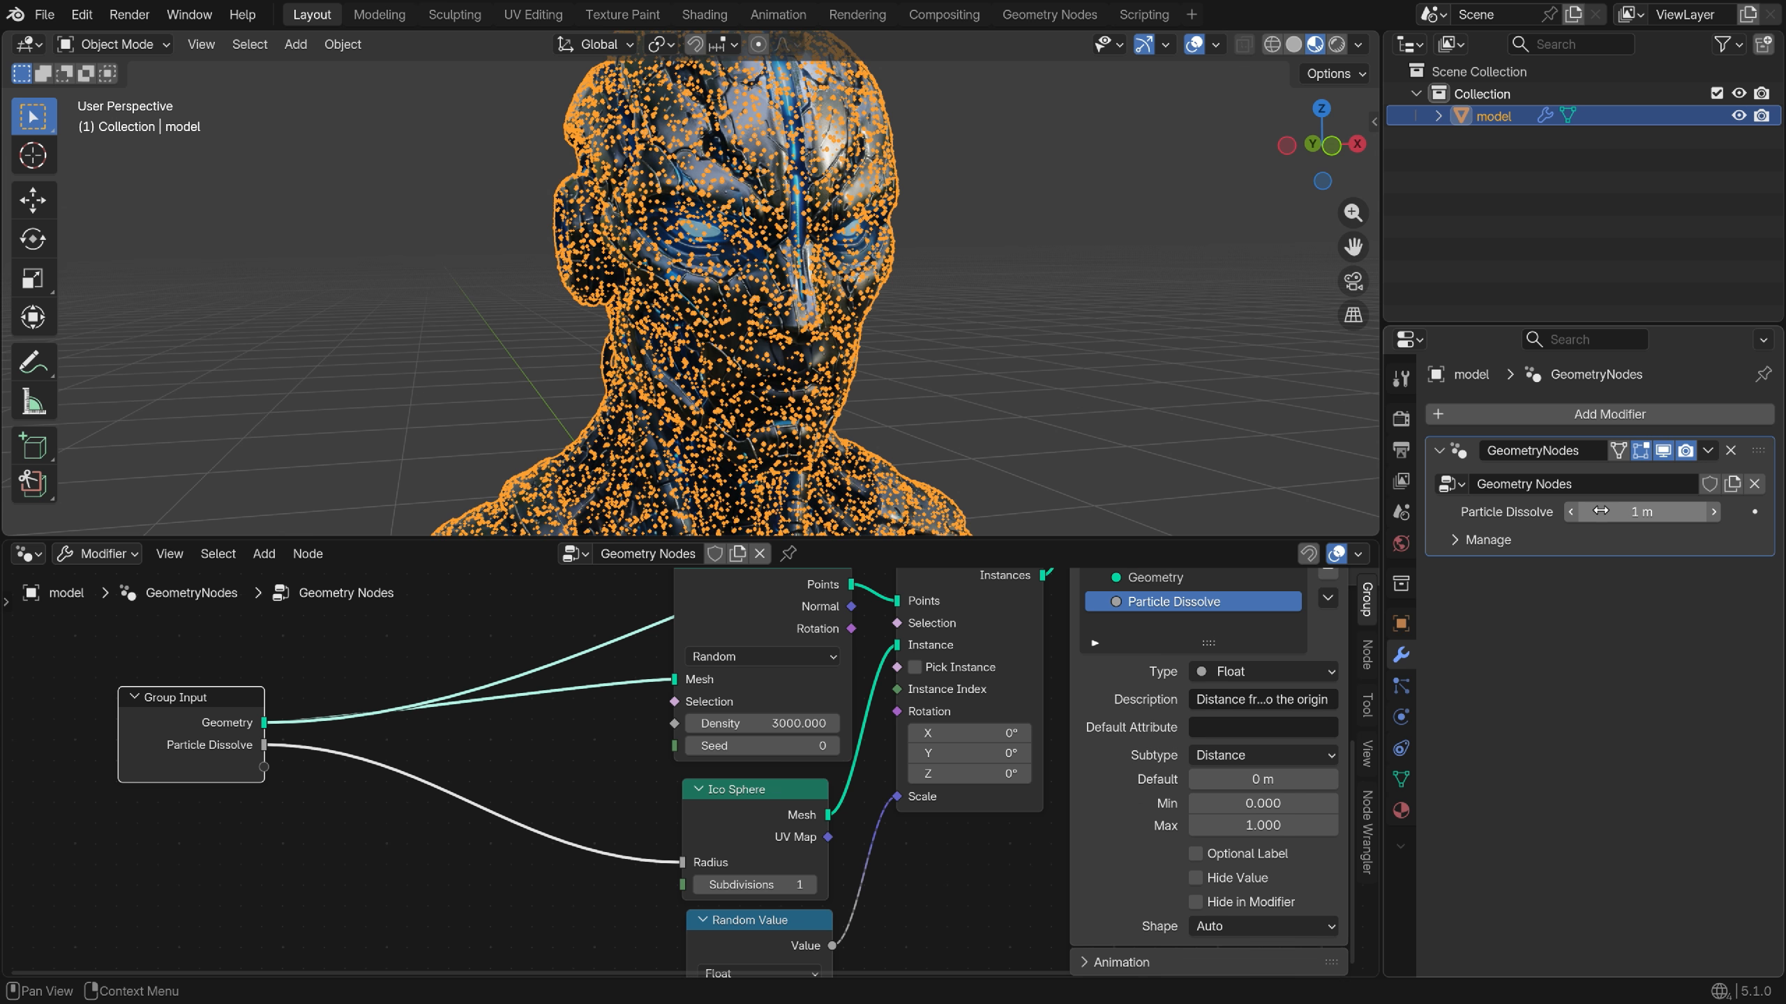
{"action": "middle_click_drag", "start_coordinate": [1036, 589], "coordinate": [633, 703]}
Insert a Set Position node on the instances link before Join Geometry
{"action": "key", "text": "g"}
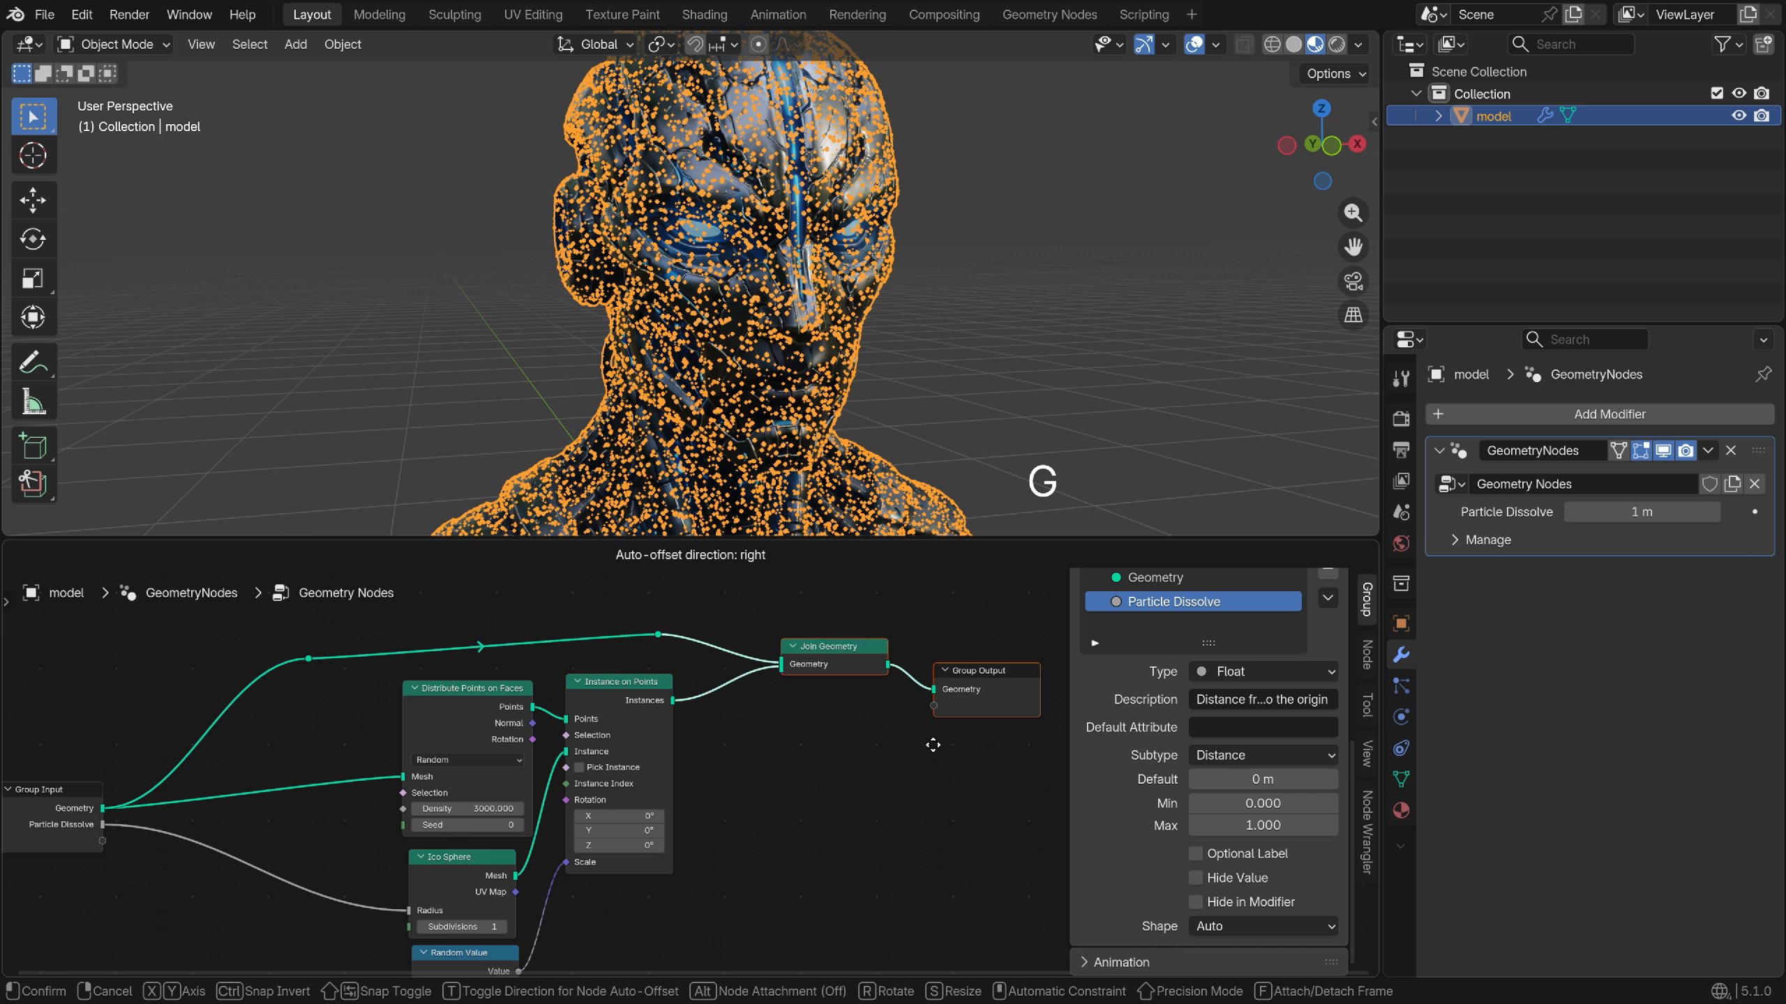
{"action": "left_click", "coordinate": [696, 754]}
{"action": "key", "text": "shift+a"}
{"action": "type", "text": "set"}
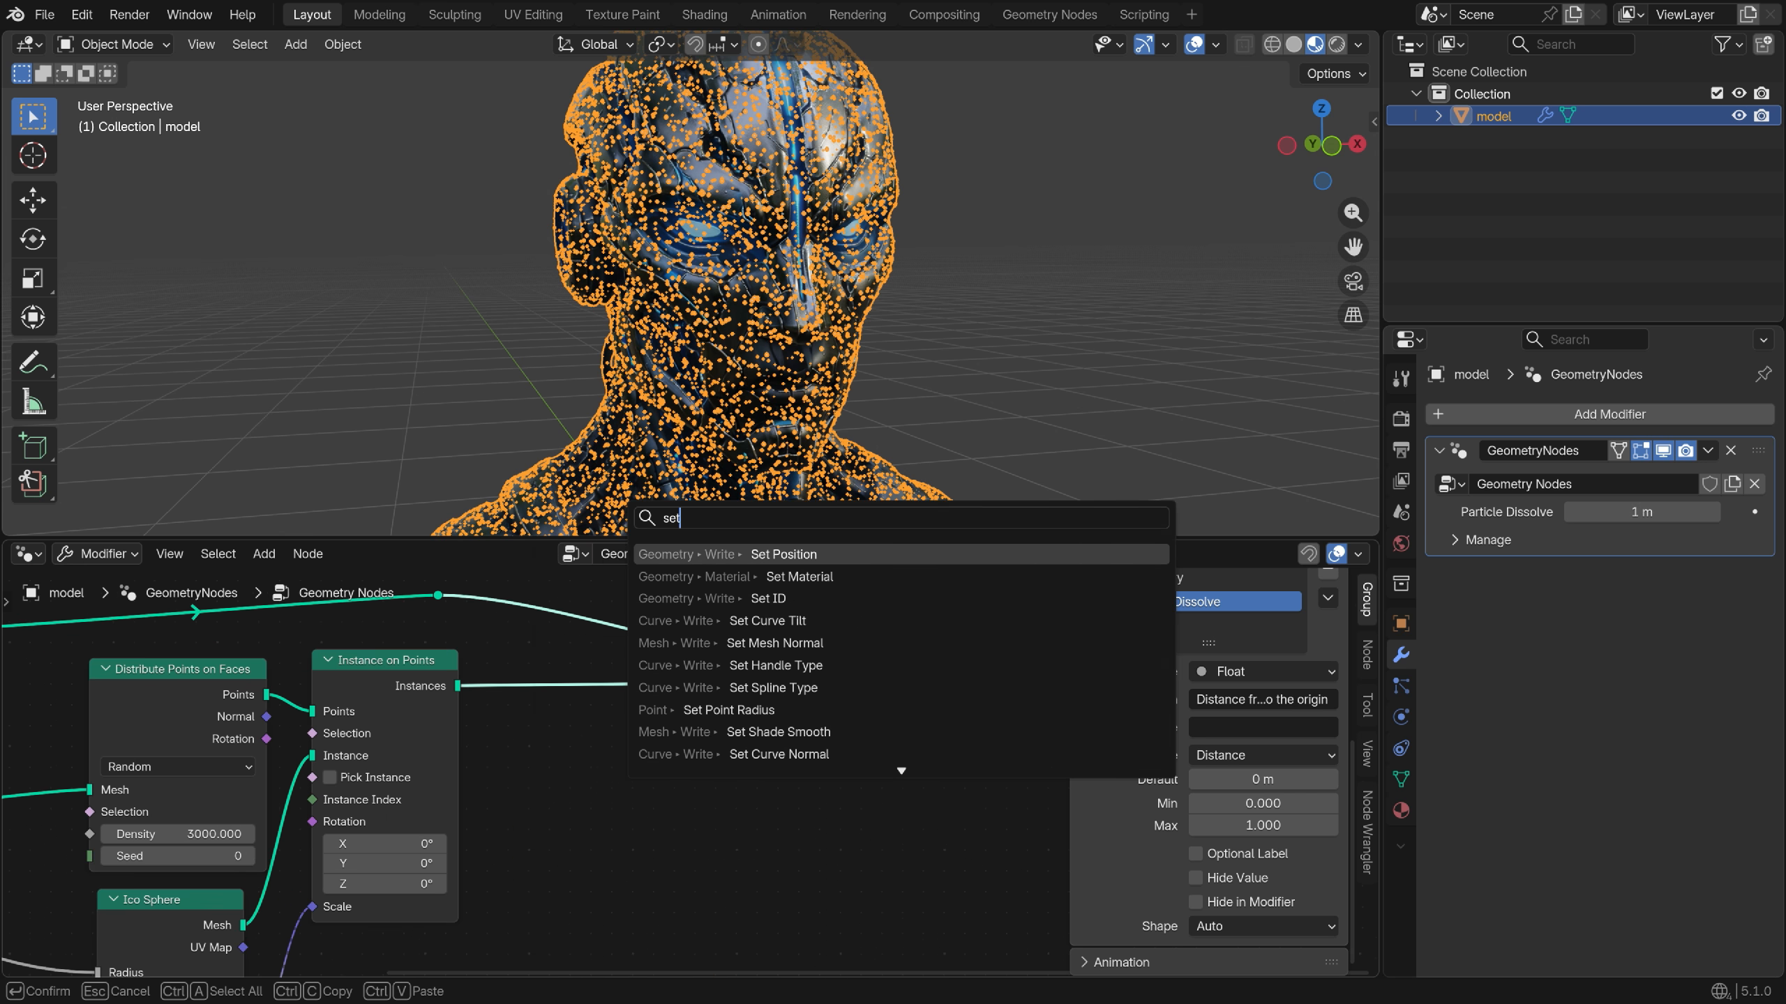
{"action": "key", "text": "Return"}
{"action": "left_click", "coordinate": [752, 685]}
{"action": "middle_click_drag", "start_coordinate": [759, 840], "coordinate": [884, 779]}
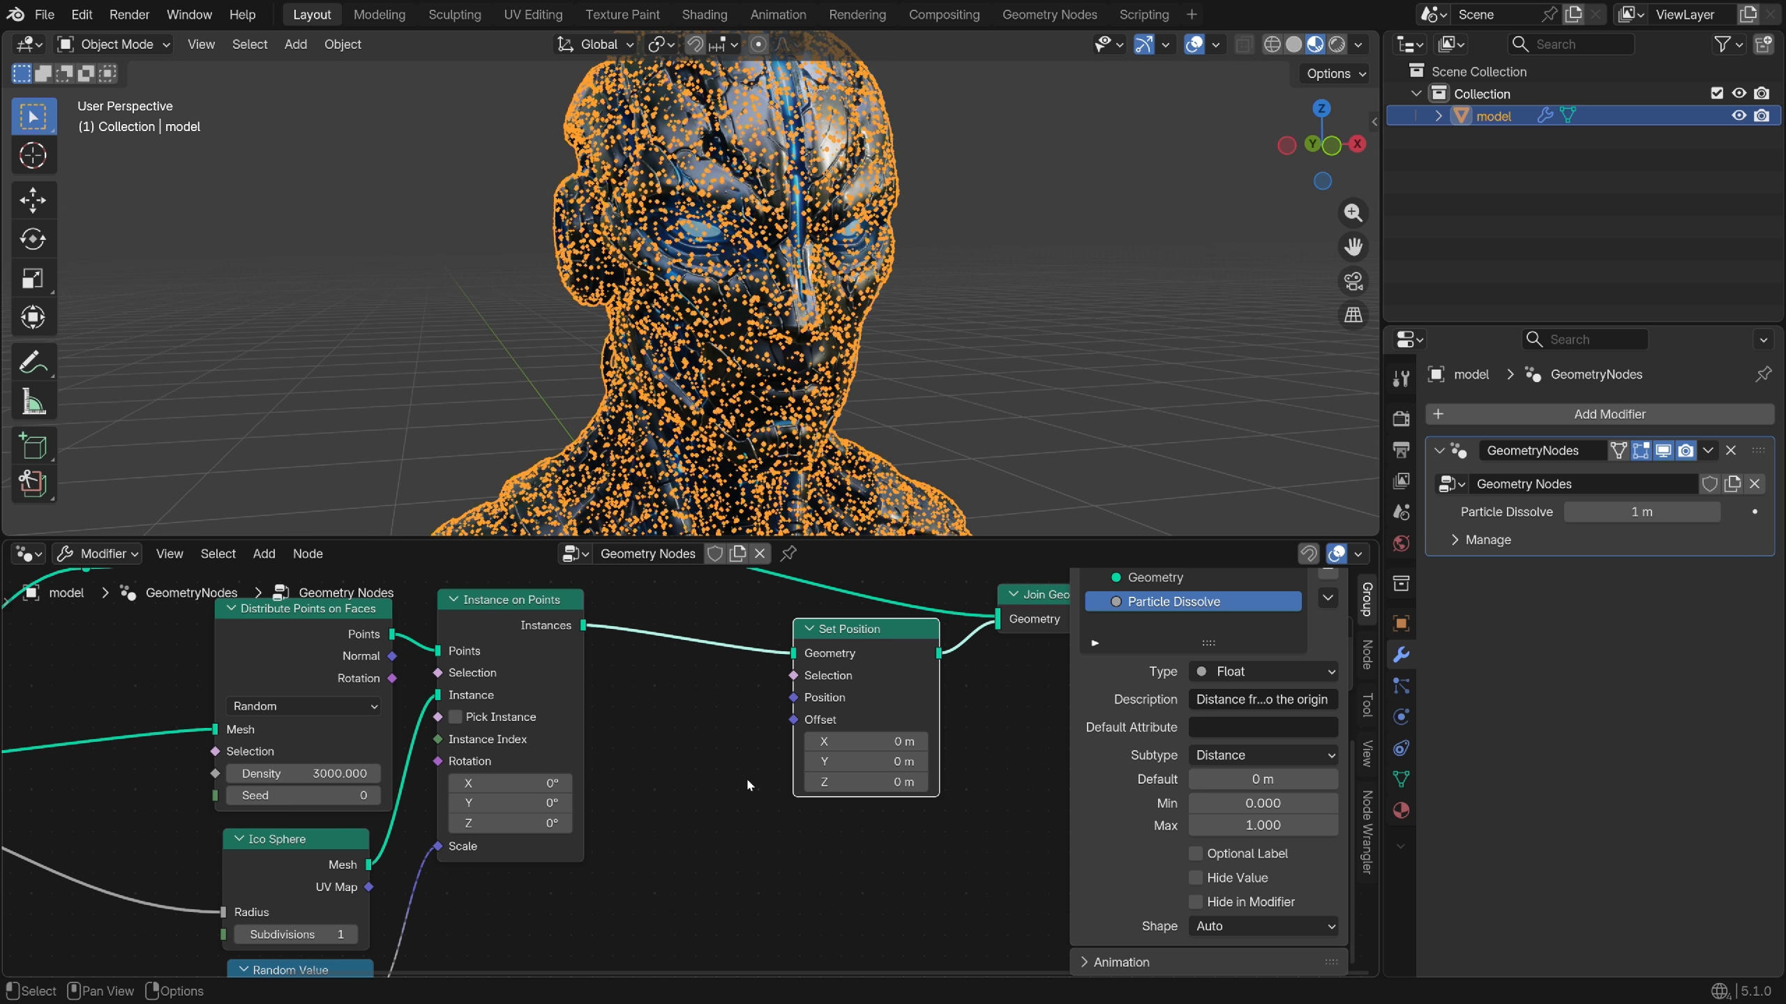
Feed Set Position's Offset from a Vector Math Multiply node
{"action": "scroll", "coordinate": [745, 775], "scroll_direction": "up", "scroll_amount": 2}
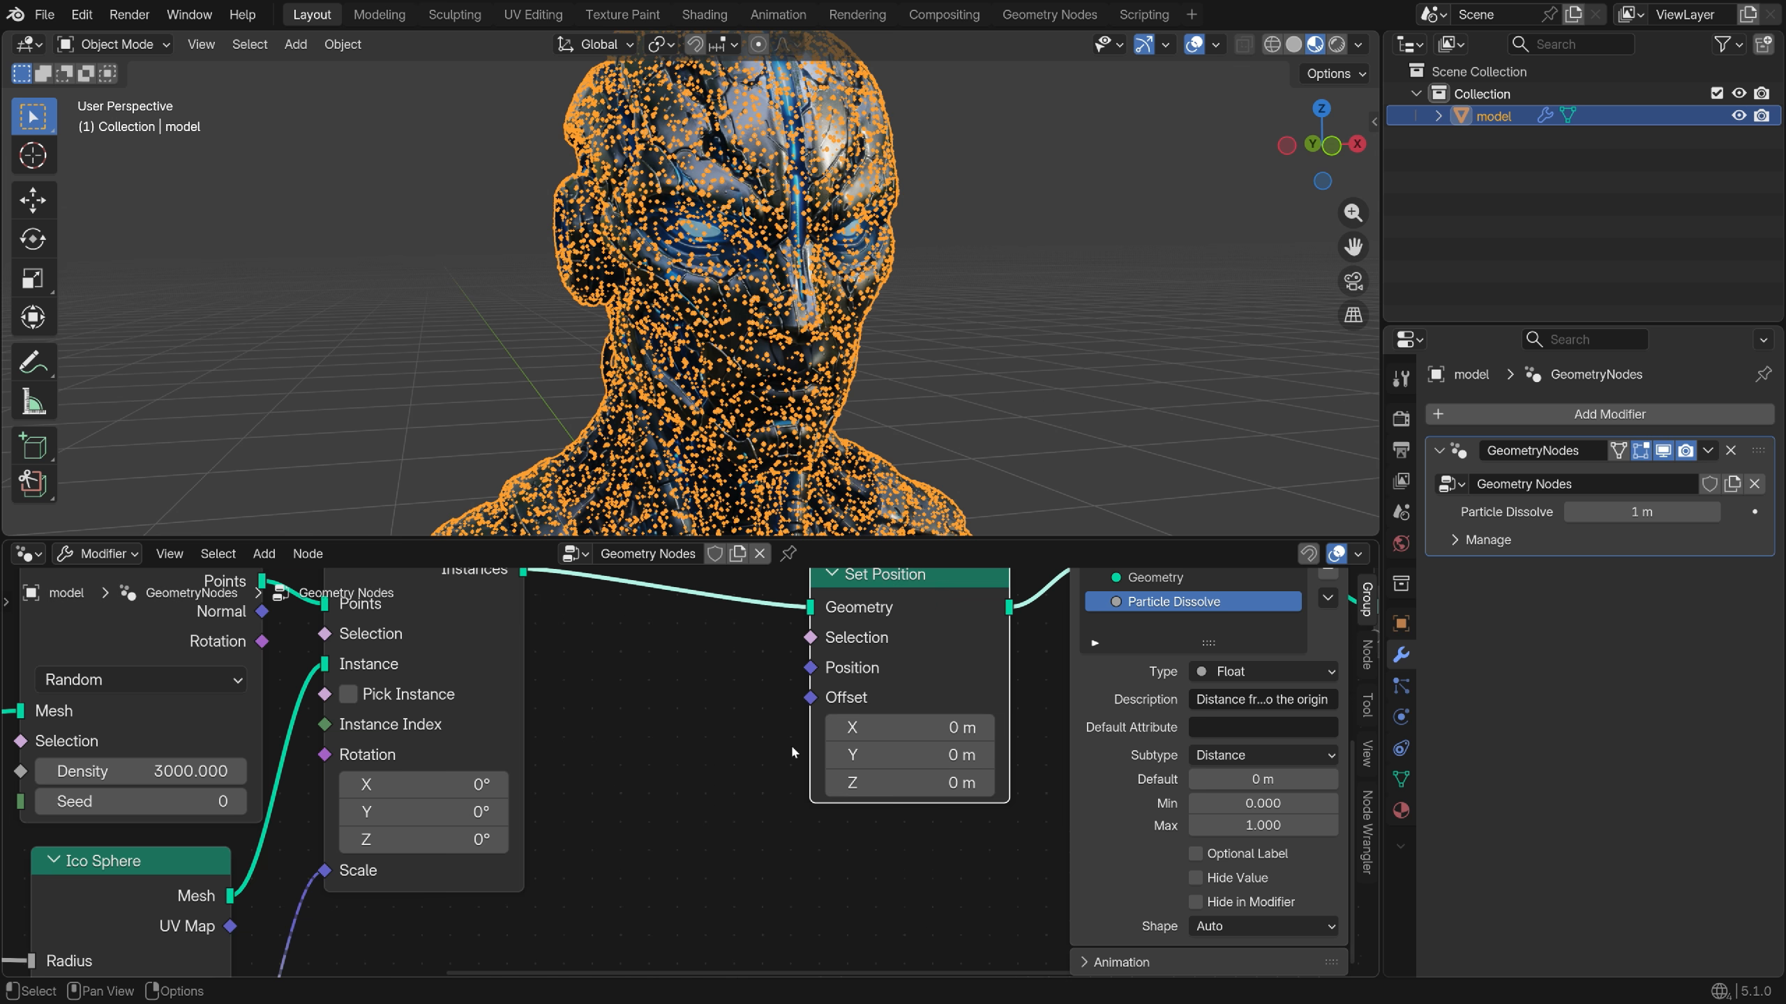
{"action": "middle_click_drag", "start_coordinate": [789, 744], "coordinate": [795, 759]}
{"action": "left_click_drag", "start_coordinate": [815, 713], "coordinate": [493, 737]}
{"action": "type", "text": "vector math"}
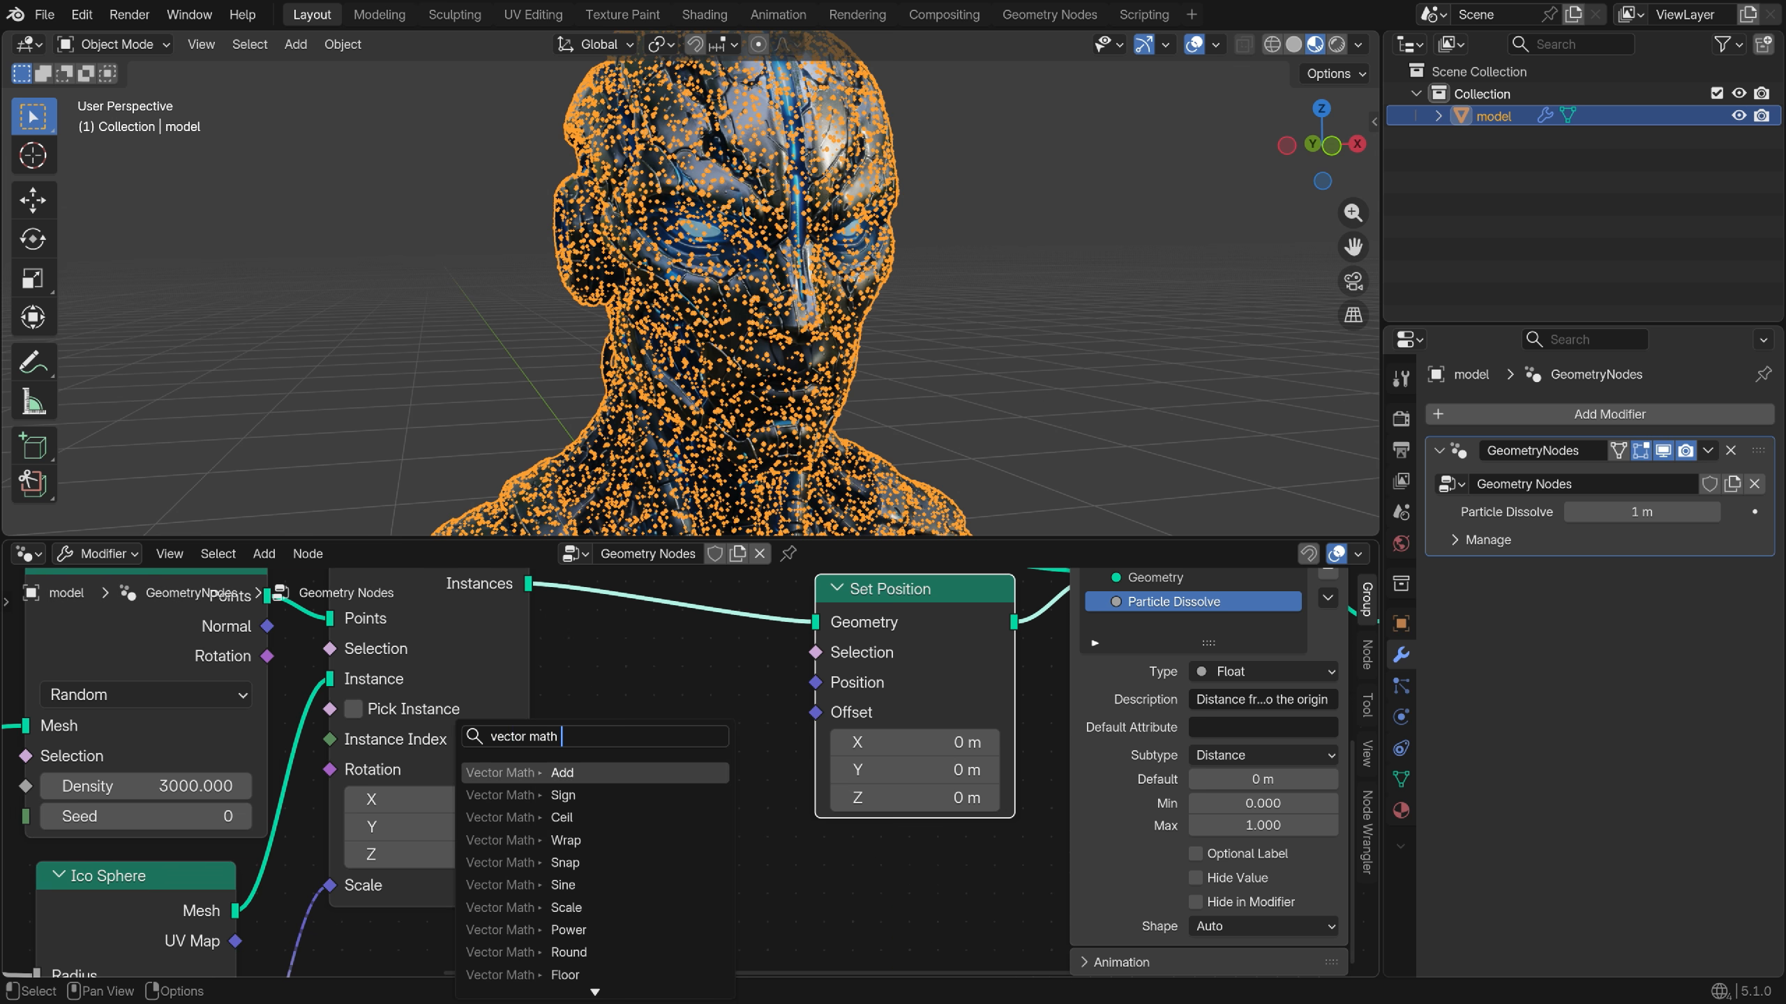
{"action": "type", "text": " mul"}
{"action": "key", "text": "Return"}
{"action": "scroll", "coordinate": [884, 732], "scroll_direction": "down", "scroll_amount": 2}
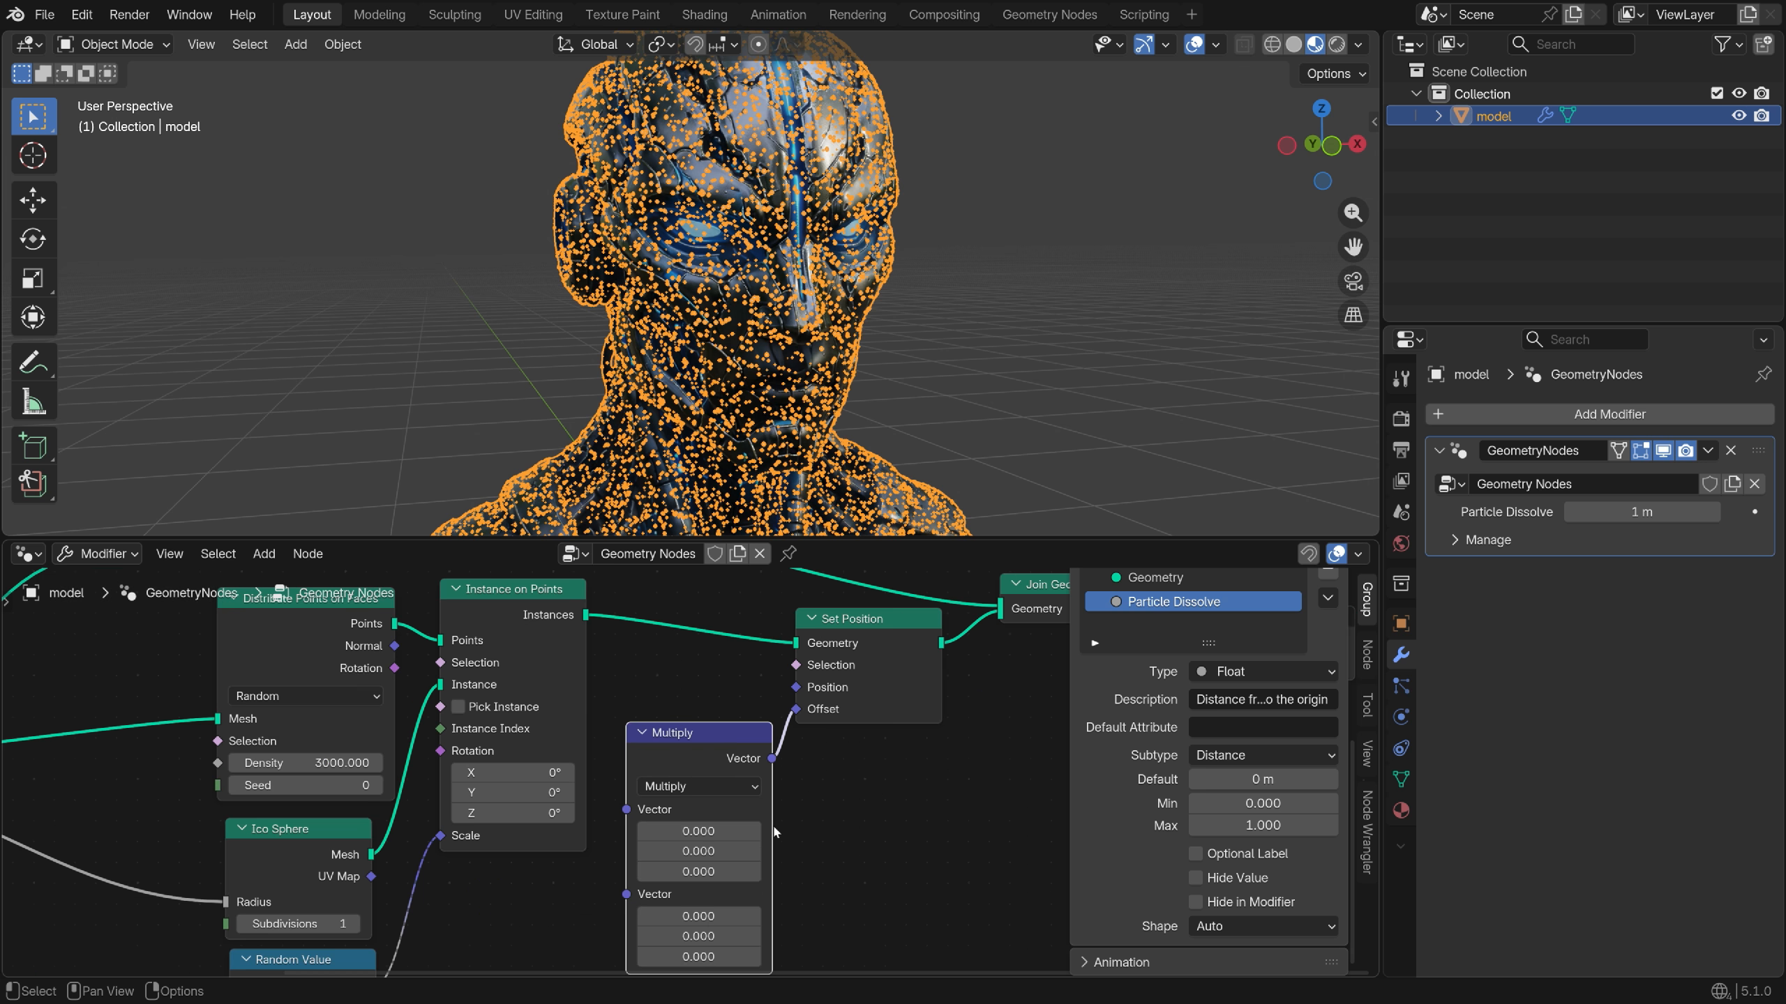
{"action": "middle_click_drag", "start_coordinate": [794, 844], "coordinate": [884, 731]}
{"action": "scroll", "coordinate": [754, 741], "scroll_direction": "up", "scroll_amount": 1}
Link a Noise Texture's Color into the Multiply and turn off Normalize
{"action": "left_click_drag", "start_coordinate": [769, 729], "coordinate": [457, 736]}
{"action": "type", "text": "n"}
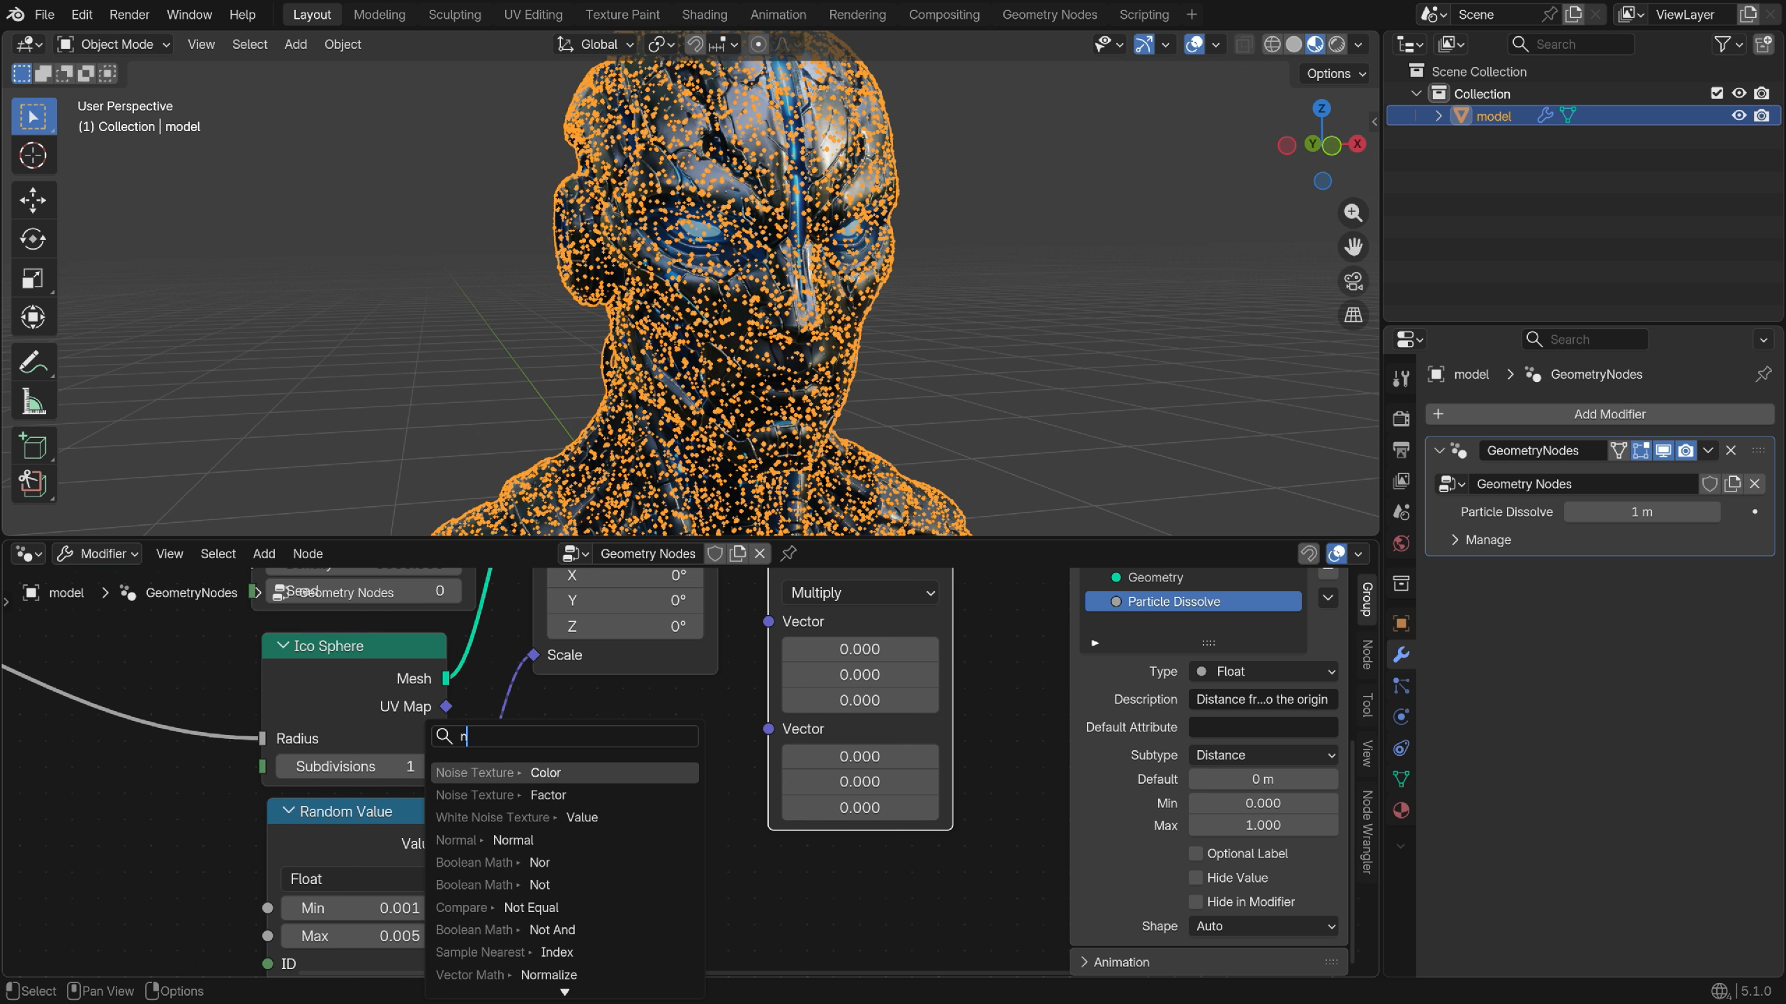
{"action": "type", "text": "oise te"}
{"action": "key", "text": "Down"}
{"action": "key", "text": "Down"}
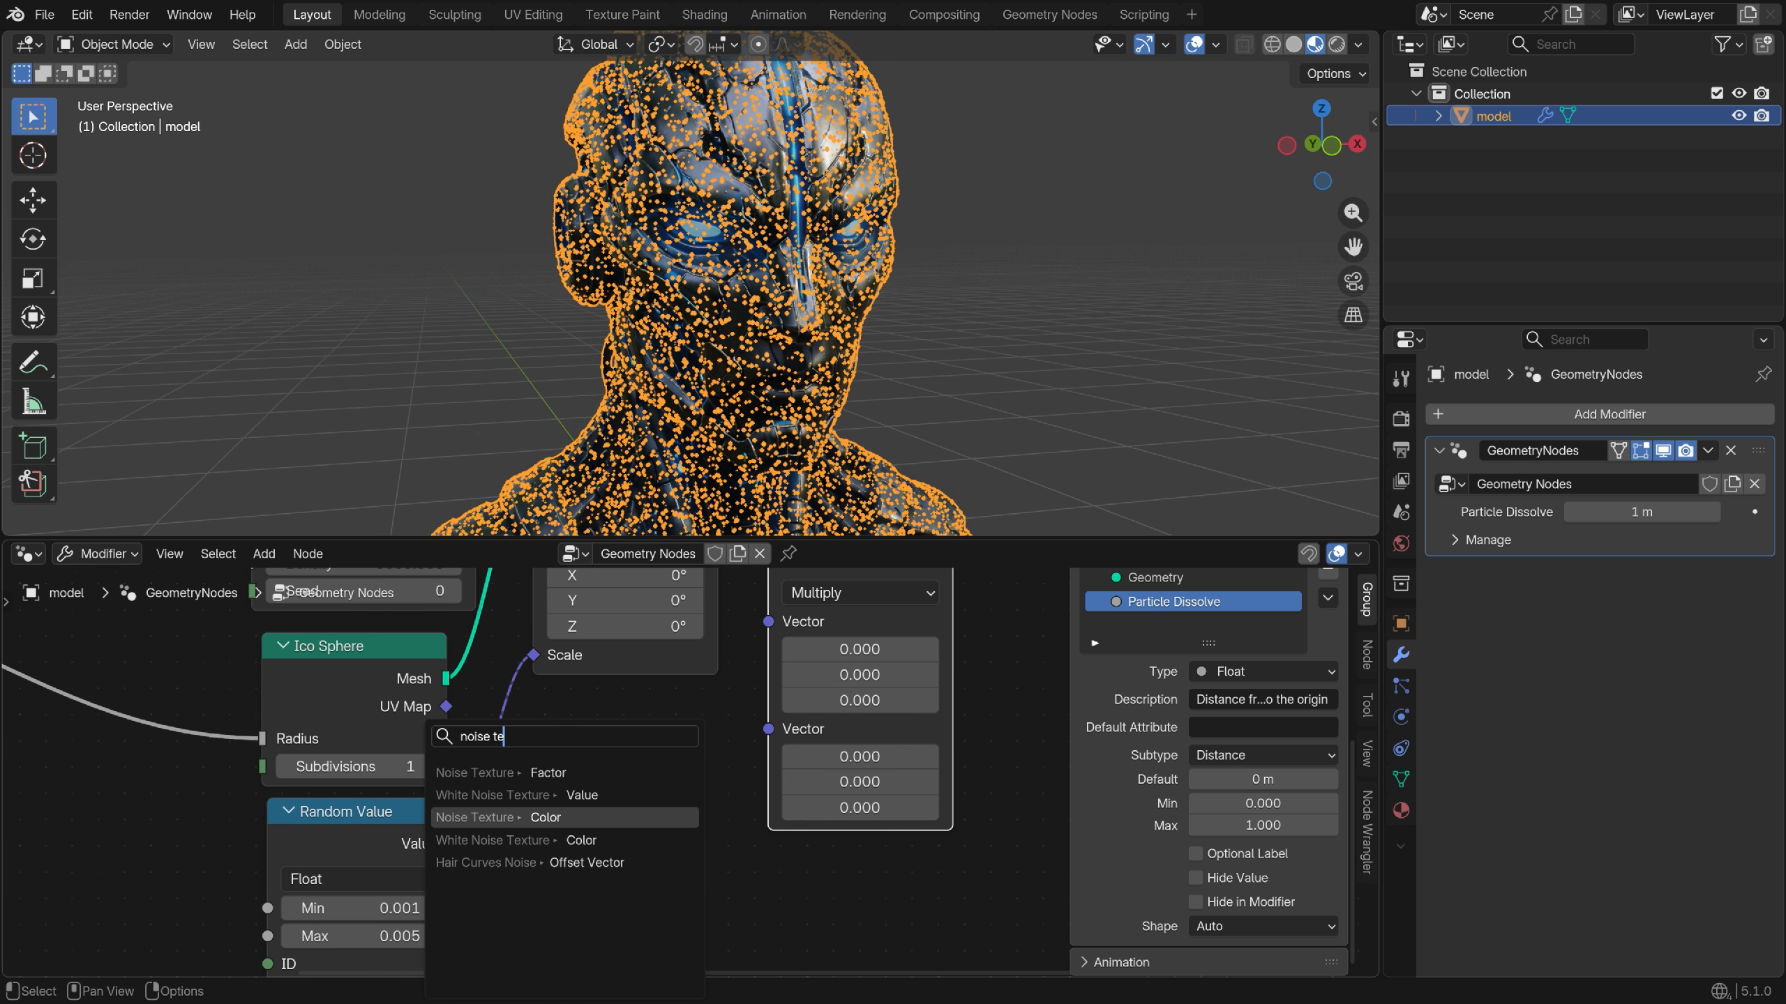
{"action": "key", "text": "Return"}
{"action": "left_click", "coordinate": [723, 809]}
{"action": "scroll", "coordinate": [722, 810], "scroll_direction": "down", "scroll_amount": 2}
{"action": "scroll", "coordinate": [678, 805], "scroll_direction": "up", "scroll_amount": 2}
{"action": "left_click", "coordinate": [584, 821]}
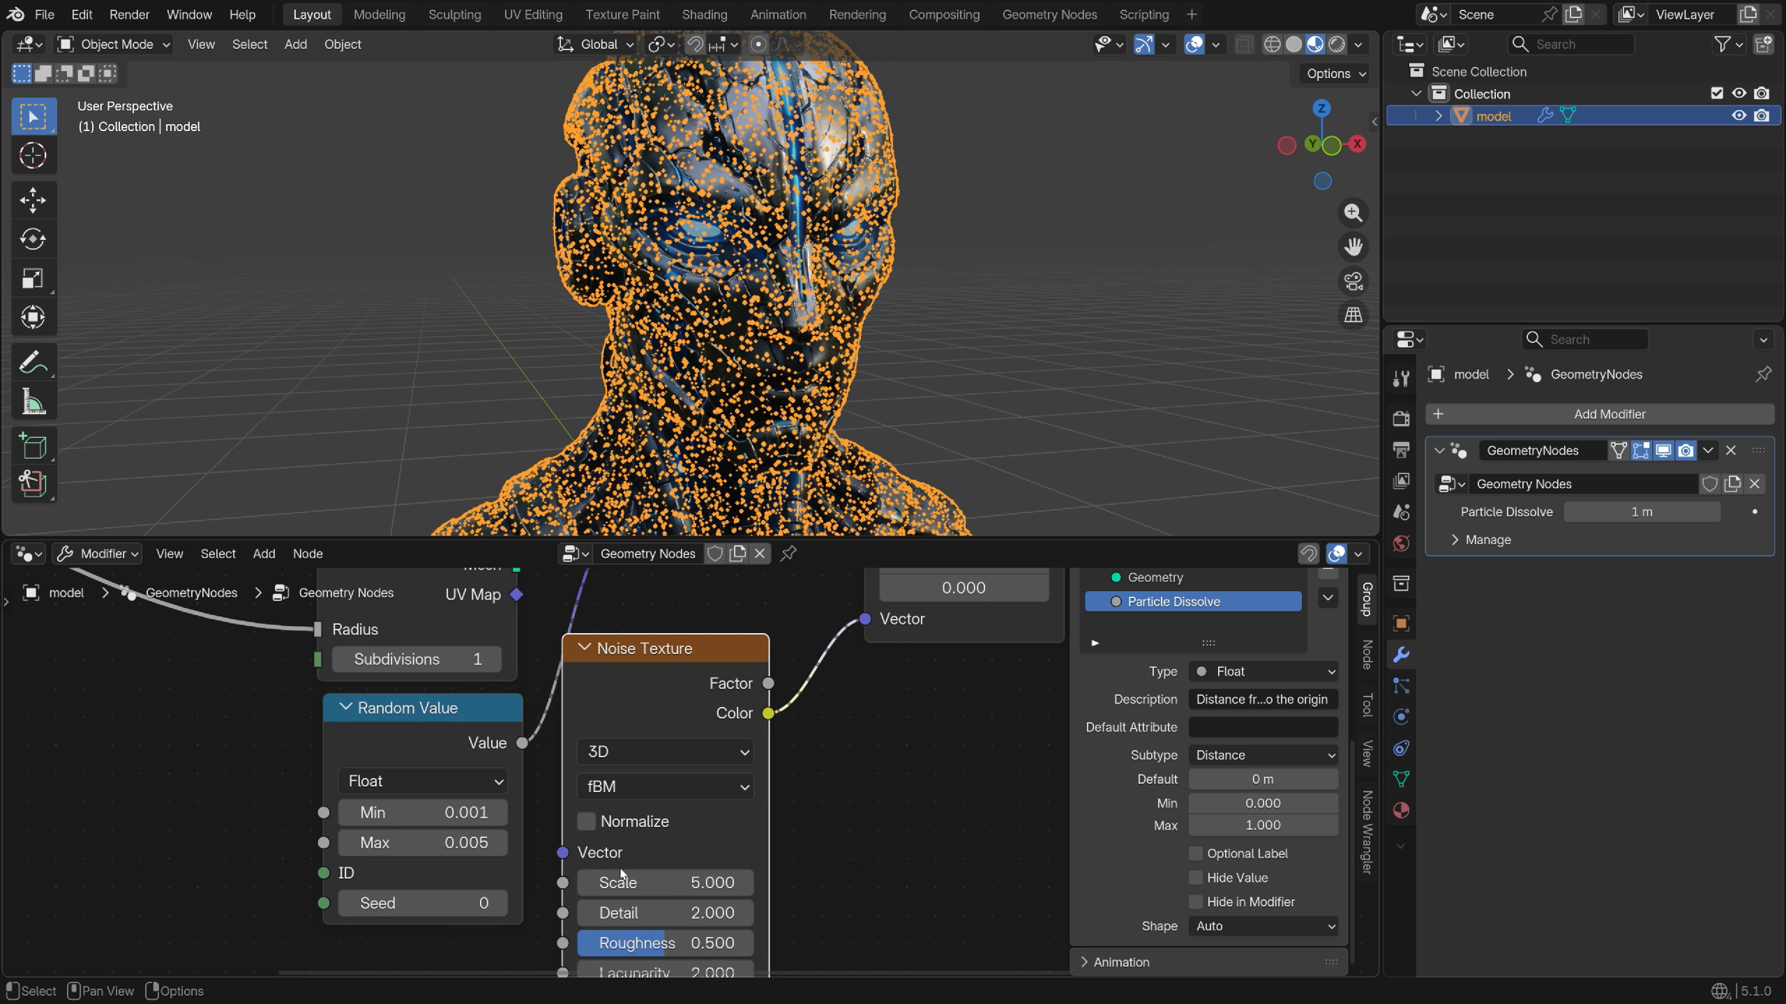
{"action": "scroll", "coordinate": [620, 874], "scroll_direction": "down", "scroll_amount": 3}
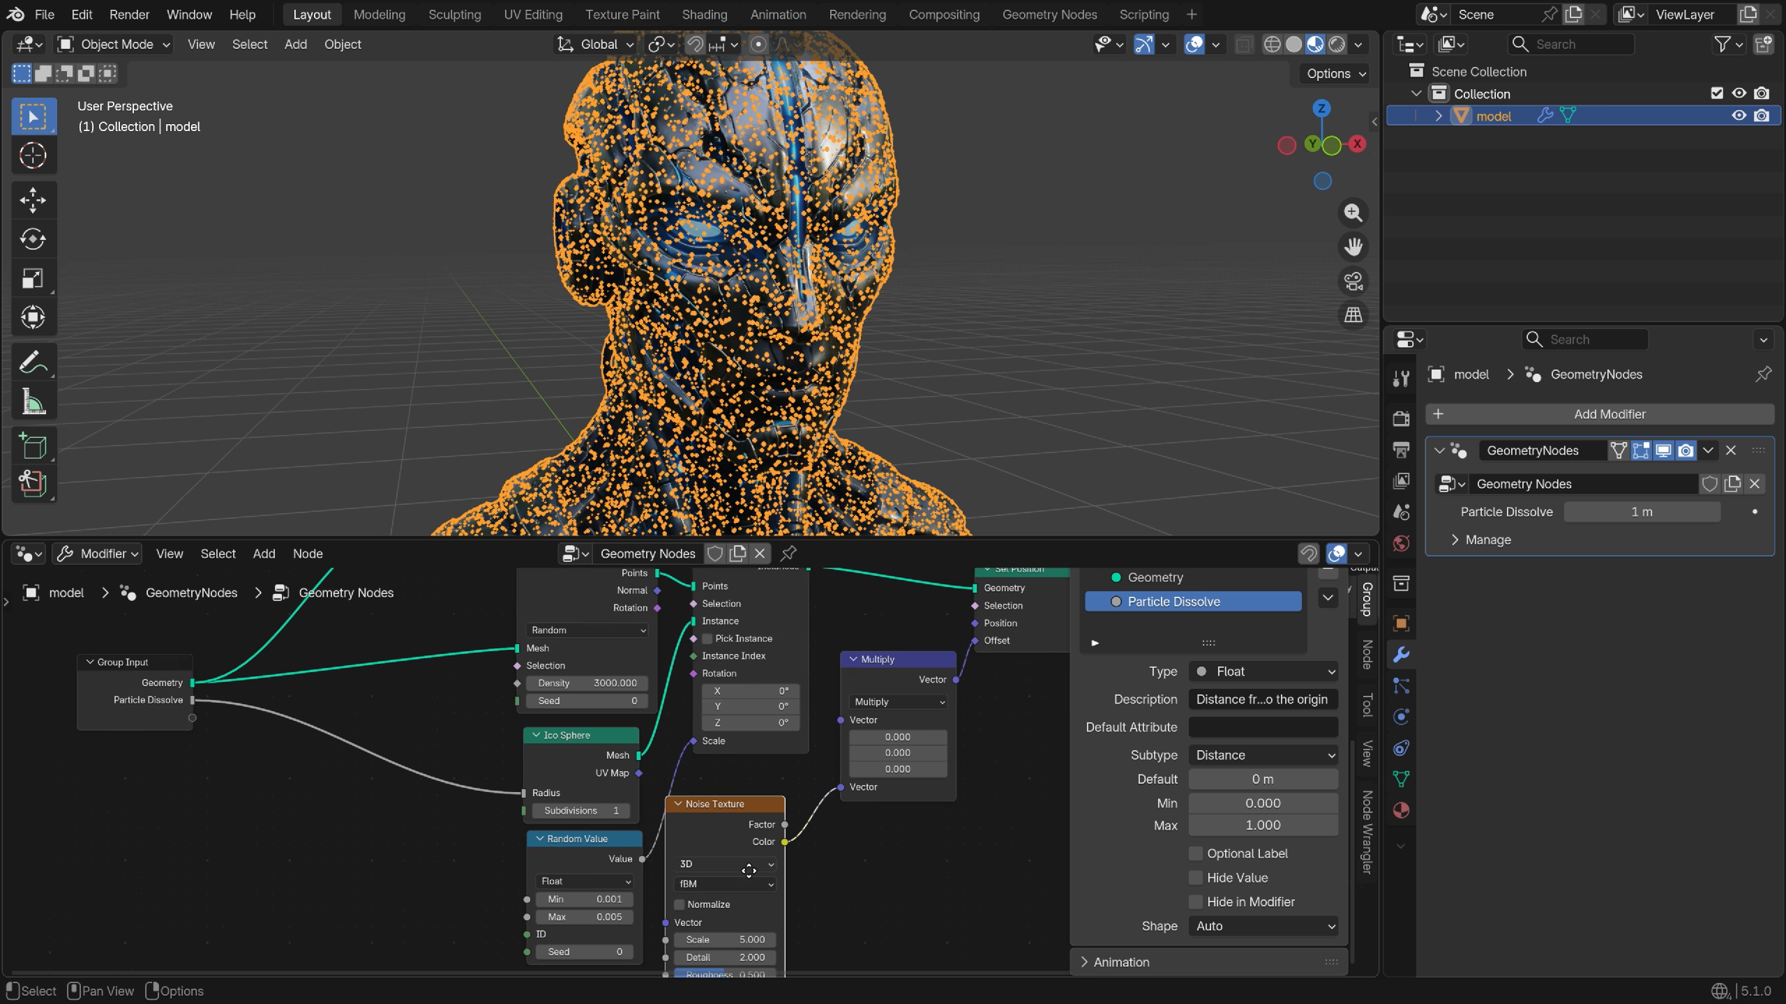
Link the Multiply node's Vector to a new group input named Disintegration
{"action": "left_click_drag", "start_coordinate": [872, 777], "coordinate": [239, 768]}
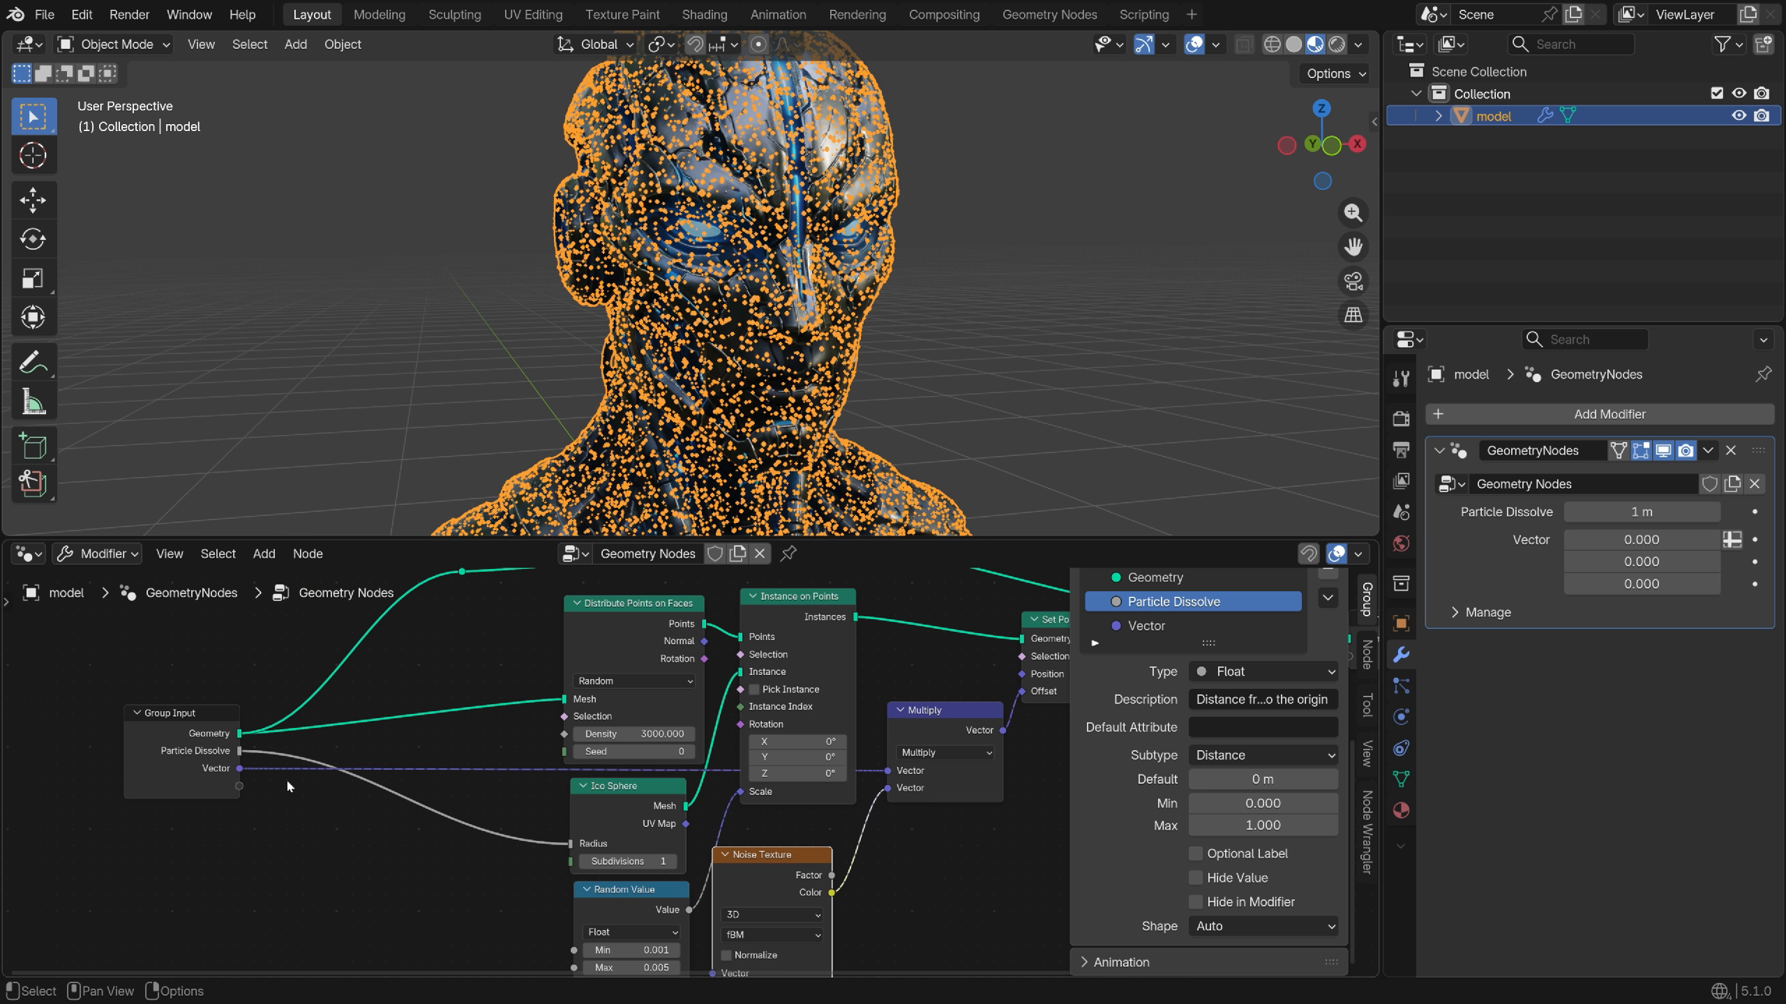
{"action": "middle_click_drag", "start_coordinate": [286, 779], "coordinate": [212, 784]}
{"action": "left_click", "coordinate": [109, 732]}
{"action": "double_click", "coordinate": [1153, 770]}
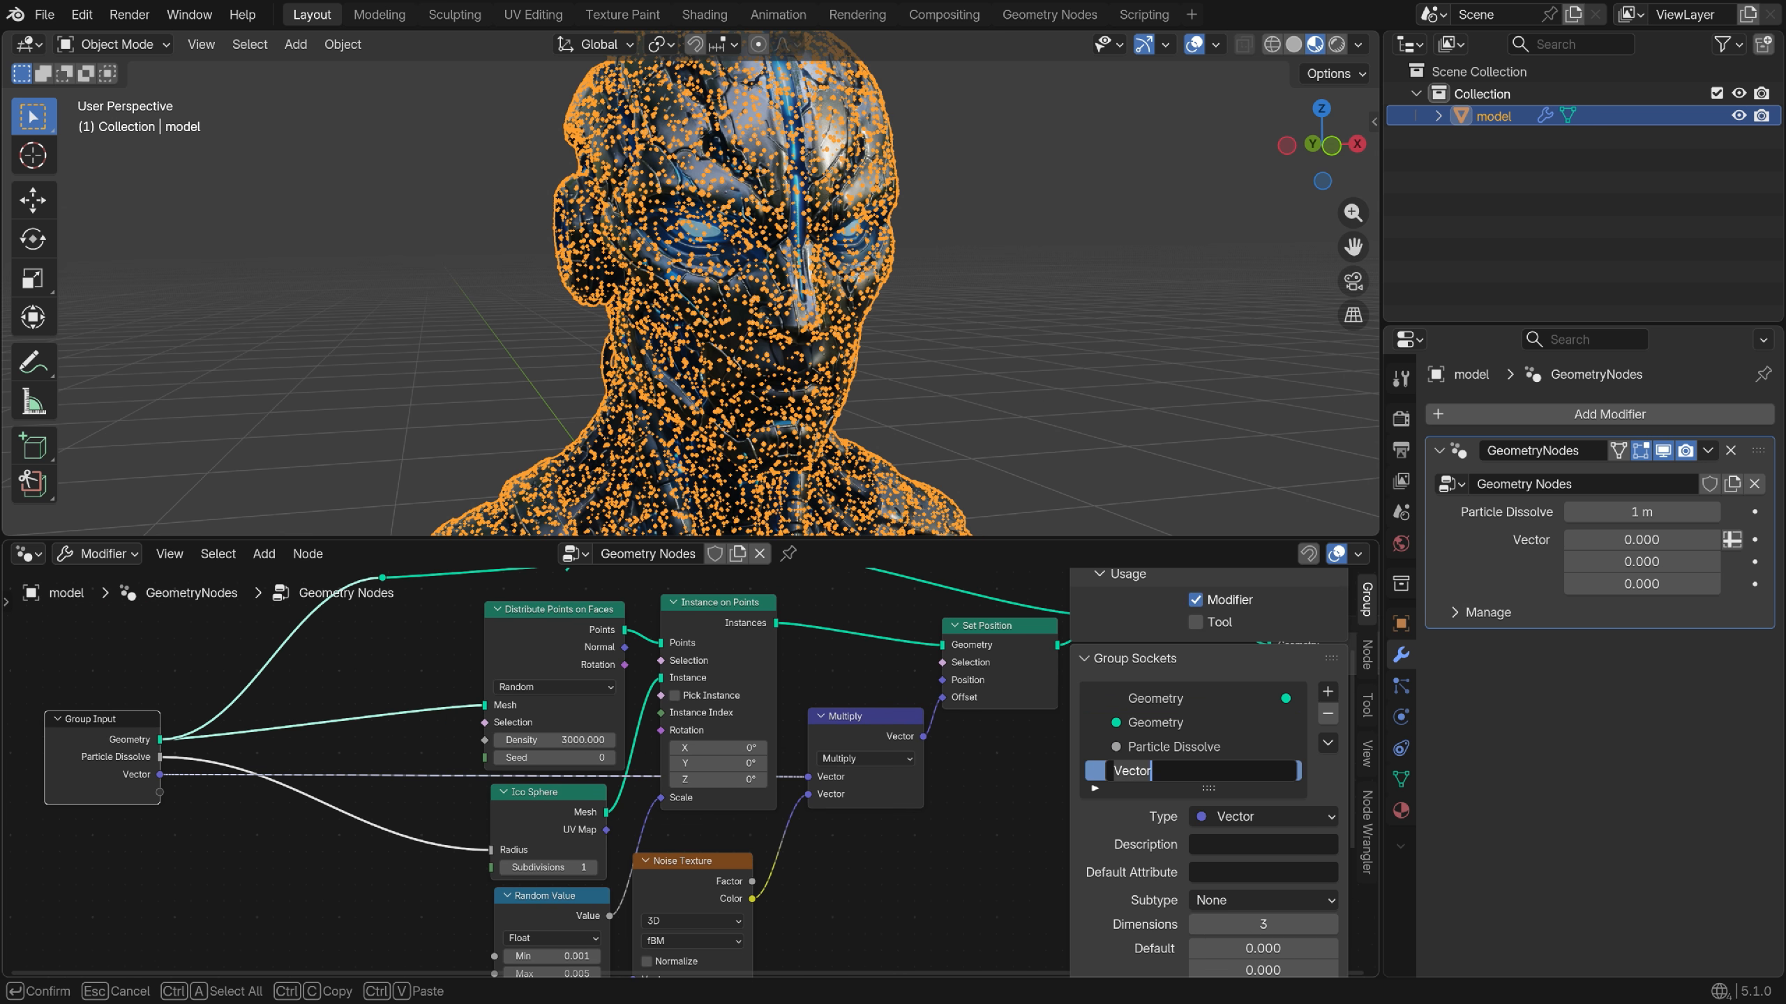
{"action": "type", "text": "Disintegration"}
{"action": "key", "text": "Return"}
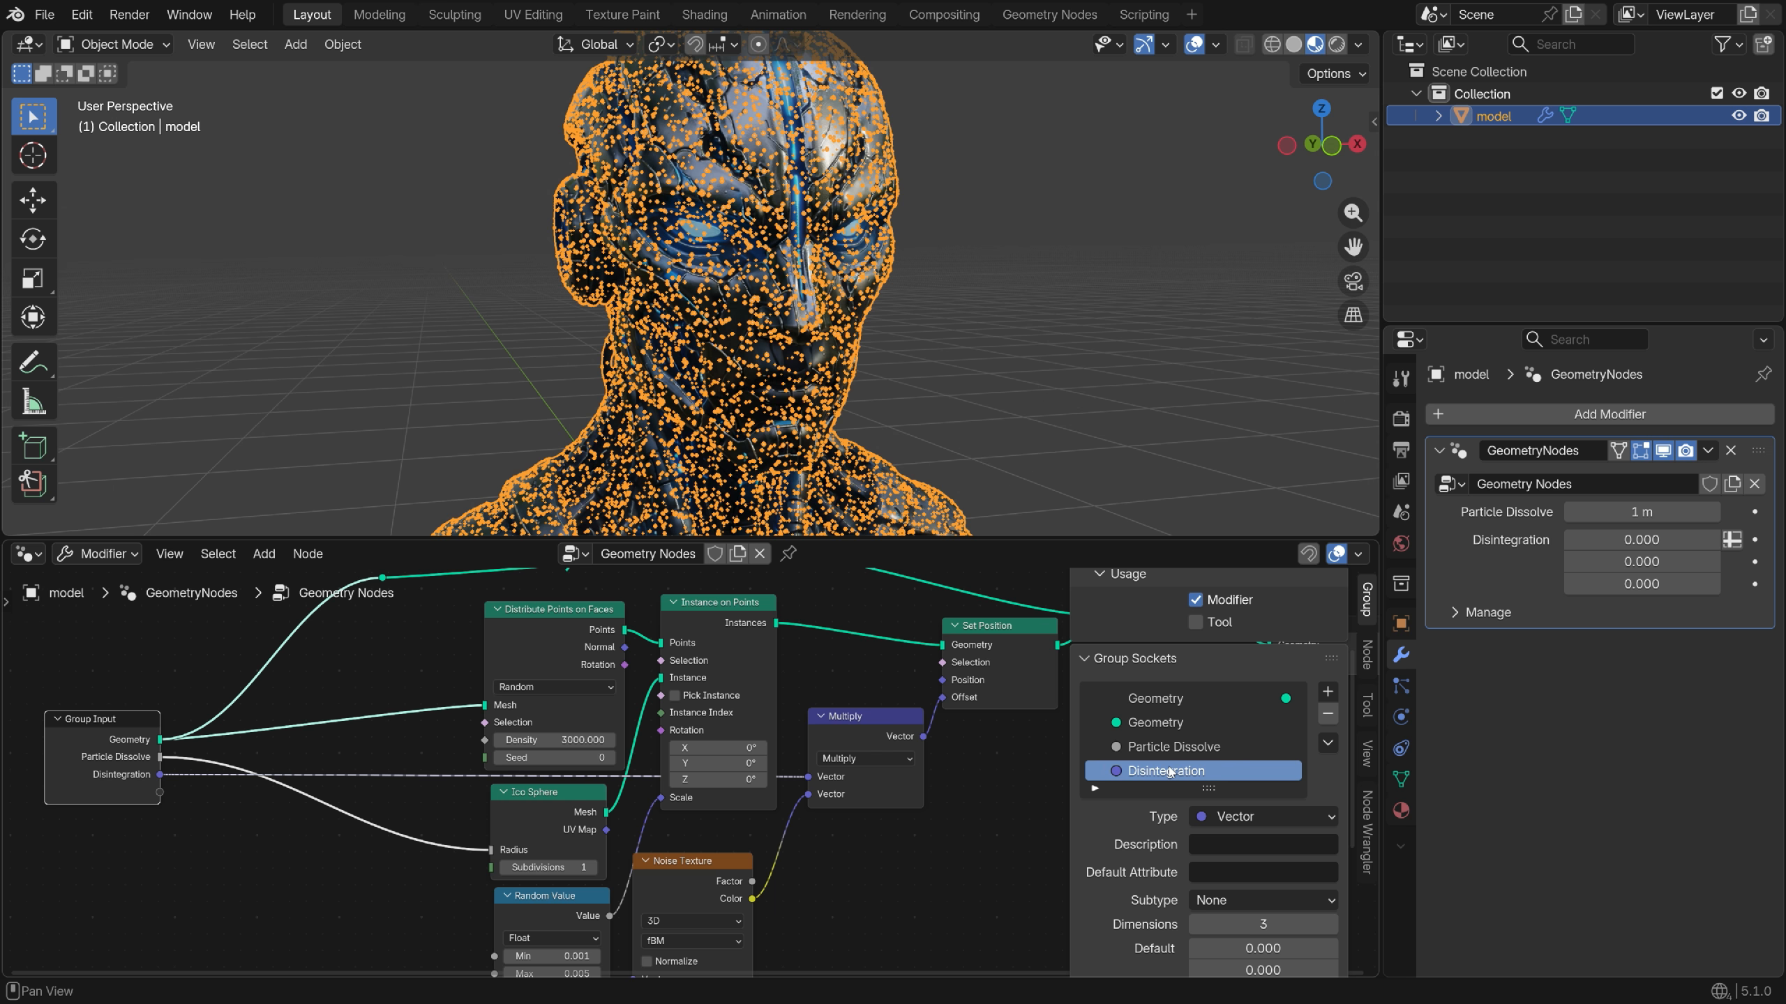
Make Disintegration a Float input with Min 0 and Max 20
{"action": "left_click", "coordinate": [1251, 817]}
{"action": "left_click", "coordinate": [1240, 405]}
{"action": "scroll", "coordinate": [1237, 703], "scroll_direction": "down", "scroll_amount": 4}
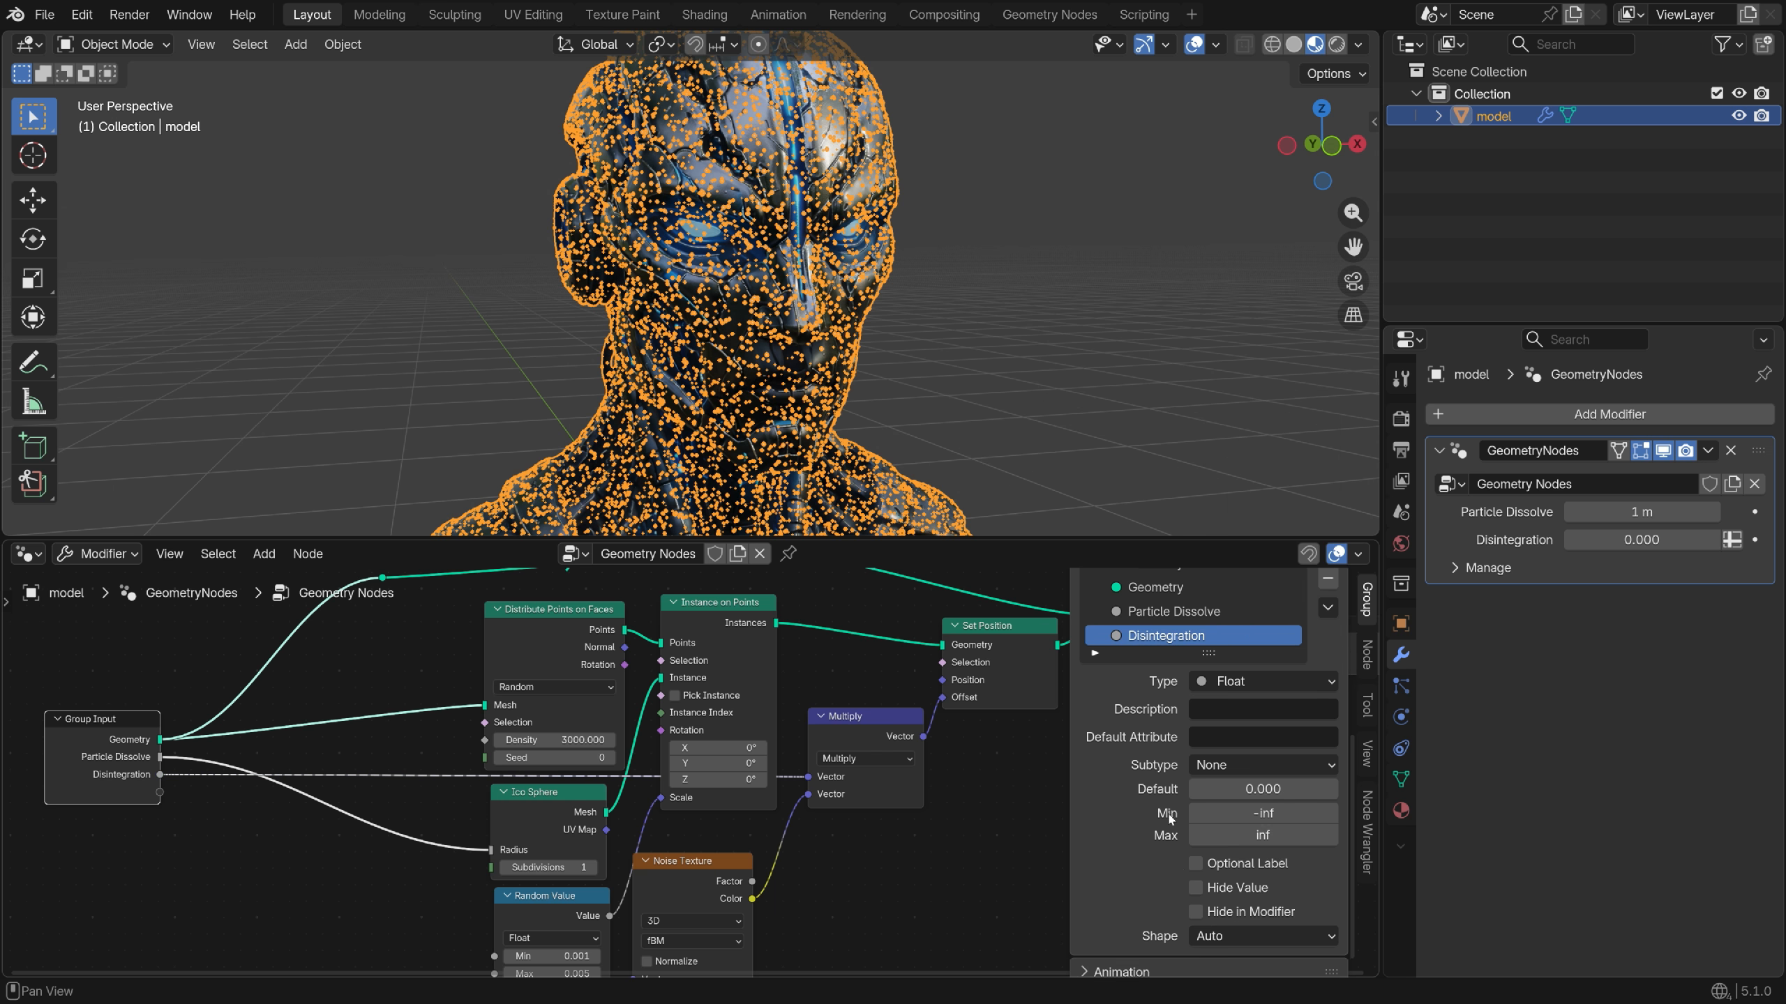
{"action": "left_click", "coordinate": [1241, 803]}
{"action": "left_click", "coordinate": [1288, 824]}
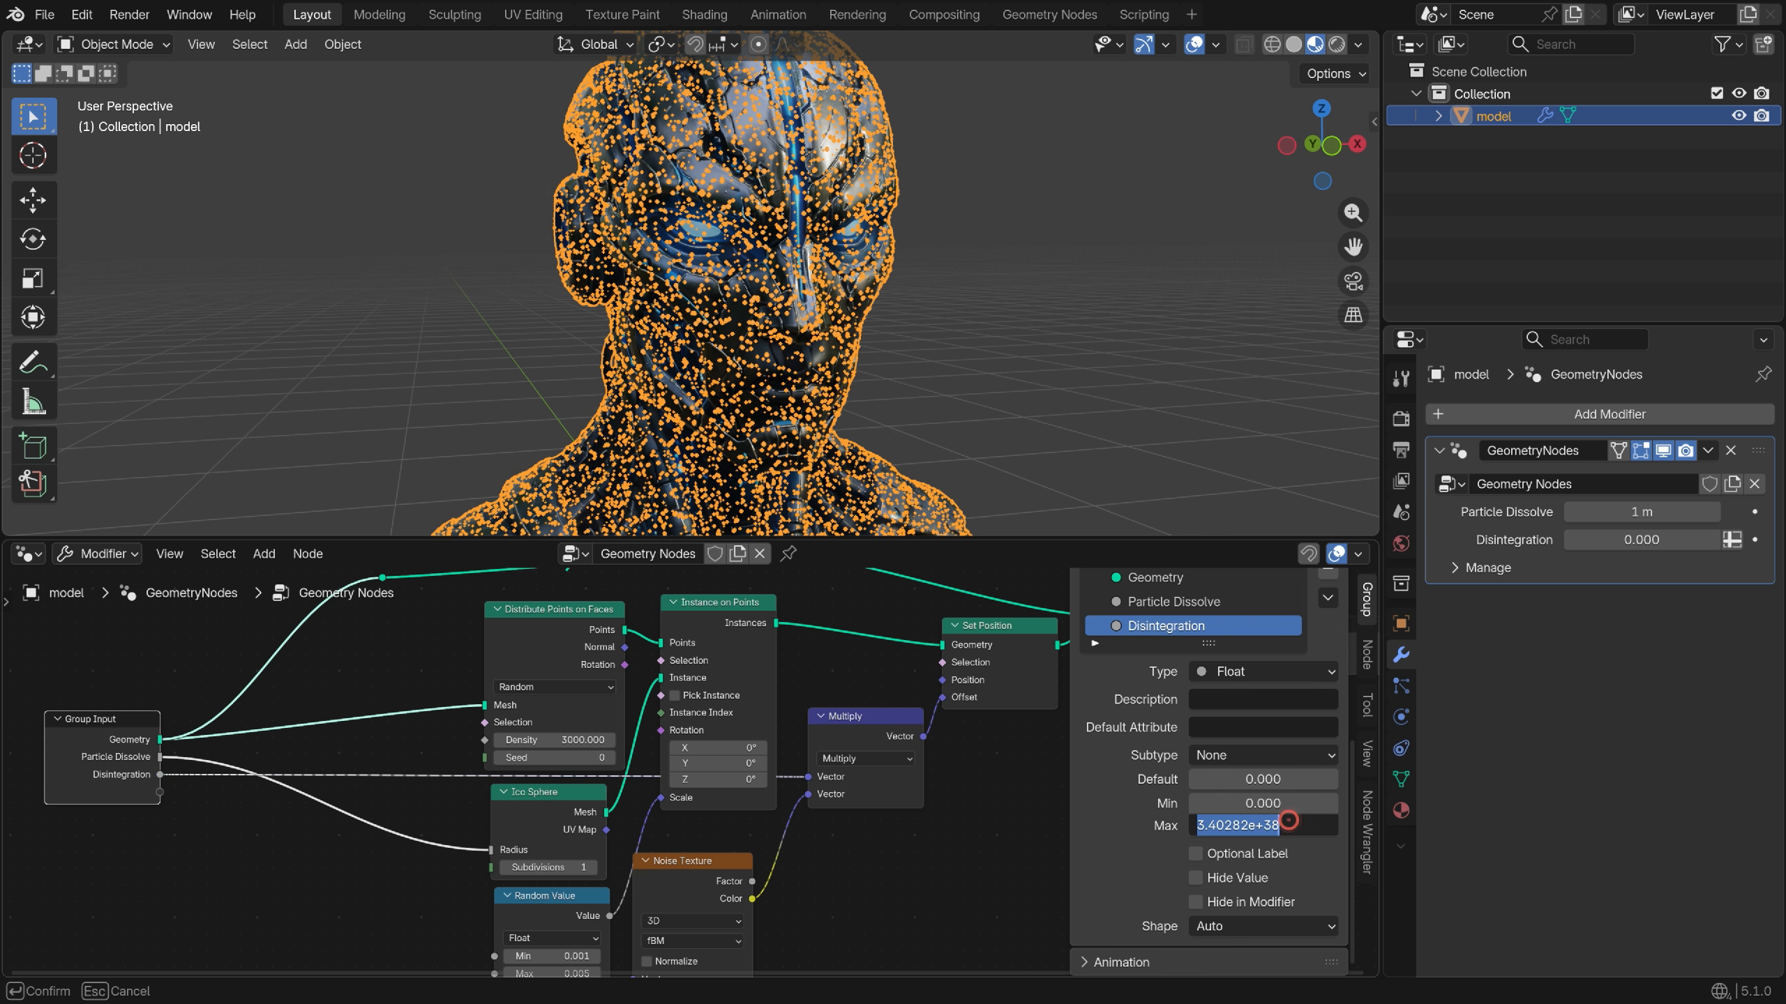
{"action": "scroll", "coordinate": [689, 281], "scroll_direction": "down", "scroll_amount": 5}
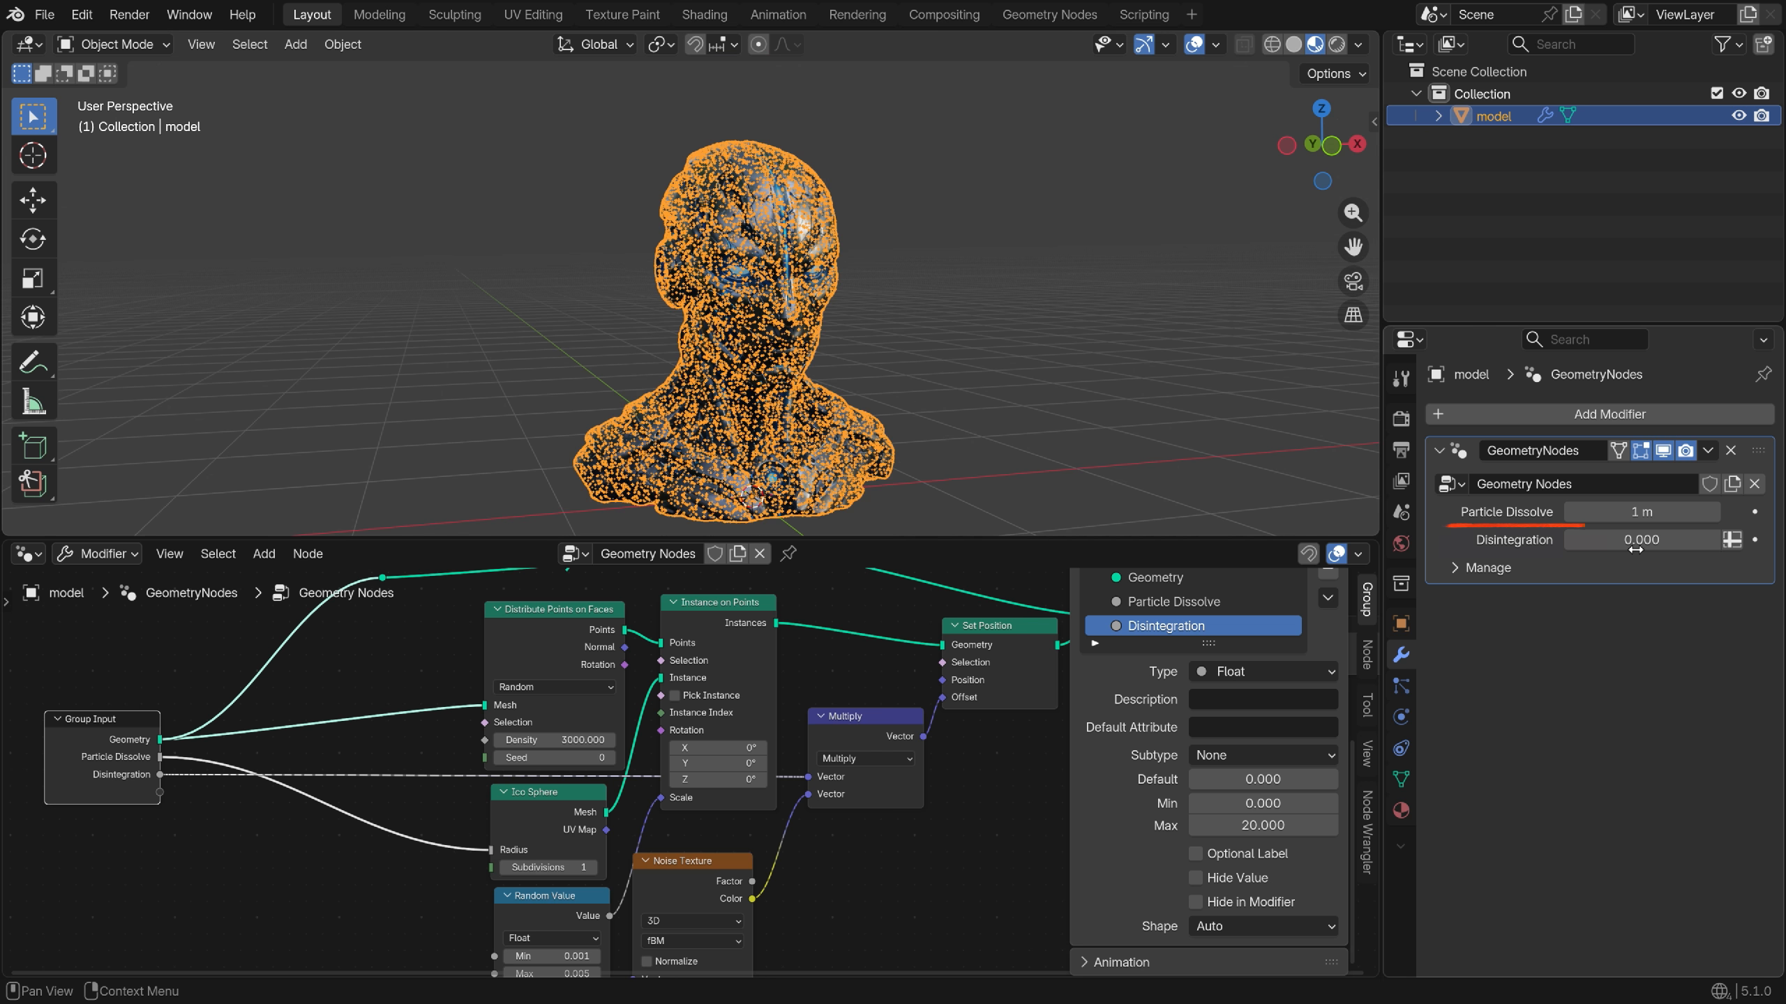
Test Disintegration by dragging its value to scatter the particles
{"action": "mouse_move", "coordinate": [1641, 539]}
{"action": "left_mouse_down"}
{"action": "mouse_move", "coordinate": [1751, 539]}
{"action": "mouse_move", "coordinate": [1660, 539]}
{"action": "left_mouse_up"}
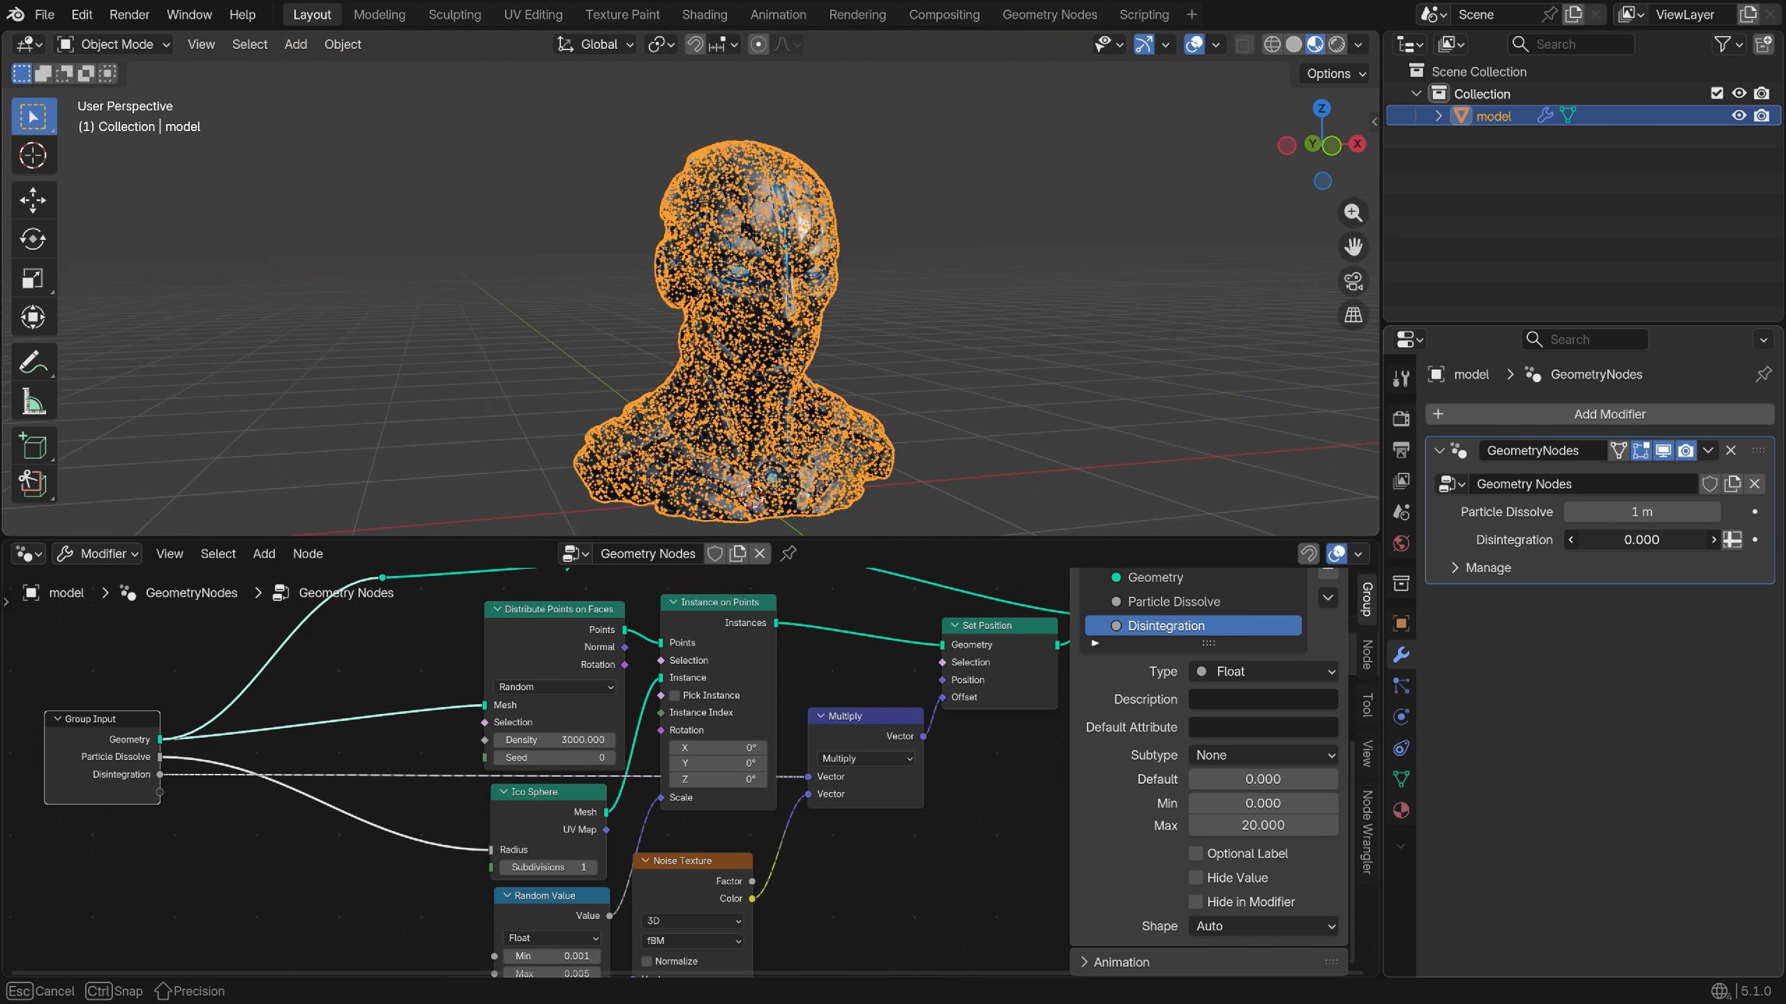
{"action": "middle_click_drag", "start_coordinate": [799, 578], "coordinate": [482, 701], "text": "shift"}
{"action": "scroll", "coordinate": [478, 686], "scroll_direction": "up", "scroll_amount": 3}
Insert a Store Named Attribute node on the geometry link, storing an attribute named 'fade'
{"action": "key", "text": "shift+a"}
{"action": "type", "text": "store"}
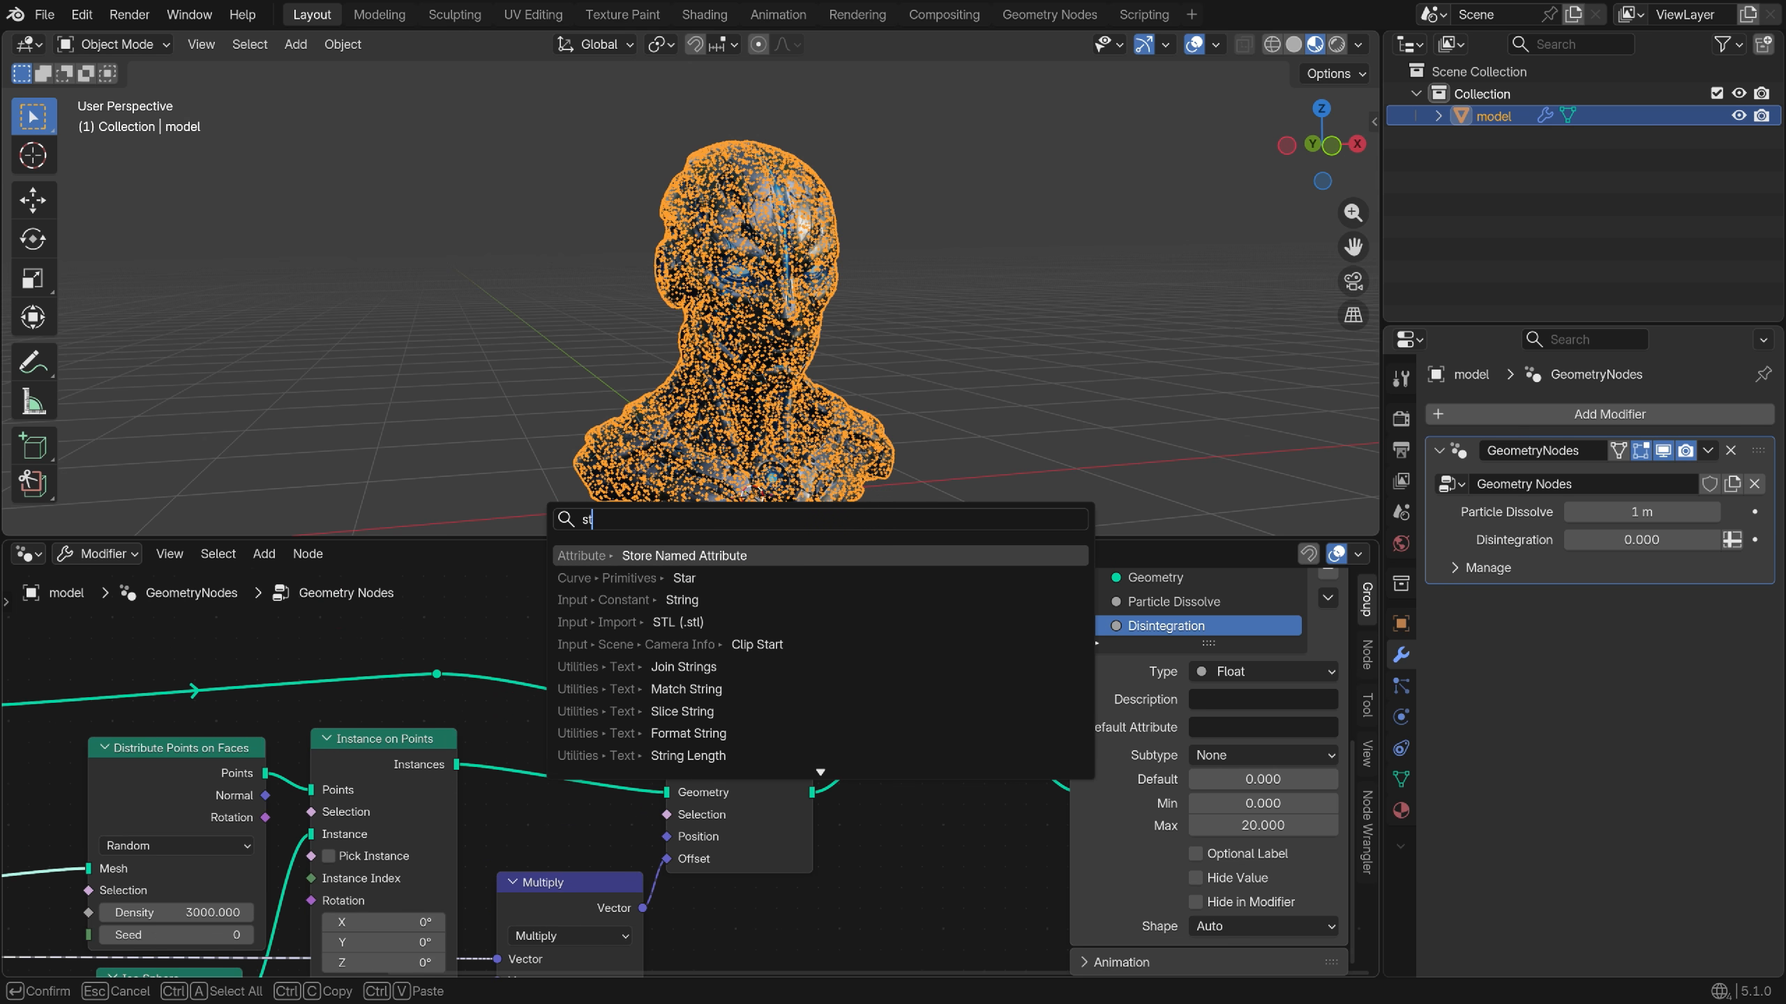
{"action": "left_click", "coordinate": [668, 555]}
{"action": "left_click", "coordinate": [530, 684]}
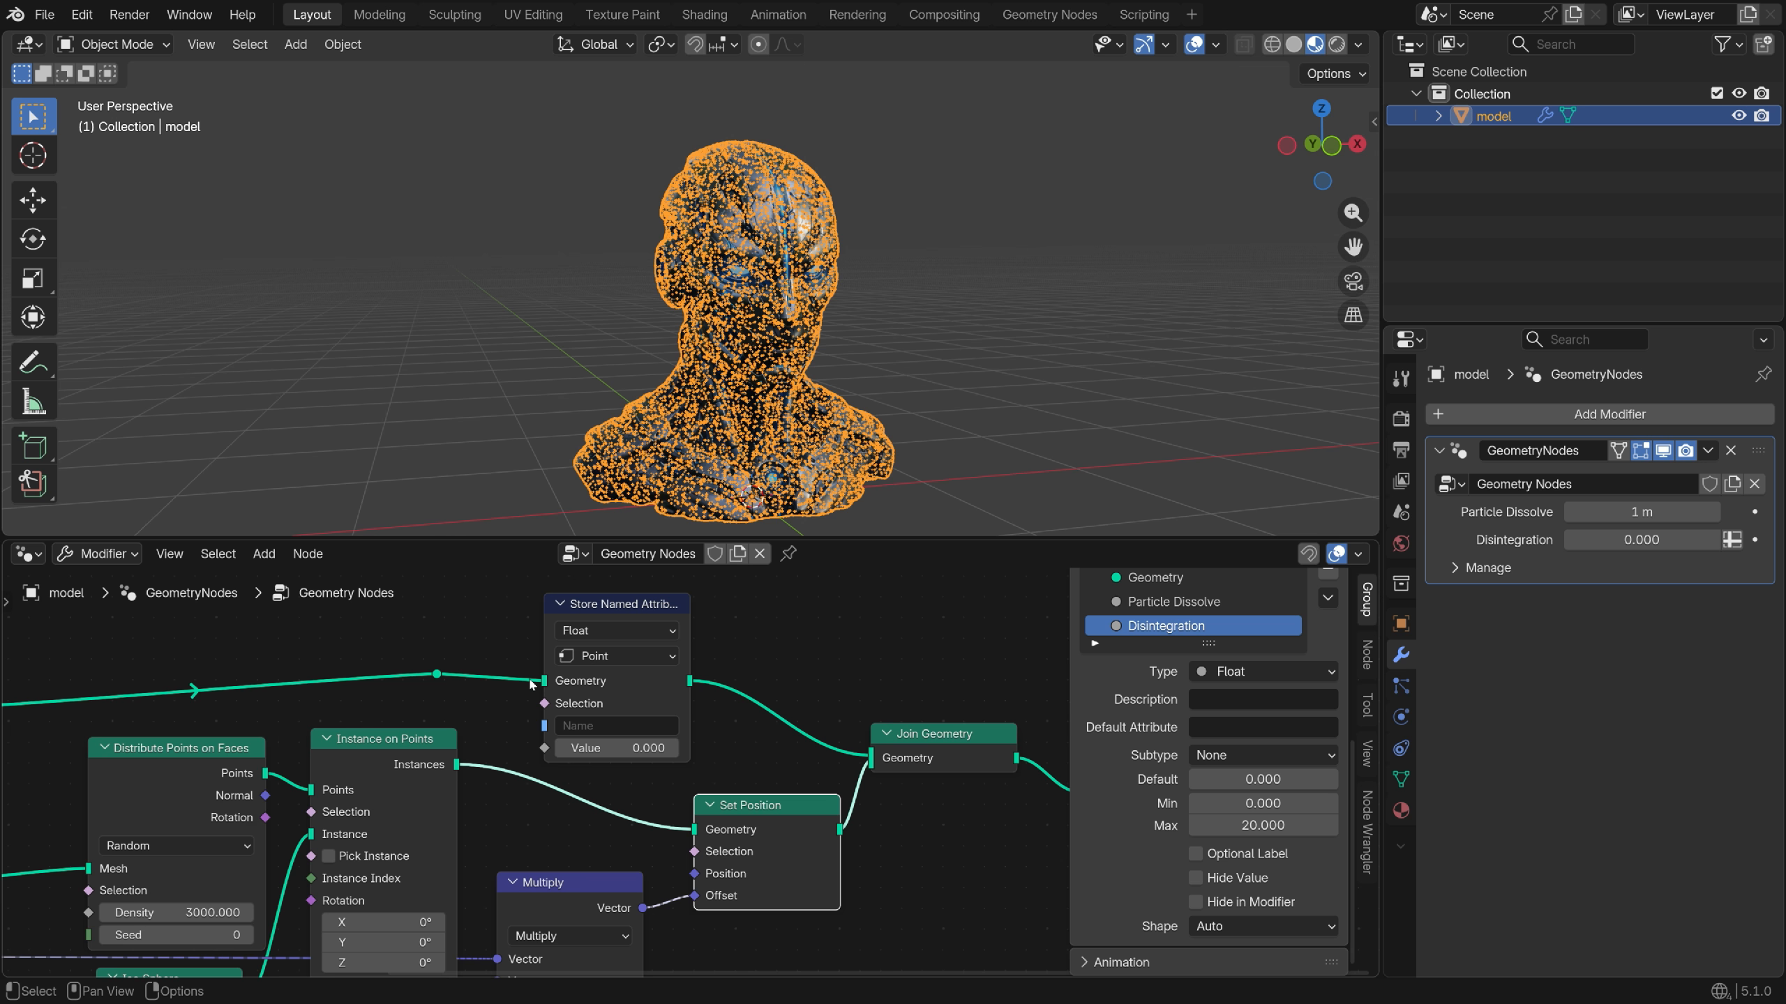
{"action": "scroll", "coordinate": [531, 684], "scroll_direction": "up", "scroll_amount": 1}
{"action": "left_click", "coordinate": [599, 732]}
{"action": "type", "text": "fade"}
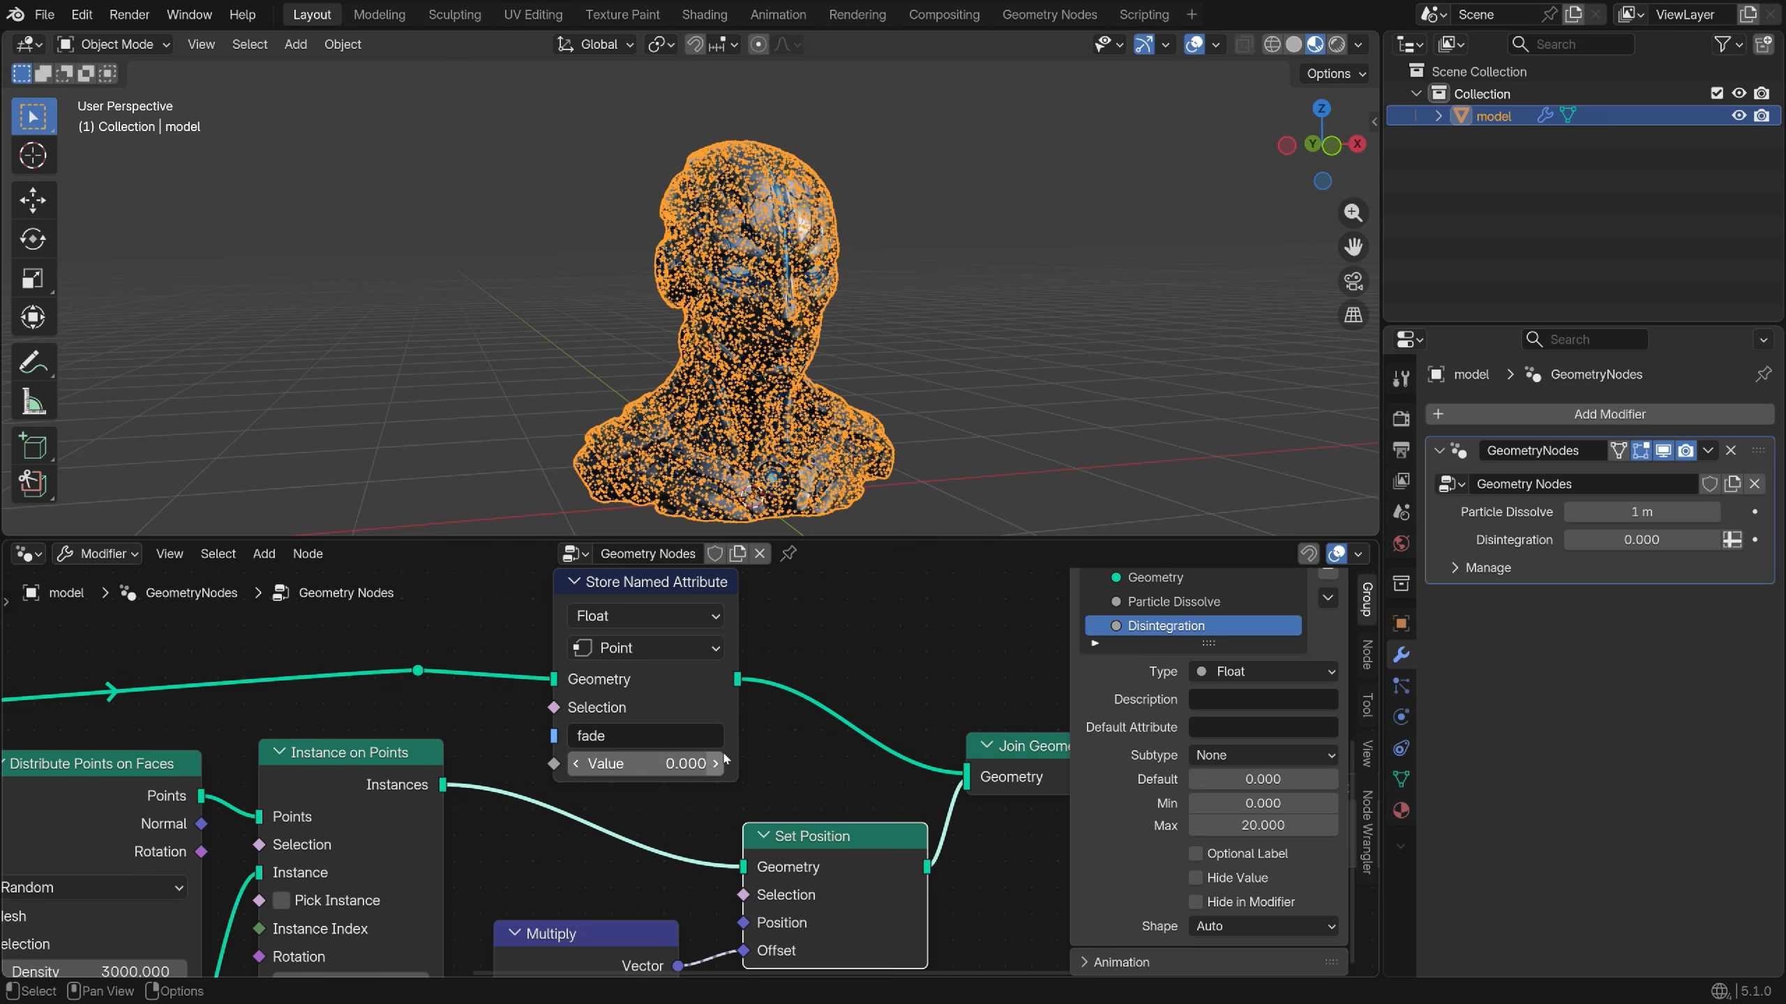
Feed its Value from a new group input named Fade Model with maximum 1
{"action": "scroll", "coordinate": [598, 763], "scroll_direction": "down", "scroll_amount": 4}
{"action": "middle_click_drag", "start_coordinate": [584, 770], "coordinate": [927, 700]}
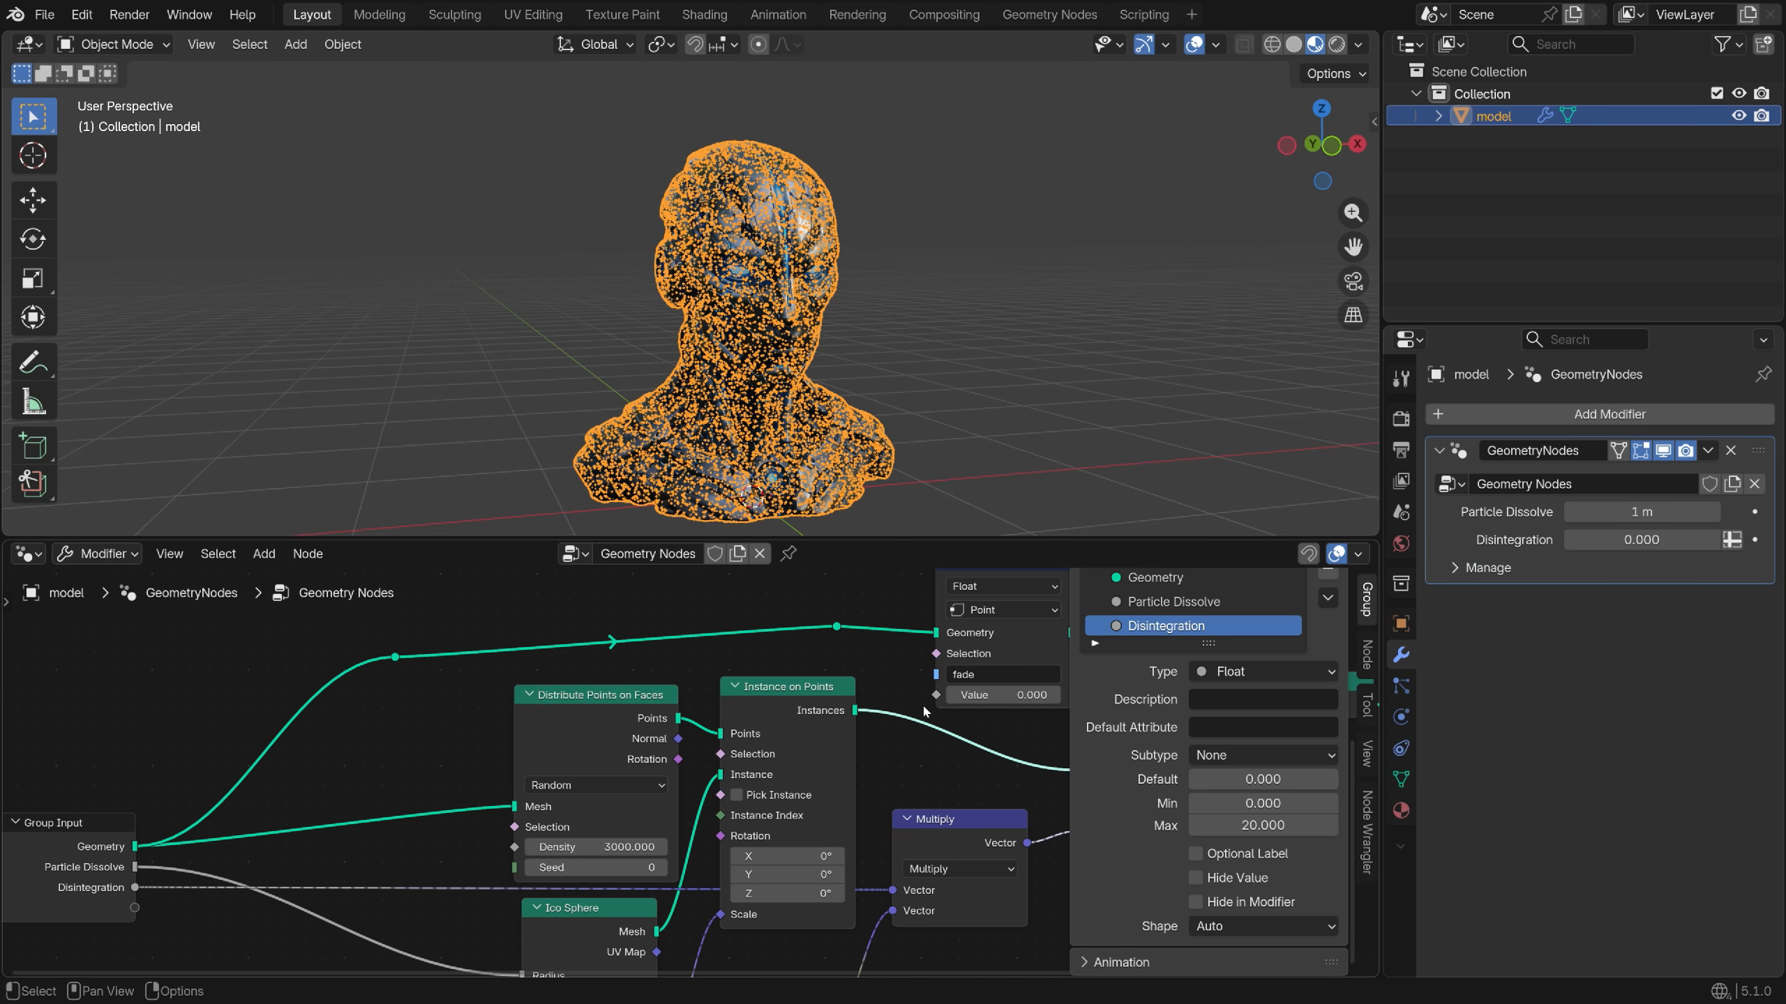
{"action": "left_click_drag", "start_coordinate": [935, 696], "coordinate": [135, 907]}
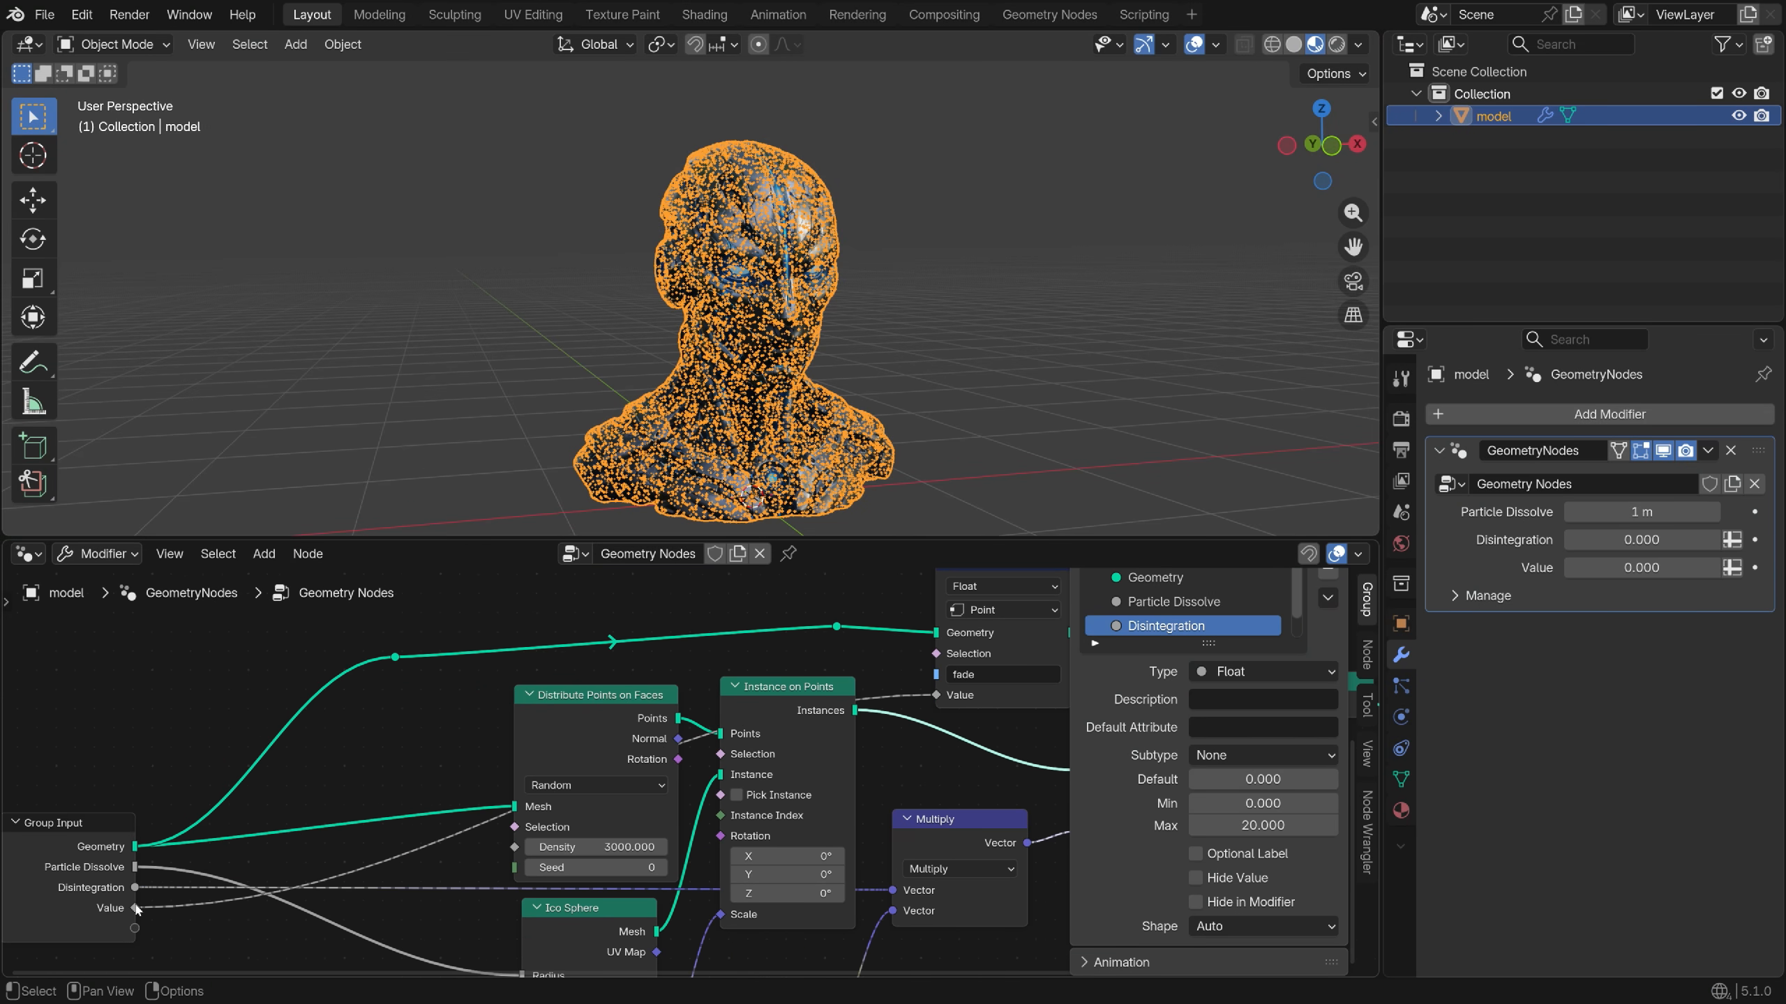
{"action": "double_click", "coordinate": [1188, 625]}
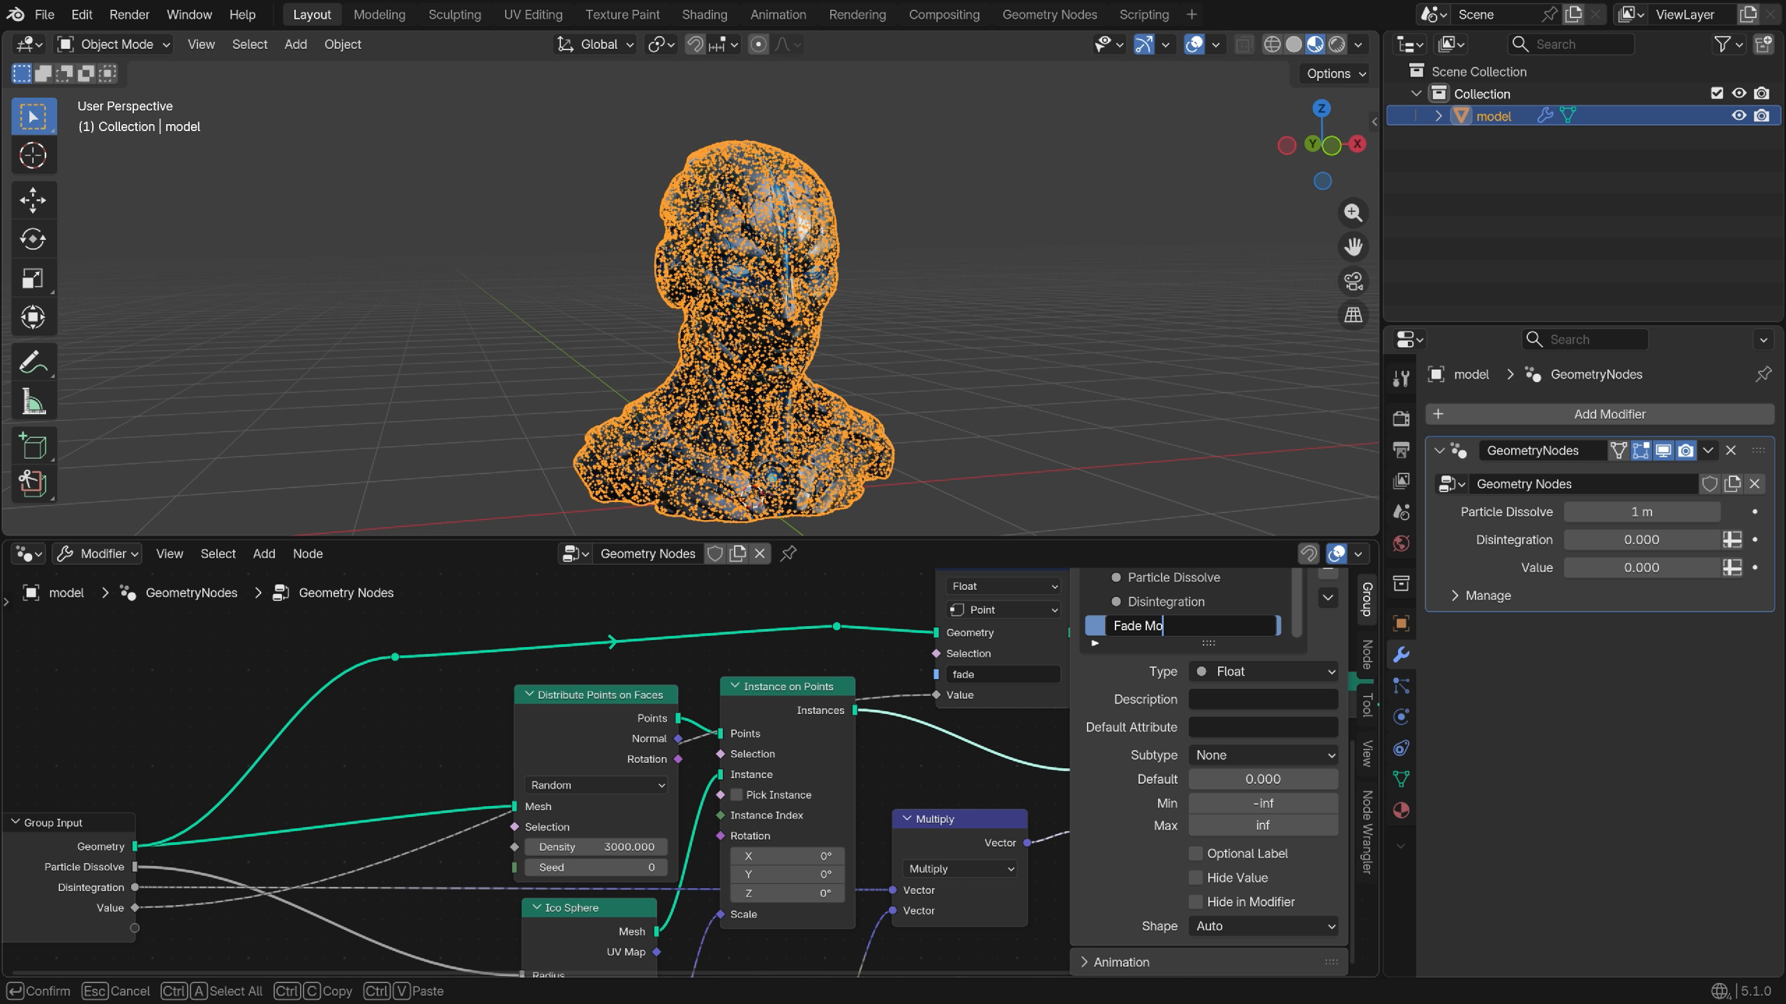
{"action": "key", "text": "Return"}
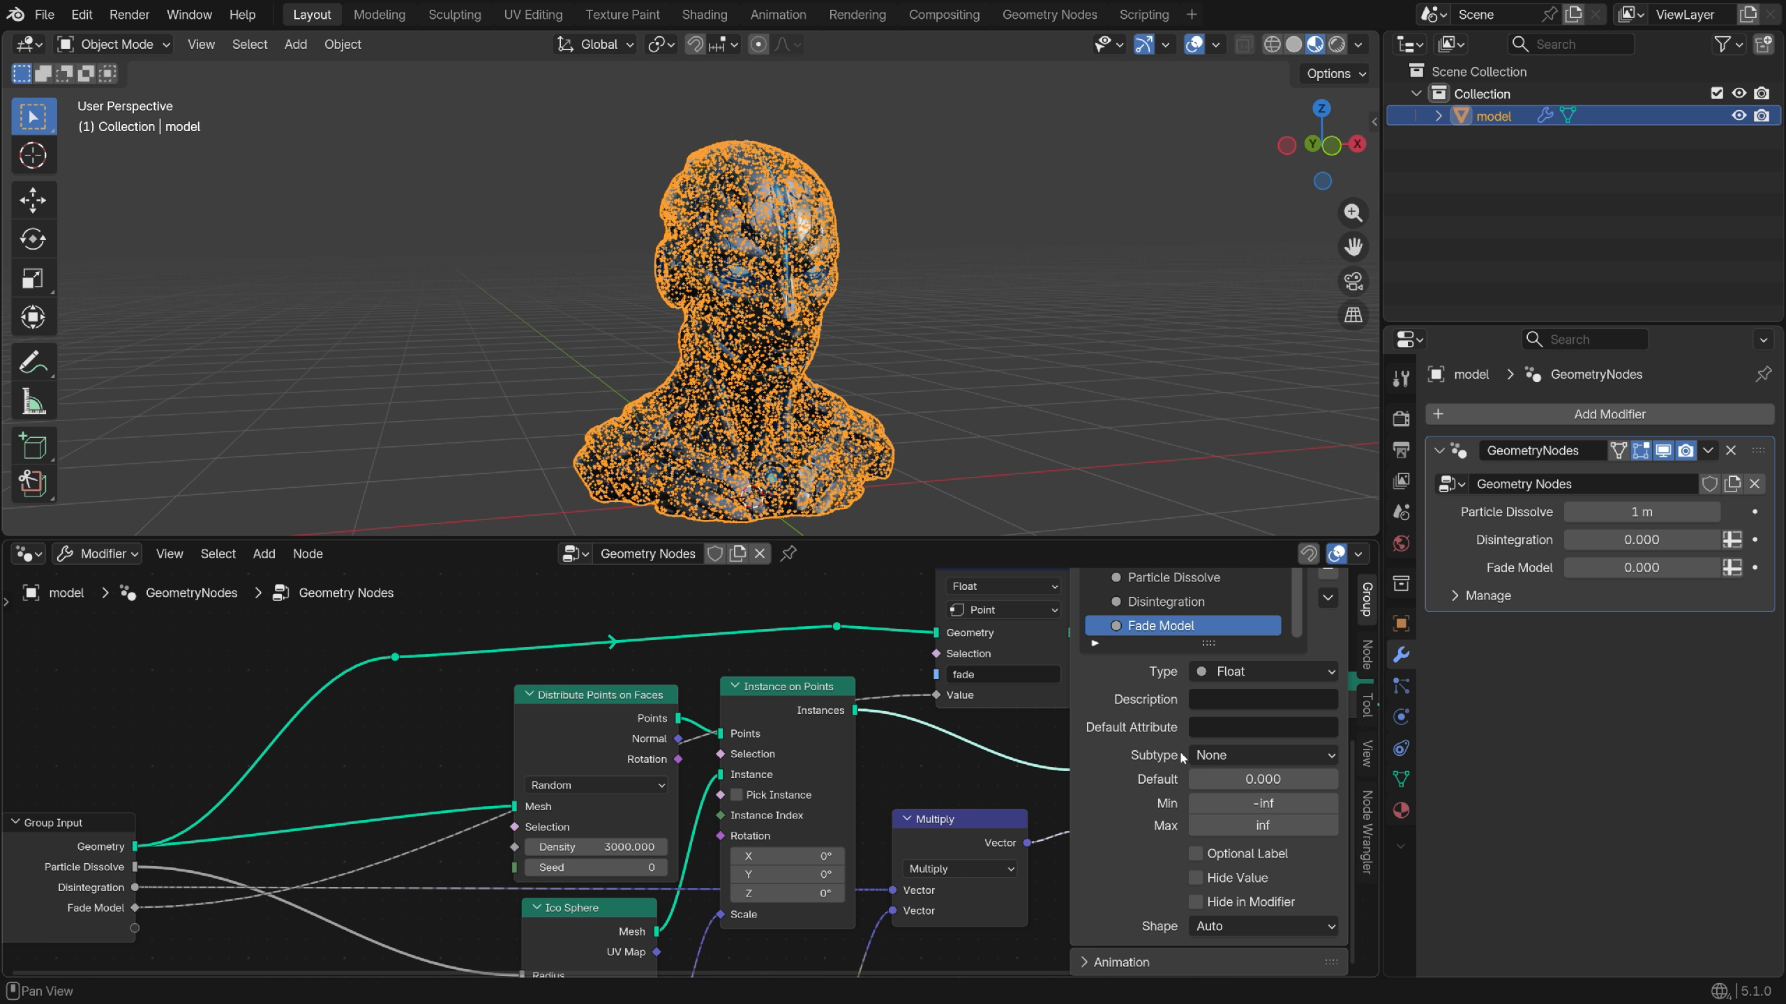
{"action": "left_click", "coordinate": [1262, 825]}
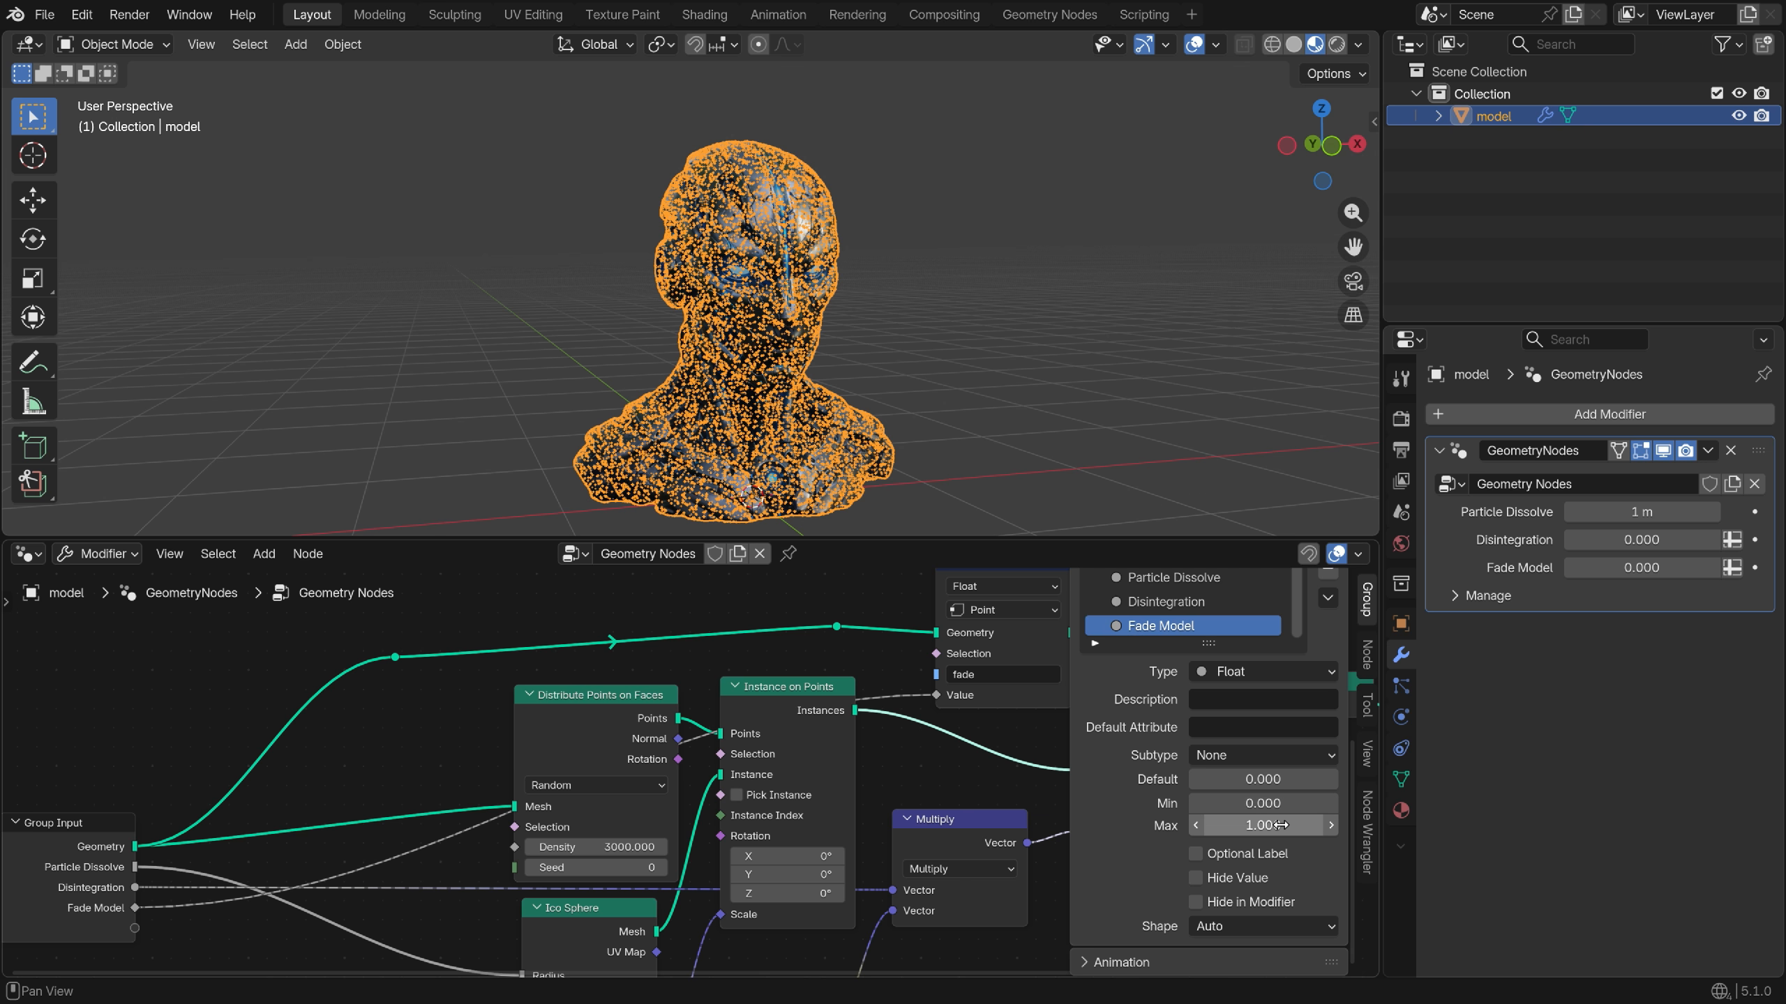
{"action": "left_click", "coordinate": [22, 554]}
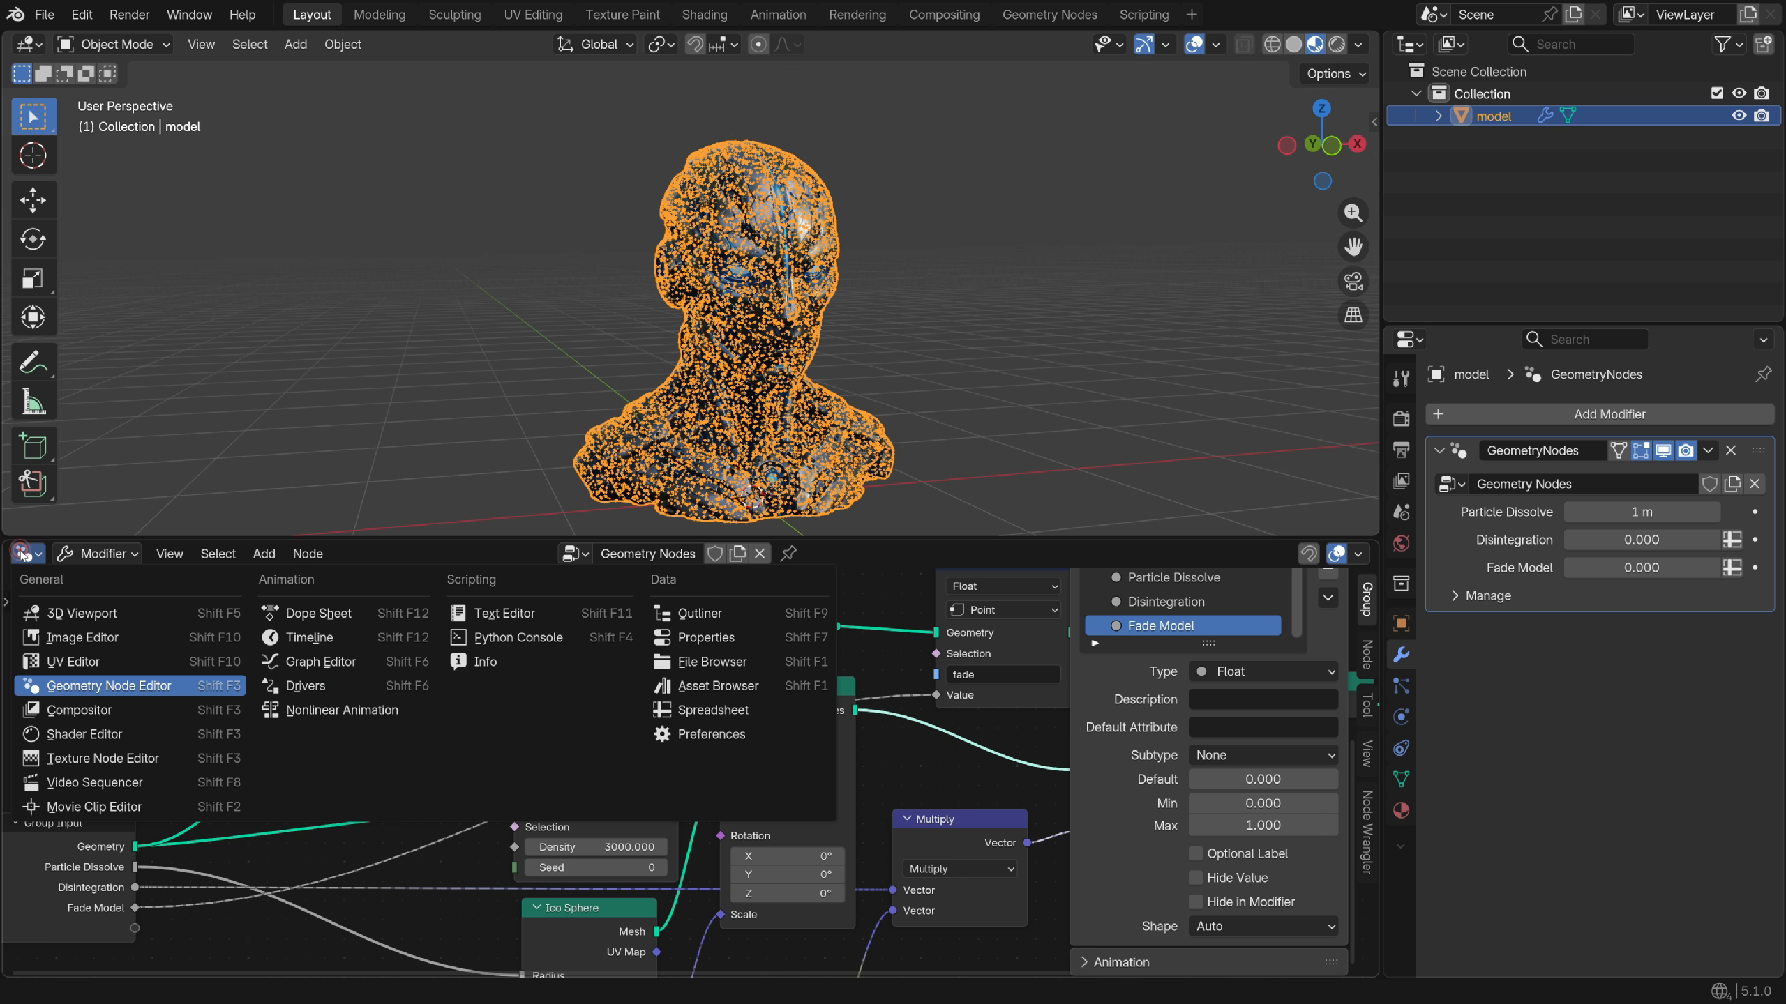
In the material's shader nodes, add a Transparent BSDF node
{"action": "left_click", "coordinate": [97, 734]}
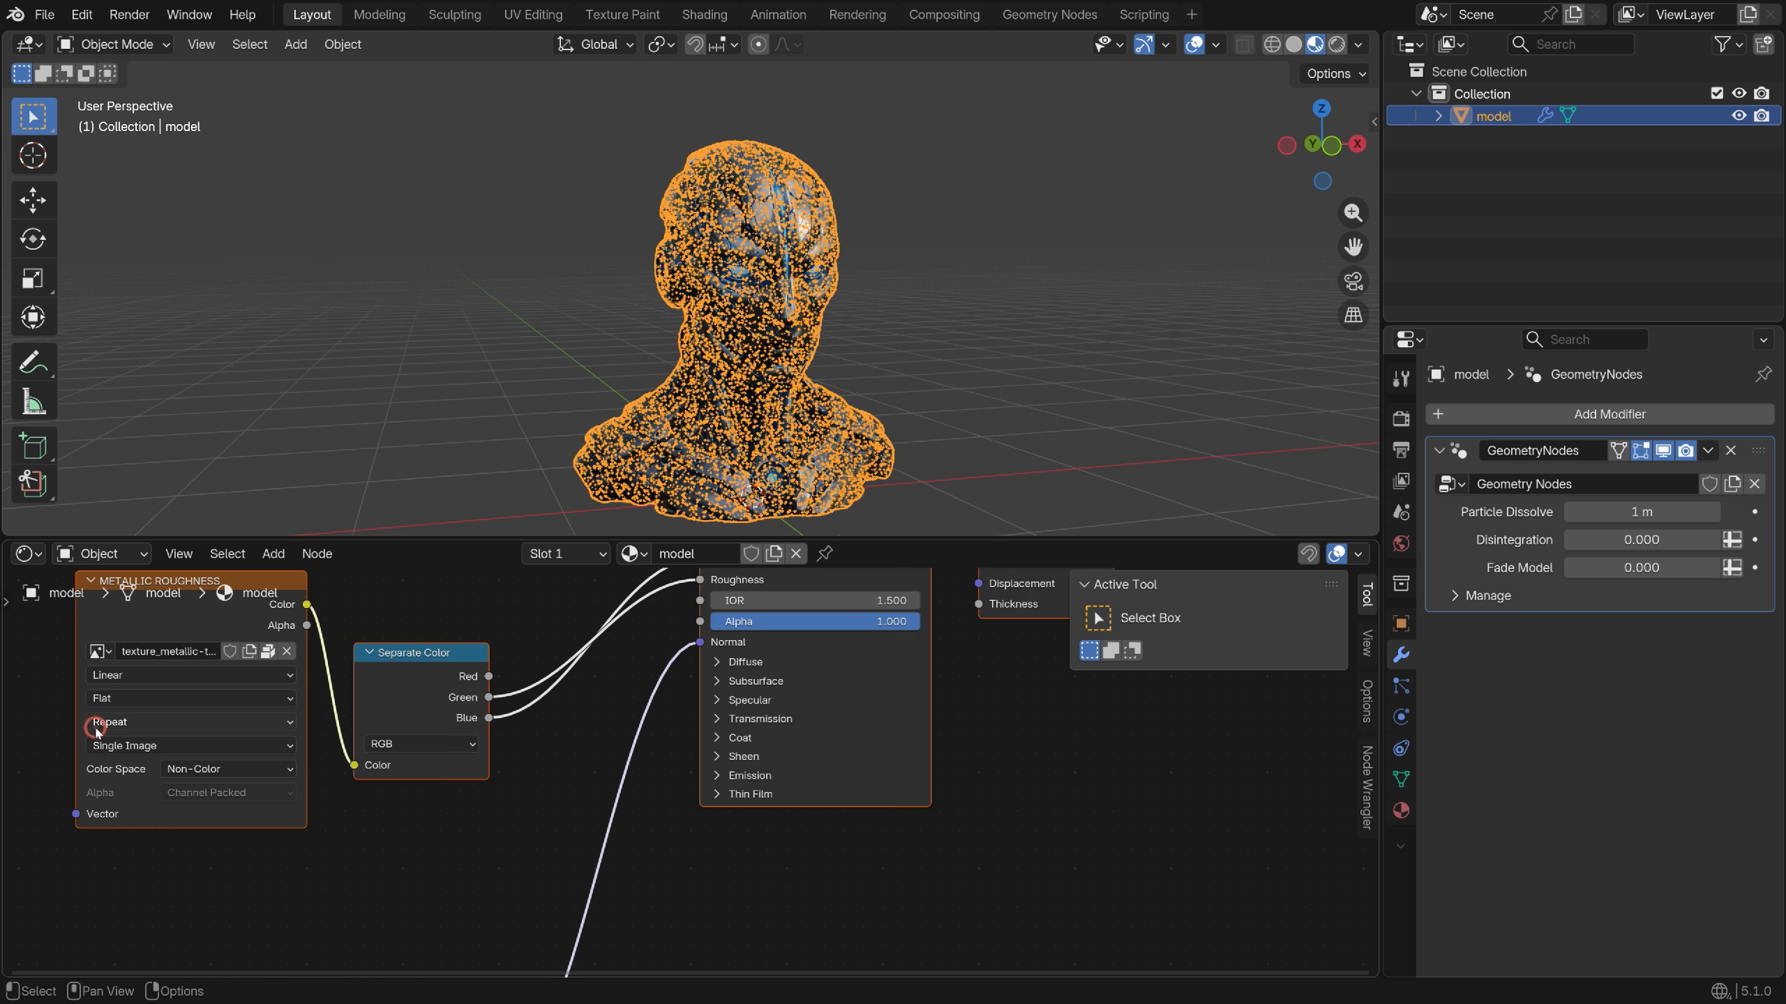
{"action": "scroll", "coordinate": [677, 740], "scroll_direction": "up", "scroll_amount": 3}
{"action": "key", "text": "shift+a"}
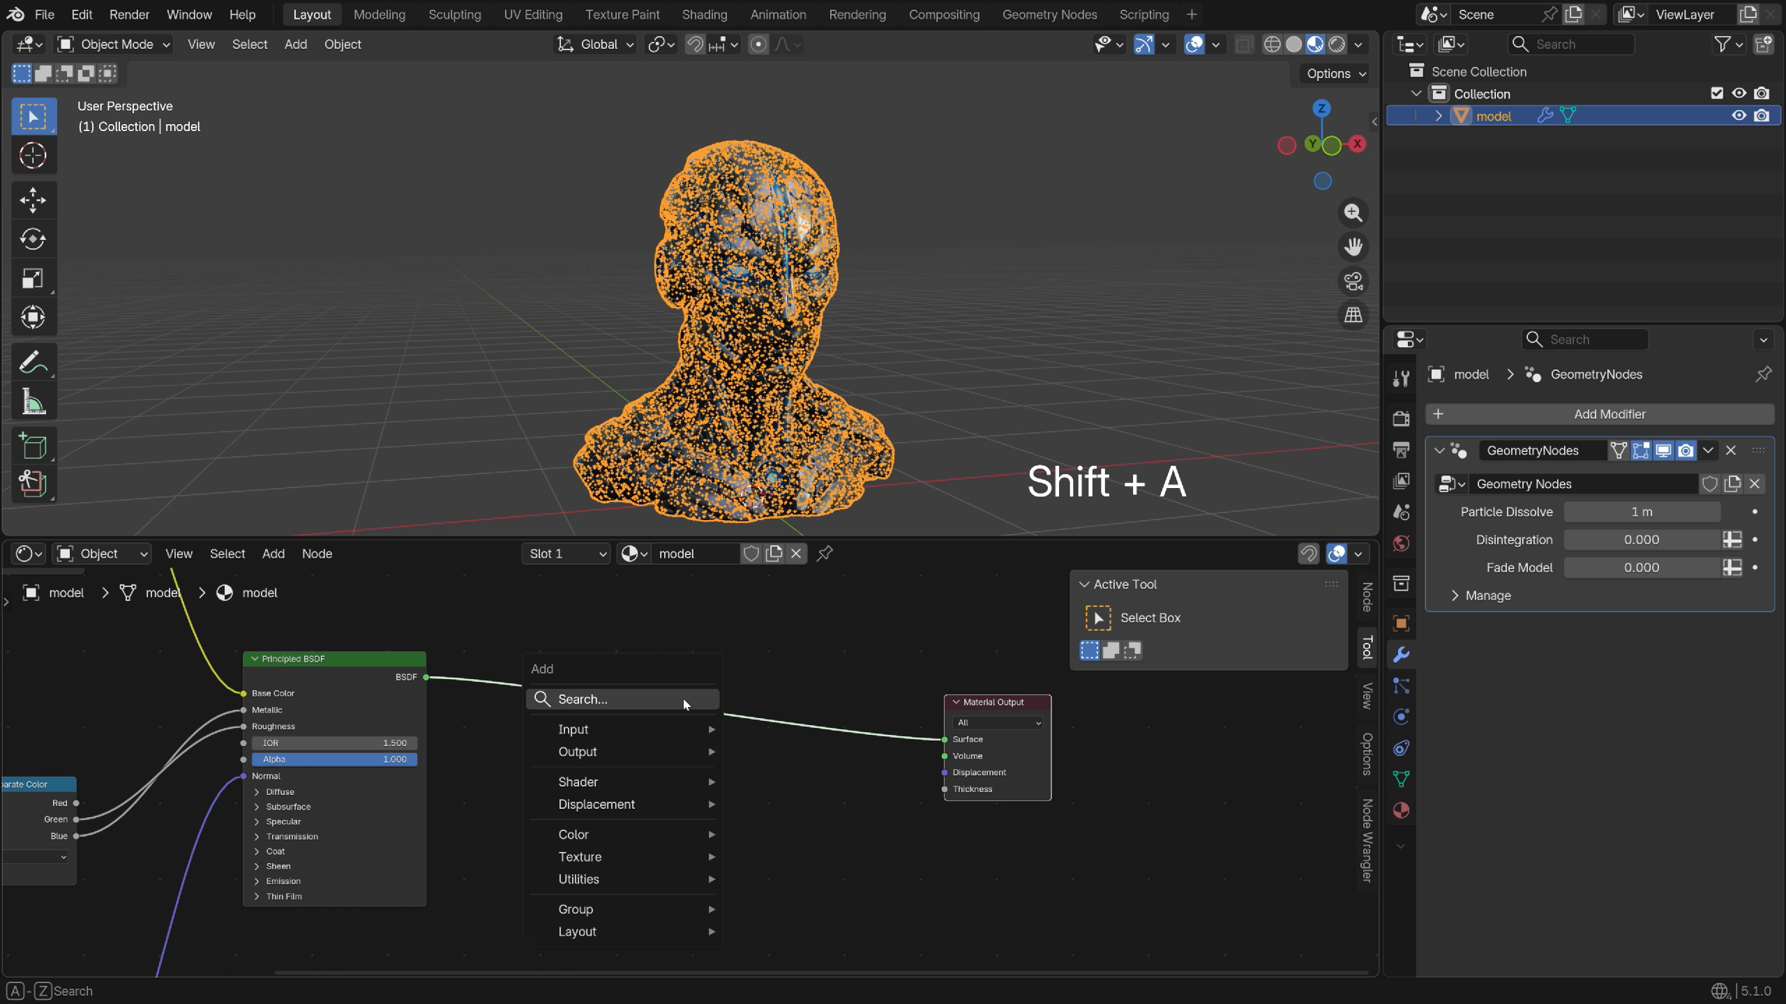
{"action": "left_click", "coordinate": [682, 696]}
{"action": "type", "text": "transpa"}
{"action": "key", "text": "Return"}
{"action": "left_click", "coordinate": [568, 752]}
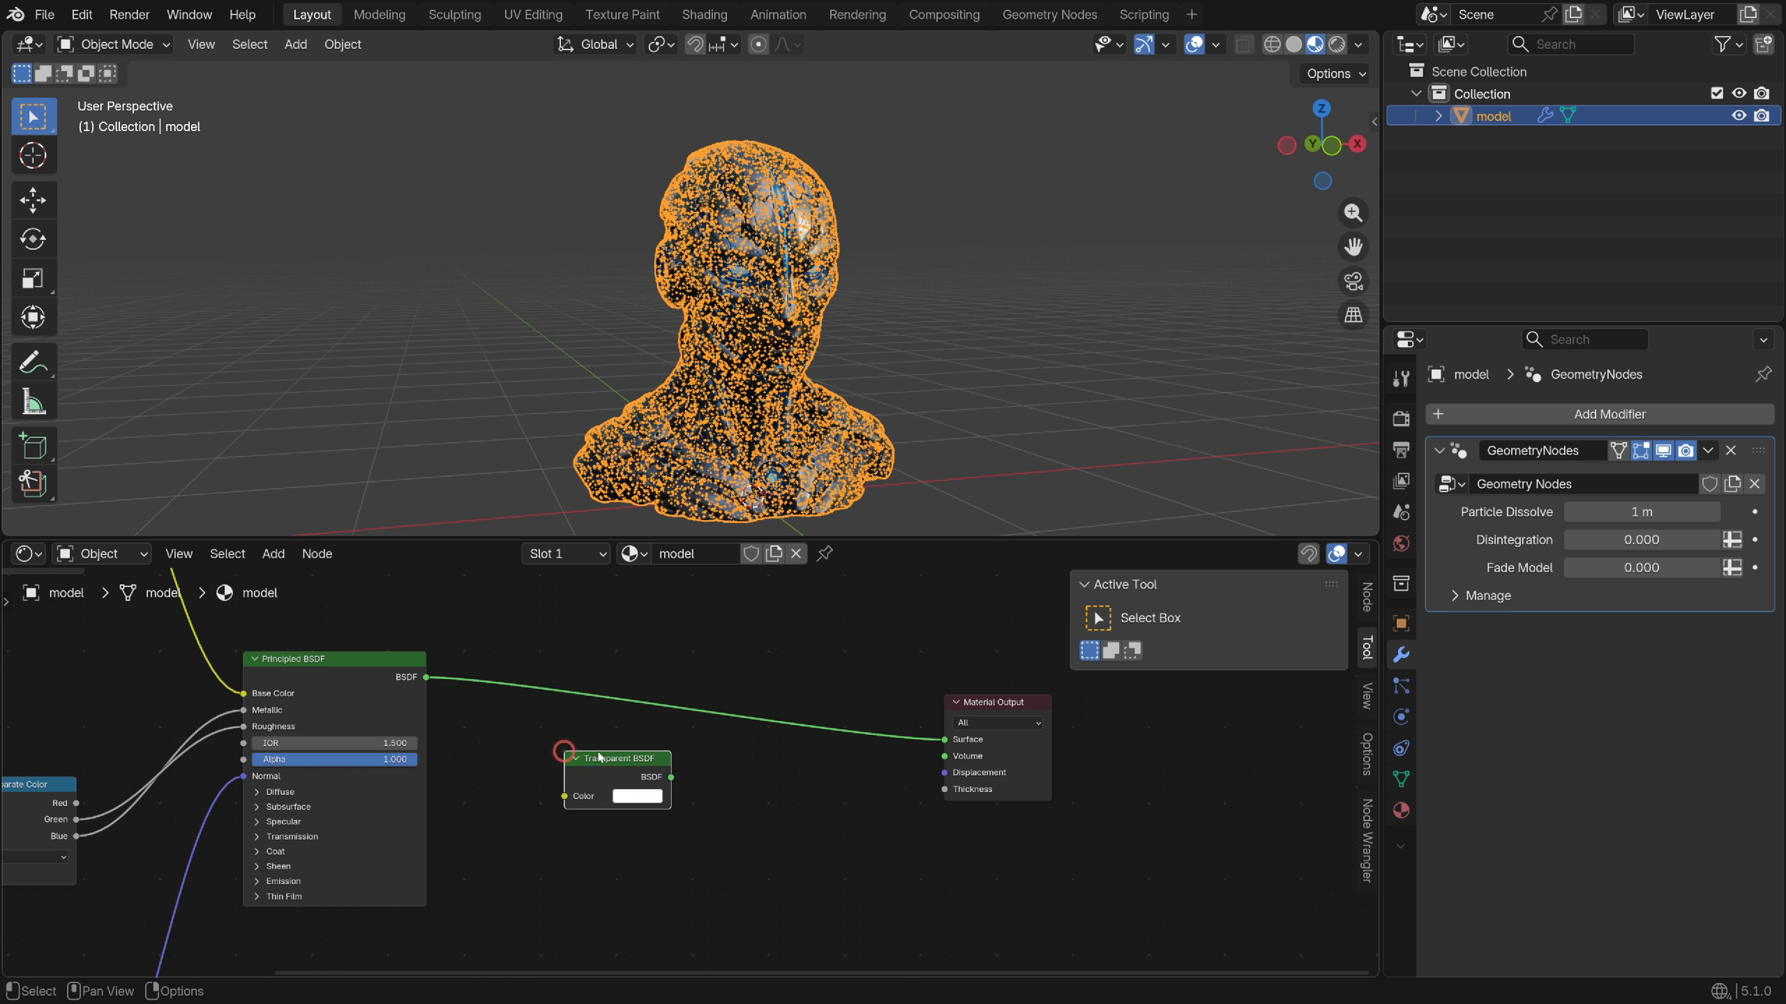
{"action": "left_click_drag", "start_coordinate": [567, 751], "coordinate": [529, 609]}
{"action": "scroll", "coordinate": [769, 668], "scroll_direction": "up", "scroll_amount": 2}
Insert a Mix Shader on the output link, combining Transparent and Principled BSDFs
{"action": "key", "text": "shift+a"}
{"action": "left_click", "coordinate": [776, 677]}
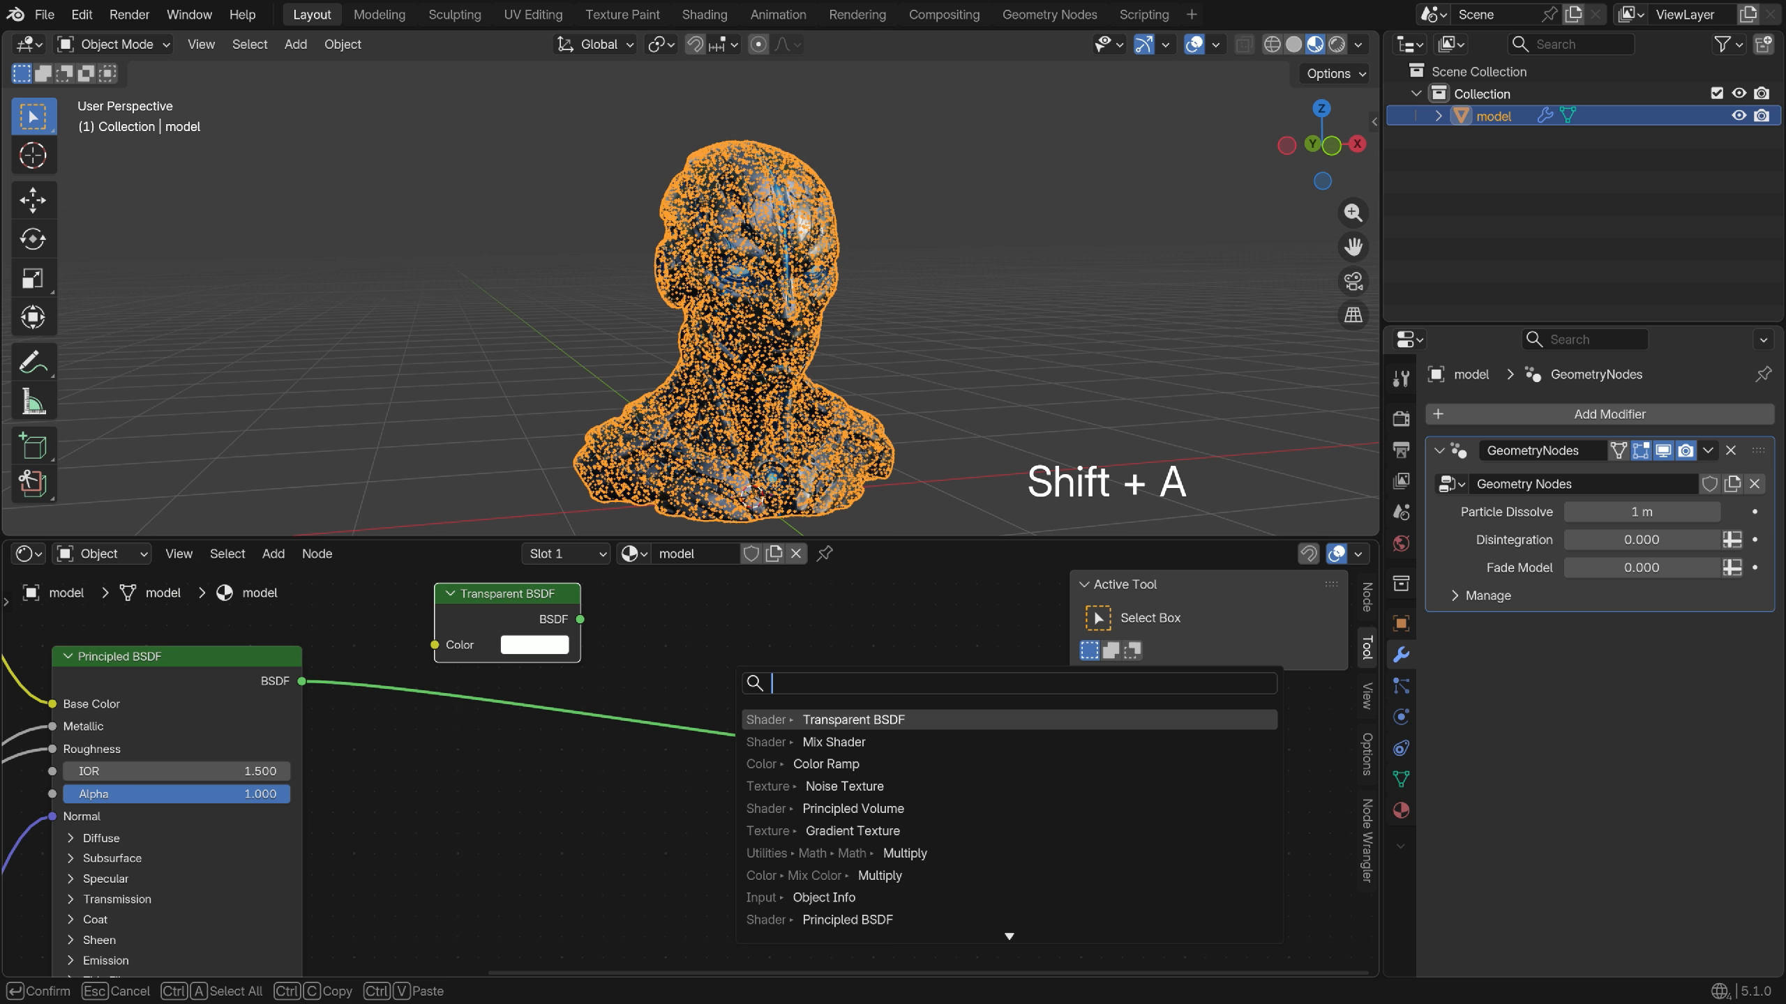
{"action": "type", "text": "mix sha"}
{"action": "key", "text": "Return"}
{"action": "left_click", "coordinate": [787, 651]}
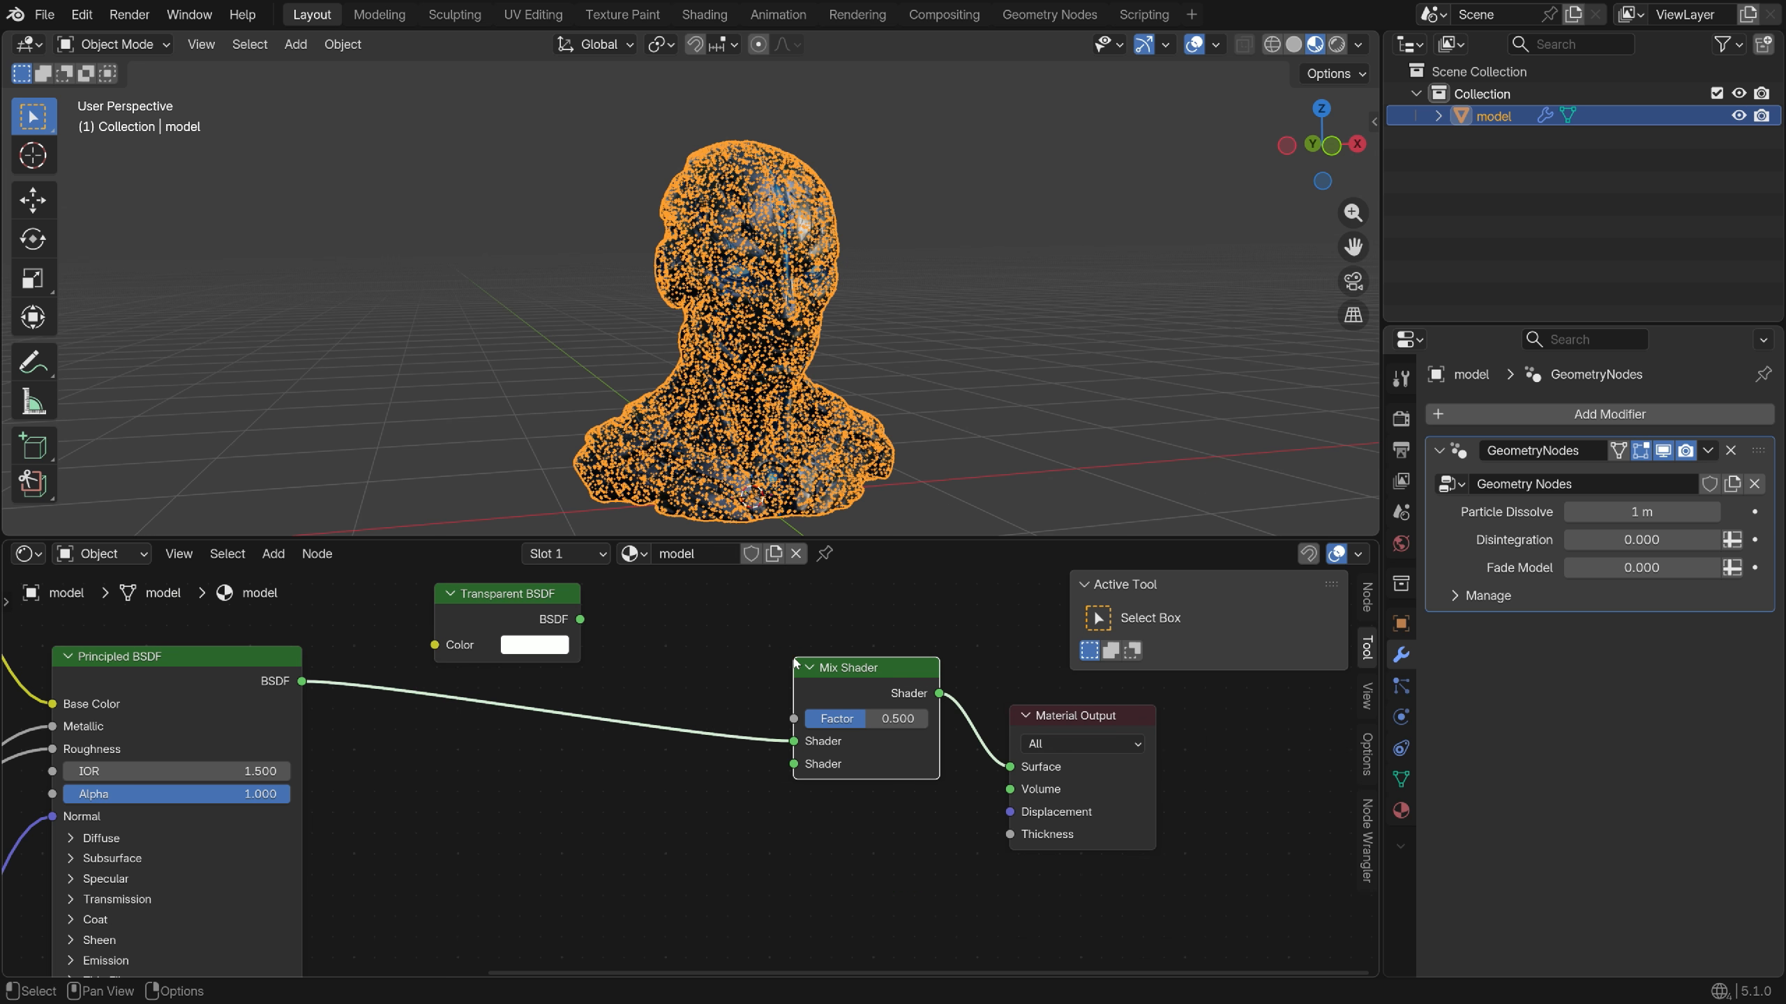
{"action": "mouse_move", "coordinate": [793, 741]}
{"action": "left_mouse_down"}
{"action": "mouse_move", "coordinate": [794, 767]}
{"action": "mouse_move", "coordinate": [793, 742]}
{"action": "left_mouse_up"}
{"action": "scroll", "coordinate": [851, 800], "scroll_direction": "down", "scroll_amount": 8}
{"action": "scroll", "coordinate": [761, 813], "scroll_direction": "up", "scroll_amount": 7}
Add an Attribute node named 'fade' driving the Mix Shader factor
{"action": "key", "text": "shift+a"}
{"action": "left_click", "coordinate": [637, 756]}
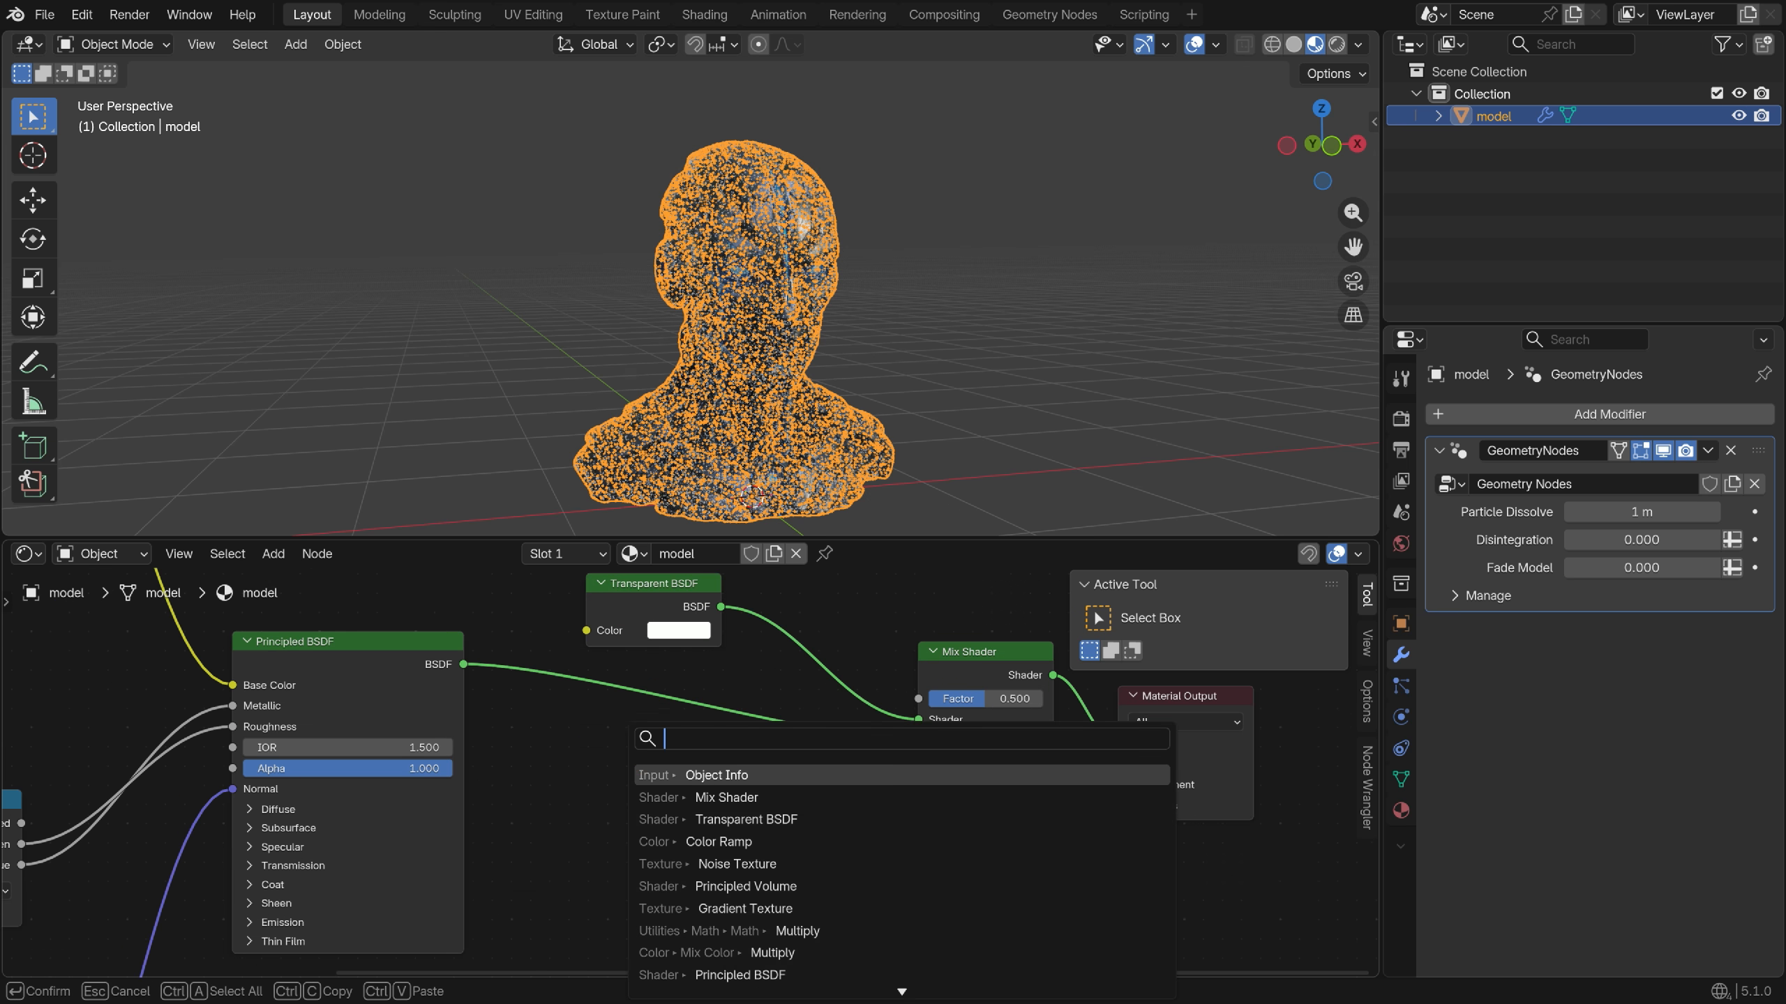
{"action": "type", "text": "attr"}
{"action": "left_click", "coordinate": [694, 776]}
{"action": "left_click", "coordinate": [653, 773]}
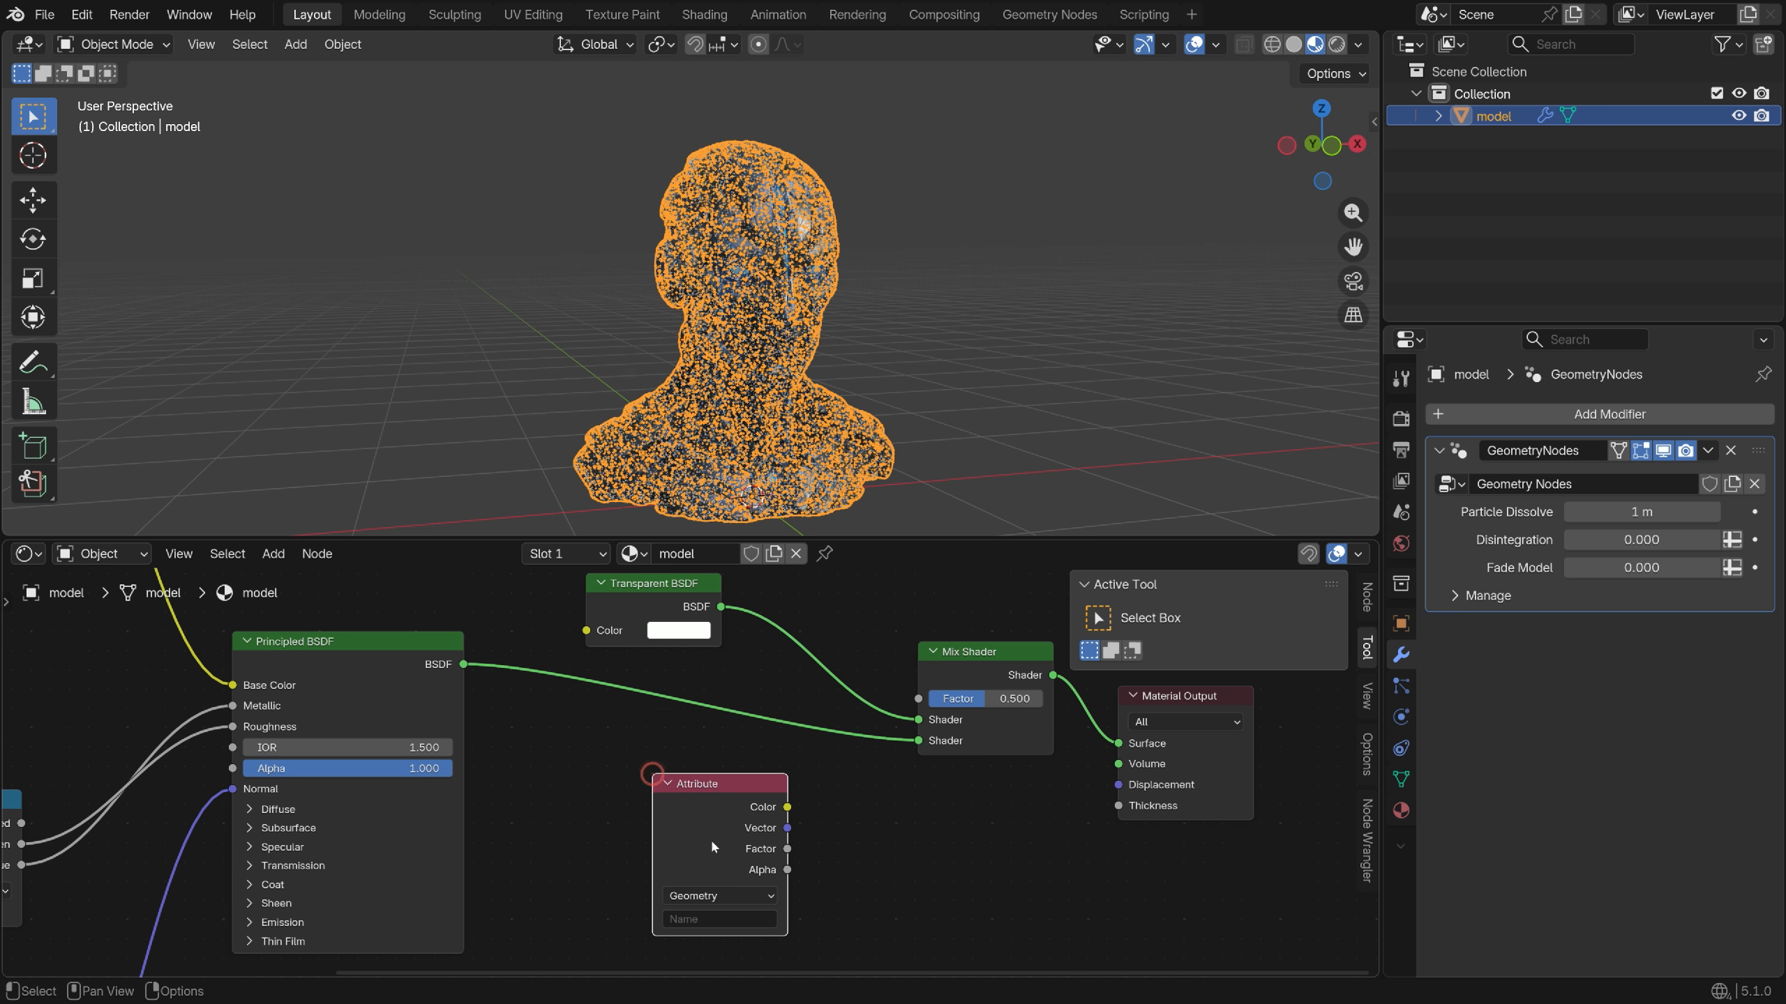
{"action": "scroll", "coordinate": [750, 927], "scroll_direction": "up", "scroll_amount": 1}
{"action": "left_click", "coordinate": [727, 923]}
{"action": "type", "text": "fade"}
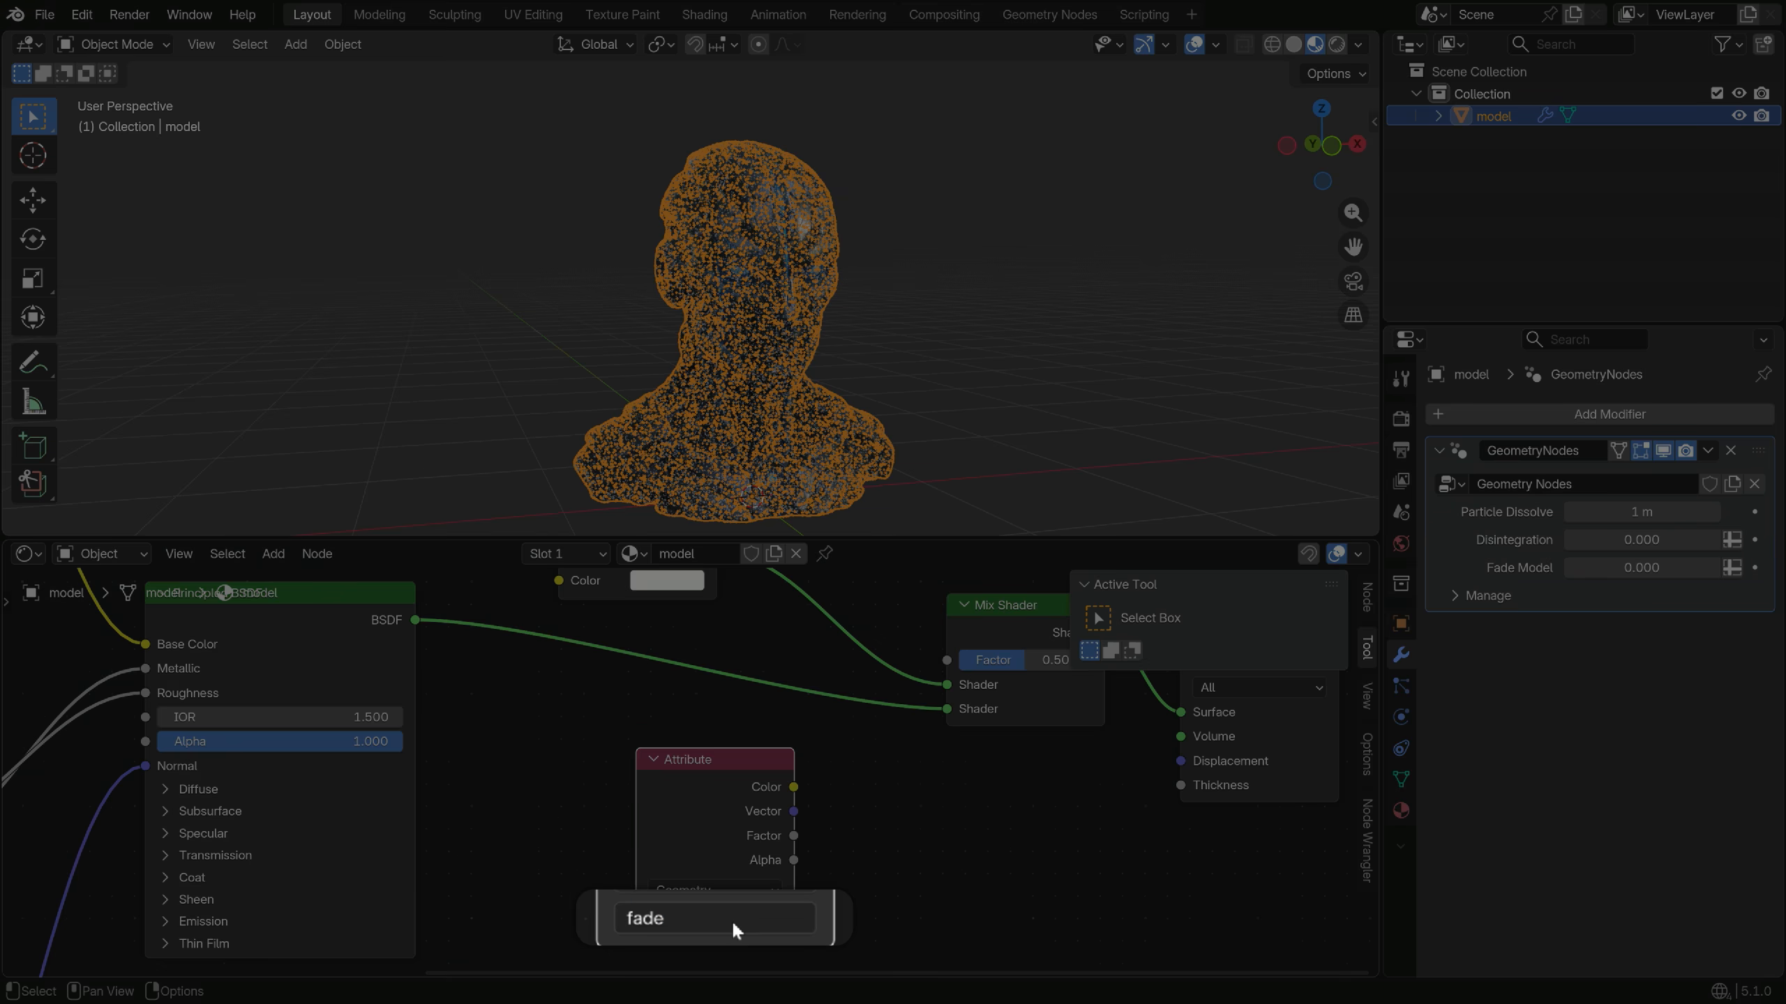
{"action": "key", "text": "Return"}
{"action": "left_click_drag", "start_coordinate": [793, 835], "coordinate": [947, 660]}
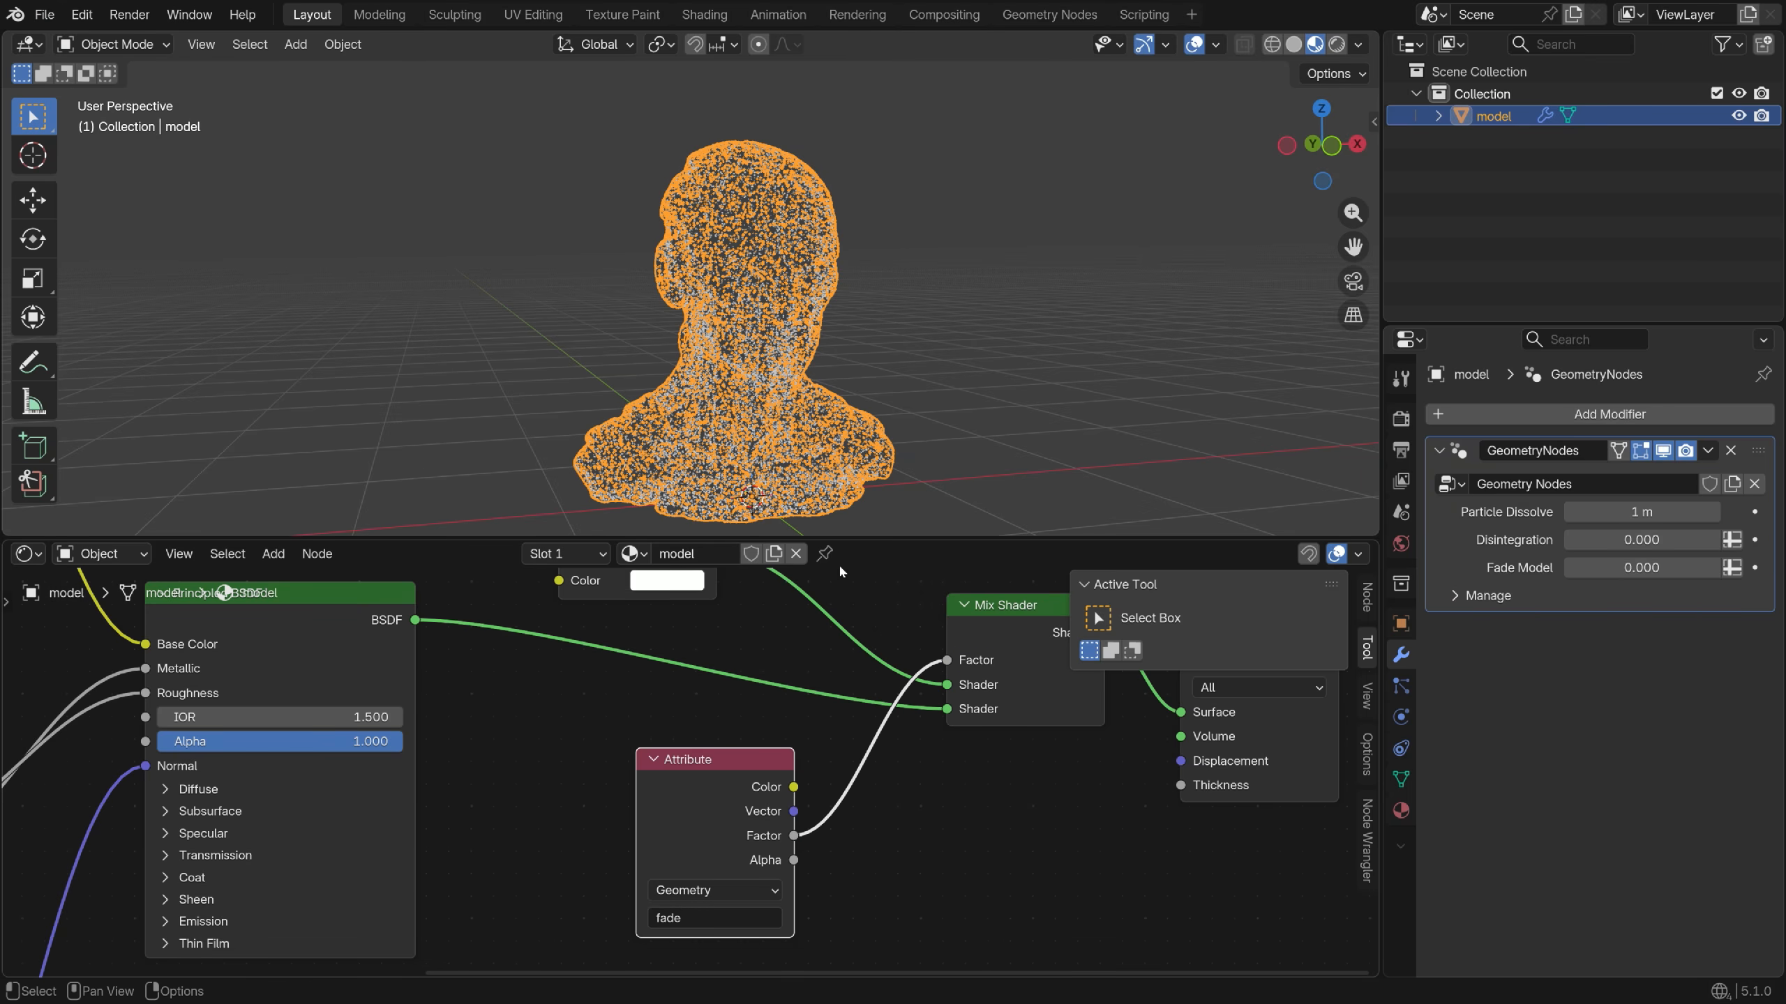
Set Fade Model to 1 and Particle Dissolve to 0 m to reveal the bust
{"action": "scroll", "coordinate": [914, 338], "scroll_direction": "up", "scroll_amount": 3}
{"action": "left_click", "coordinate": [952, 329]}
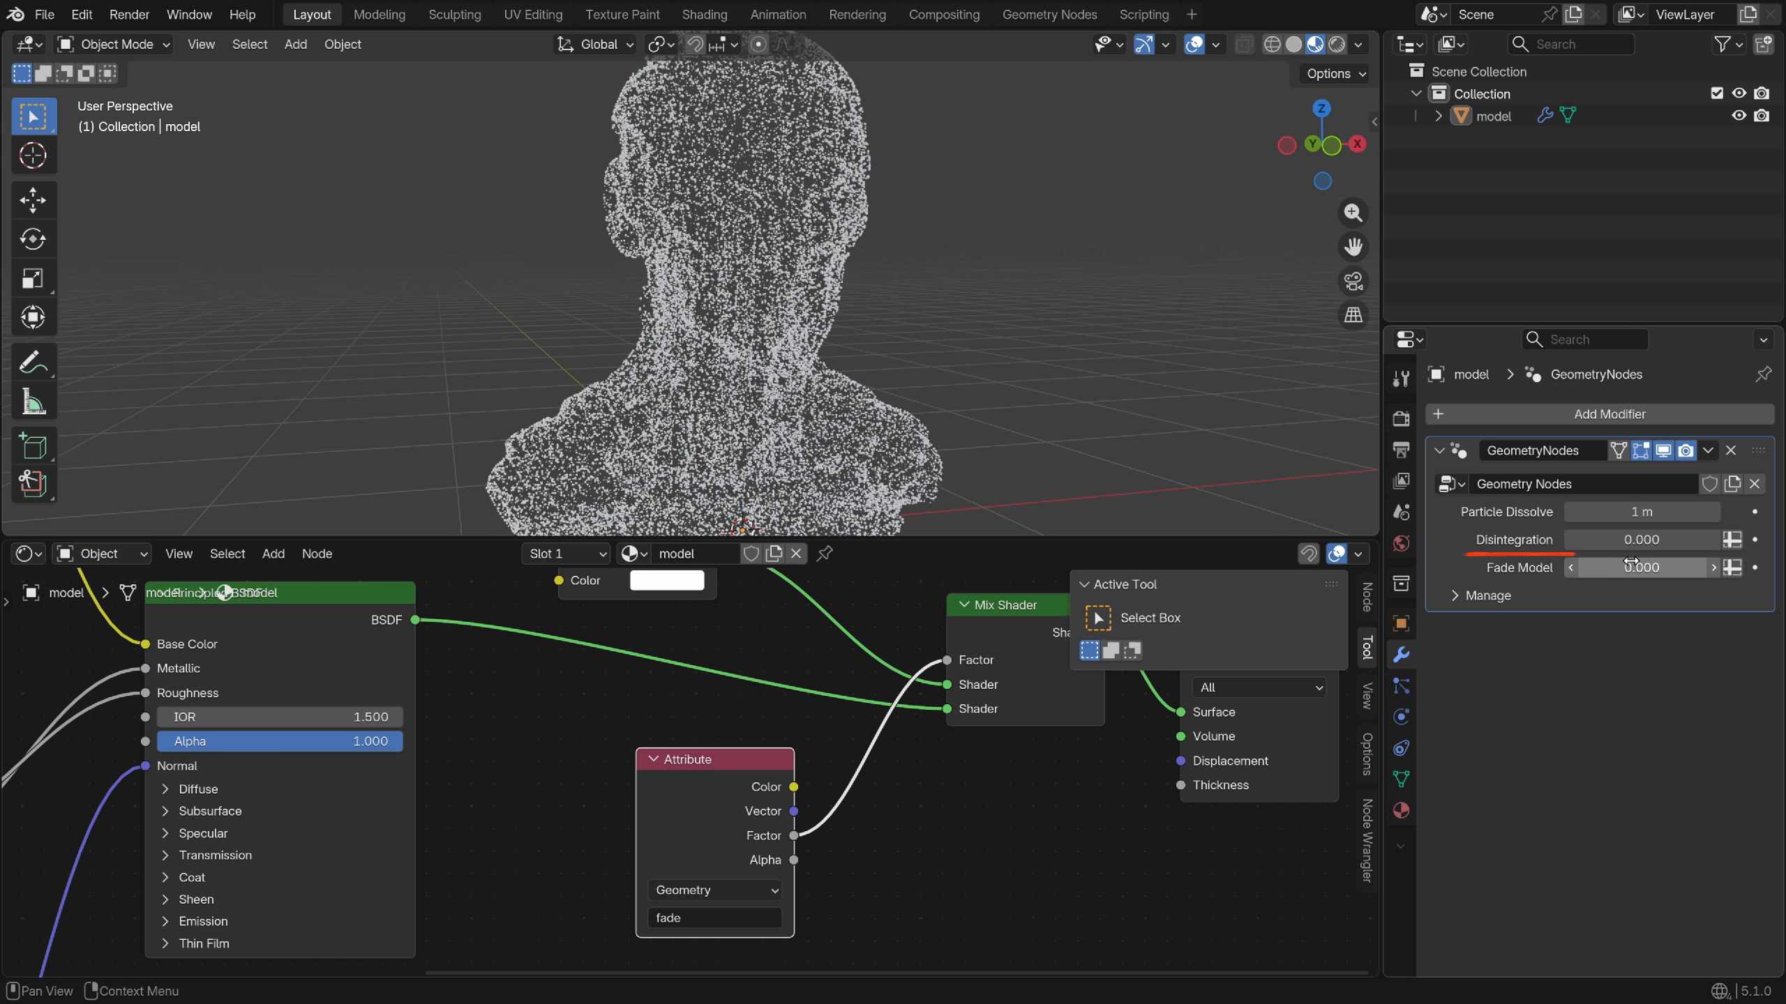
{"action": "left_click_drag", "start_coordinate": [1641, 567], "coordinate": [1736, 567]}
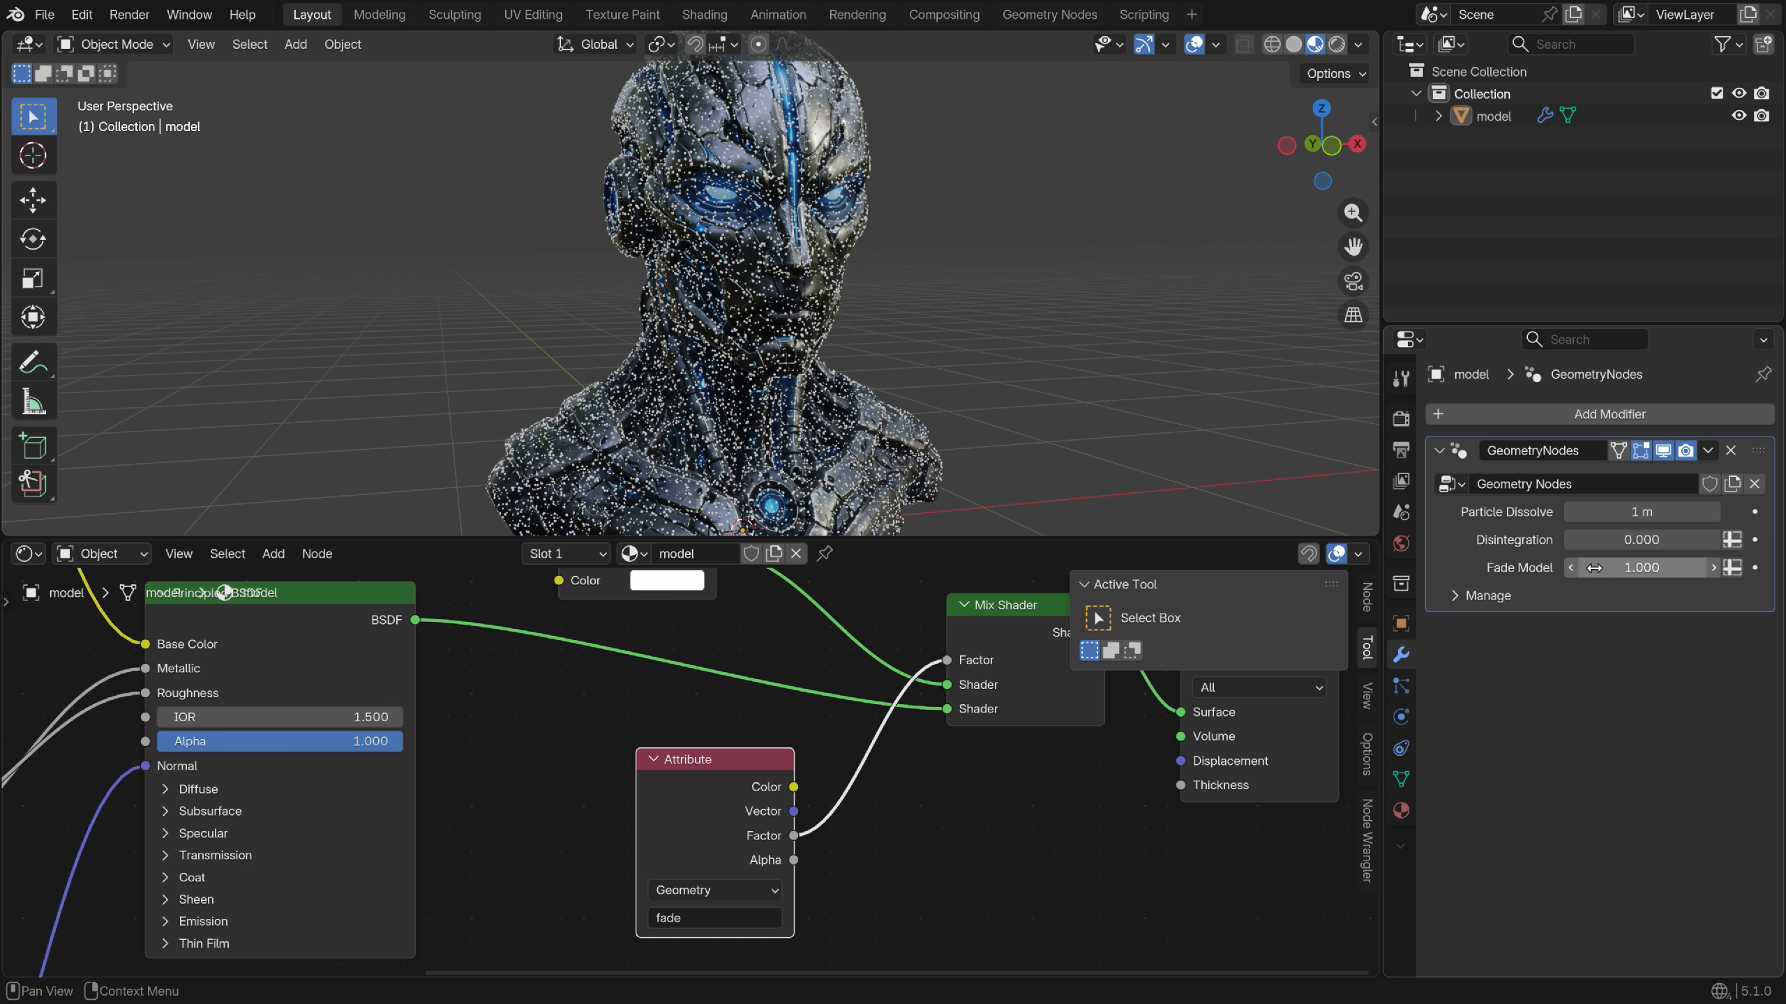
{"action": "left_click_drag", "start_coordinate": [1620, 512], "coordinate": [1532, 512]}
{"action": "scroll", "coordinate": [748, 770], "scroll_direction": "down", "scroll_amount": 2}
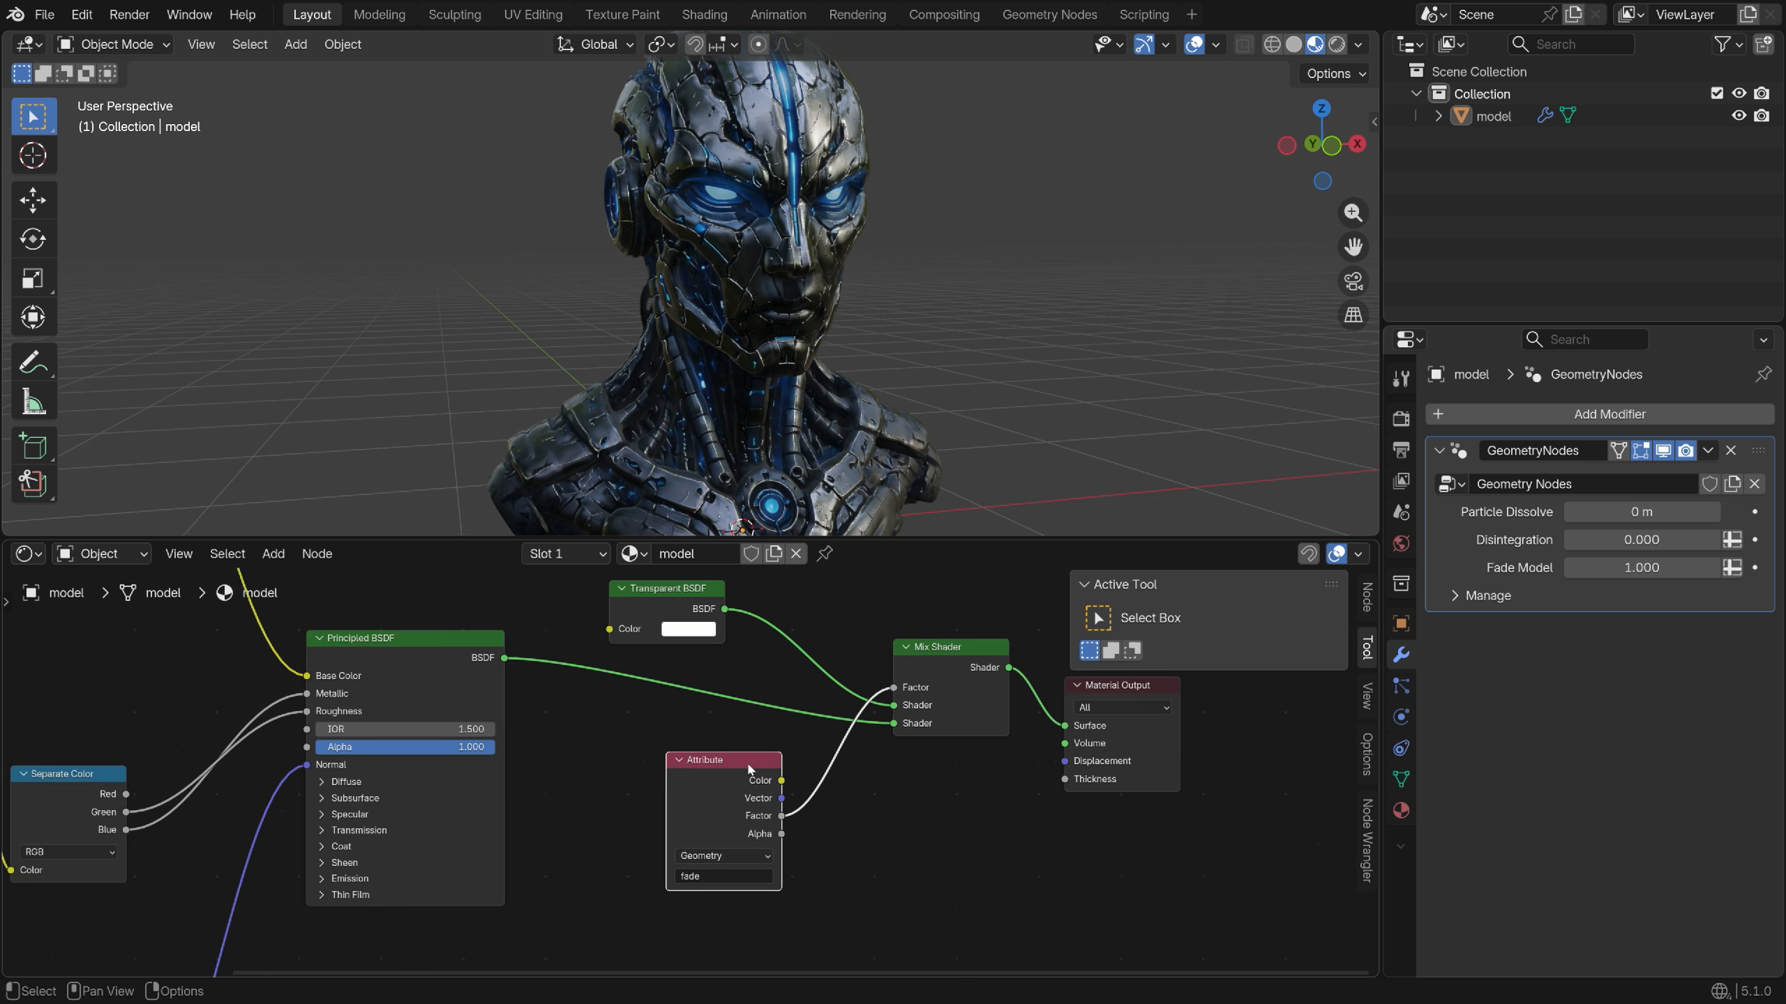
Add a Separate Color node fed by the BASE COLOR texture
{"action": "scroll", "coordinate": [748, 769], "scroll_direction": "down", "scroll_amount": 2}
{"action": "middle_click_drag", "start_coordinate": [612, 646], "coordinate": [649, 688]}
{"action": "key", "text": "shift+a"}
{"action": "type", "text": "sep"}
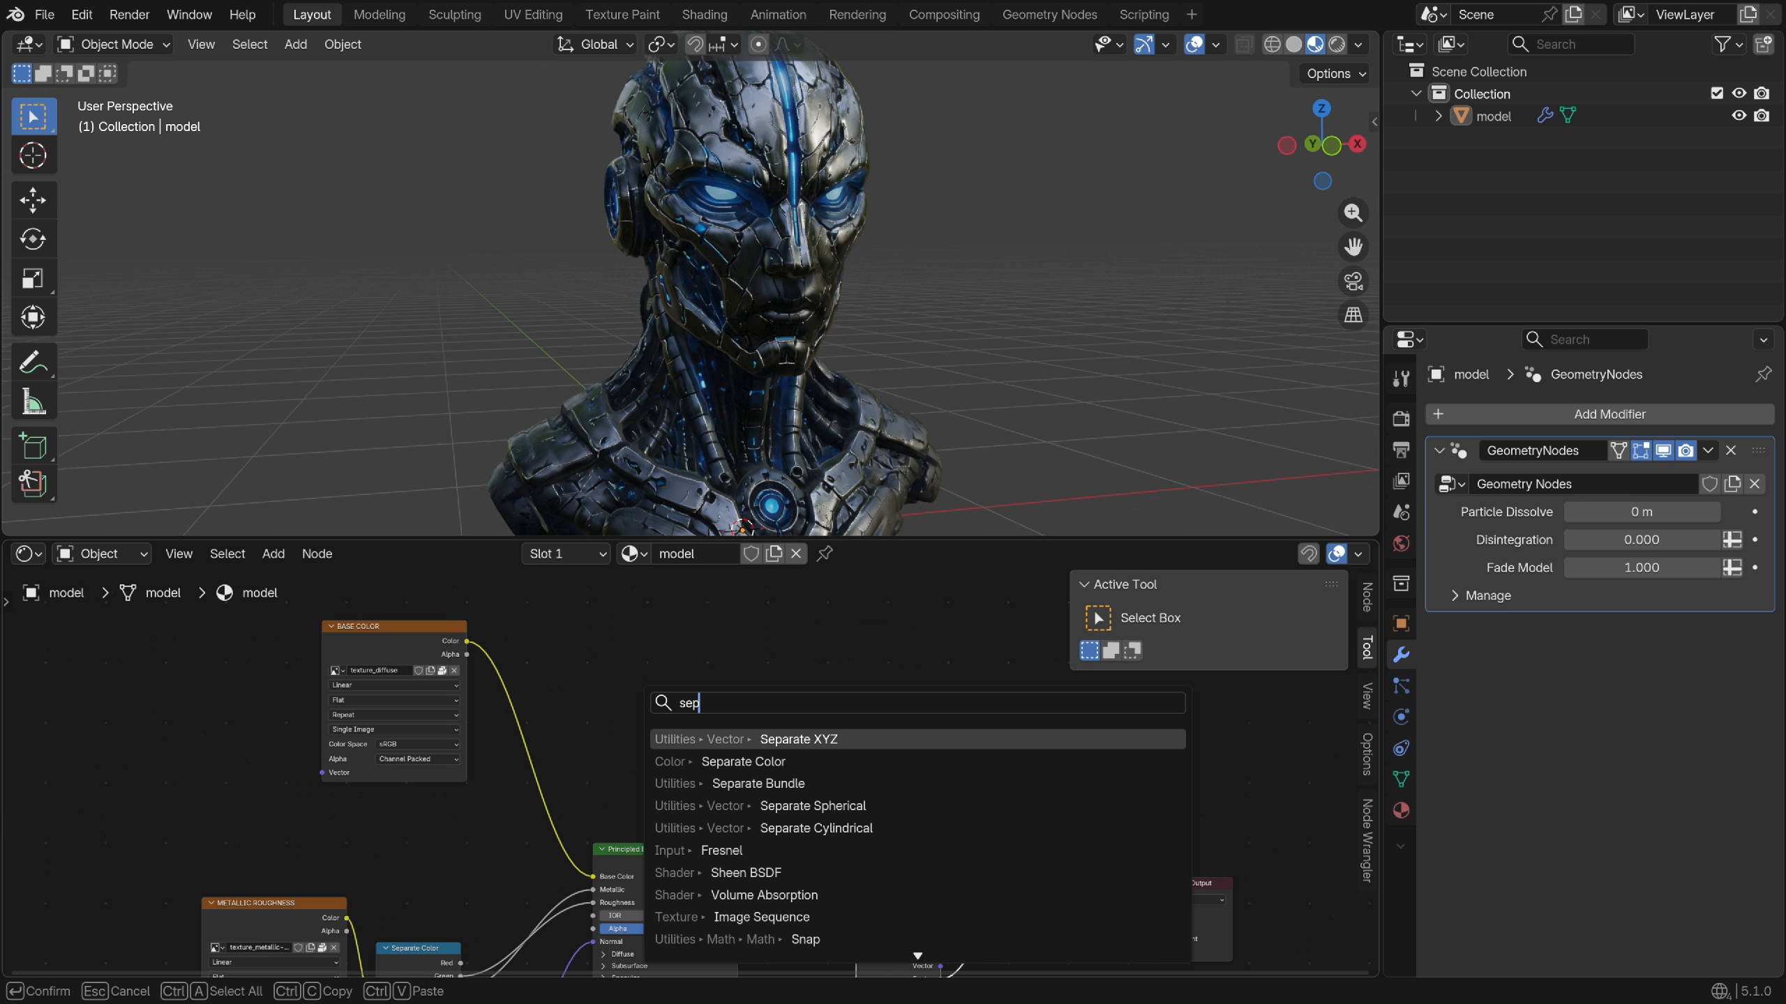
{"action": "type", "text": "arate col"}
{"action": "key", "text": "Return"}
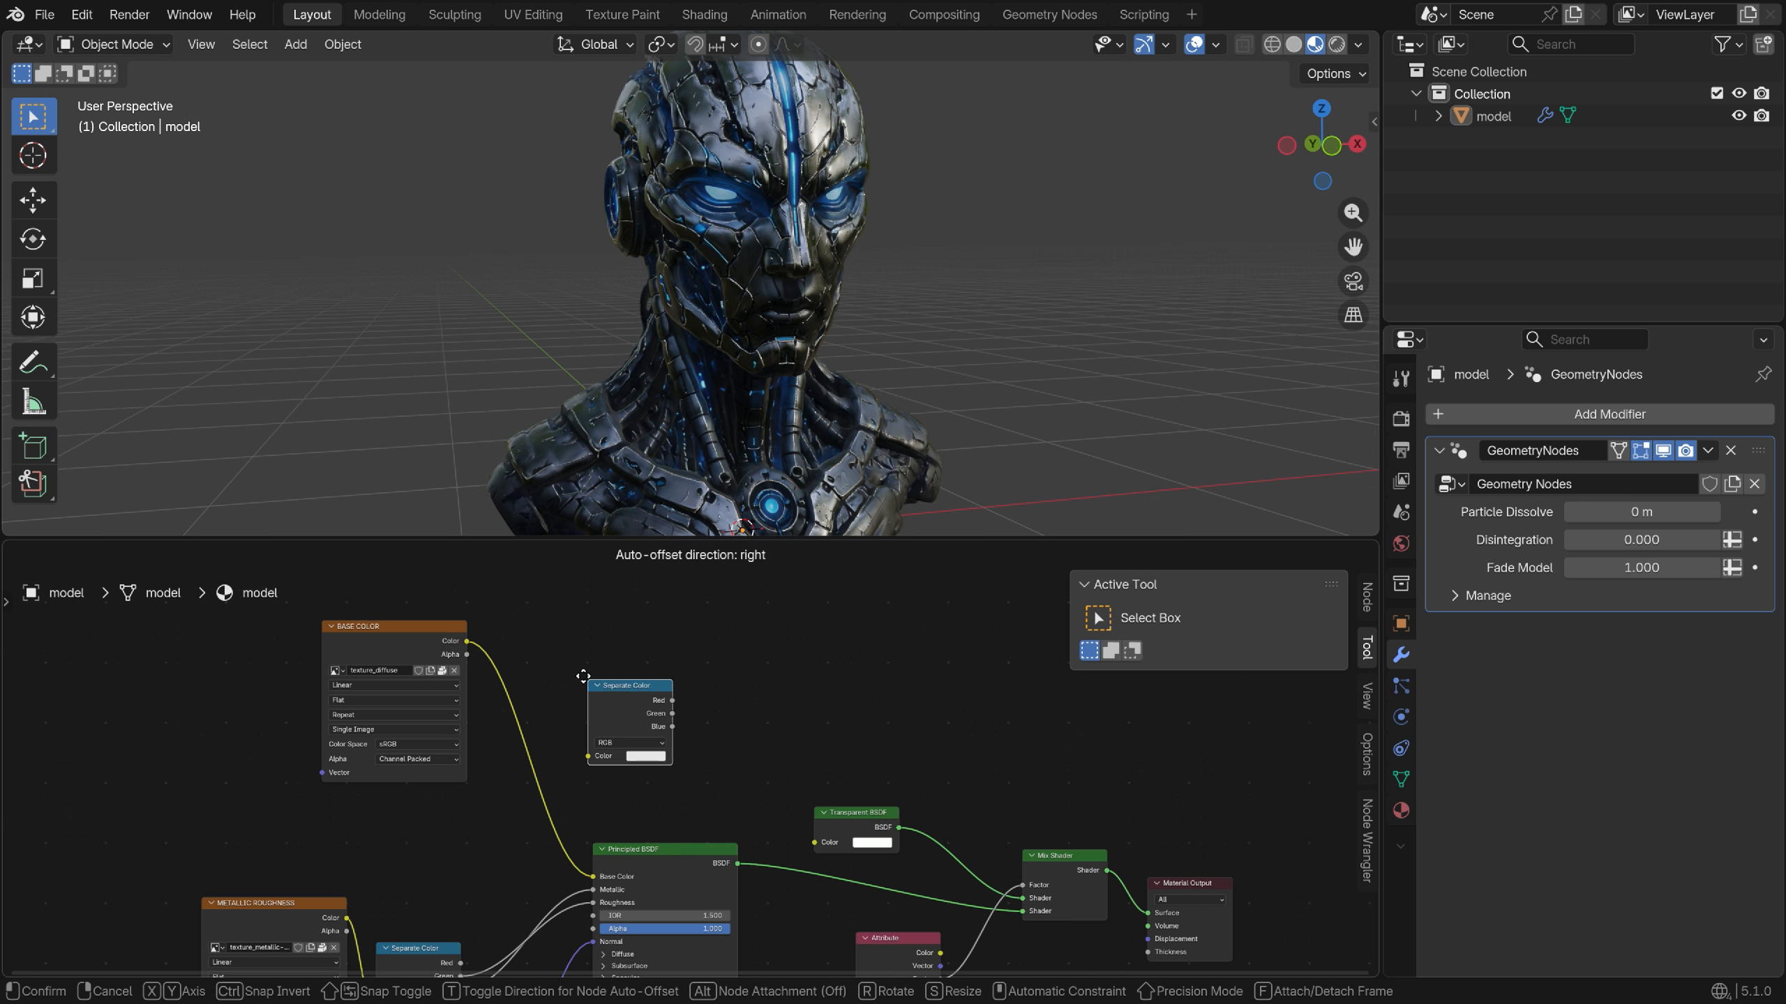
{"action": "left_click", "coordinate": [566, 674]}
{"action": "scroll", "coordinate": [567, 674], "scroll_direction": "up", "scroll_amount": 2}
{"action": "scroll", "coordinate": [567, 671], "scroll_direction": "up", "scroll_amount": 2}
{"action": "left_click_drag", "start_coordinate": [380, 616], "coordinate": [565, 793]}
{"action": "scroll", "coordinate": [578, 785], "scroll_direction": "down", "scroll_amount": 2}
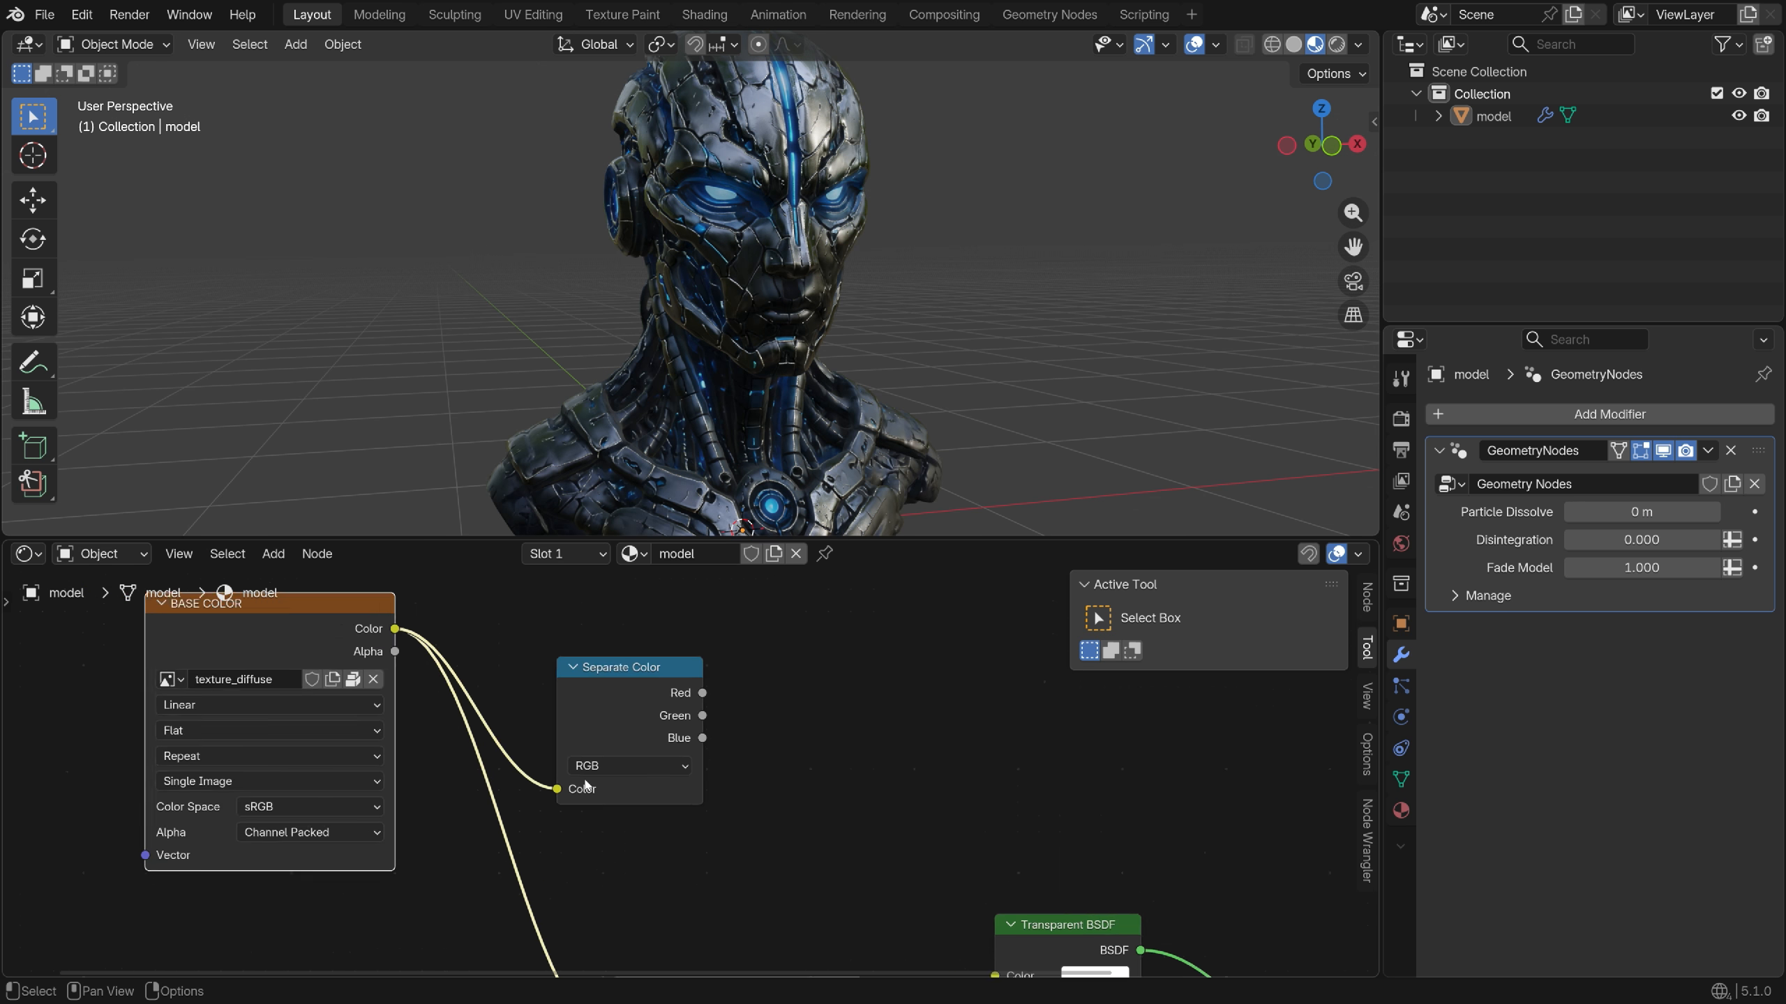
{"action": "middle_click_drag", "start_coordinate": [738, 759], "coordinate": [586, 785]}
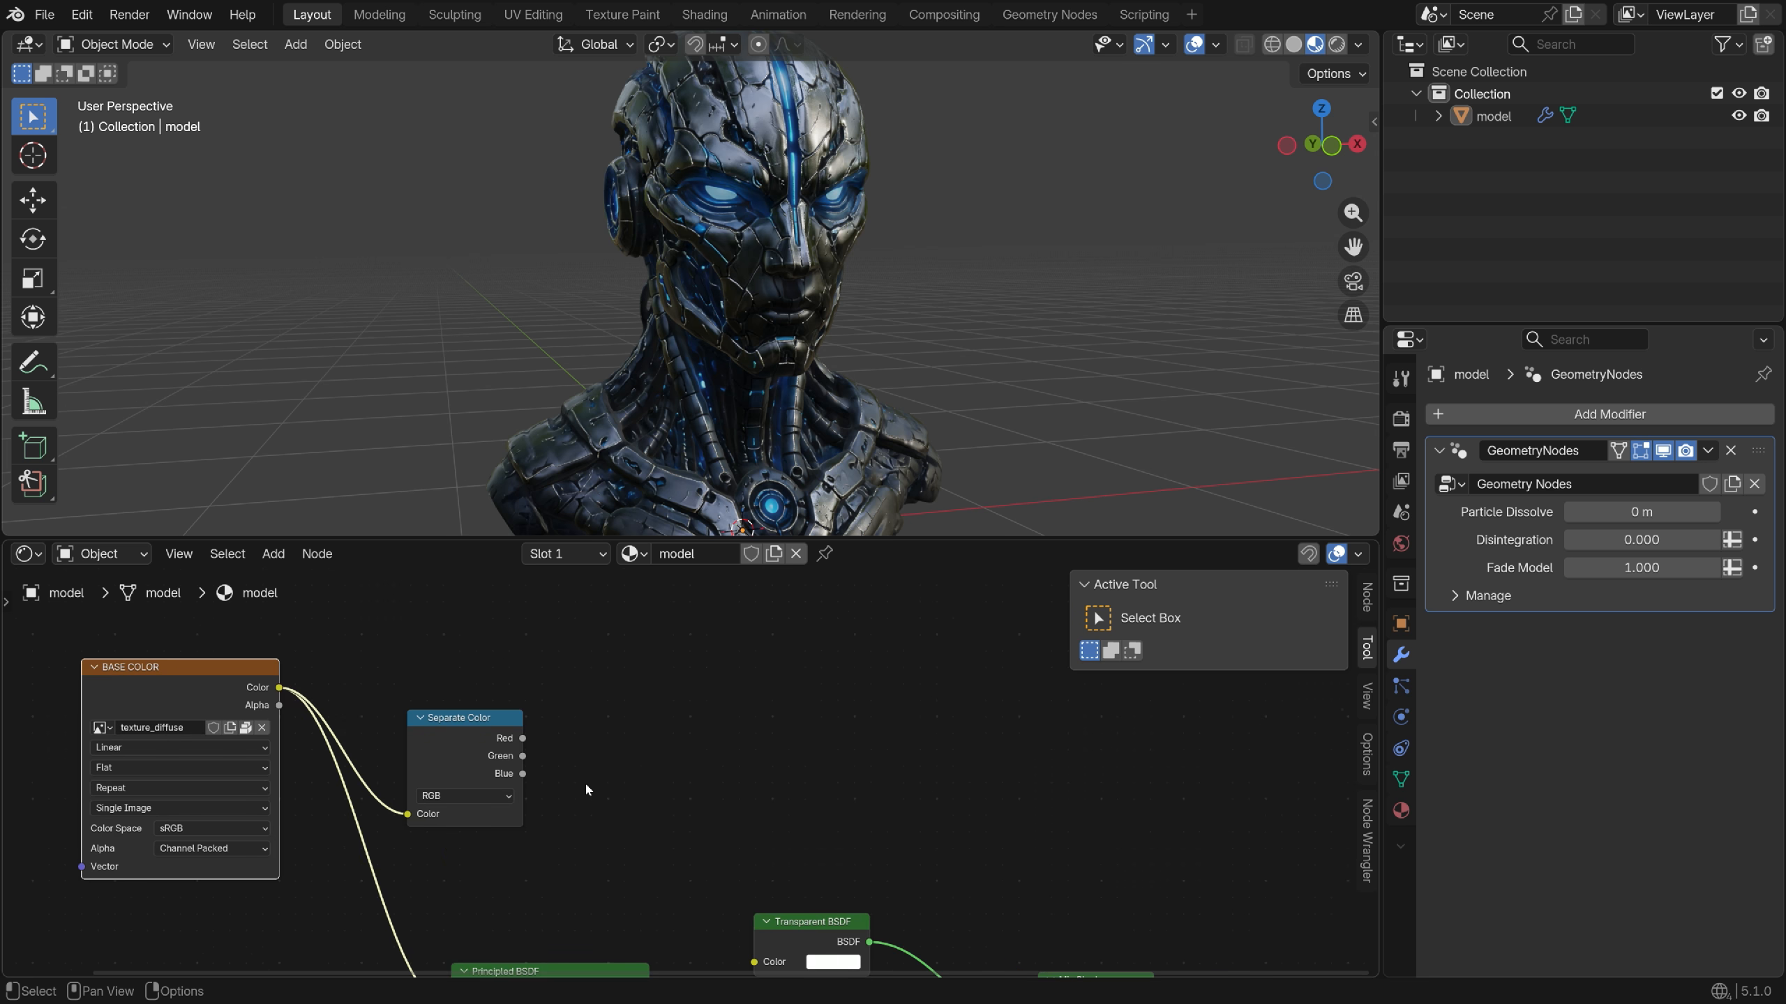
Add an Emission node with the Blue channel plugged into its Color
{"action": "key", "text": "shift+a"}
{"action": "type", "text": "emiss"}
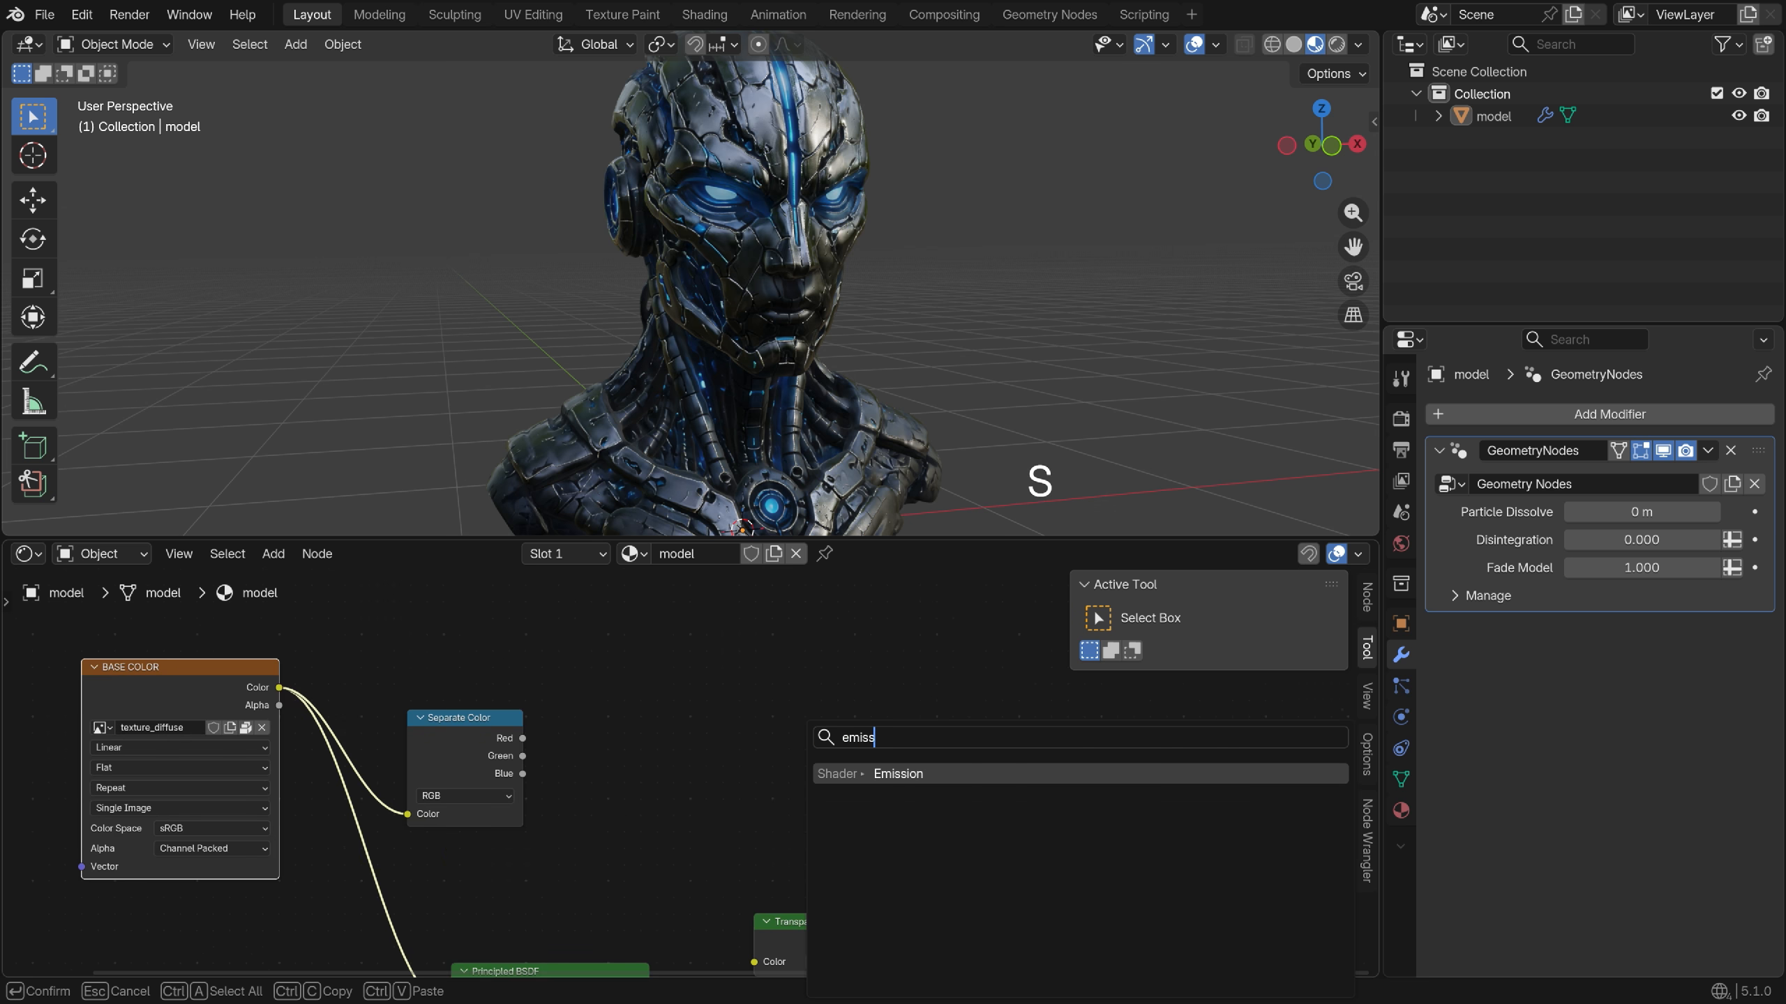
{"action": "type", "text": "ion"}
{"action": "key", "text": "Return"}
{"action": "left_click", "coordinate": [710, 738]}
{"action": "scroll", "coordinate": [668, 778], "scroll_direction": "up", "scroll_amount": 2}
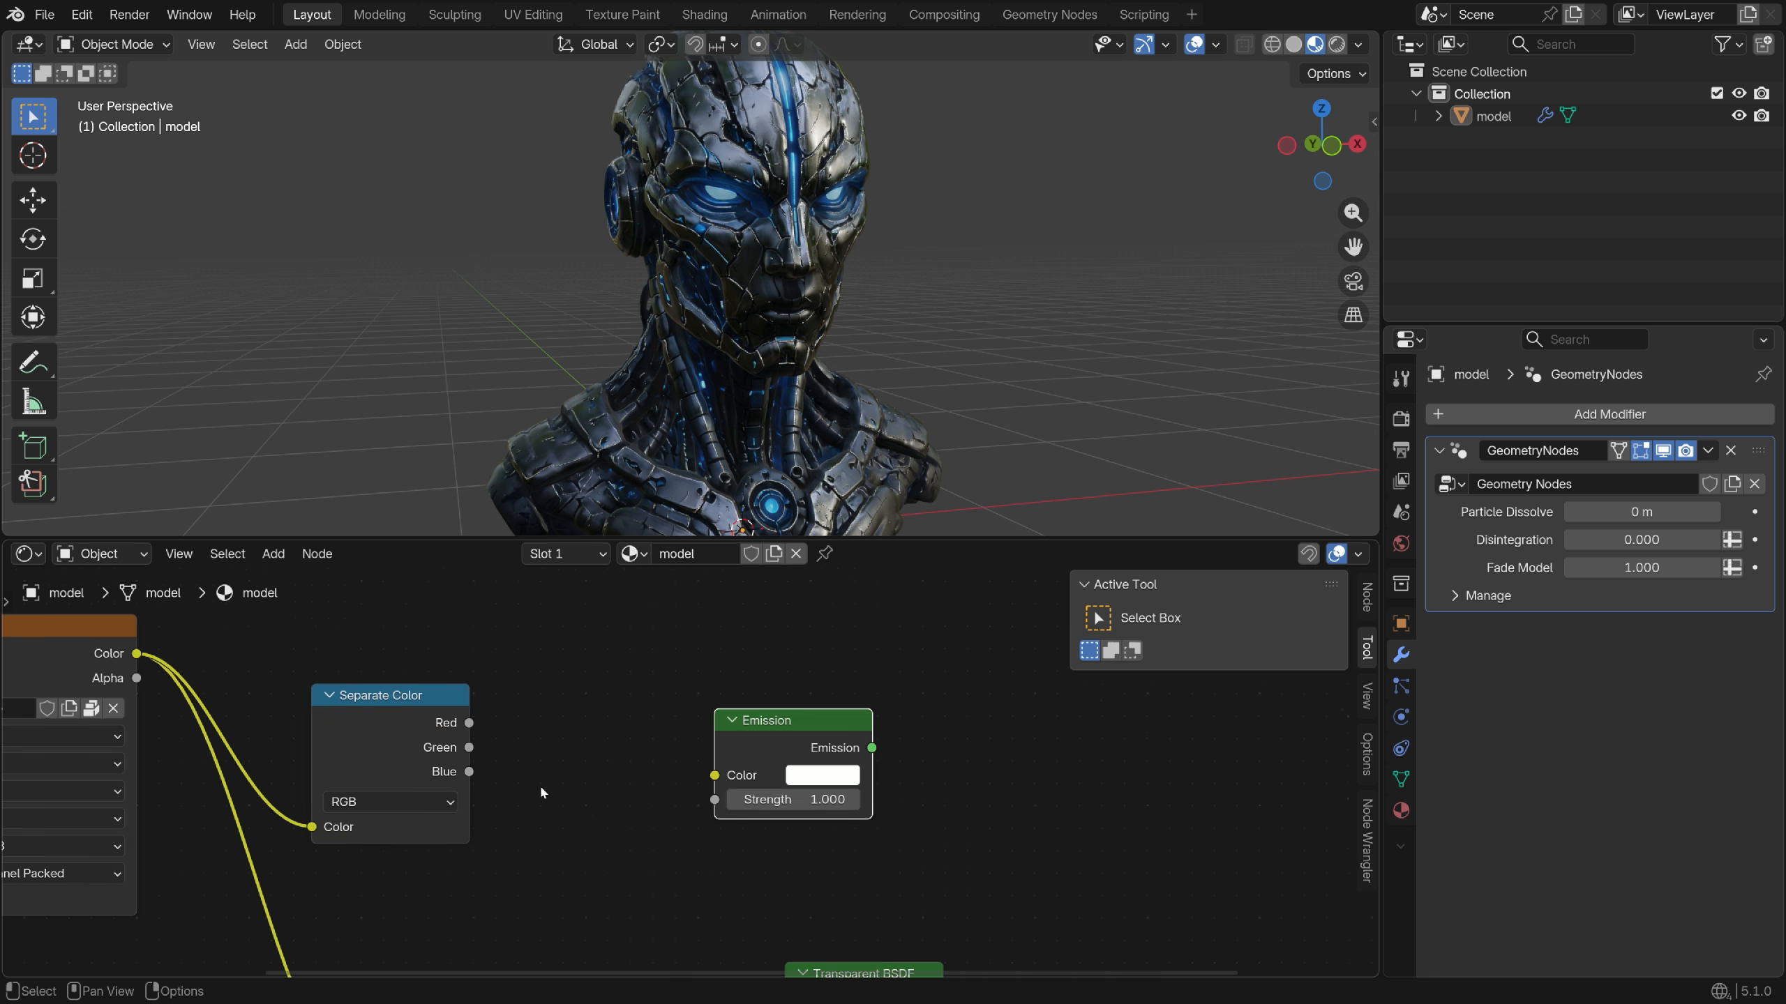
{"action": "left_click_drag", "start_coordinate": [469, 771], "coordinate": [715, 776]}
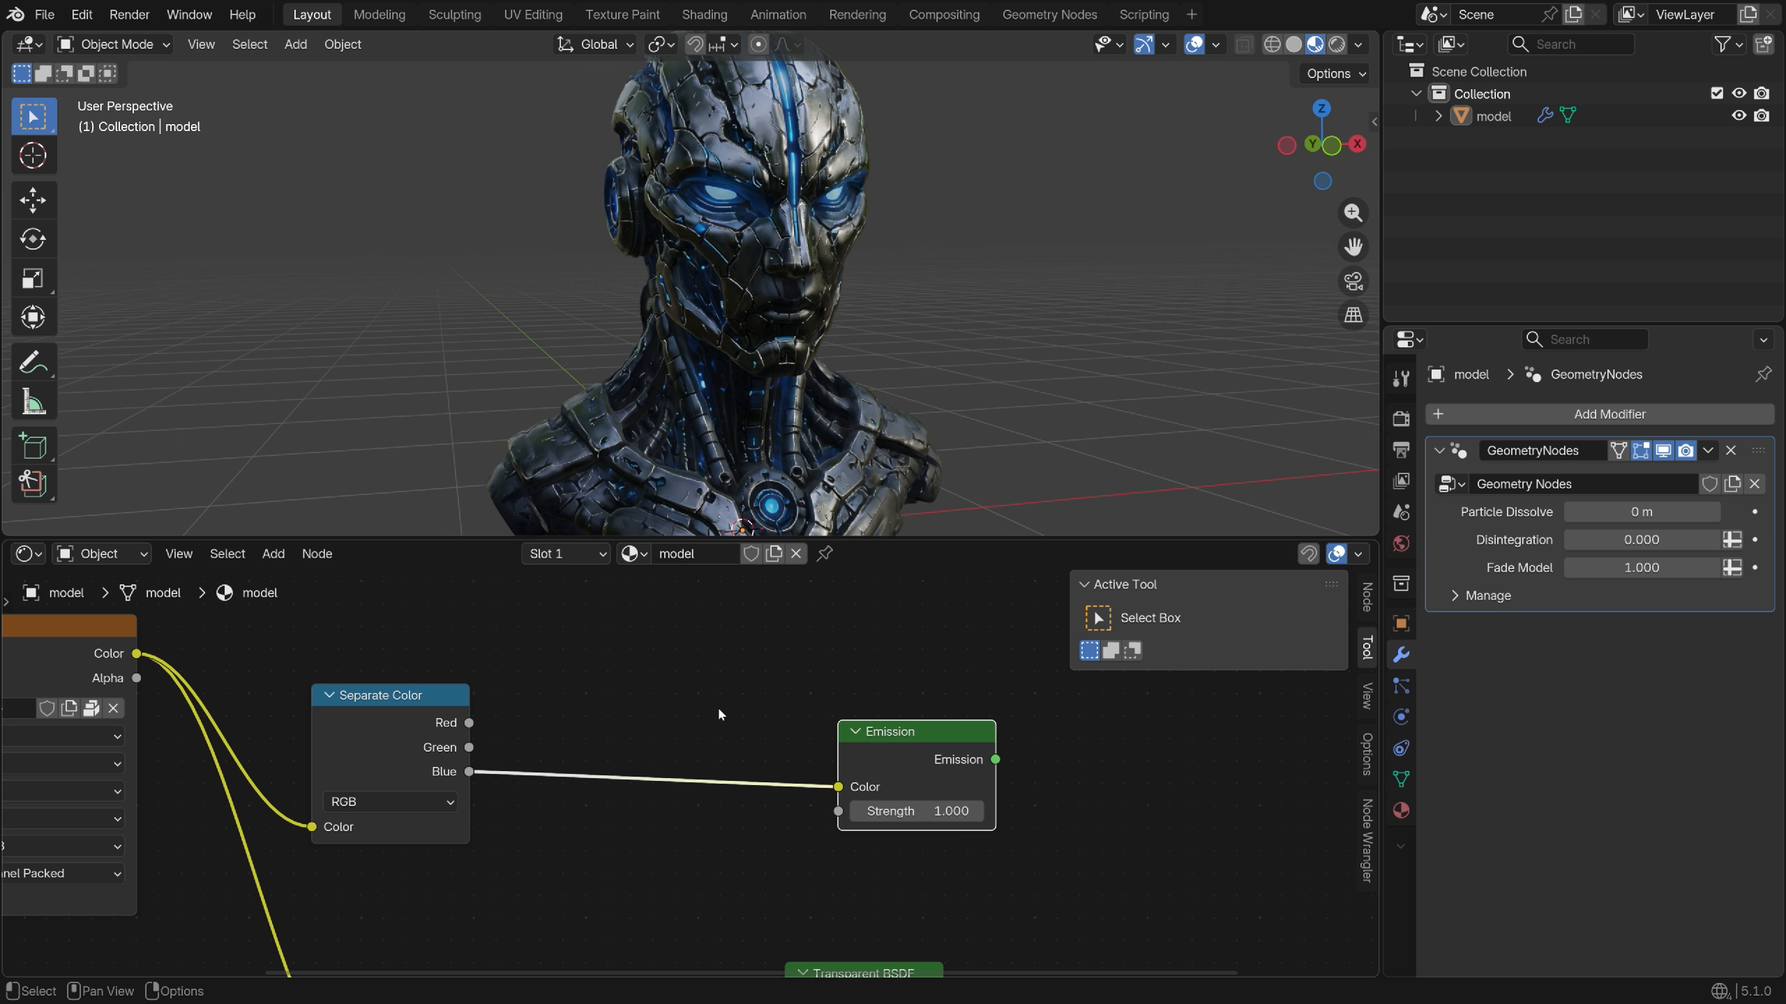
Insert a Color Ramp between Blue and Emission, making its white stop saturated blue
{"action": "key", "text": "shift+a"}
{"action": "type", "text": "color ramp"}
{"action": "key", "text": "Return"}
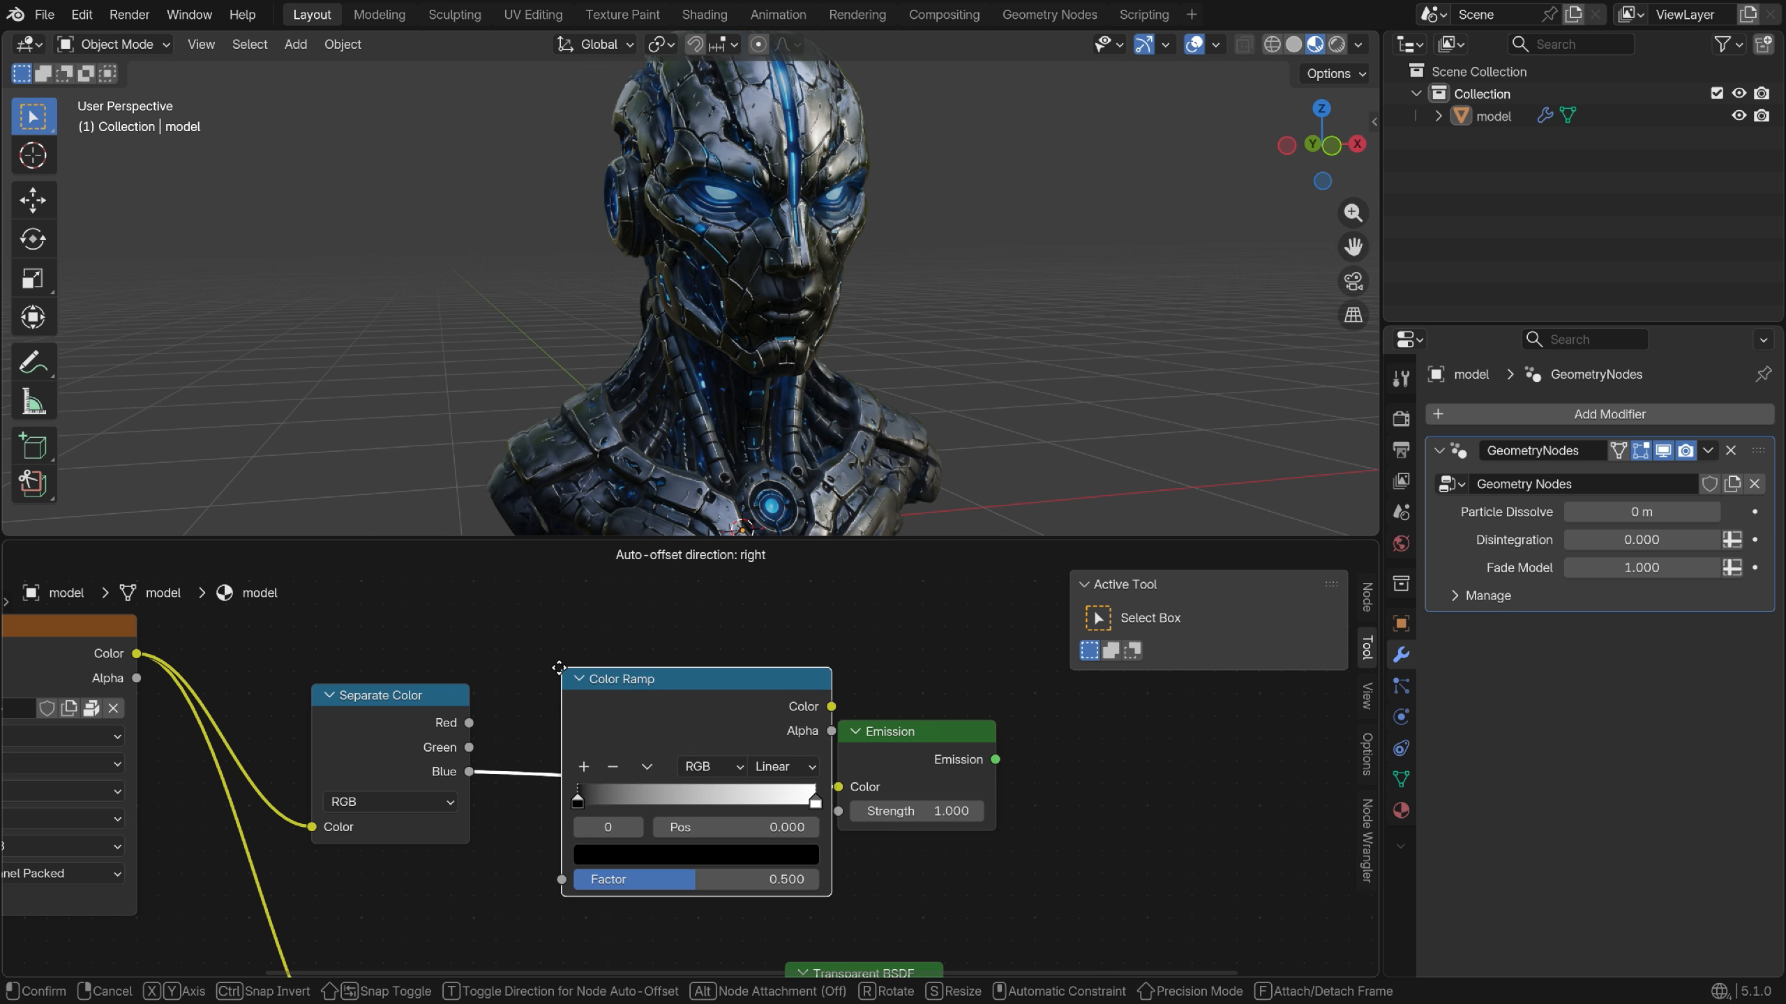
{"action": "left_click", "coordinate": [751, 866]}
{"action": "scroll", "coordinate": [755, 871], "scroll_direction": "up", "scroll_amount": 1}
{"action": "left_click", "coordinate": [754, 870]}
{"action": "left_click_drag", "start_coordinate": [598, 471], "coordinate": [686, 410]}
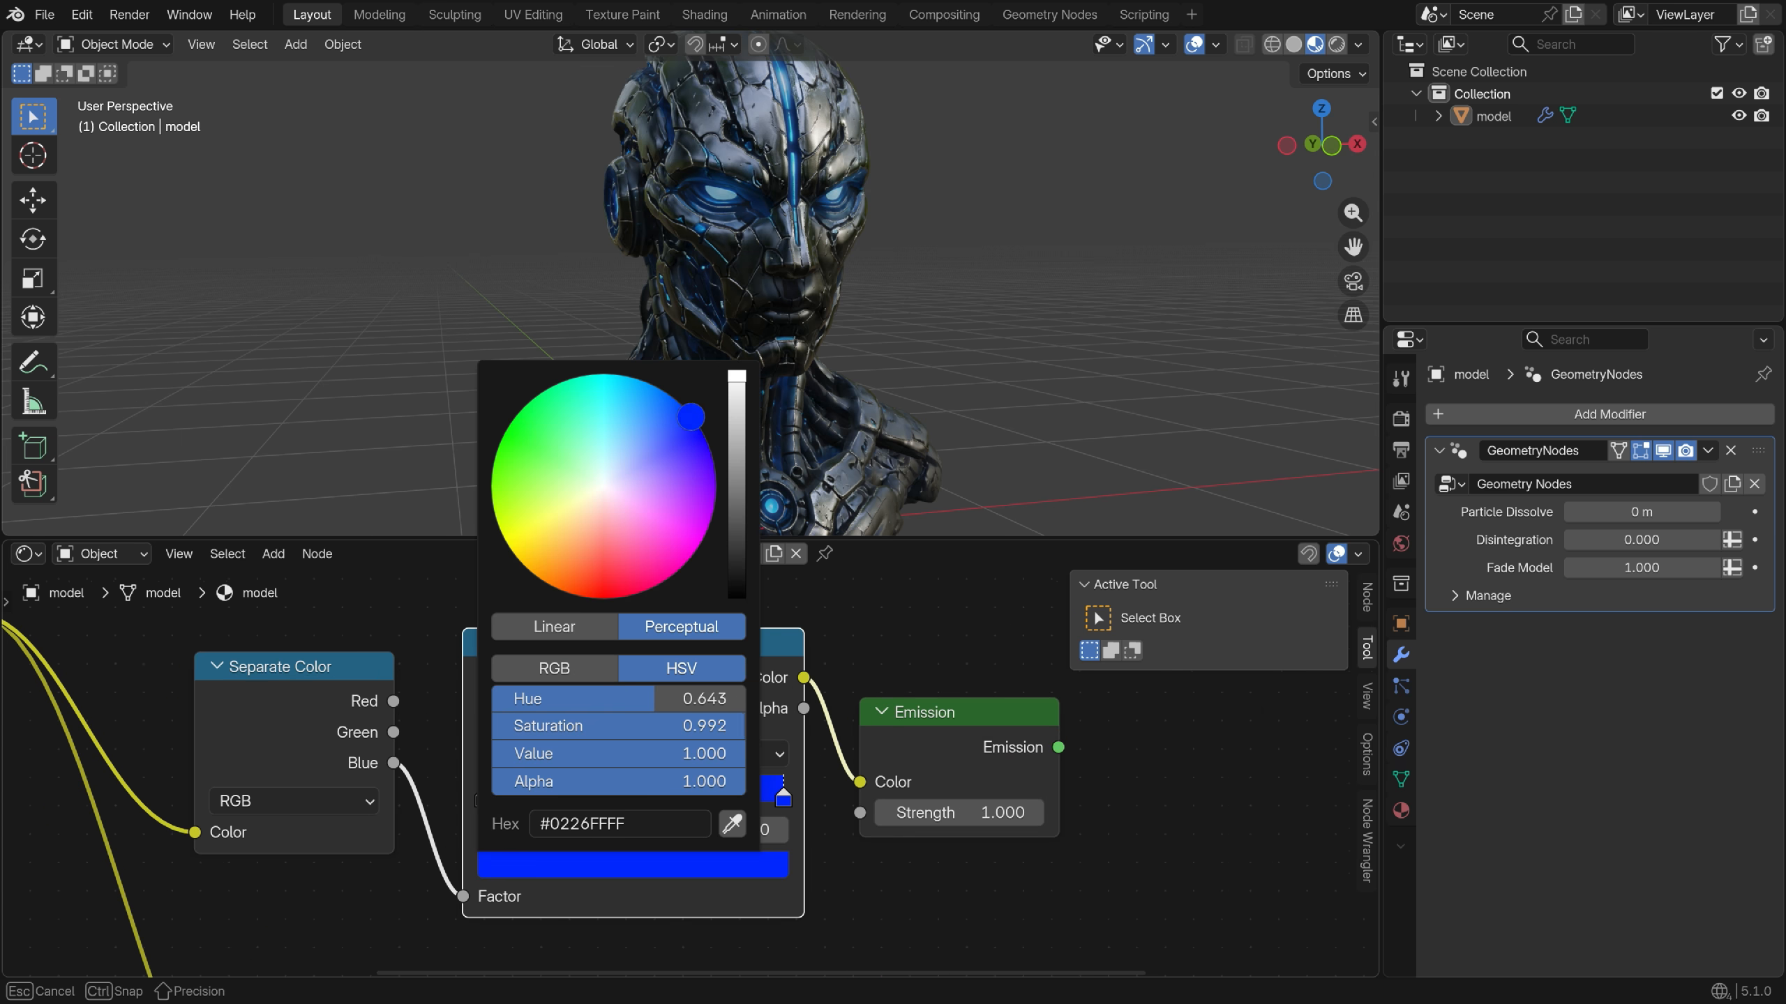
Connect Emission to the Material Output and move the ramp's black stop to 0.448
{"action": "left_click_drag", "start_coordinate": [483, 797], "coordinate": [502, 798]}
{"action": "scroll", "coordinate": [502, 797], "scroll_direction": "down", "scroll_amount": 2}
{"action": "left_click_drag", "start_coordinate": [980, 745], "coordinate": [1075, 960]}
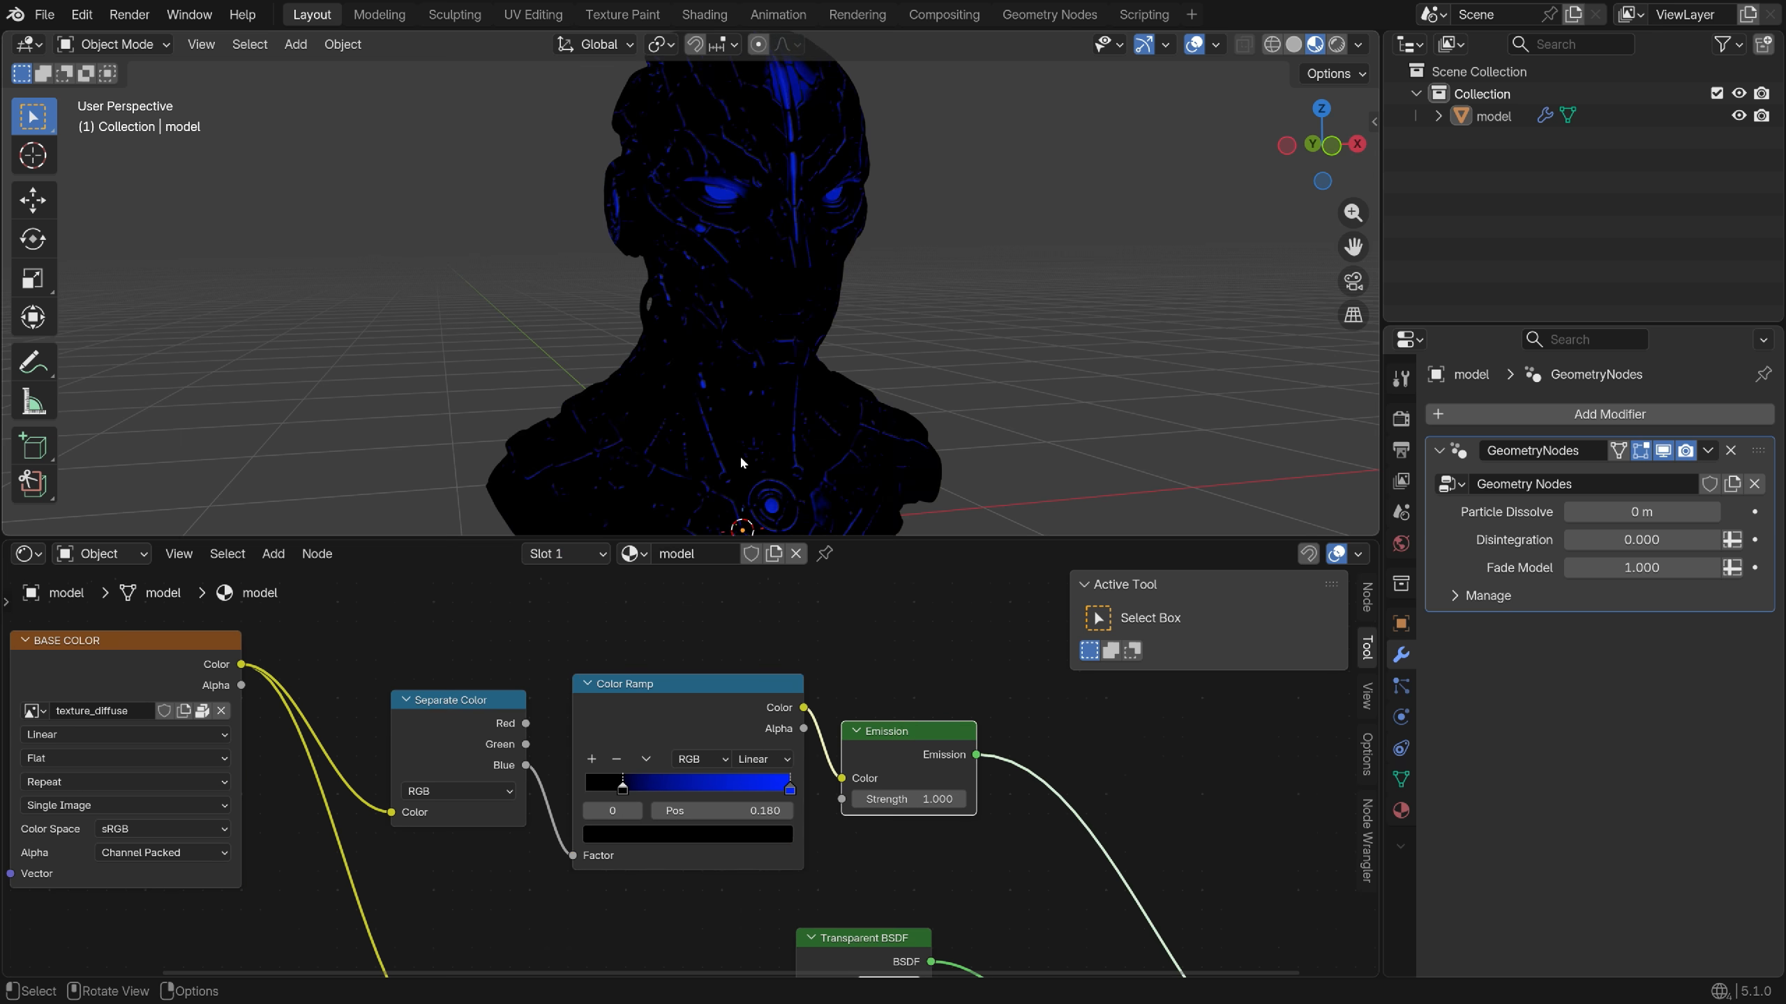
{"action": "scroll", "coordinate": [703, 794], "scroll_direction": "up", "scroll_amount": 2}
{"action": "left_click_drag", "start_coordinate": [622, 799], "coordinate": [719, 808]}
{"action": "scroll", "coordinate": [737, 325], "scroll_direction": "down", "scroll_amount": 2}
{"action": "middle_click_drag", "start_coordinate": [736, 325], "coordinate": [703, 310]}
{"action": "scroll", "coordinate": [809, 269], "scroll_direction": "up", "scroll_amount": 7}
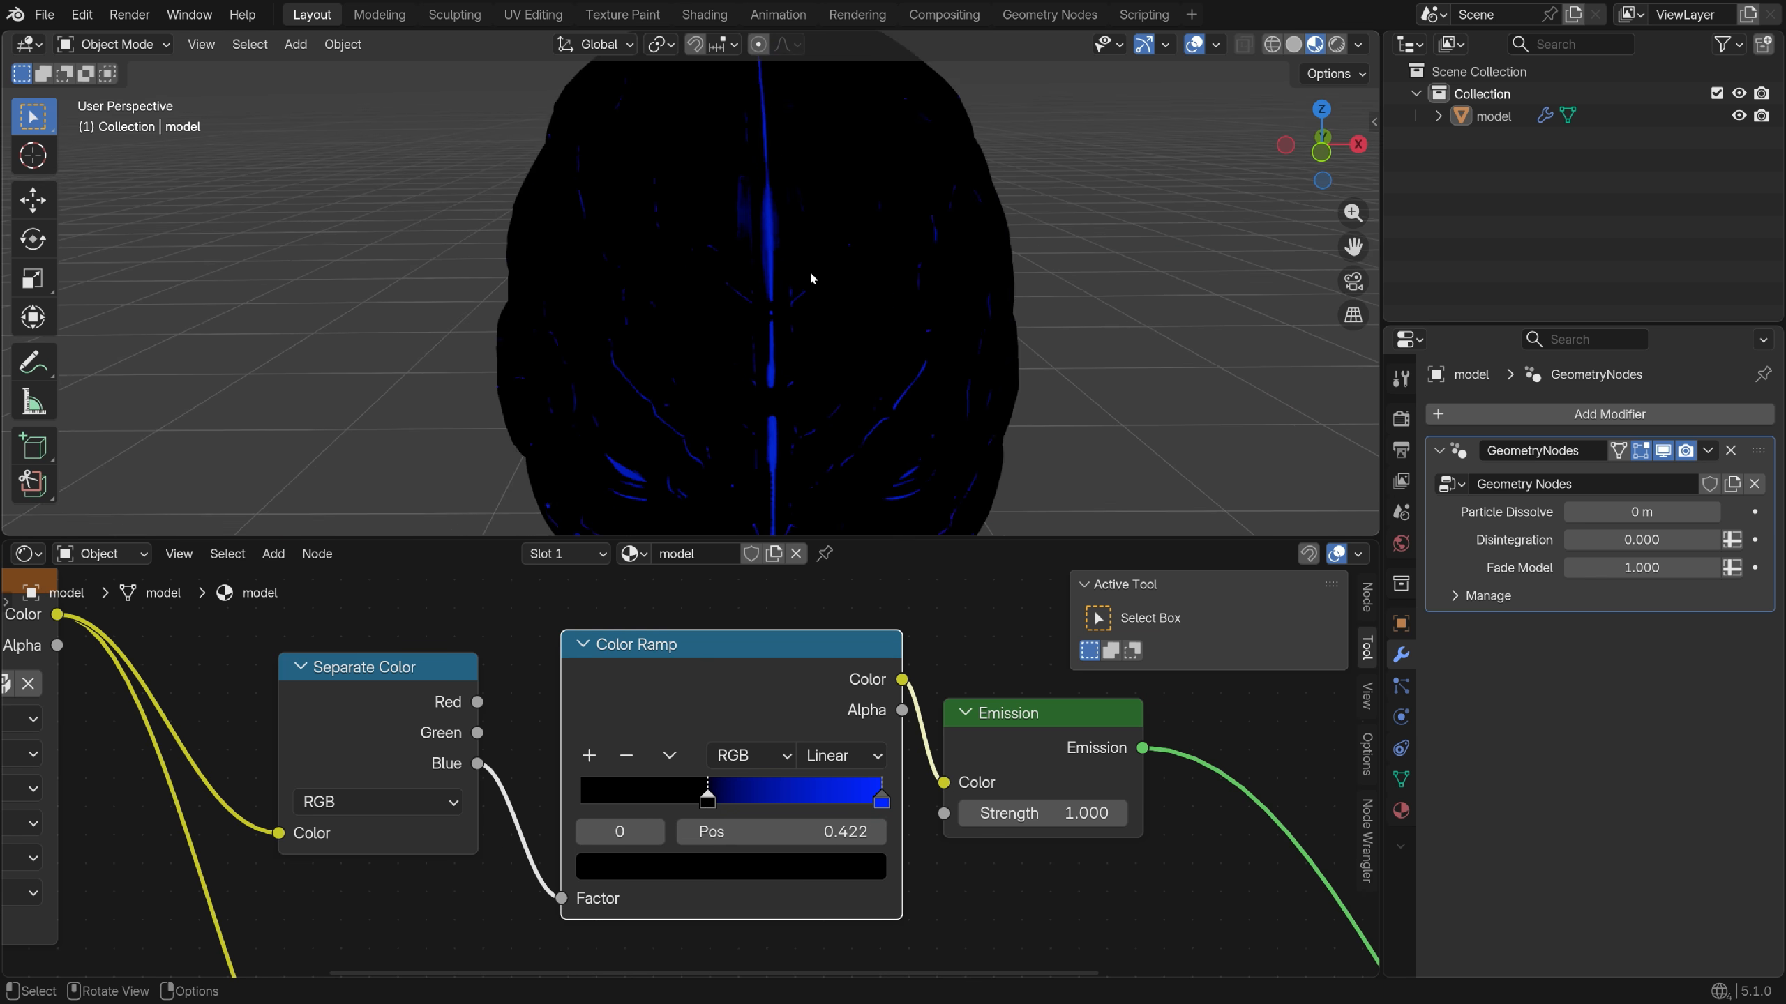
{"action": "scroll", "coordinate": [809, 269], "scroll_direction": "down", "scroll_amount": 4}
{"action": "left_click_drag", "start_coordinate": [716, 811], "coordinate": [718, 811]}
{"action": "middle_click_drag", "start_coordinate": [843, 351], "coordinate": [703, 358]}
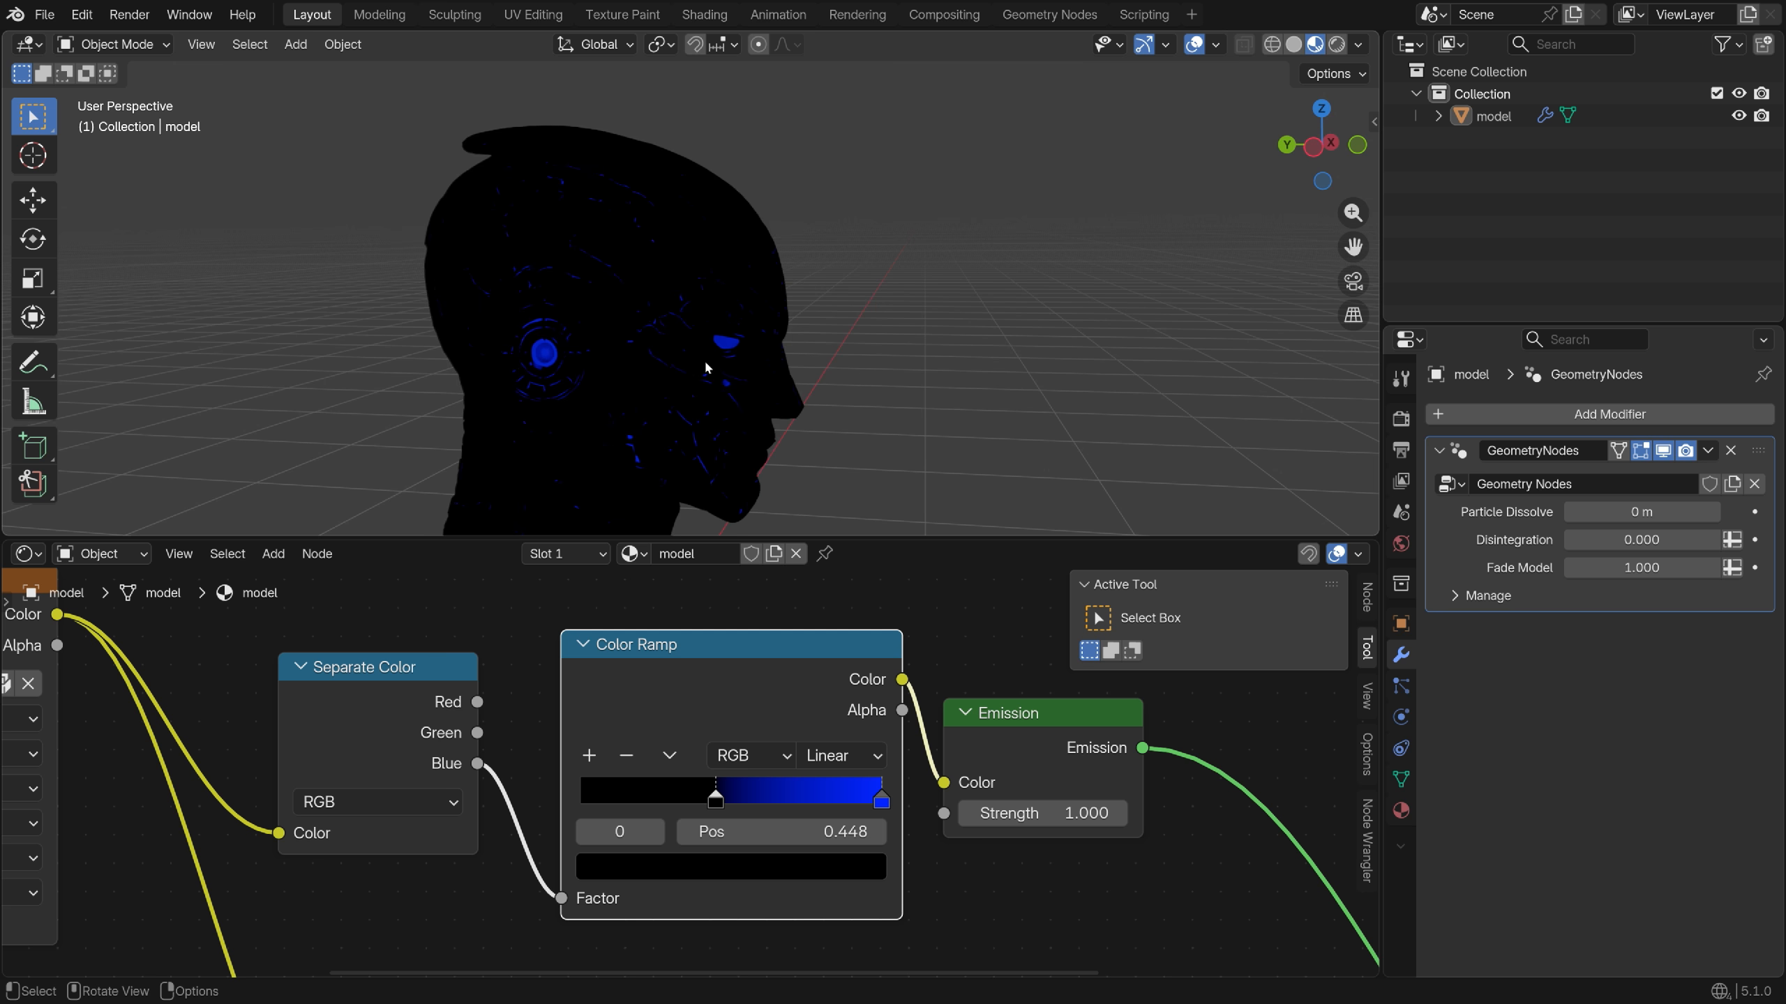
{"action": "scroll", "coordinate": [776, 404], "scroll_direction": "down", "scroll_amount": 3}
{"action": "scroll", "coordinate": [776, 405], "scroll_direction": "up", "scroll_amount": 3}
{"action": "scroll", "coordinate": [530, 732], "scroll_direction": "down", "scroll_amount": 2}
{"action": "scroll", "coordinate": [531, 732], "scroll_direction": "down", "scroll_amount": 3}
{"action": "scroll", "coordinate": [957, 862], "scroll_direction": "up", "scroll_amount": 2}
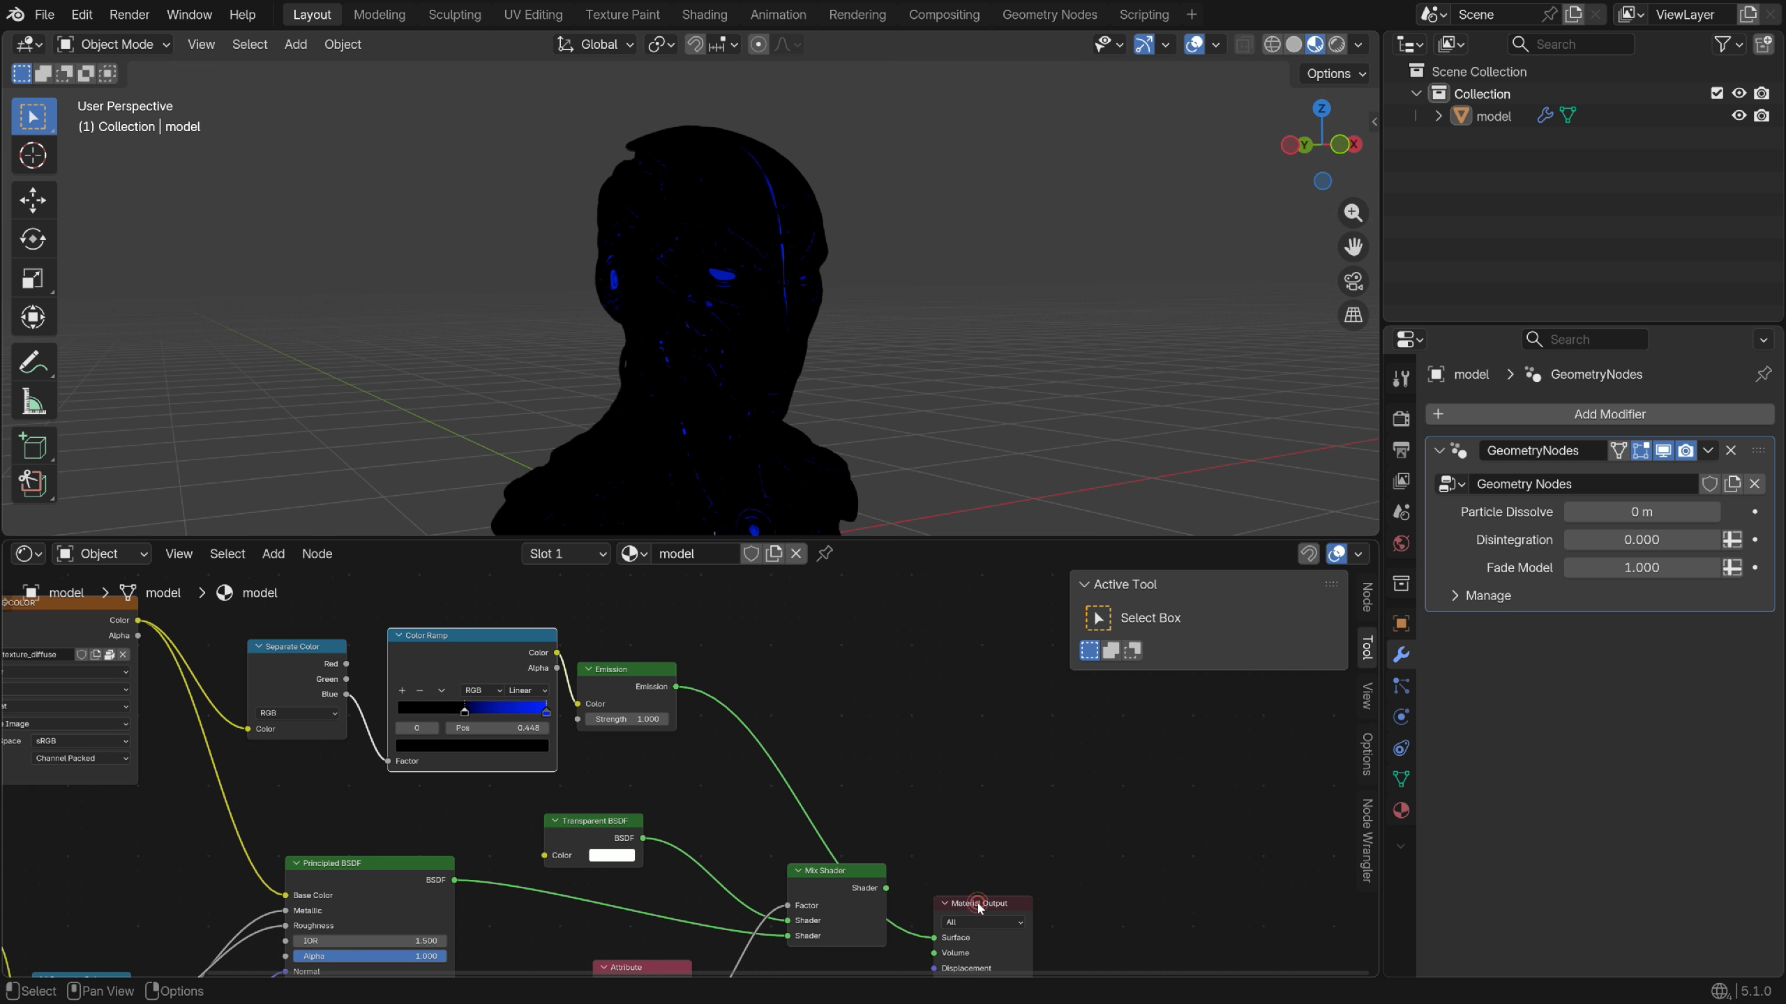
Add an Add Shader combining Emission and the Mix Shader into the Material Output
{"action": "key", "text": "shift+a"}
{"action": "type", "text": "add sha"}
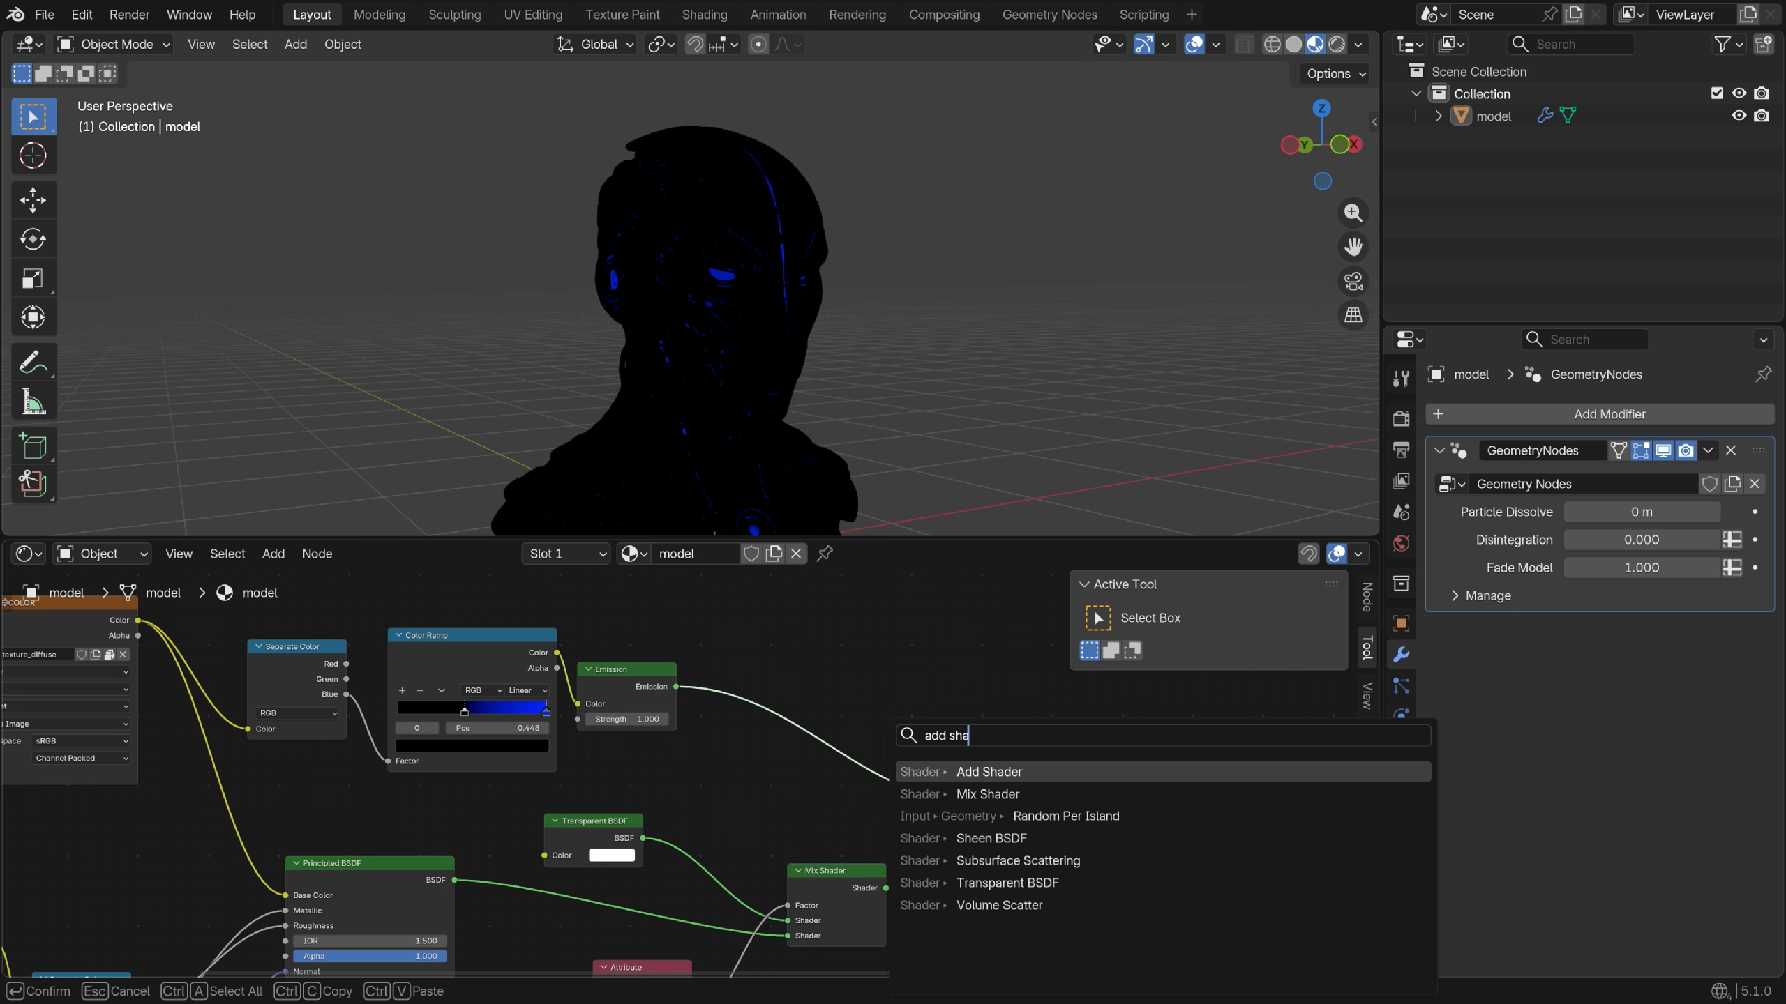
{"action": "key", "text": "Return"}
{"action": "left_click", "coordinate": [849, 739]}
{"action": "left_click_drag", "start_coordinate": [1019, 768], "coordinate": [1132, 760]}
{"action": "left_click_drag", "start_coordinate": [907, 743], "coordinate": [972, 758]}
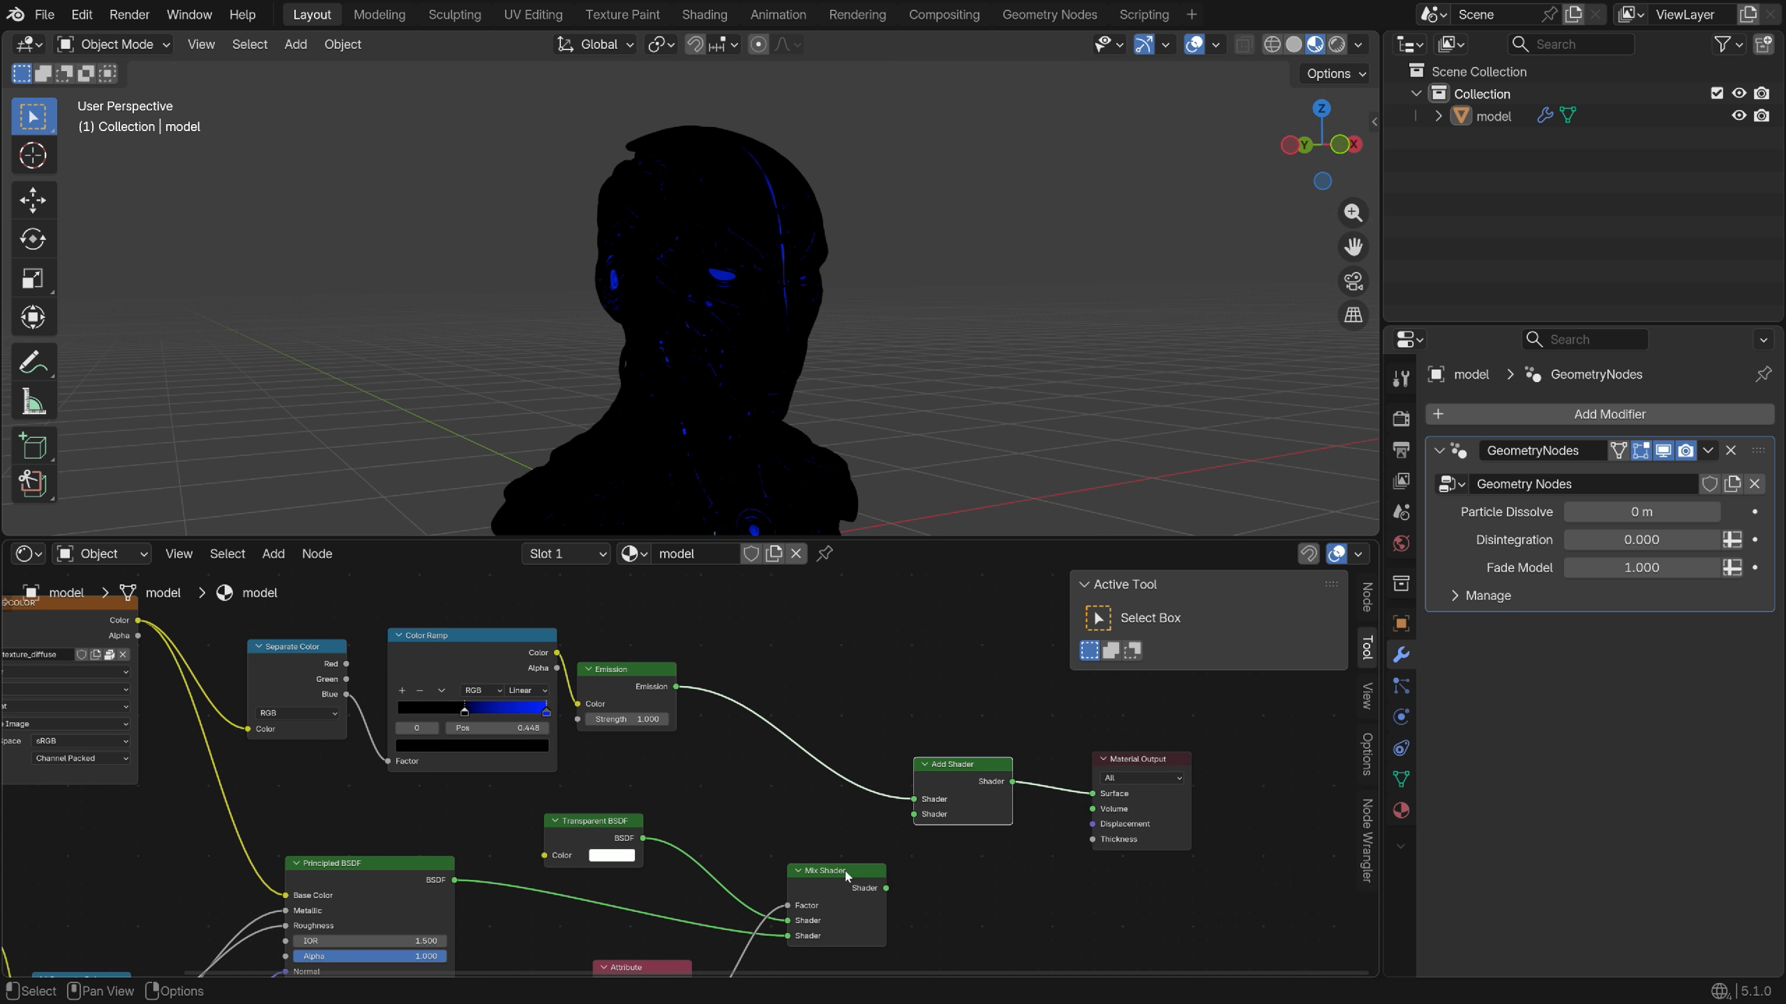
{"action": "left_click_drag", "start_coordinate": [845, 872], "coordinate": [913, 814]}
{"action": "middle_click_drag", "start_coordinate": [791, 391], "coordinate": [746, 370]}
{"action": "left_click_drag", "start_coordinate": [622, 671], "coordinate": [780, 642]}
{"action": "scroll", "coordinate": [701, 726], "scroll_direction": "up", "scroll_amount": 3}
Add an Attribute node named 'glow' driving the Emission Strength
{"action": "key", "text": "shift+a"}
{"action": "type", "text": "att"}
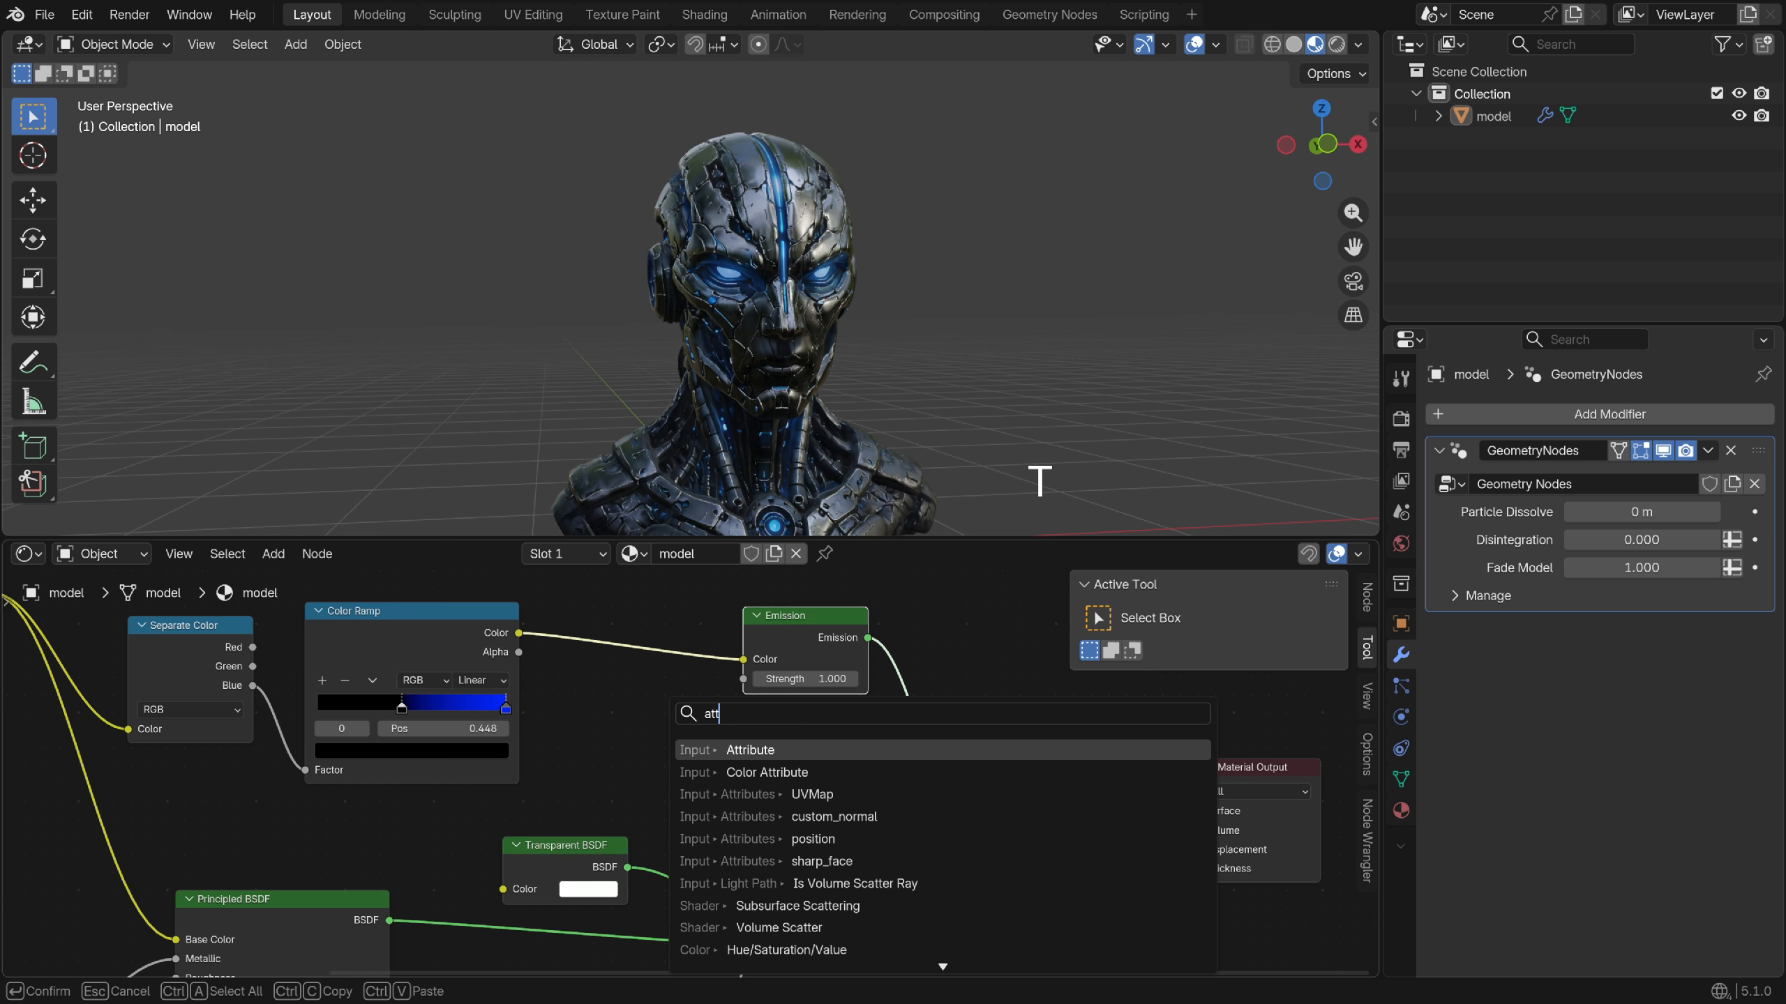
{"action": "key", "text": "Return"}
{"action": "left_click", "coordinate": [641, 754]}
{"action": "scroll", "coordinate": [639, 761], "scroll_direction": "up", "scroll_amount": 5}
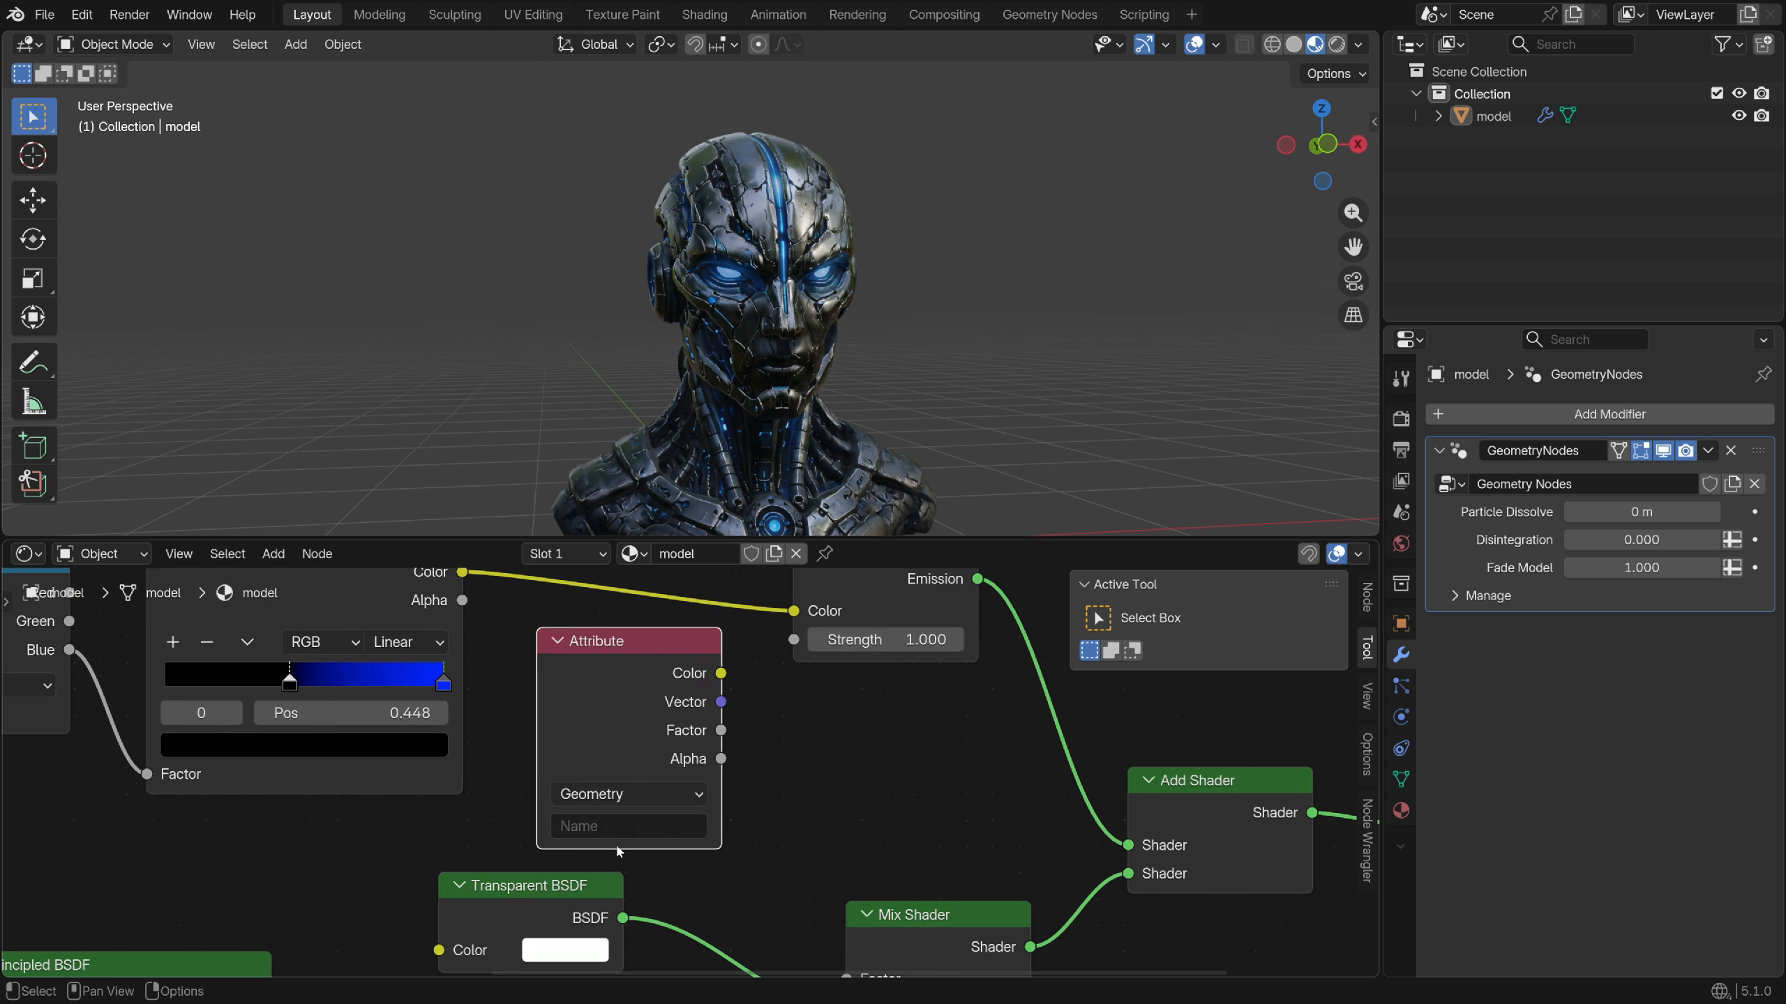
{"action": "left_click", "coordinate": [618, 827]}
{"action": "type", "text": "glow"}
{"action": "key", "text": "Return"}
{"action": "scroll", "coordinate": [612, 831], "scroll_direction": "down", "scroll_amount": 2}
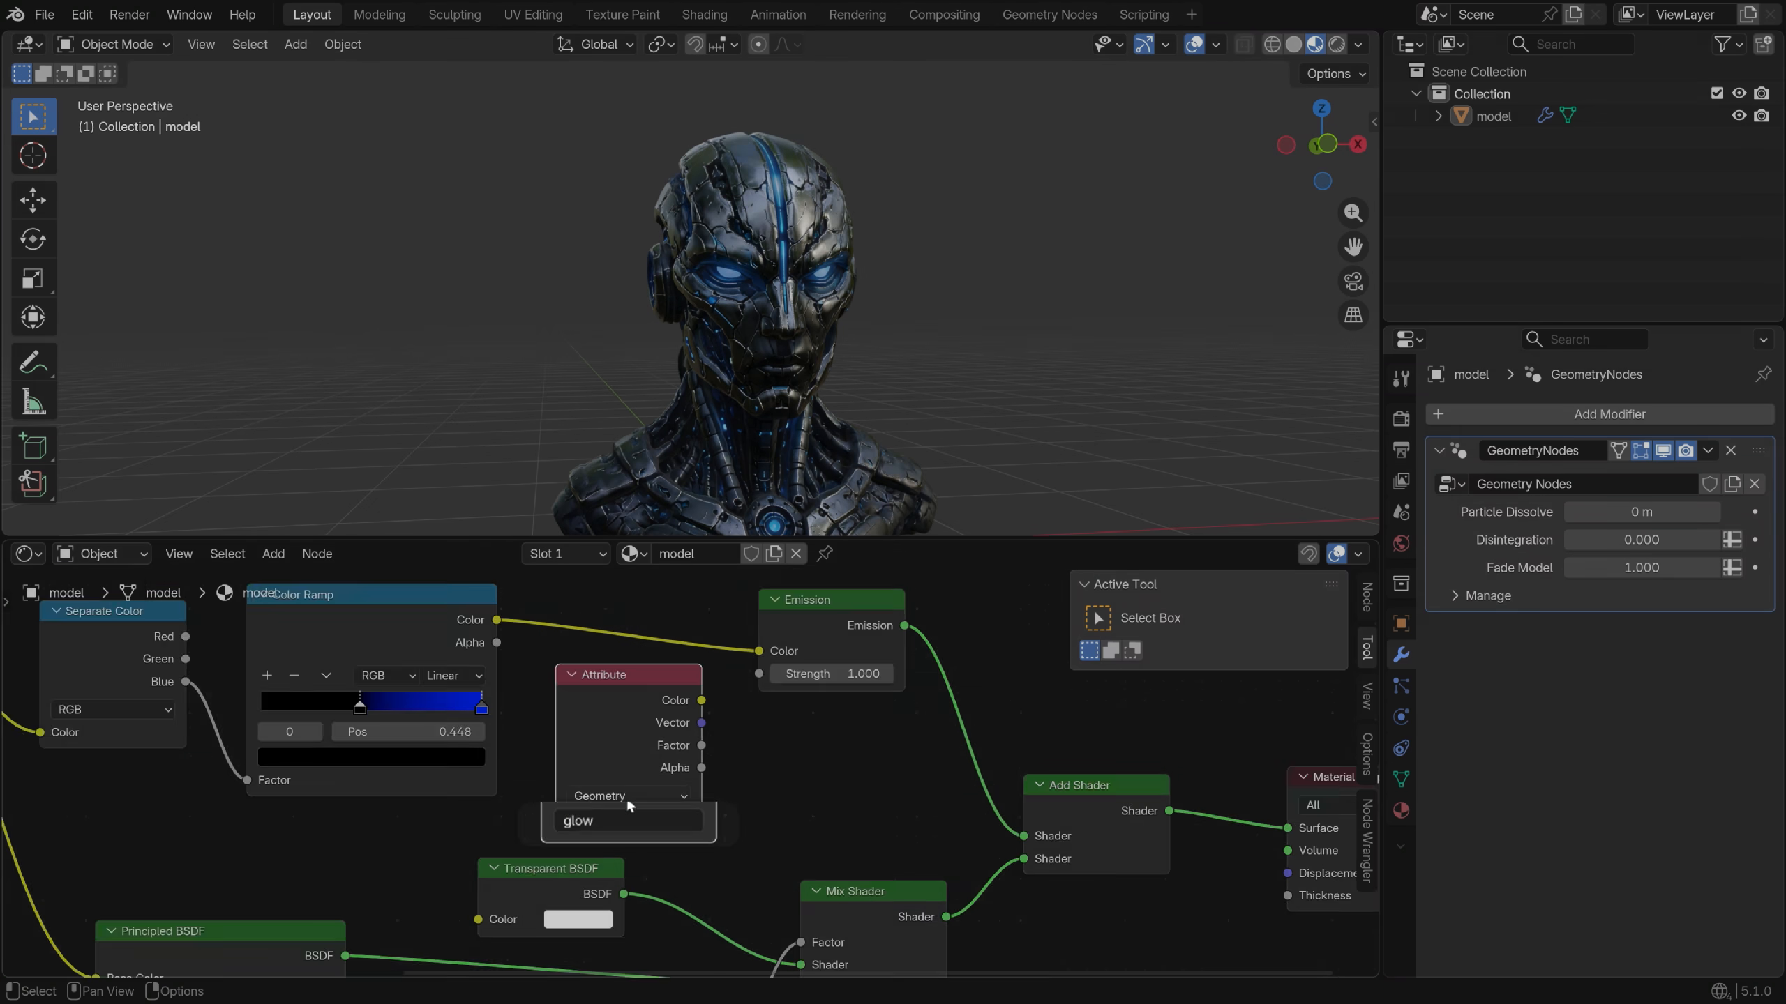
{"action": "left_click_drag", "start_coordinate": [744, 691], "coordinate": [743, 692]}
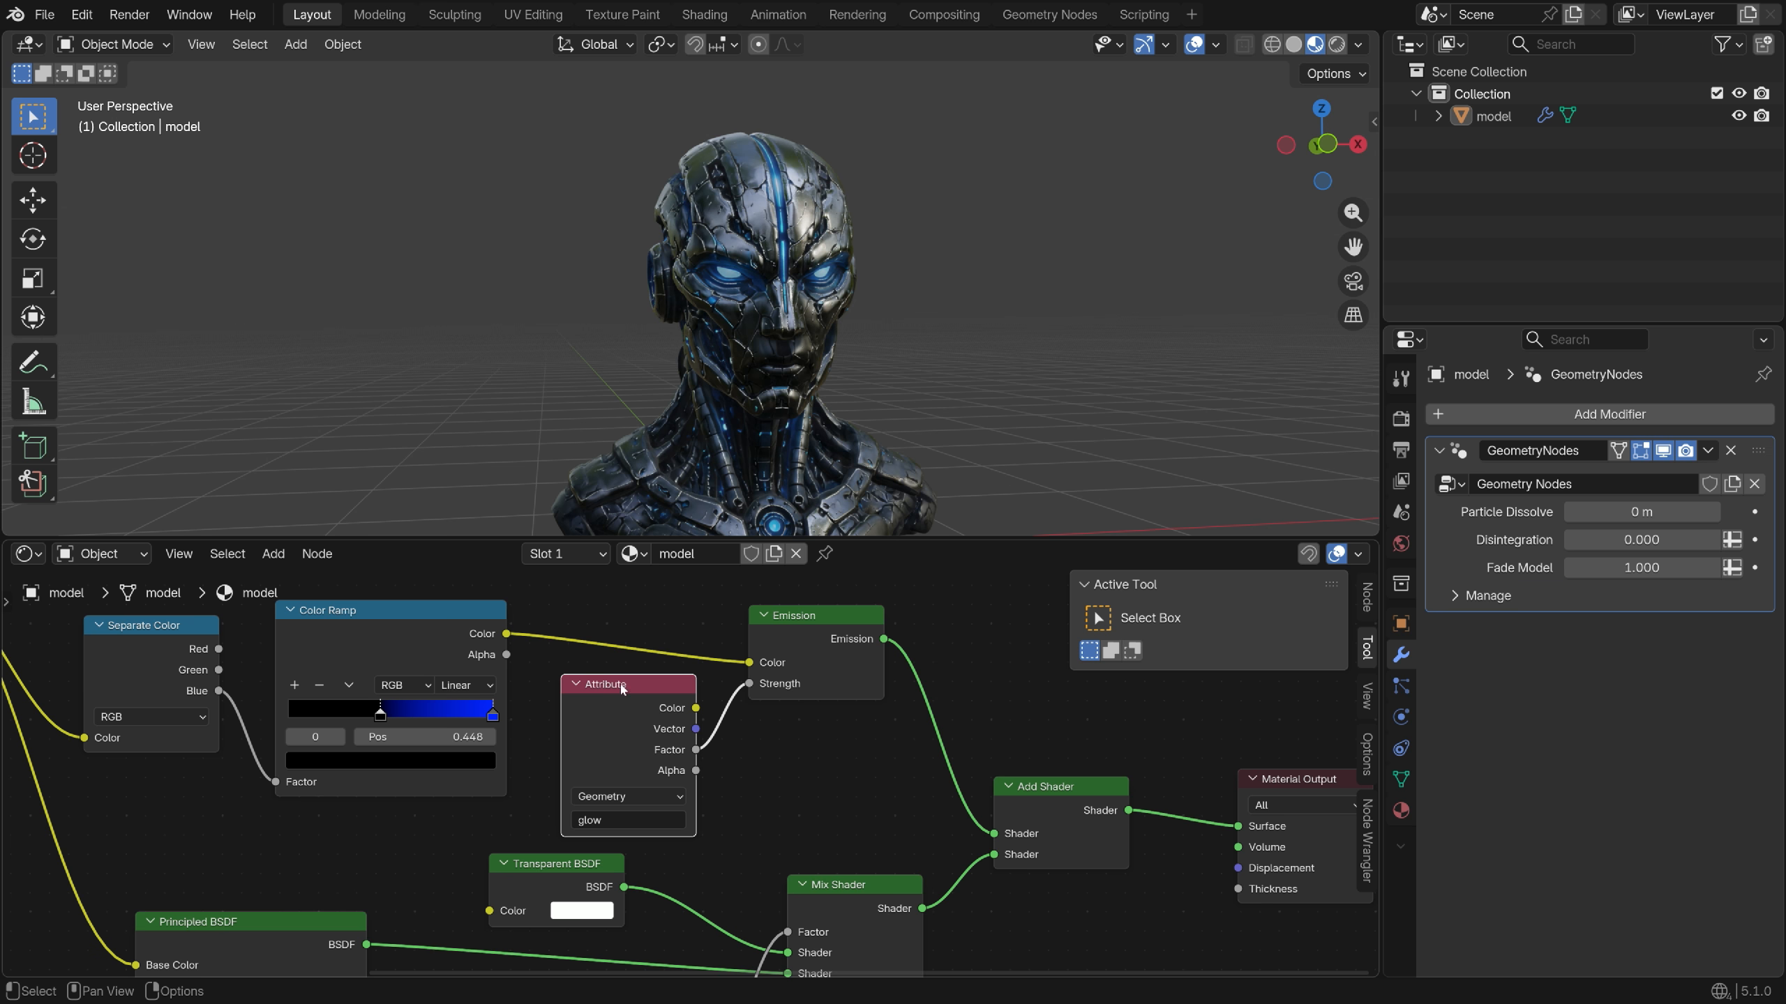
Switch the editor back to the Geometry Node tree
{"action": "left_click", "coordinate": [27, 554]}
{"action": "left_click", "coordinate": [96, 682]}
{"action": "scroll", "coordinate": [497, 783], "scroll_direction": "down", "scroll_amount": 3}
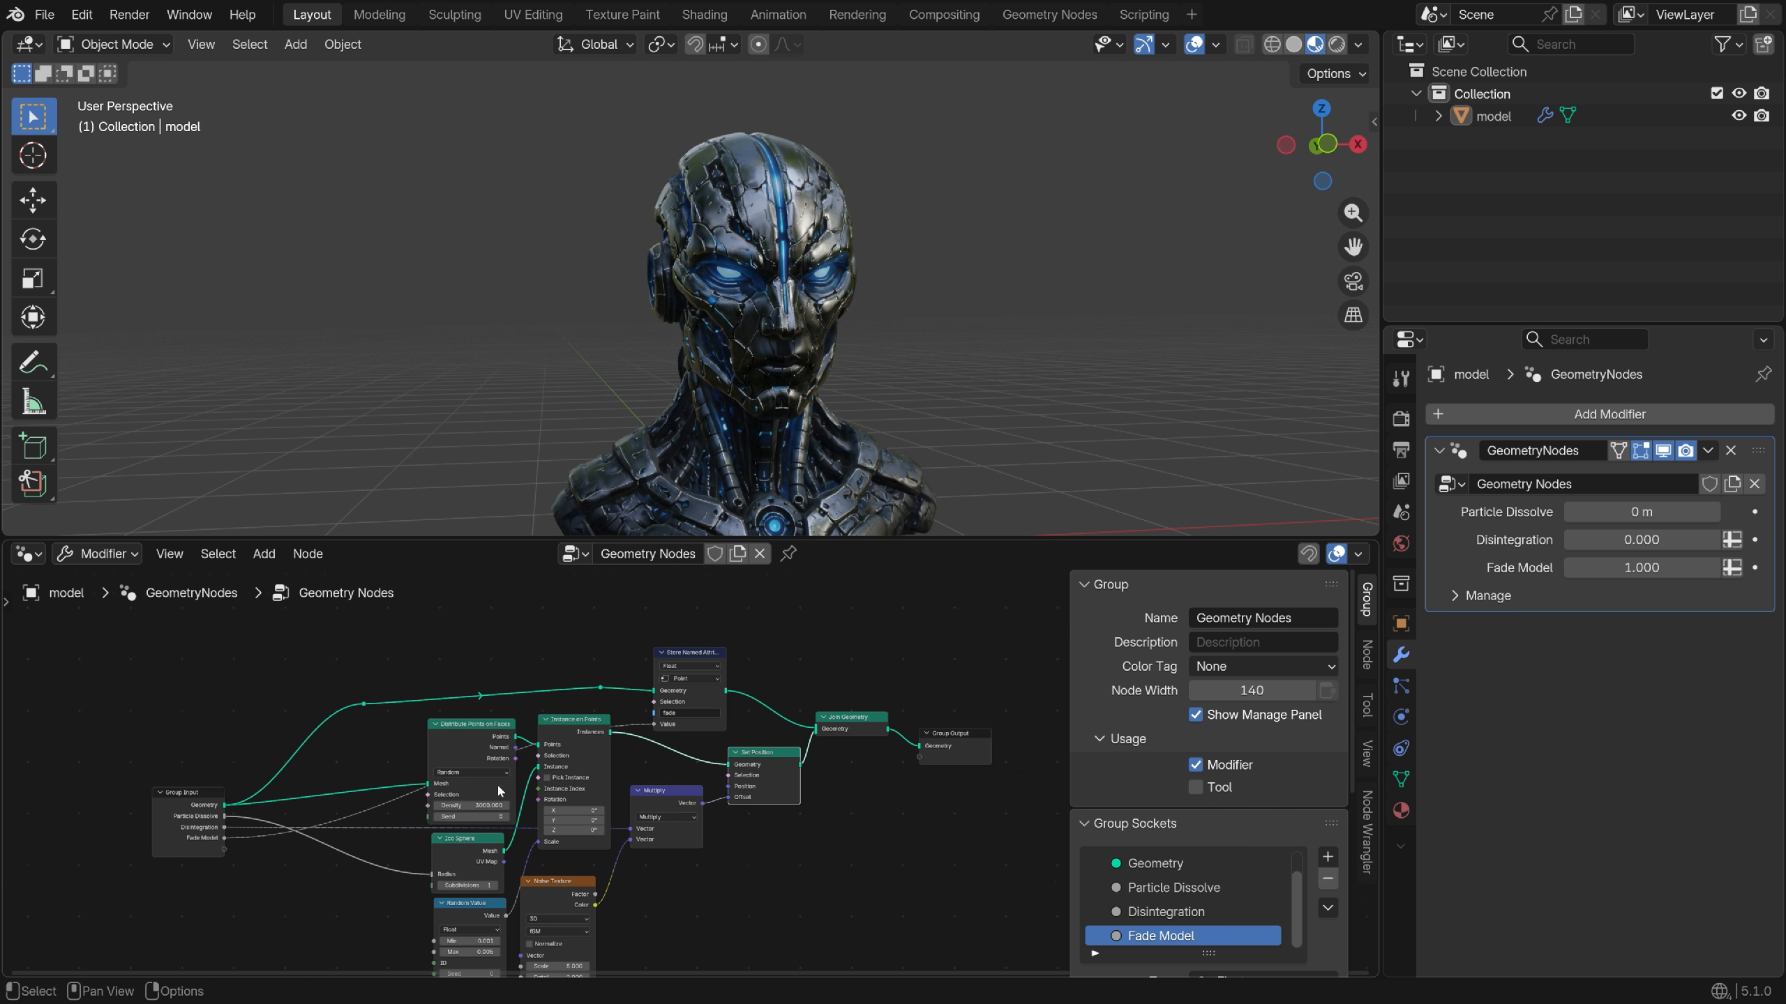
Insert a Store Named Attribute node named 'glow' into the geometry chain
{"action": "left_click_drag", "start_coordinate": [732, 655], "coordinate": [879, 744]}
{"action": "key", "text": "g"}
{"action": "left_click", "coordinate": [1049, 712]}
{"action": "scroll", "coordinate": [725, 628], "scroll_direction": "up", "scroll_amount": 7}
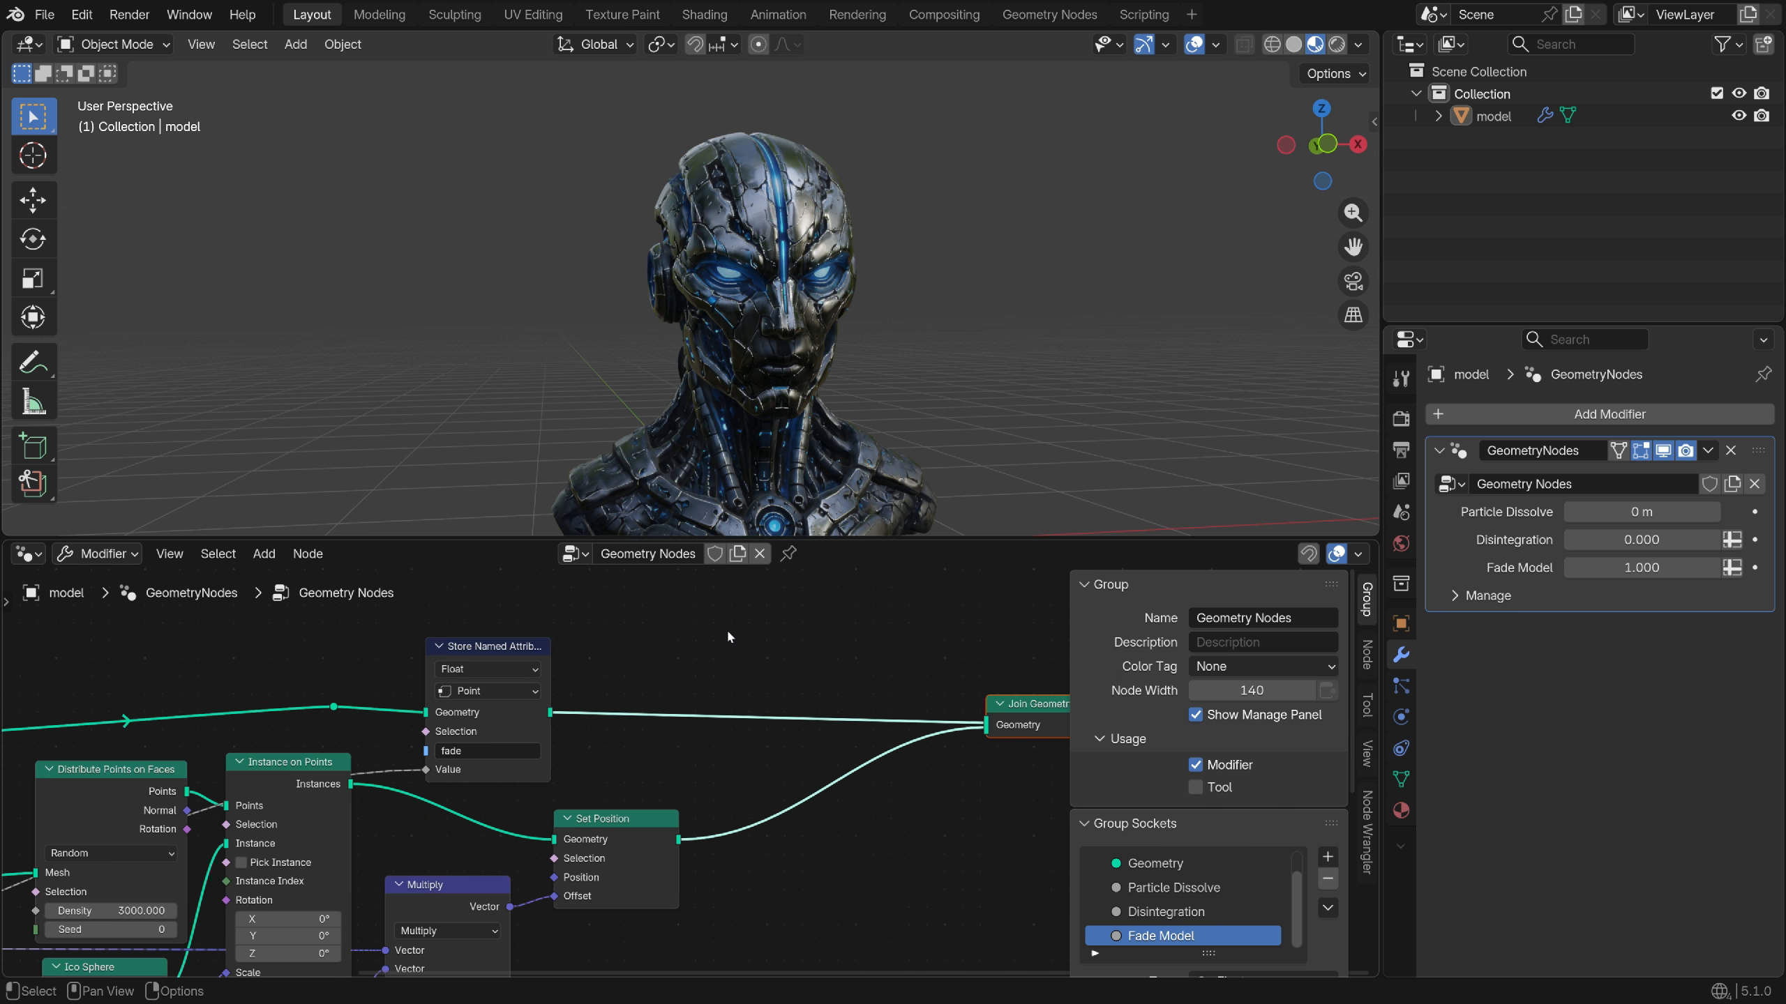
{"action": "key", "text": "shift+a"}
{"action": "type", "text": "st"}
{"action": "left_click", "coordinate": [760, 554]}
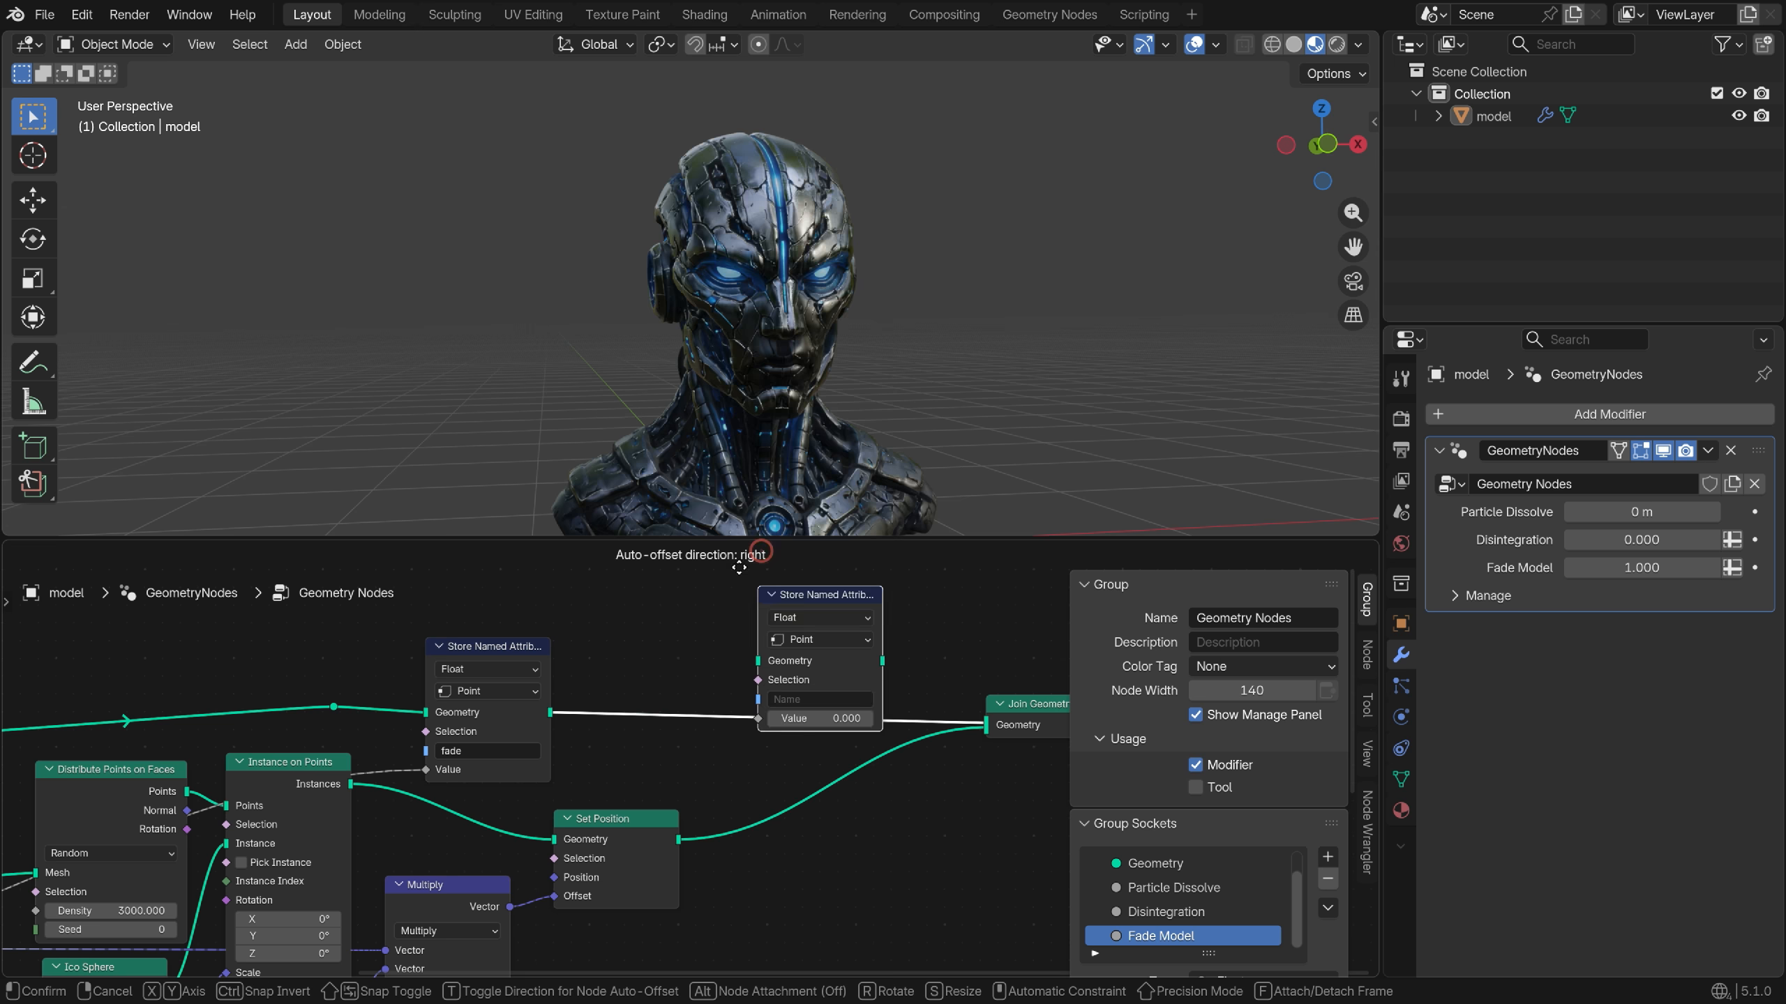
{"action": "left_click", "coordinate": [693, 606]}
{"action": "scroll", "coordinate": [728, 735], "scroll_direction": "up", "scroll_amount": 2}
{"action": "left_click", "coordinate": [730, 752]}
{"action": "type", "text": "glow"}
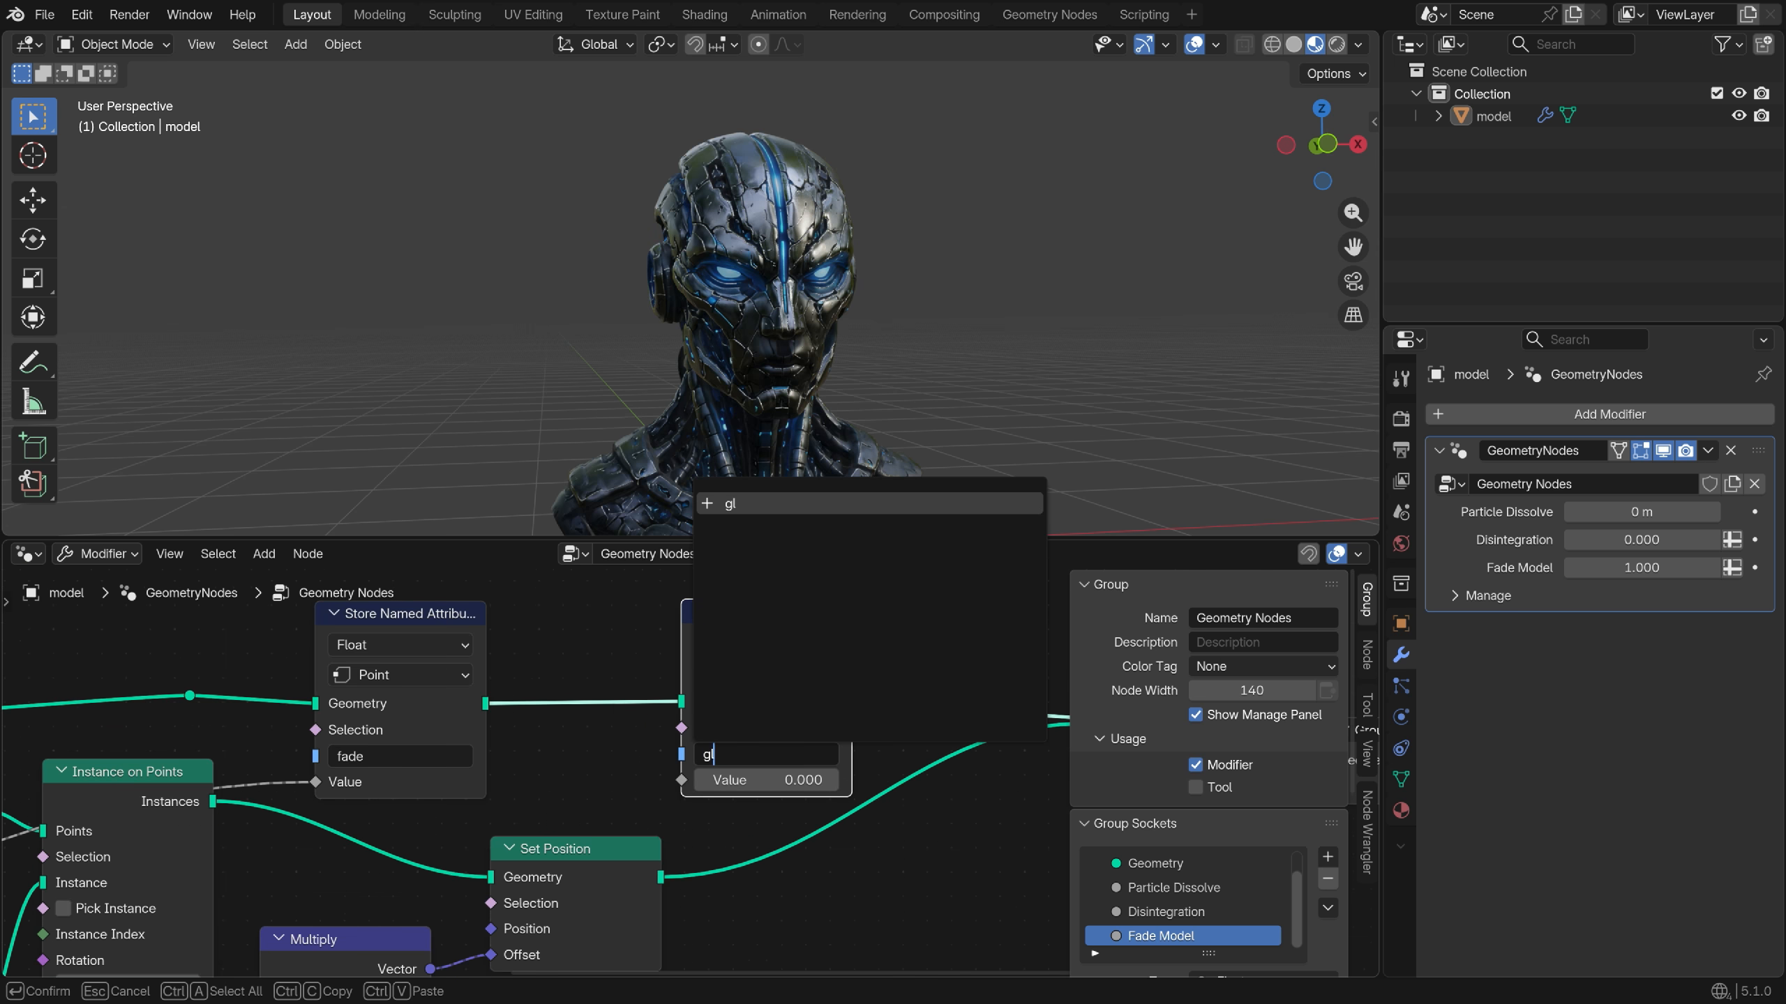
{"action": "key", "text": "Return"}
Expose the stored value as a new group input 'Glow' limited to 0–1
{"action": "scroll", "coordinate": [731, 754], "scroll_direction": "down", "scroll_amount": 3}
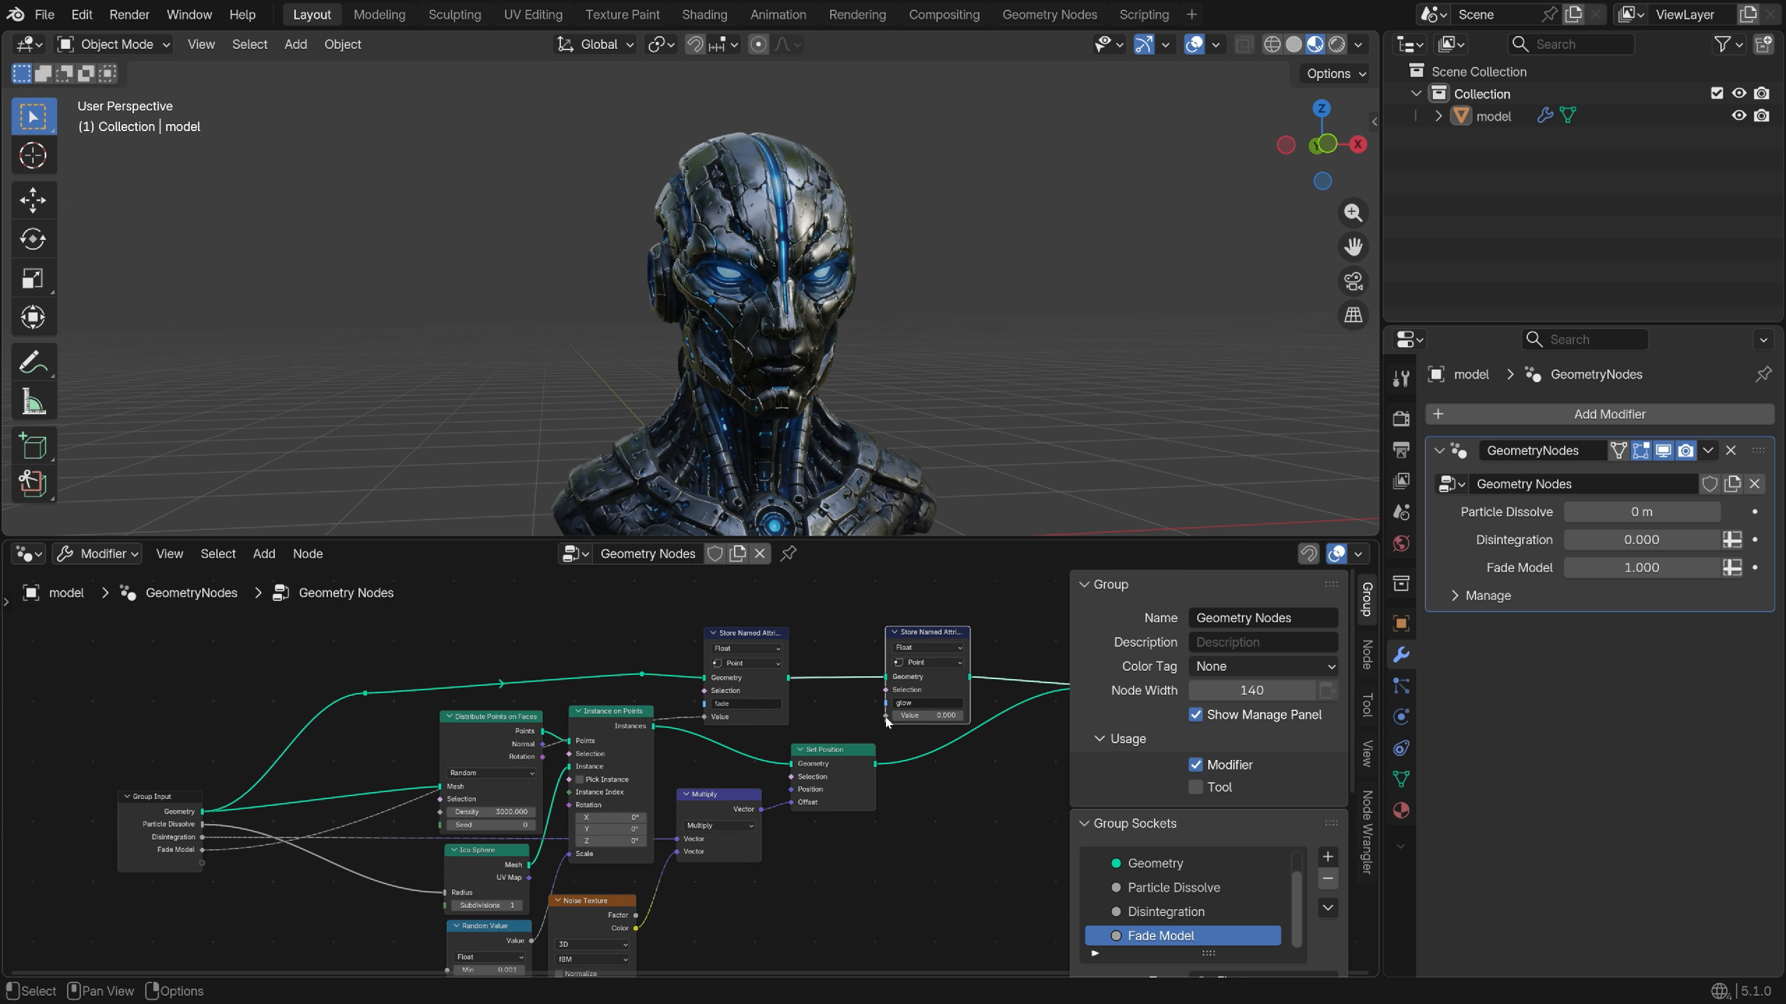
{"action": "left_click_drag", "start_coordinate": [273, 846], "coordinate": [203, 863]}
{"action": "scroll", "coordinate": [1211, 870], "scroll_direction": "down", "scroll_amount": 2}
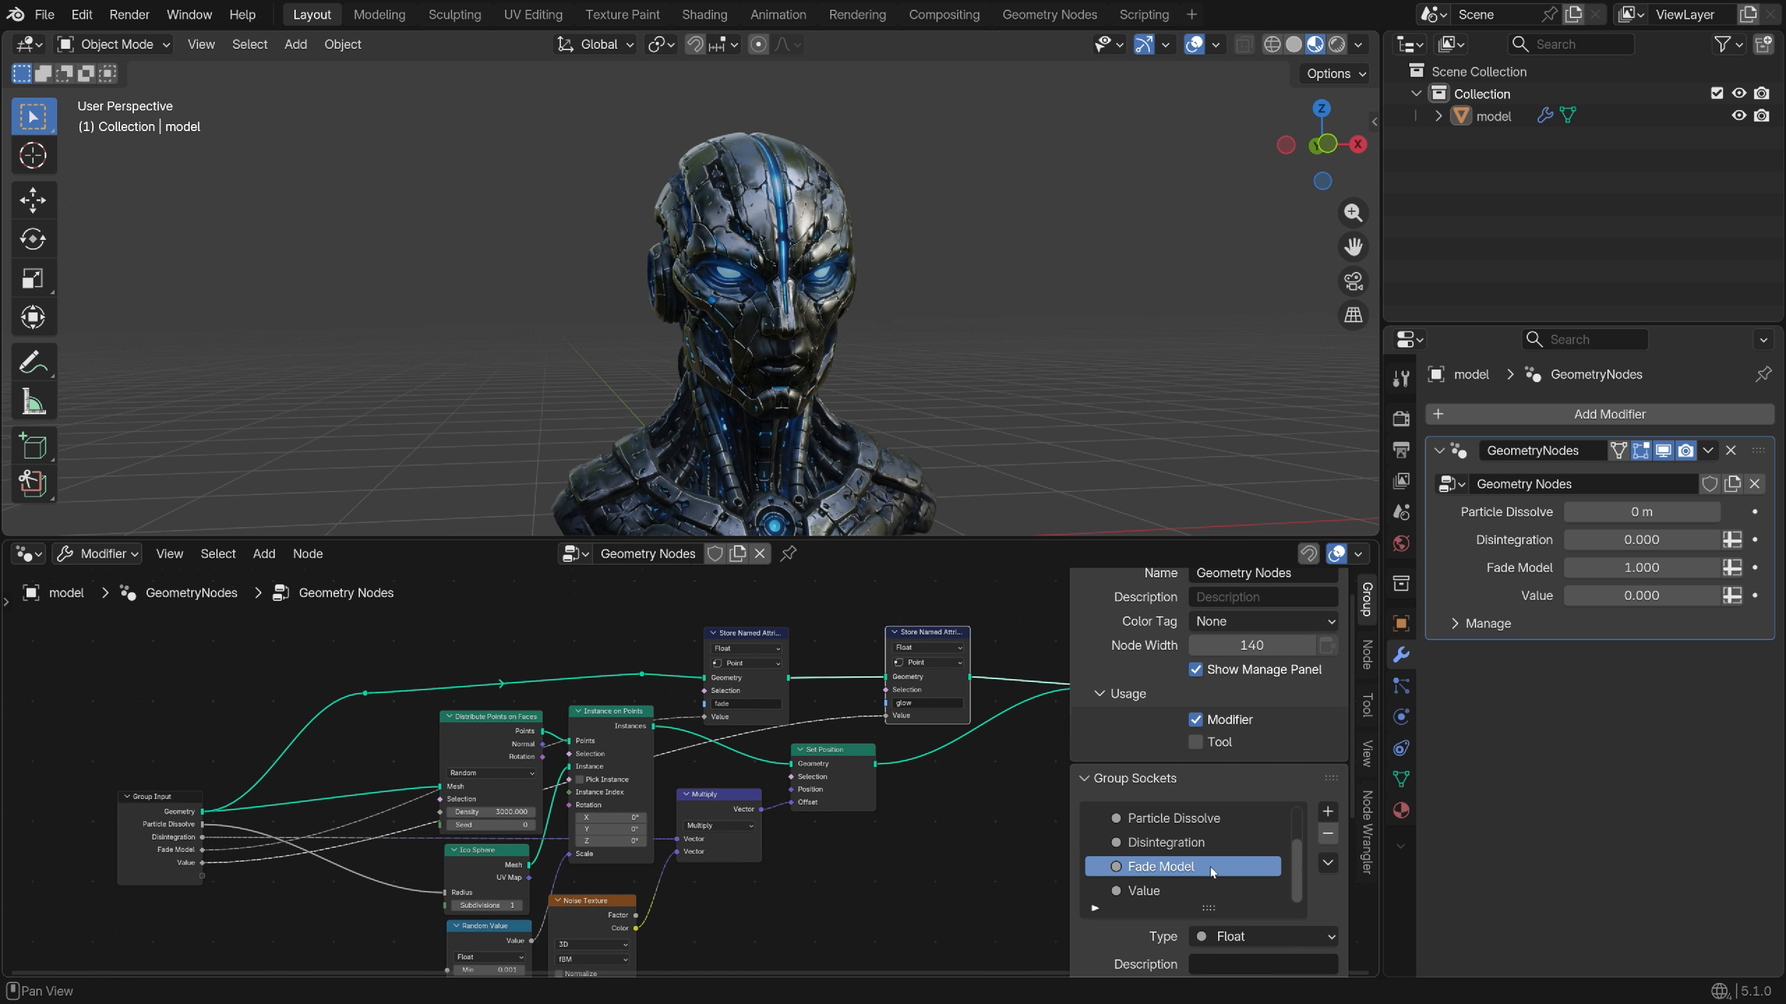
{"action": "double_click", "coordinate": [1158, 891]}
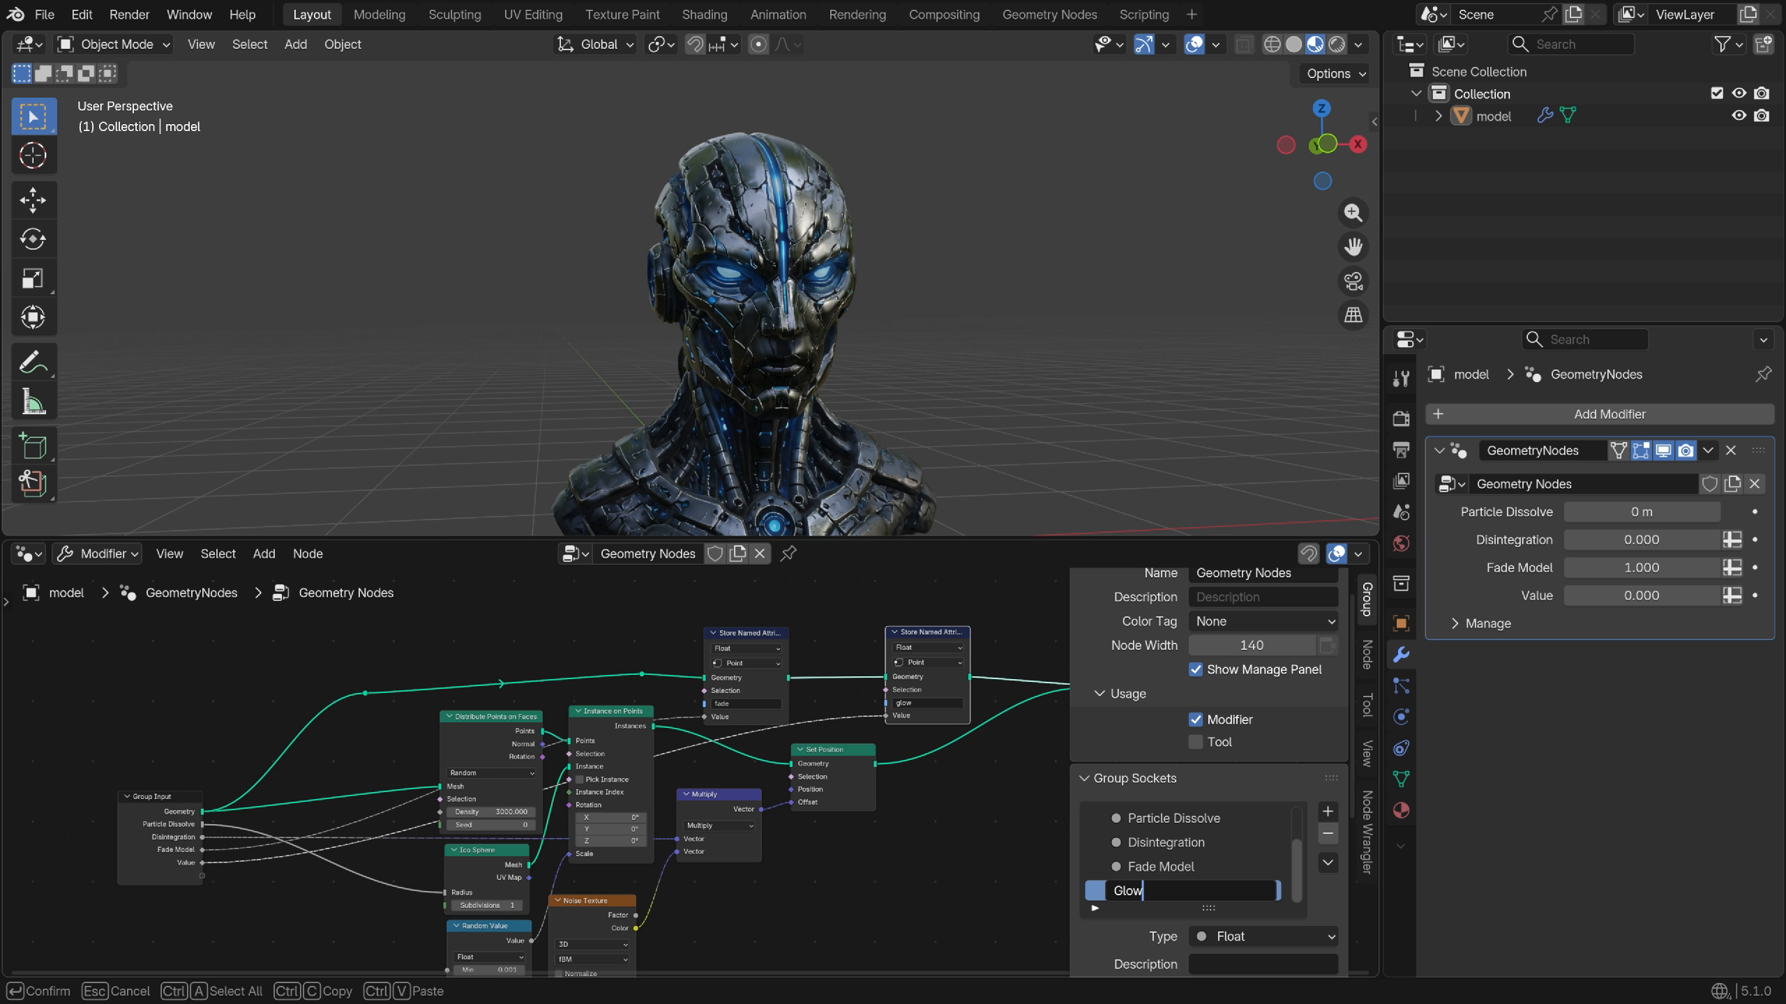
{"action": "type", "text": "Glow"}
{"action": "key", "text": "Return"}
{"action": "scroll", "coordinate": [1230, 887], "scroll_direction": "down", "scroll_amount": 8}
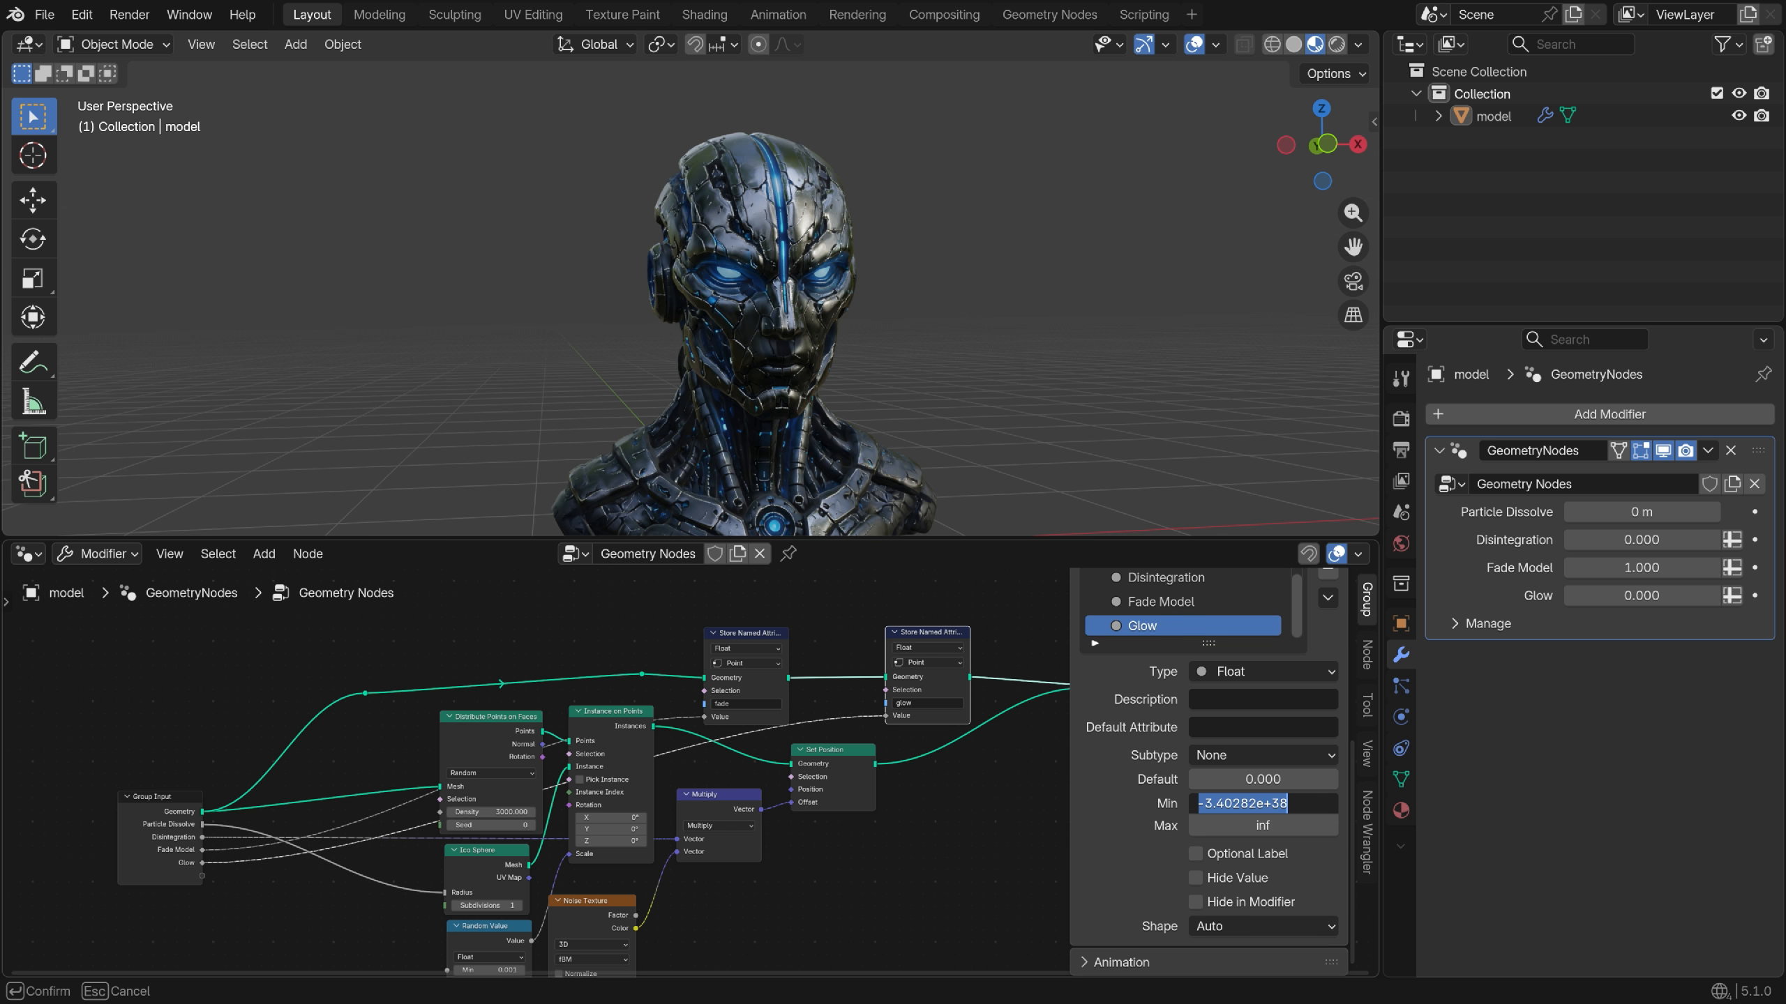
{"action": "left_click", "coordinate": [1285, 827]}
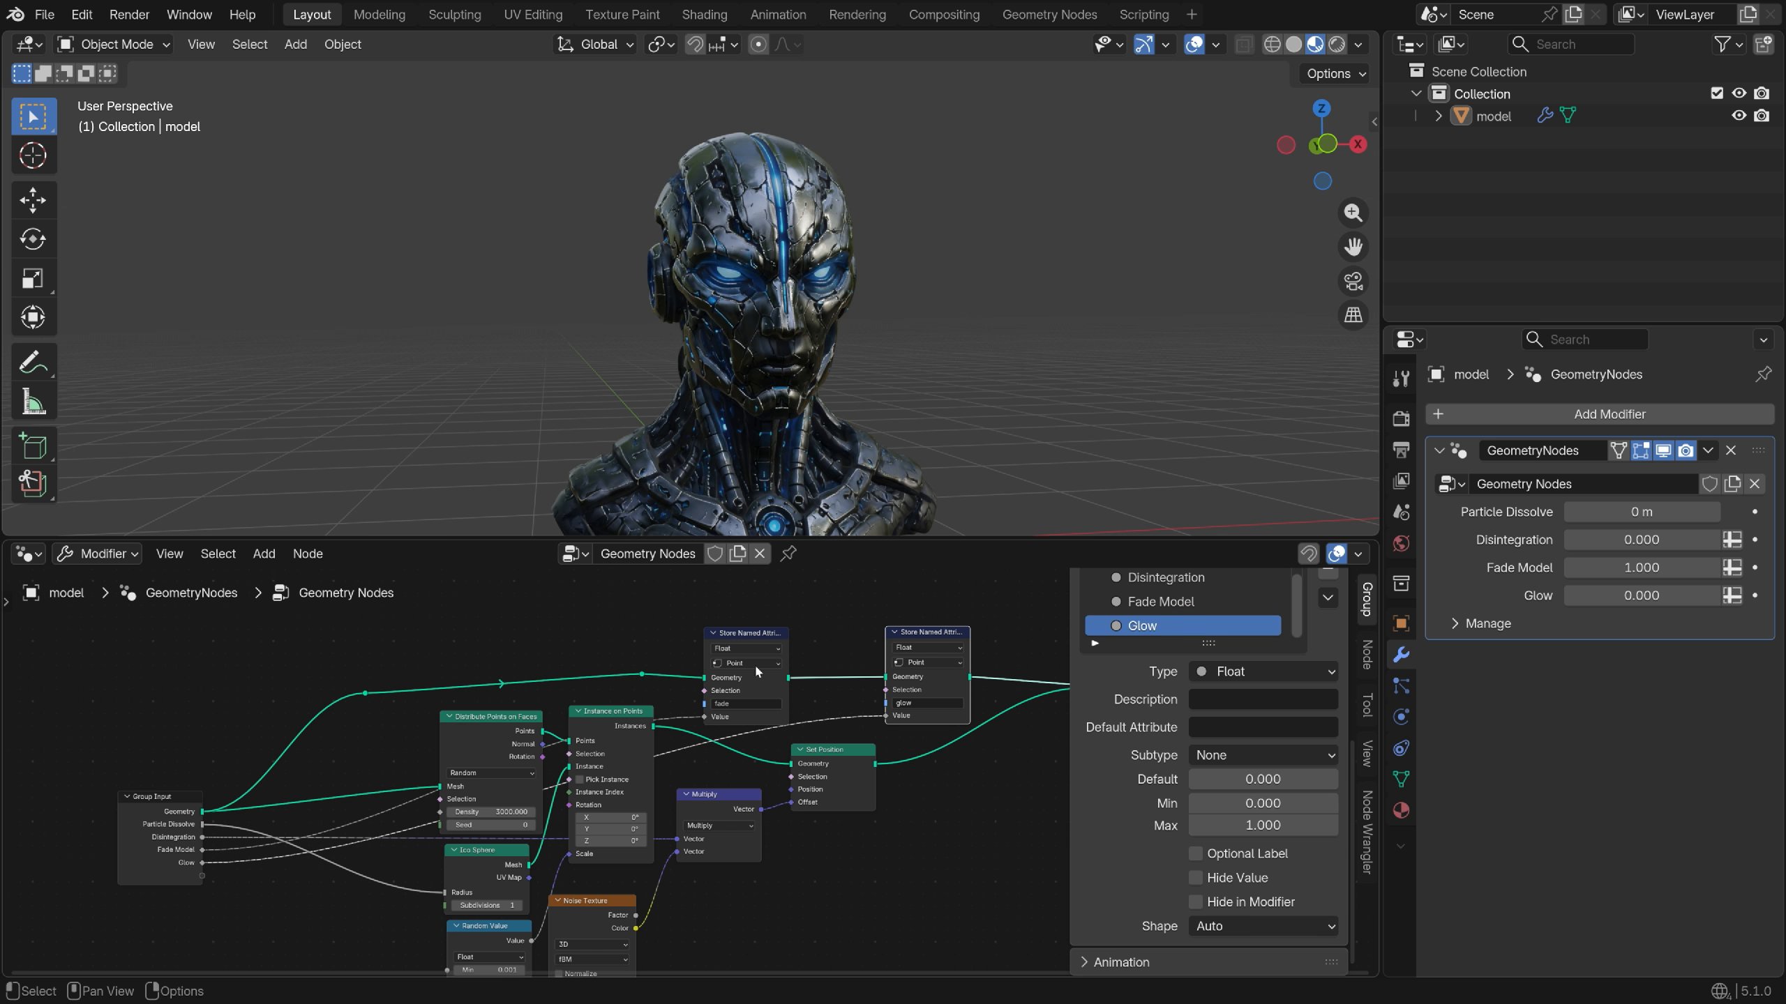
Insert a Math Multiply node set to 40 between Glow and the stored value, then test Glow
{"action": "scroll", "coordinate": [823, 703], "scroll_direction": "up", "scroll_amount": 4}
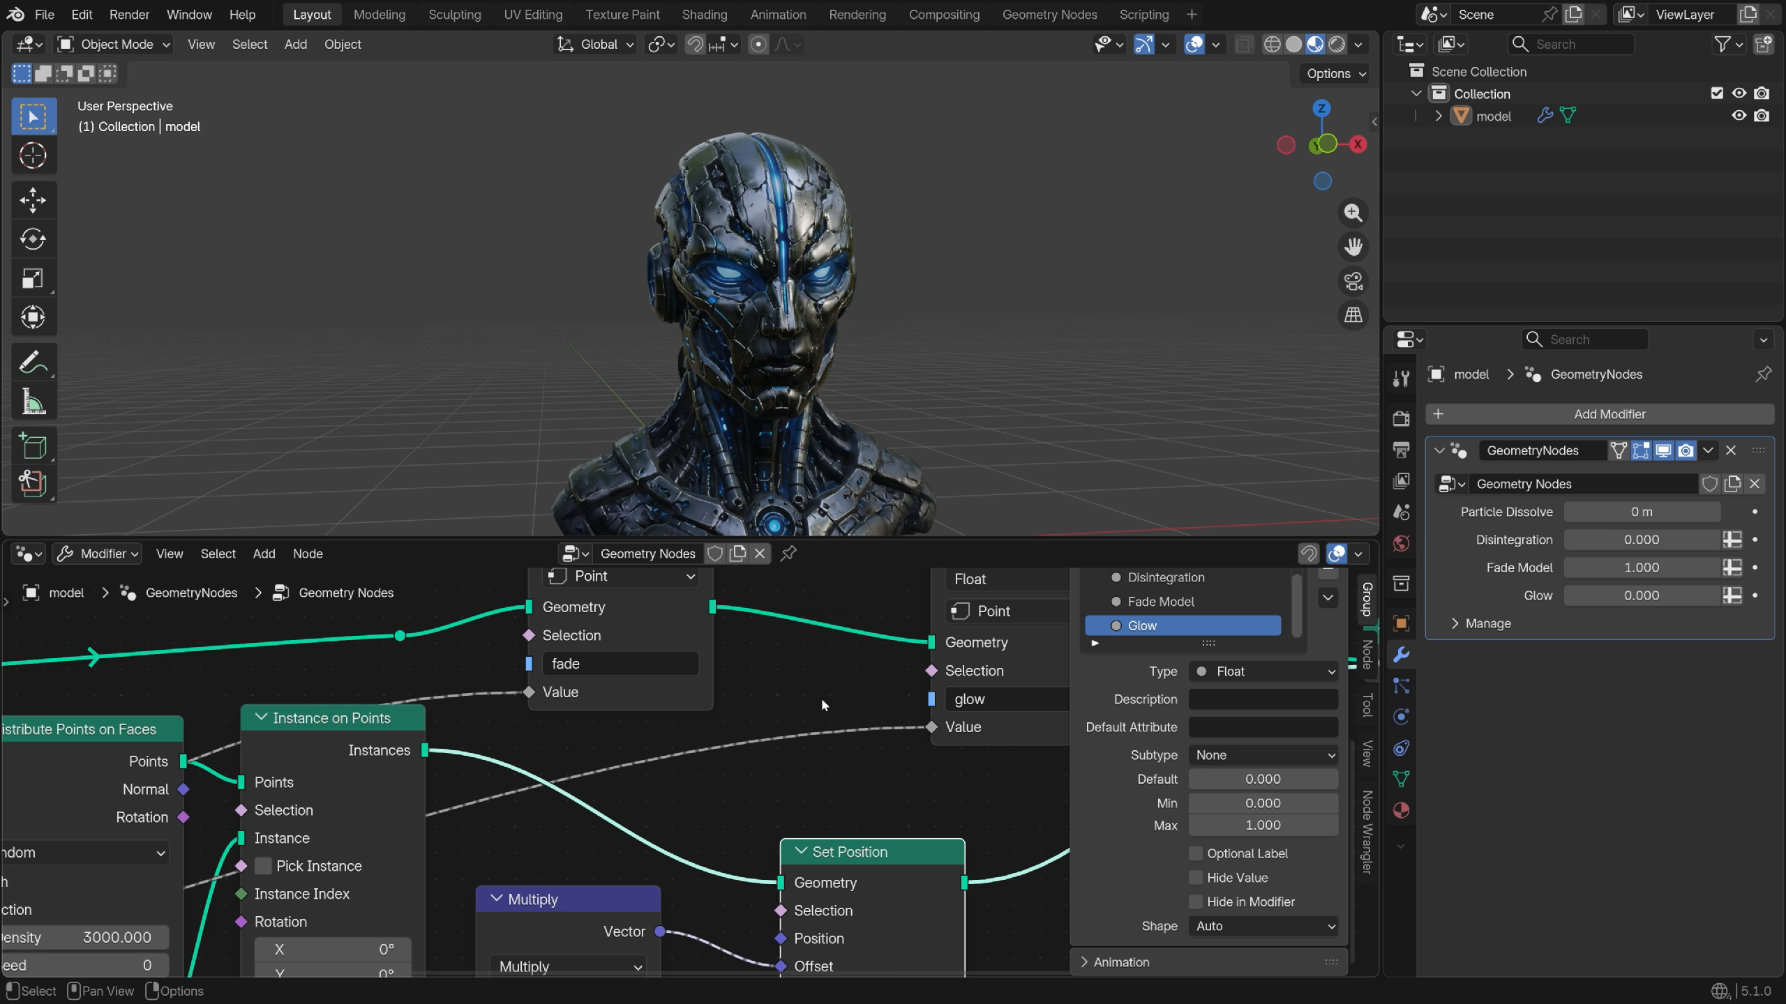
{"action": "key", "text": "shift+a"}
{"action": "type", "text": "math m"}
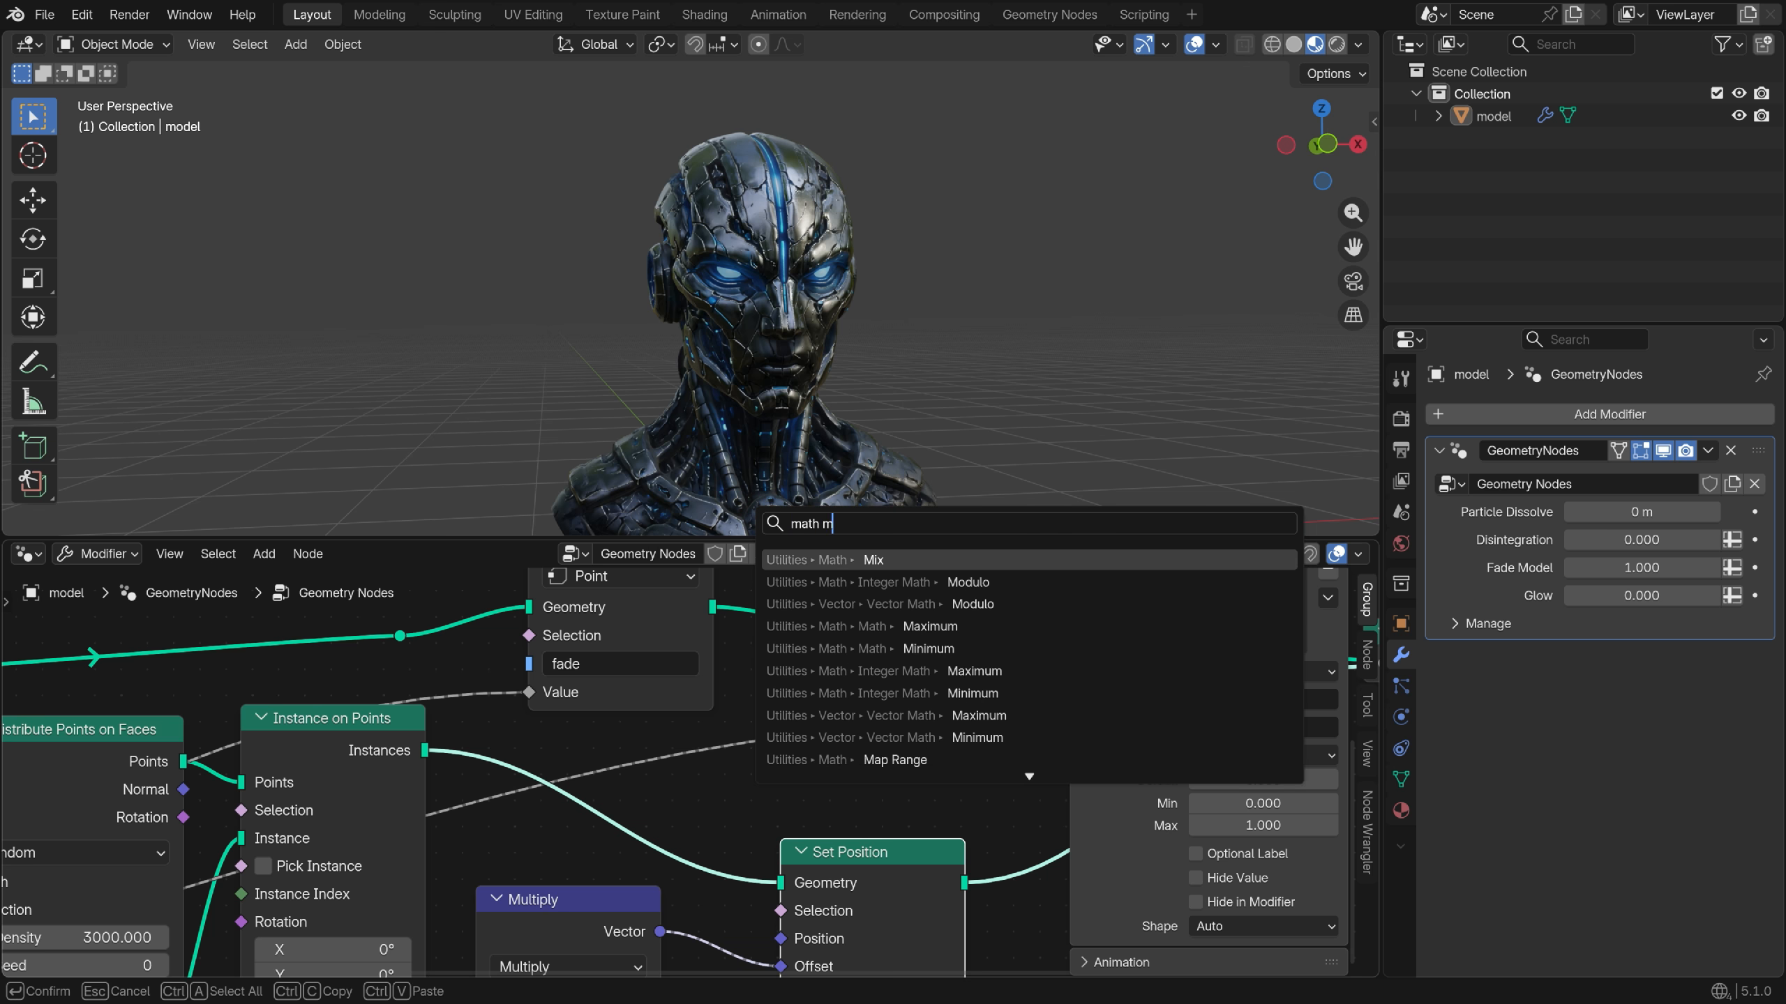
{"action": "type", "text": "ultiply"}
{"action": "key", "text": "Return"}
{"action": "left_click", "coordinate": [885, 853]}
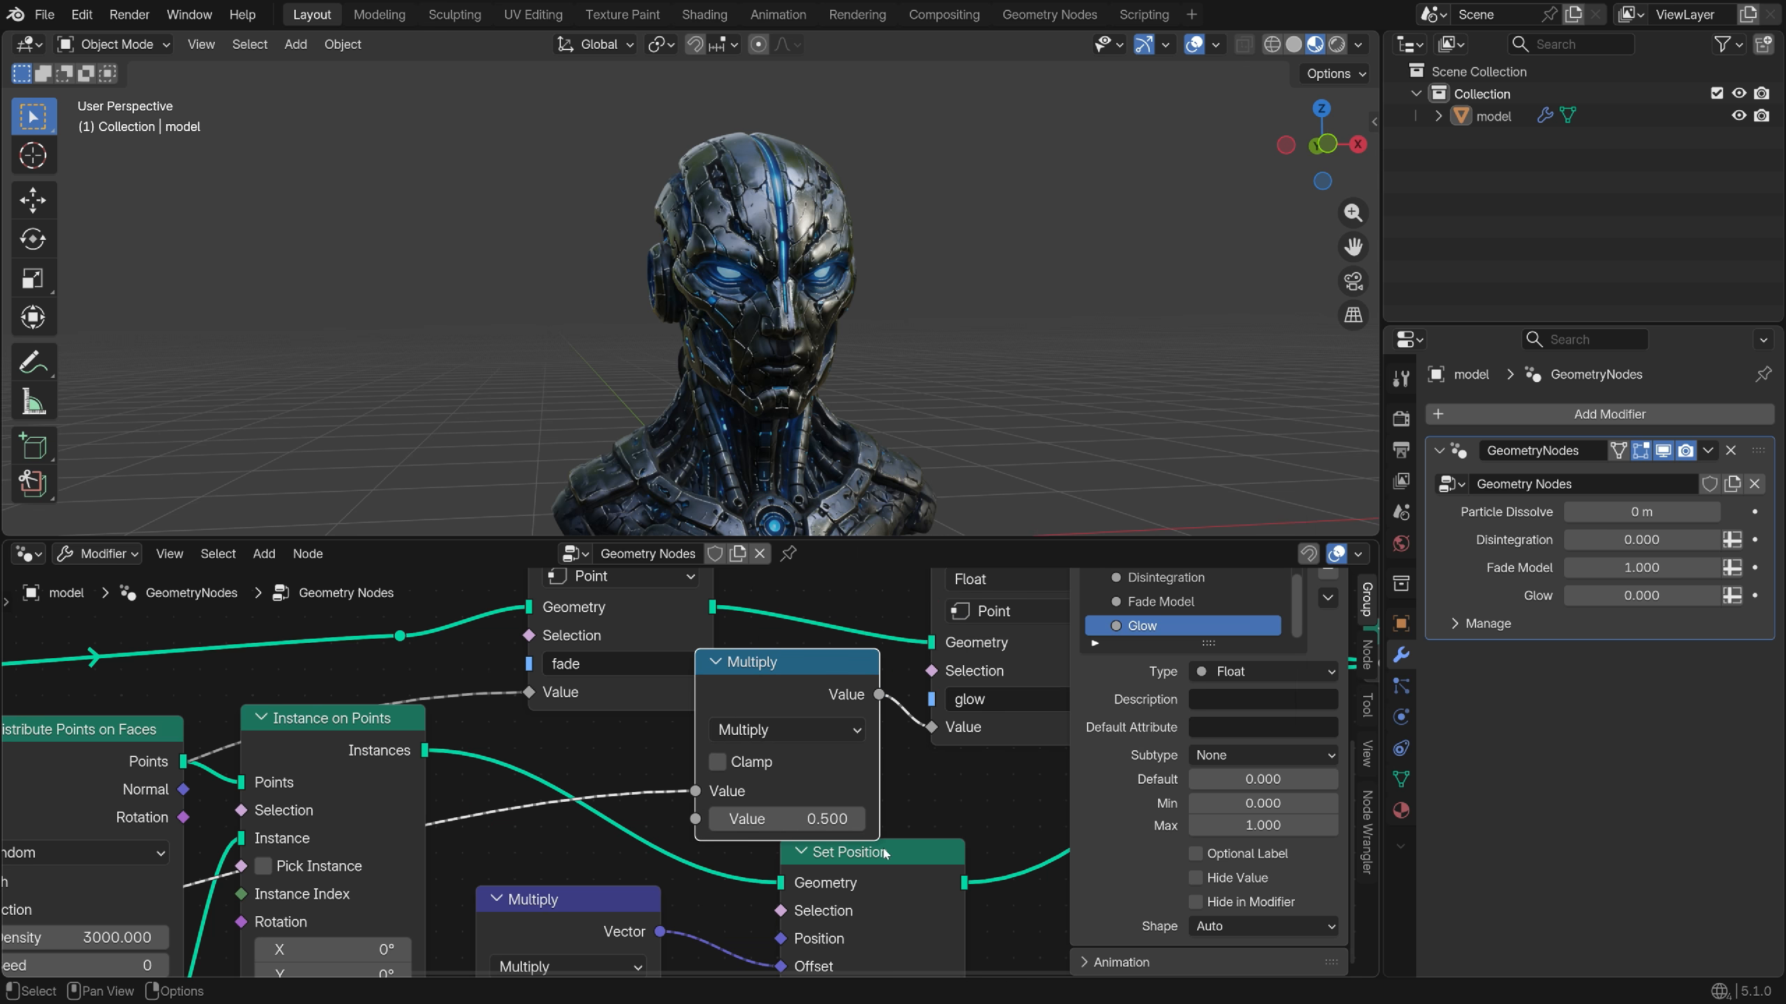
{"action": "scroll", "coordinate": [815, 820], "scroll_direction": "up", "scroll_amount": 1}
{"action": "double_click", "coordinate": [816, 819]}
{"action": "key", "text": "Return"}
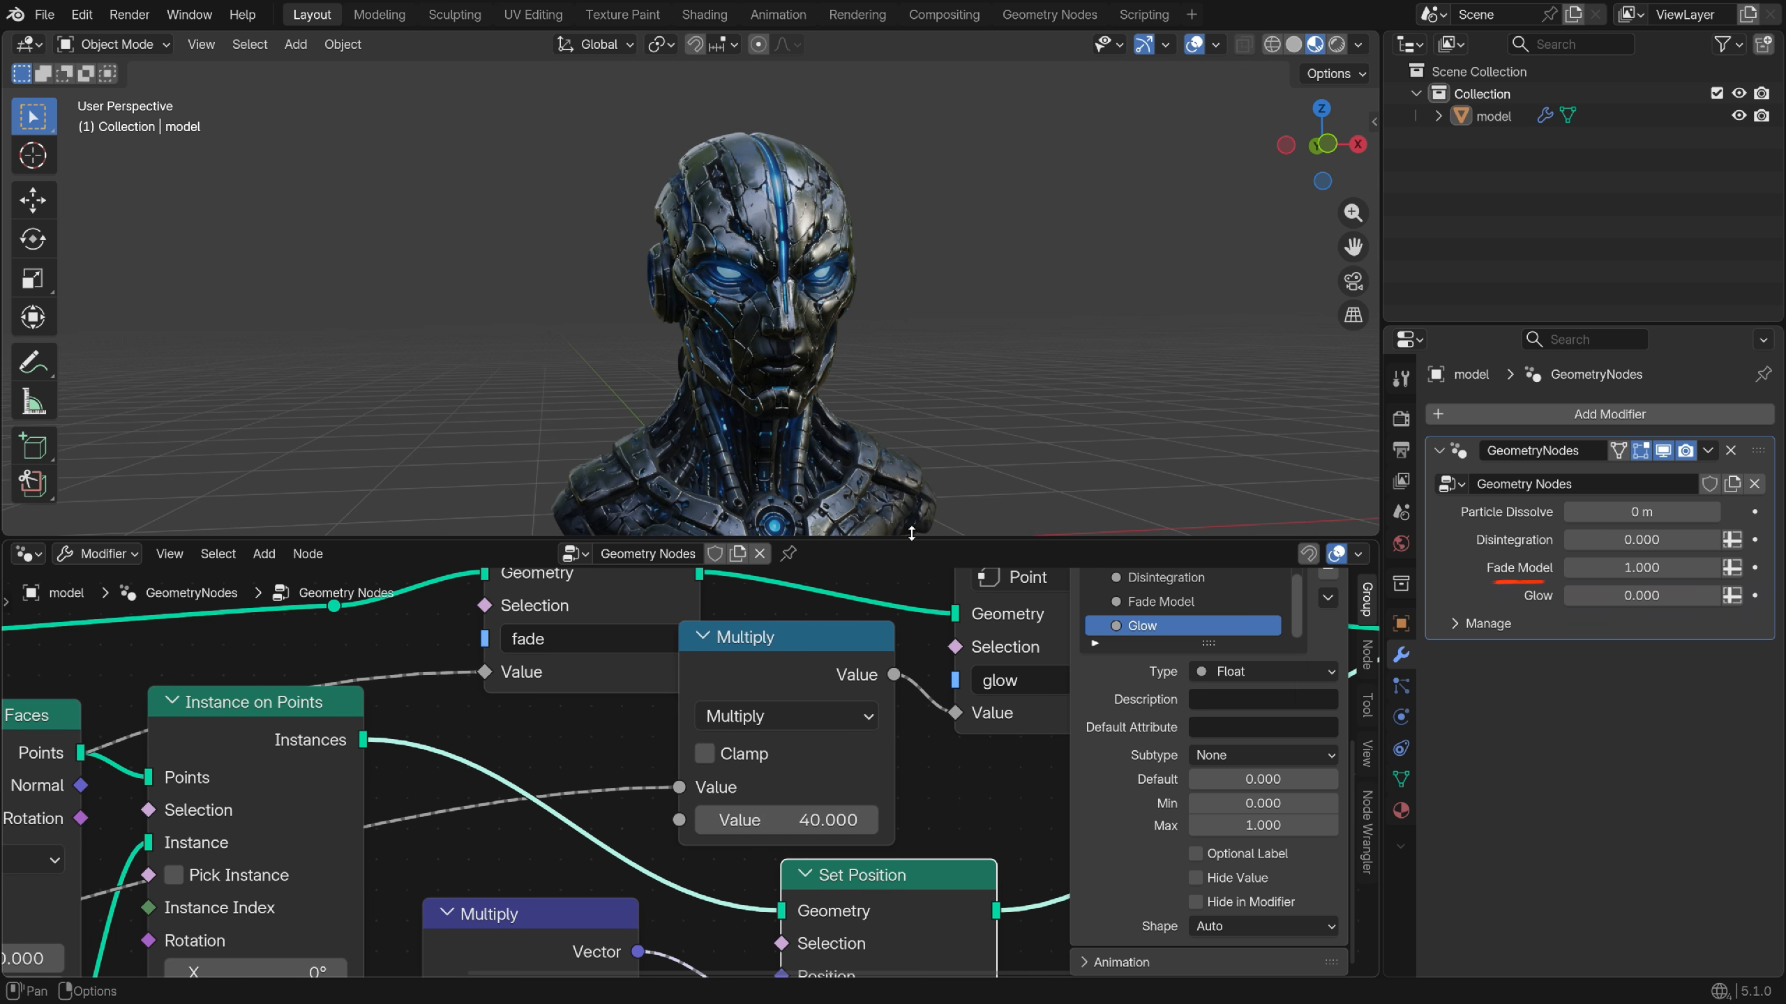
{"action": "left_click_drag", "start_coordinate": [1616, 596], "coordinate": [1659, 596]}
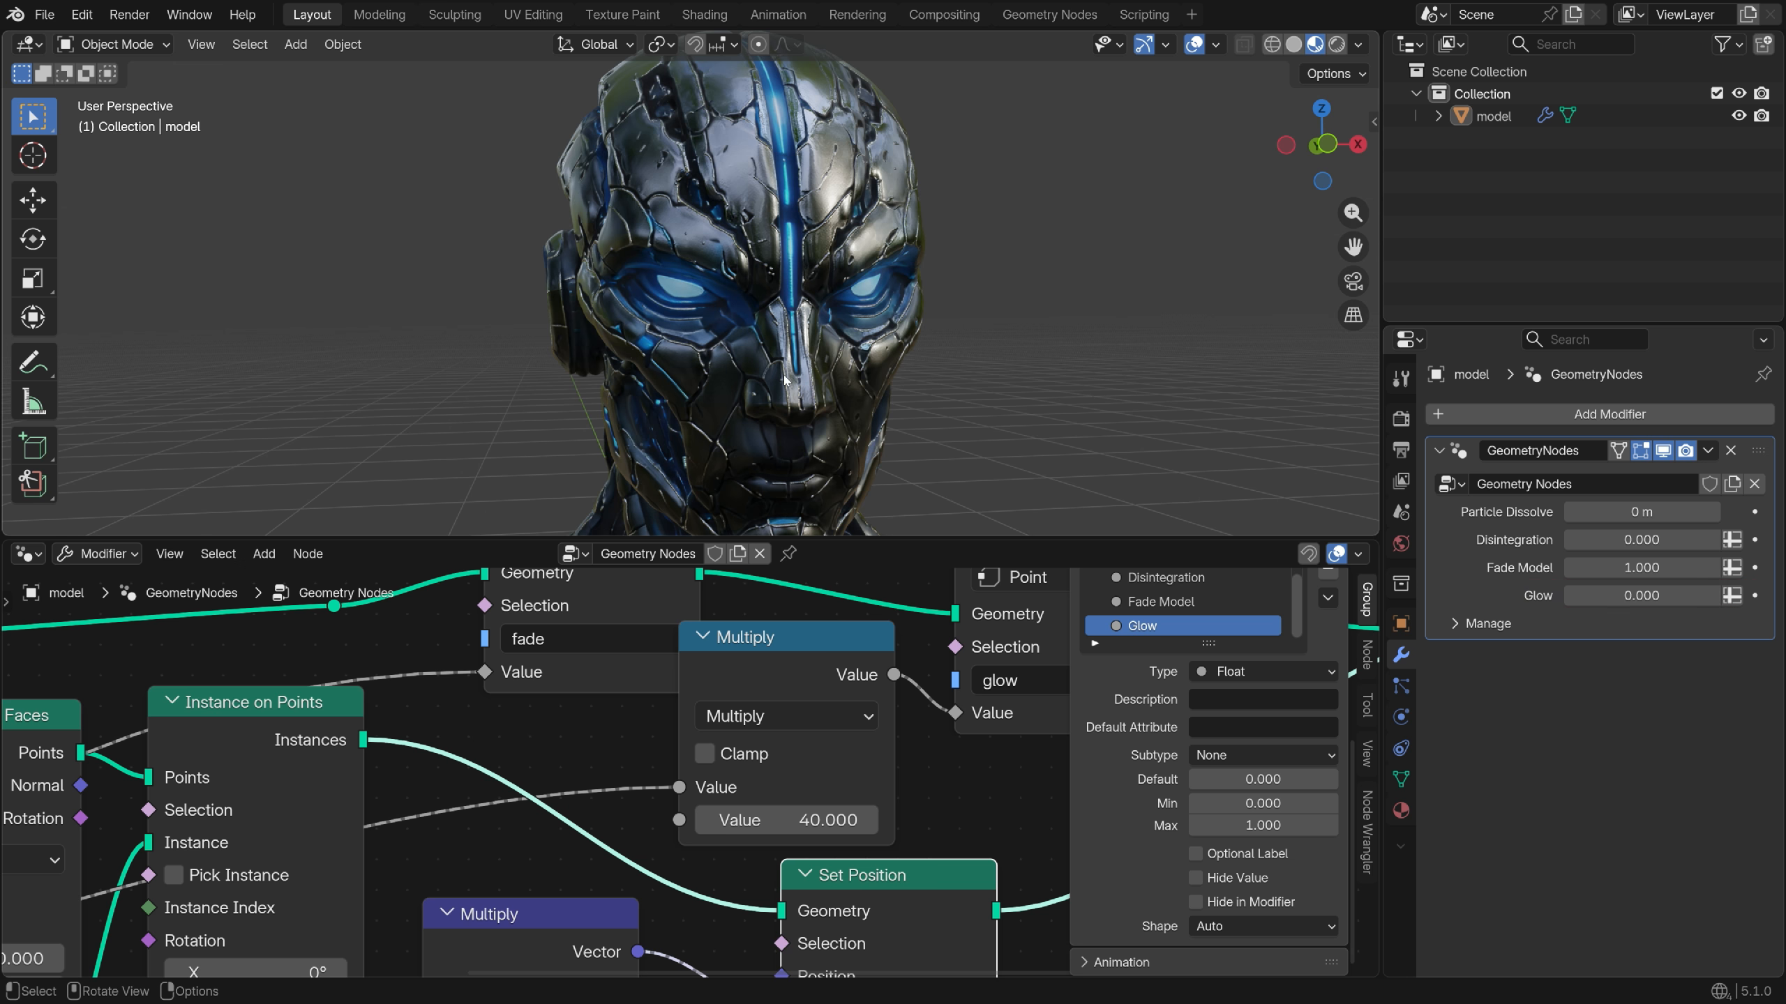
Add a second material slot with a new red material named 'Particles'
{"action": "left_click", "coordinate": [27, 554]}
{"action": "left_click", "coordinate": [91, 728]}
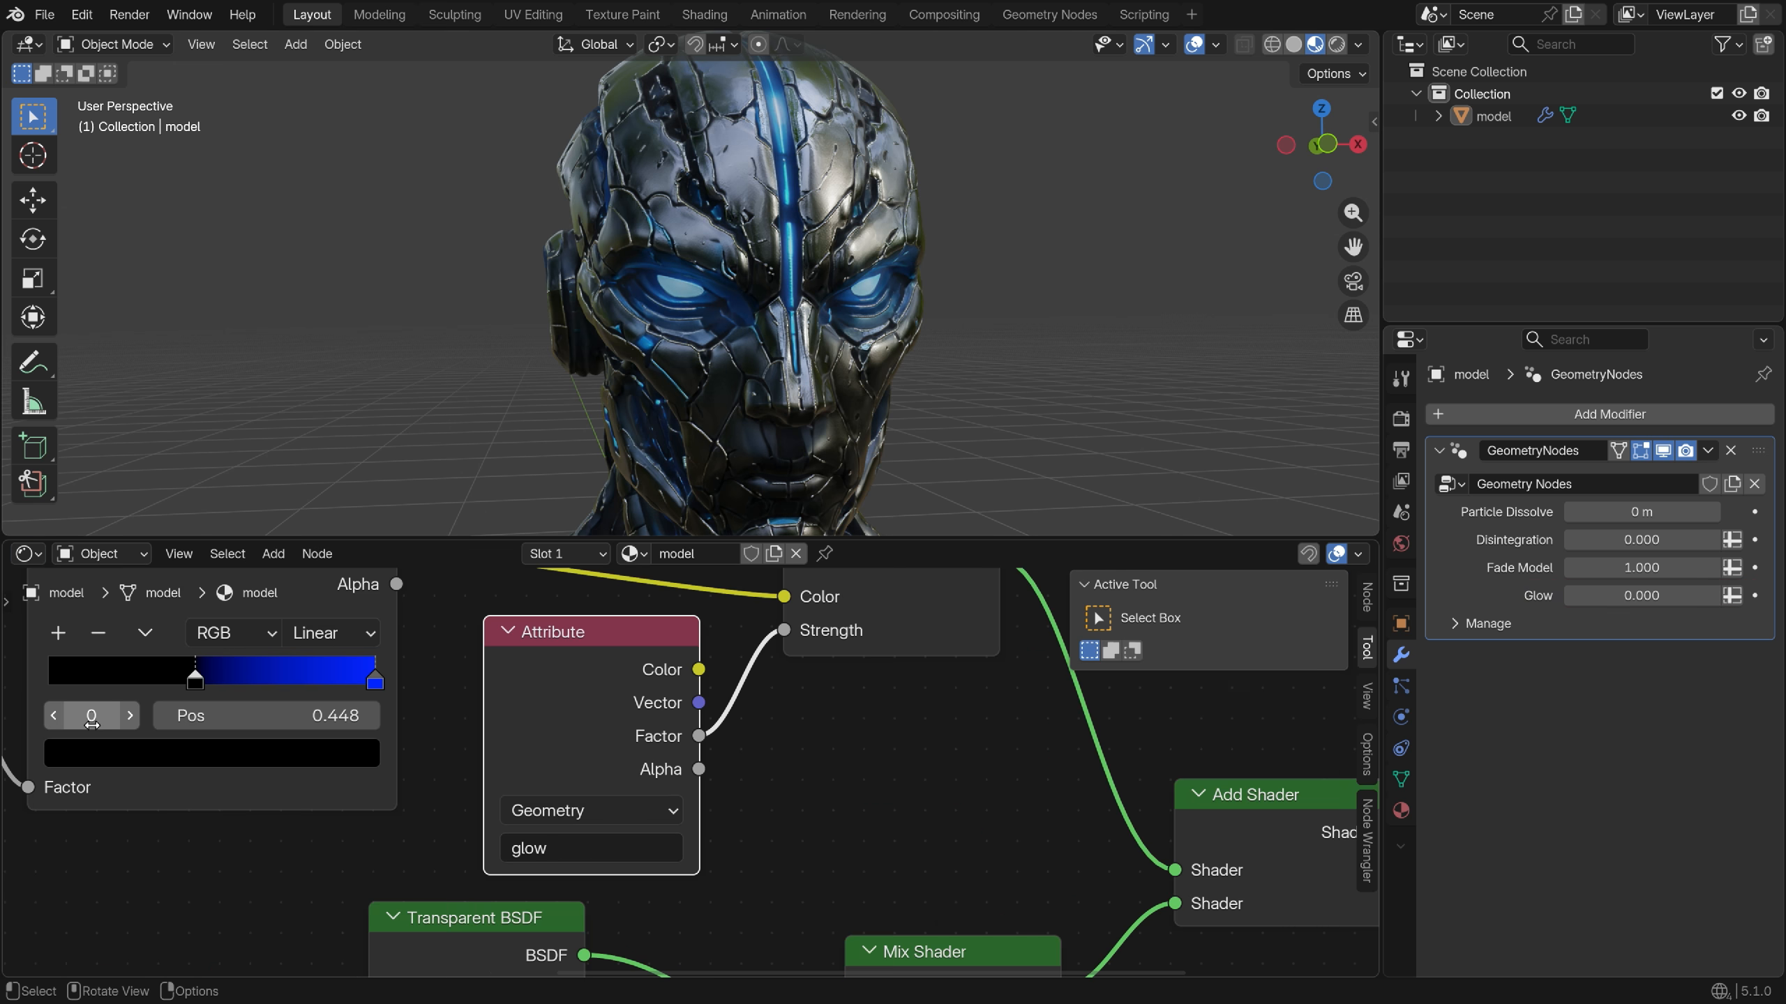
{"action": "left_click", "coordinate": [560, 555]}
{"action": "left_click", "coordinate": [686, 598]}
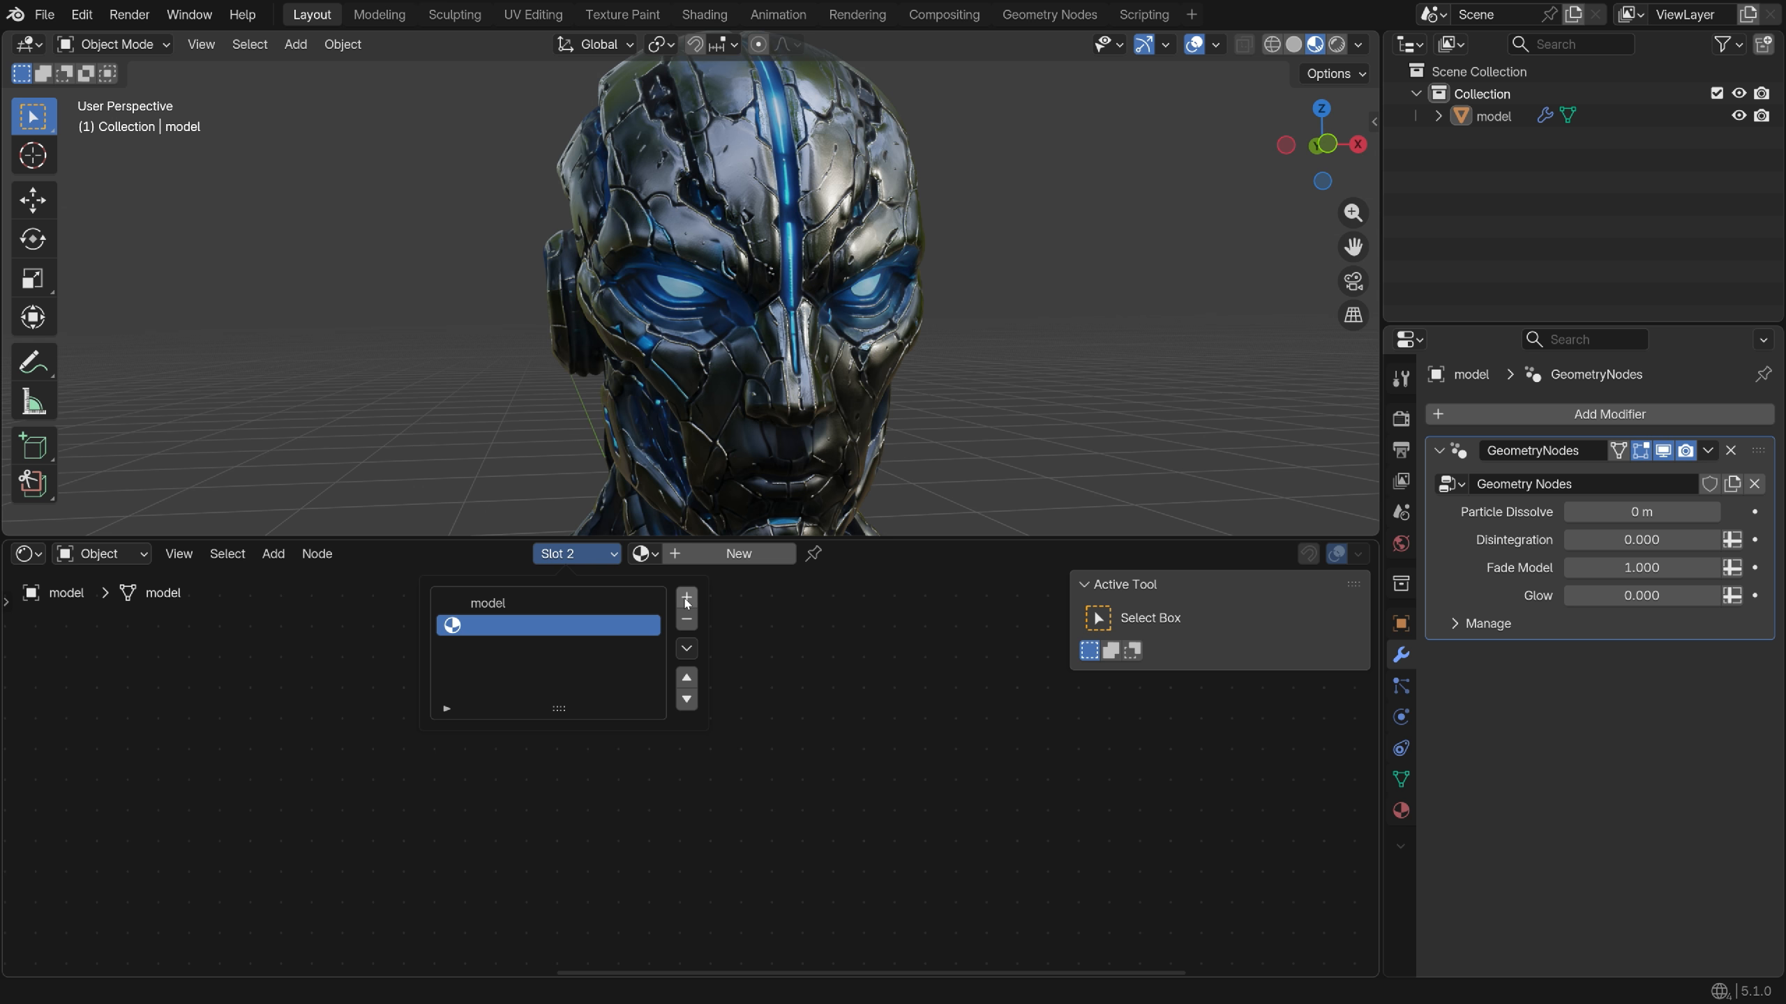
{"action": "left_click", "coordinate": [738, 554]}
{"action": "double_click", "coordinate": [682, 554]}
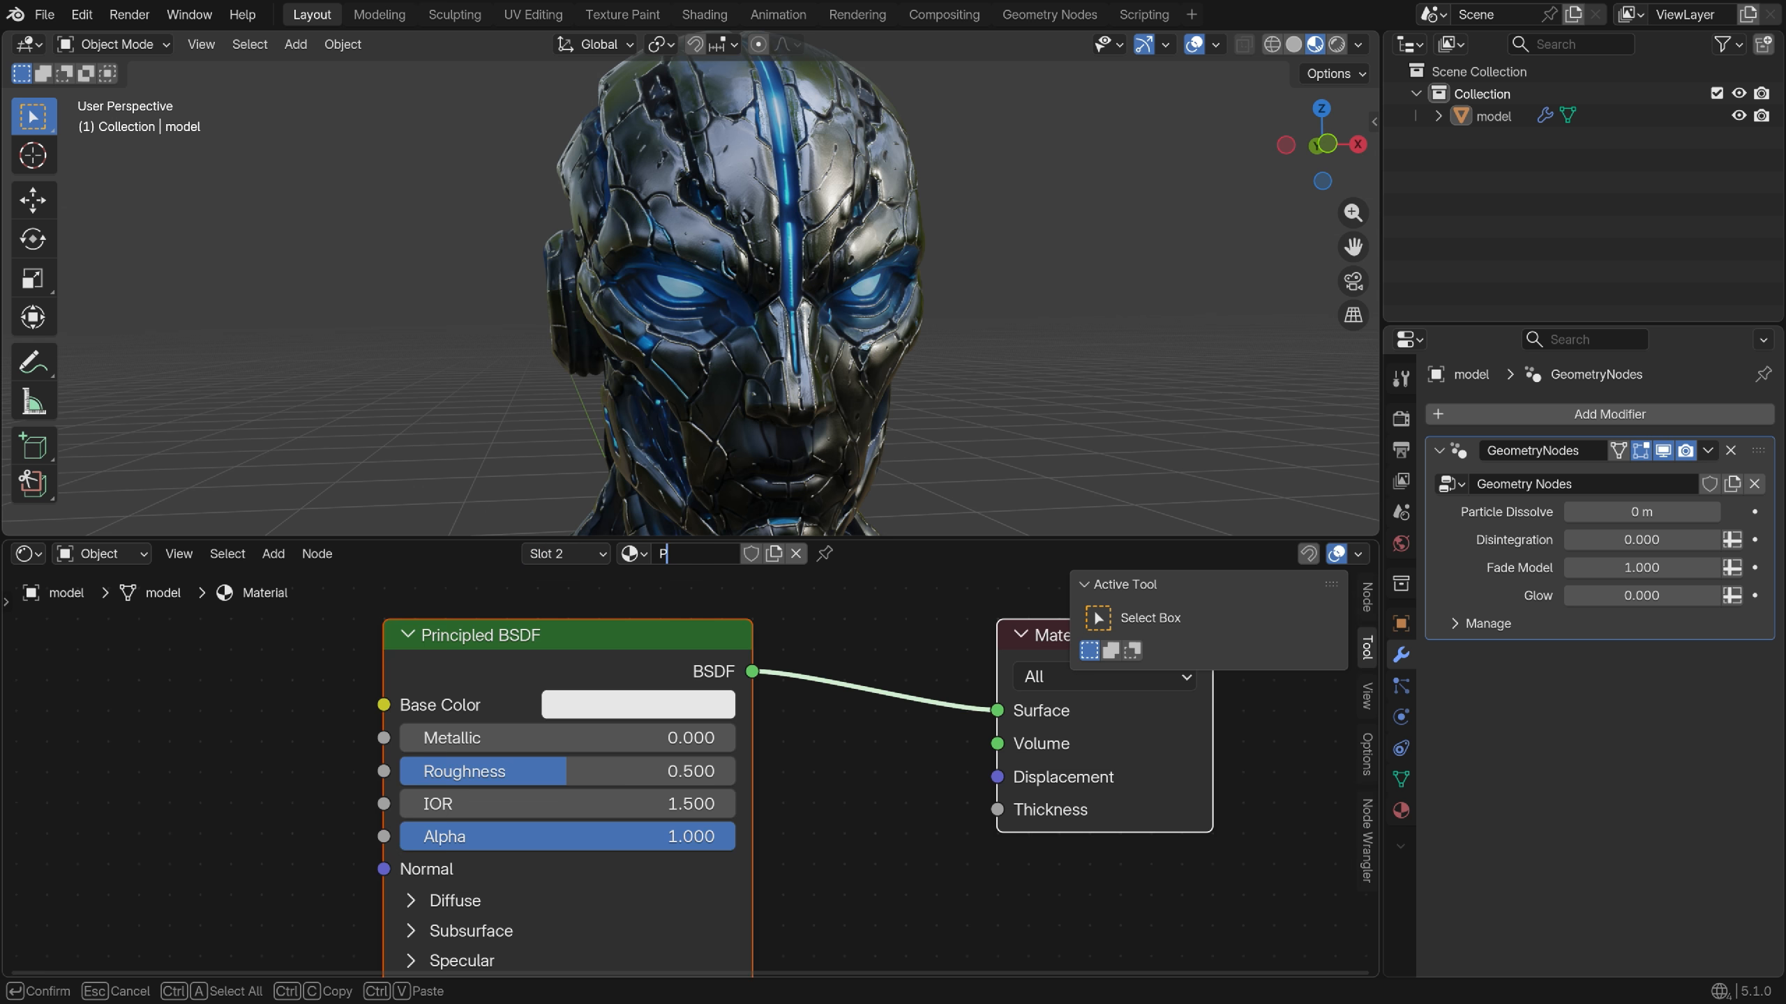
{"action": "type", "text": "Particles"}
{"action": "key", "text": "Return"}
{"action": "left_click", "coordinate": [637, 705]}
{"action": "key", "text": "ctrl+v"}
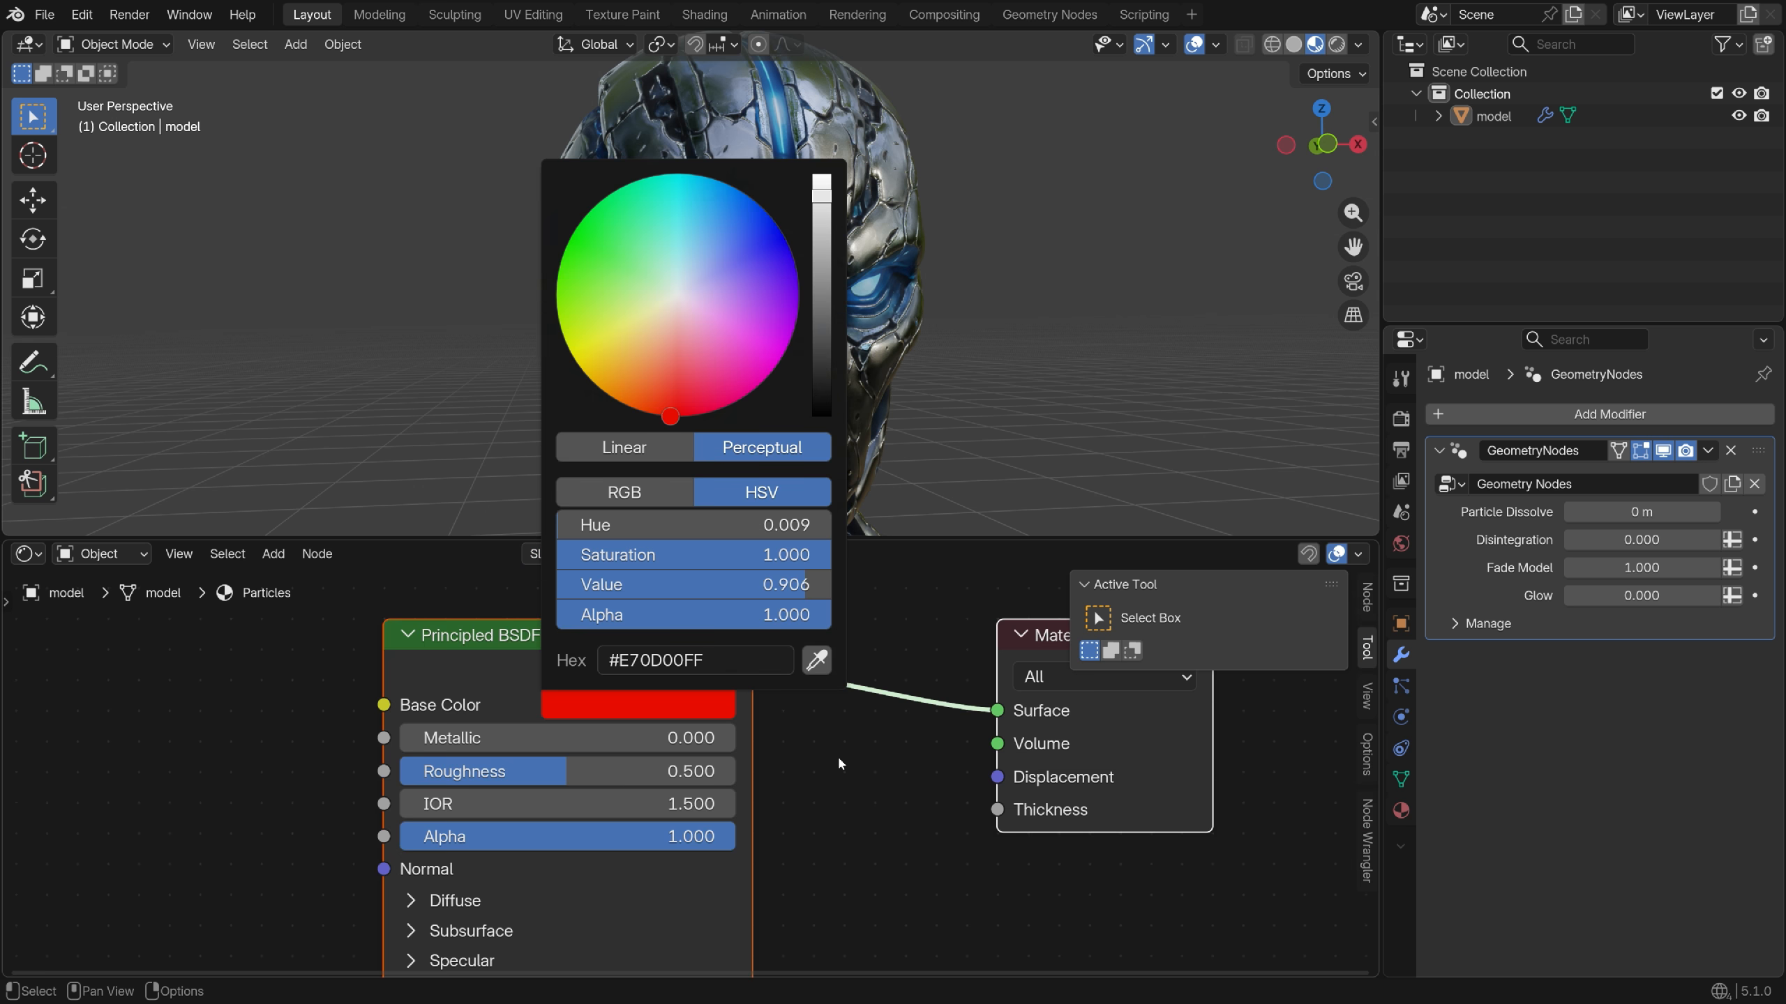
Raise Particle Dissolve to 1 m and insert a Set Material node before Join Geometry
{"action": "left_click_drag", "start_coordinate": [1608, 512], "coordinate": [1624, 511]}
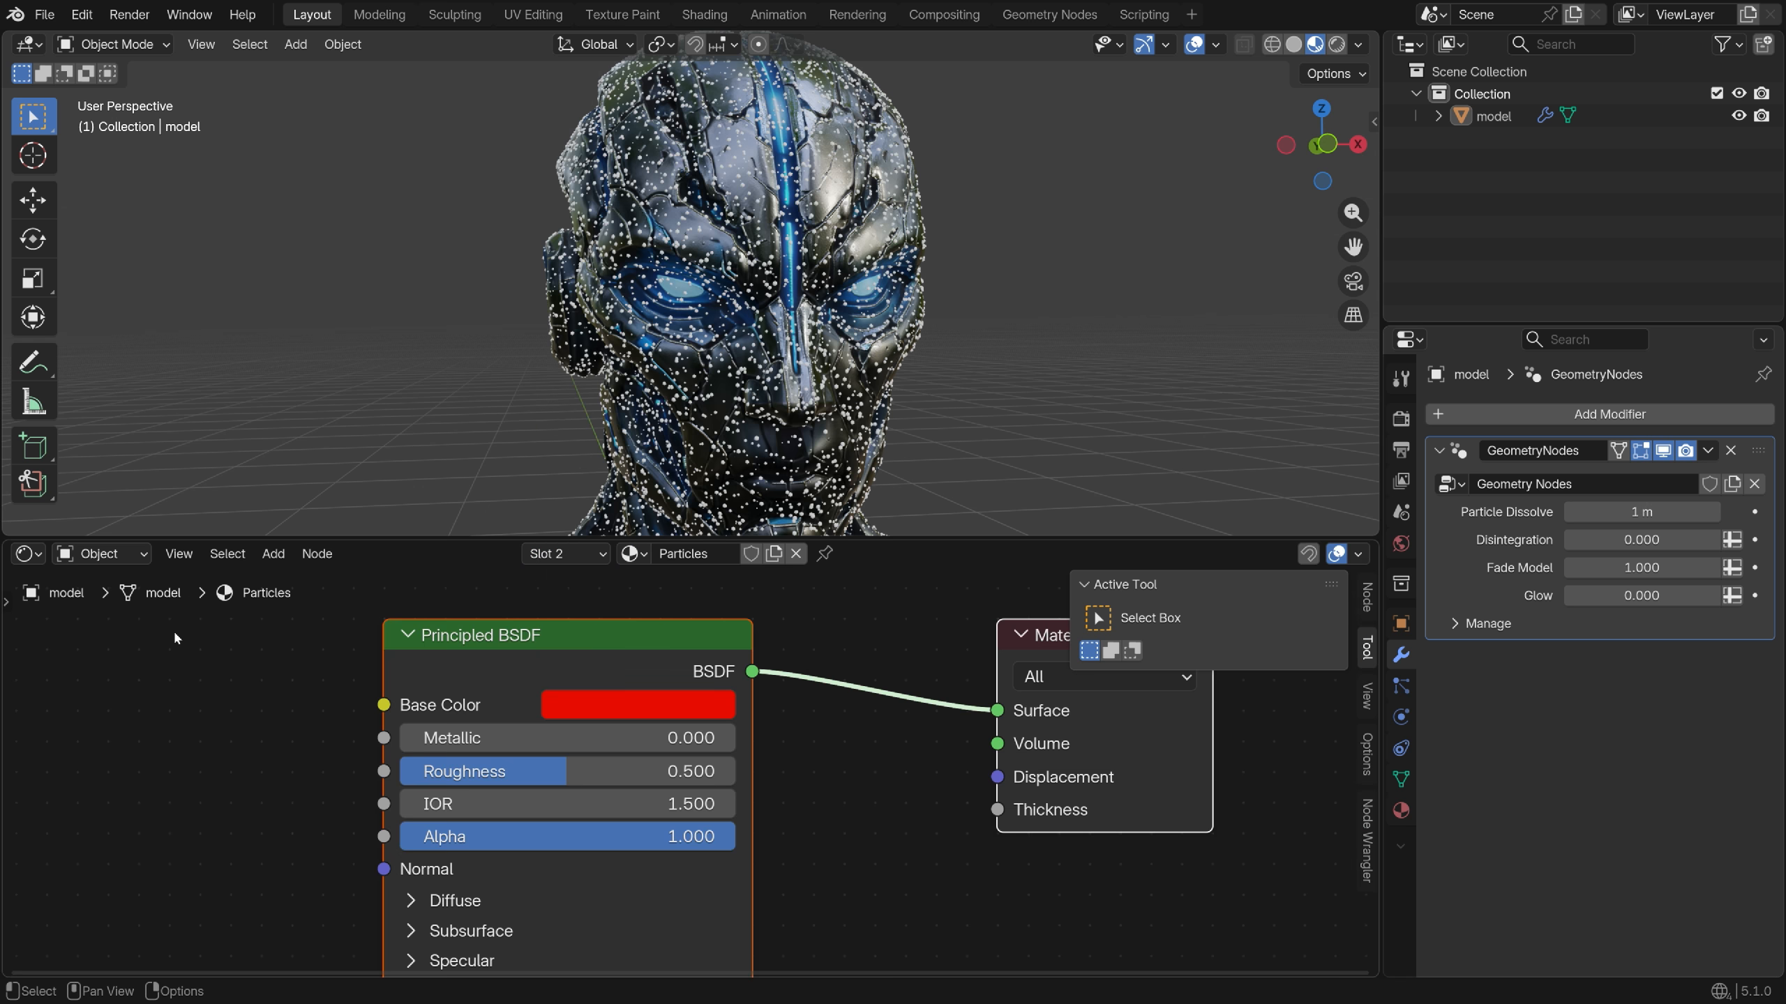
{"action": "left_click", "coordinate": [27, 554]}
{"action": "left_click", "coordinate": [133, 684]}
{"action": "key", "text": "Home"}
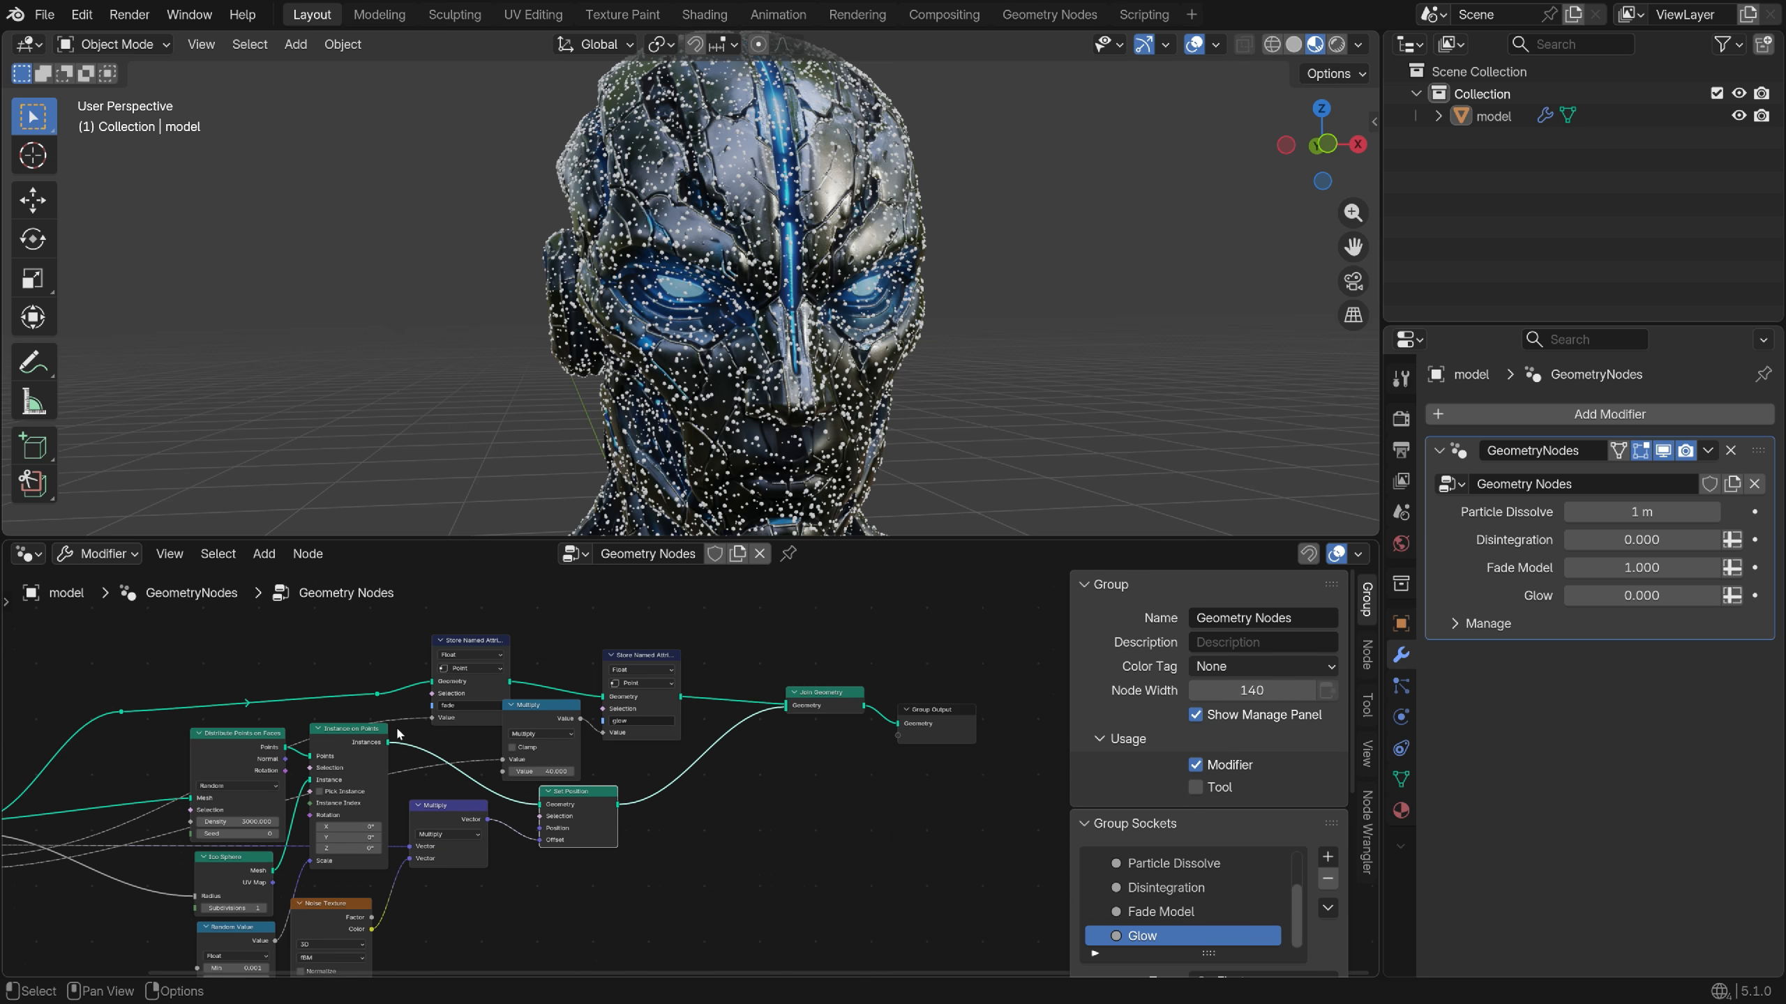
{"action": "scroll", "coordinate": [723, 793], "scroll_direction": "up", "scroll_amount": 5}
{"action": "key", "text": "shift+a"}
{"action": "type", "text": "set"}
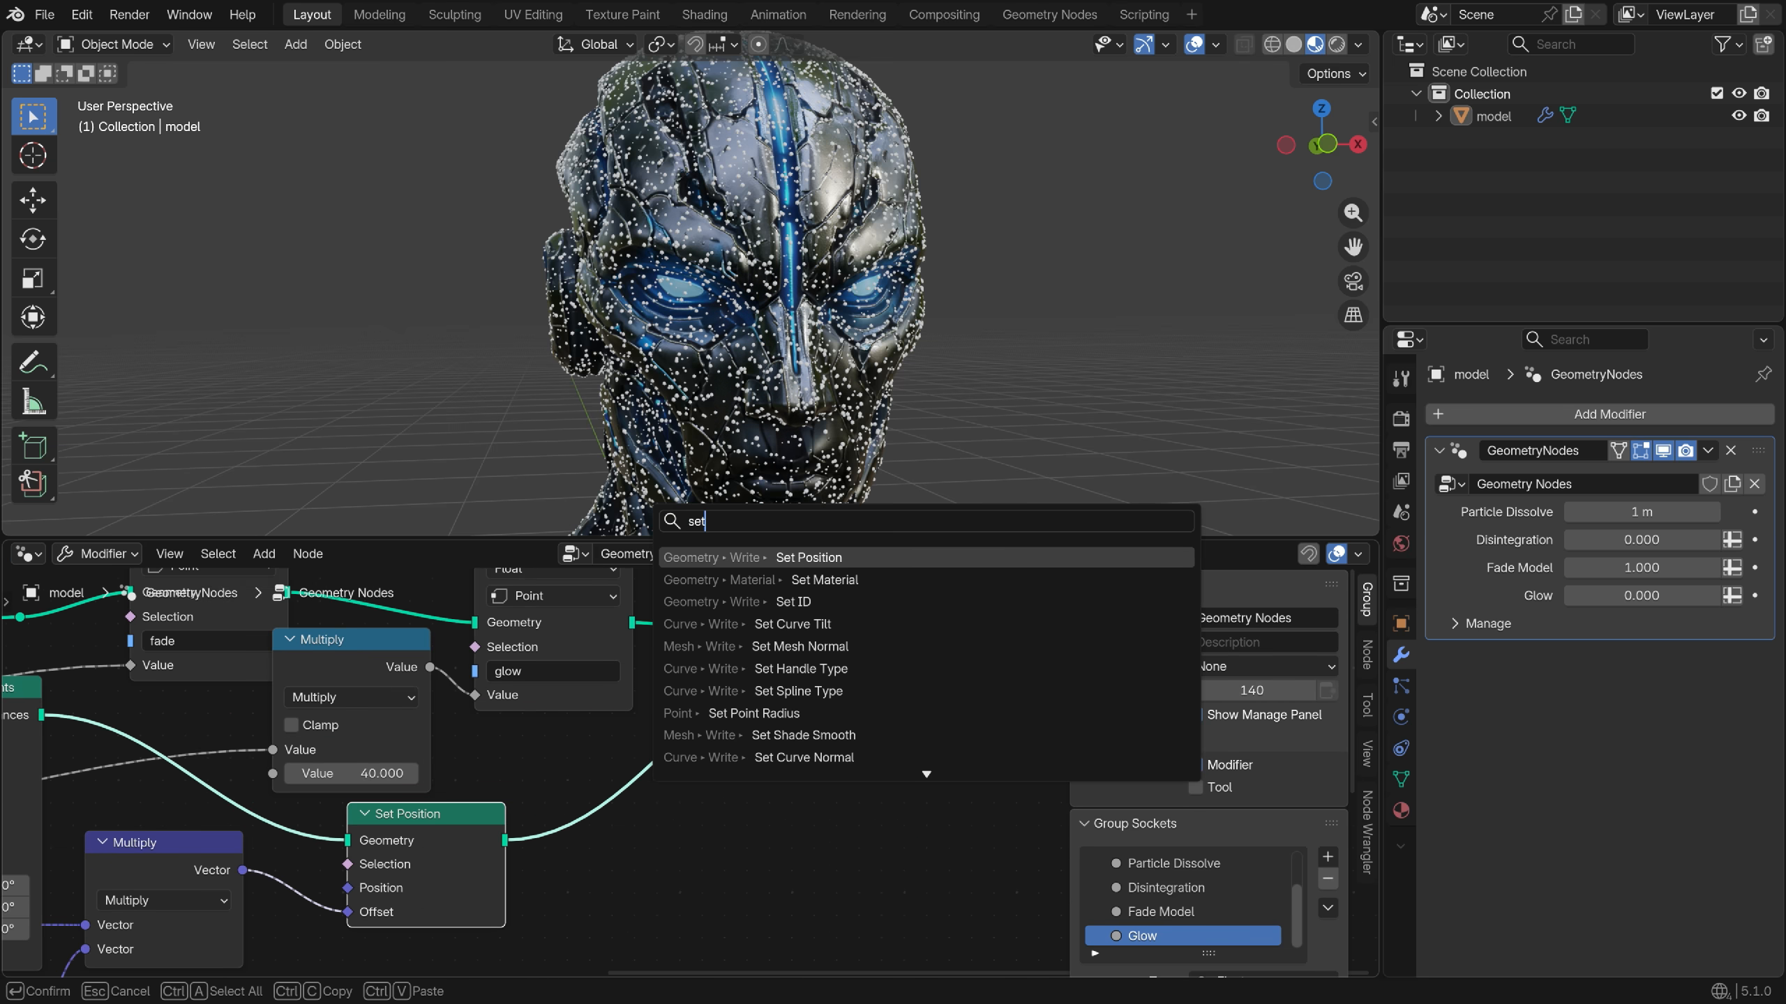
{"action": "key", "text": "Down"}
{"action": "key", "text": "Return"}
{"action": "left_click", "coordinate": [613, 586]}
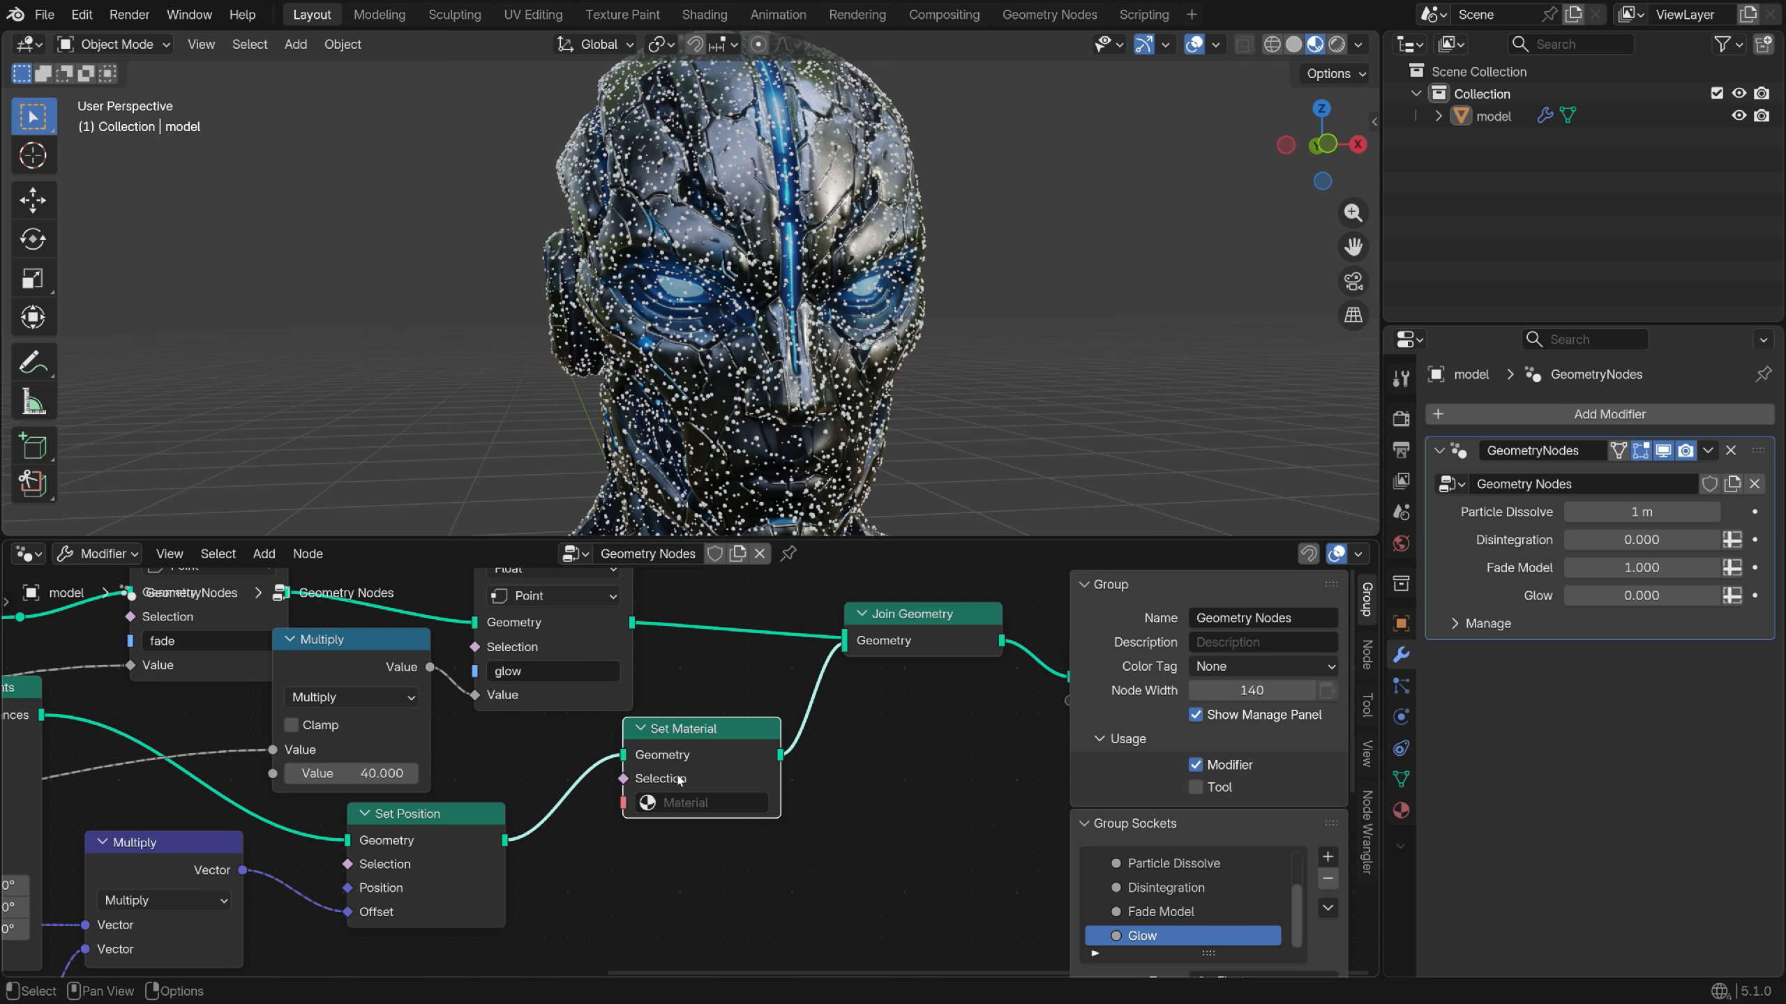
Assign the Particles material in the Set Material node
{"action": "scroll", "coordinate": [668, 703], "scroll_direction": "up", "scroll_amount": 2}
{"action": "left_click", "coordinate": [703, 811]}
{"action": "left_click", "coordinate": [701, 571]}
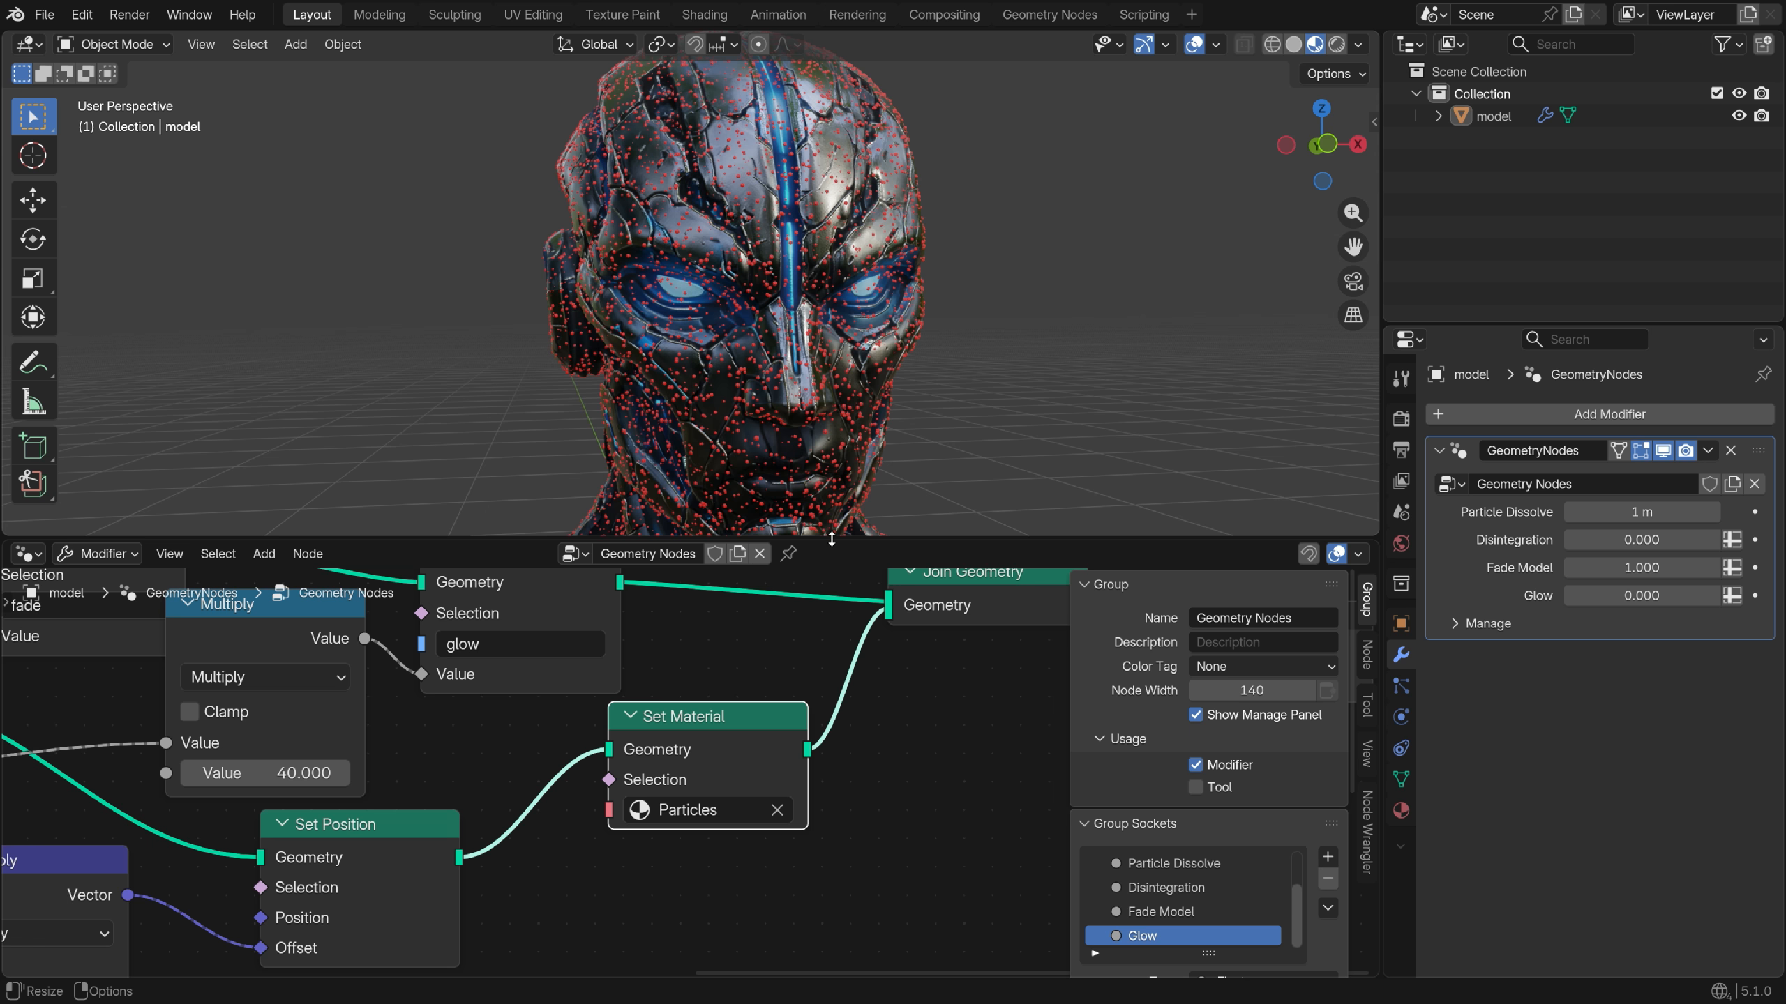
{"action": "scroll", "coordinate": [772, 425], "scroll_direction": "down", "scroll_amount": 5}
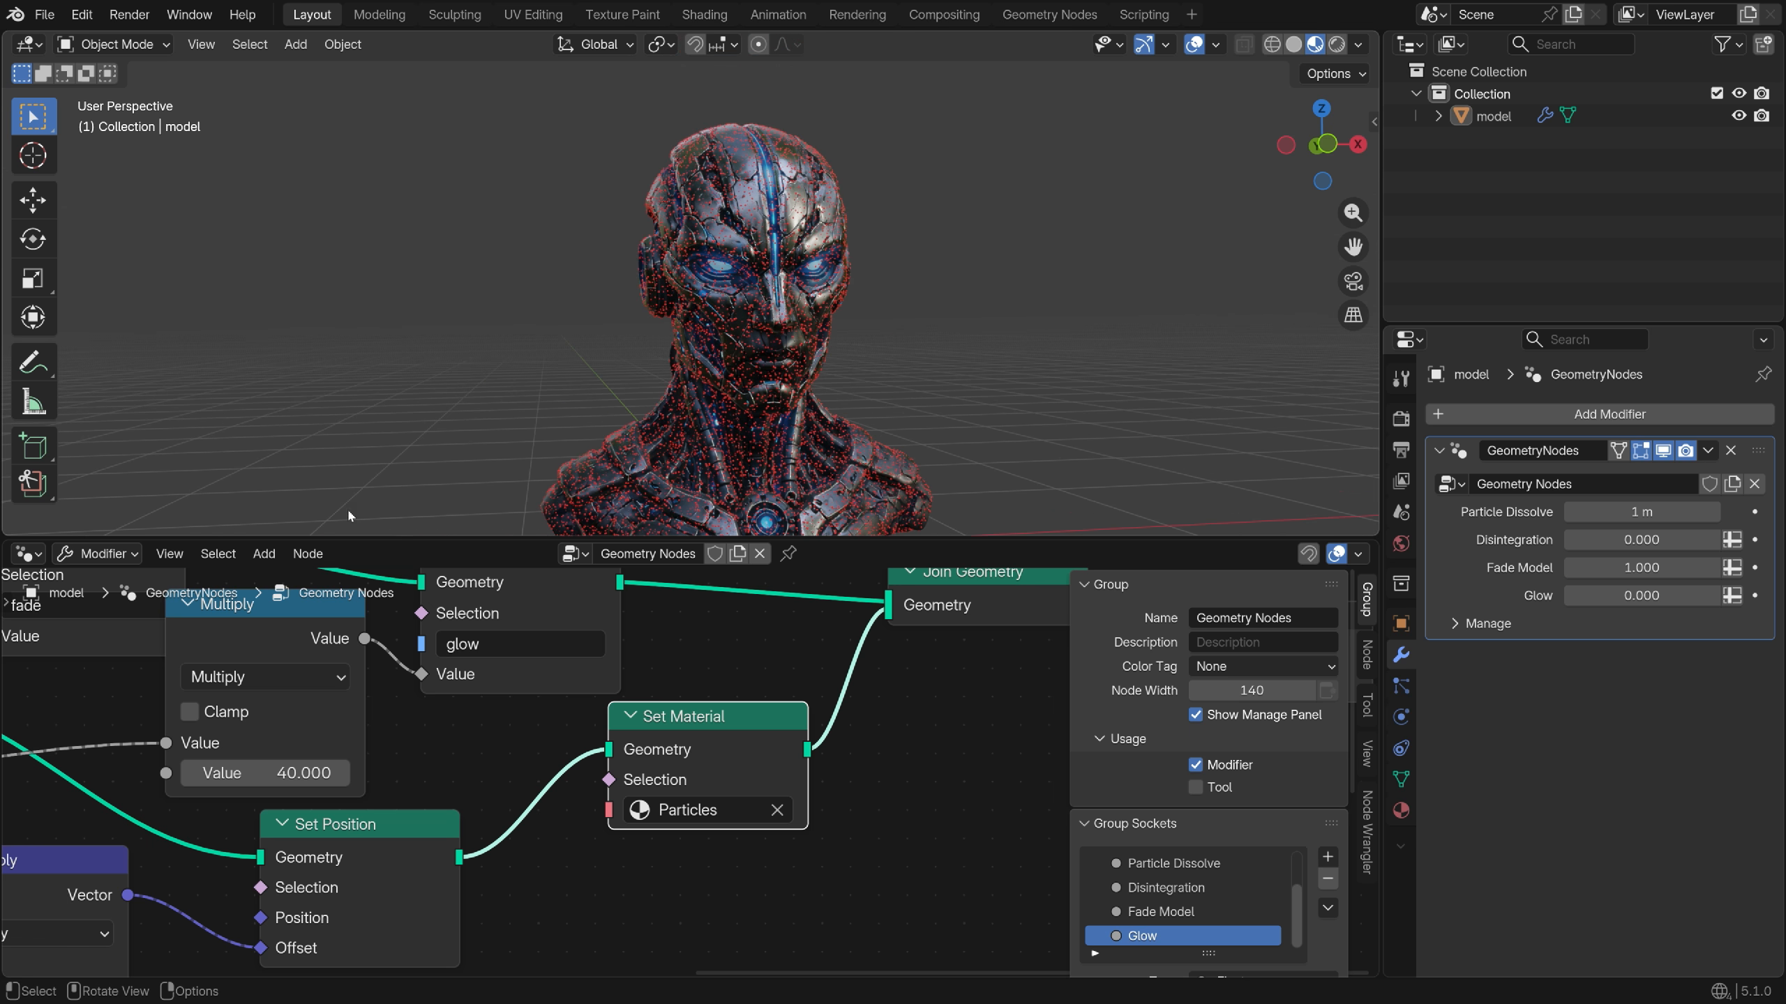
{"action": "left_click", "coordinate": [28, 554]}
Make the Particles Principled BSDF white, Metallic 1.000, Roughness 0.100
{"action": "left_click", "coordinate": [114, 737]}
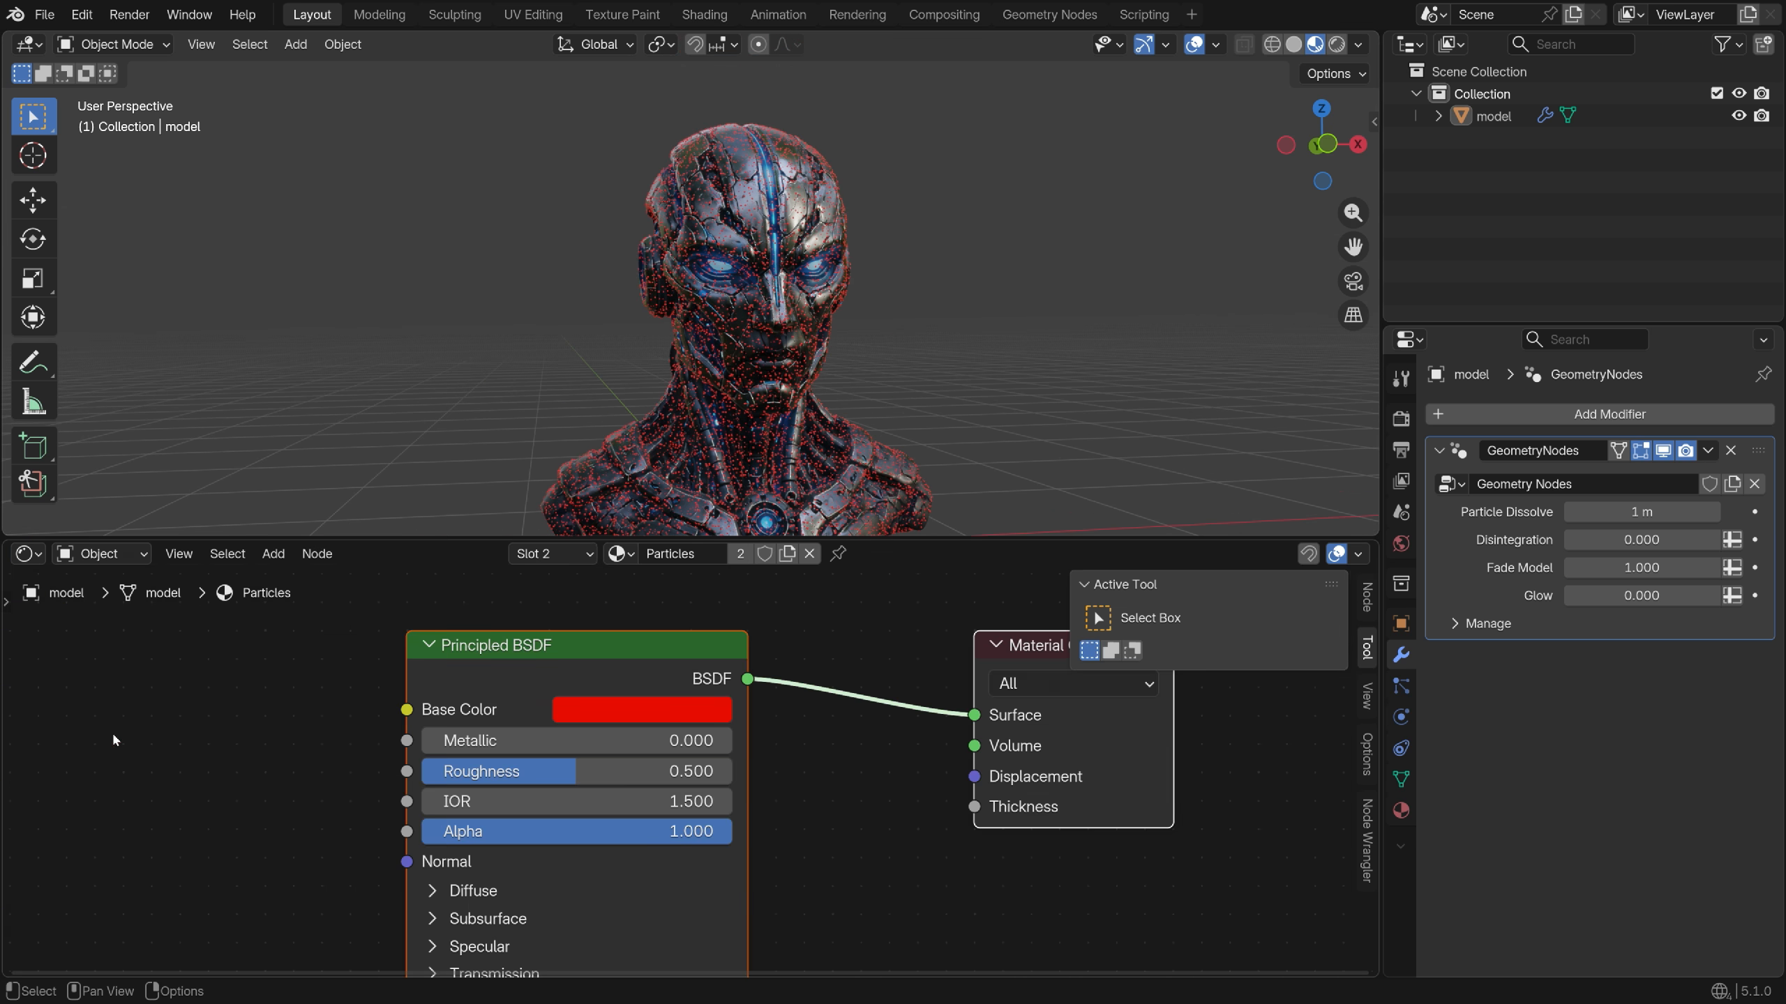
{"action": "left_click", "coordinate": [611, 712]}
{"action": "left_click_drag", "start_coordinate": [678, 438], "coordinate": [678, 331]}
{"action": "left_click_drag", "start_coordinate": [774, 598], "coordinate": [815, 681]}
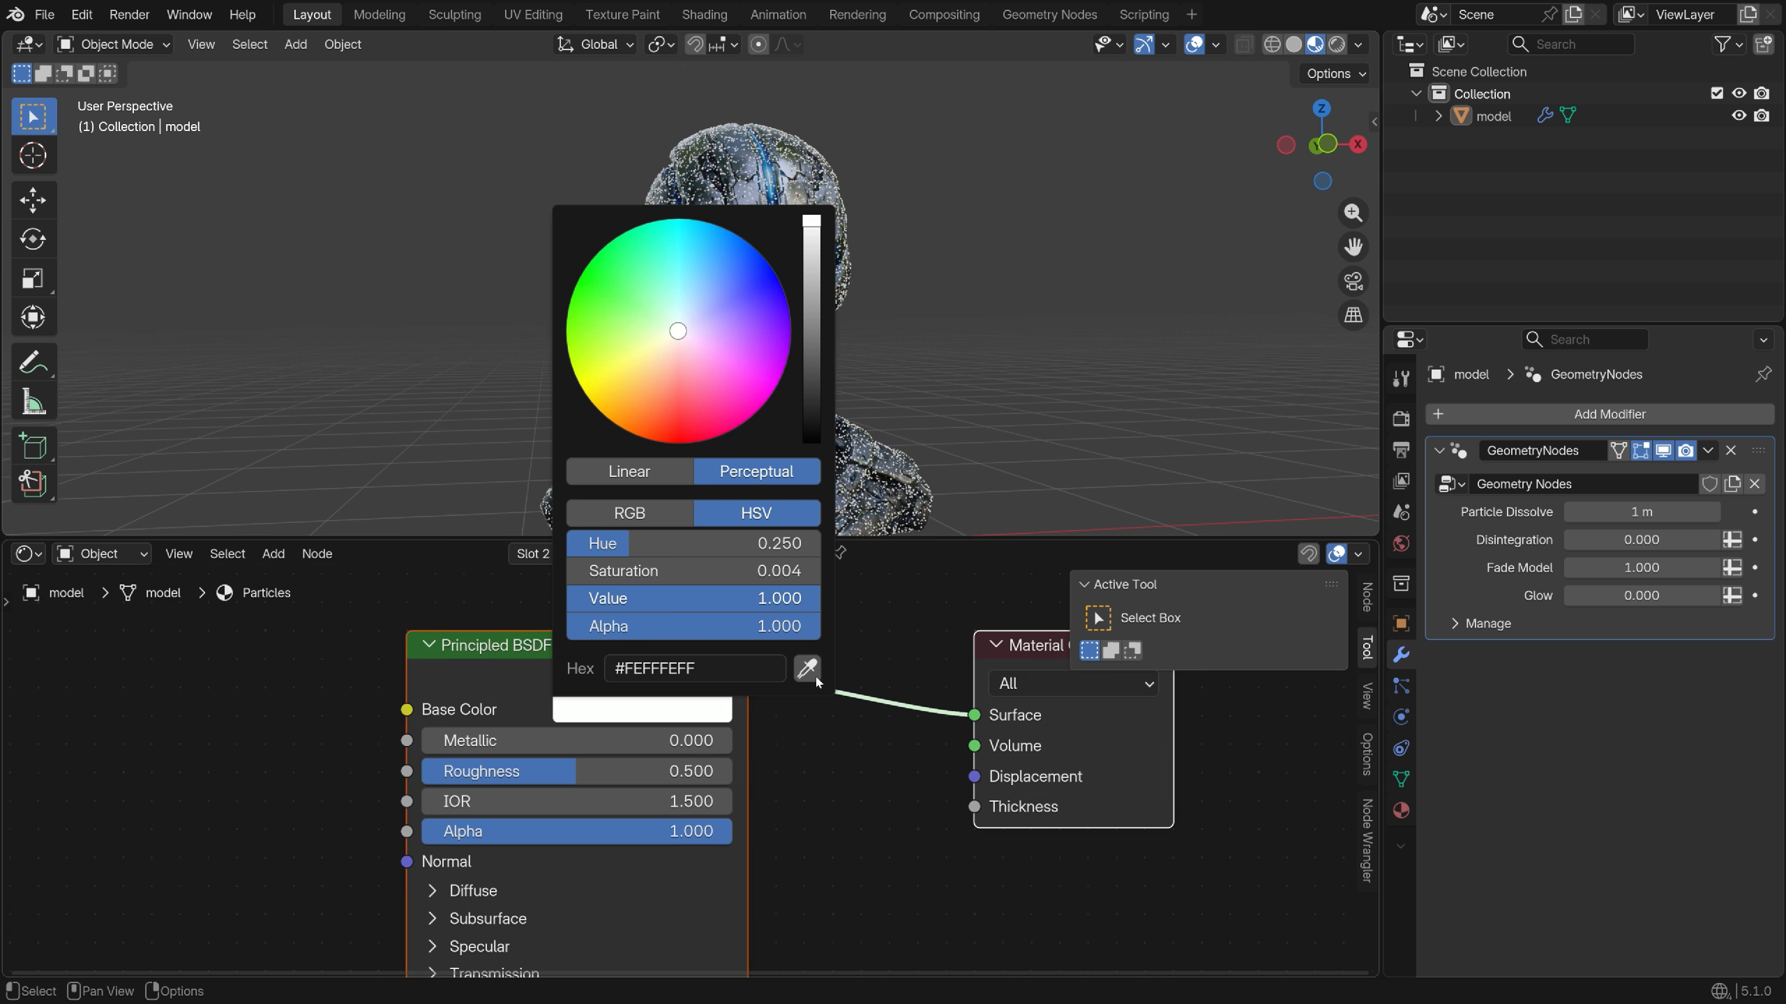
{"action": "left_click_drag", "start_coordinate": [492, 740], "coordinate": [731, 740]}
{"action": "scroll", "coordinate": [773, 315], "scroll_direction": "up", "scroll_amount": 5}
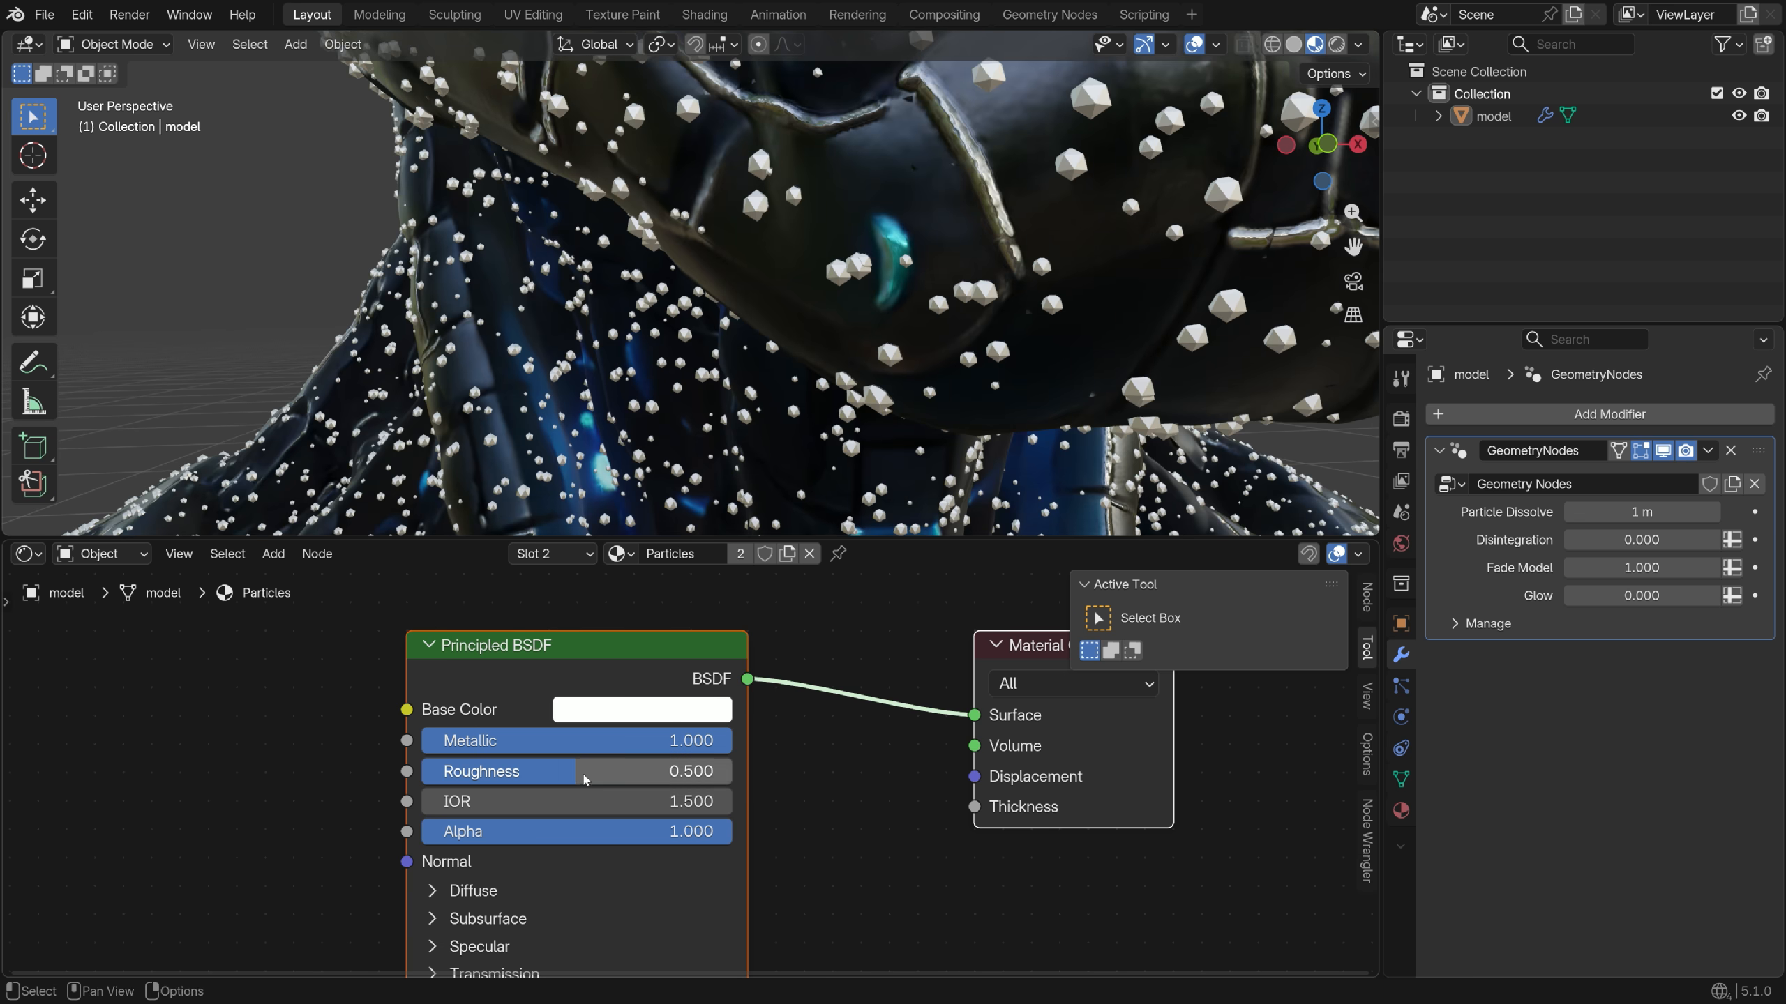
{"action": "left_click", "coordinate": [584, 772]}
{"action": "type", "text": "0.1"}
{"action": "key", "text": "Return"}
Add an Emission shader node to the Particles material
{"action": "middle_click_drag", "start_coordinate": [534, 394], "coordinate": [576, 394]}
{"action": "scroll", "coordinate": [502, 737], "scroll_direction": "down", "scroll_amount": 2}
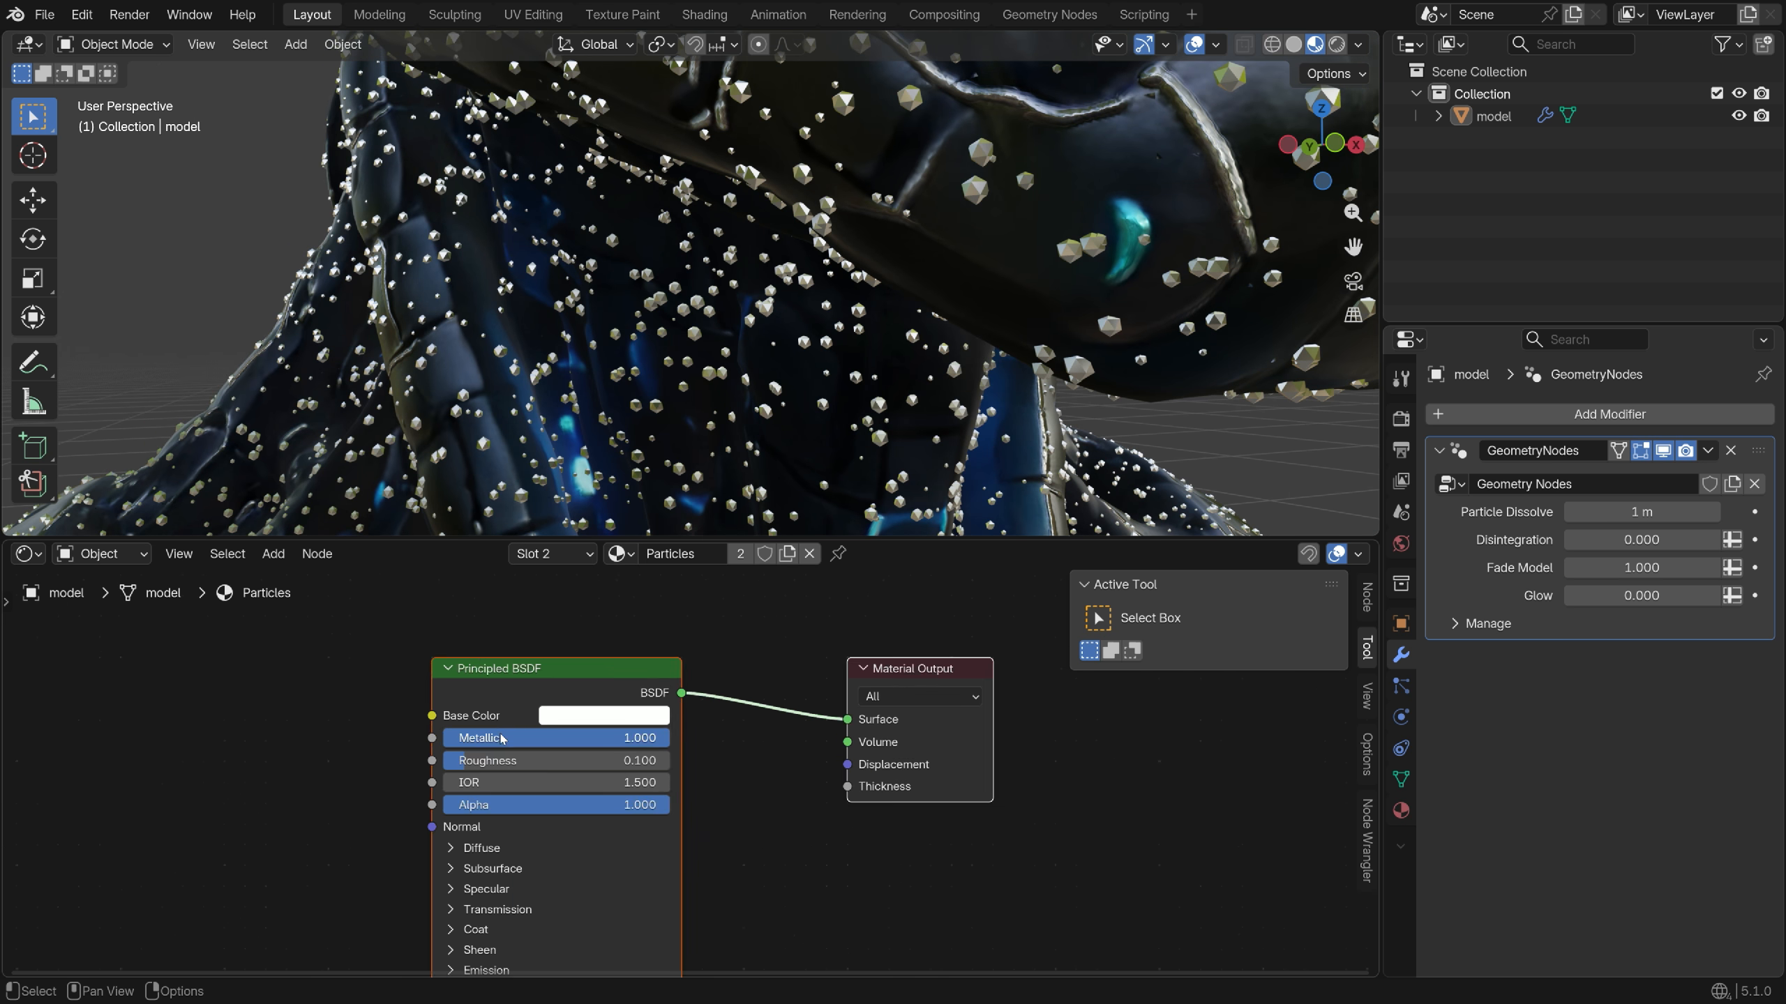
{"action": "scroll", "coordinate": [502, 737], "scroll_direction": "down", "scroll_amount": 1}
{"action": "scroll", "coordinate": [717, 670], "scroll_direction": "up", "scroll_amount": 2}
{"action": "key", "text": "shift+a"}
{"action": "type", "text": "em"}
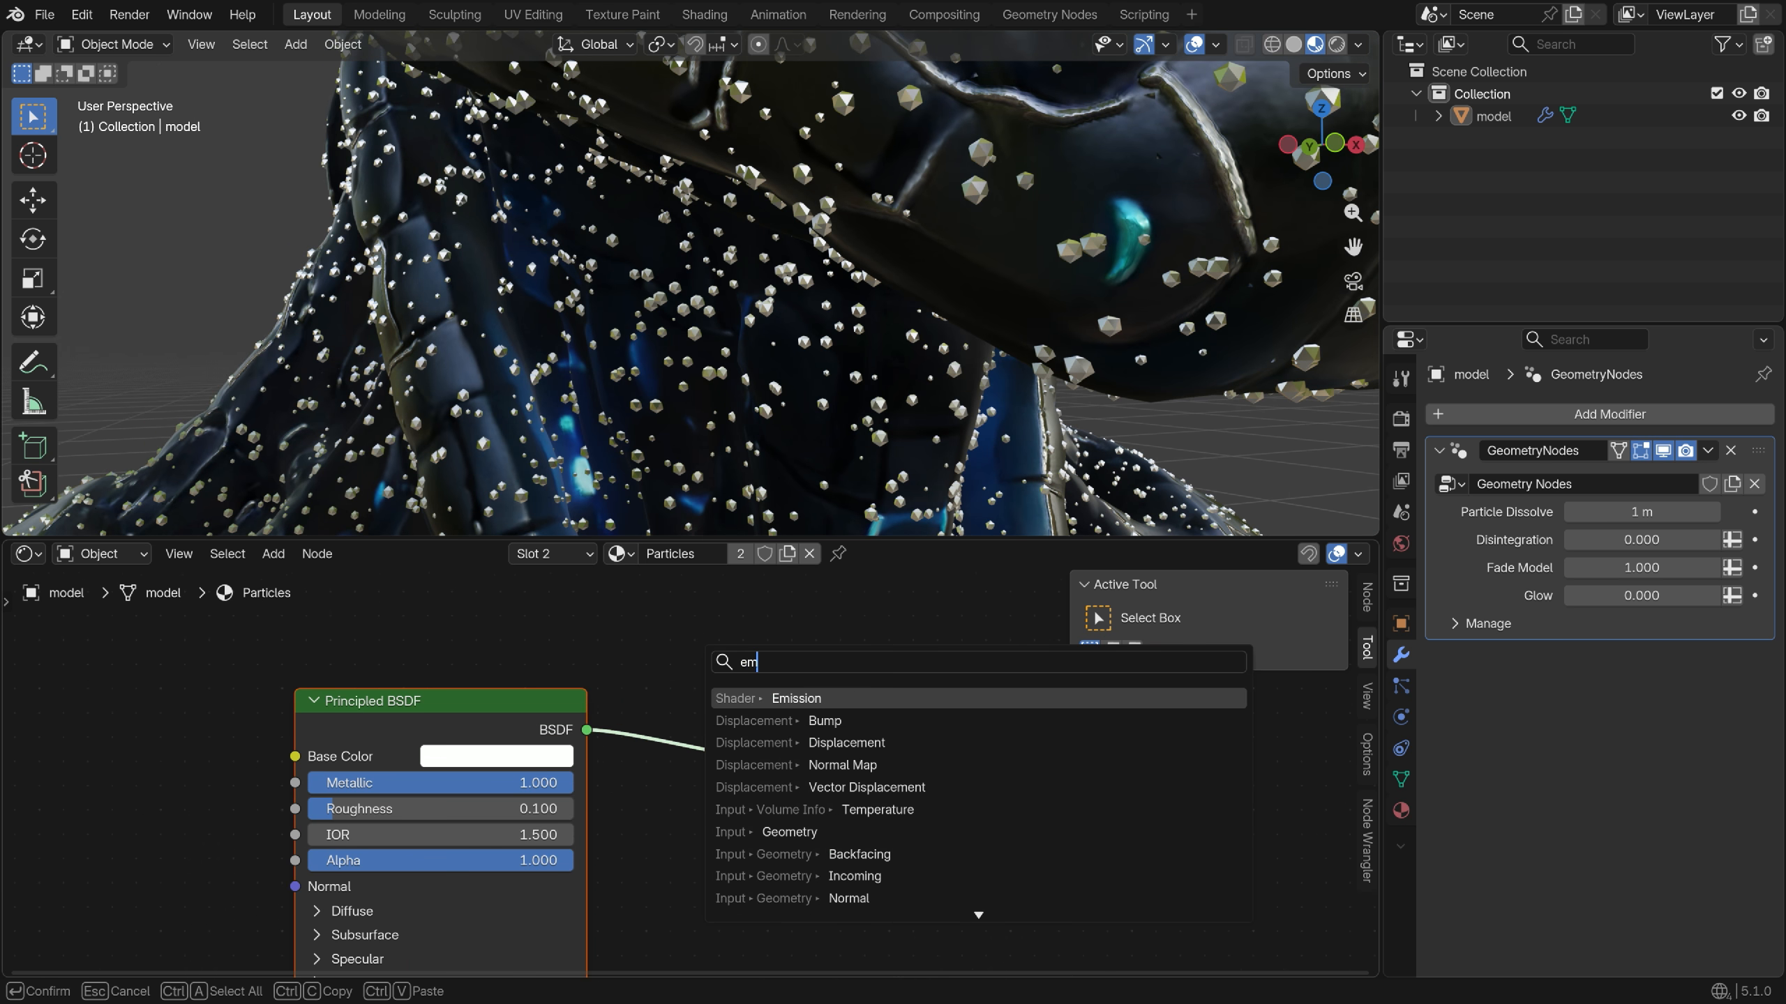
{"action": "type", "text": "iss"}
{"action": "key", "text": "Return"}
{"action": "left_click", "coordinate": [584, 658]}
Insert a Mix Shader between the BSDF and output, with Emission in its first input
{"action": "scroll", "coordinate": [703, 774], "scroll_direction": "down", "scroll_amount": 3}
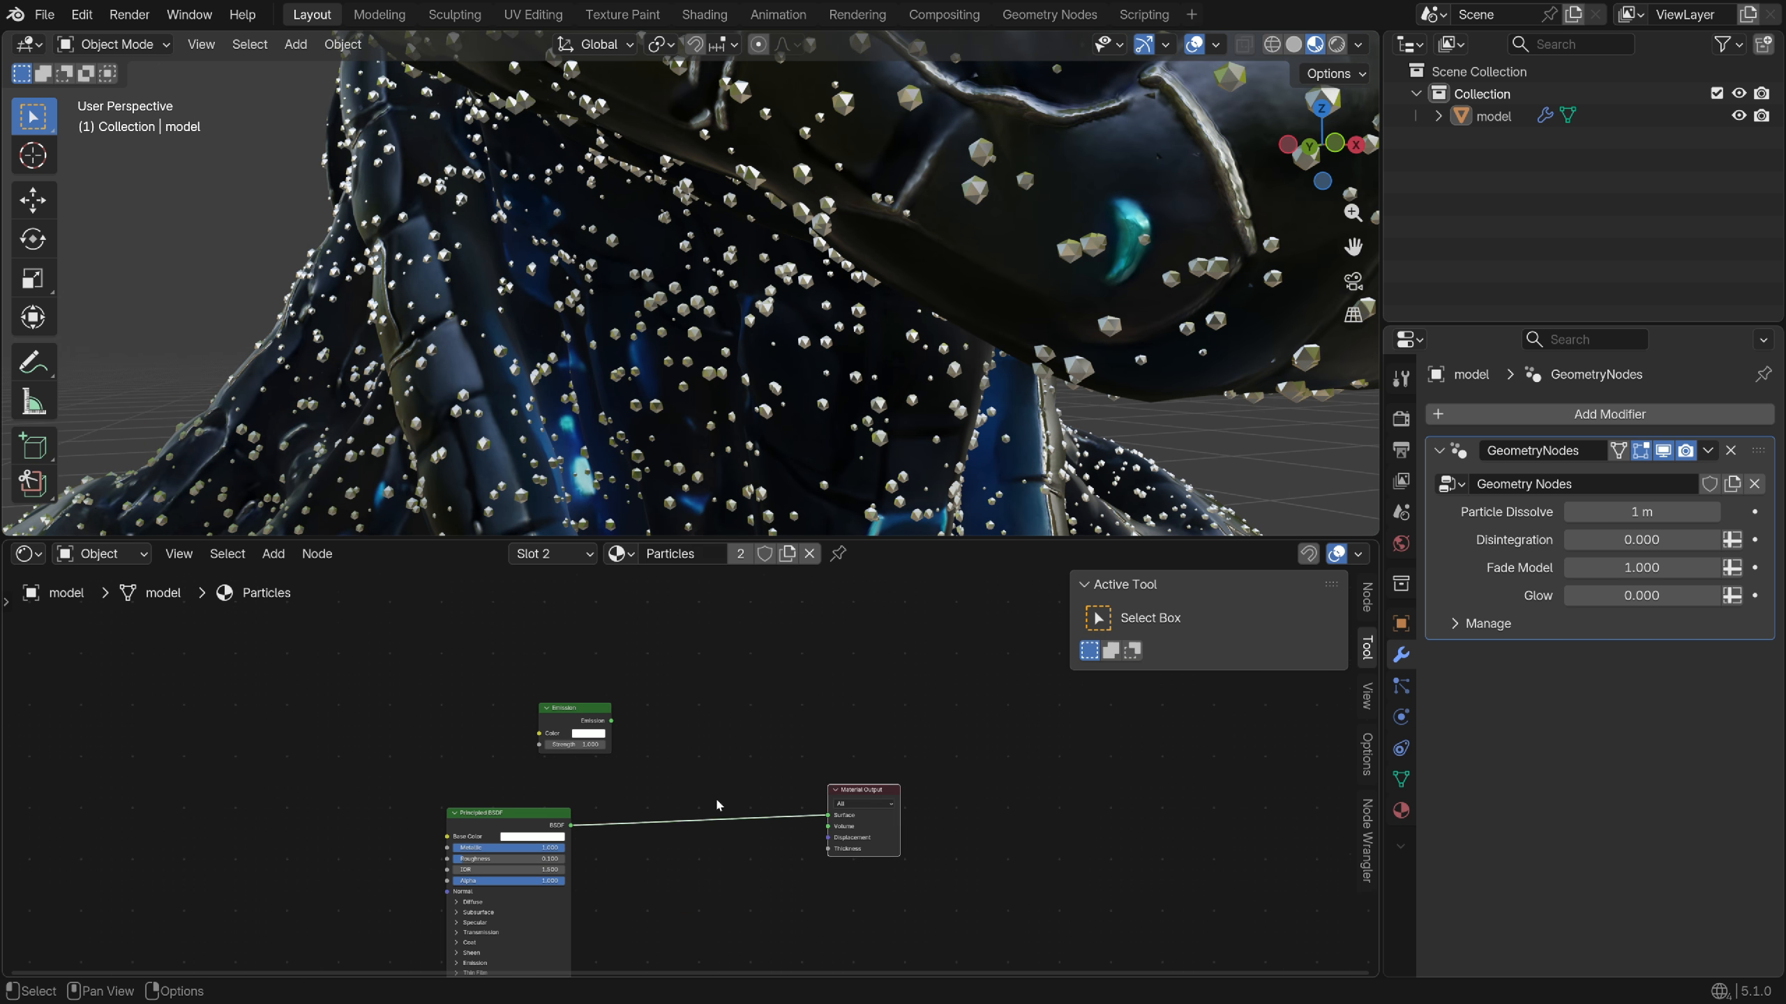
{"action": "scroll", "coordinate": [718, 804], "scroll_direction": "up", "scroll_amount": 3}
{"action": "key", "text": "shift+a"}
{"action": "type", "text": "mix sha"}
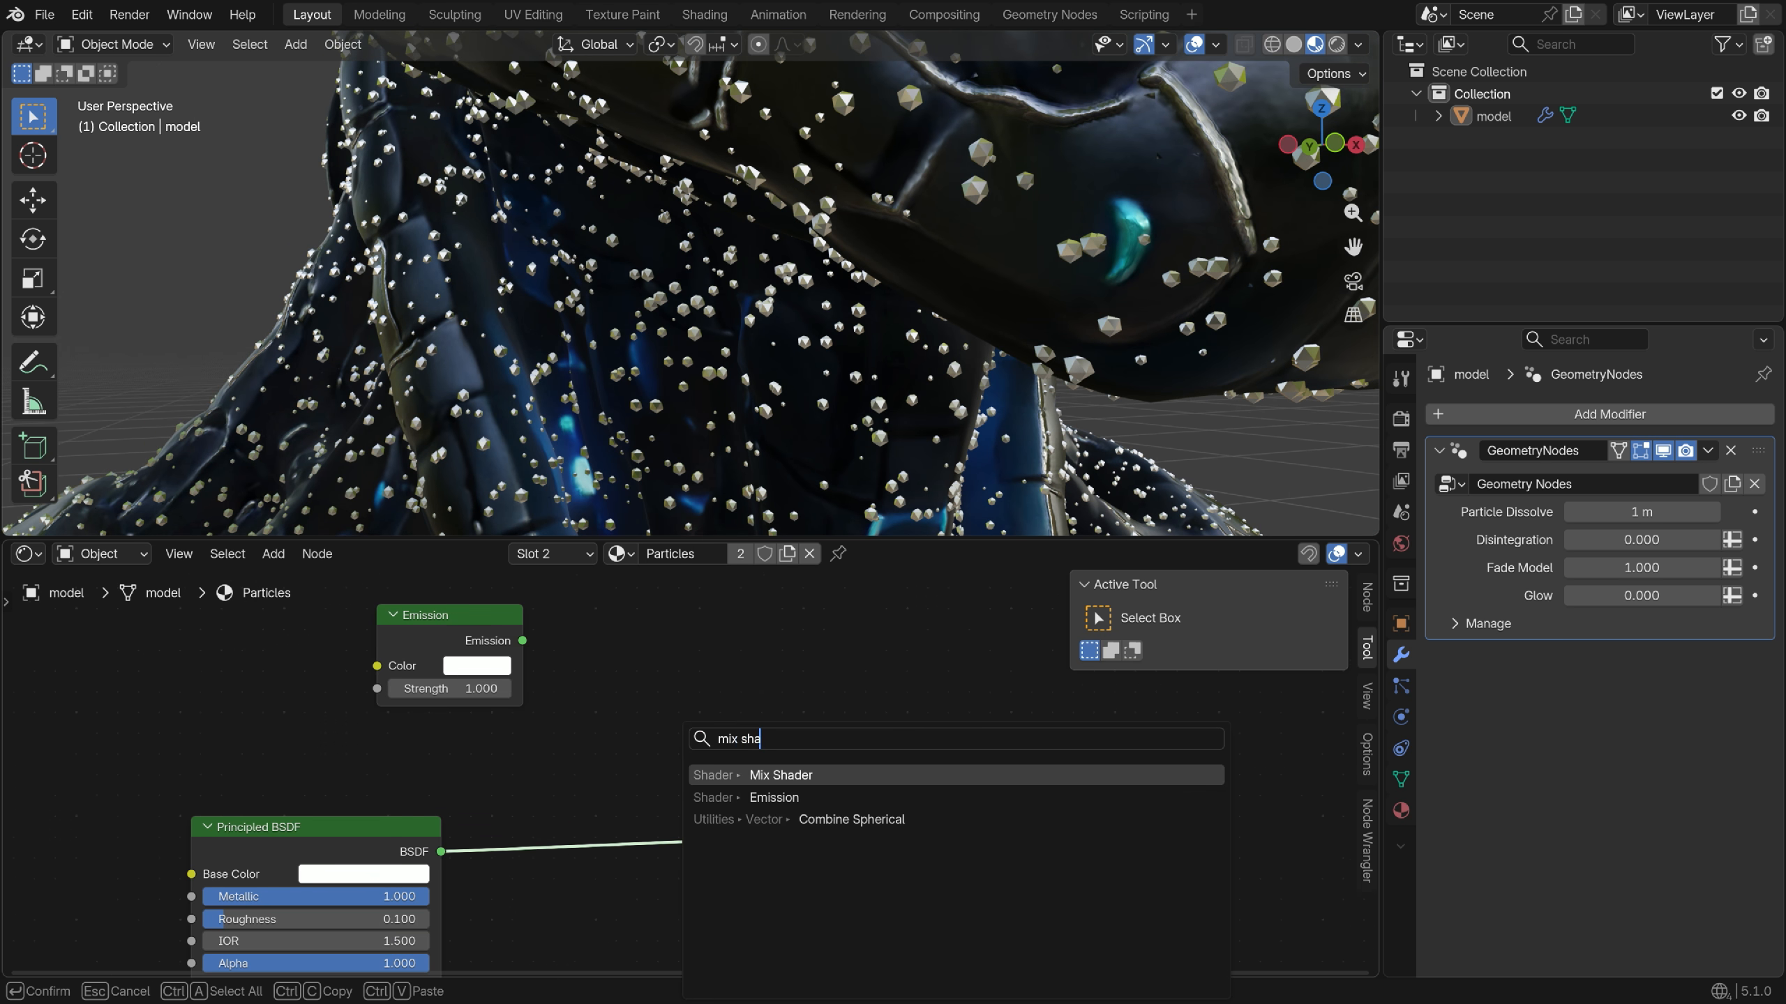
{"action": "key", "text": "Return"}
{"action": "left_click", "coordinate": [787, 773]}
{"action": "left_click_drag", "start_coordinate": [523, 641], "coordinate": [722, 823]}
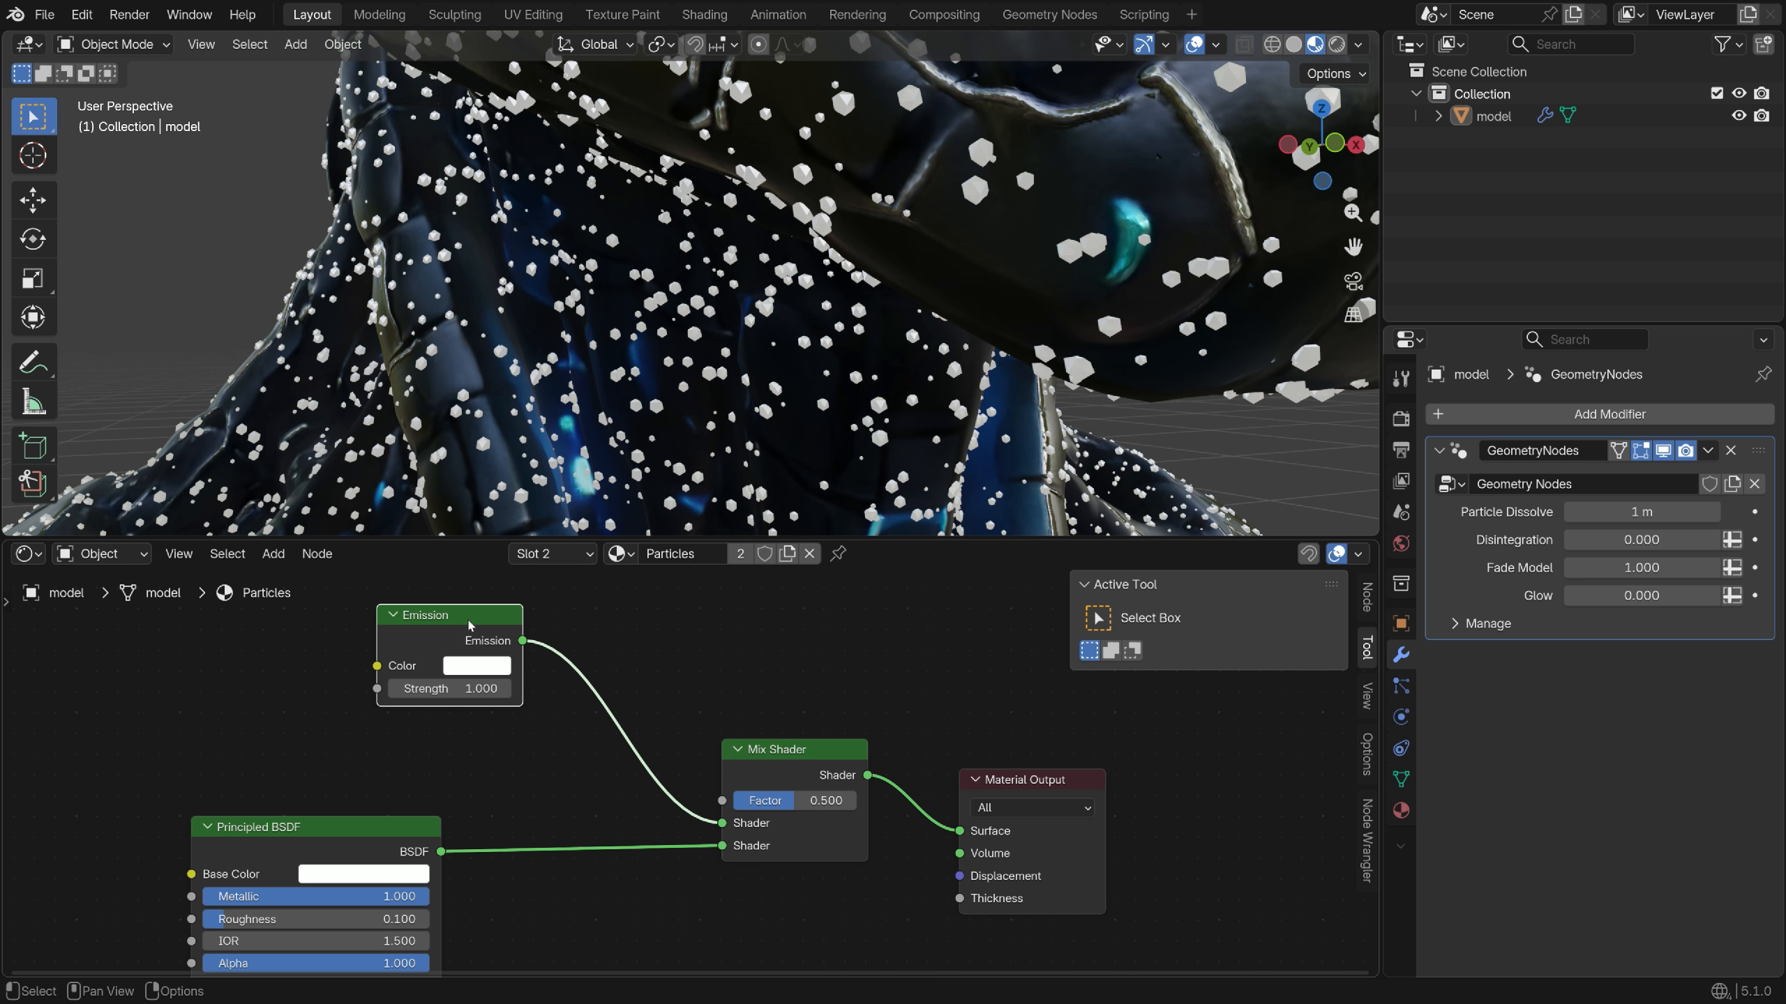
{"action": "left_click_drag", "start_coordinate": [468, 625], "coordinate": [365, 705]}
{"action": "middle_click_drag", "start_coordinate": [365, 705], "coordinate": [429, 759]}
Drive the Mix Shader factor with Layer Weight Facing at Blend 0.200
{"action": "key", "text": "shift+a"}
{"action": "type", "text": "laye"}
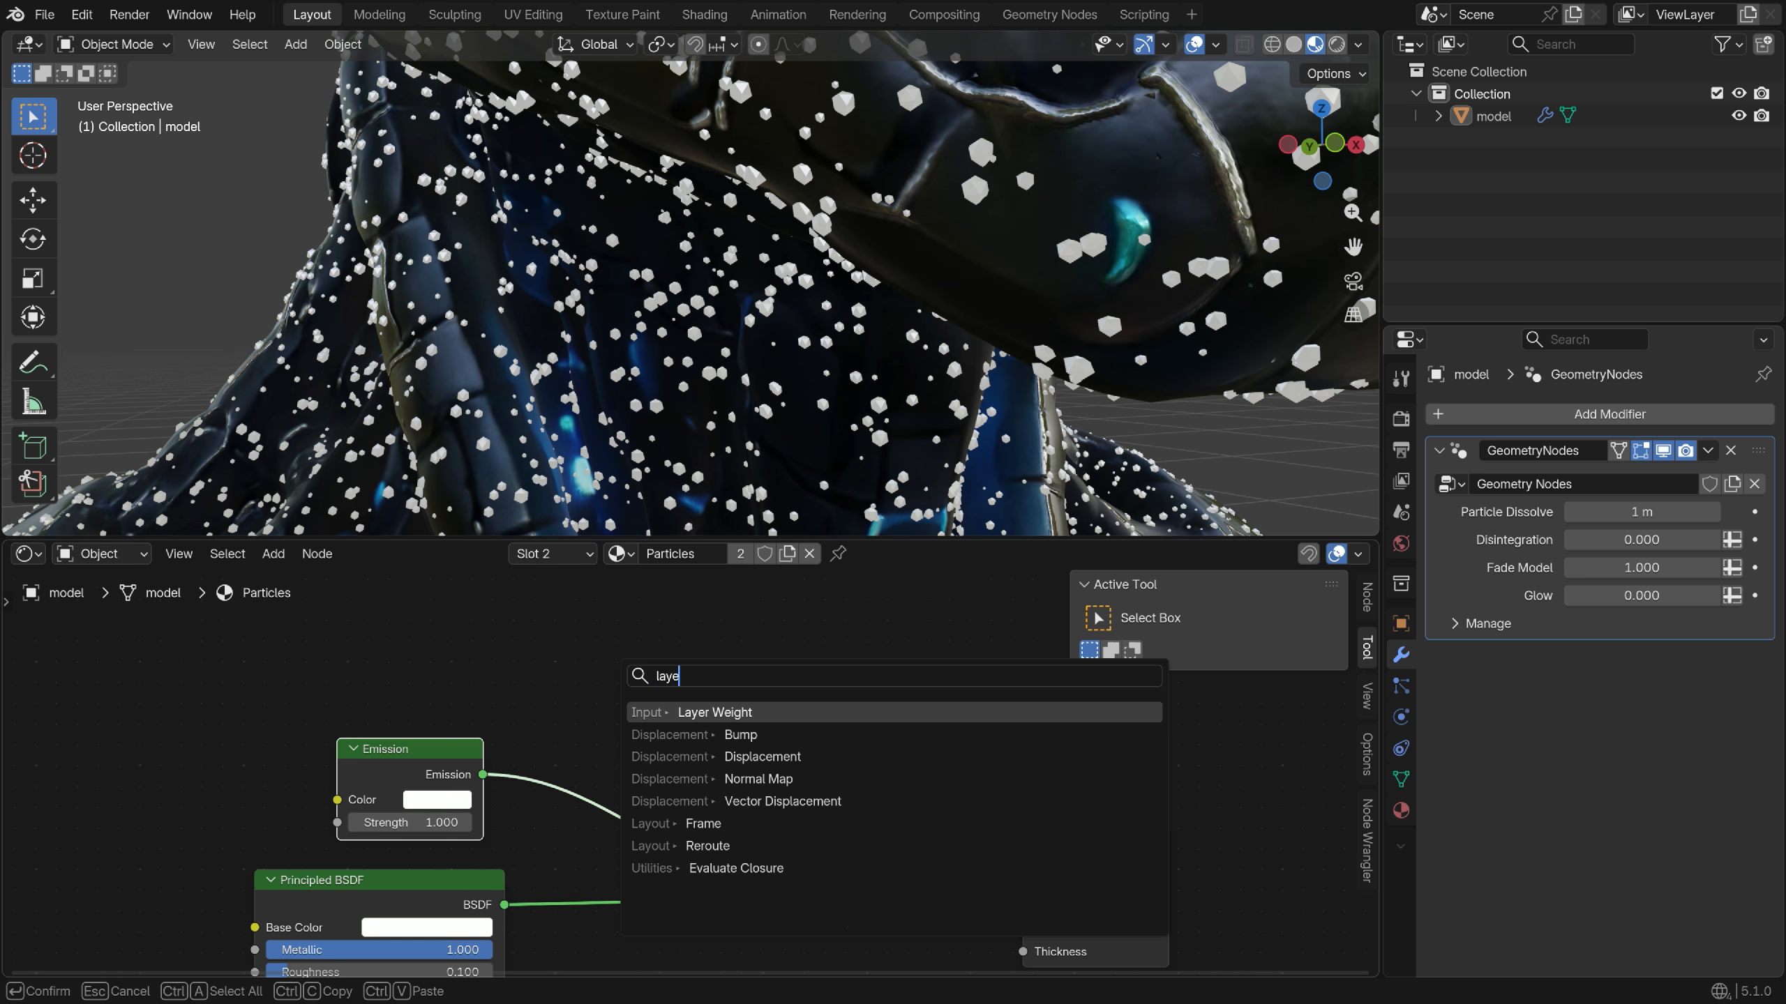
{"action": "type", "text": "r we"}
{"action": "key", "text": "Return"}
{"action": "left_click", "coordinate": [538, 682]}
{"action": "scroll", "coordinate": [540, 684], "scroll_direction": "down", "scroll_amount": 1}
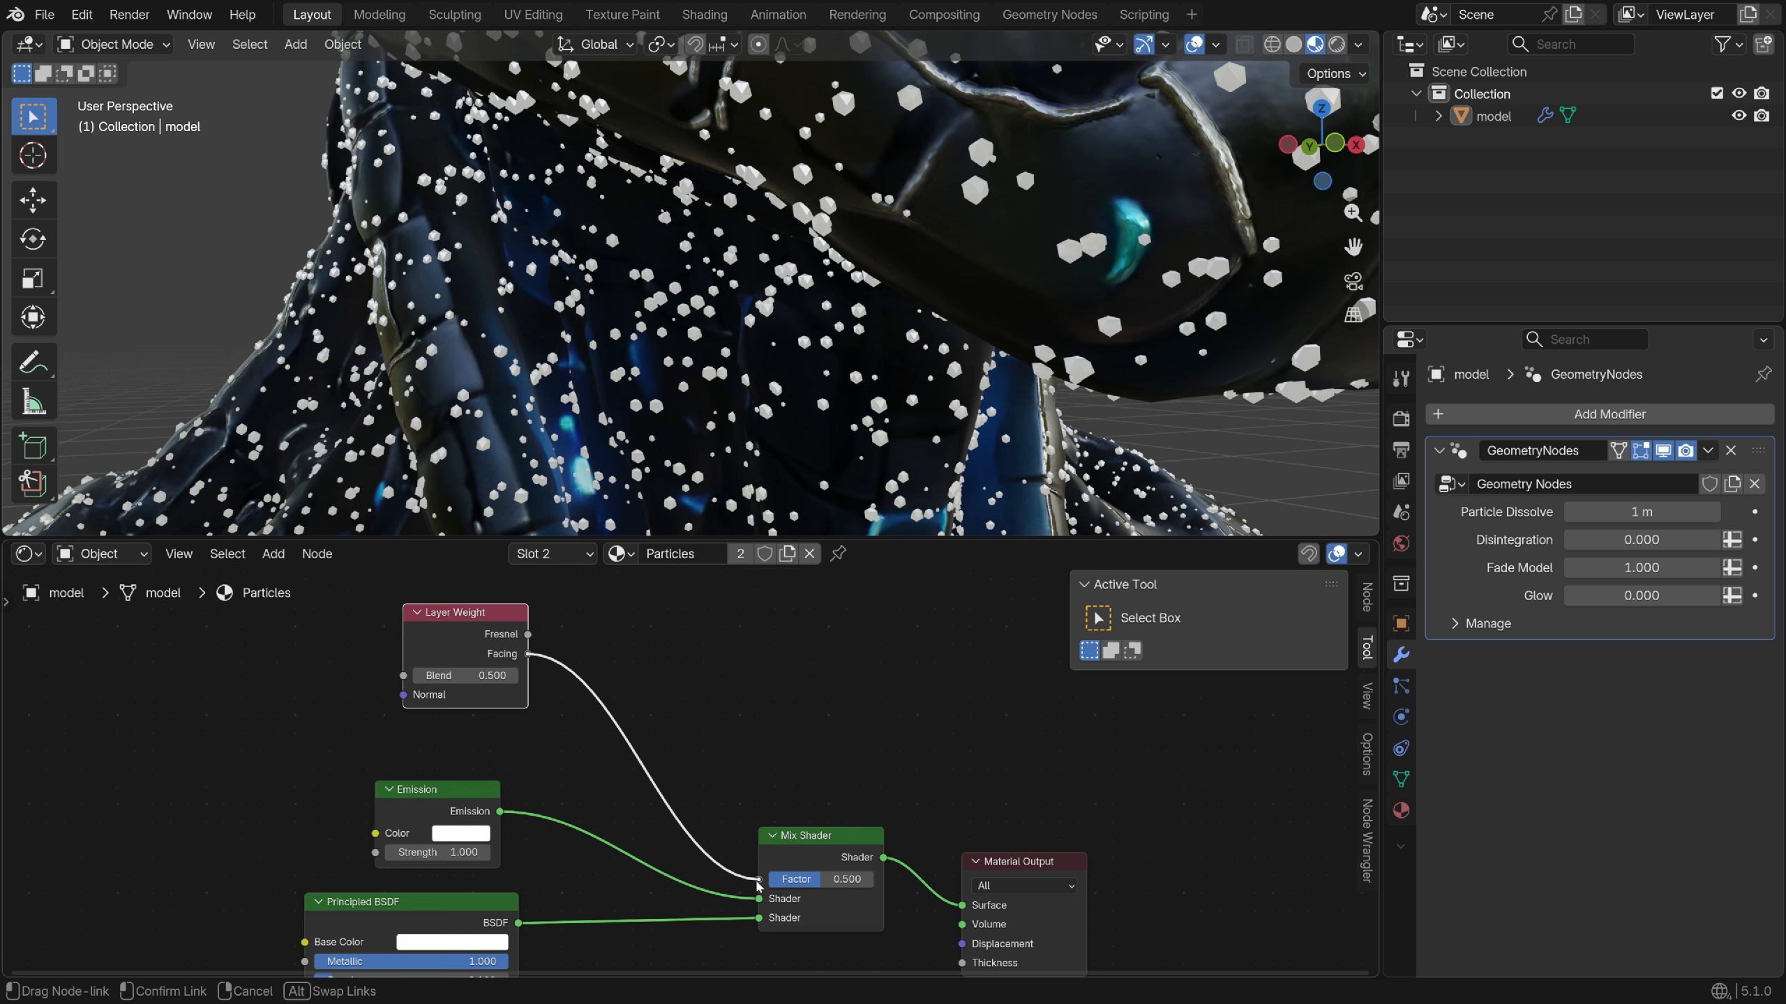
{"action": "left_click_drag", "start_coordinate": [758, 885], "coordinate": [760, 880]}
{"action": "scroll", "coordinate": [633, 281], "scroll_direction": "up", "scroll_amount": 2}
{"action": "scroll", "coordinate": [261, 675], "scroll_direction": "up", "scroll_amount": 2}
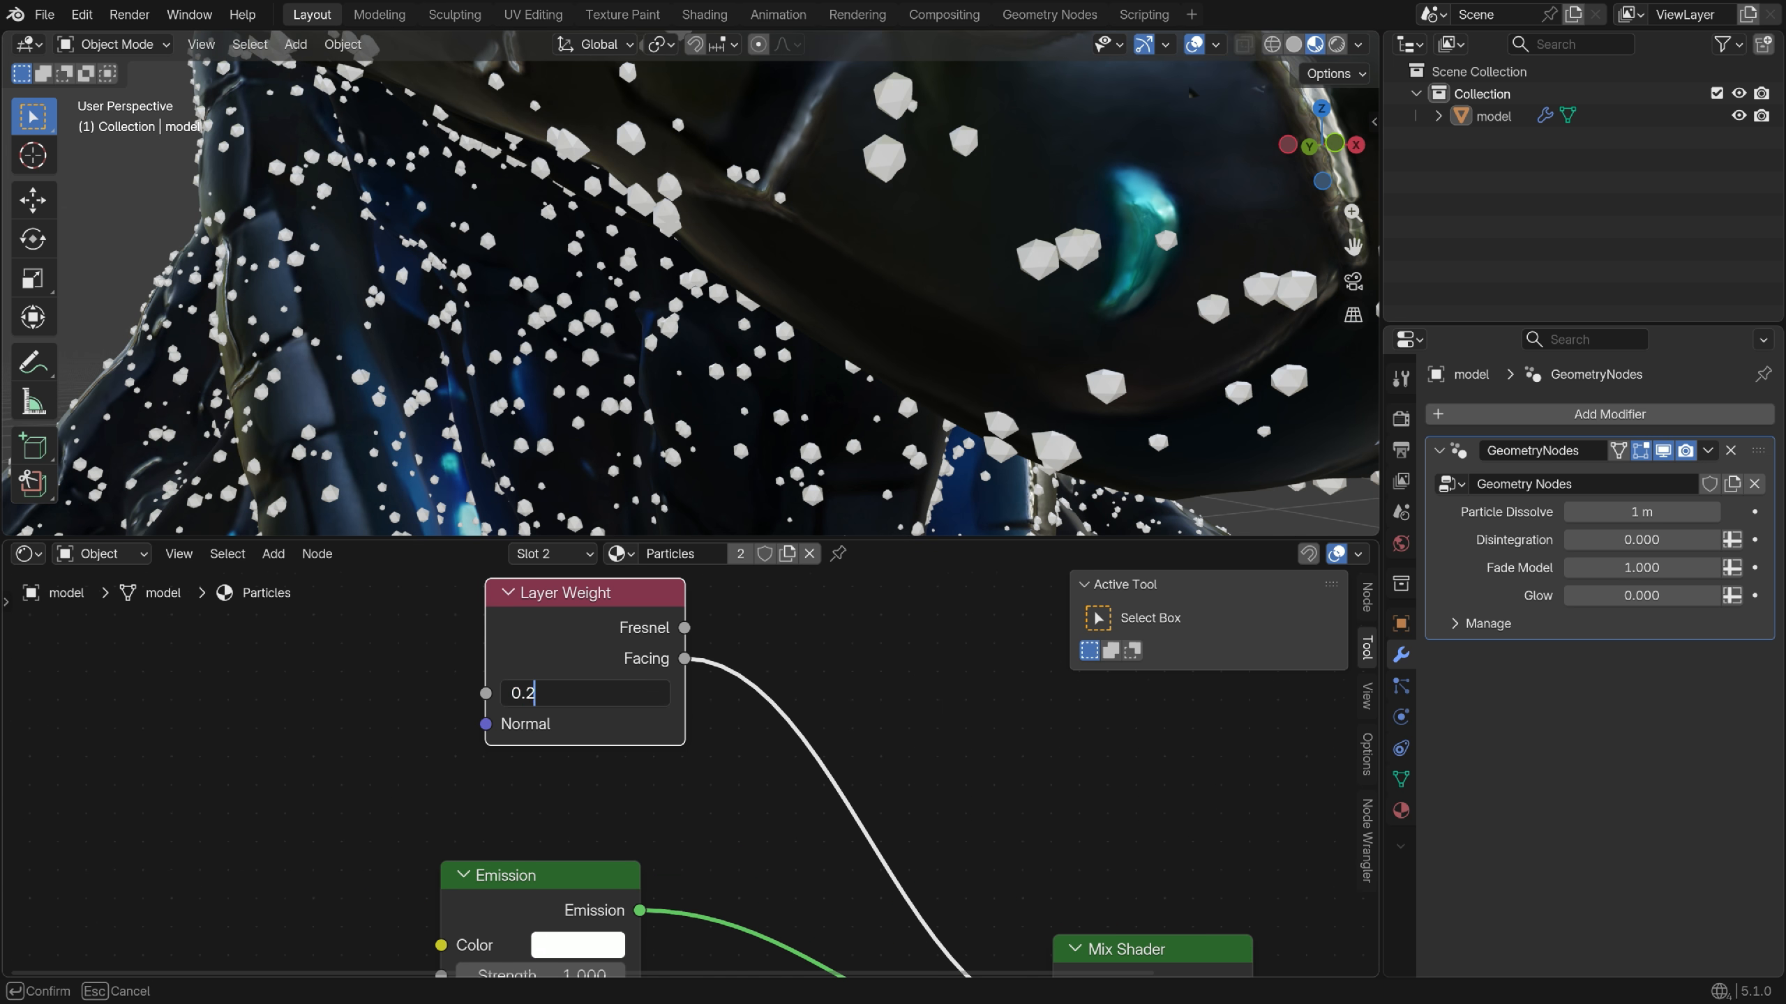
{"action": "key", "text": "Return"}
Set the Emission colour to blue
{"action": "middle_click_drag", "start_coordinate": [703, 809], "coordinate": [703, 669]}
{"action": "left_click", "coordinate": [649, 810]}
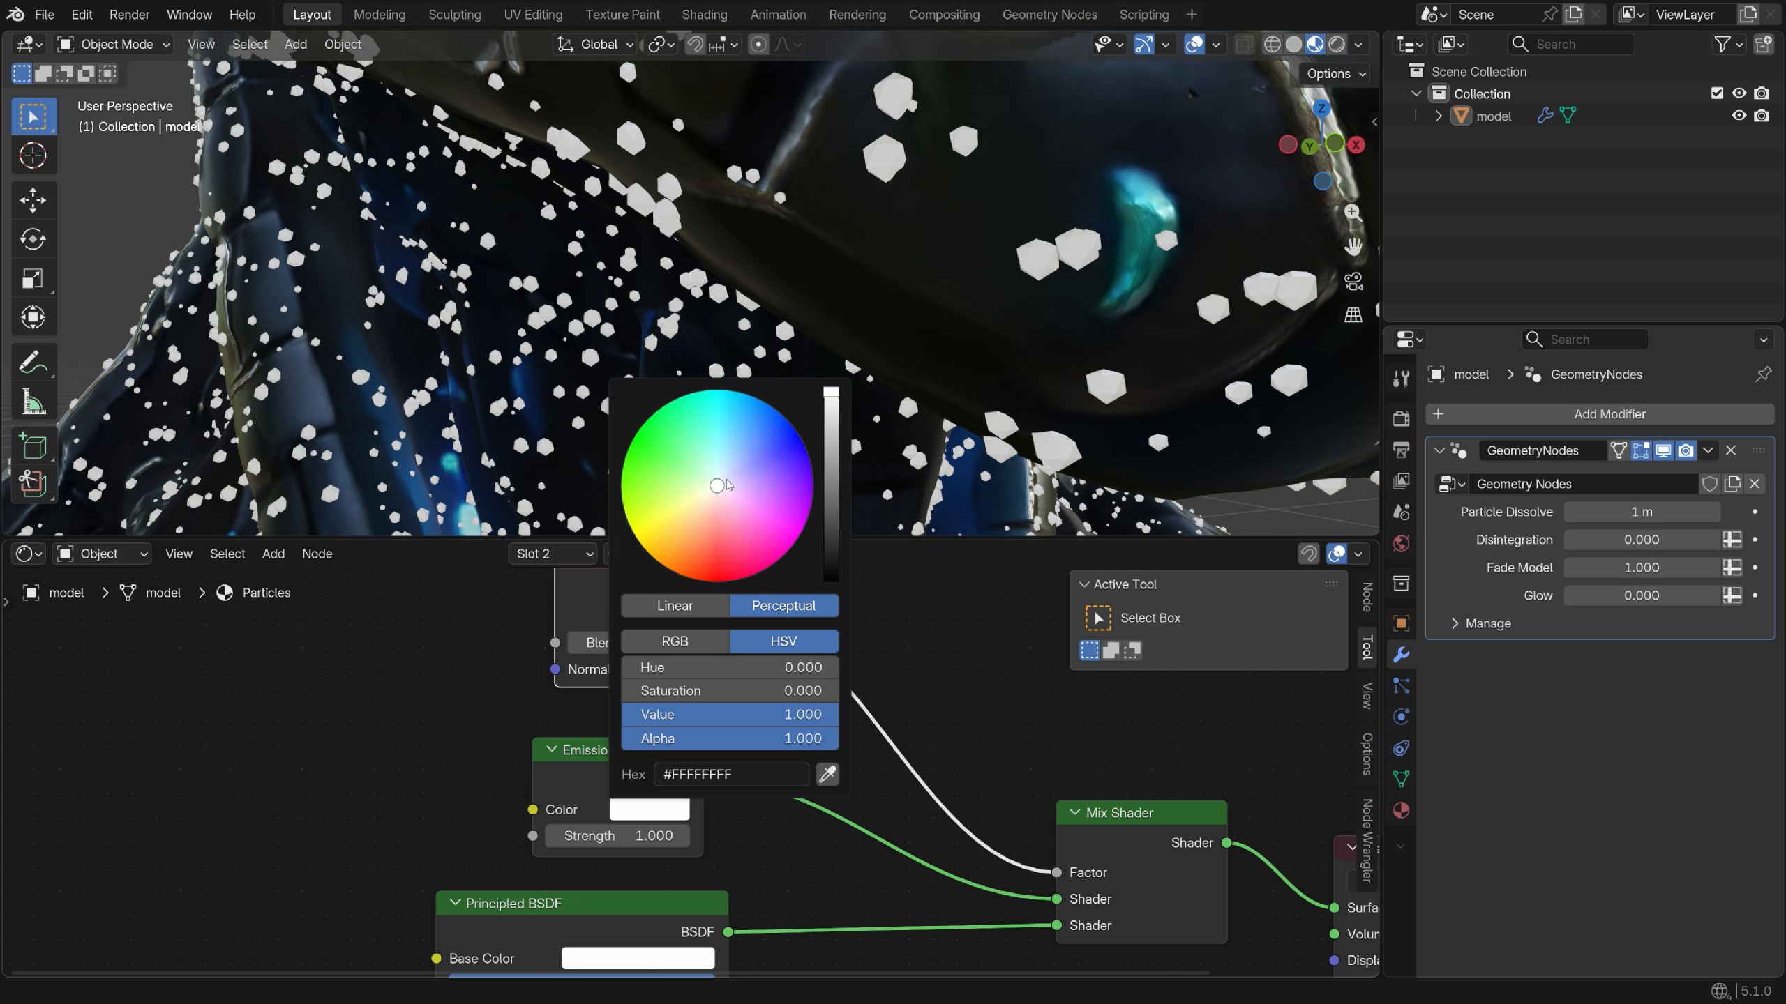
{"action": "left_click_drag", "start_coordinate": [727, 485], "coordinate": [799, 436]}
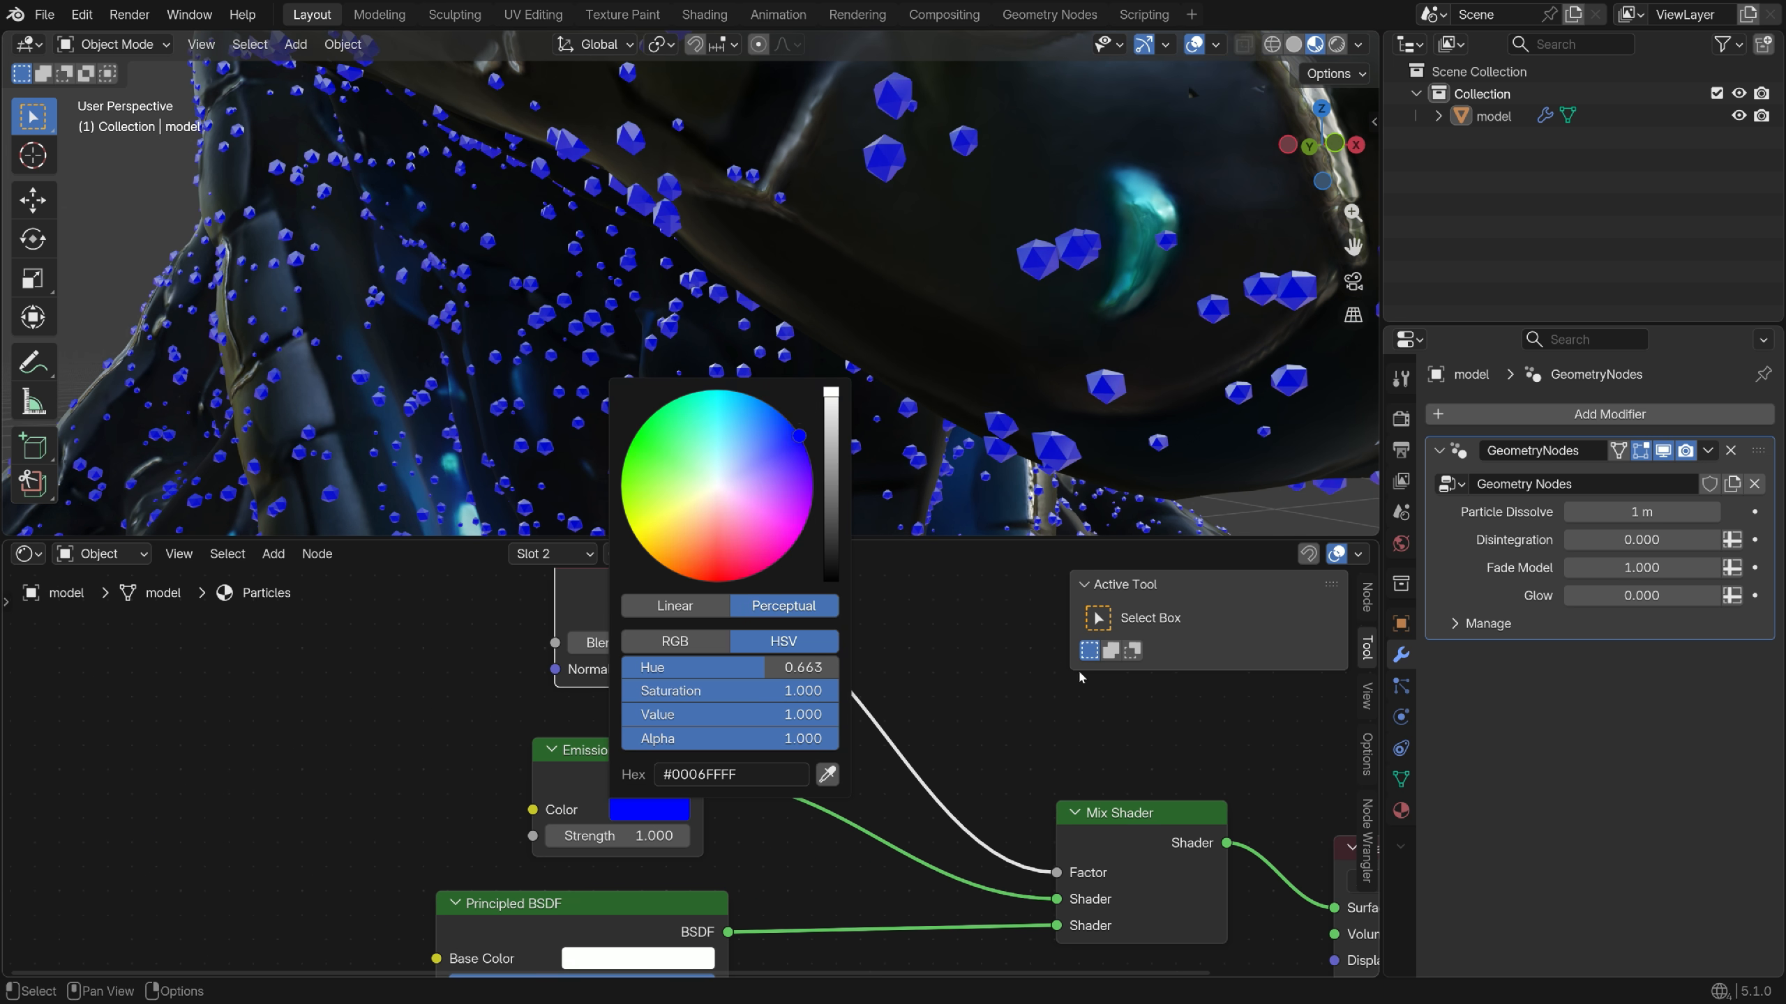
{"action": "scroll", "coordinate": [1080, 676], "scroll_direction": "down", "scroll_amount": 3}
{"action": "key", "text": "shift+a"}
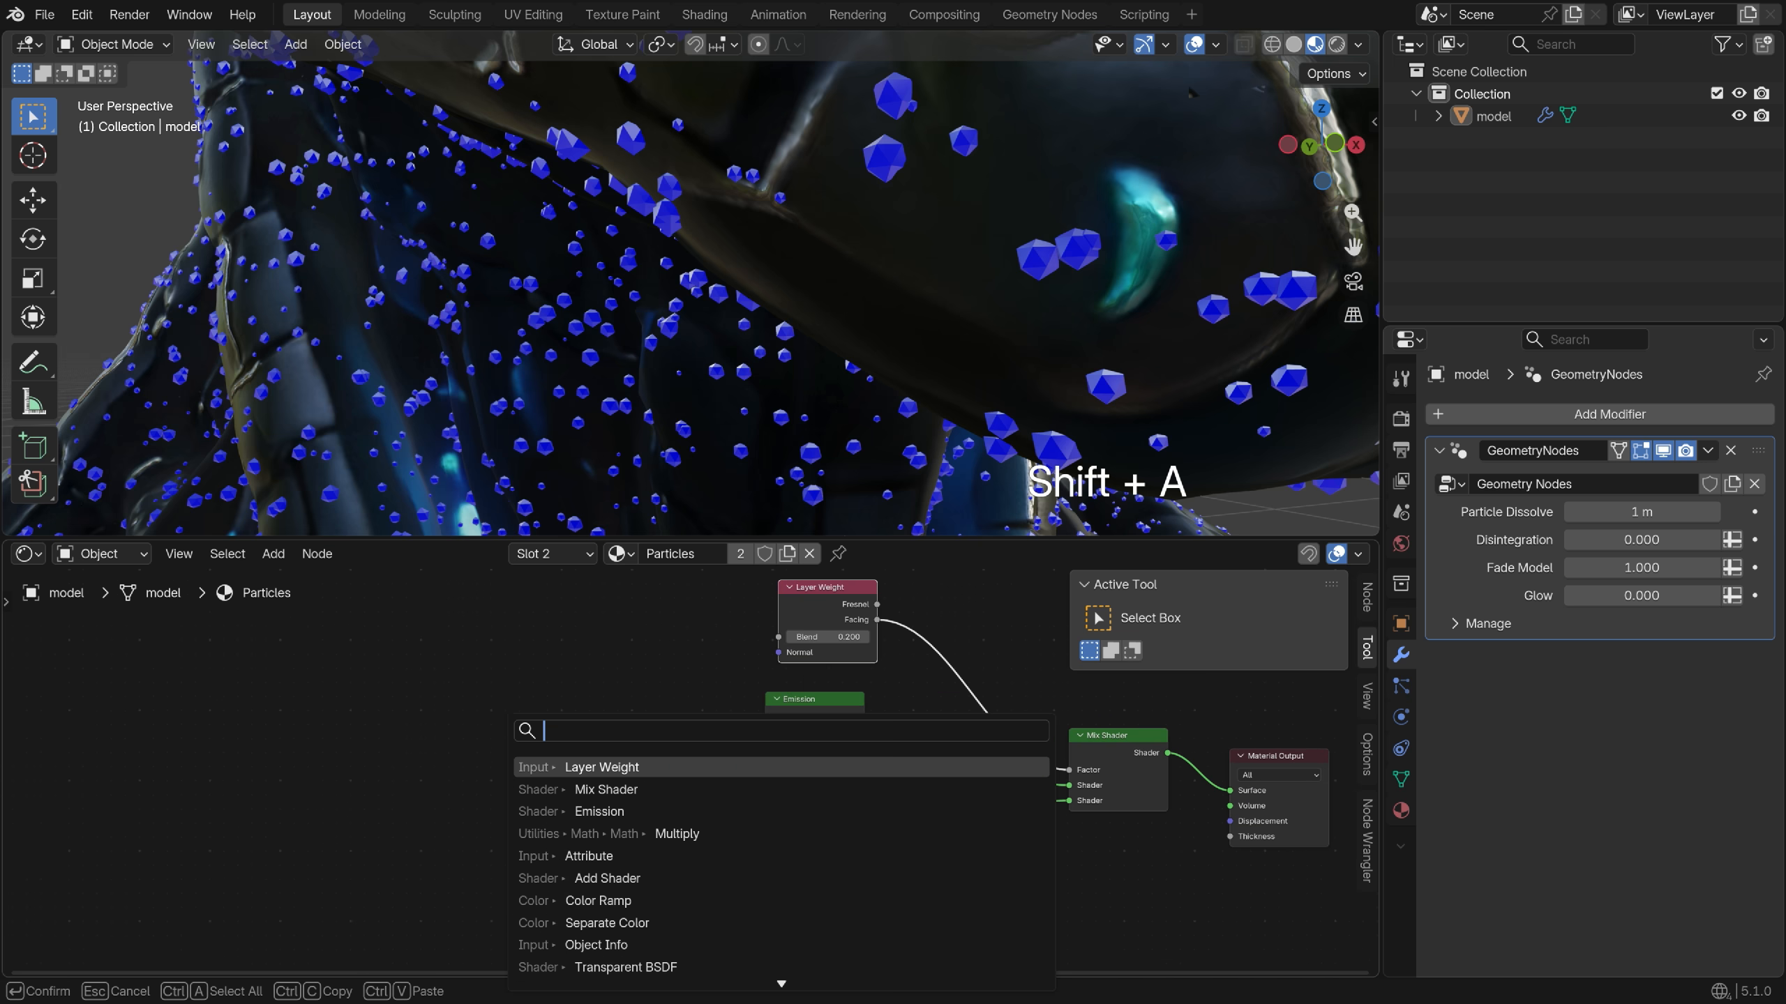
Add an Object Info node and link its Random output to Emission Strength
{"action": "type", "text": "object info"}
{"action": "key", "text": "Return"}
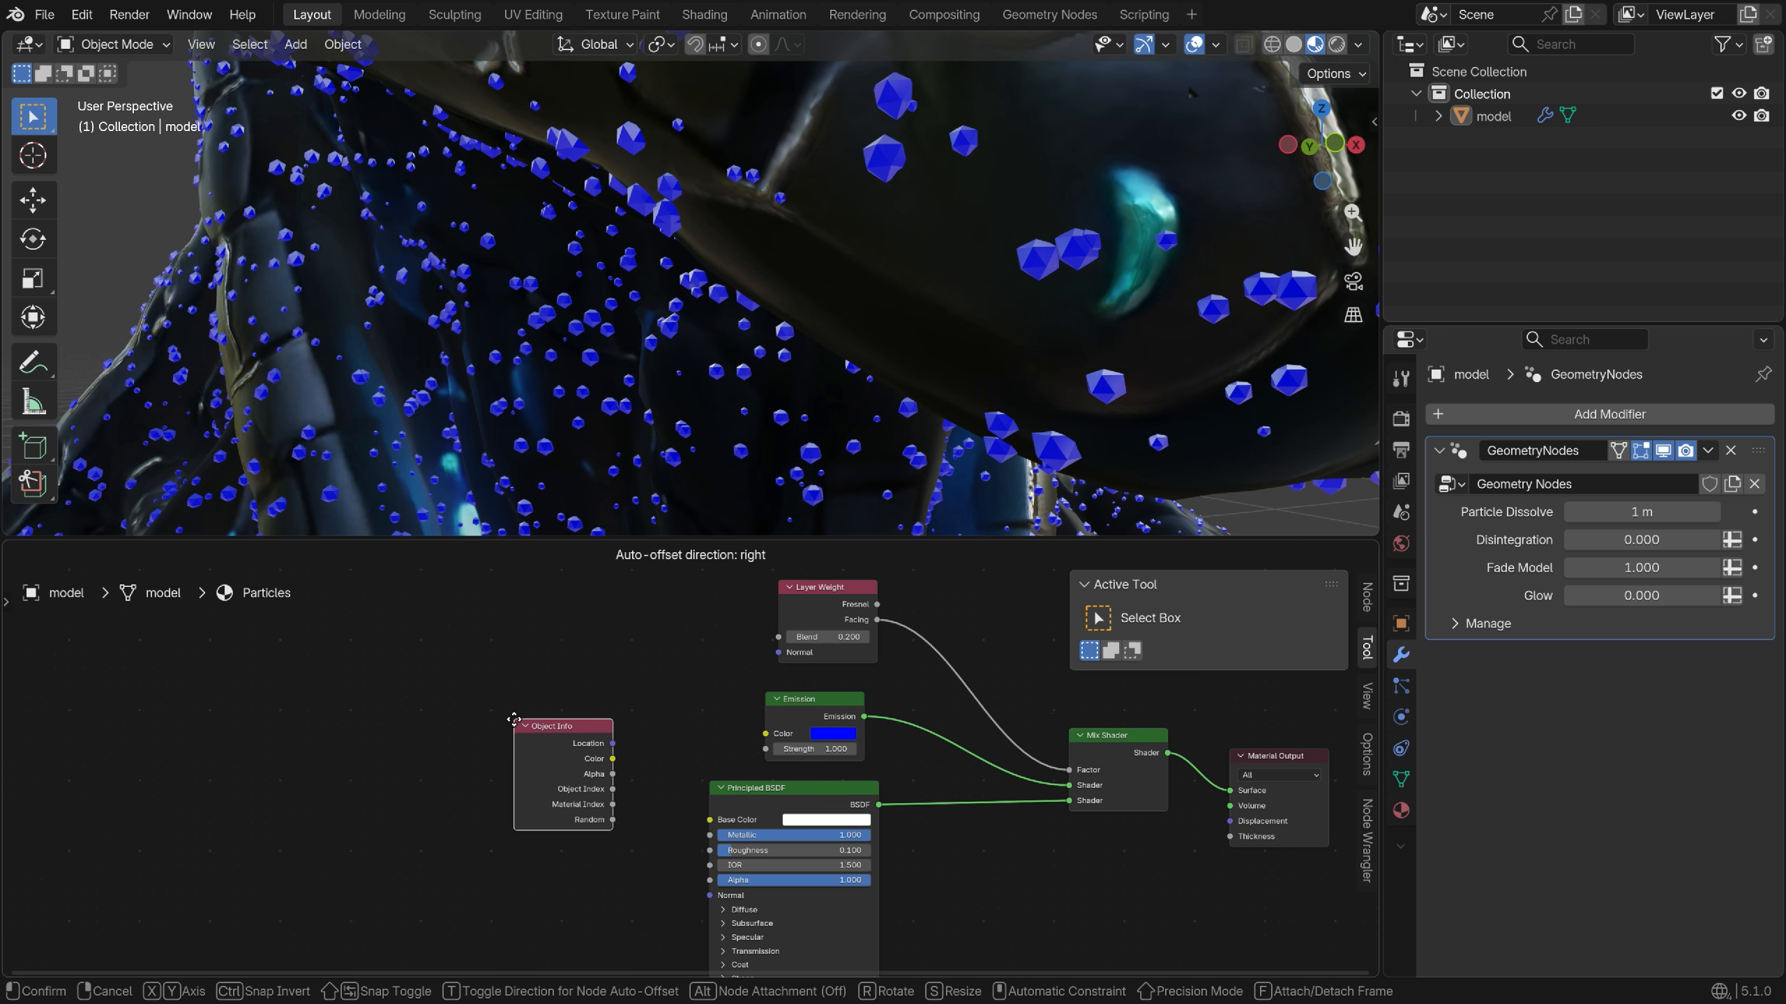
{"action": "left_click", "coordinate": [511, 713]}
{"action": "scroll", "coordinate": [644, 785], "scroll_direction": "up", "scroll_amount": 3}
{"action": "left_click_drag", "start_coordinate": [582, 832], "coordinate": [729, 727]}
{"action": "left_click_drag", "start_coordinate": [855, 730], "coordinate": [854, 727]}
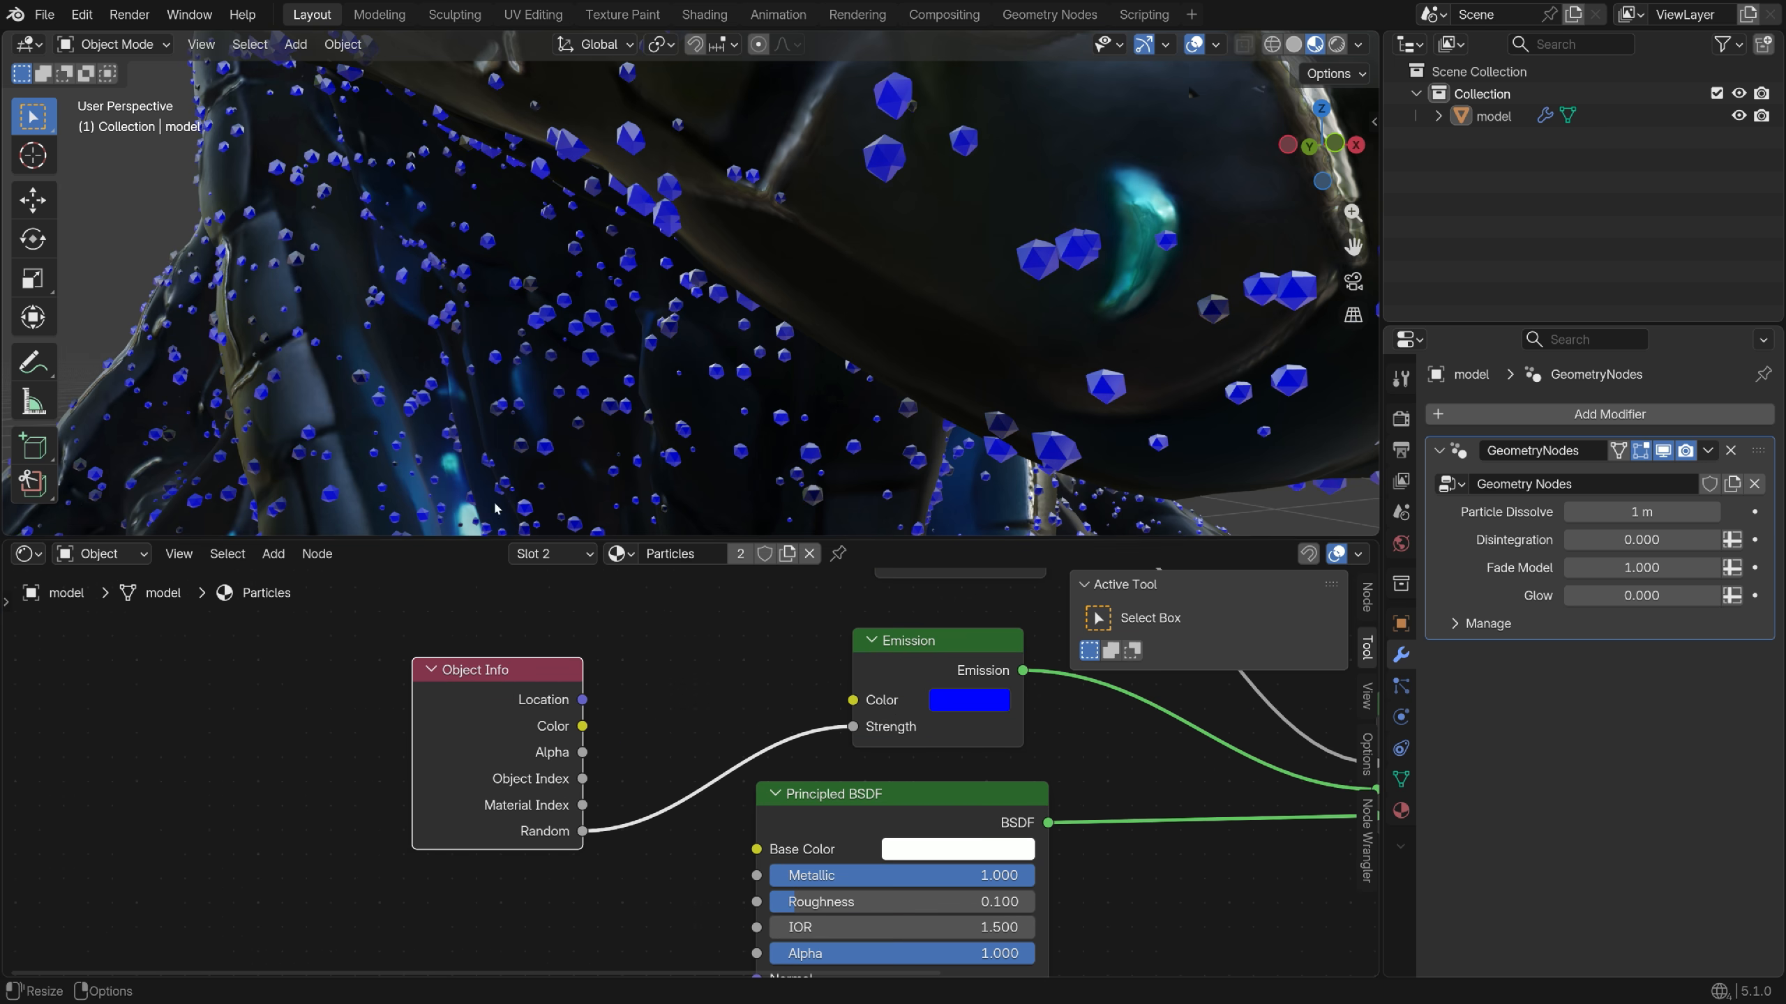
{"action": "left_click_drag", "start_coordinate": [501, 672], "coordinate": [395, 694]}
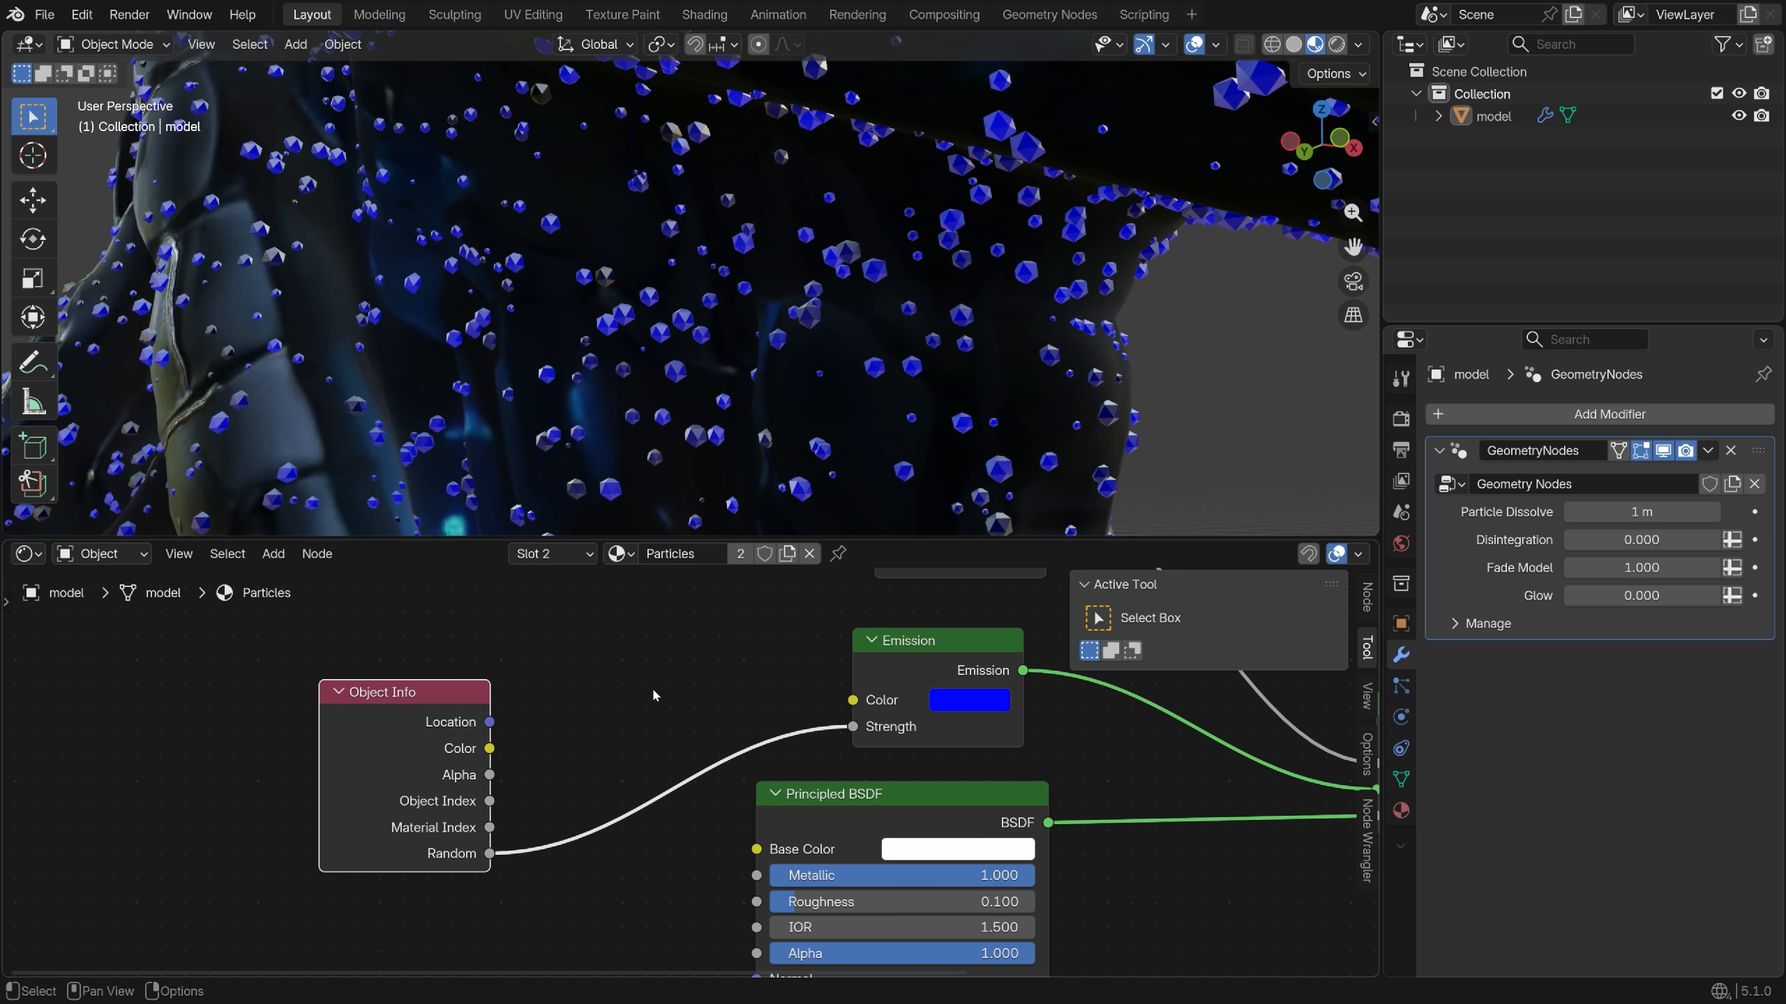
Insert a Math Multiply node set to 40 between Random and Emission Strength
{"action": "key", "text": "shift+a"}
{"action": "type", "text": "multiply"}
{"action": "key", "text": "Down"}
{"action": "key", "text": "Return"}
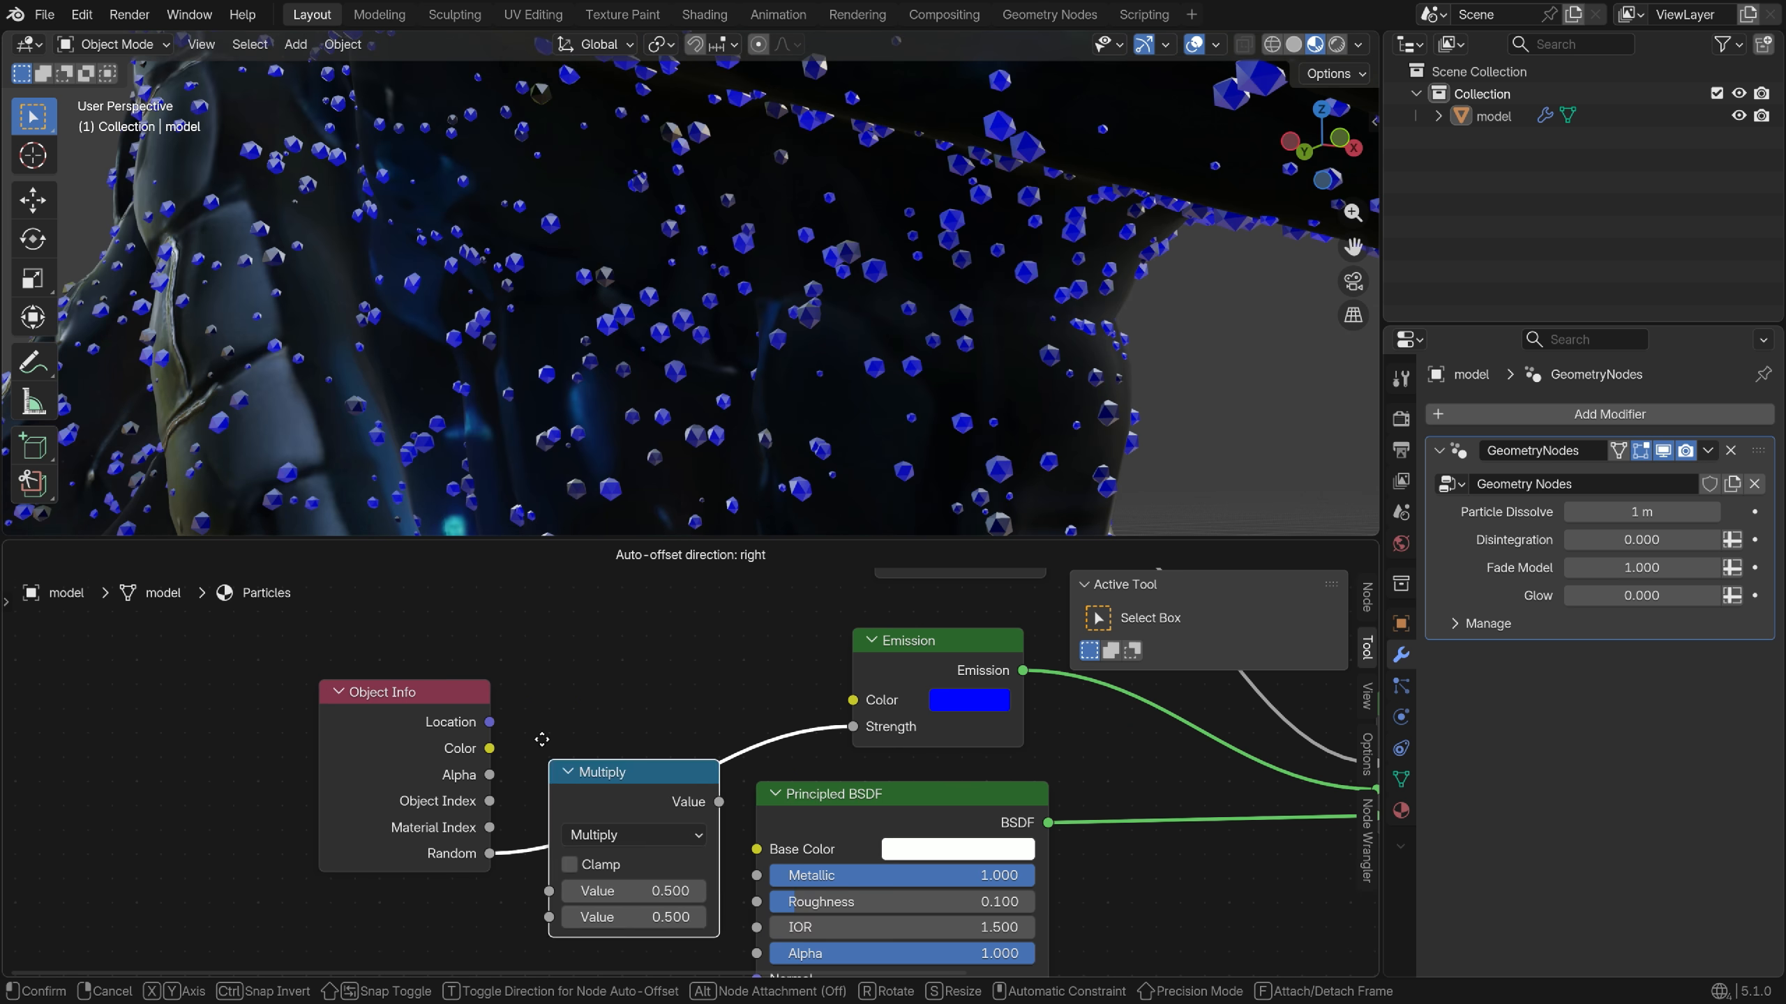
{"action": "left_click", "coordinate": [629, 854]}
{"action": "double_click", "coordinate": [635, 884]}
{"action": "type", "text": "40"}
{"action": "key", "text": "Return"}
Try lowering Particle Dissolve, then set it back to 0 m
{"action": "scroll", "coordinate": [802, 394], "scroll_direction": "down", "scroll_amount": 7}
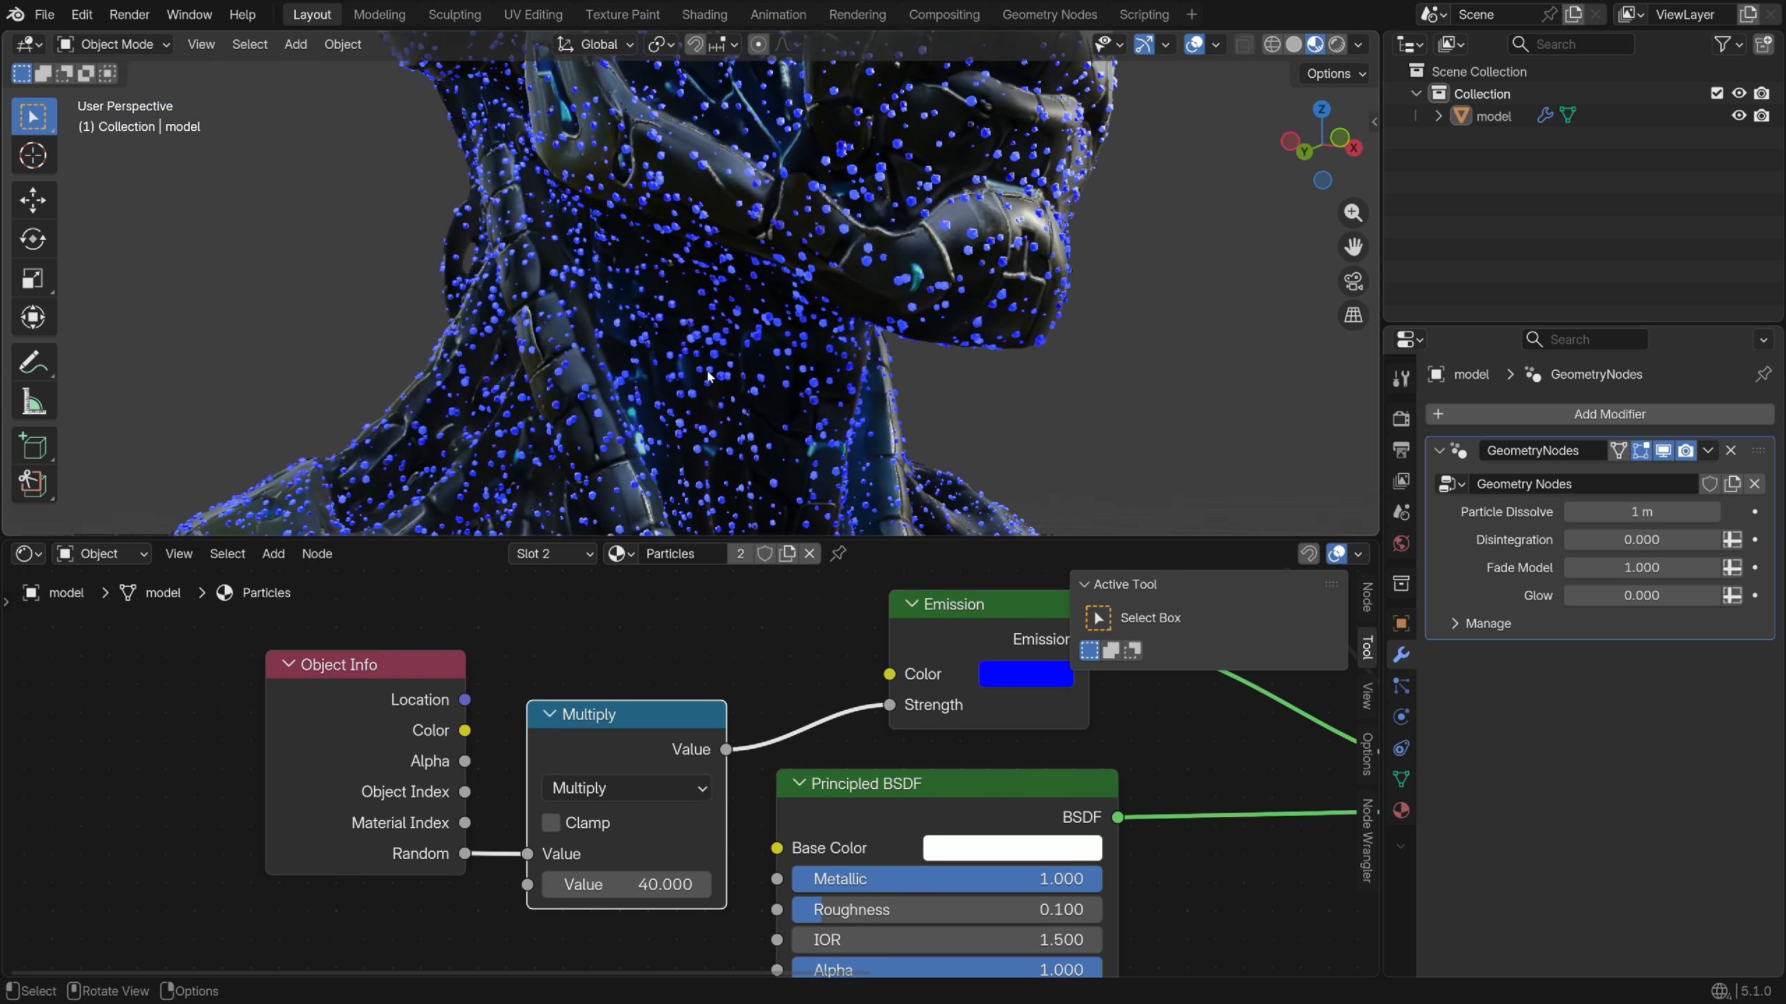
{"action": "middle_click_drag", "start_coordinate": [805, 398], "coordinate": [688, 368]}
{"action": "scroll", "coordinate": [777, 373], "scroll_direction": "up", "scroll_amount": 4}
{"action": "scroll", "coordinate": [771, 365], "scroll_direction": "down", "scroll_amount": 9}
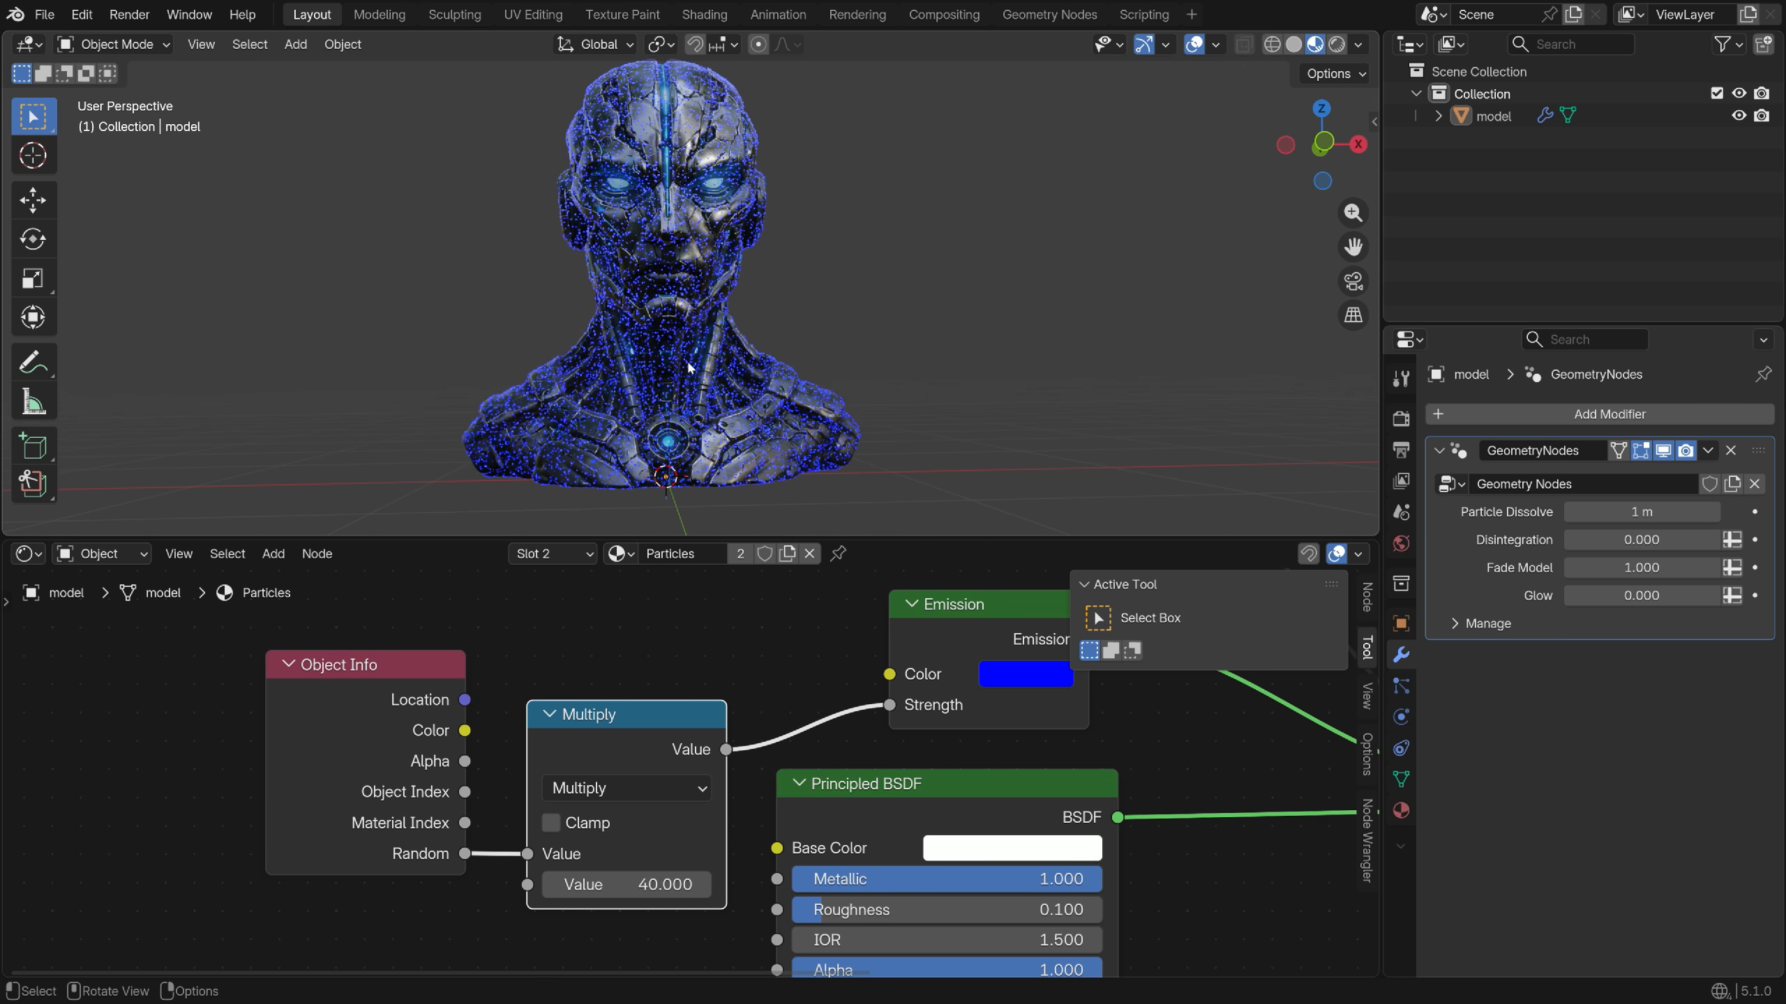
{"action": "left_click_drag", "start_coordinate": [1646, 518], "coordinate": [1610, 519]}
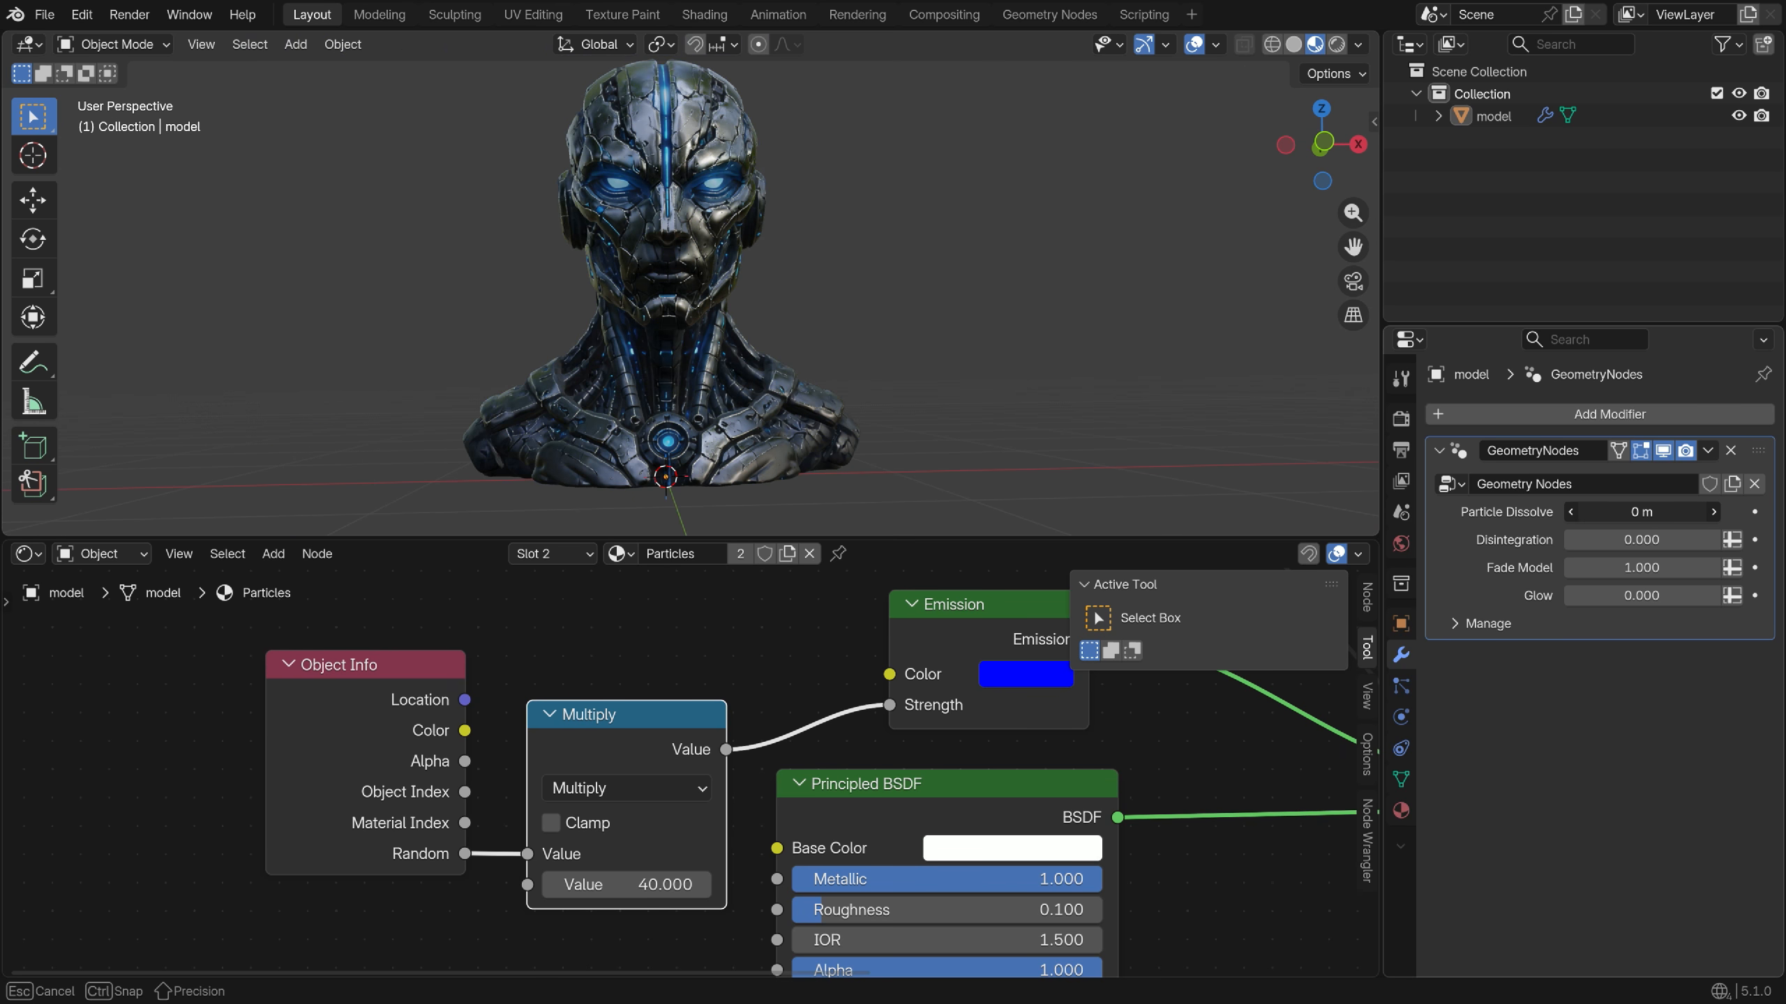
{"action": "left_click_drag", "start_coordinate": [1610, 518], "coordinate": [1589, 519]}
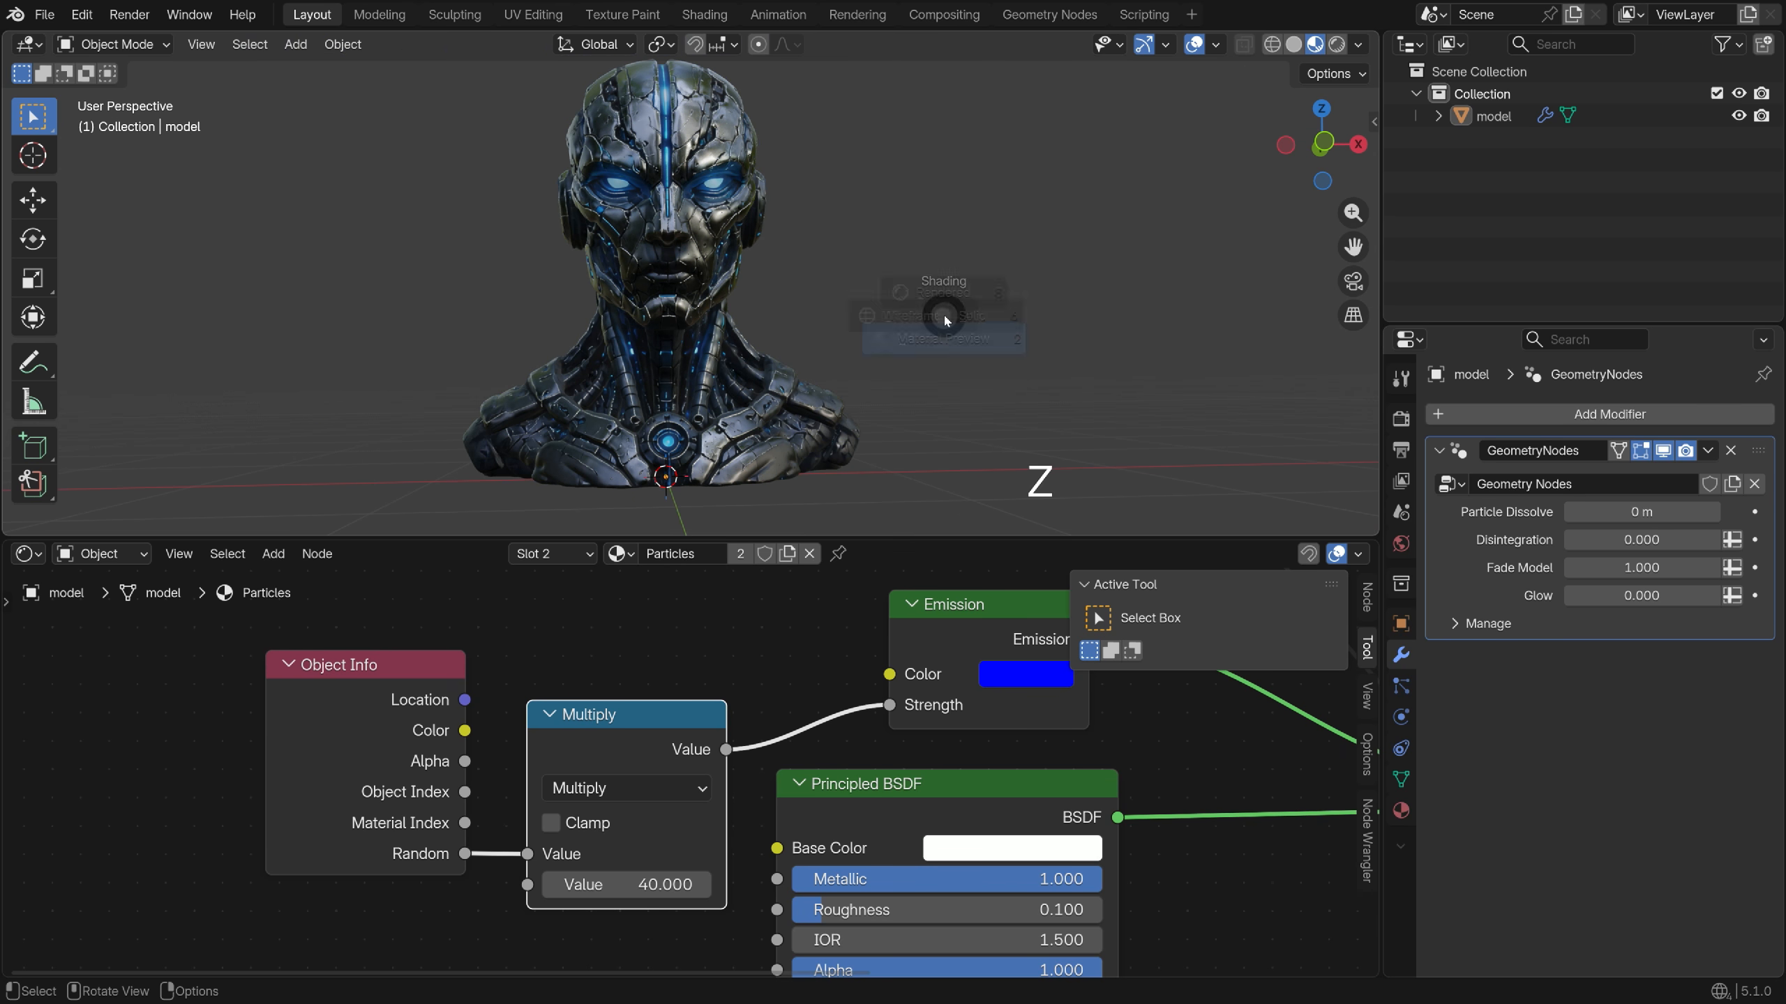
In rendered view, give the world an Environment Texture using provence_studio_4k.exr
{"action": "left_click", "coordinate": [931, 197]}
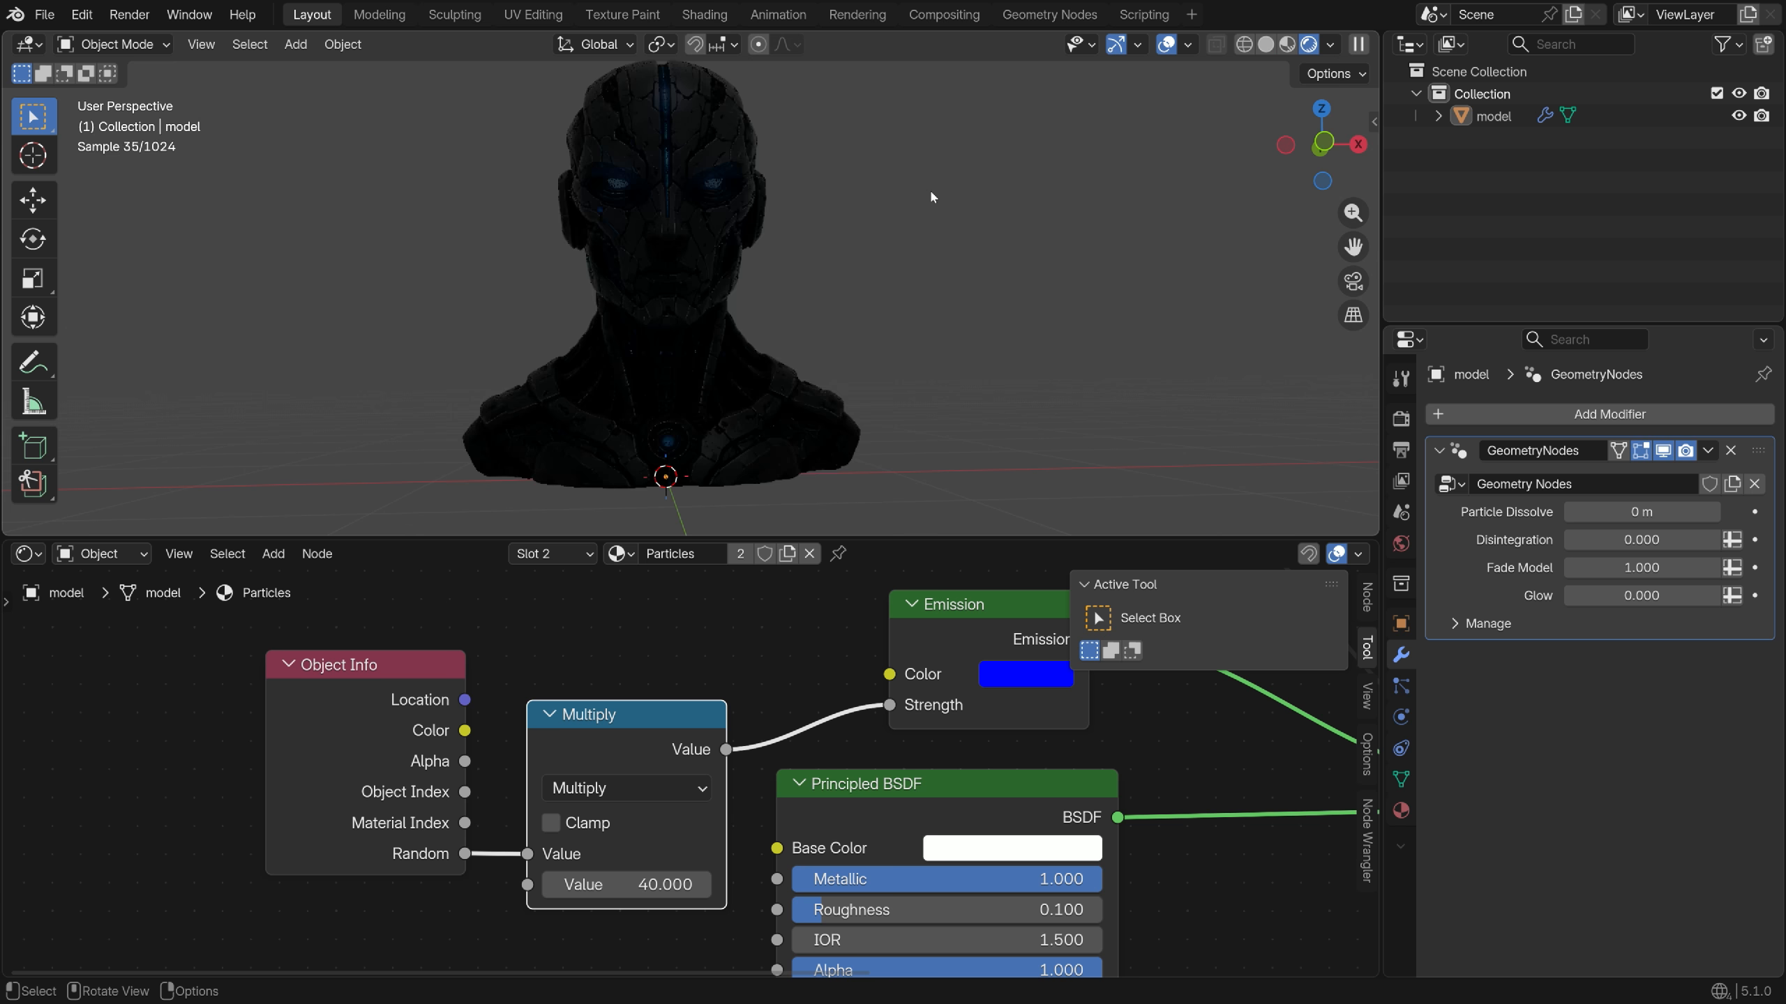
{"action": "left_click", "coordinate": [1401, 542]}
{"action": "left_click", "coordinate": [1571, 554]}
{"action": "left_click", "coordinate": [1226, 653]}
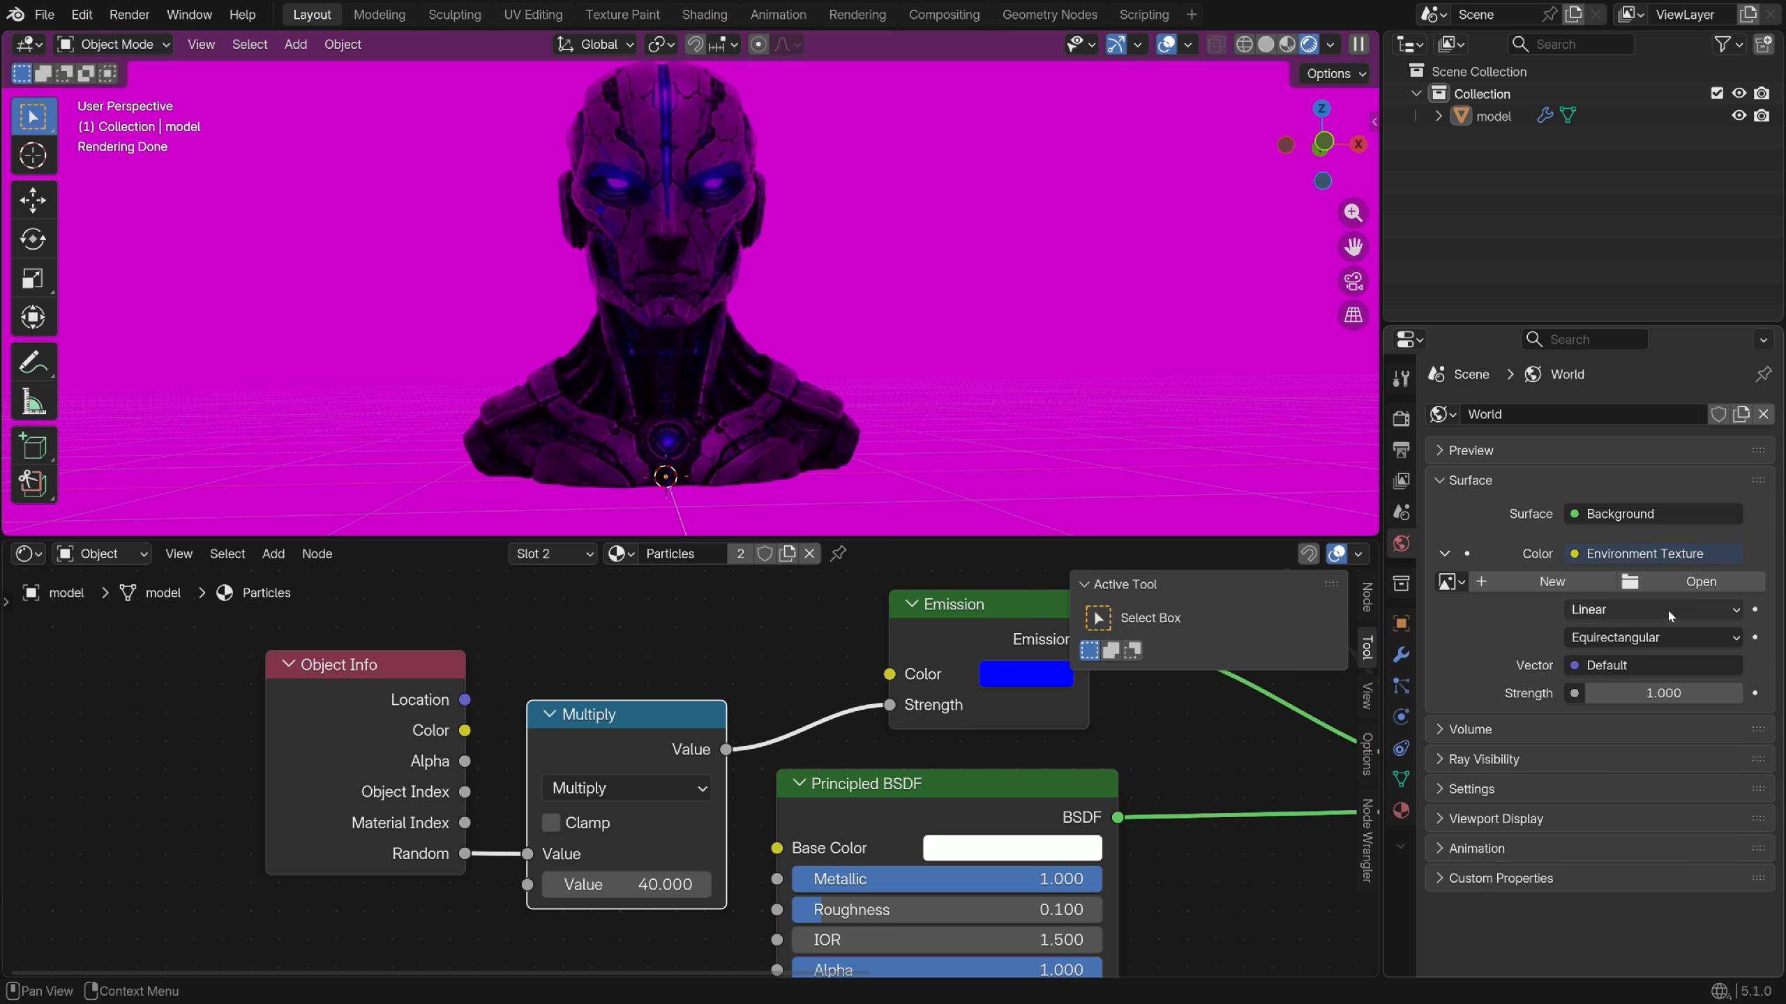
{"action": "left_click", "coordinate": [1700, 581]}
{"action": "left_click", "coordinate": [323, 664]}
{"action": "left_click", "coordinate": [1057, 283]}
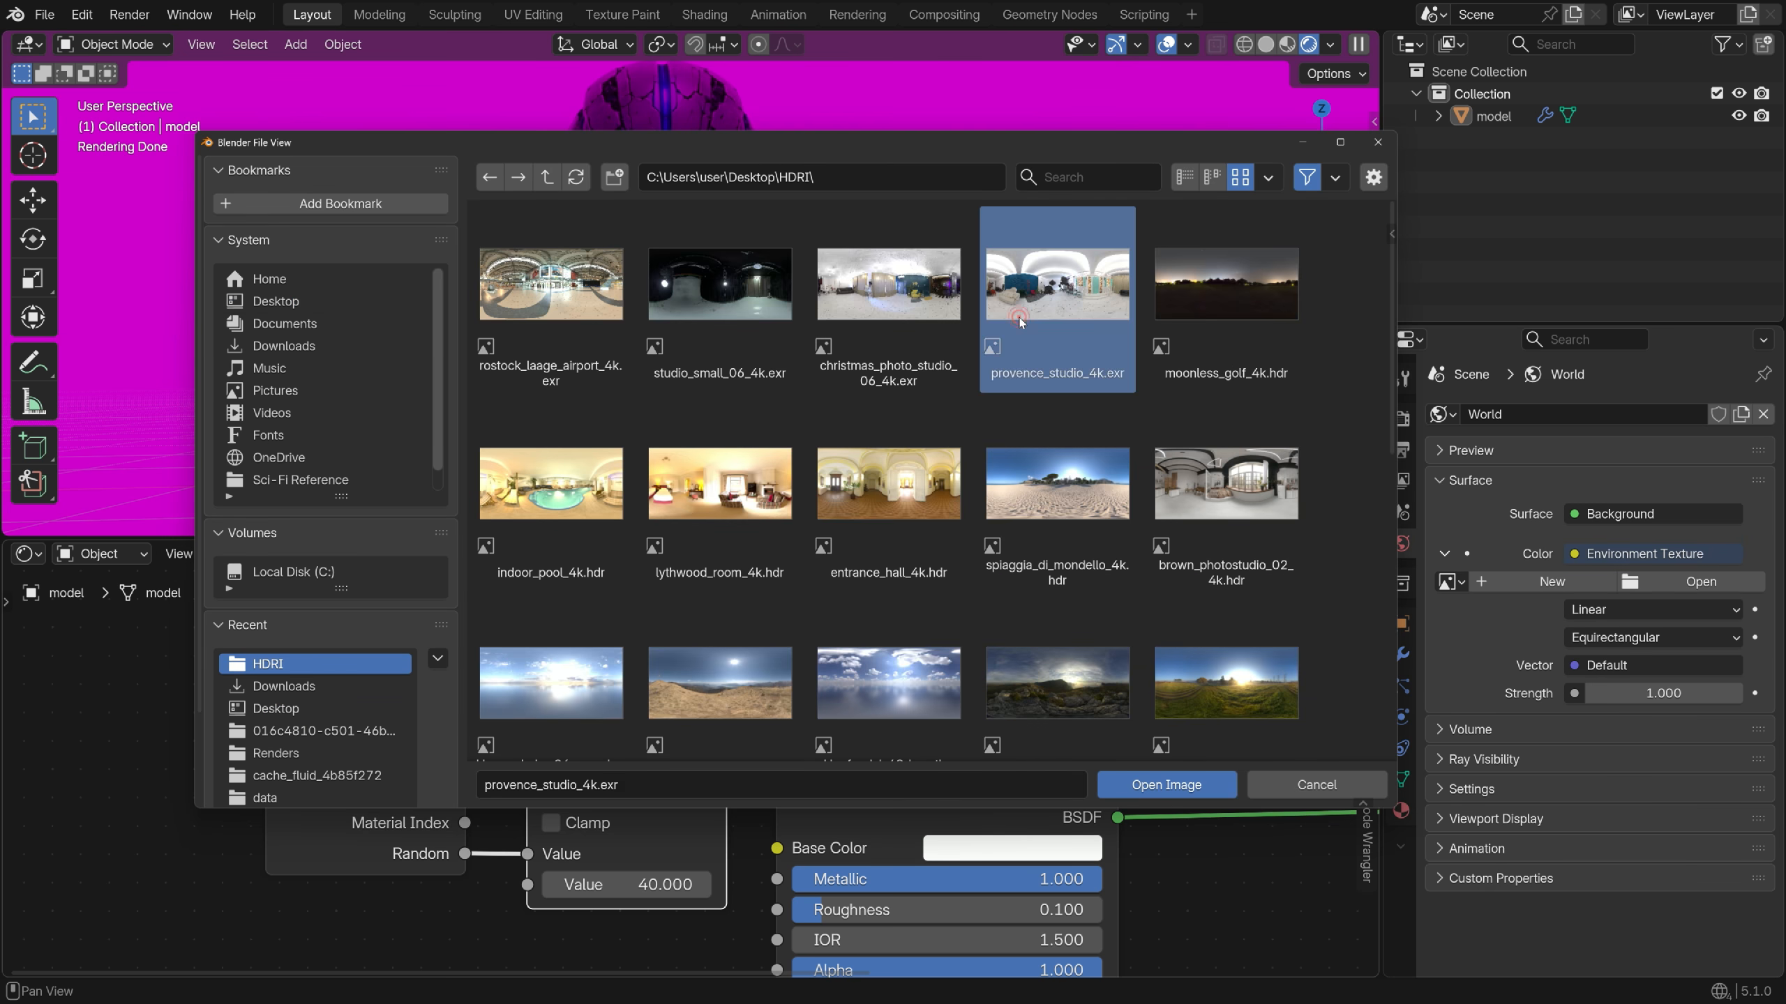
{"action": "left_click", "coordinate": [1158, 779]}
Set the world strength to 0.7 and view the bust's side profile
{"action": "left_click_drag", "start_coordinate": [1664, 776], "coordinate": [1664, 776]}
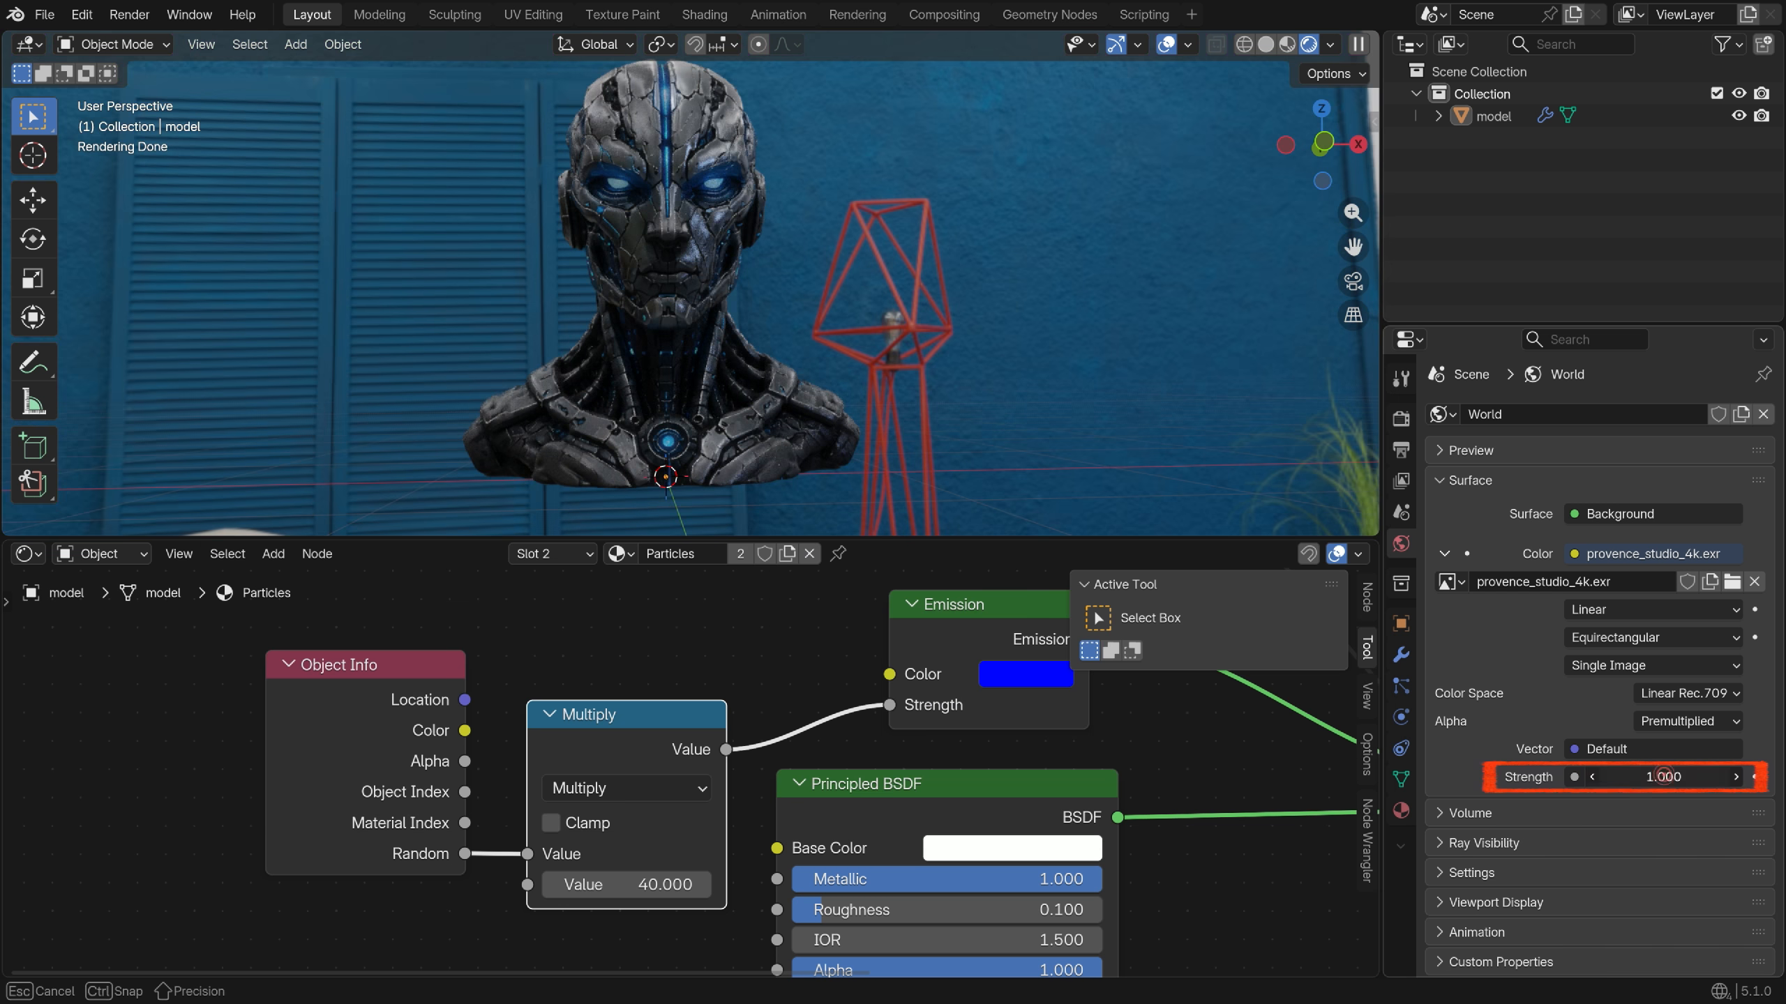
{"action": "type", "text": "0.7"}
{"action": "key", "text": "Return"}
{"action": "scroll", "coordinate": [618, 339], "scroll_direction": "up", "scroll_amount": 1}
{"action": "left_click", "coordinate": [618, 339]}
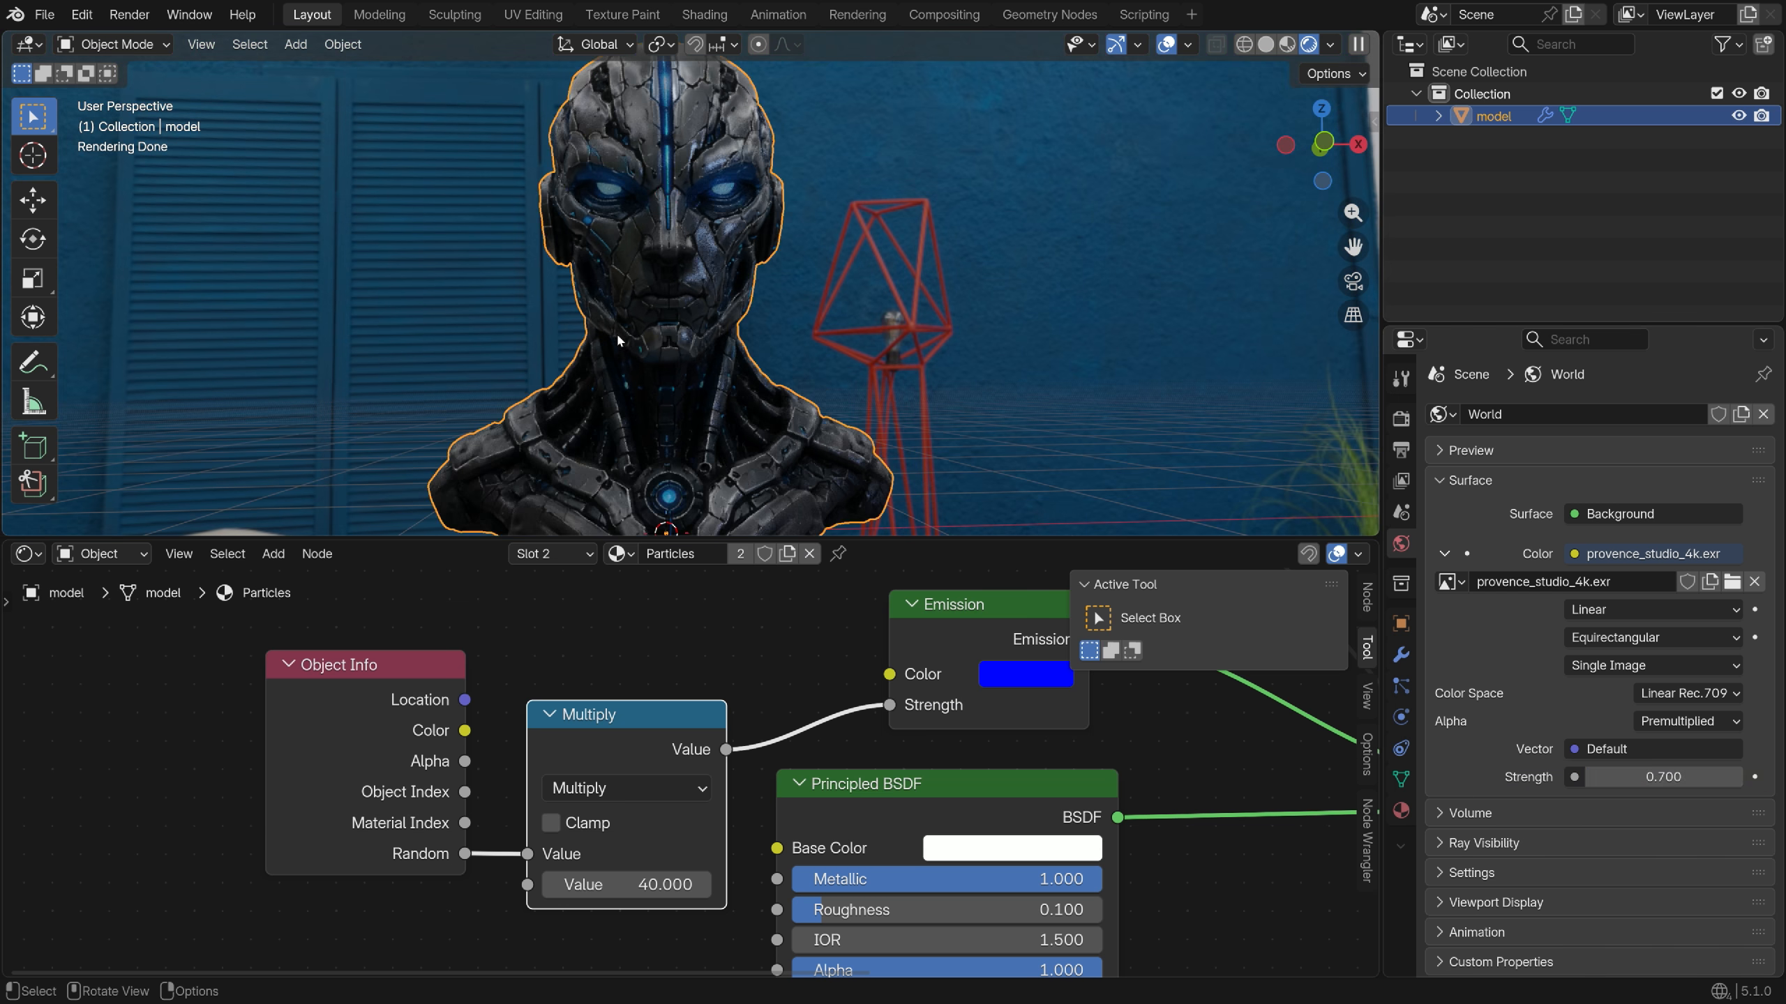
{"action": "scroll", "coordinate": [618, 339], "scroll_direction": "down", "scroll_amount": 1}
{"action": "middle_click_drag", "start_coordinate": [618, 339], "coordinate": [688, 328]}
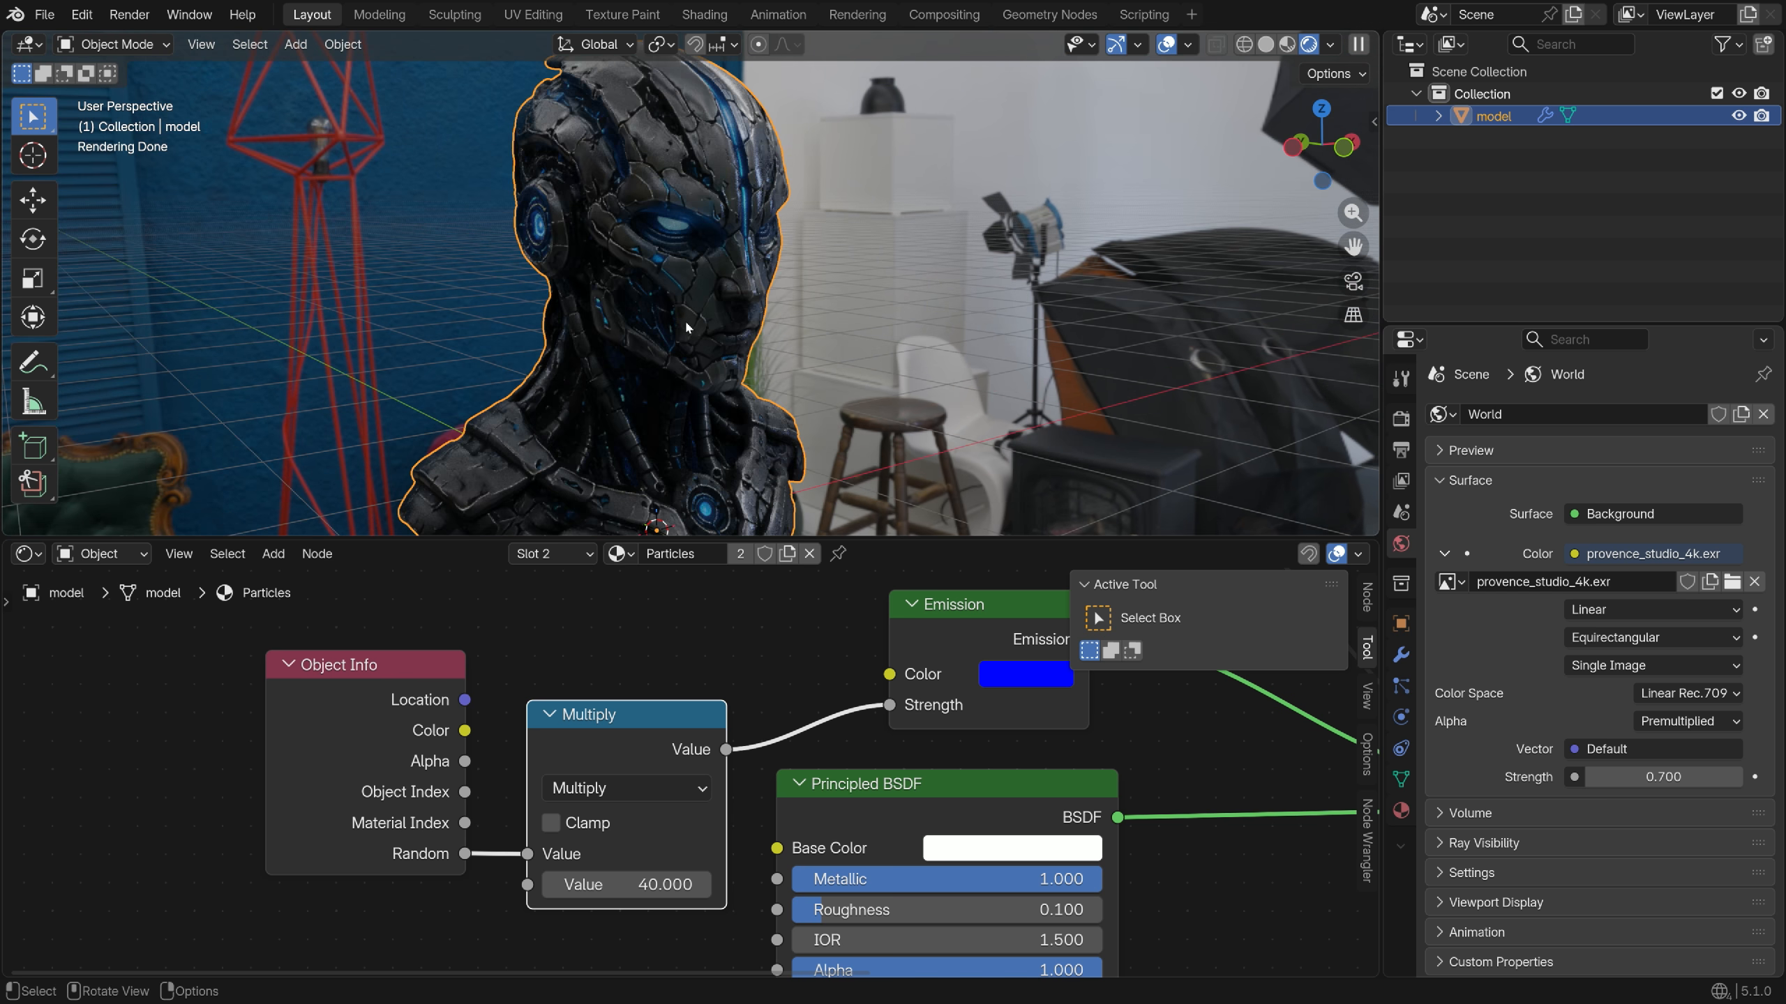
Switch the render engine to EEVEE in the render settings
{"action": "left_click", "coordinate": [1401, 417]}
{"action": "left_click", "coordinate": [1645, 415]}
{"action": "left_click", "coordinate": [1629, 435]}
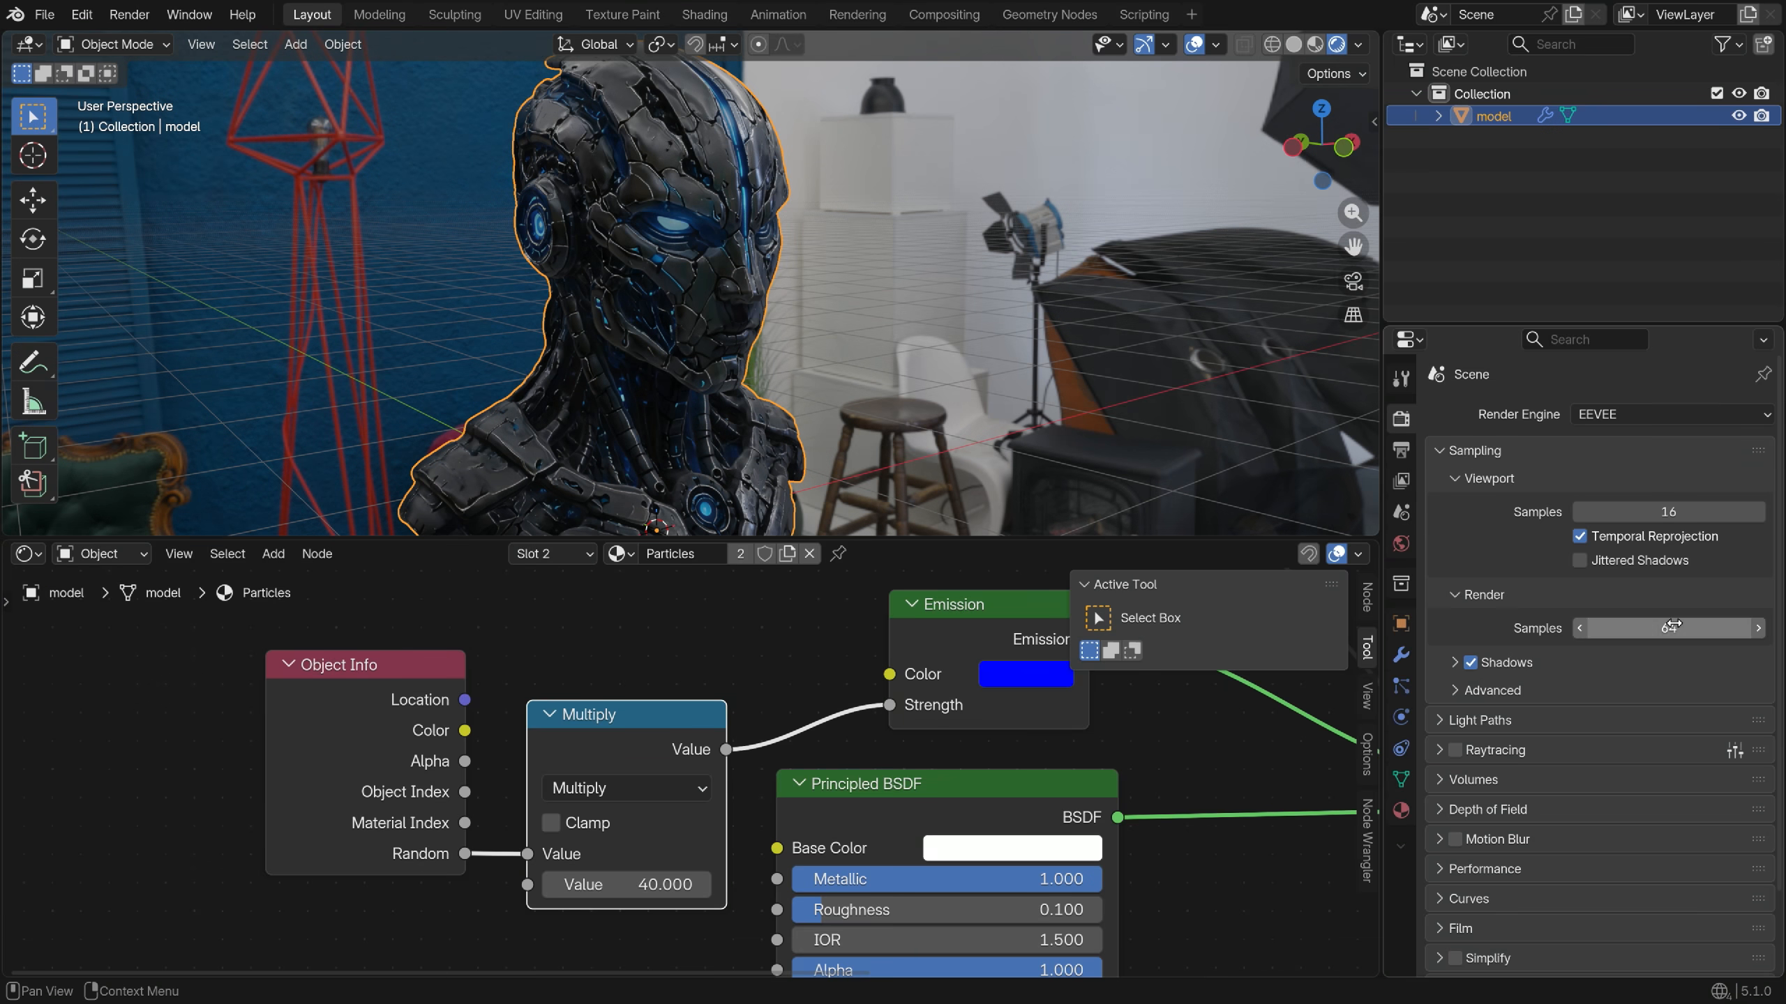
Raise the render samples from 64 to 96, leaving raytracing switched off
{"action": "left_click_drag", "start_coordinate": [1649, 628], "coordinate": [1675, 626]}
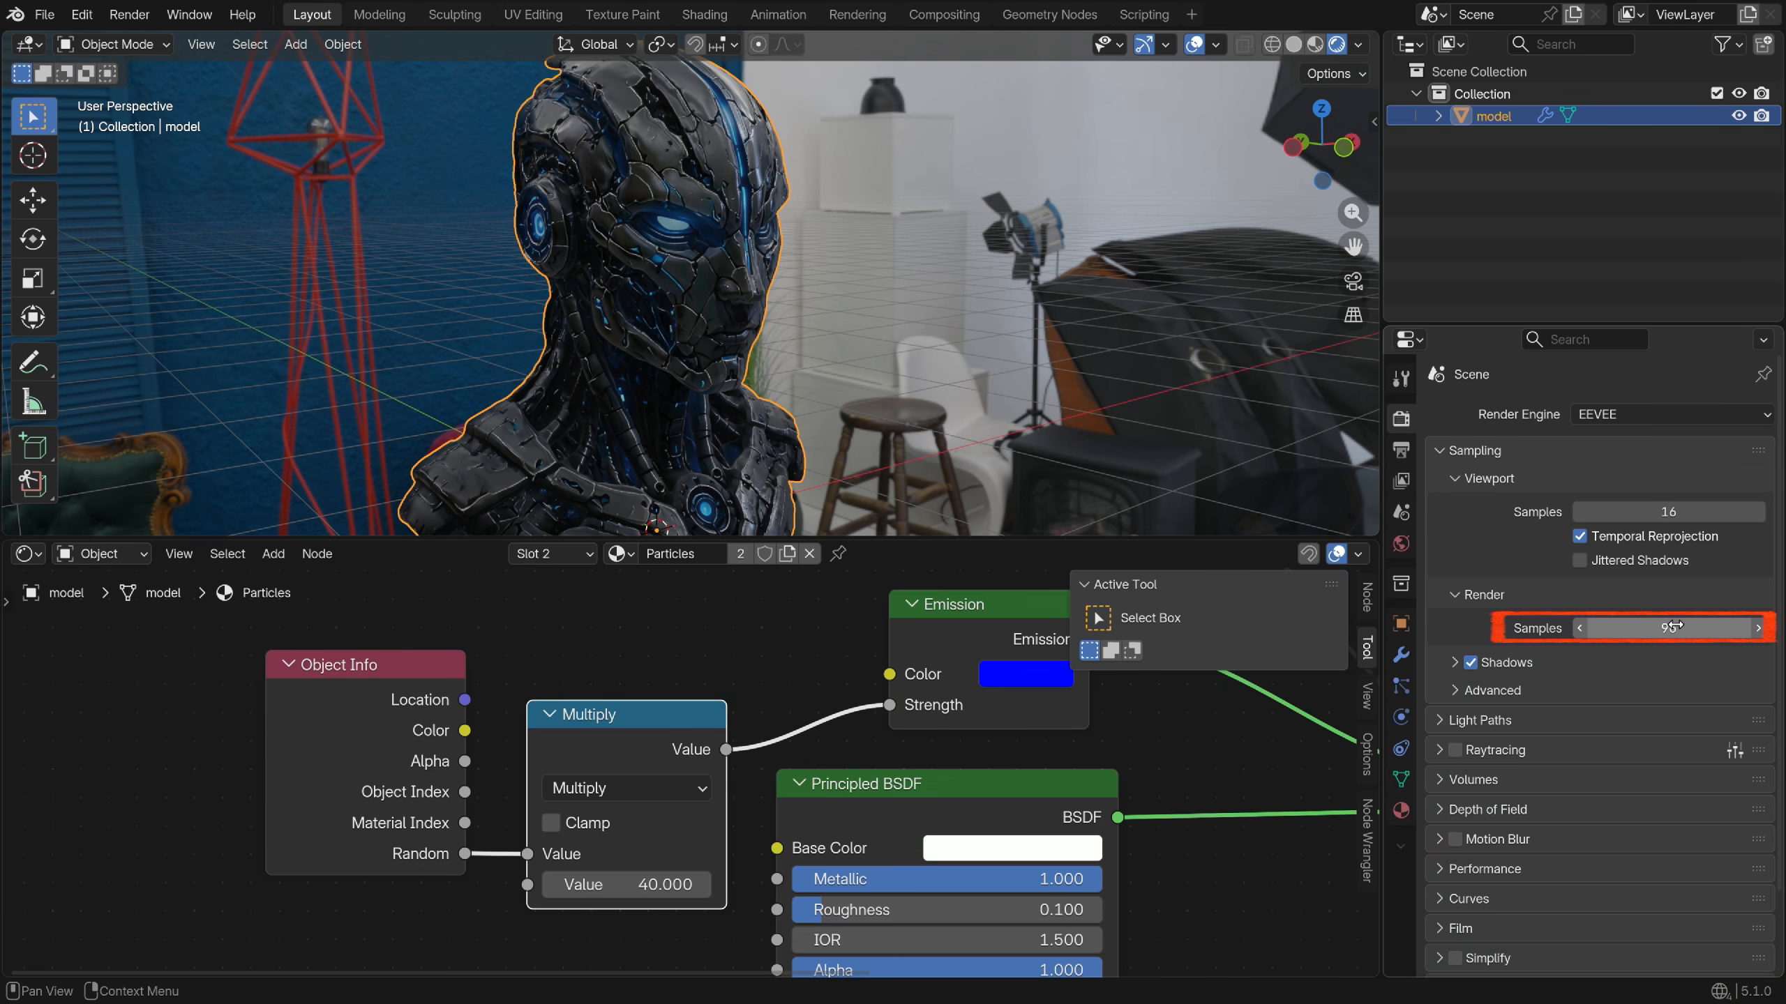
{"action": "left_click", "coordinate": [1455, 751]}
{"action": "left_click", "coordinate": [1455, 751]}
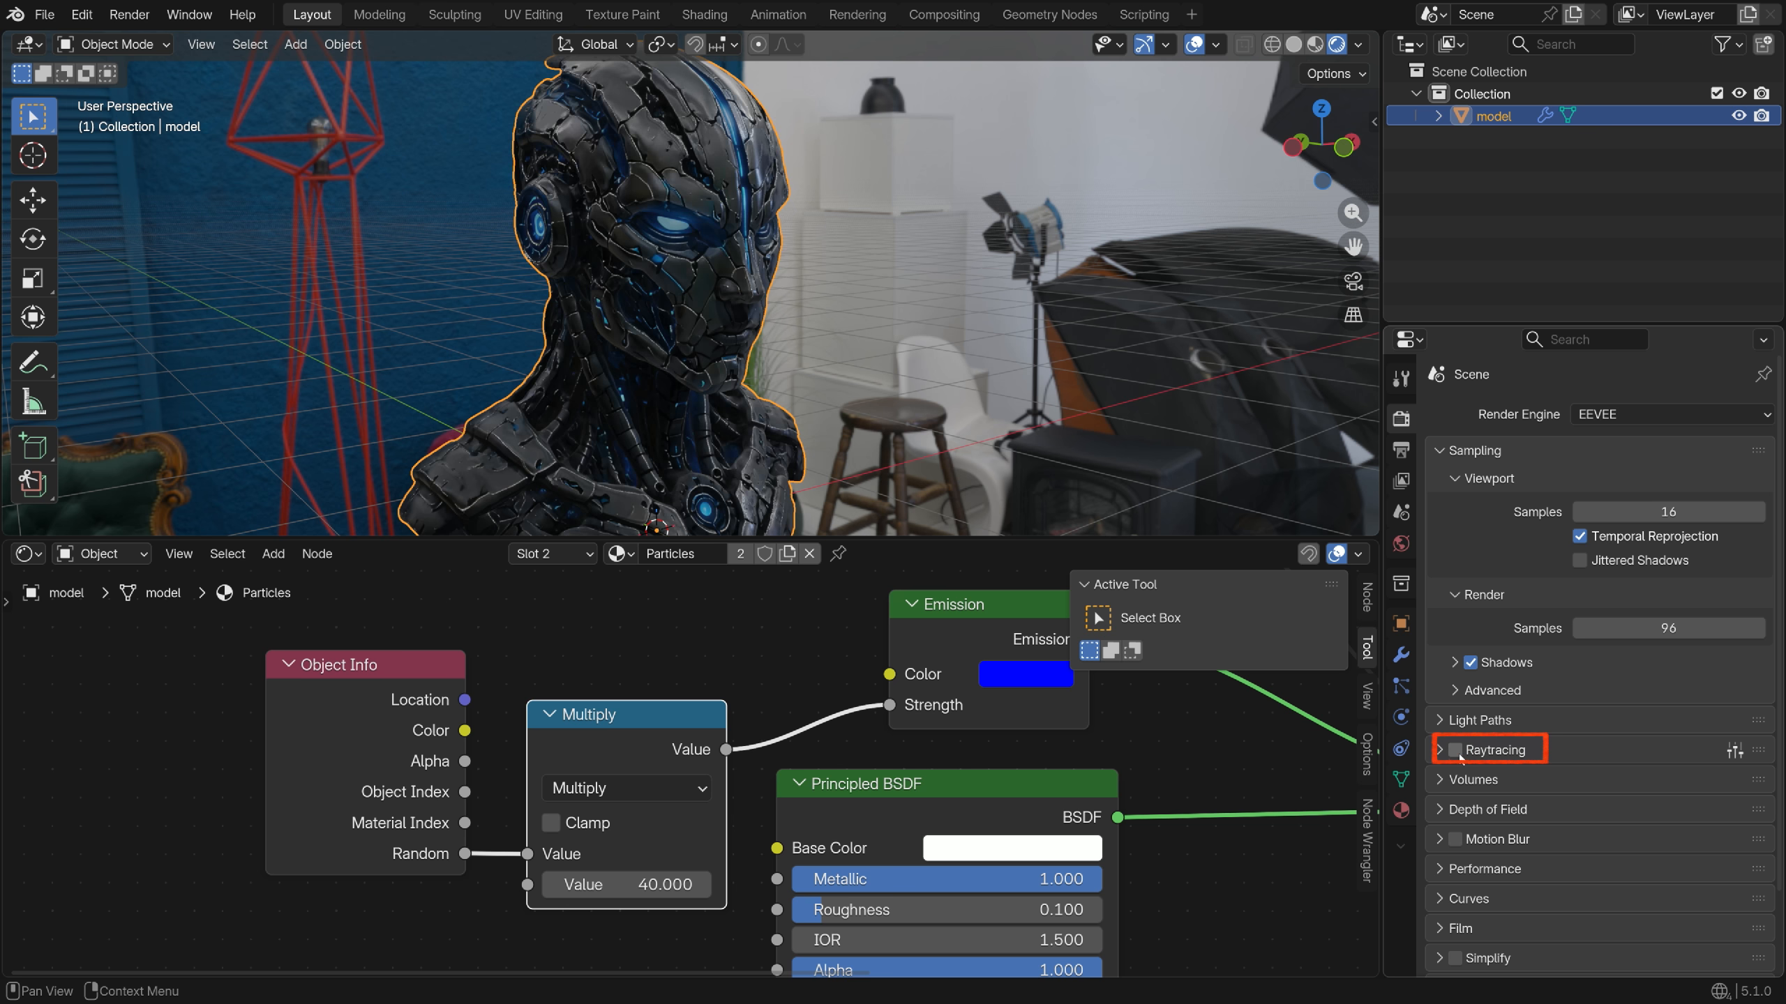
{"action": "left_click", "coordinate": [1455, 751]}
{"action": "left_click", "coordinate": [1455, 751]}
Turn on Transparent under Film so the background renders transparent
{"action": "scroll", "coordinate": [1459, 758], "scroll_direction": "down", "scroll_amount": 5}
{"action": "left_click", "coordinate": [1477, 751]}
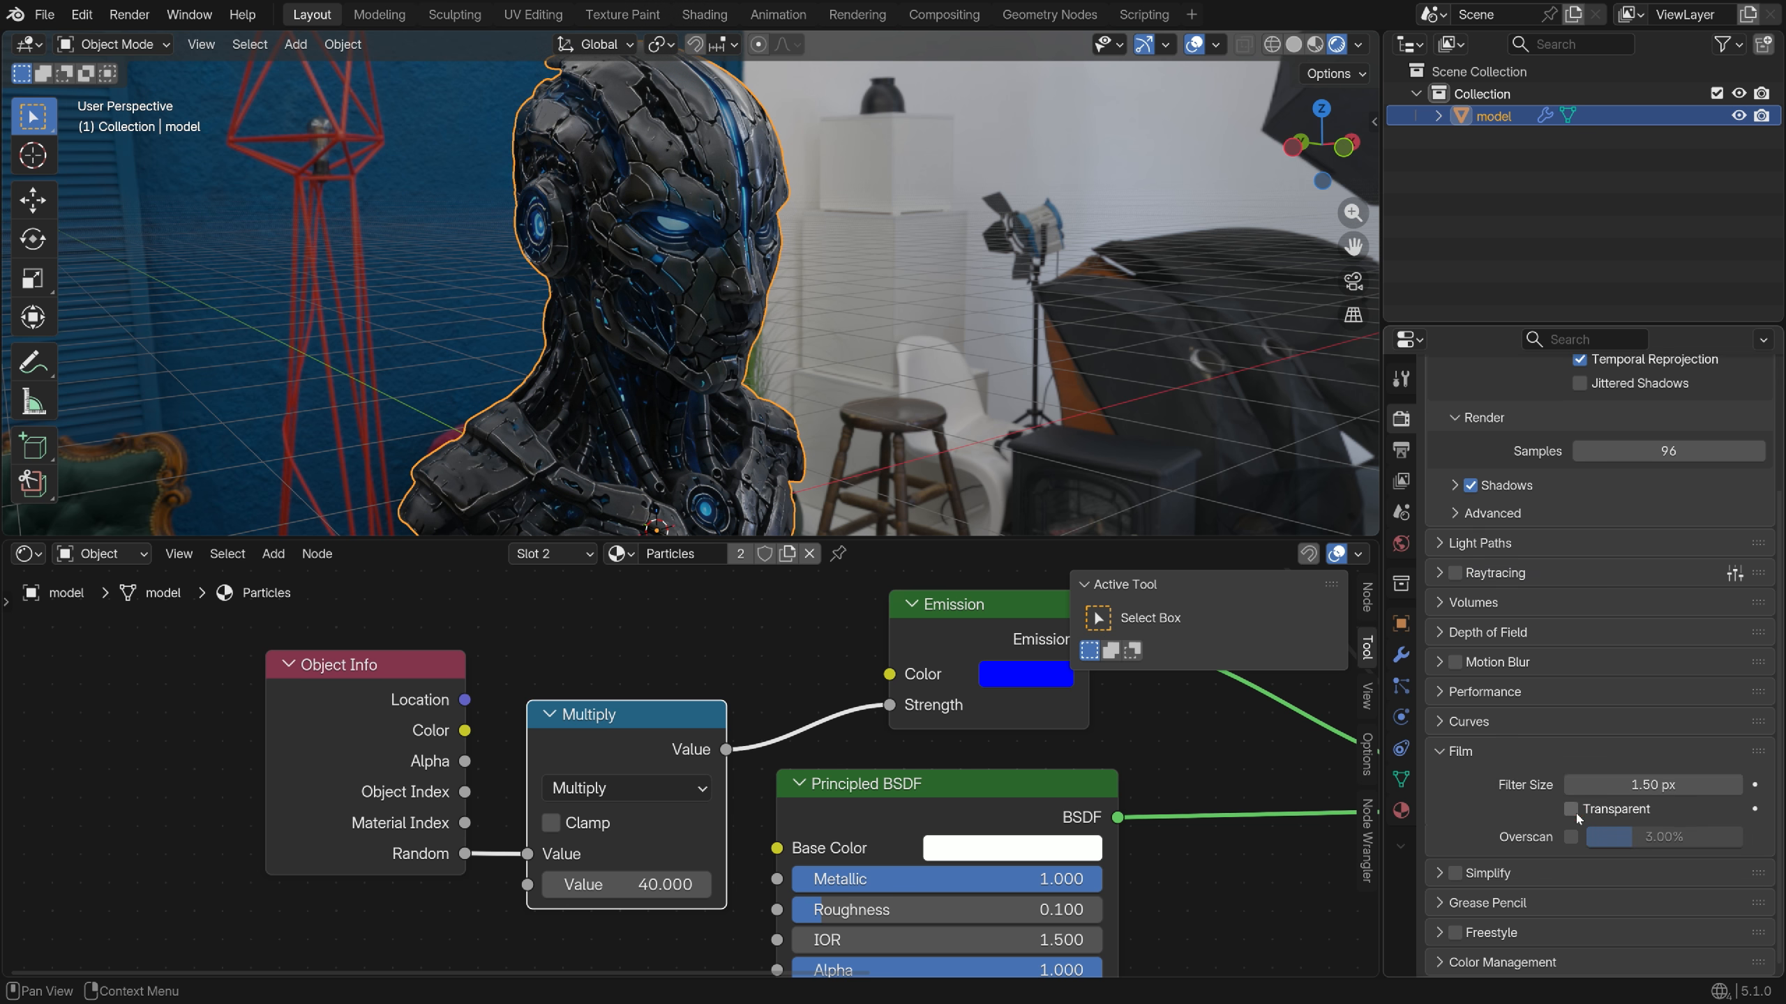
{"action": "left_click", "coordinate": [1572, 809]}
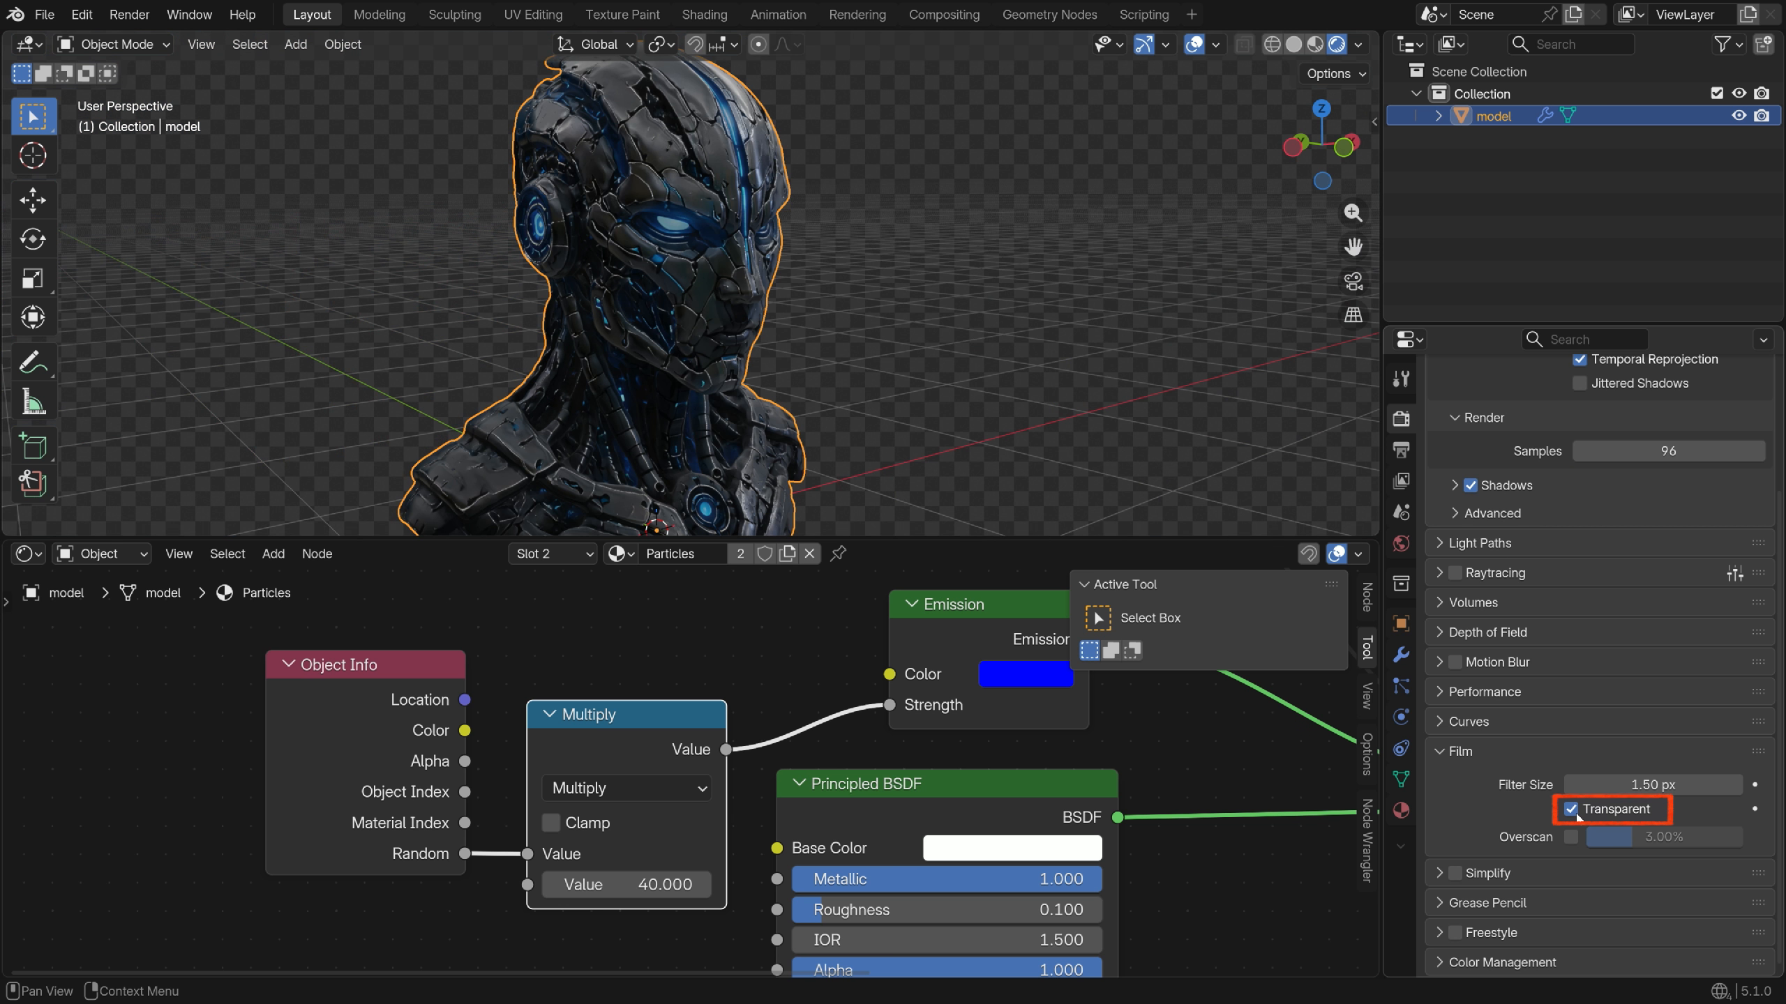
{"action": "mouse_move", "coordinate": [715, 383]}
{"action": "middle_mouse_down"}
{"action": "mouse_move", "coordinate": [172, 367]}
{"action": "mouse_move", "coordinate": [984, 376]}
{"action": "mouse_move", "coordinate": [682, 384]}
{"action": "middle_mouse_up"}
Add a camera and set its focal length to 85 mm
{"action": "scroll", "coordinate": [549, 224], "scroll_direction": "down", "scroll_amount": 3}
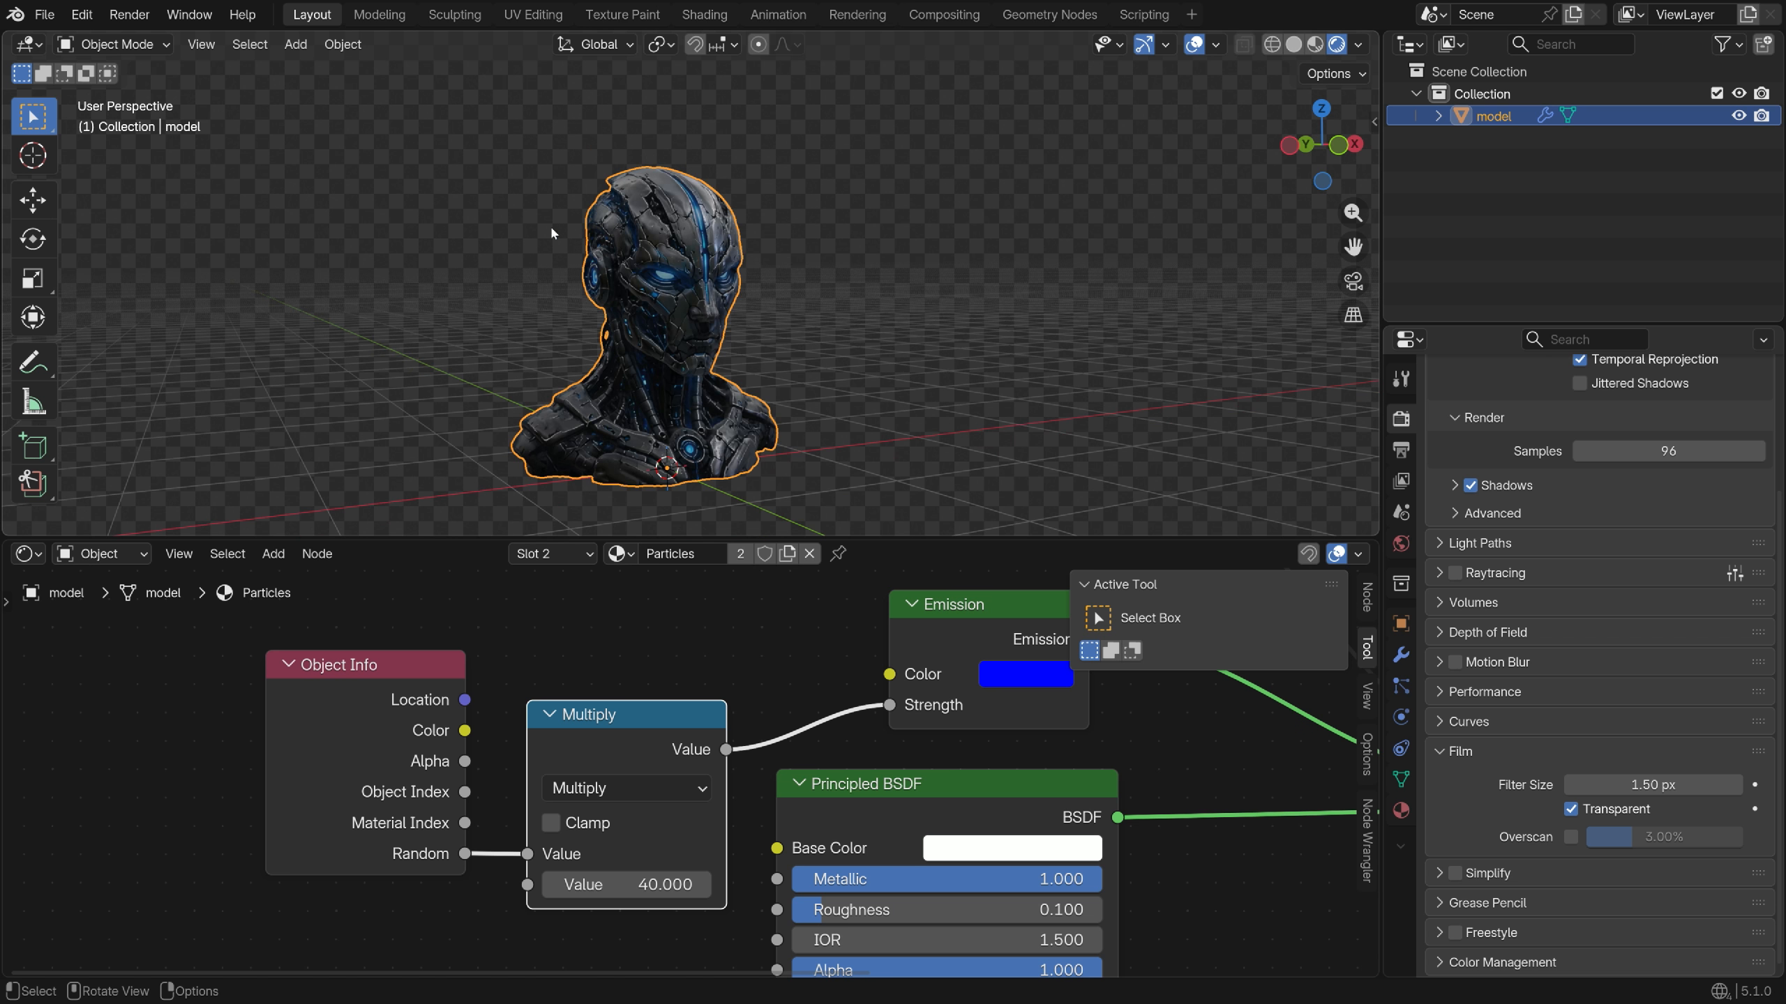
{"action": "key", "text": "shift+a"}
{"action": "left_click", "coordinate": [528, 563]}
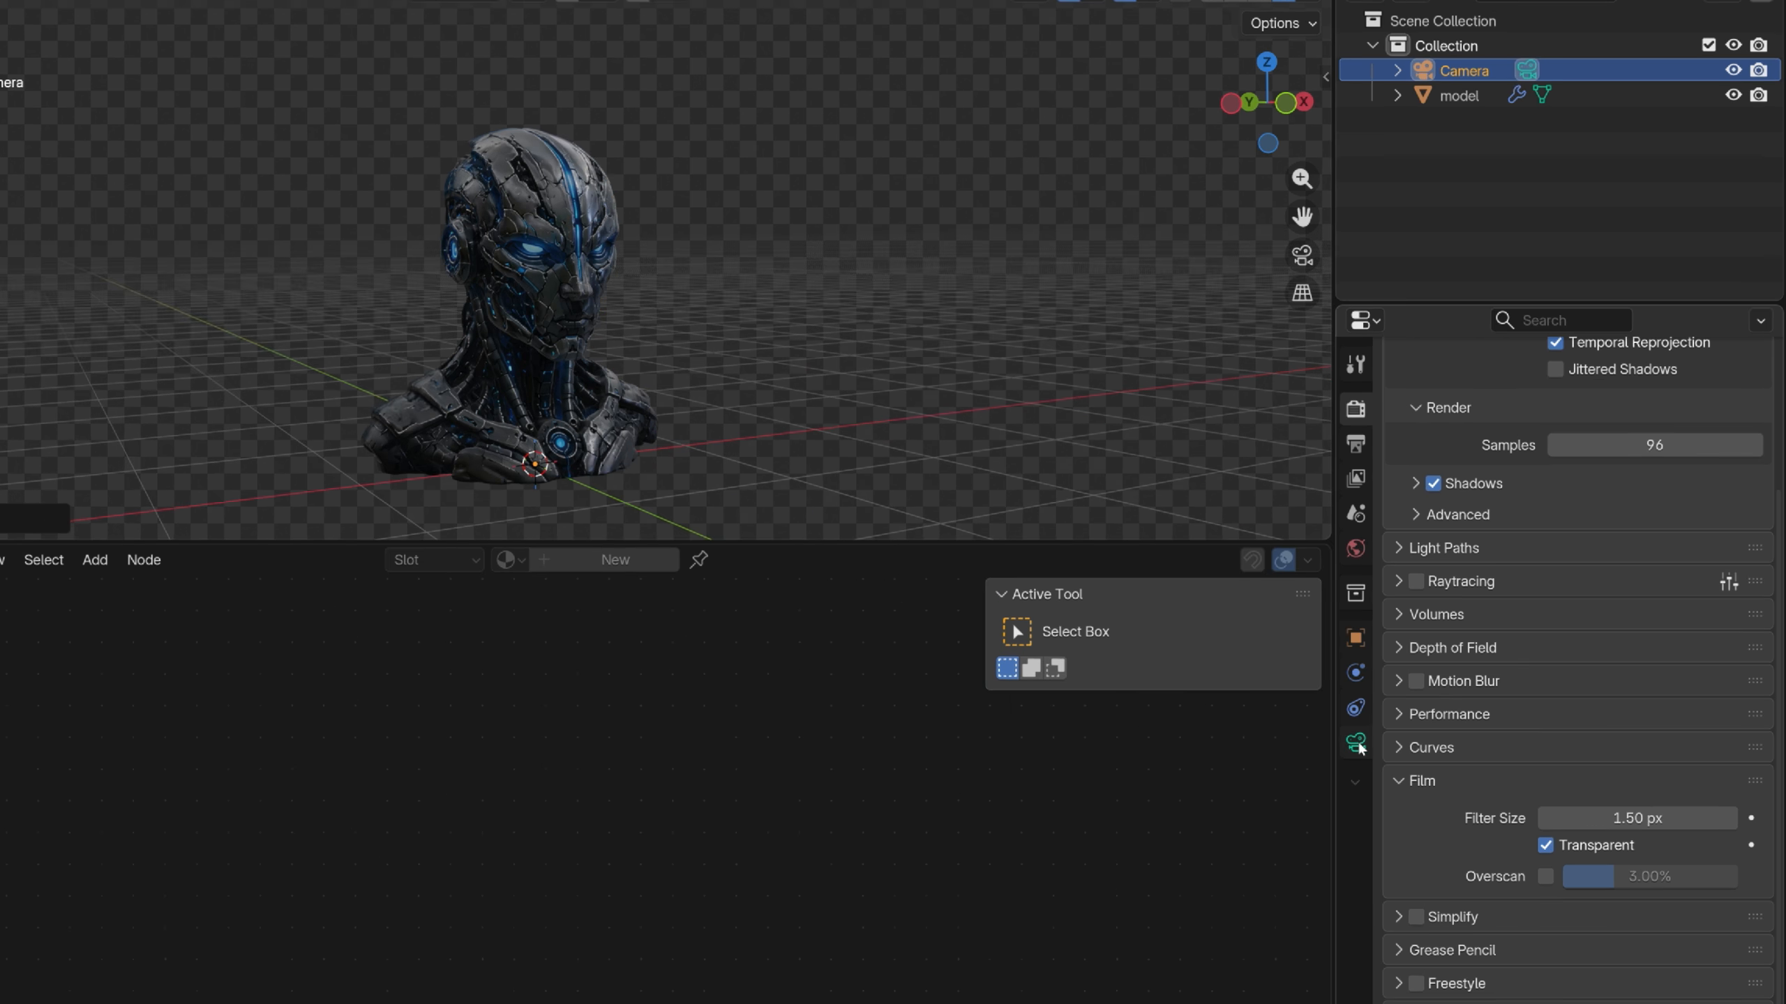
{"action": "left_click", "coordinate": [1358, 745]}
{"action": "double_click", "coordinate": [1637, 521]}
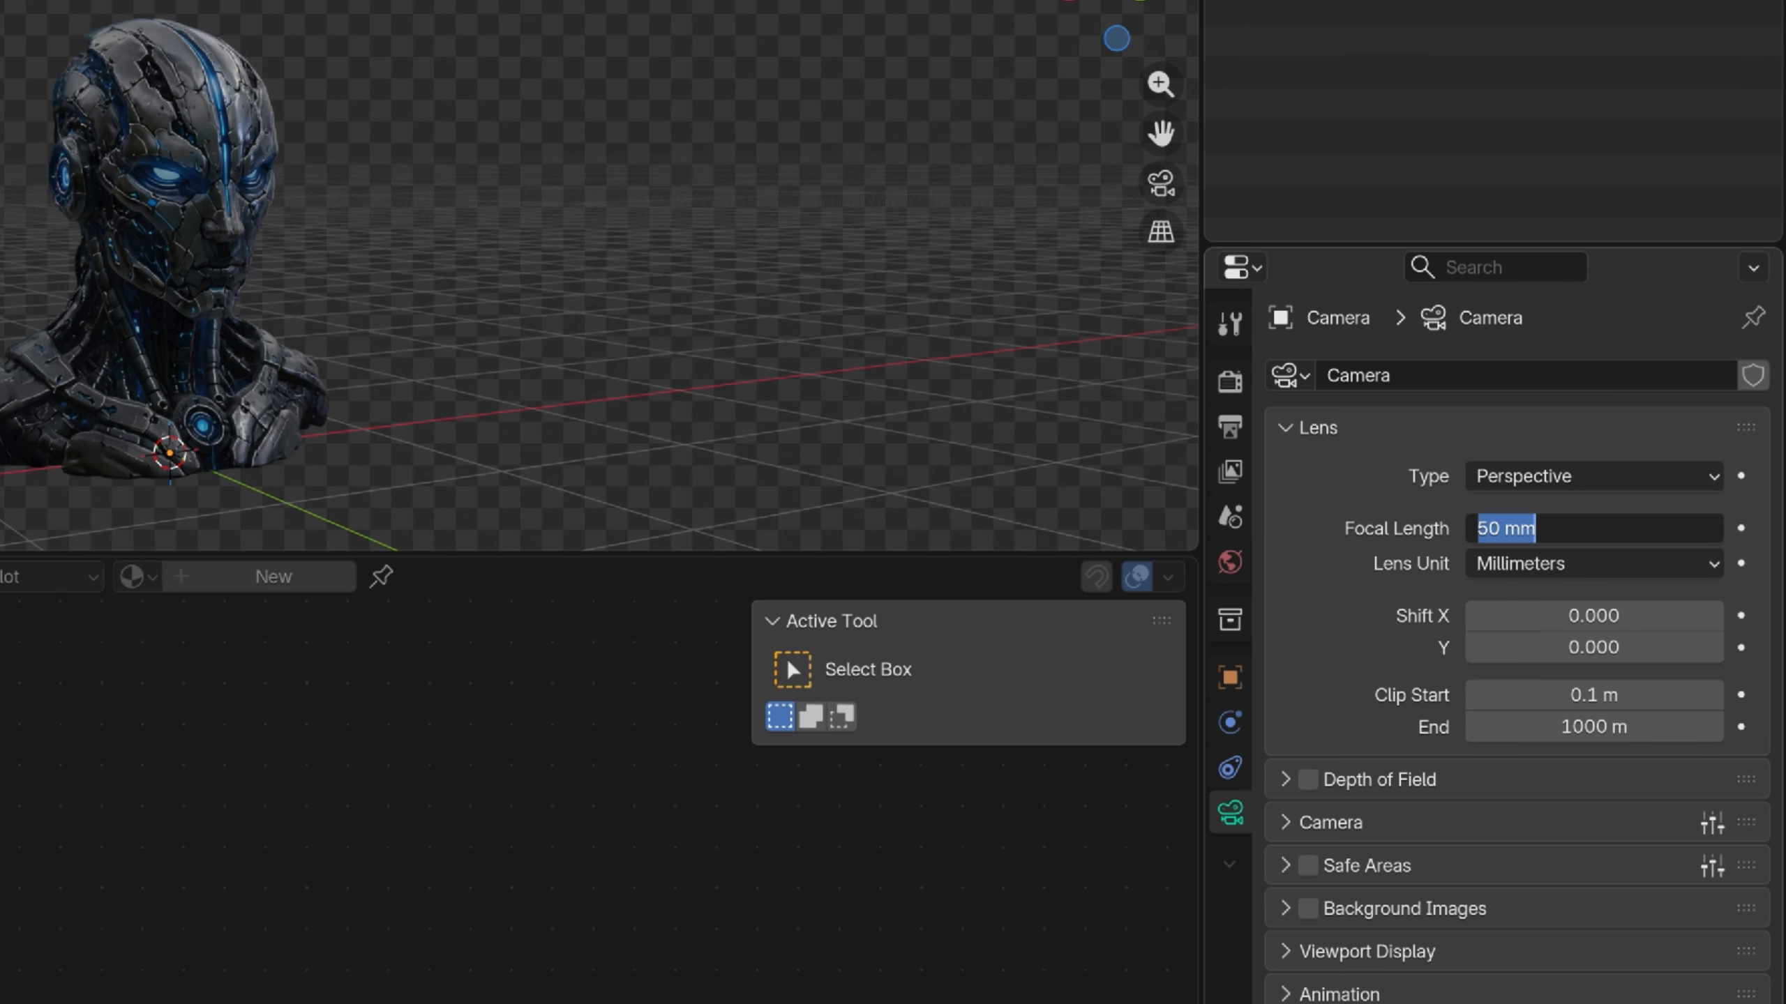
{"action": "key", "text": "Return"}
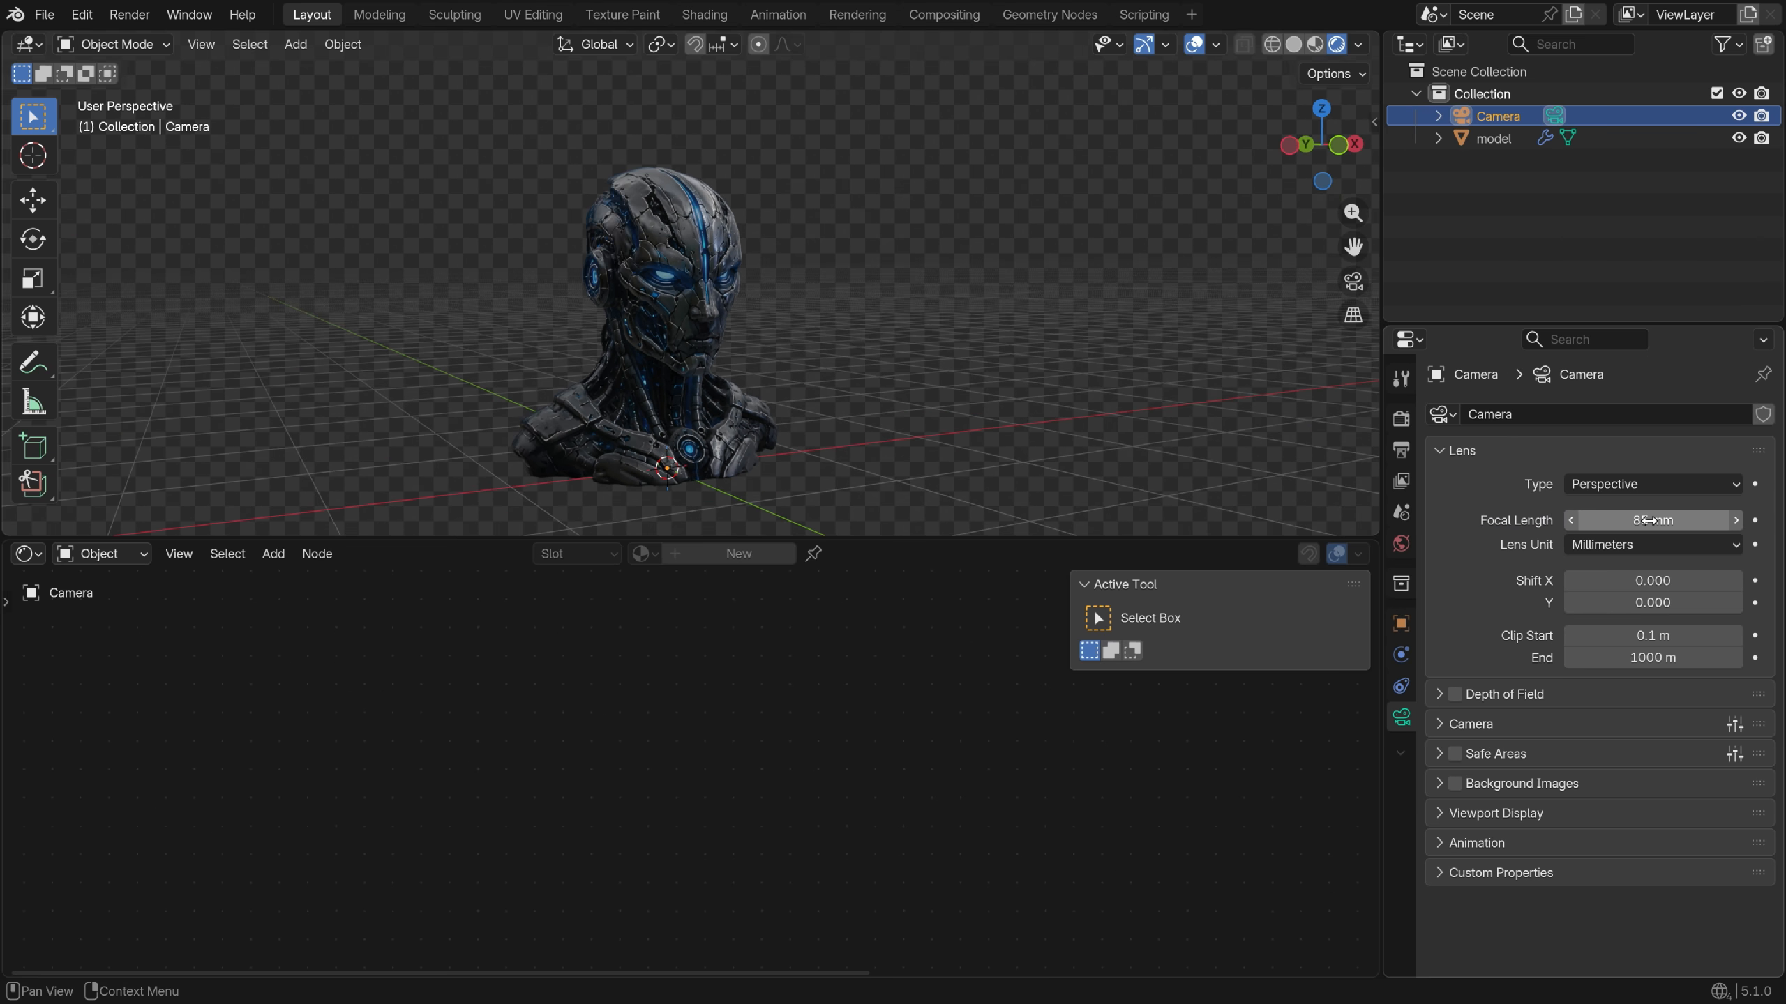
Align the camera to the current view and lock it to the view to frame the whole bust
{"action": "left_click_drag", "start_coordinate": [613, 373], "coordinate": [734, 449]}
{"action": "key", "text": "ctrl+alt+KP_0"}
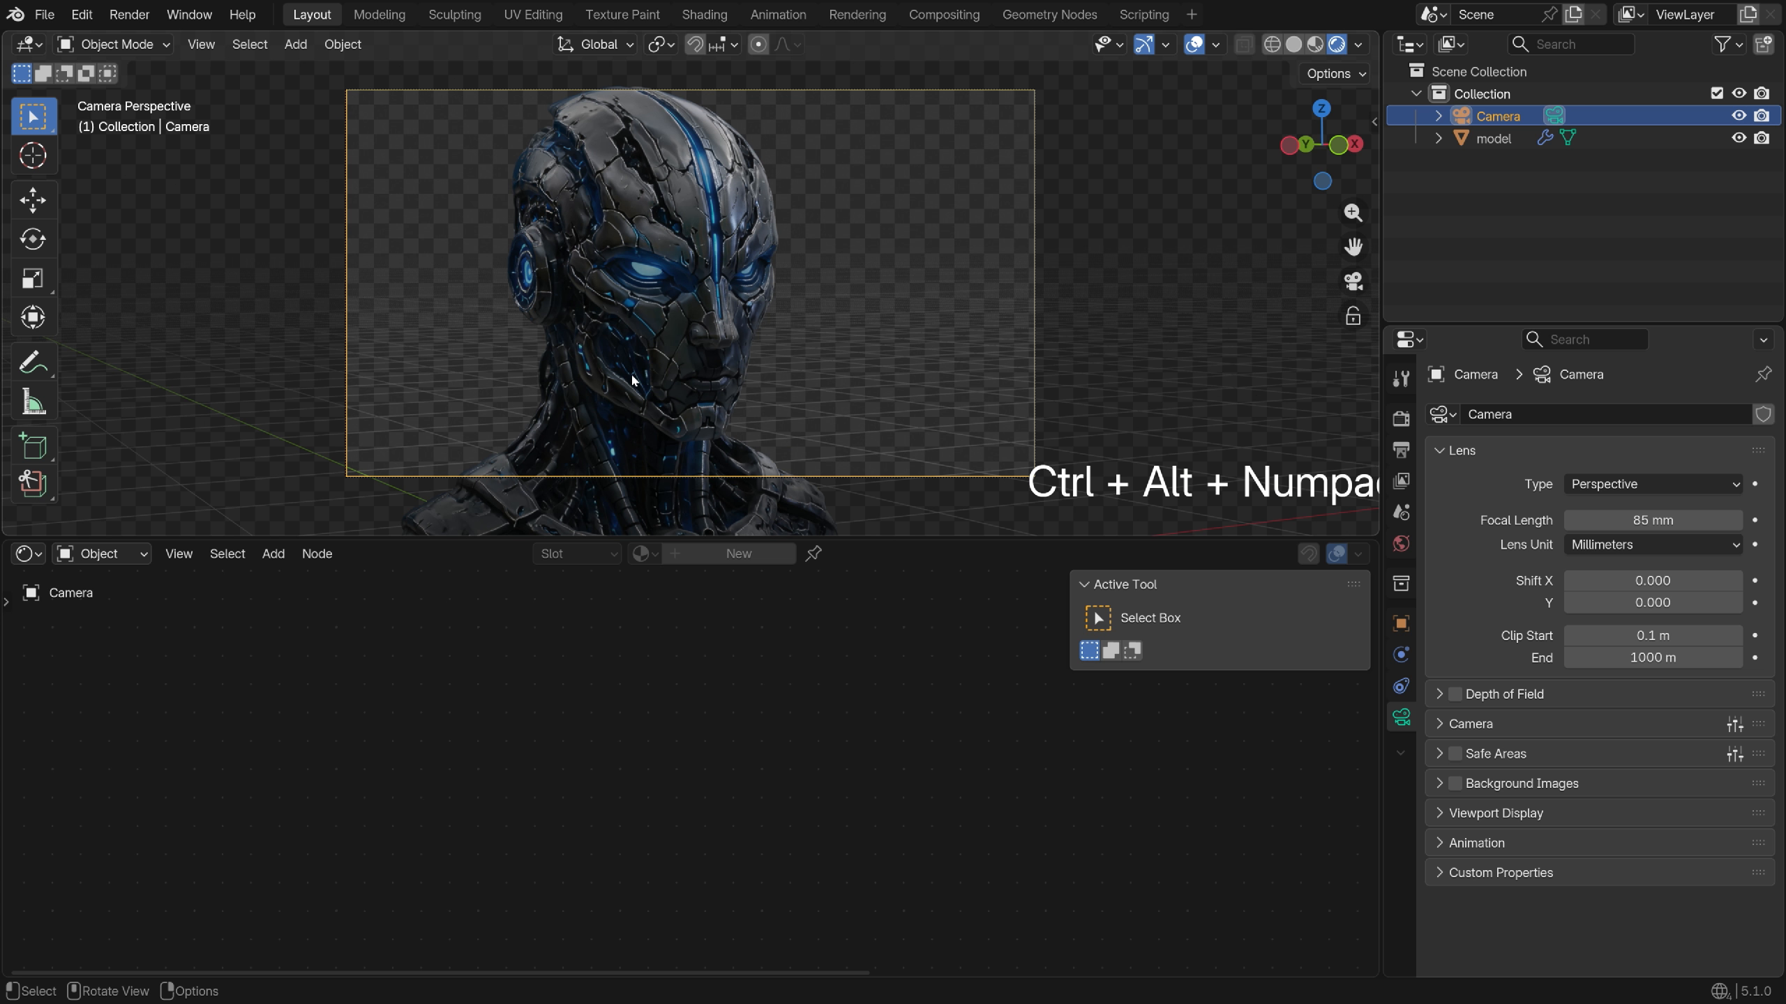
{"action": "left_click", "coordinate": [1352, 316]}
{"action": "scroll", "coordinate": [984, 338], "scroll_direction": "down", "scroll_amount": 3}
{"action": "middle_click_drag", "start_coordinate": [717, 359], "coordinate": [718, 302], "text": "shift"}
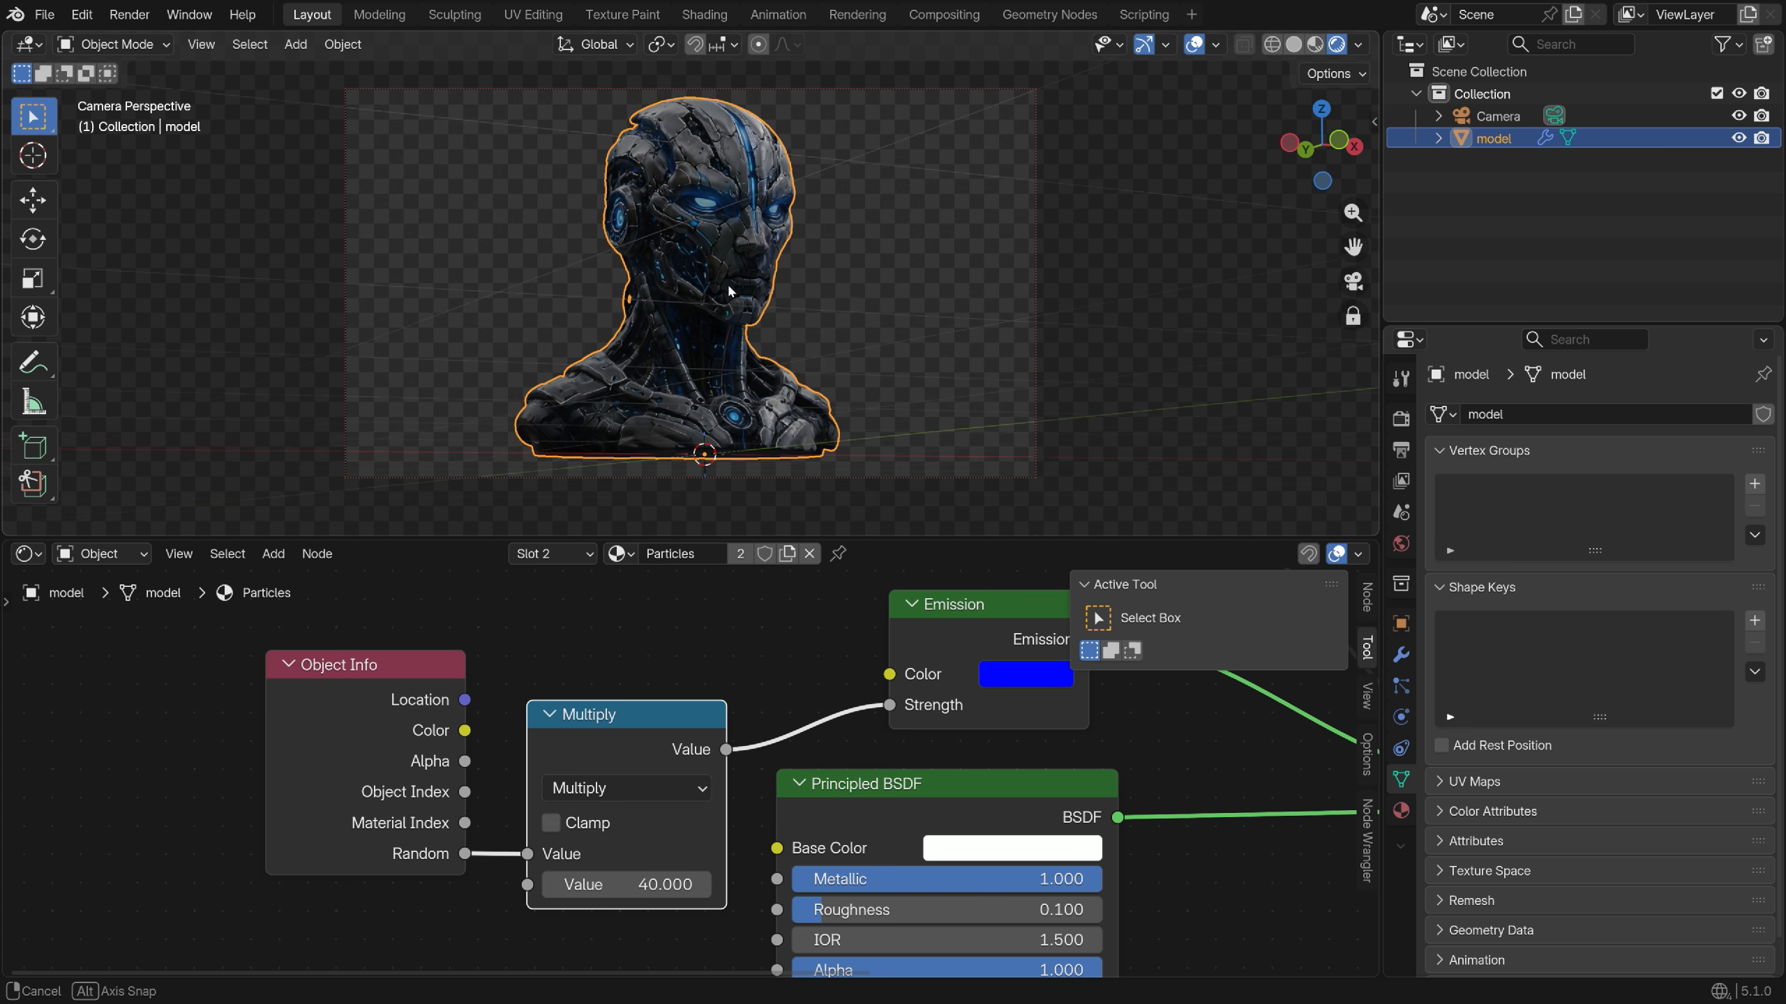
Unlock the camera from the view and add a 3-Point Lighting rig around the selected bust
{"action": "left_click", "coordinate": [1351, 316]}
{"action": "left_click", "coordinate": [1107, 295]}
{"action": "scroll", "coordinate": [713, 284], "scroll_direction": "up", "scroll_amount": 1}
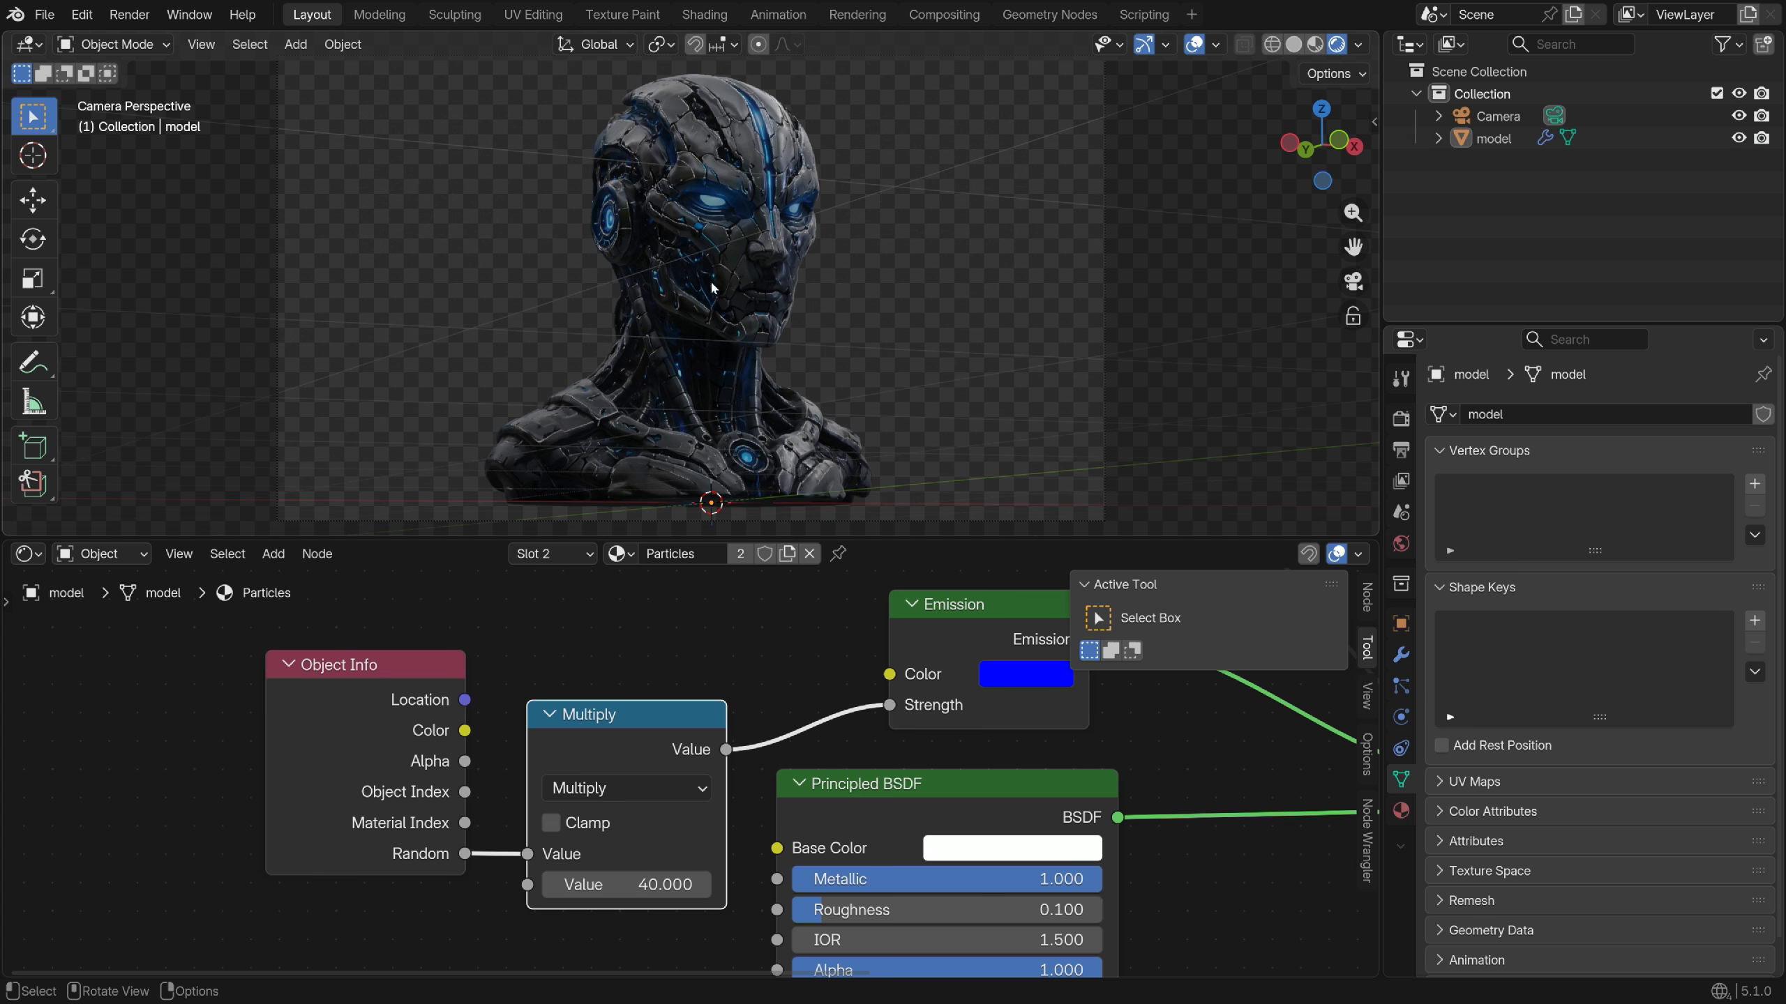
{"action": "scroll", "coordinate": [747, 309], "scroll_direction": "down", "scroll_amount": 1}
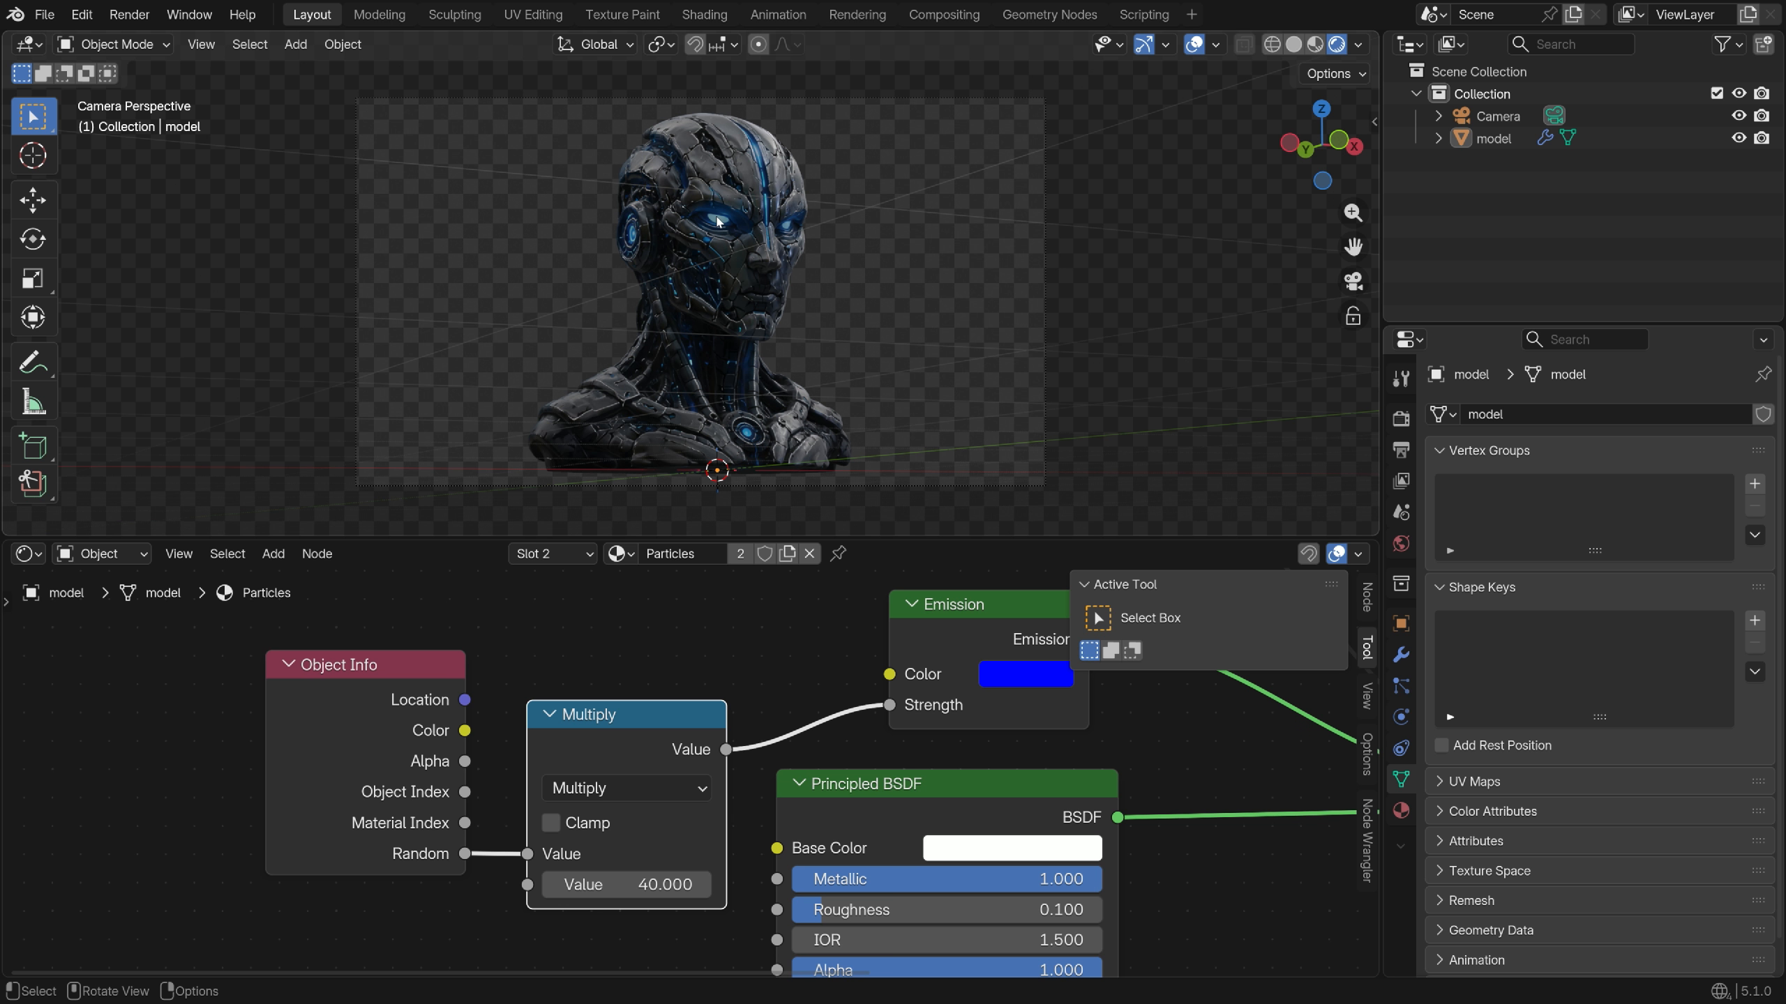
{"action": "left_click", "coordinate": [636, 203]}
{"action": "key", "text": "shift+a"}
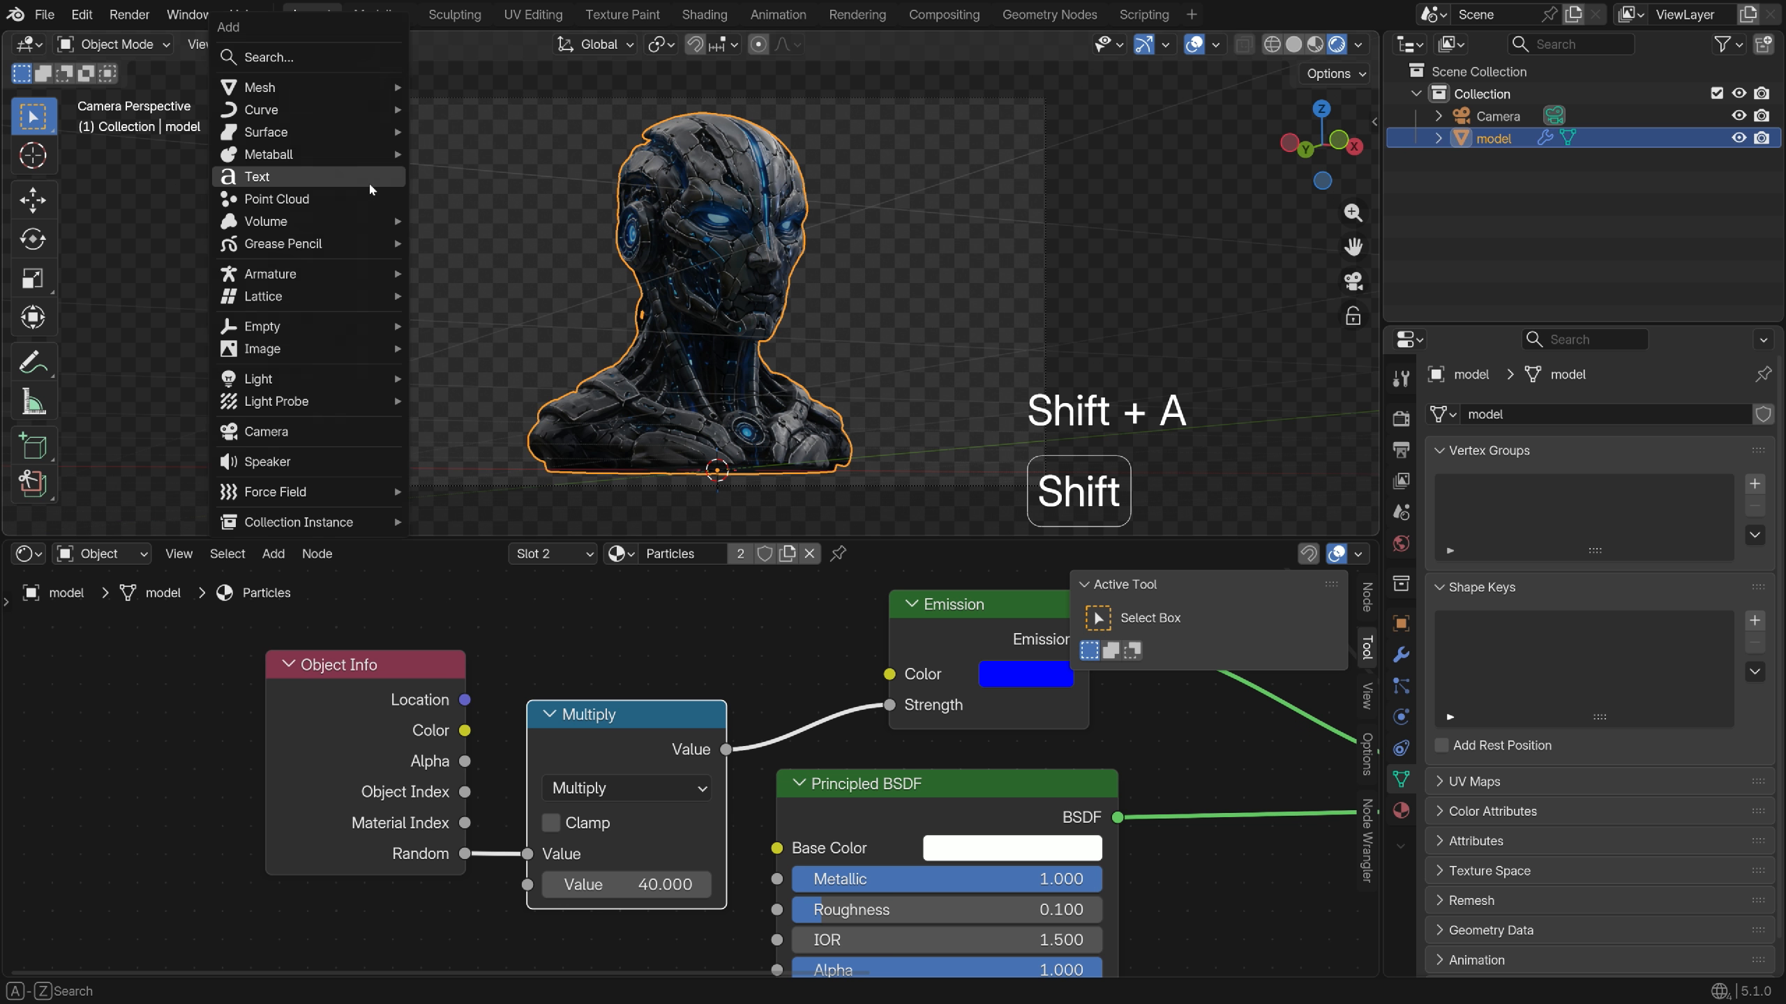
{"action": "mouse_move", "coordinate": [353, 391]}
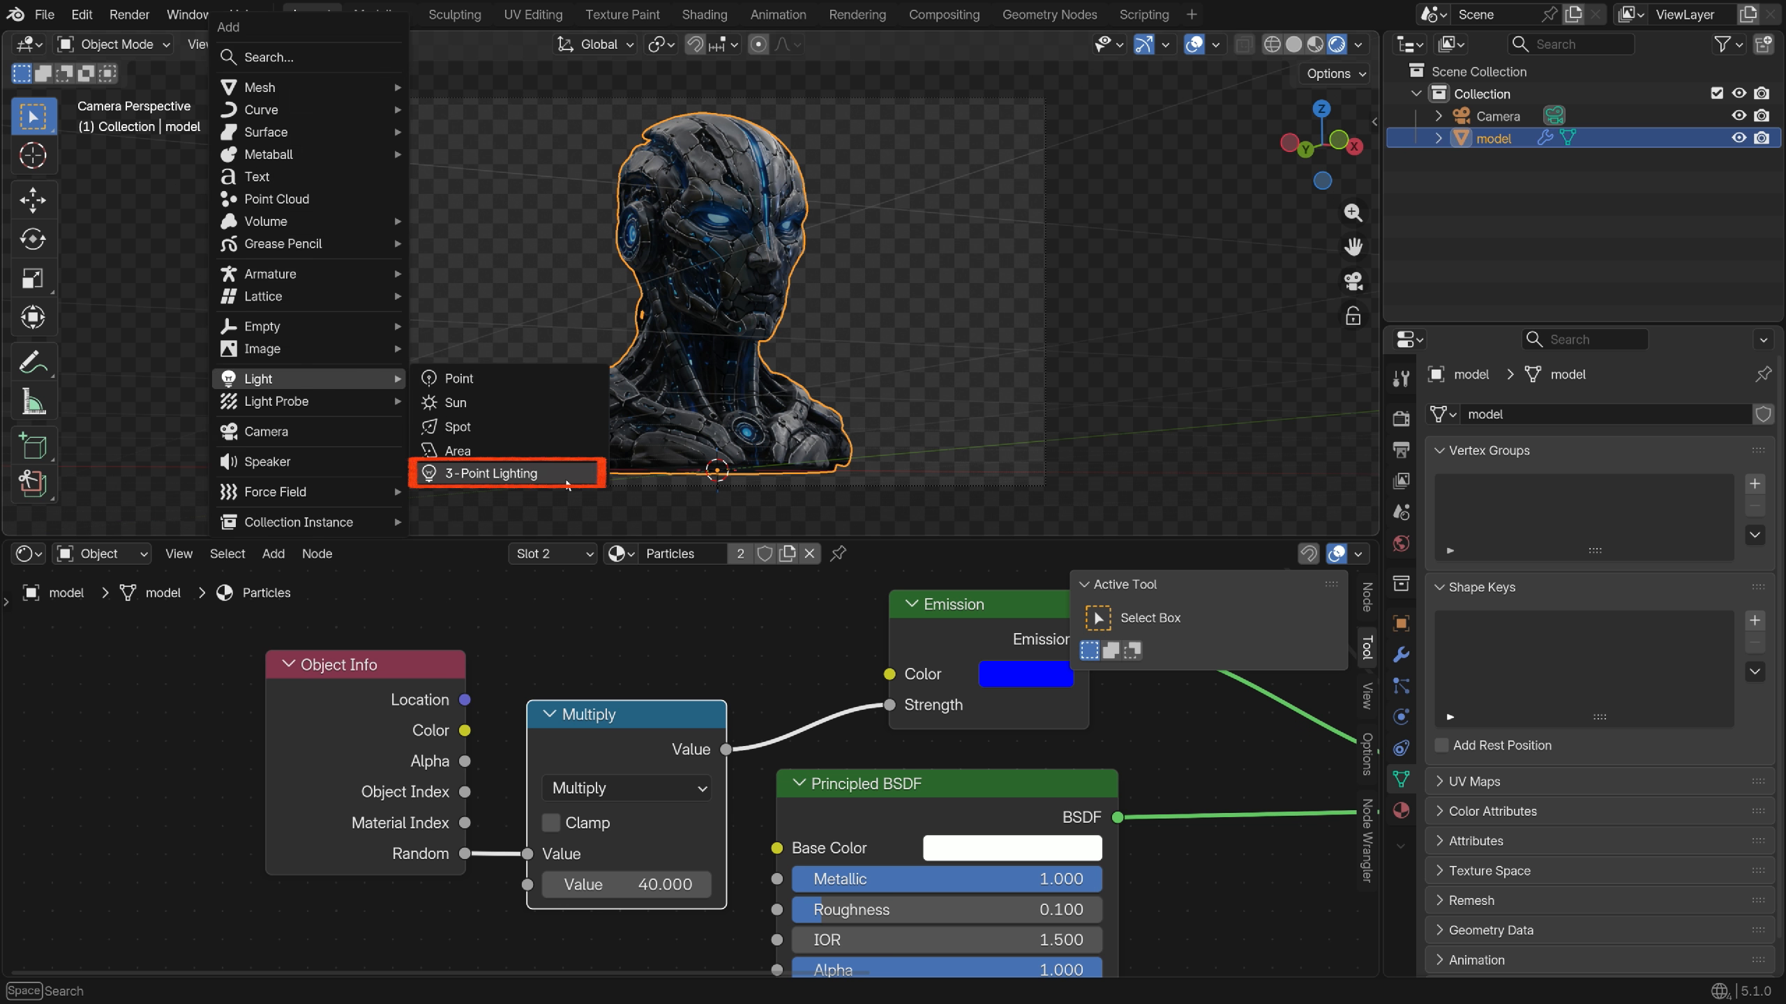
{"action": "left_click", "coordinate": [566, 484]}
{"action": "scroll", "coordinate": [826, 479], "scroll_direction": "down", "scroll_amount": 1}
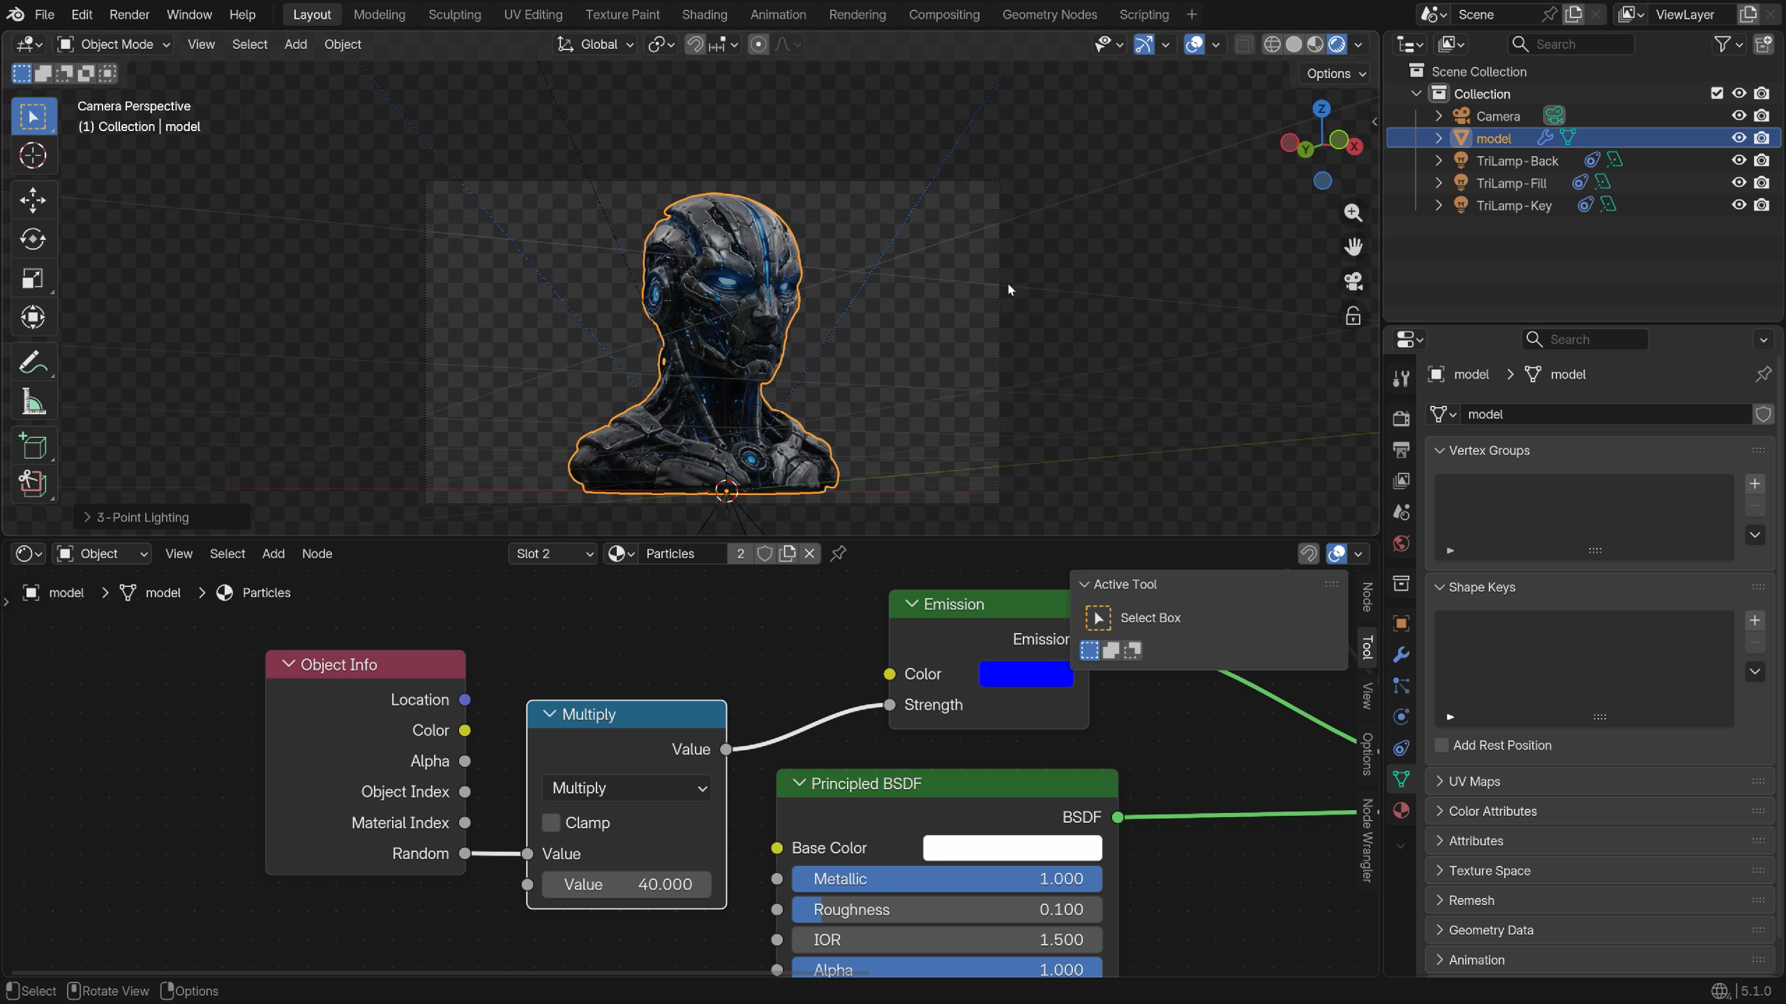
Set the powers of TriLamp-Back to 150, TriLamp-Fill to 50 and TriLamp-Key to 300
{"action": "left_click", "coordinate": [1518, 160]}
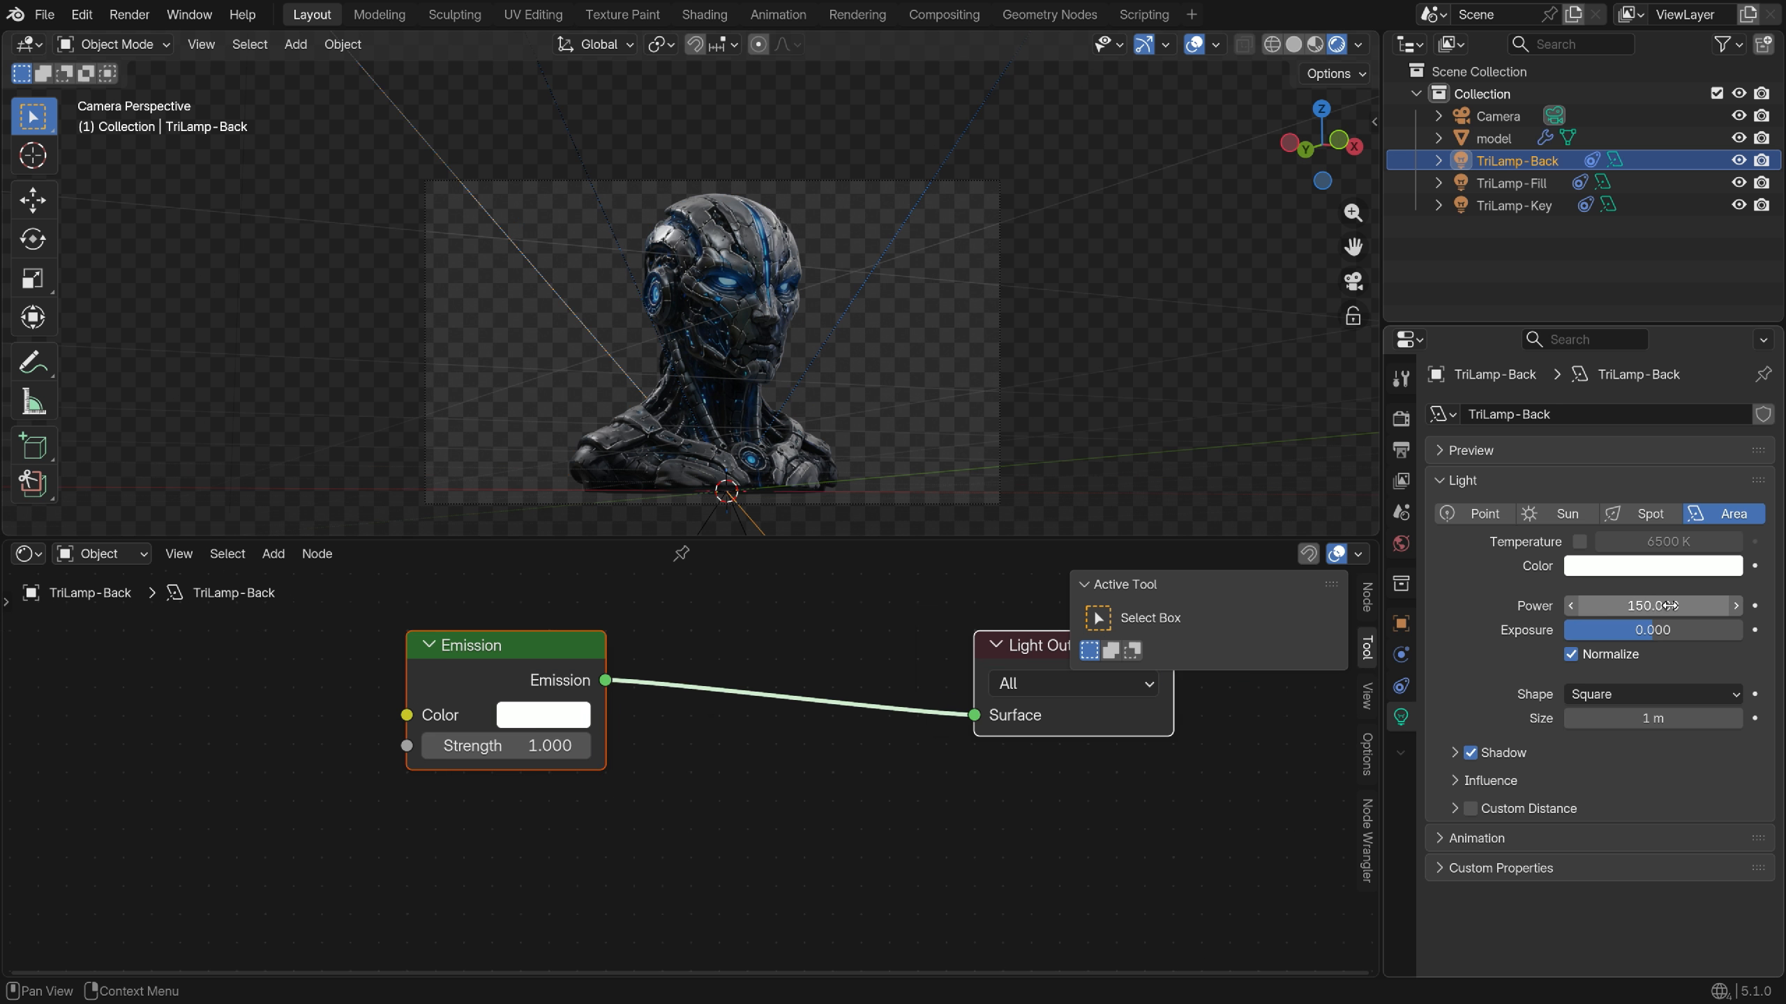
{"action": "left_click", "coordinate": [1512, 182]}
{"action": "left_click", "coordinate": [1400, 717]}
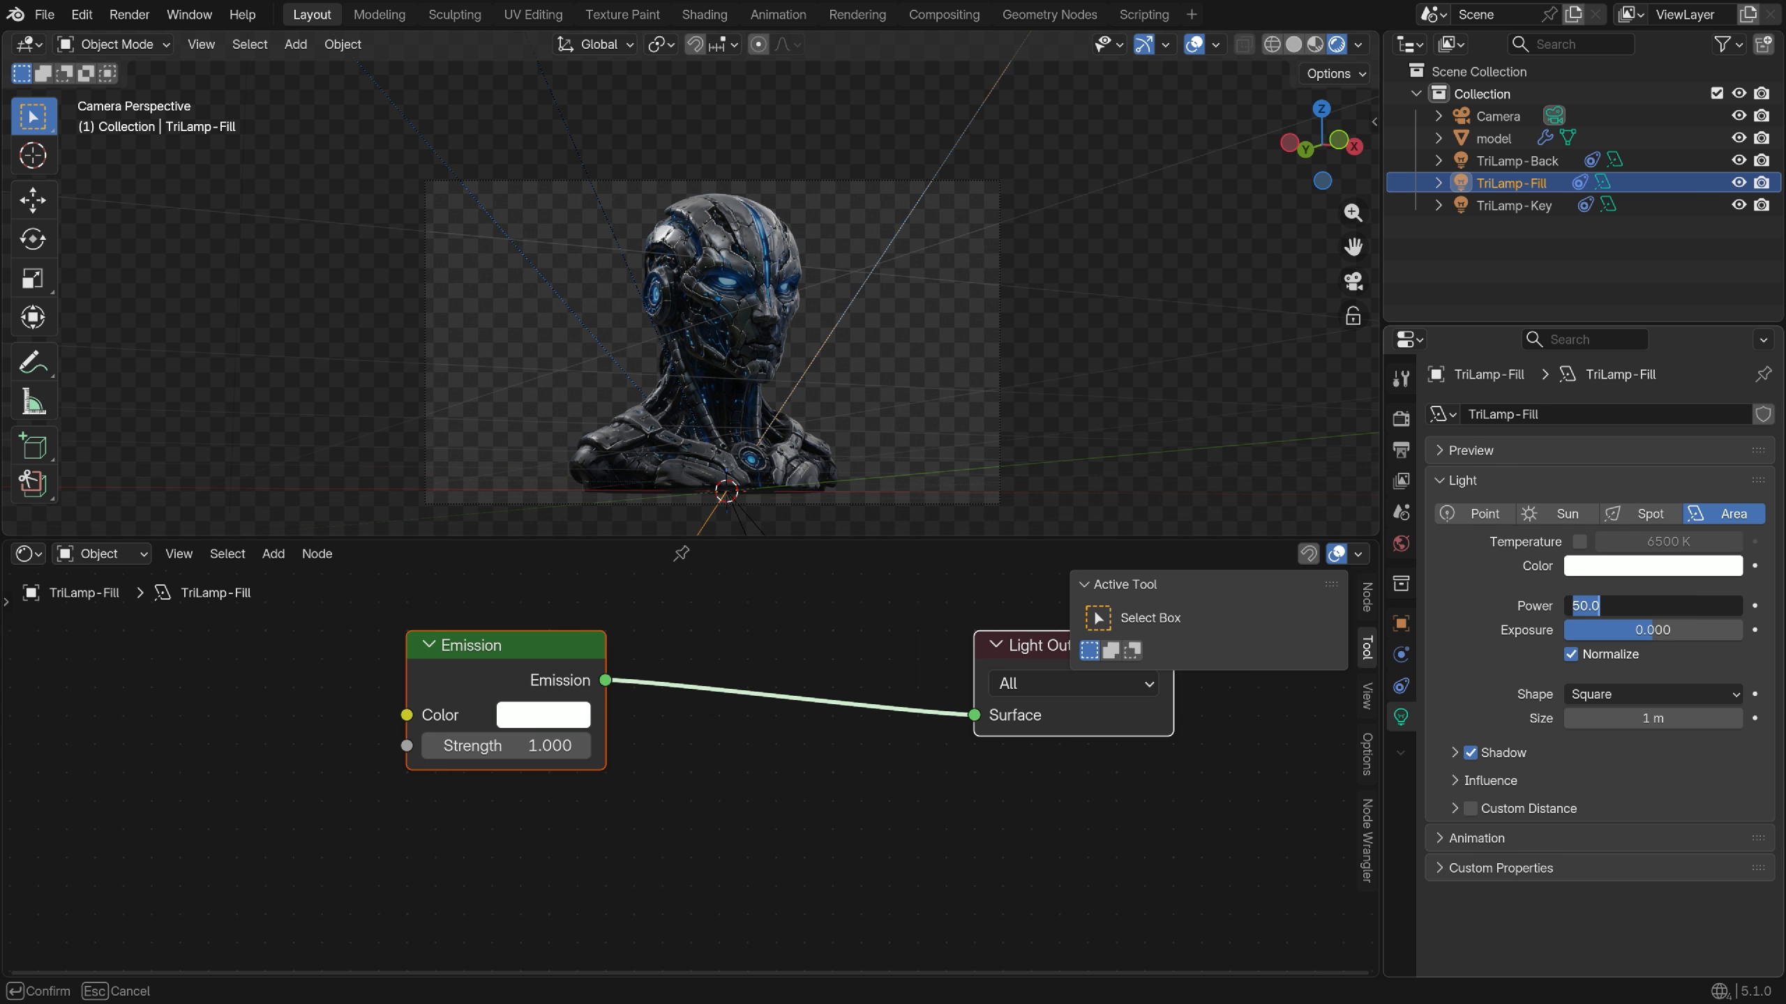
{"action": "left_click", "coordinate": [1468, 206]}
{"action": "left_click", "coordinate": [1401, 717]}
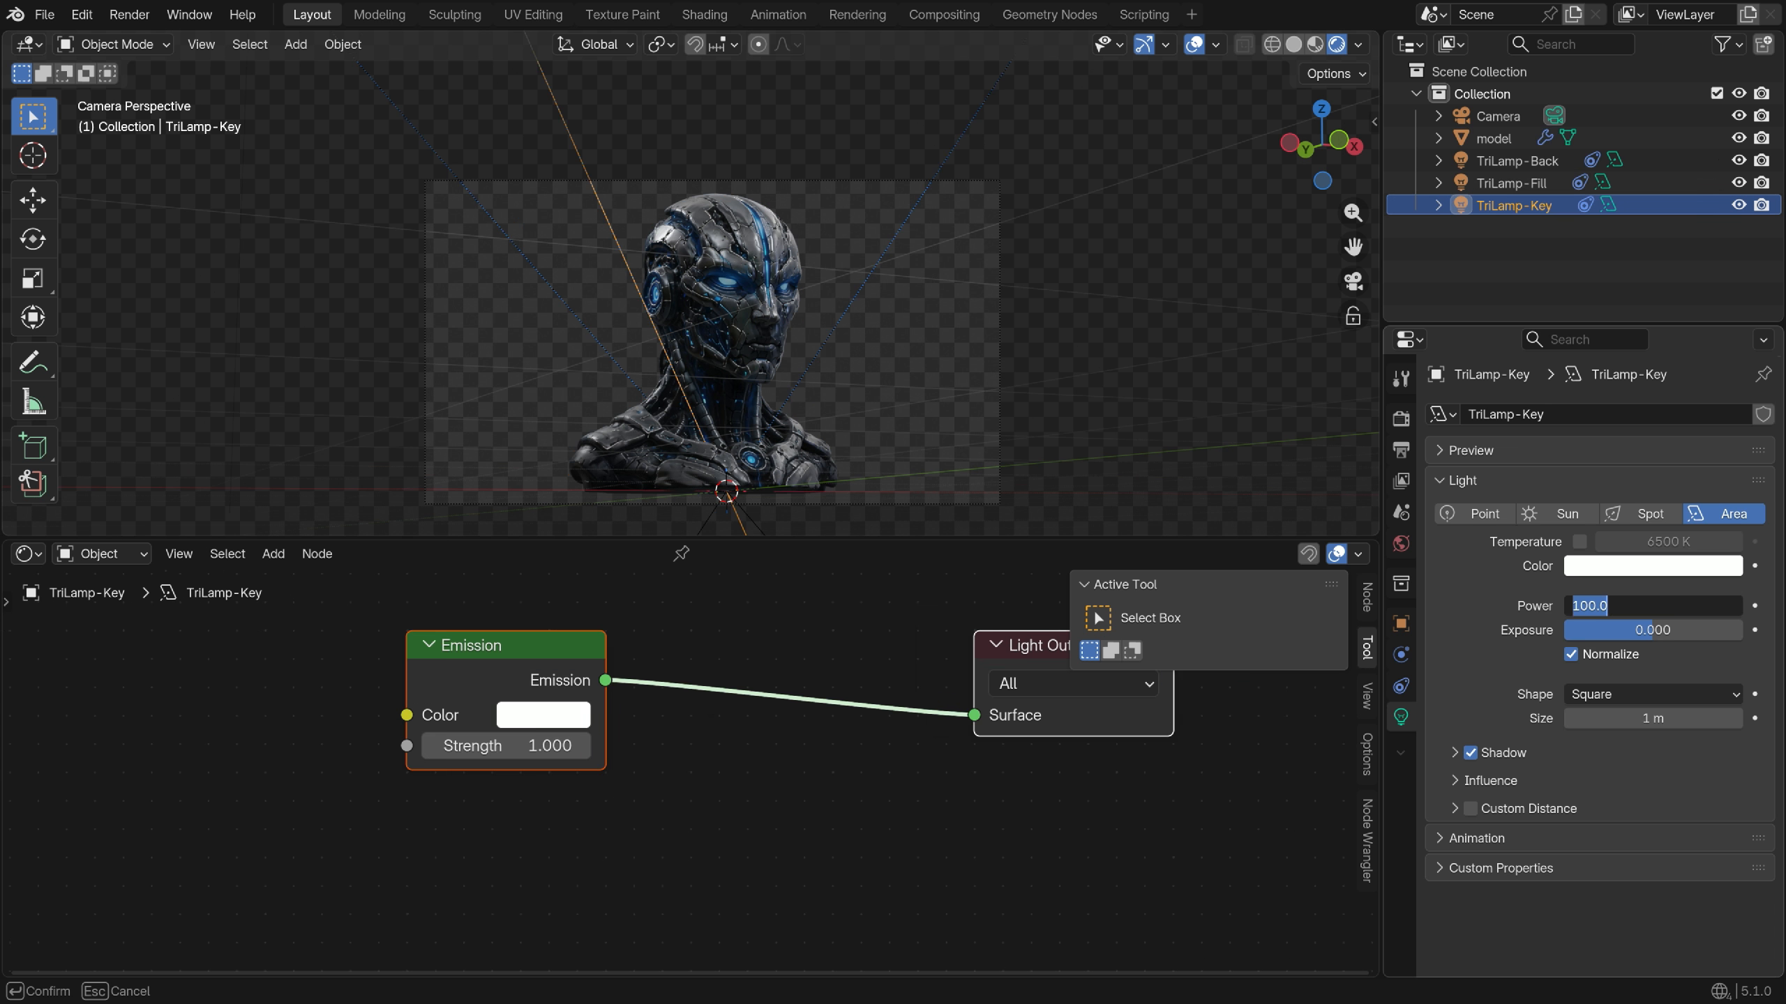
{"action": "key", "text": "KP_0"}
Enlarge the 3D view, deselect the lights and orbit out of camera view around the bust
{"action": "left_click_drag", "start_coordinate": [710, 540], "coordinate": [710, 604]}
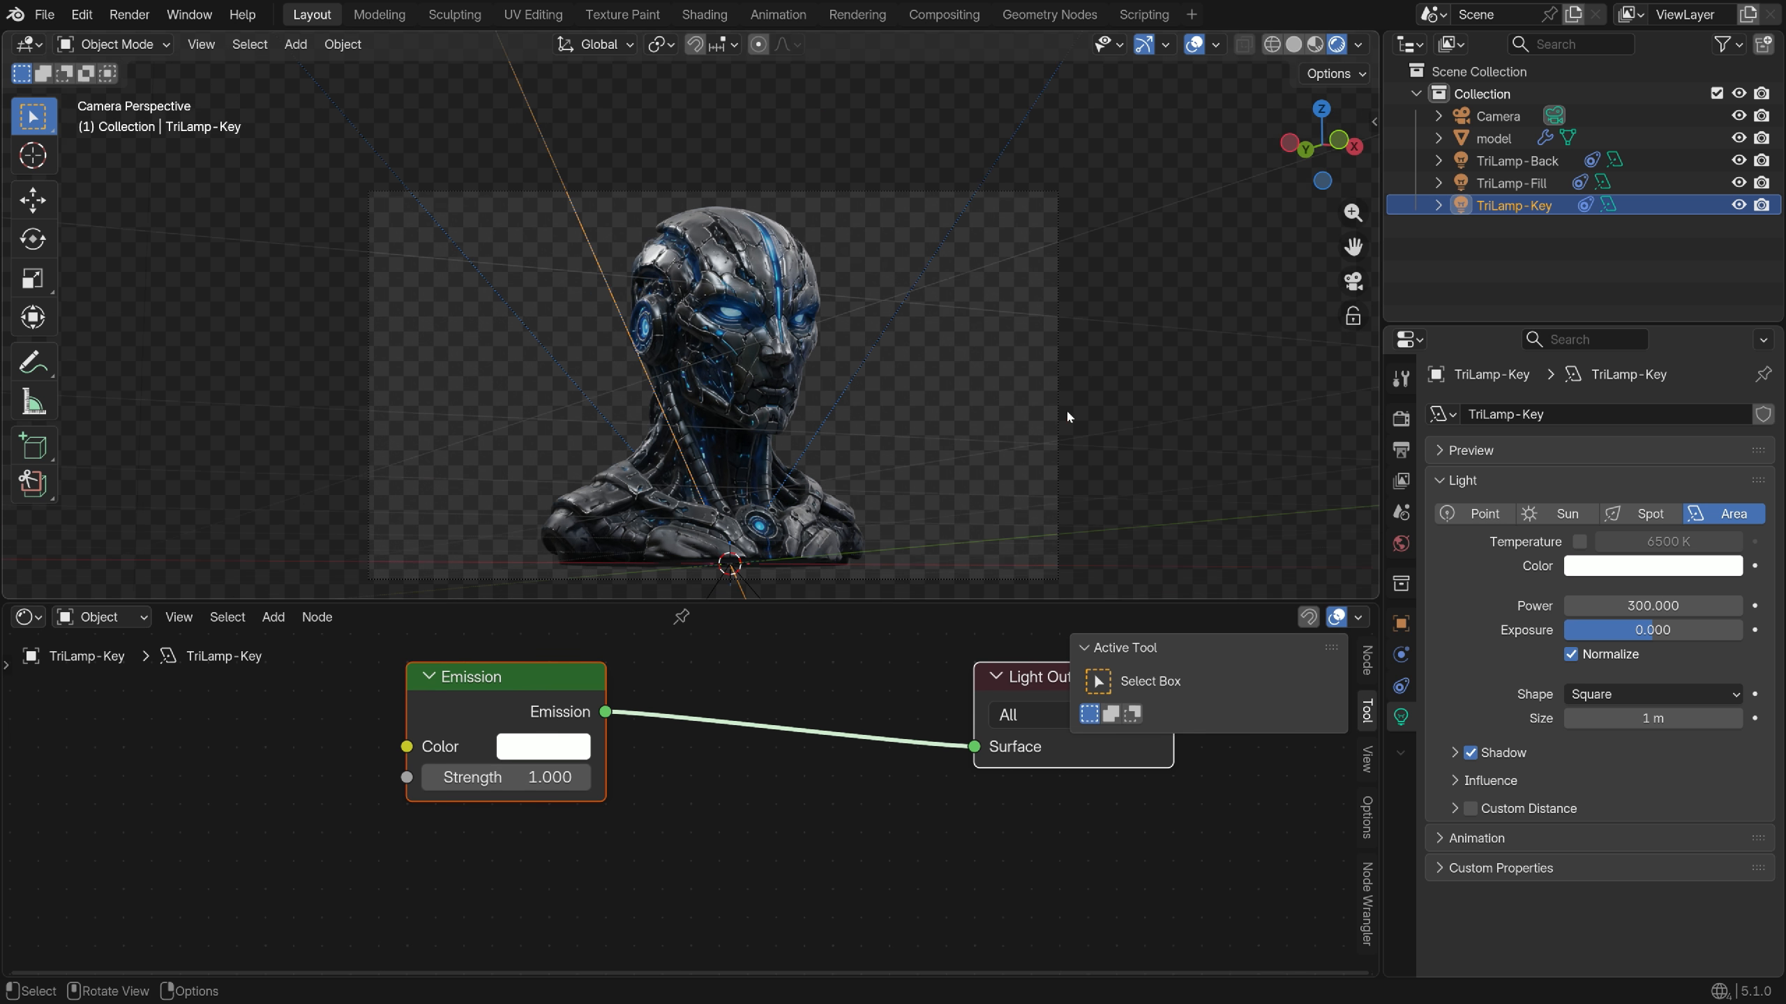
{"action": "key", "text": "alt+a"}
{"action": "key", "text": "KP_0"}
{"action": "middle_click_drag", "start_coordinate": [787, 387], "coordinate": [633, 225]}
{"action": "key", "text": "shift+a"}
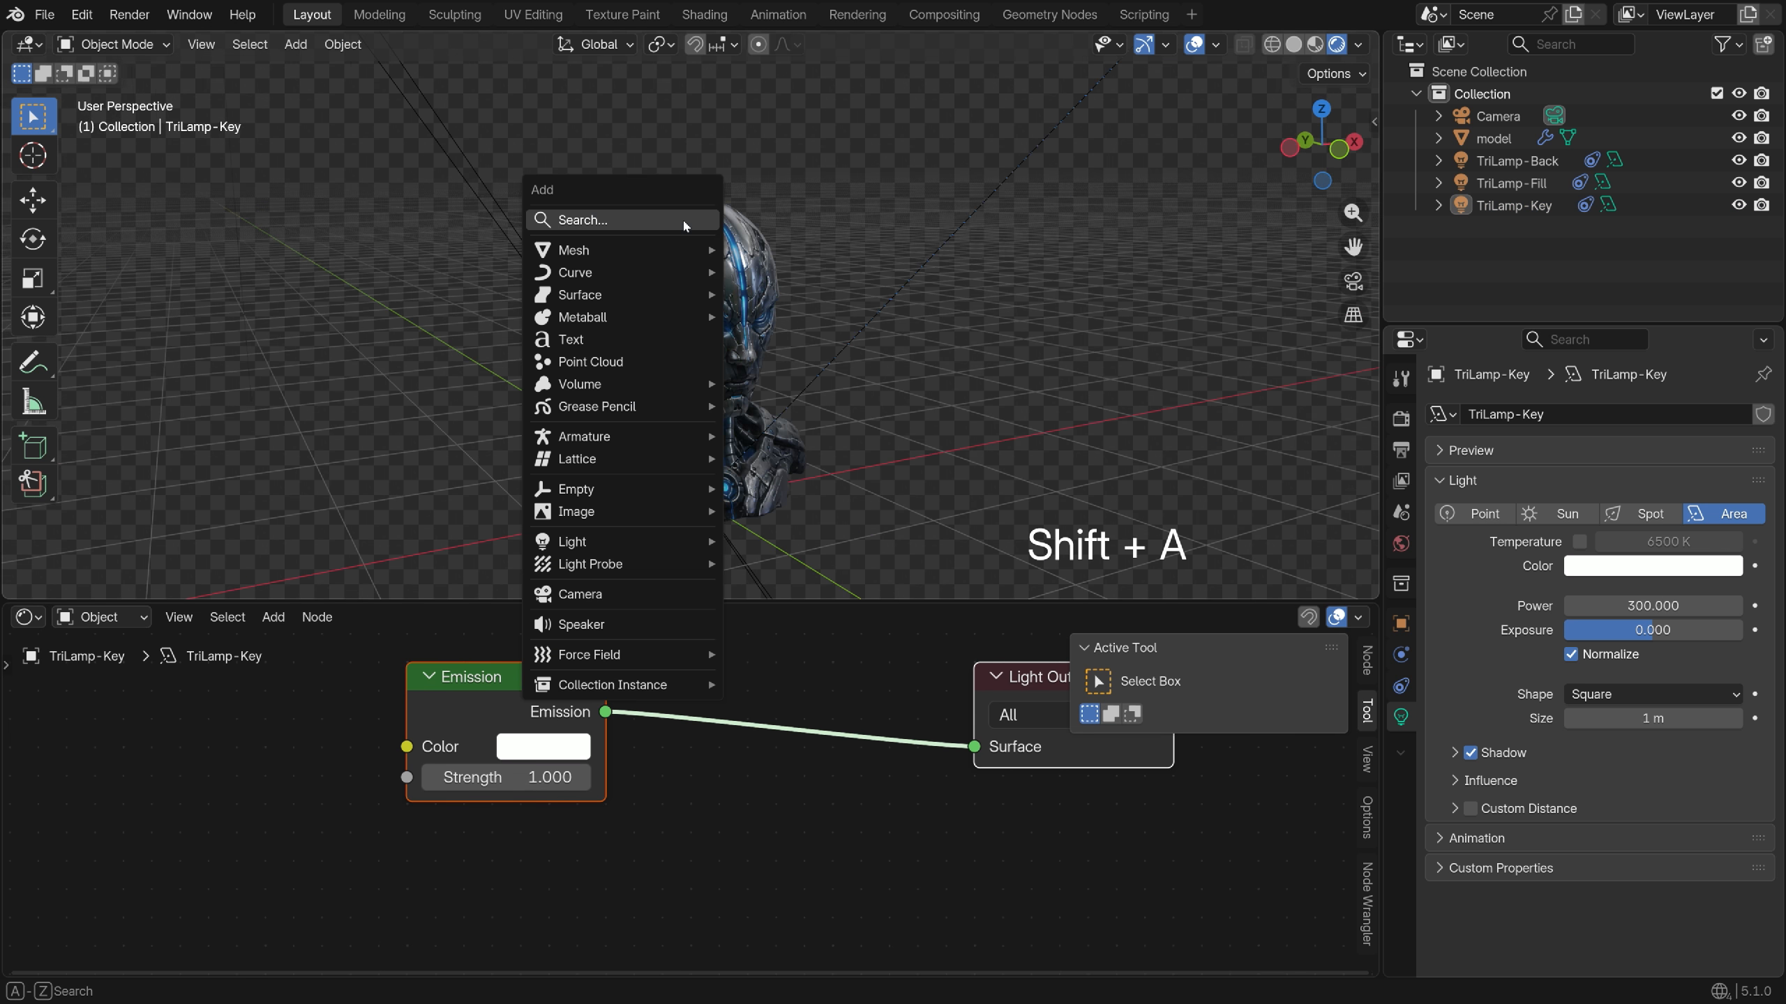
Add a cylinder and delete its top and bottom faces in Edit Mode
{"action": "mouse_move", "coordinate": [618, 250]}
{"action": "left_click", "coordinate": [810, 361]}
{"action": "left_click", "coordinate": [86, 581]}
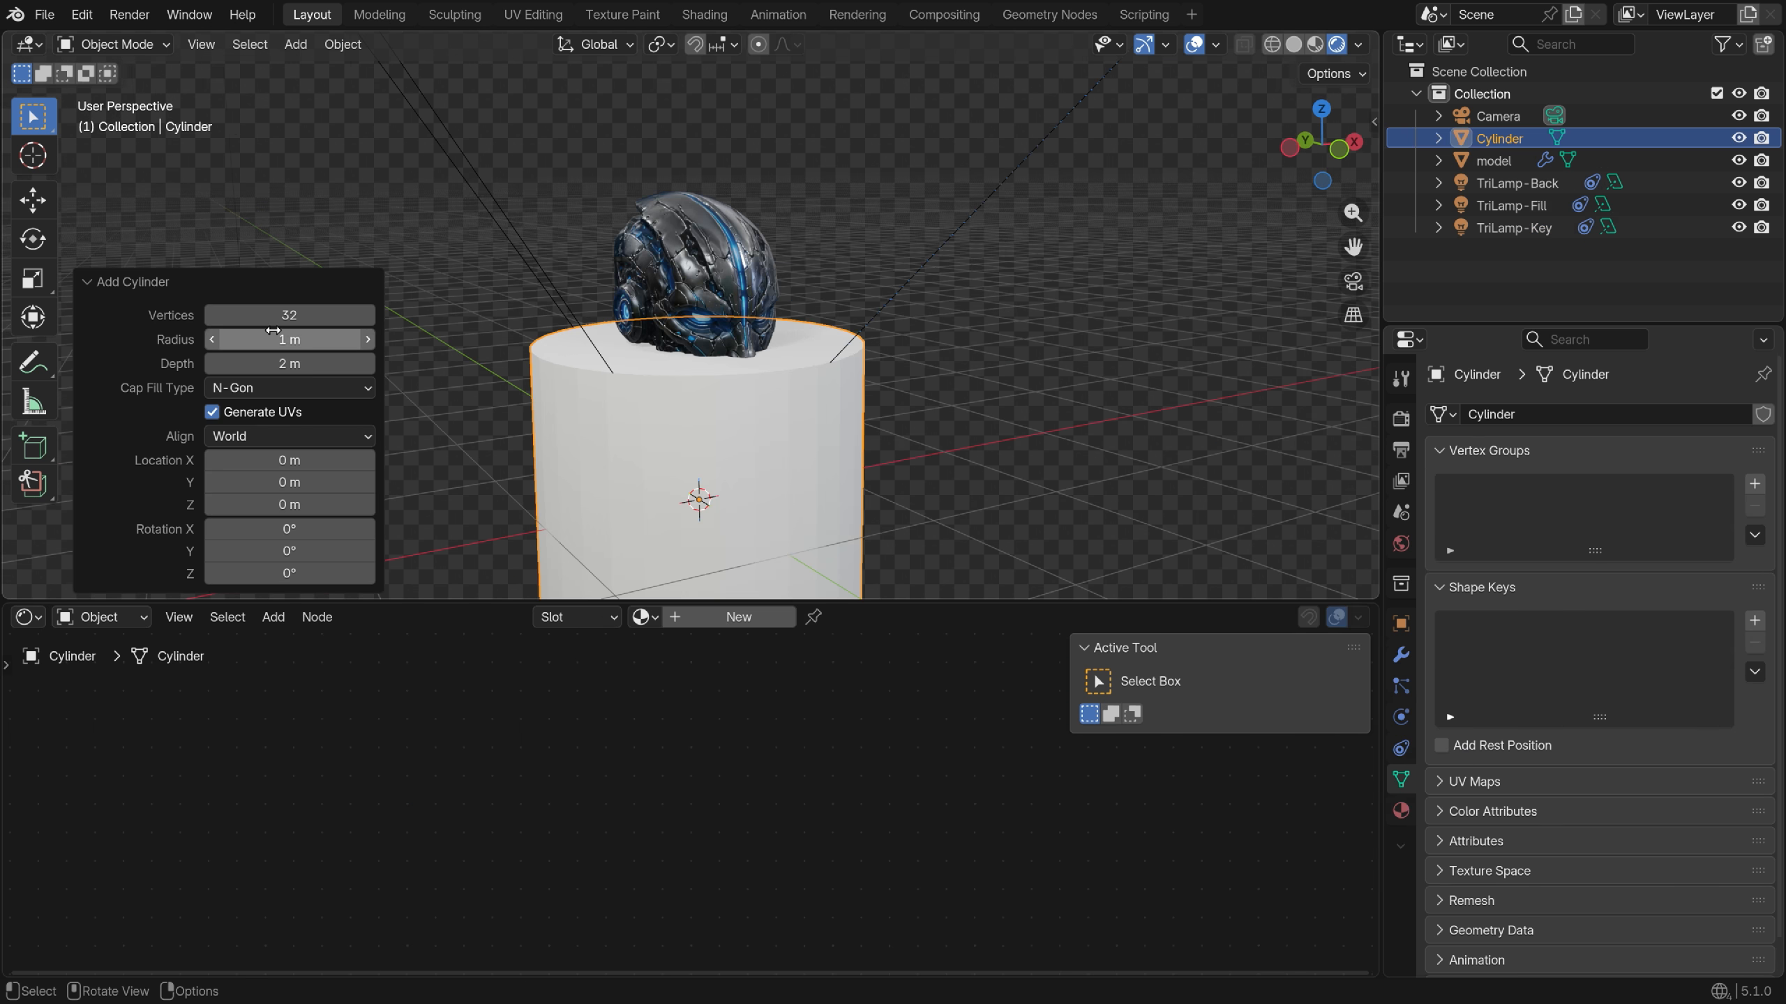
{"action": "key", "text": "Tab"}
{"action": "key", "text": "3"}
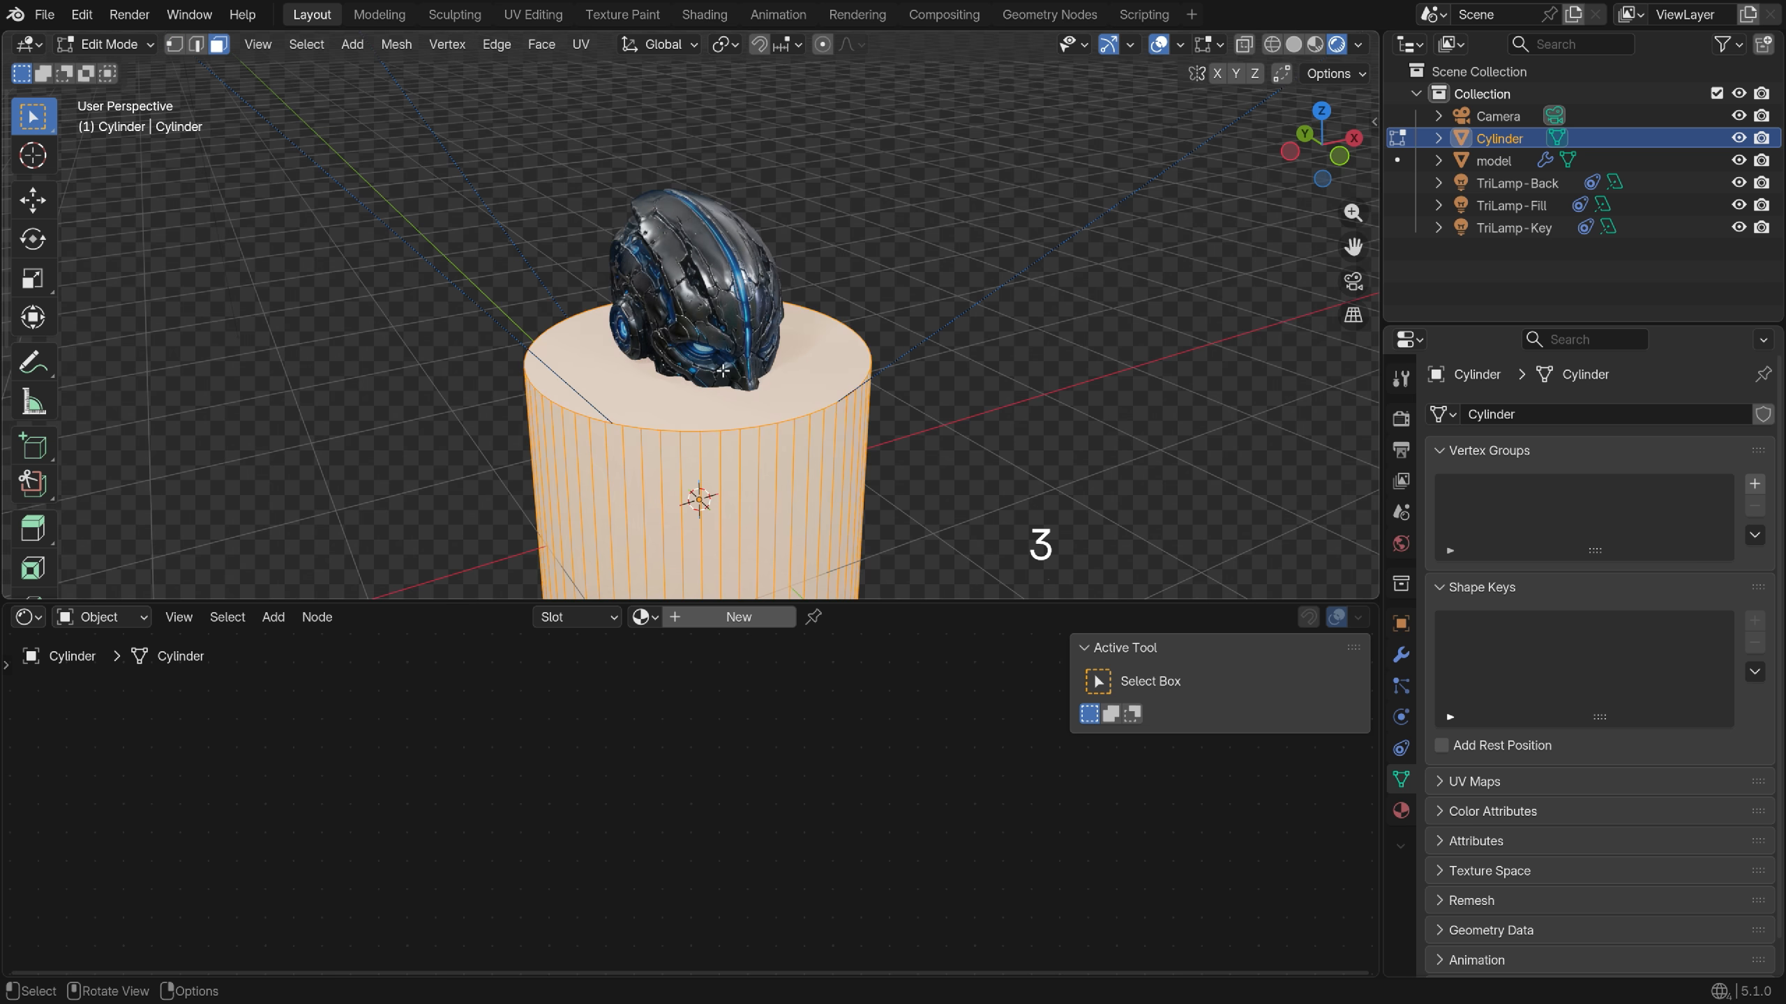
{"action": "left_click", "coordinate": [932, 375]}
{"action": "middle_click_drag", "start_coordinate": [774, 422], "coordinate": [845, 392]}
{"action": "key", "text": "x"}
{"action": "left_click", "coordinate": [926, 418]}
{"action": "key", "text": "x"}
{"action": "left_click", "coordinate": [935, 411]}
Scale the cylinder up around the whole scene, then flatten it along Z
{"action": "key", "text": "a"}
{"action": "key", "text": "KP_7"}
{"action": "scroll", "coordinate": [840, 393], "scroll_direction": "down", "scroll_amount": 10}
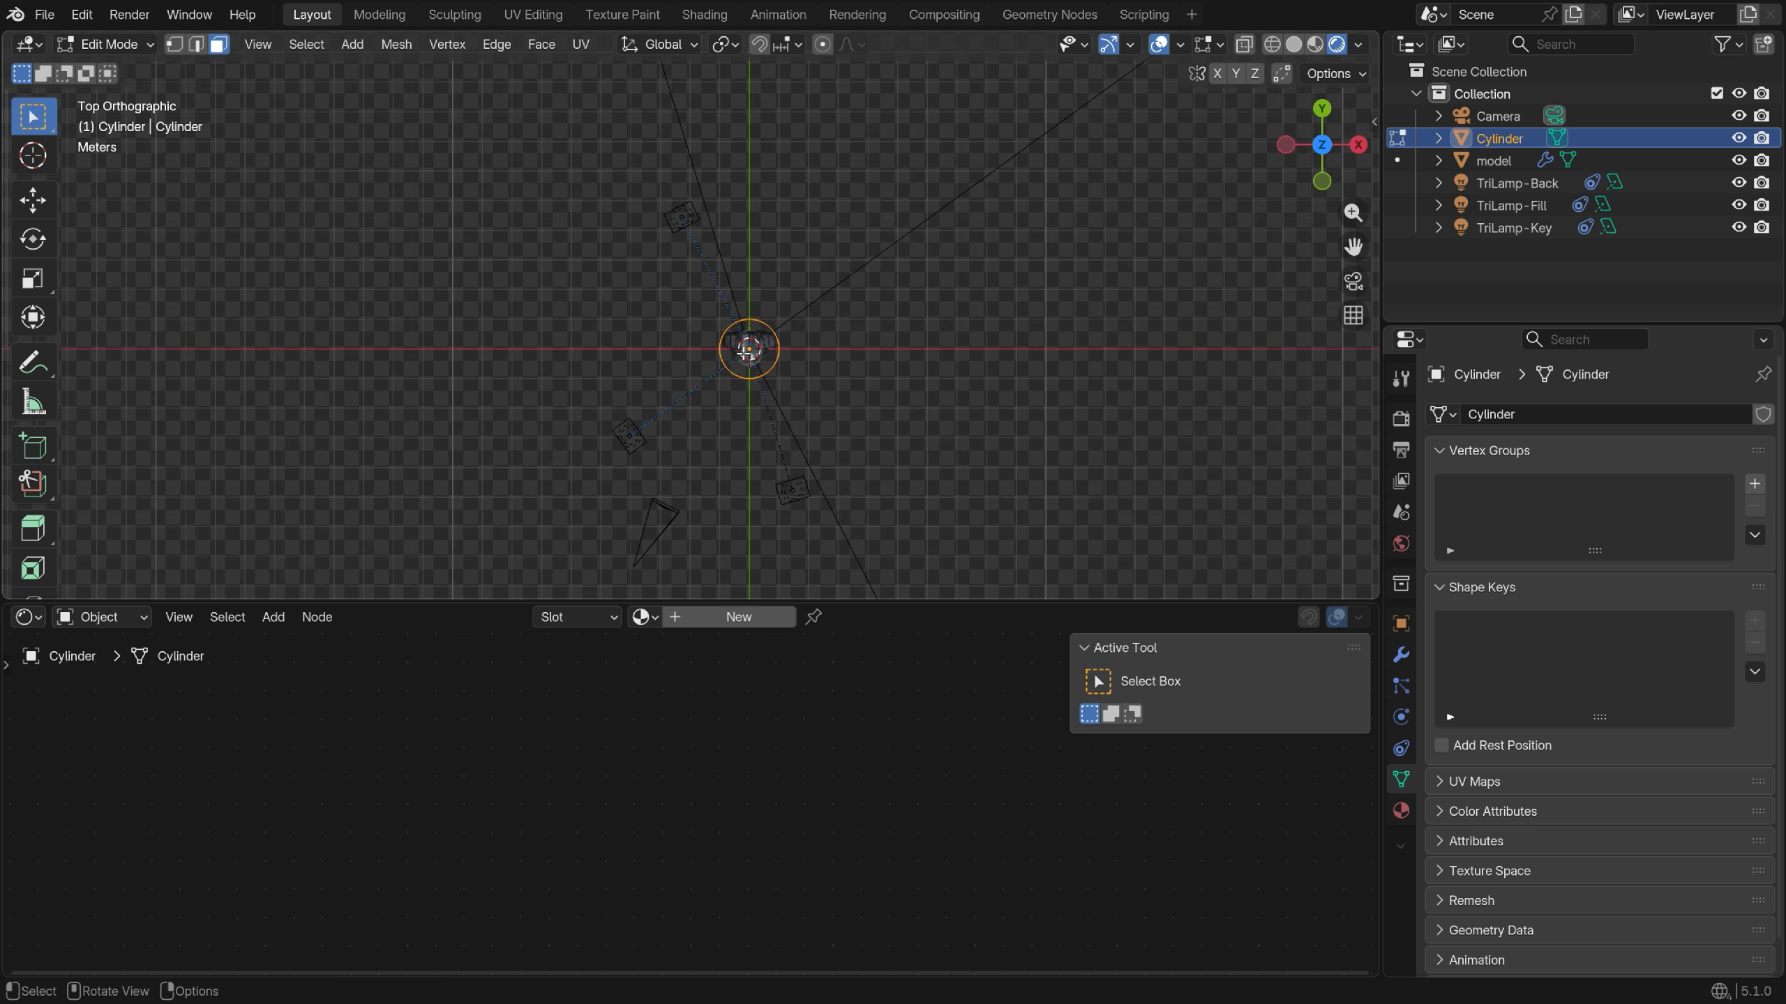
{"action": "key", "text": "s"}
{"action": "left_click", "coordinate": [312, 428]}
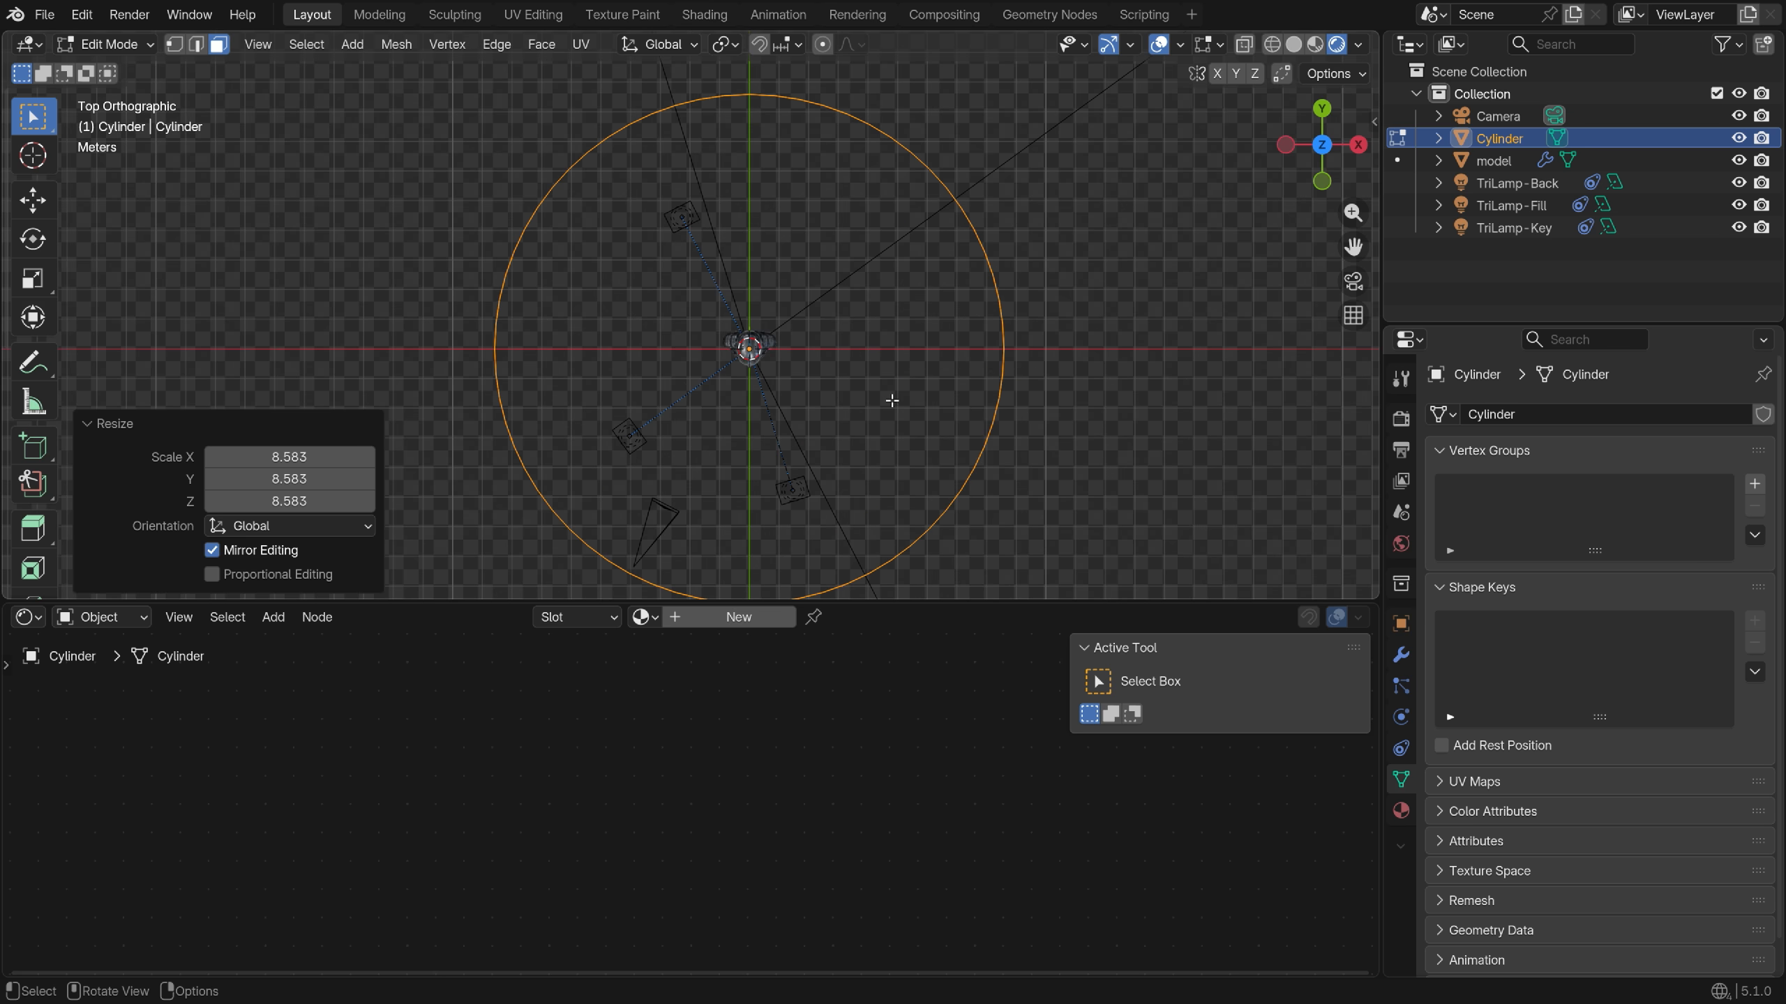
{"action": "key", "text": "s"}
{"action": "left_click", "coordinate": [817, 438]}
{"action": "middle_click_drag", "start_coordinate": [817, 439], "coordinate": [770, 367]}
{"action": "key", "text": "s"}
{"action": "key", "text": "z"}
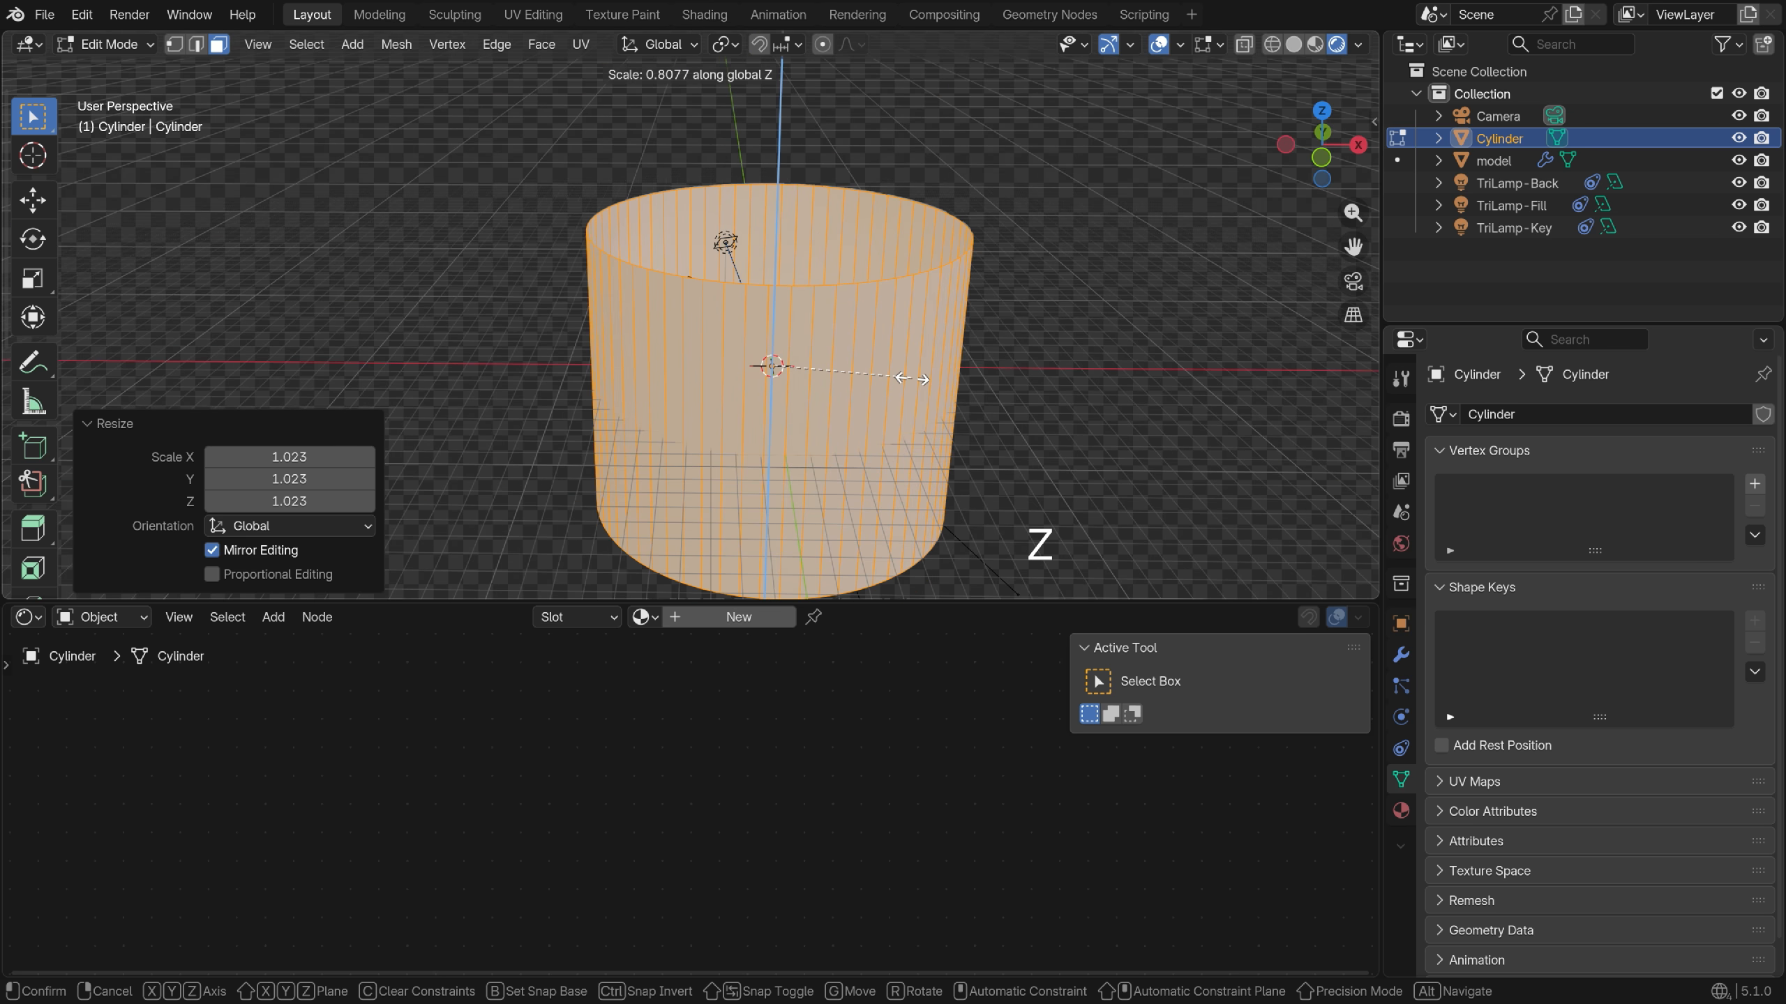
{"action": "left_click", "coordinate": [903, 373]}
Shade the cylinder smooth in Object Mode and give it a new material
{"action": "key", "text": "Tab"}
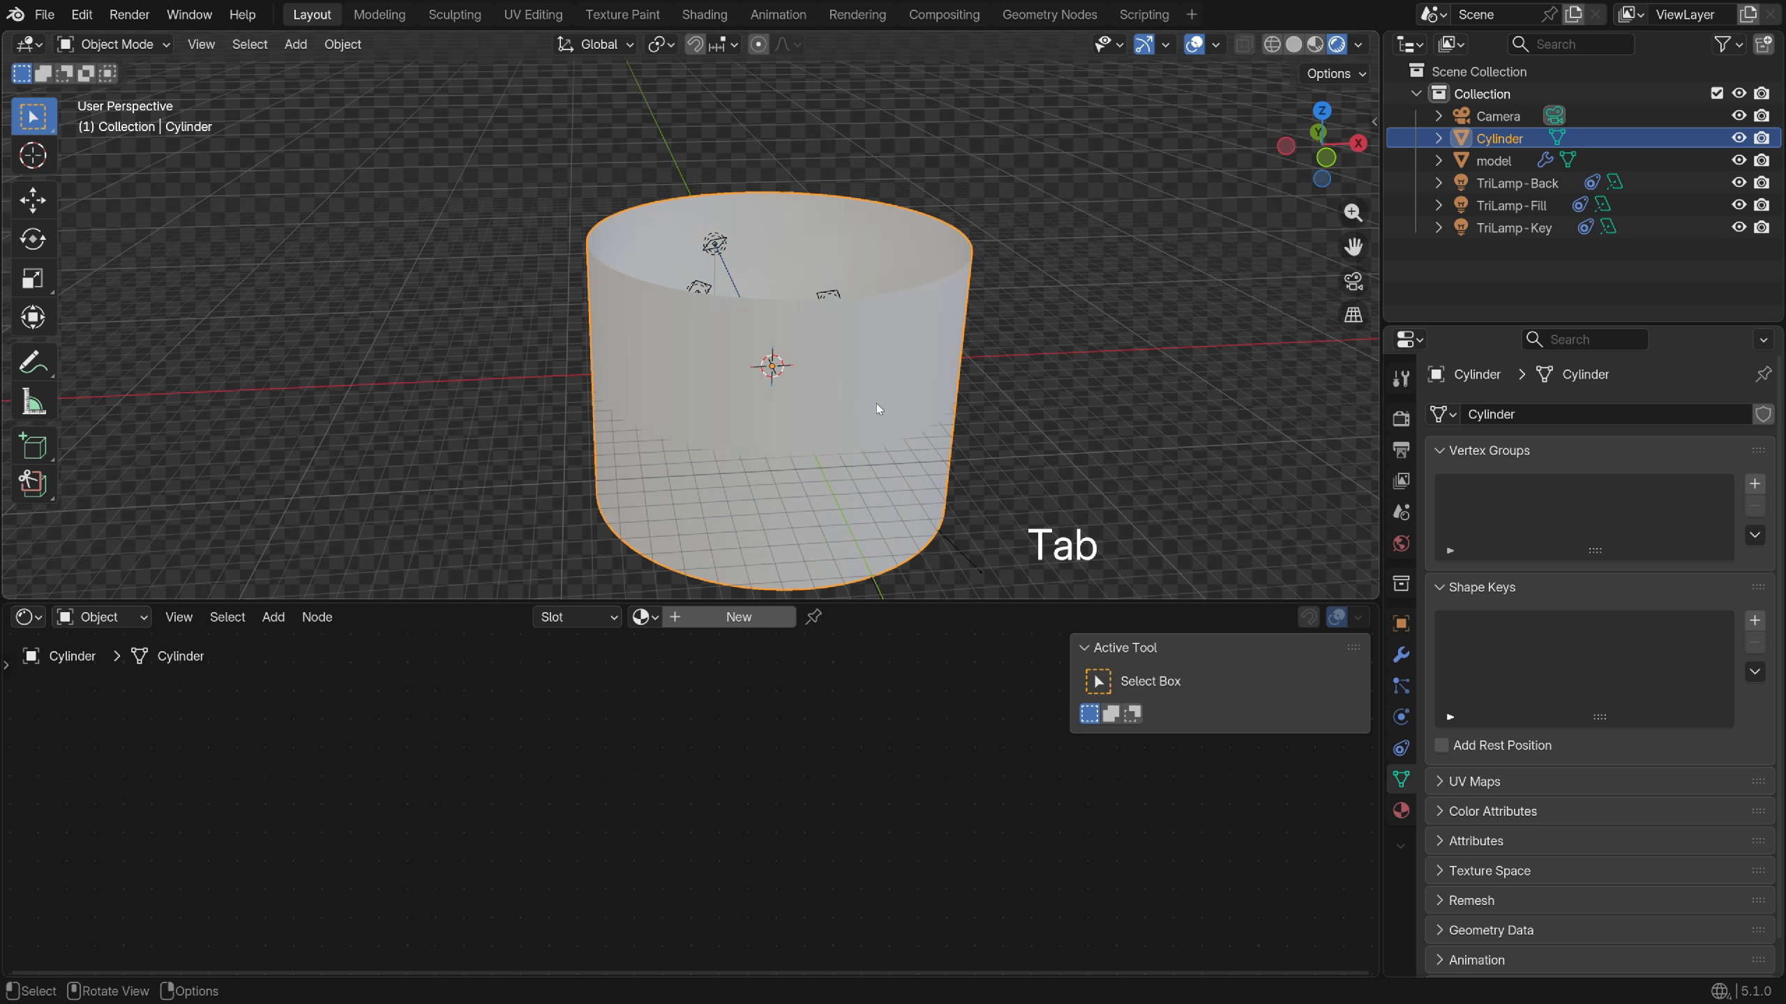
{"action": "right_click", "coordinate": [863, 339]}
{"action": "left_click", "coordinate": [864, 330]}
{"action": "left_click", "coordinate": [738, 616]}
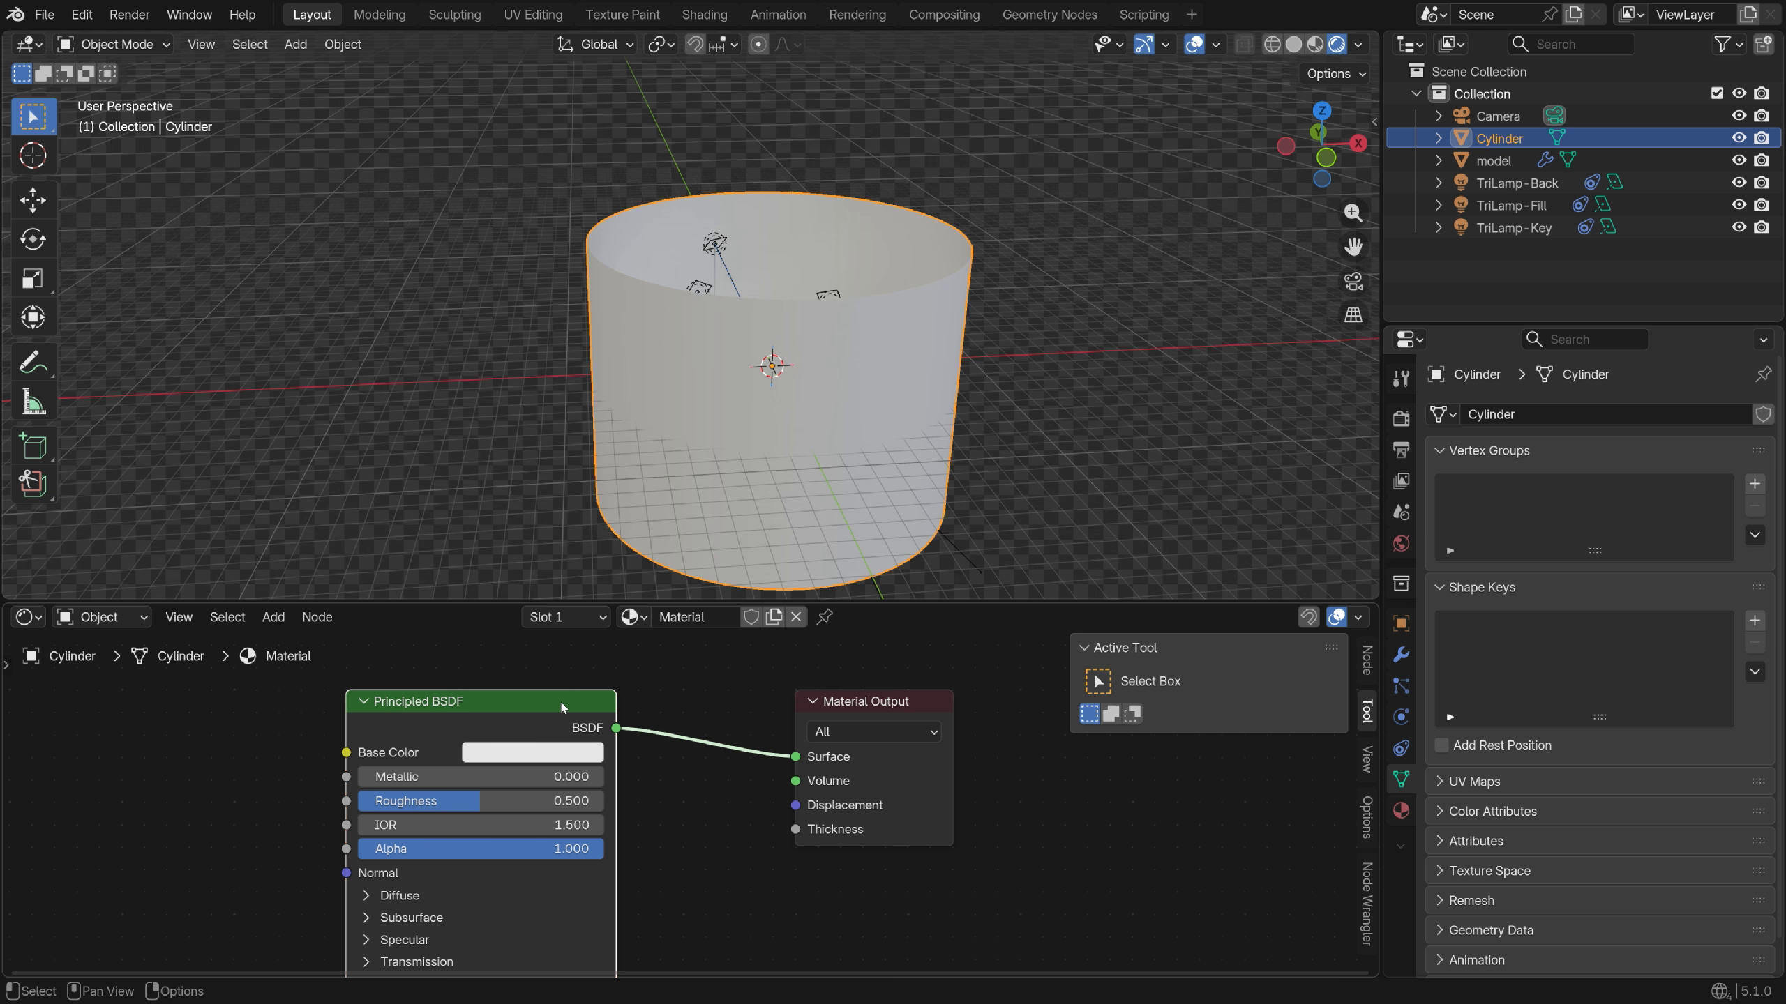
Add a Gradient Texture node feeding the Principled BSDF Base Color
{"action": "middle_click_drag", "start_coordinate": [563, 706], "coordinate": [754, 736]}
{"action": "key", "text": "shift+a"}
{"action": "type", "text": "grad"}
{"action": "key", "text": "Return"}
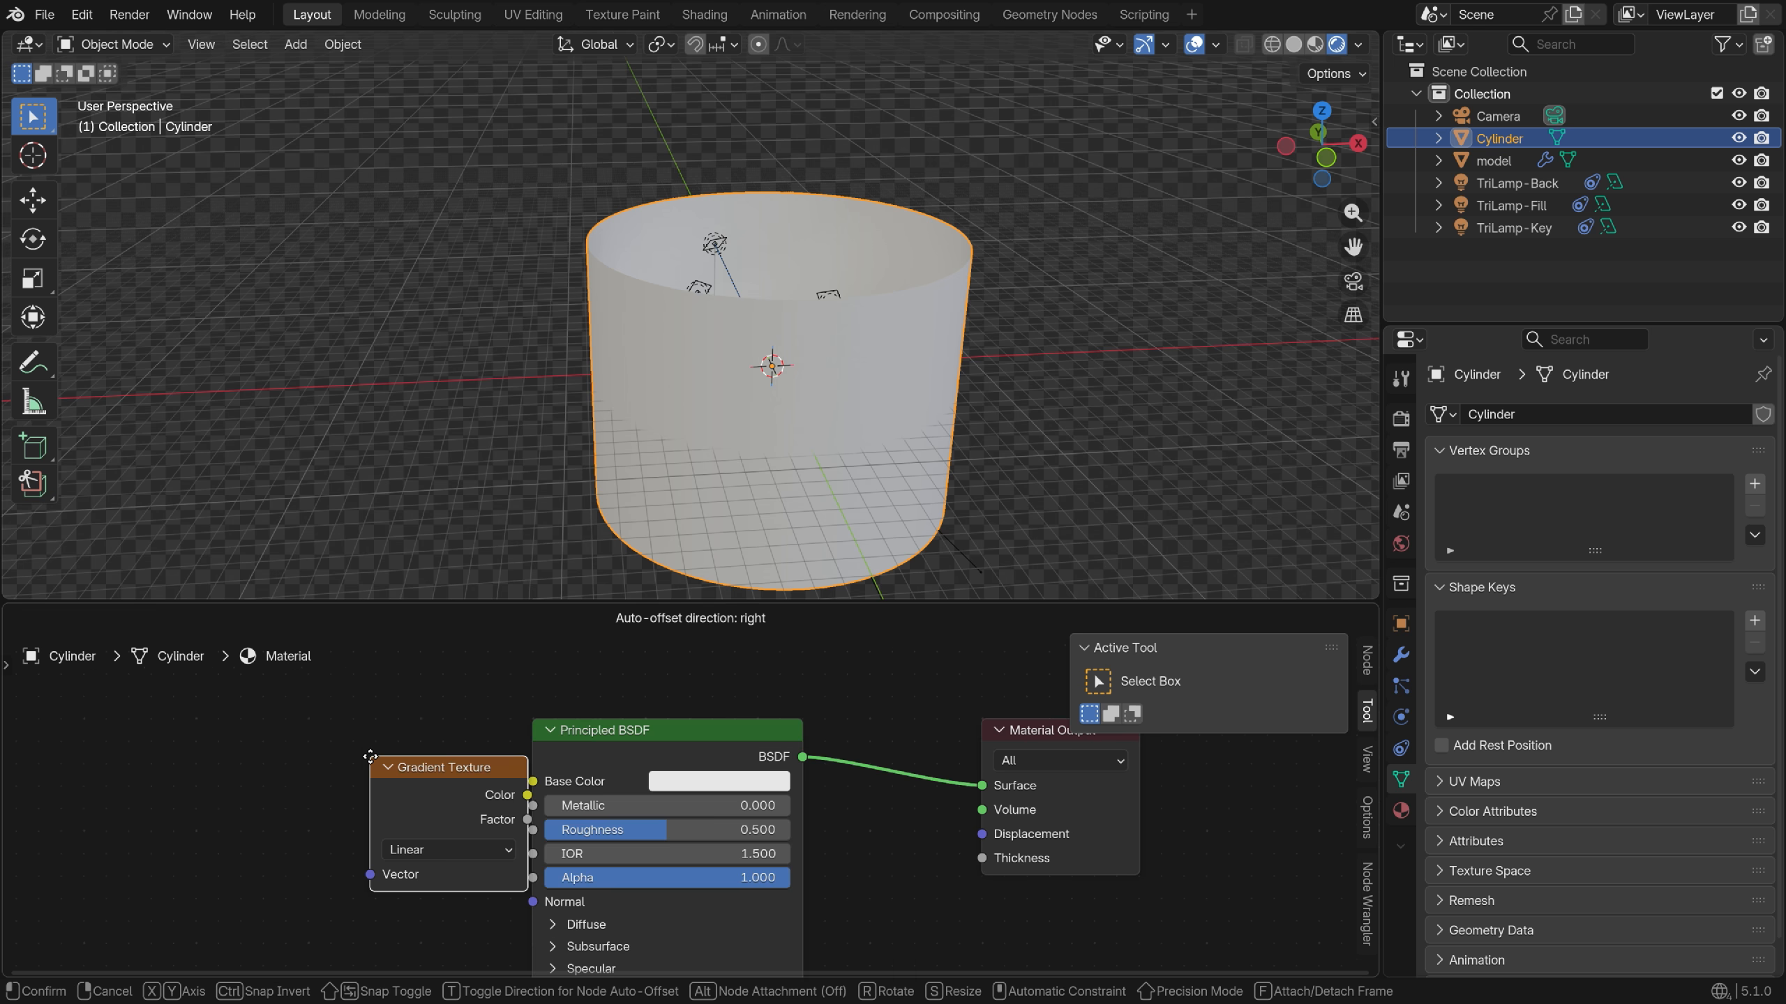
{"action": "left_click", "coordinate": [240, 758]}
{"action": "scroll", "coordinate": [403, 821], "scroll_direction": "up", "scroll_amount": 1}
{"action": "left_click_drag", "start_coordinate": [396, 798], "coordinate": [555, 774]}
{"action": "left_click_drag", "start_coordinate": [593, 715], "coordinate": [664, 715]}
{"action": "left_click_drag", "start_coordinate": [307, 766], "coordinate": [200, 770]}
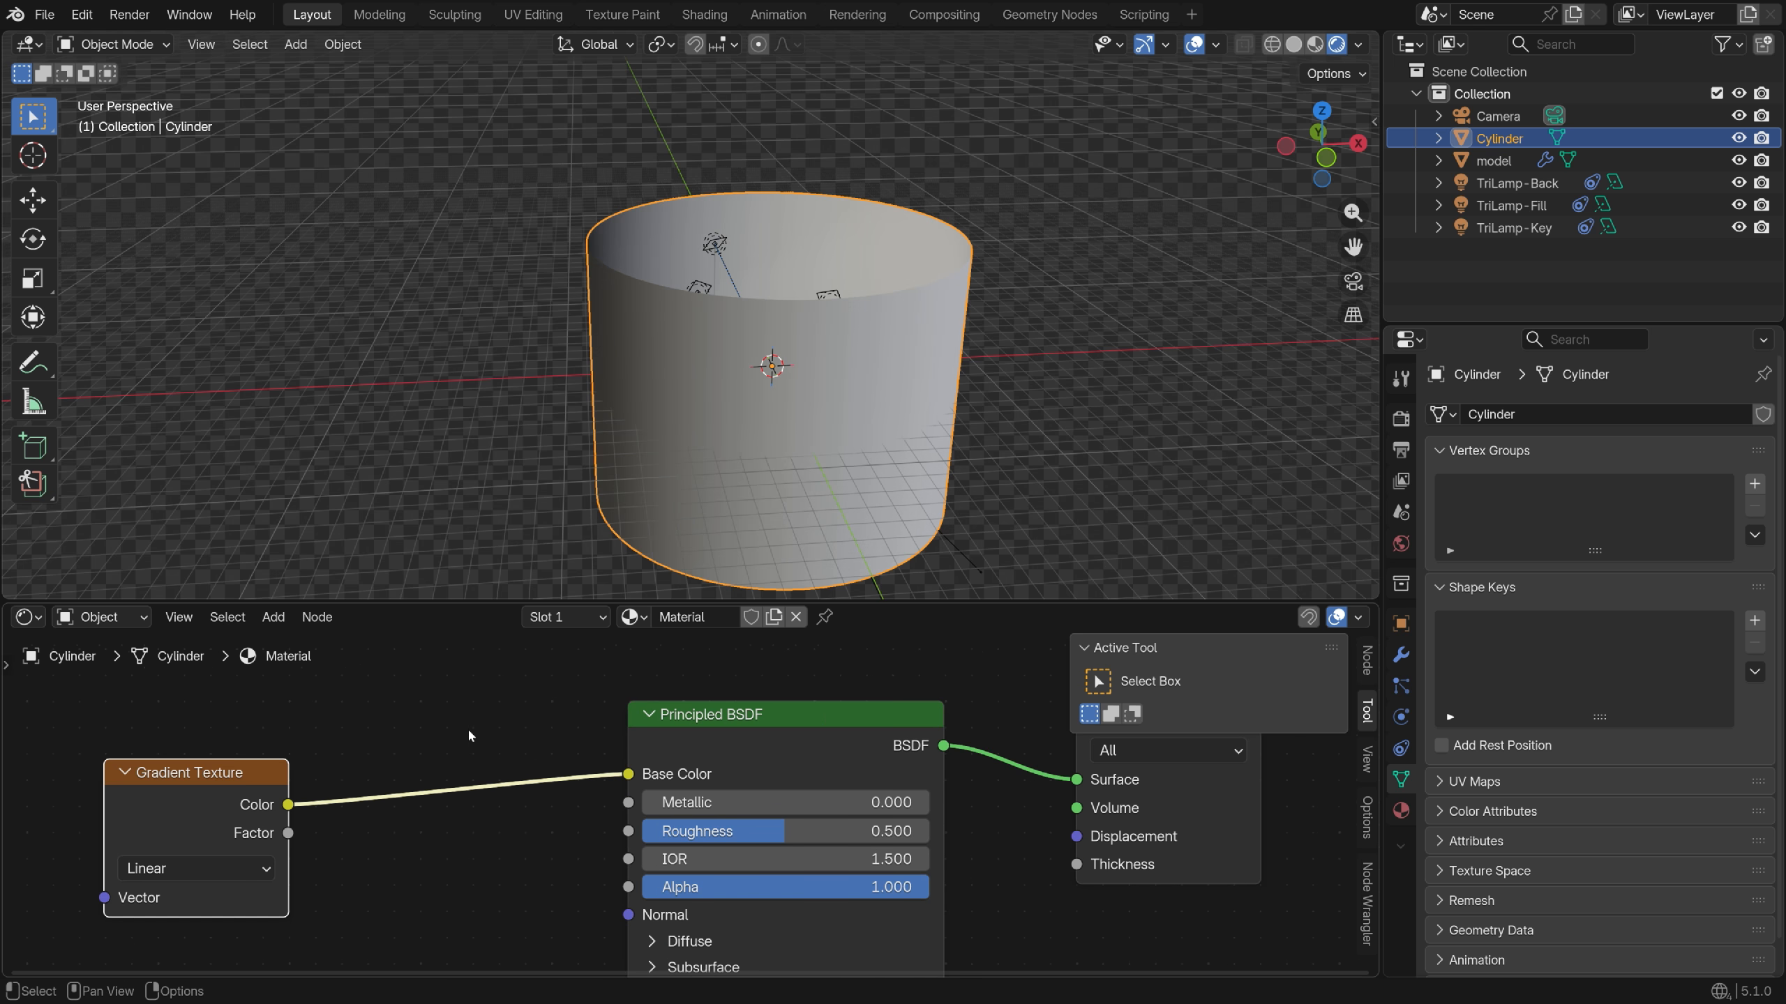
Insert a Color Ramp with dark-blue and pure-blue stops, left stop moved to 0.467
{"action": "key", "text": "shift+a"}
{"action": "type", "text": "color ramp"}
{"action": "key", "text": "Return"}
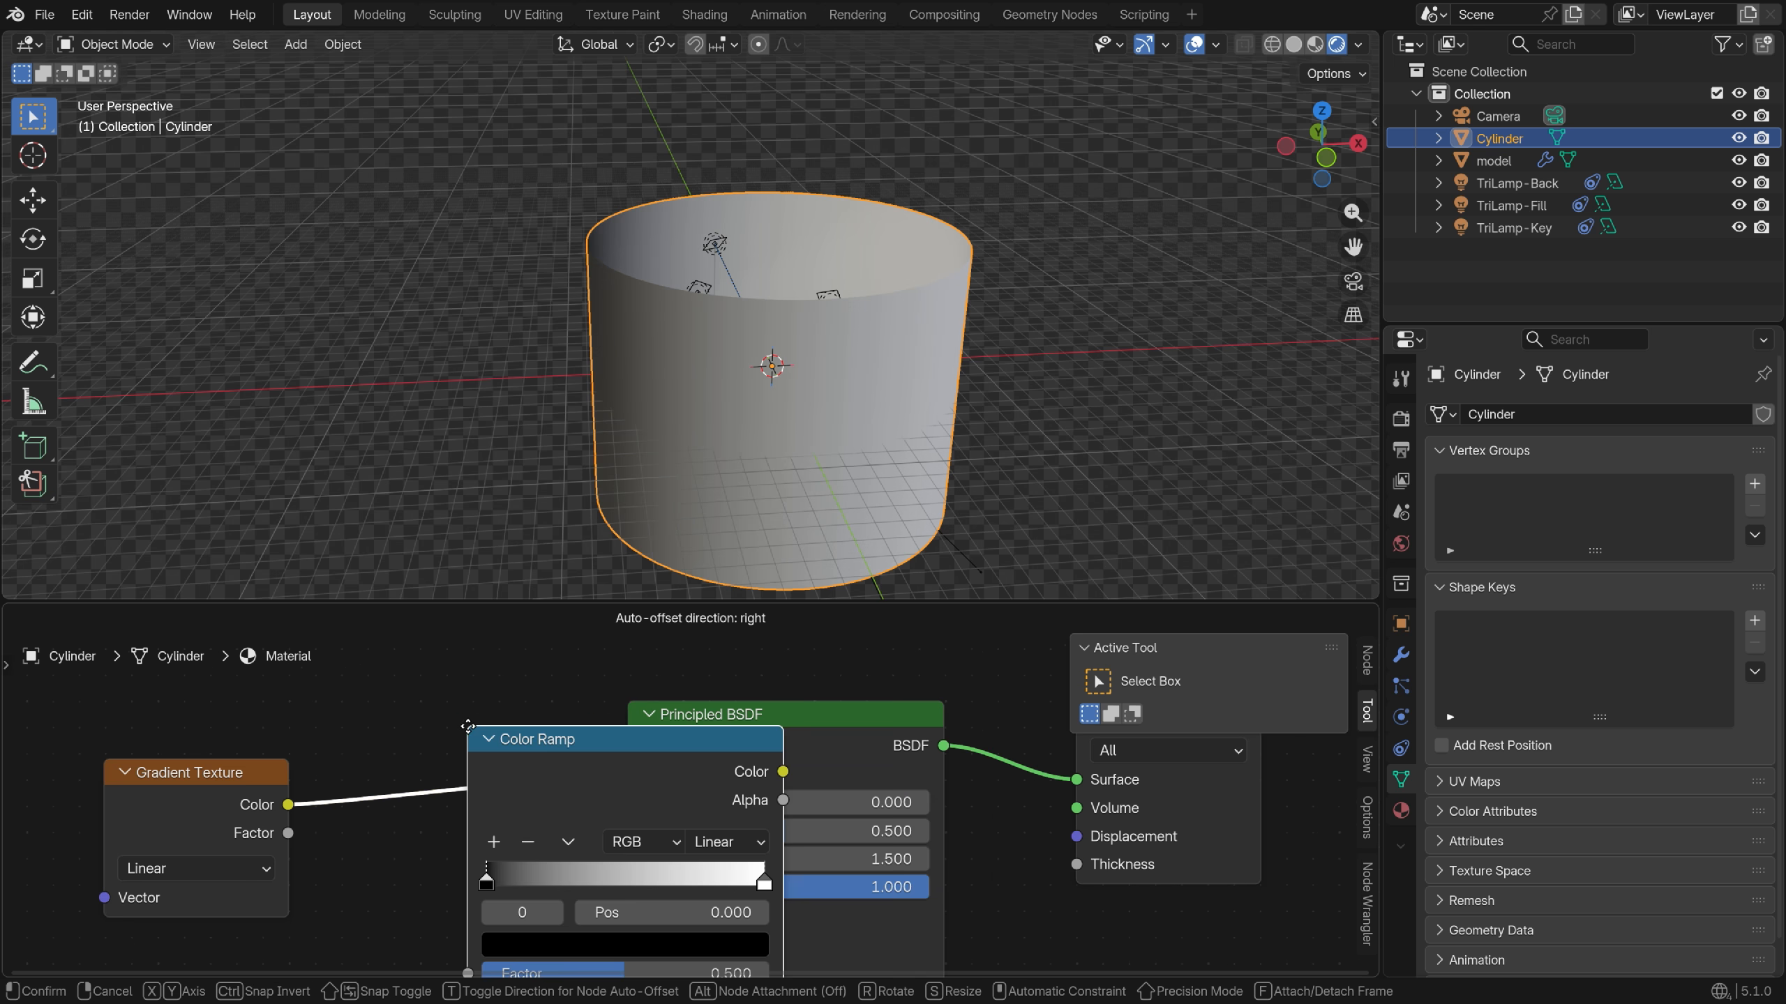
{"action": "left_click", "coordinate": [338, 689]}
{"action": "left_click", "coordinate": [506, 923]}
{"action": "left_click_drag", "start_coordinate": [611, 654], "coordinate": [611, 559]}
{"action": "left_click", "coordinate": [570, 482]}
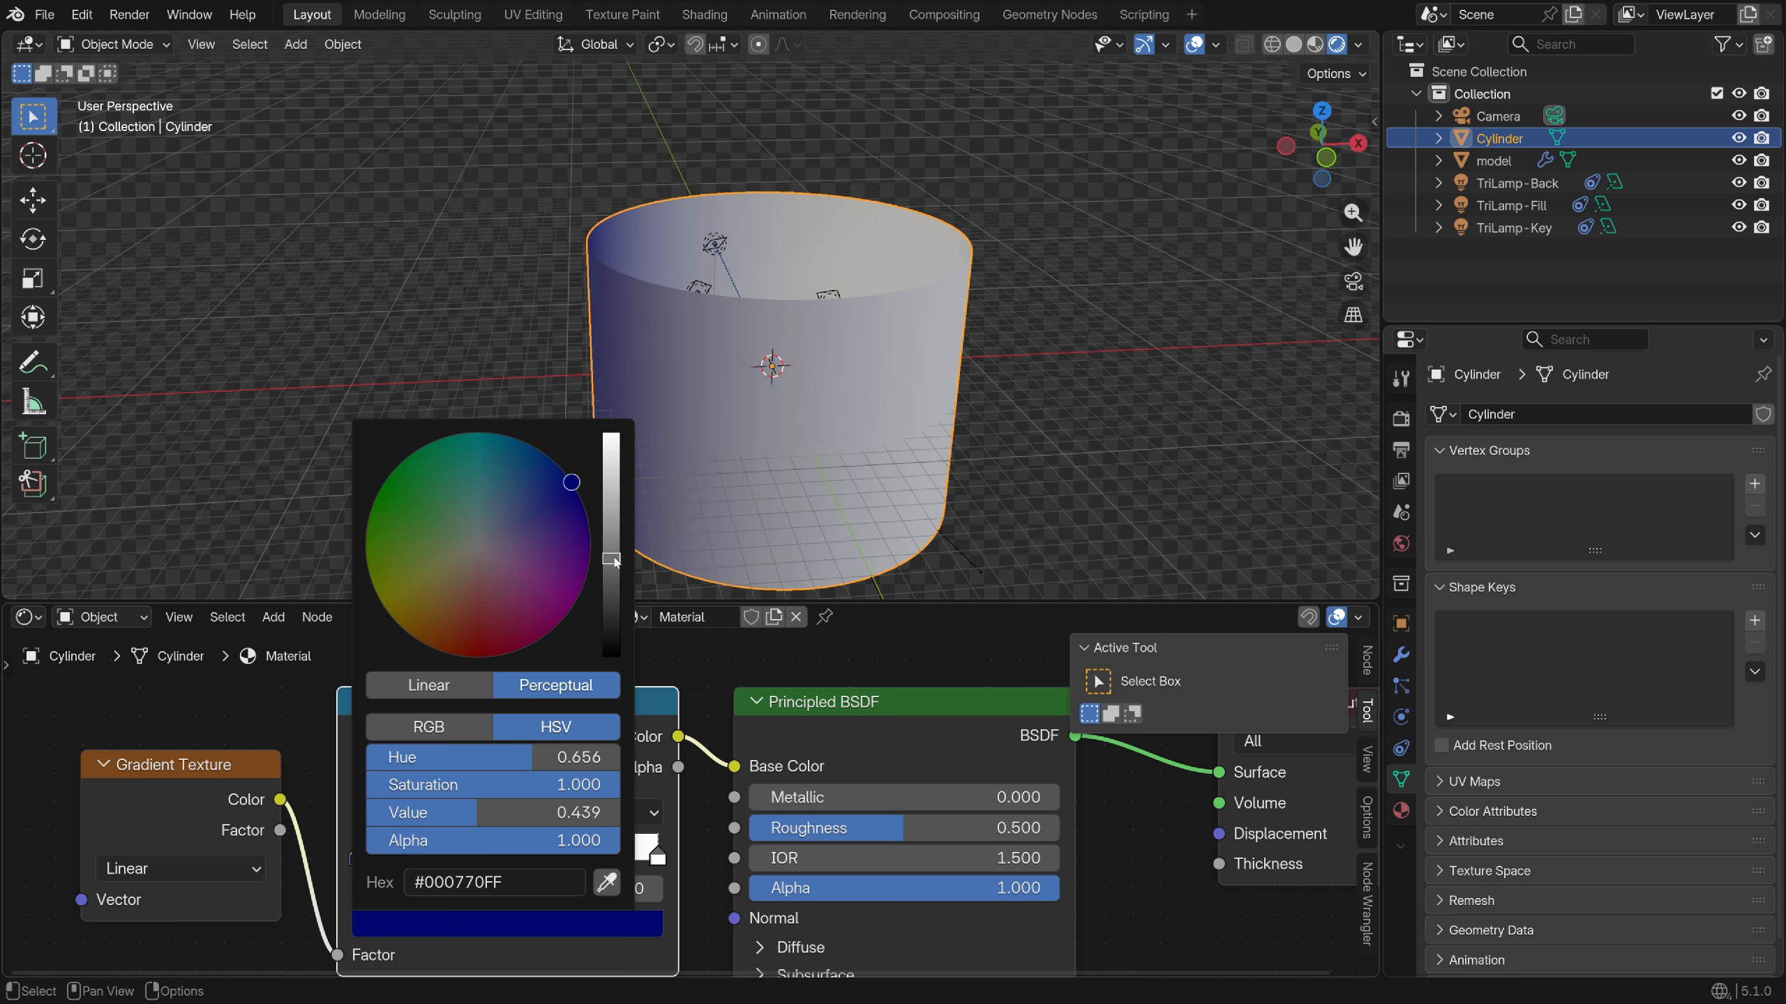
{"action": "left_click", "coordinate": [657, 851]}
{"action": "left_click", "coordinate": [506, 924]}
{"action": "left_click_drag", "start_coordinate": [555, 484], "coordinate": [564, 473]}
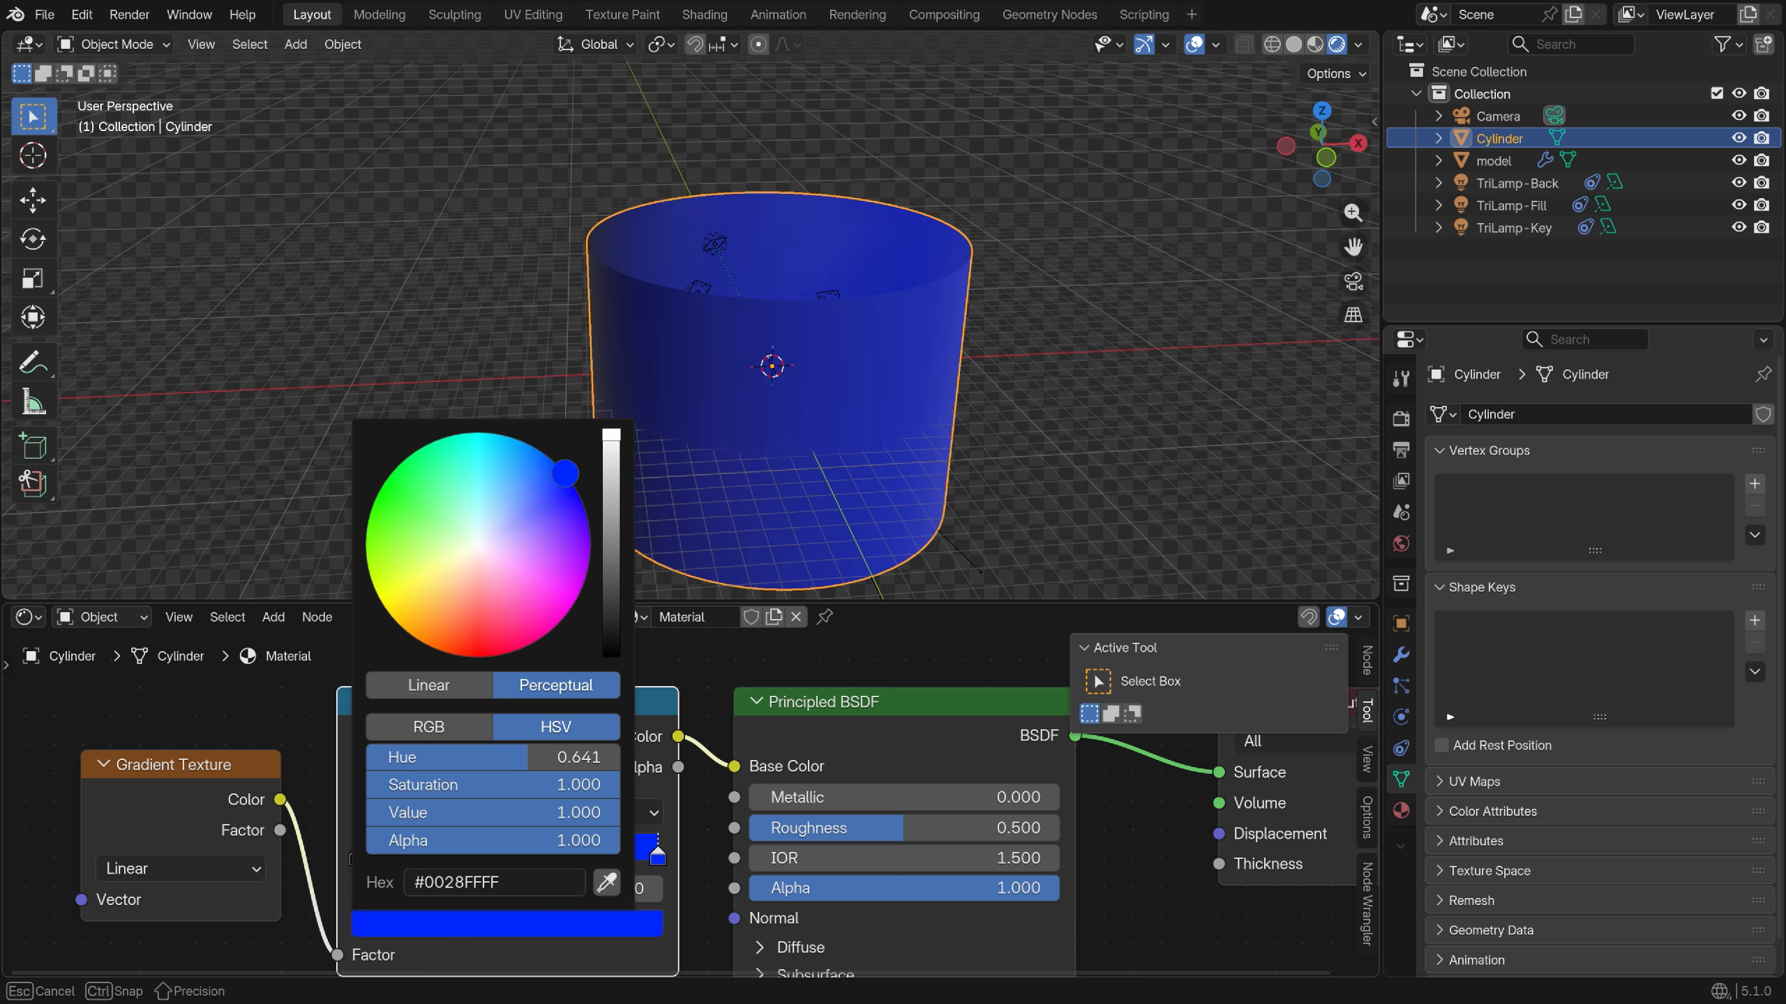
{"action": "scroll", "coordinate": [564, 474], "scroll_direction": "down", "scroll_amount": 5}
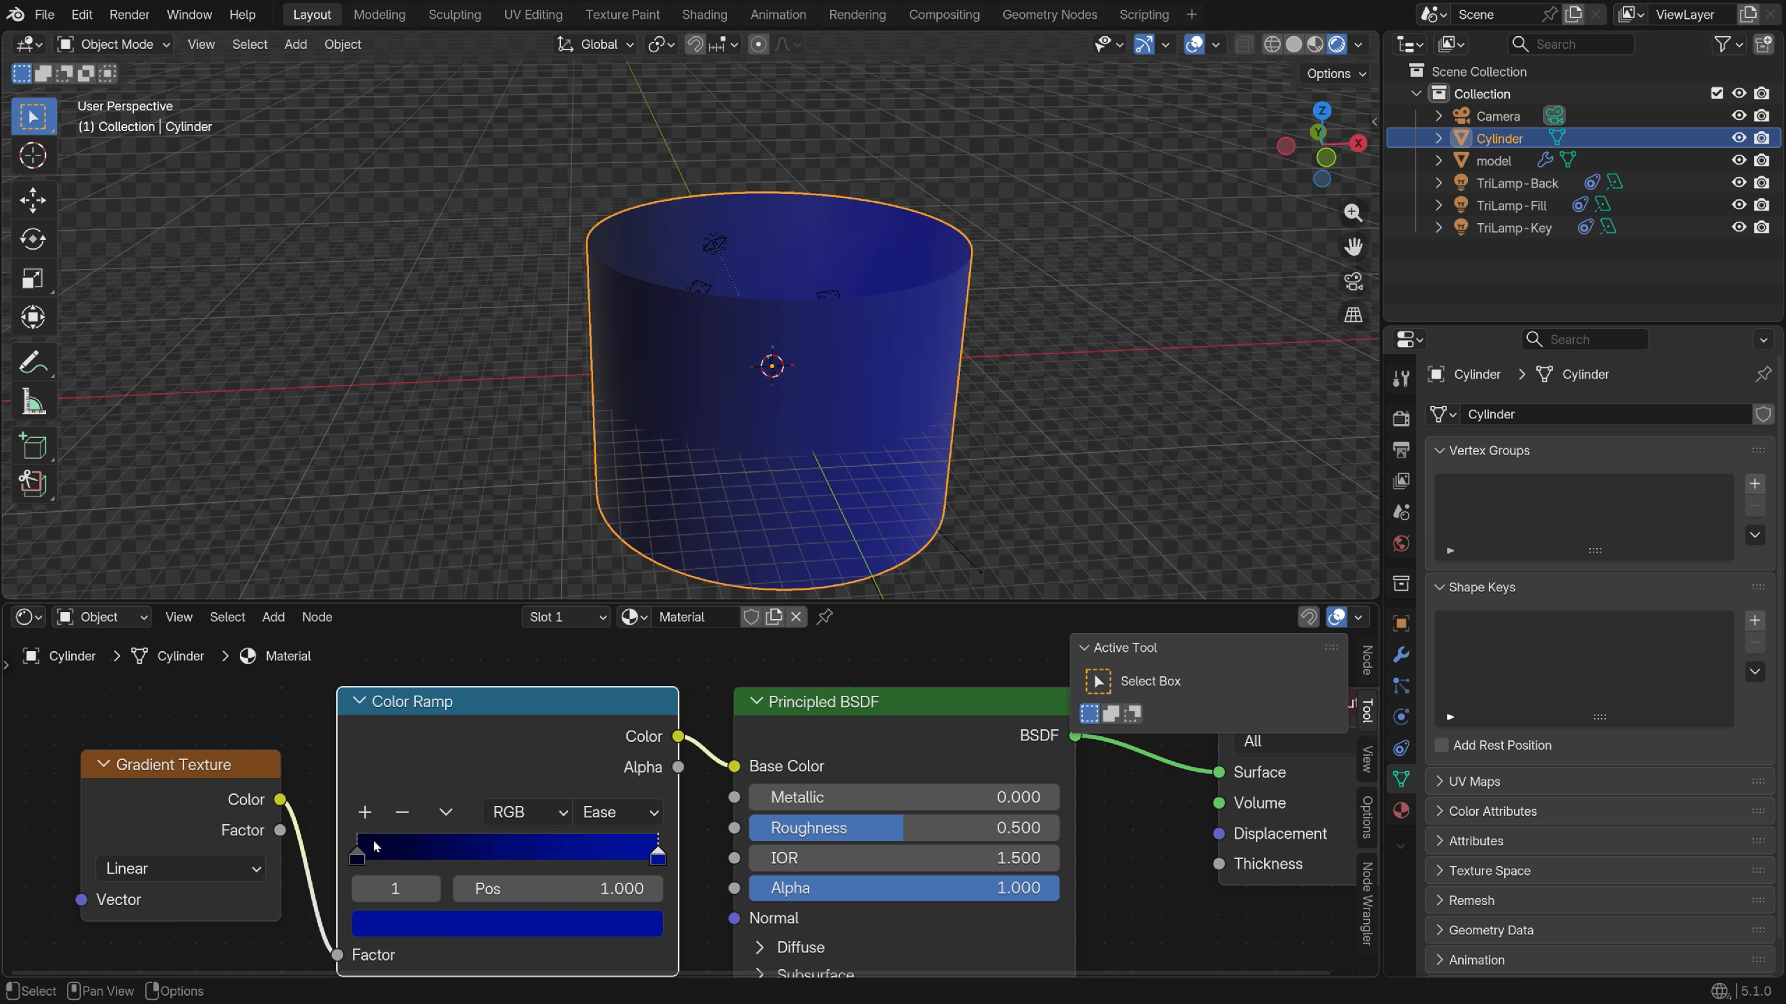
{"action": "left_click_drag", "start_coordinate": [357, 855], "coordinate": [497, 850]}
Add Texture Coordinate and Mapping nodes to the gradient with a 90° Y rotation
{"action": "middle_click_drag", "start_coordinate": [703, 493], "coordinate": [760, 394]}
{"action": "scroll", "coordinate": [515, 782], "scroll_direction": "down", "scroll_amount": 2}
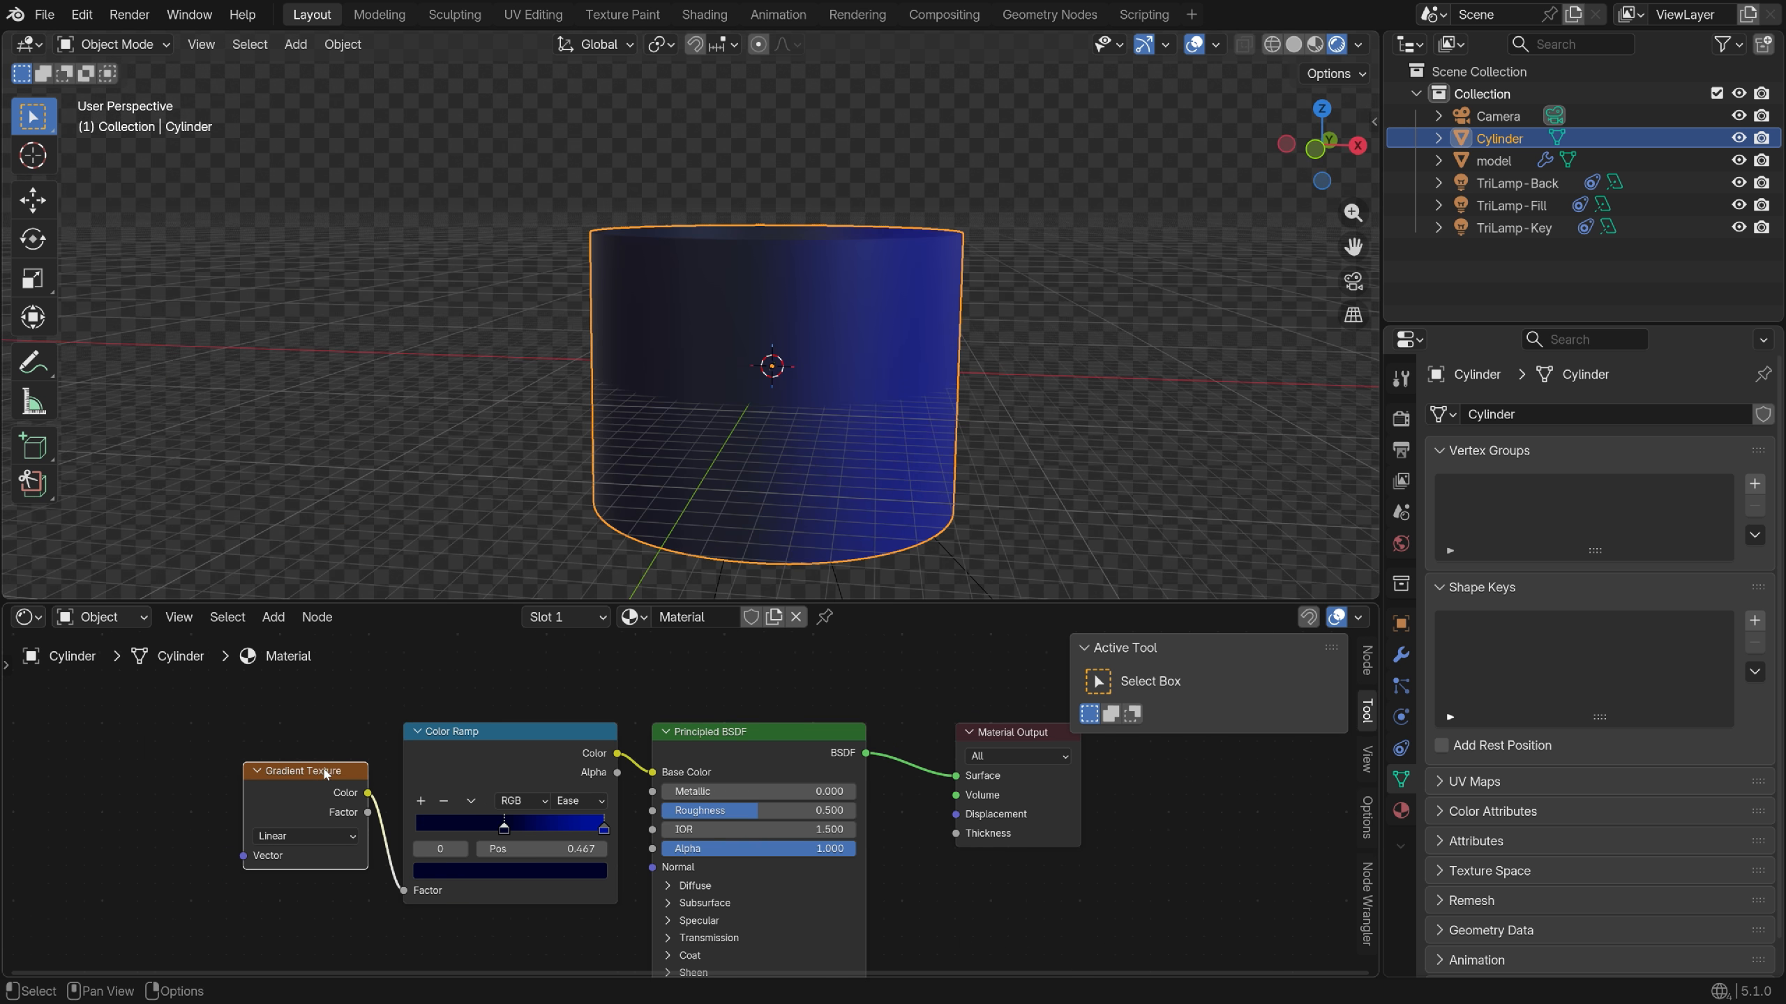
{"action": "key", "text": "ctrl+t"}
{"action": "middle_click_drag", "start_coordinate": [325, 773], "coordinate": [535, 672]}
{"action": "scroll", "coordinate": [302, 809], "scroll_direction": "up", "scroll_amount": 2}
{"action": "double_click", "coordinate": [376, 873]}
{"action": "type", "text": "90"}
{"action": "key", "text": "Return"}
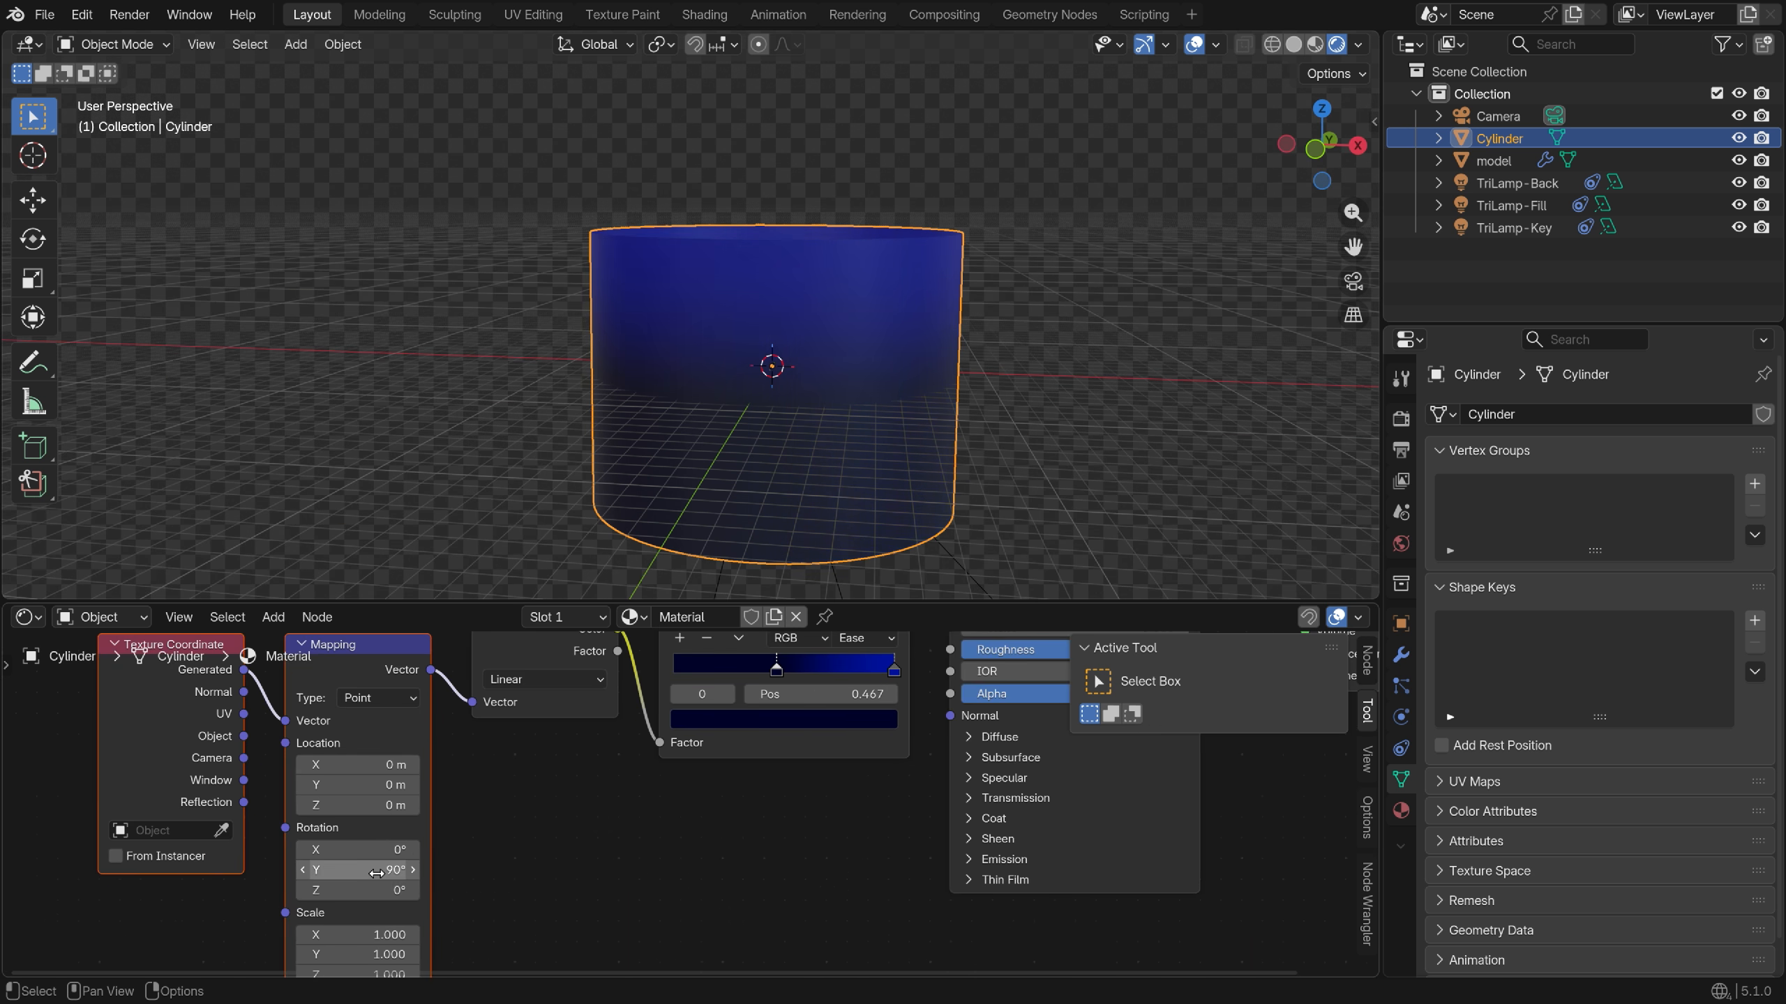
In camera view, slide a Color Ramp stop right to adjust the navy-to-blue backdrop
{"action": "key", "text": "KP_0"}
{"action": "middle_click_drag", "start_coordinate": [820, 644], "coordinate": [750, 721]}
{"action": "scroll", "coordinate": [750, 722], "scroll_direction": "up", "scroll_amount": 1}
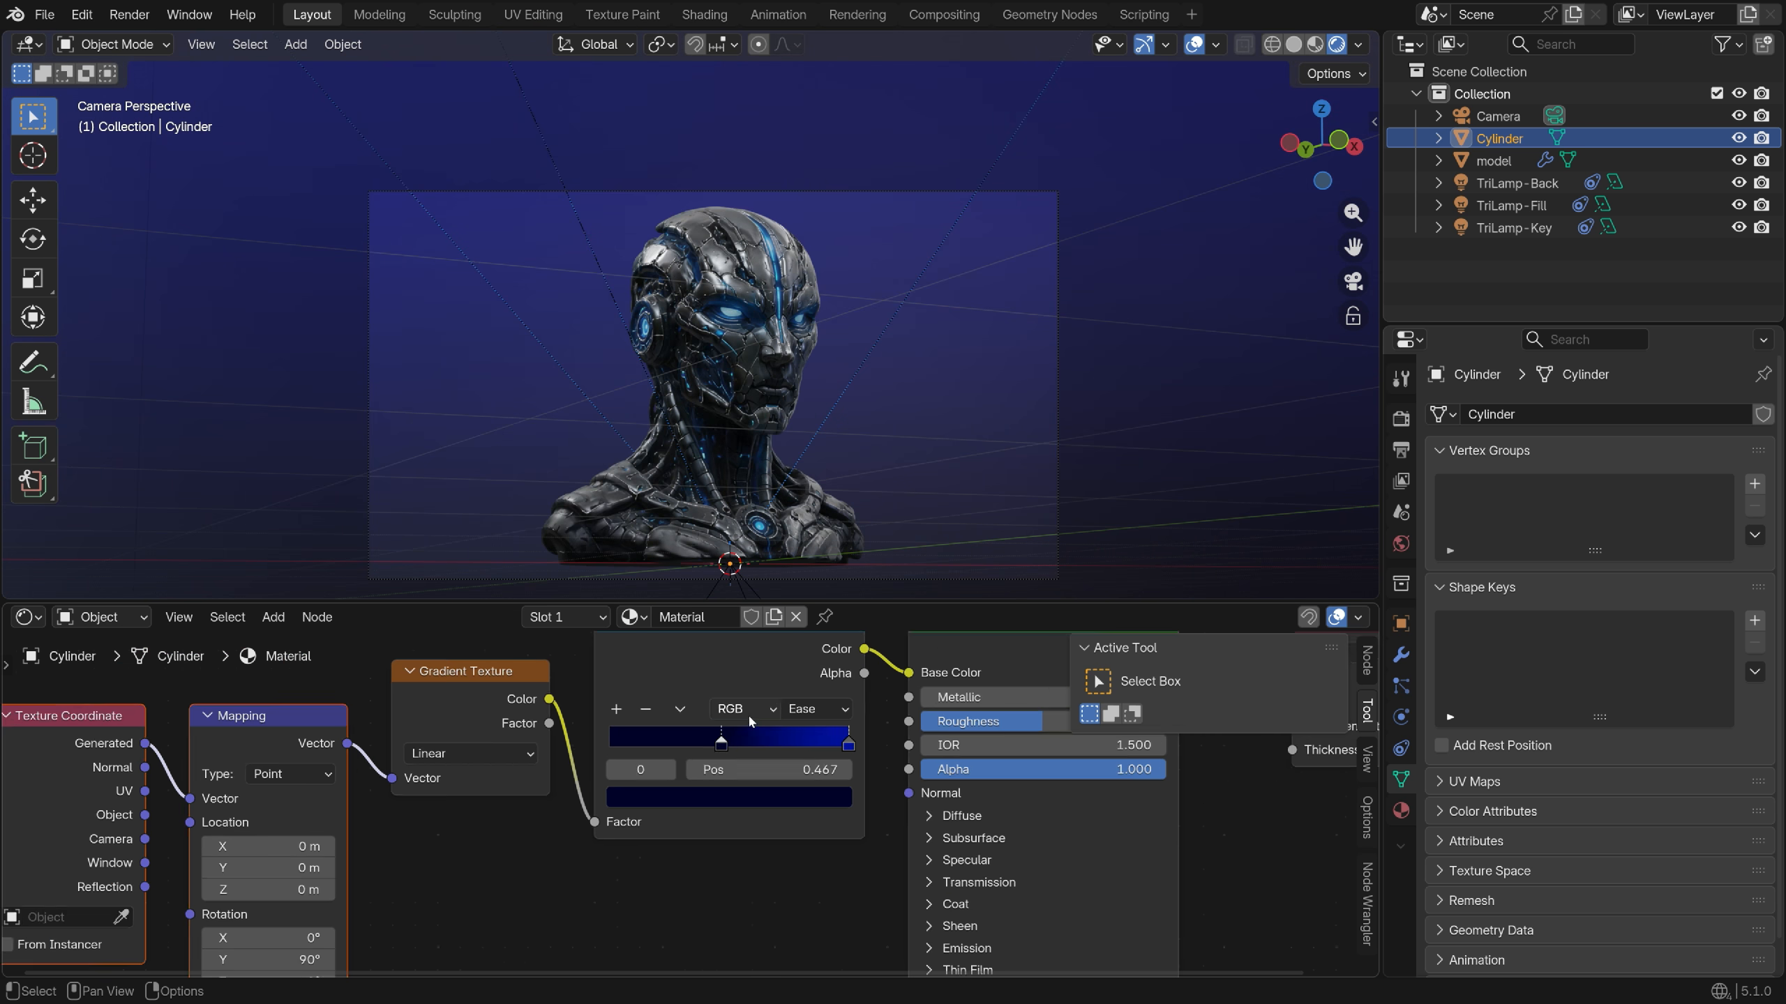
{"action": "scroll", "coordinate": [750, 723], "scroll_direction": "up", "scroll_amount": 1}
{"action": "left_click_drag", "start_coordinate": [731, 740], "coordinate": [674, 779]}
{"action": "scroll", "coordinate": [734, 763], "scroll_direction": "down", "scroll_amount": 2}
{"action": "scroll", "coordinate": [734, 763], "scroll_direction": "up", "scroll_amount": 2}
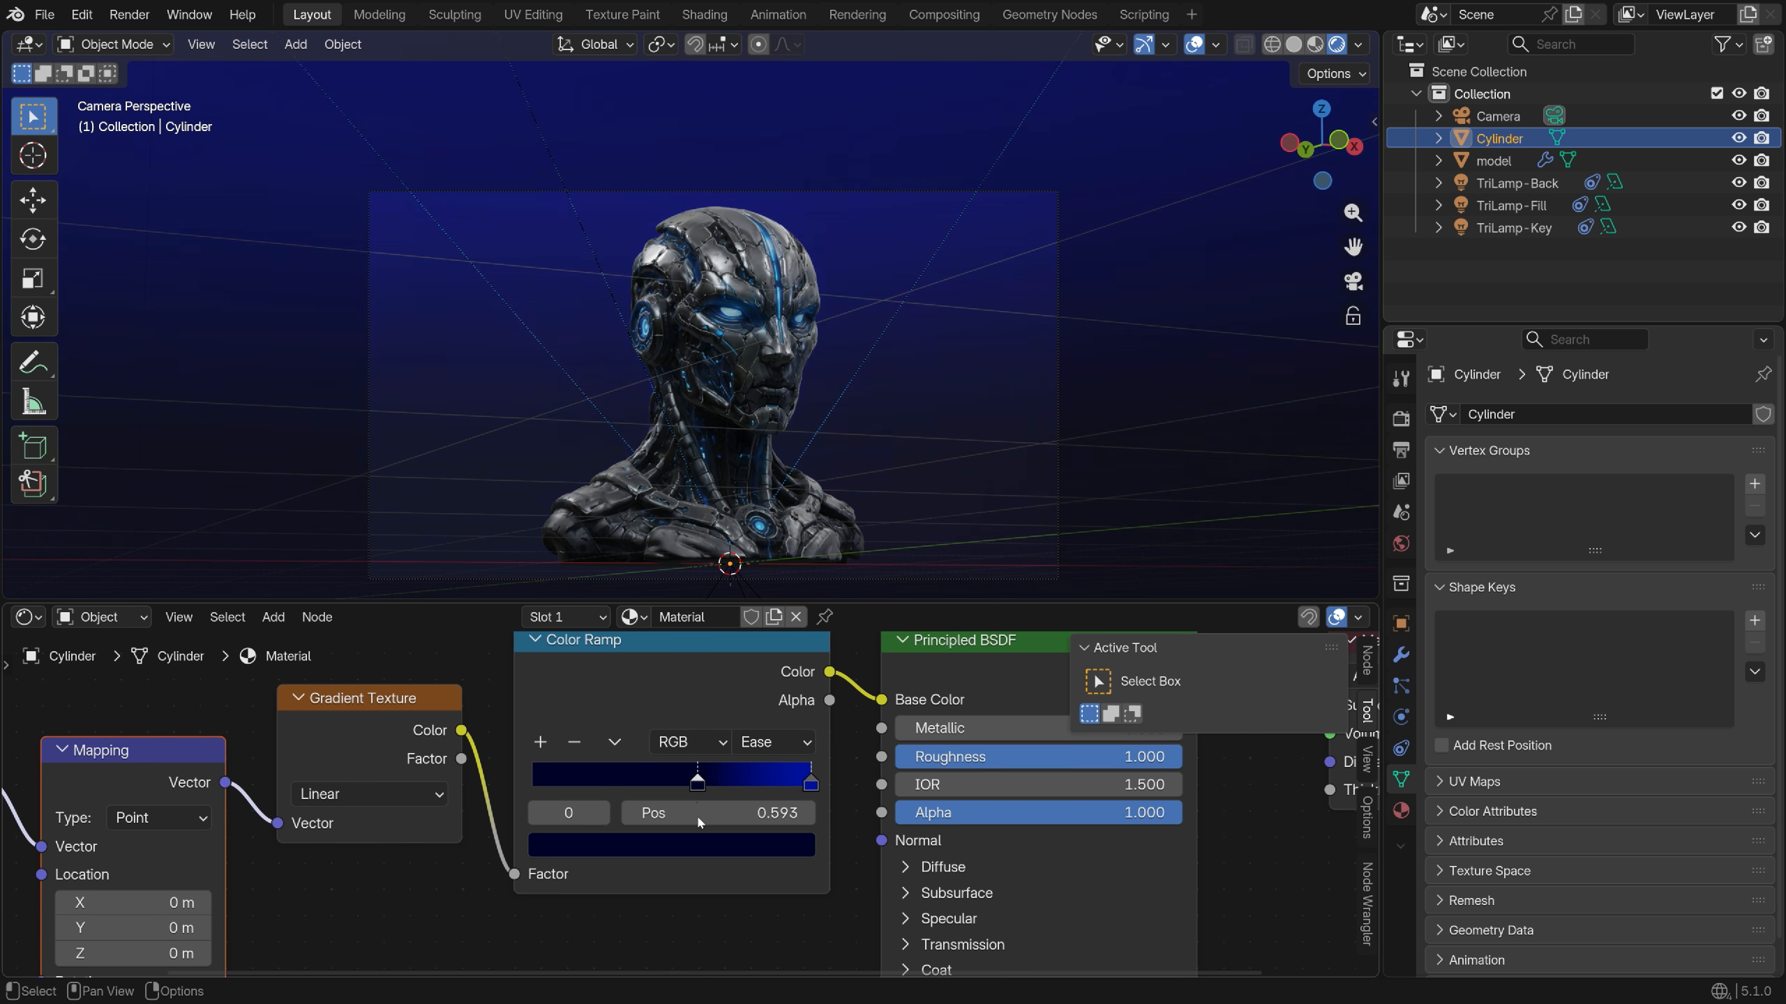
{"action": "scroll", "coordinate": [706, 841], "scroll_direction": "down", "scroll_amount": 1}
{"action": "key", "text": "shift+a"}
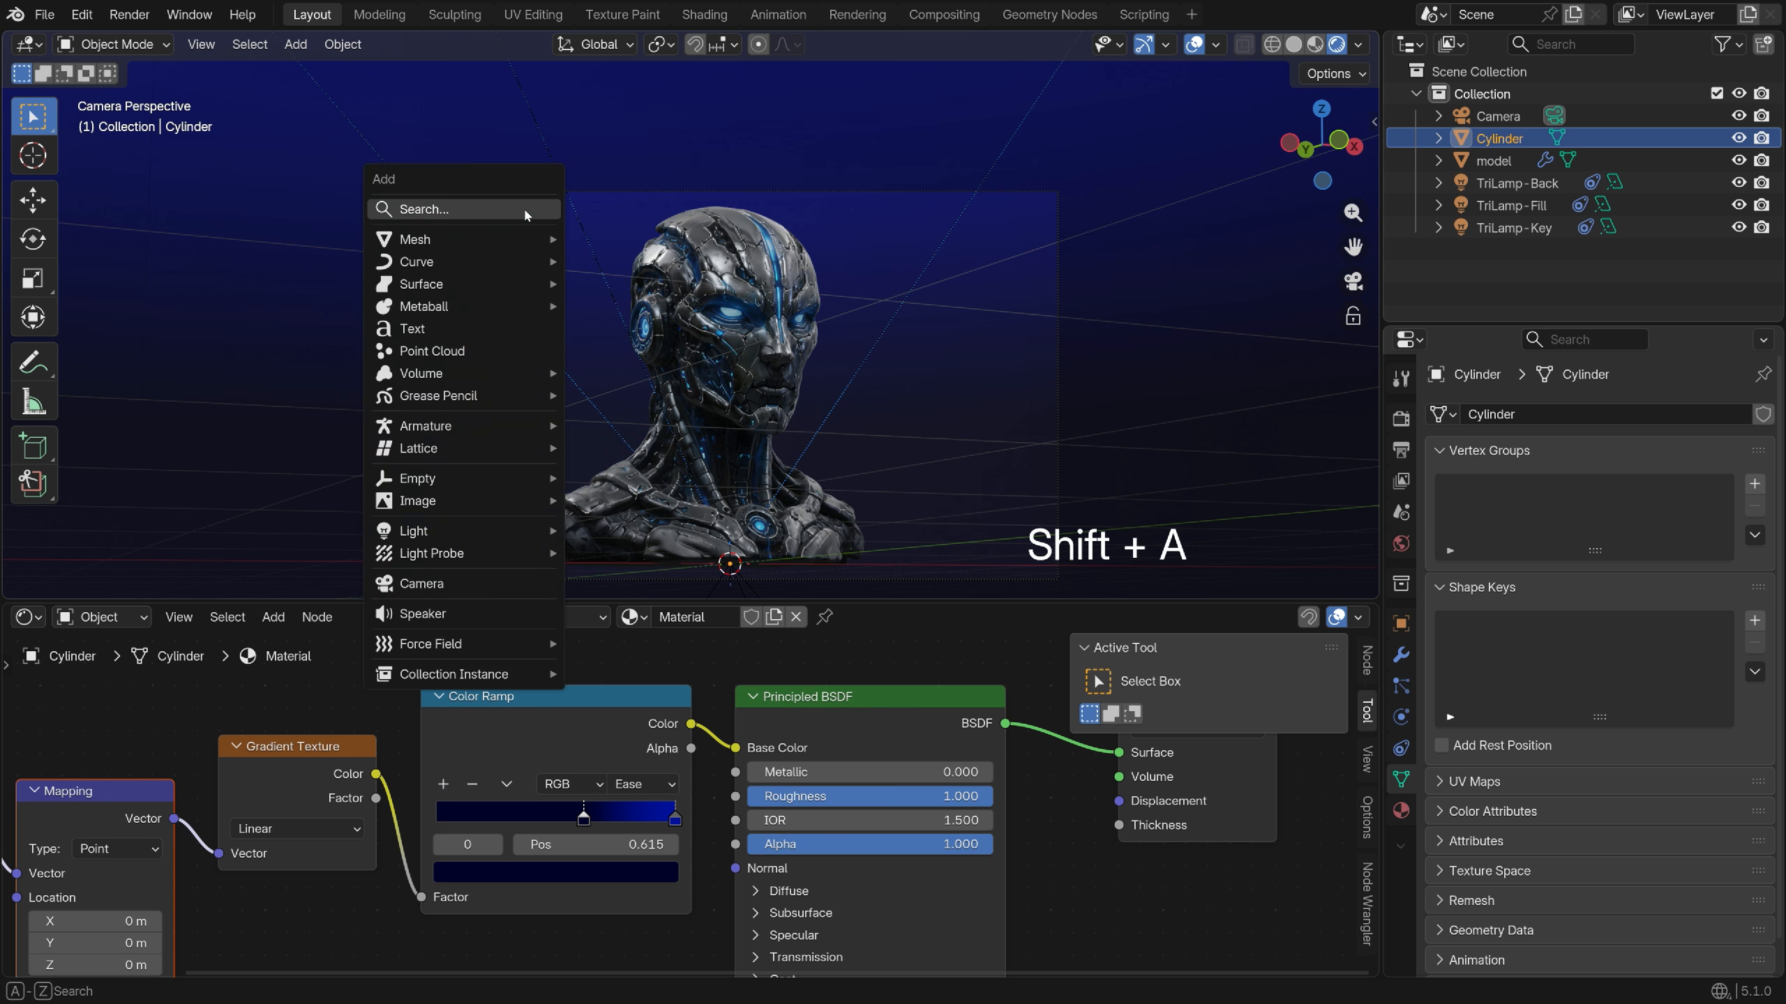
Add a cube and scale it to about 2.147 so it encloses the scene
{"action": "mouse_move", "coordinate": [526, 238]}
{"action": "left_click", "coordinate": [660, 258]}
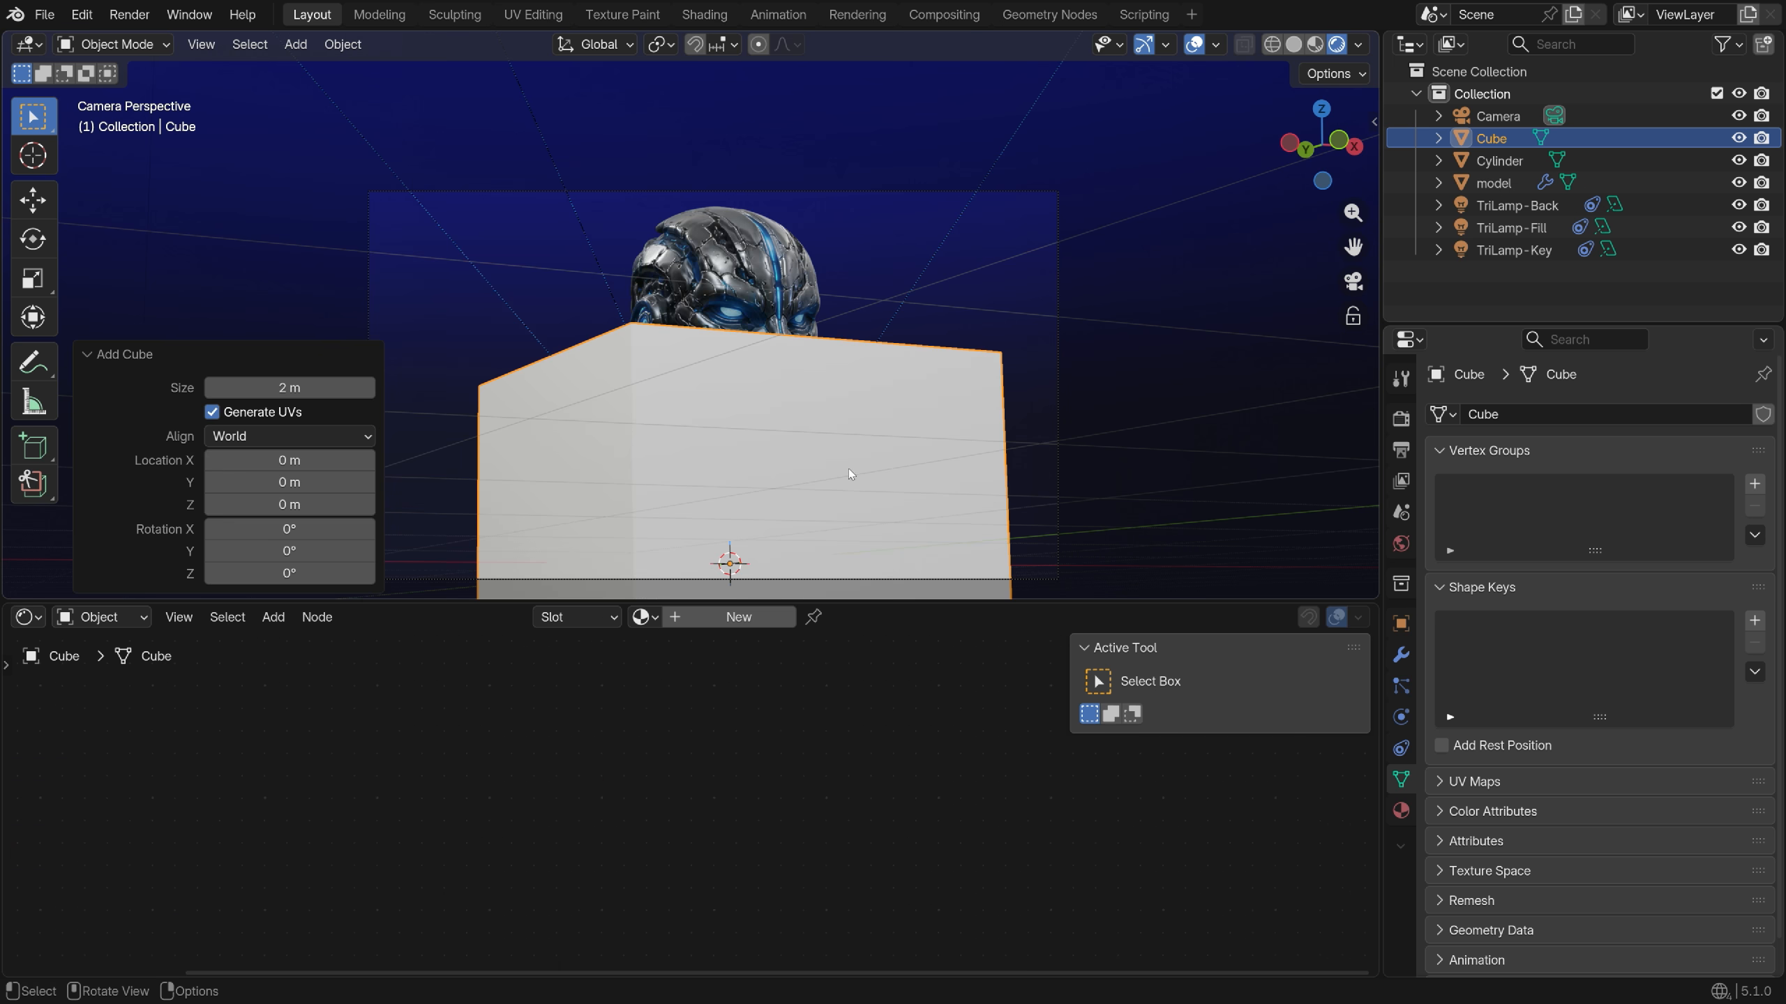
{"action": "key", "text": "s"}
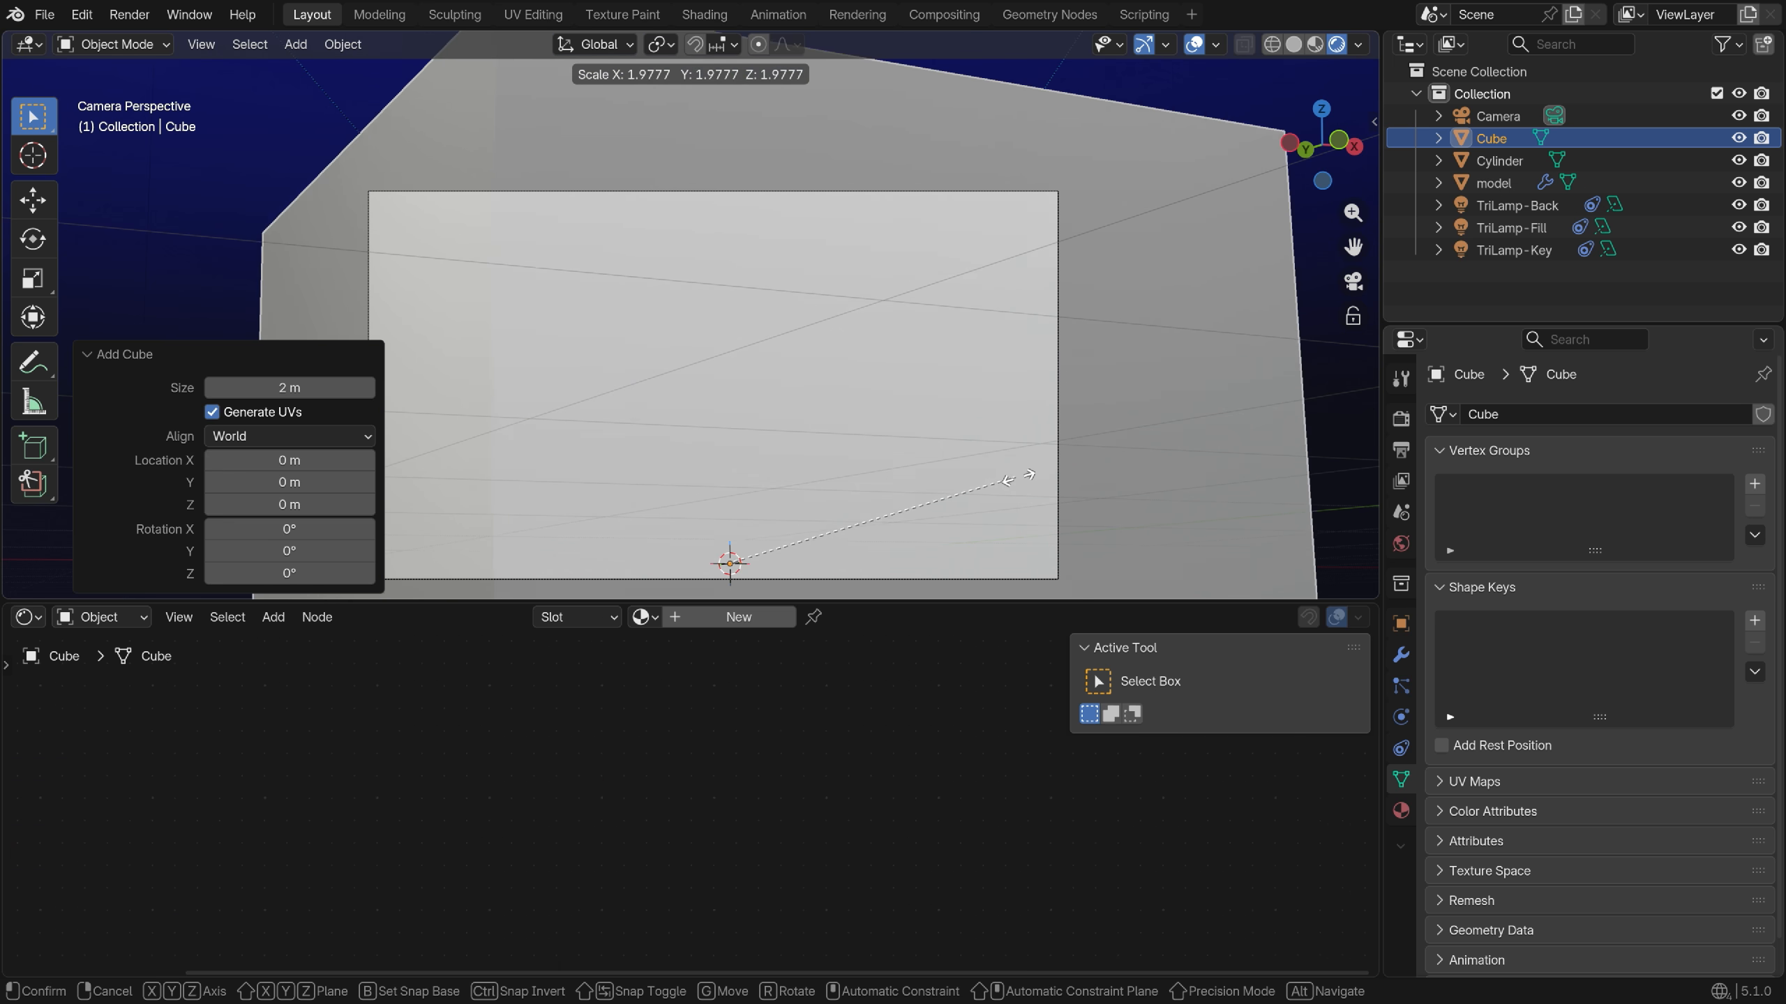
{"action": "left_click", "coordinate": [1042, 478]}
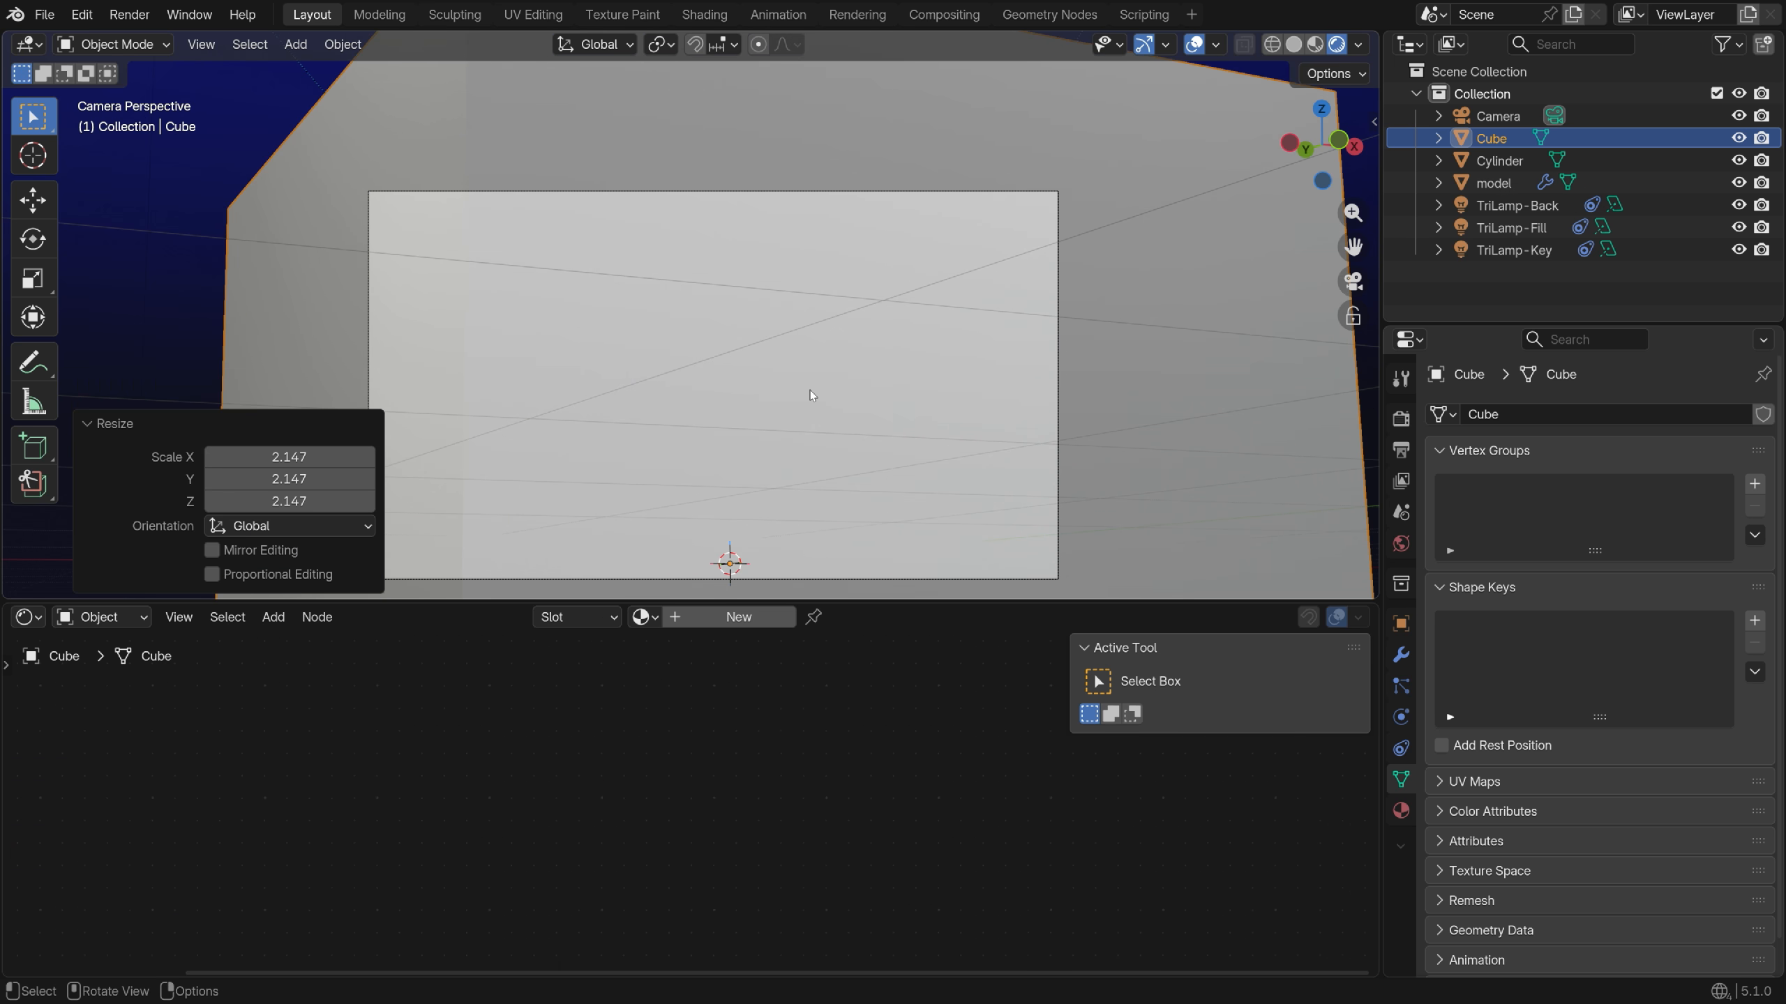
{"action": "key", "text": "KP_0"}
{"action": "scroll", "coordinate": [813, 350], "scroll_direction": "up", "scroll_amount": 6}
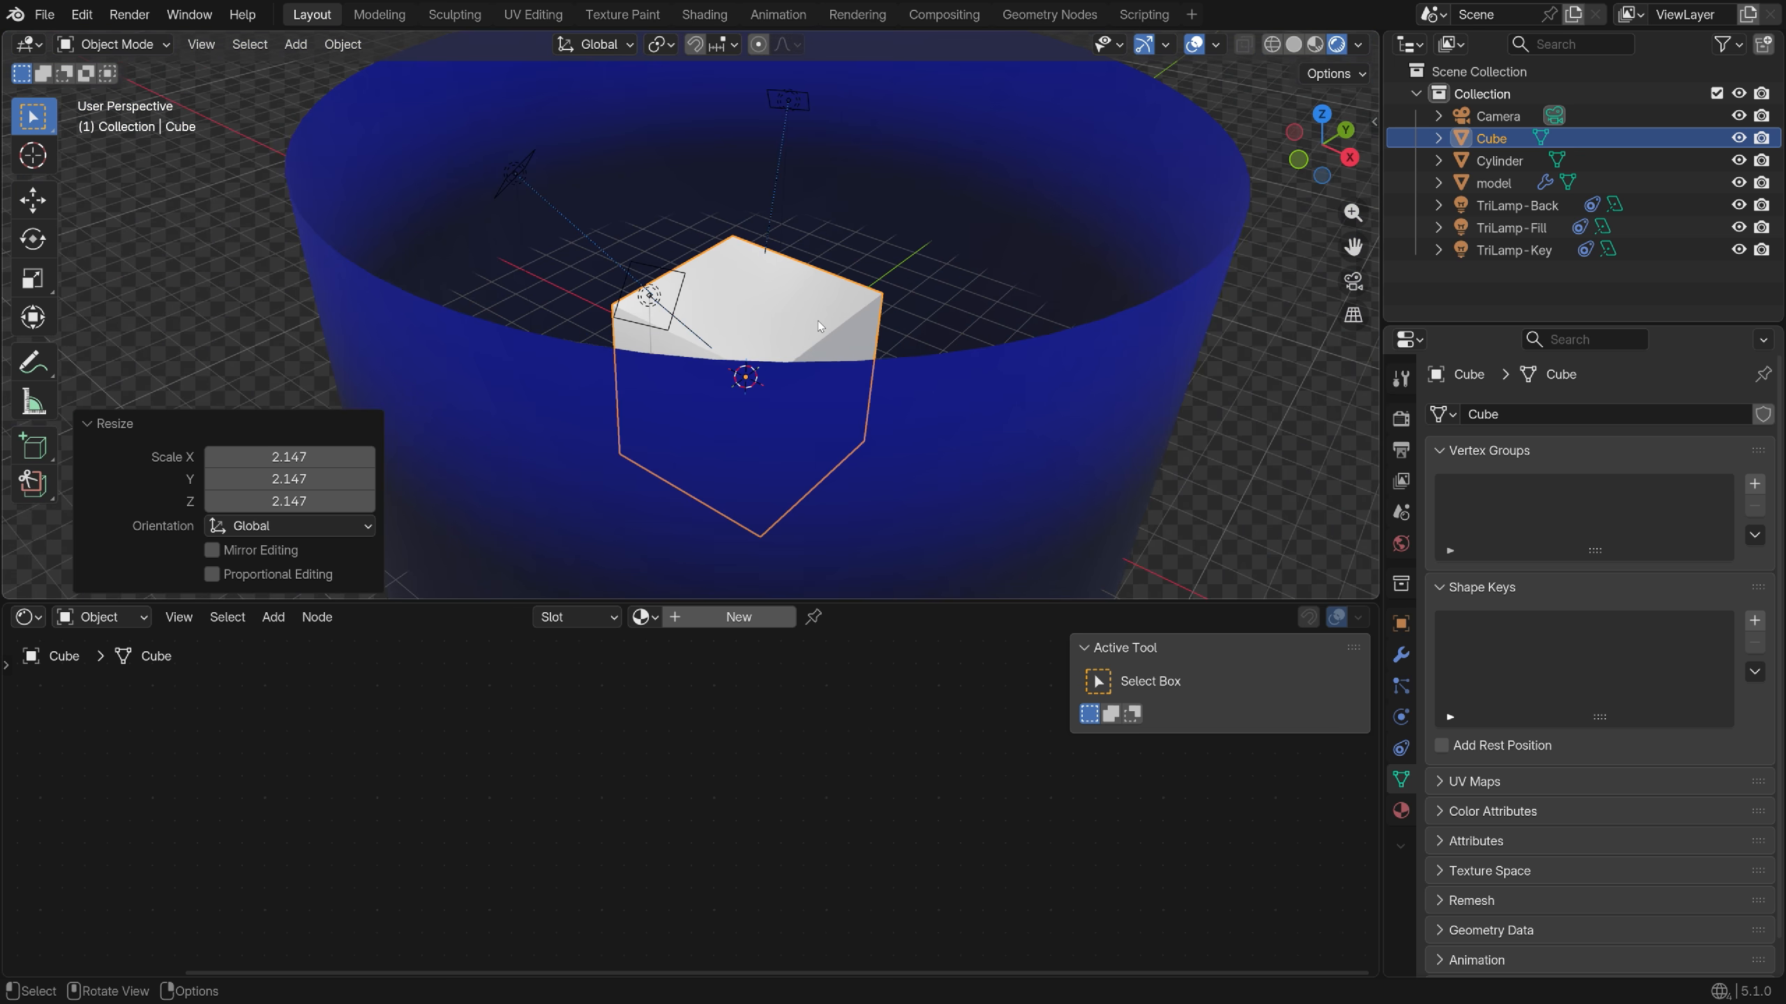
Give the cube a new material, replacing Principled BSDF with Principled Volume on the Volume output
{"action": "left_click", "coordinate": [738, 617]}
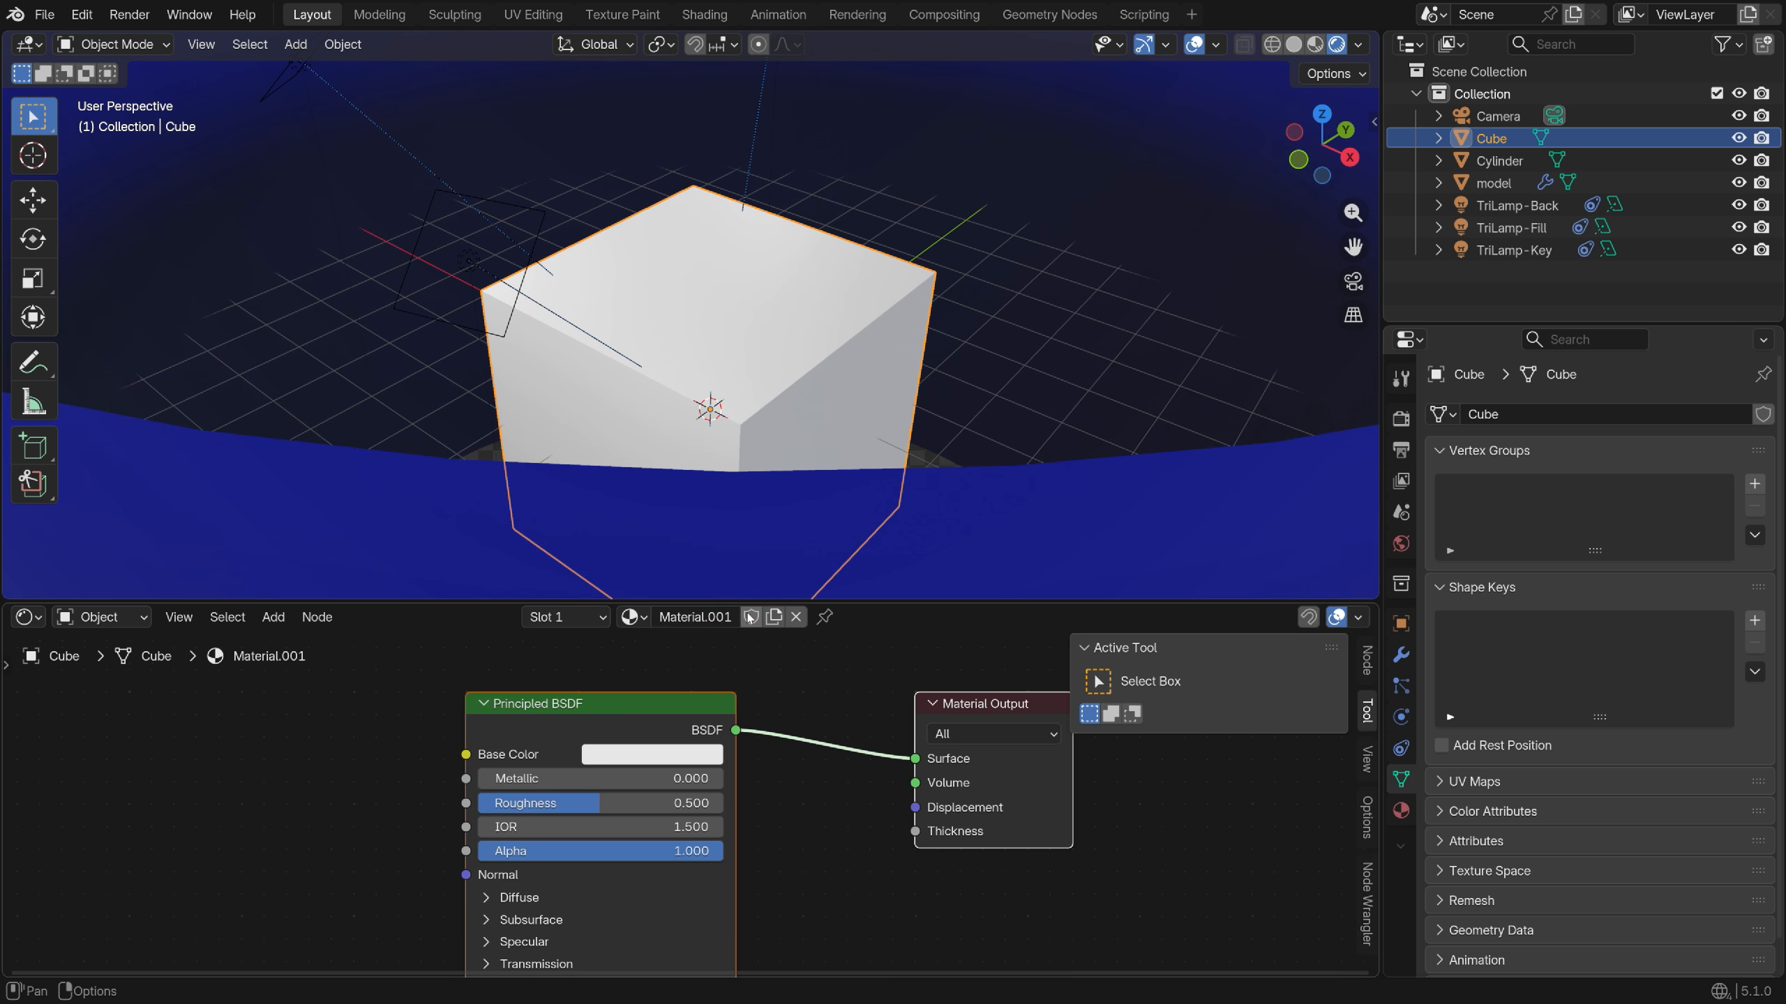
{"action": "key", "text": "Delete"}
{"action": "middle_click_drag", "start_coordinate": [837, 747], "coordinate": [664, 779]}
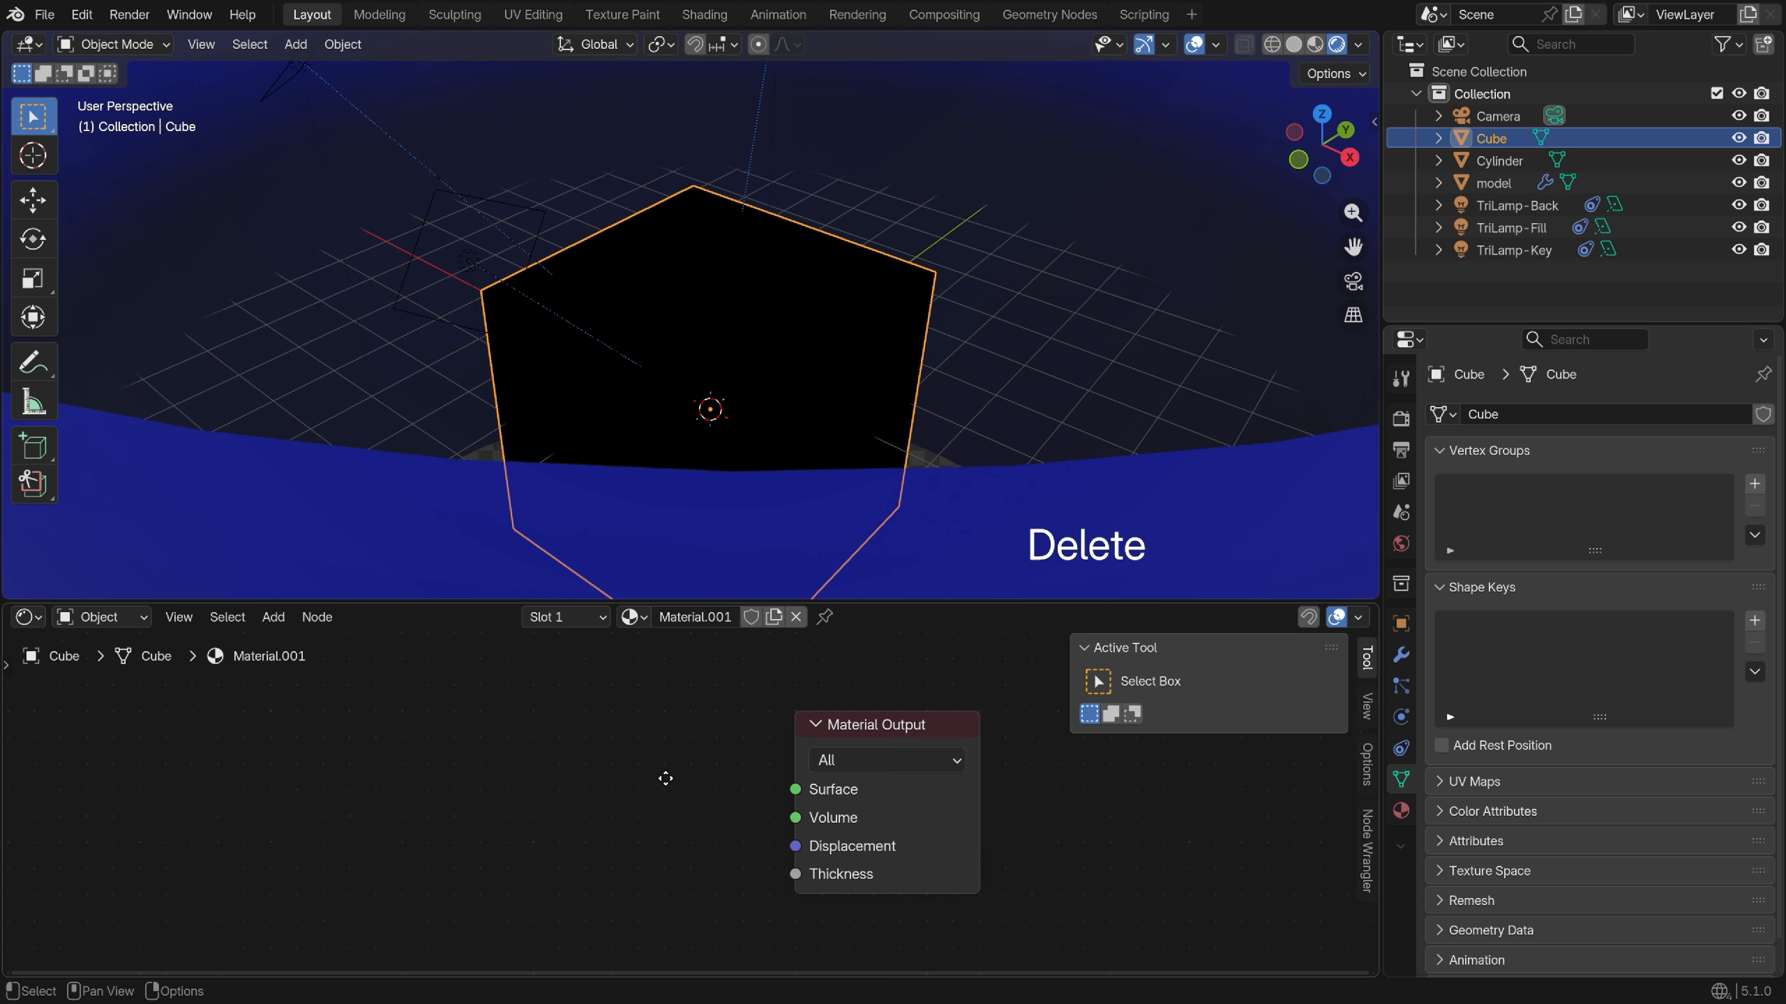
{"action": "key", "text": "shift+a"}
{"action": "type", "text": "pri"}
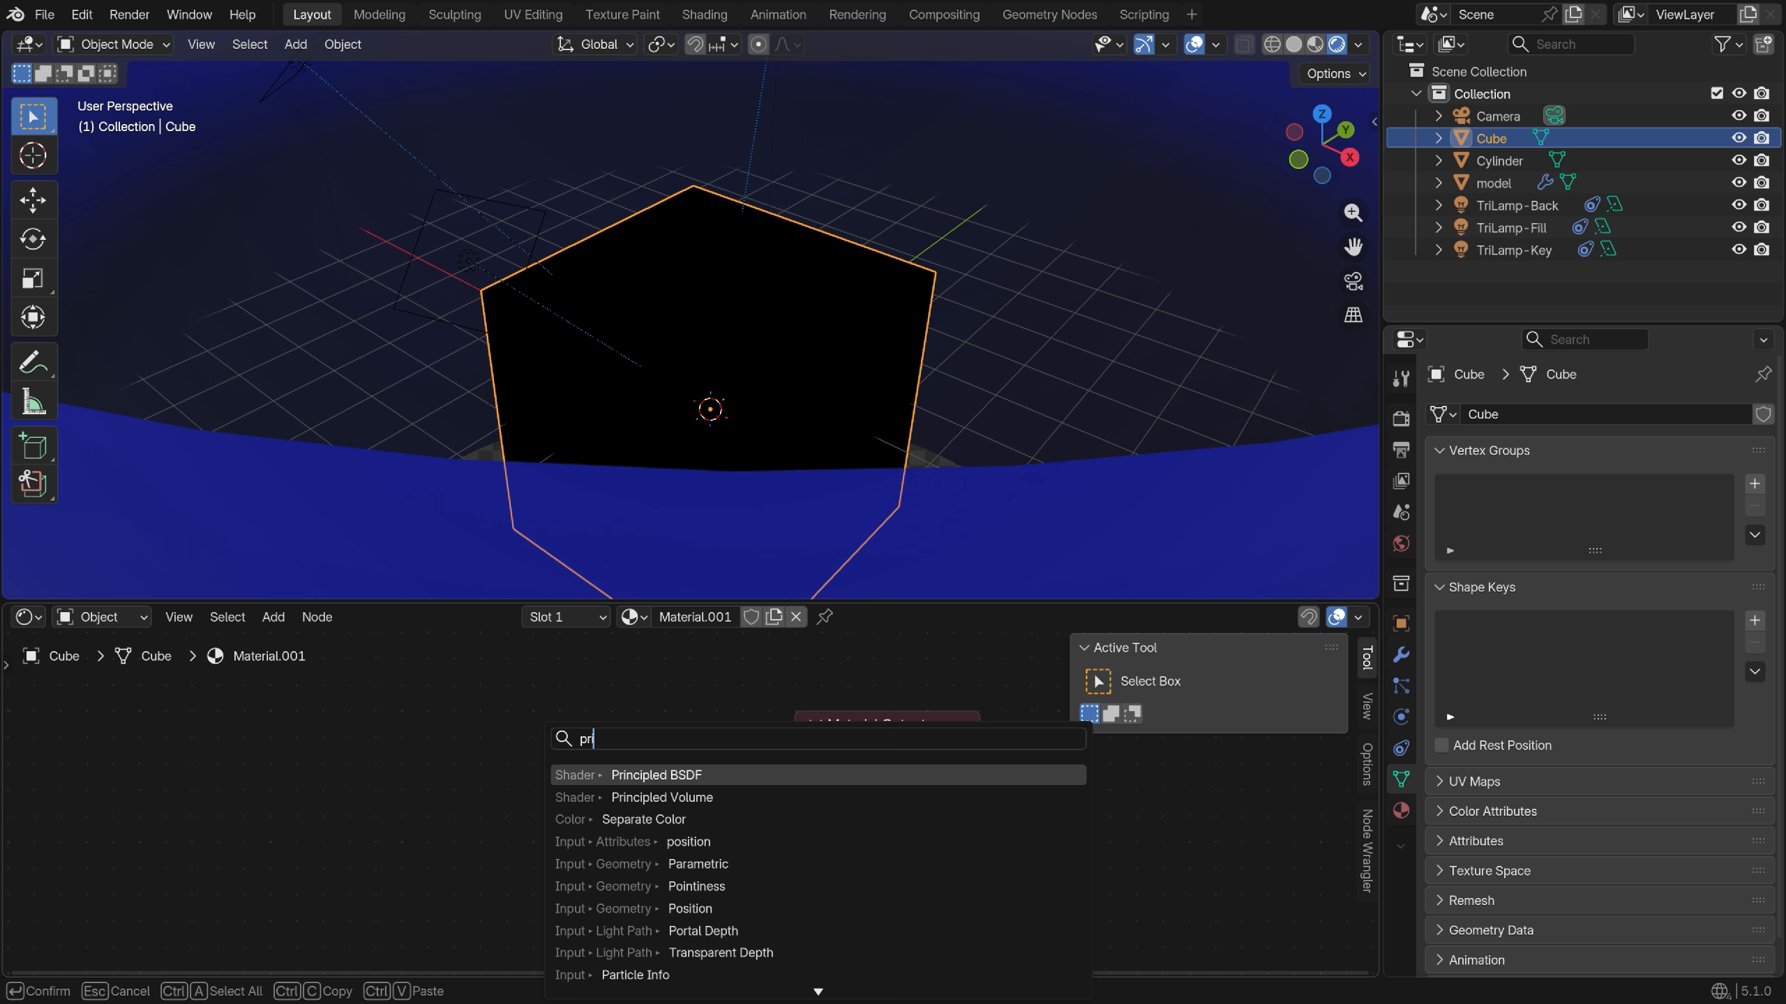
{"action": "type", "text": "ncipled"}
{"action": "left_click", "coordinate": [626, 796]}
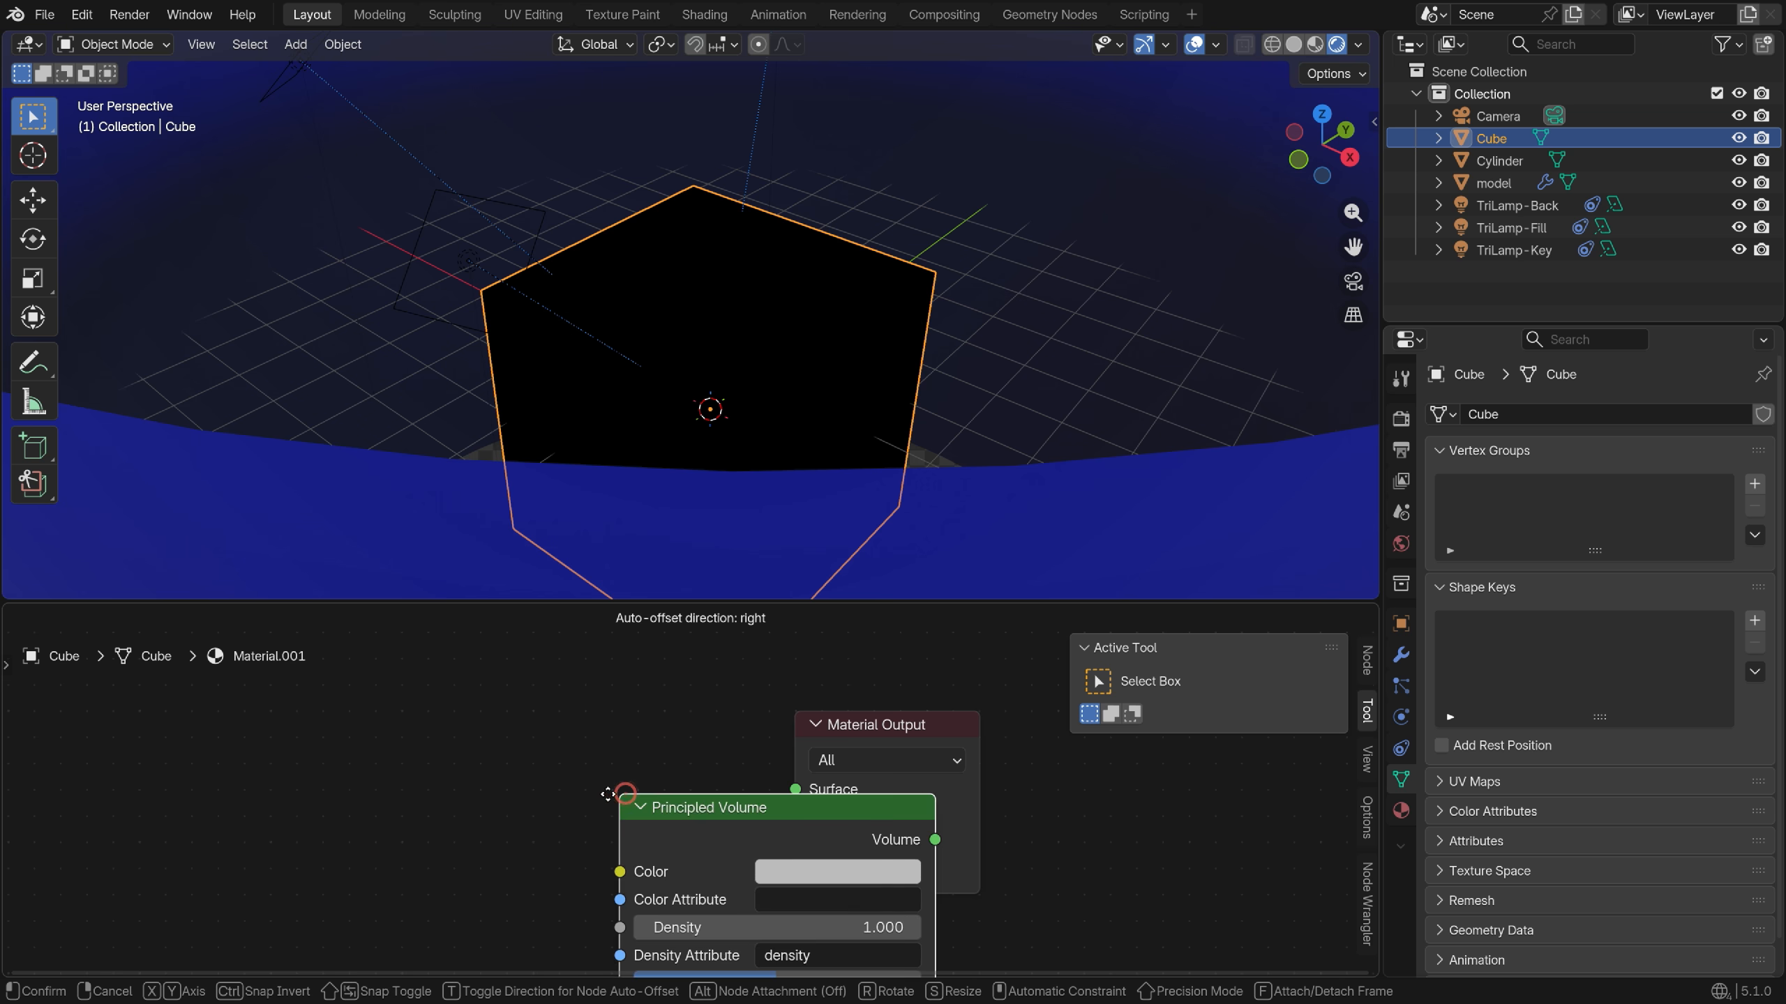
{"action": "left_click", "coordinate": [647, 765]}
{"action": "left_click_drag", "start_coordinate": [750, 791], "coordinate": [793, 816]}
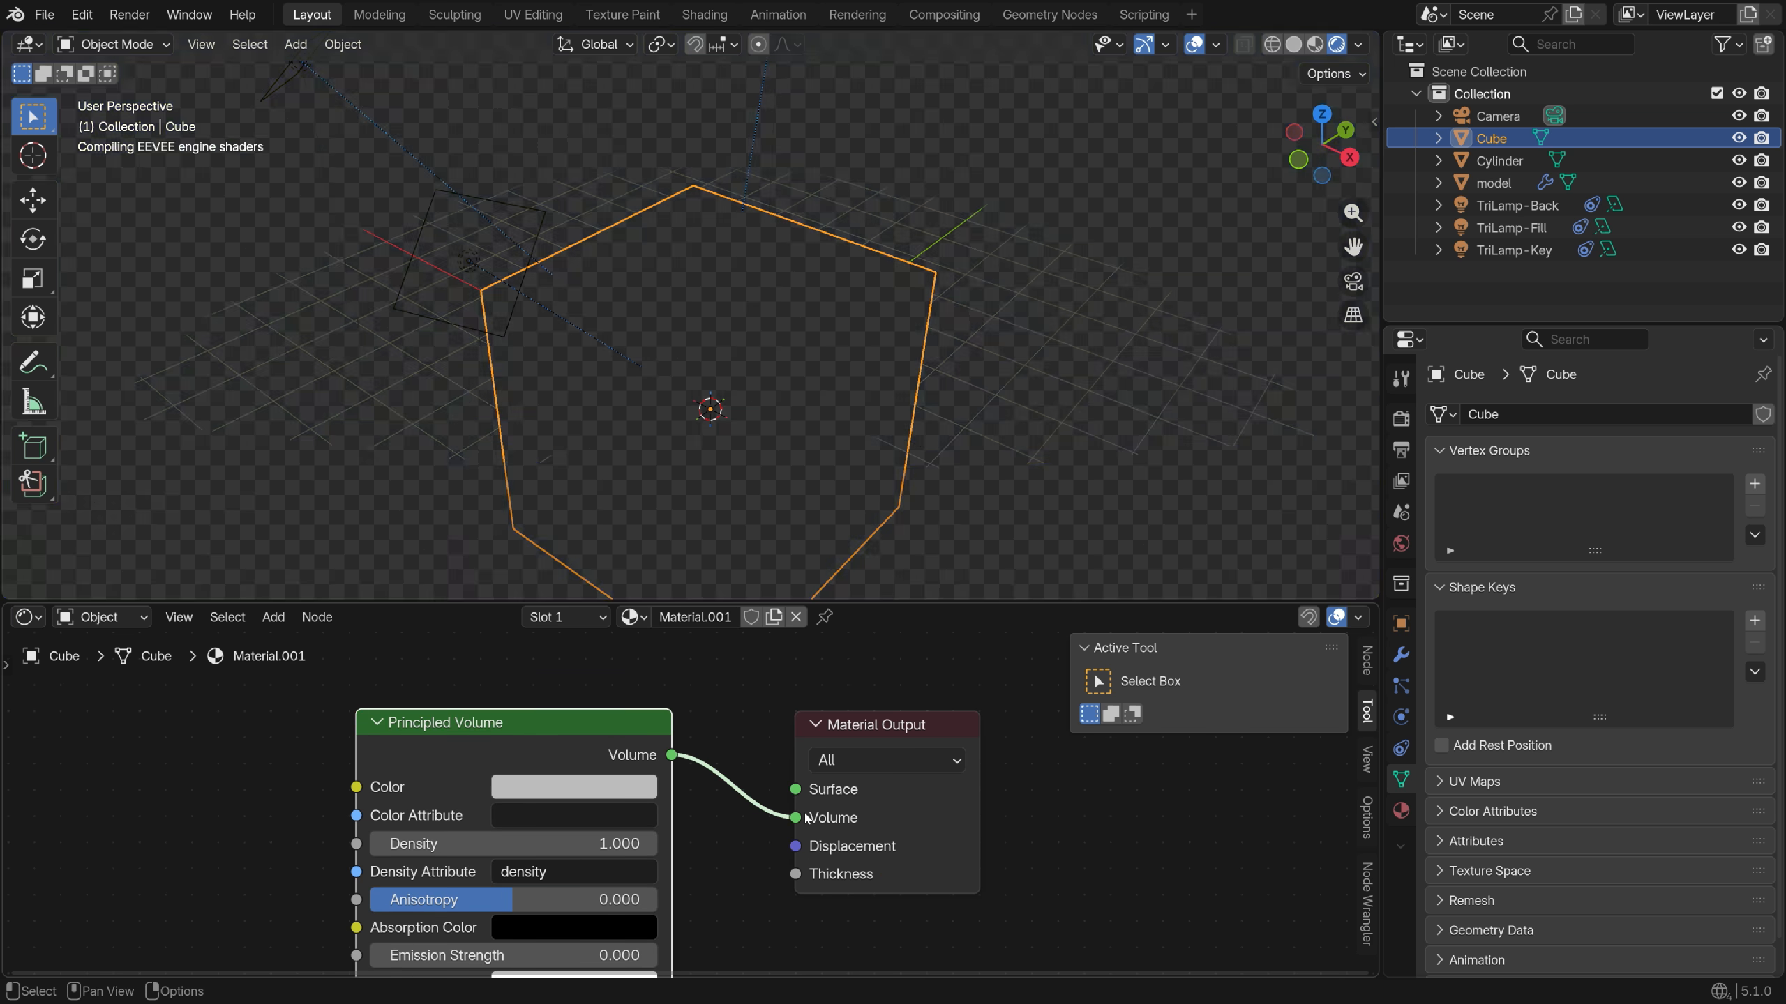
{"action": "middle_click_drag", "start_coordinate": [718, 759], "coordinate": [868, 725]}
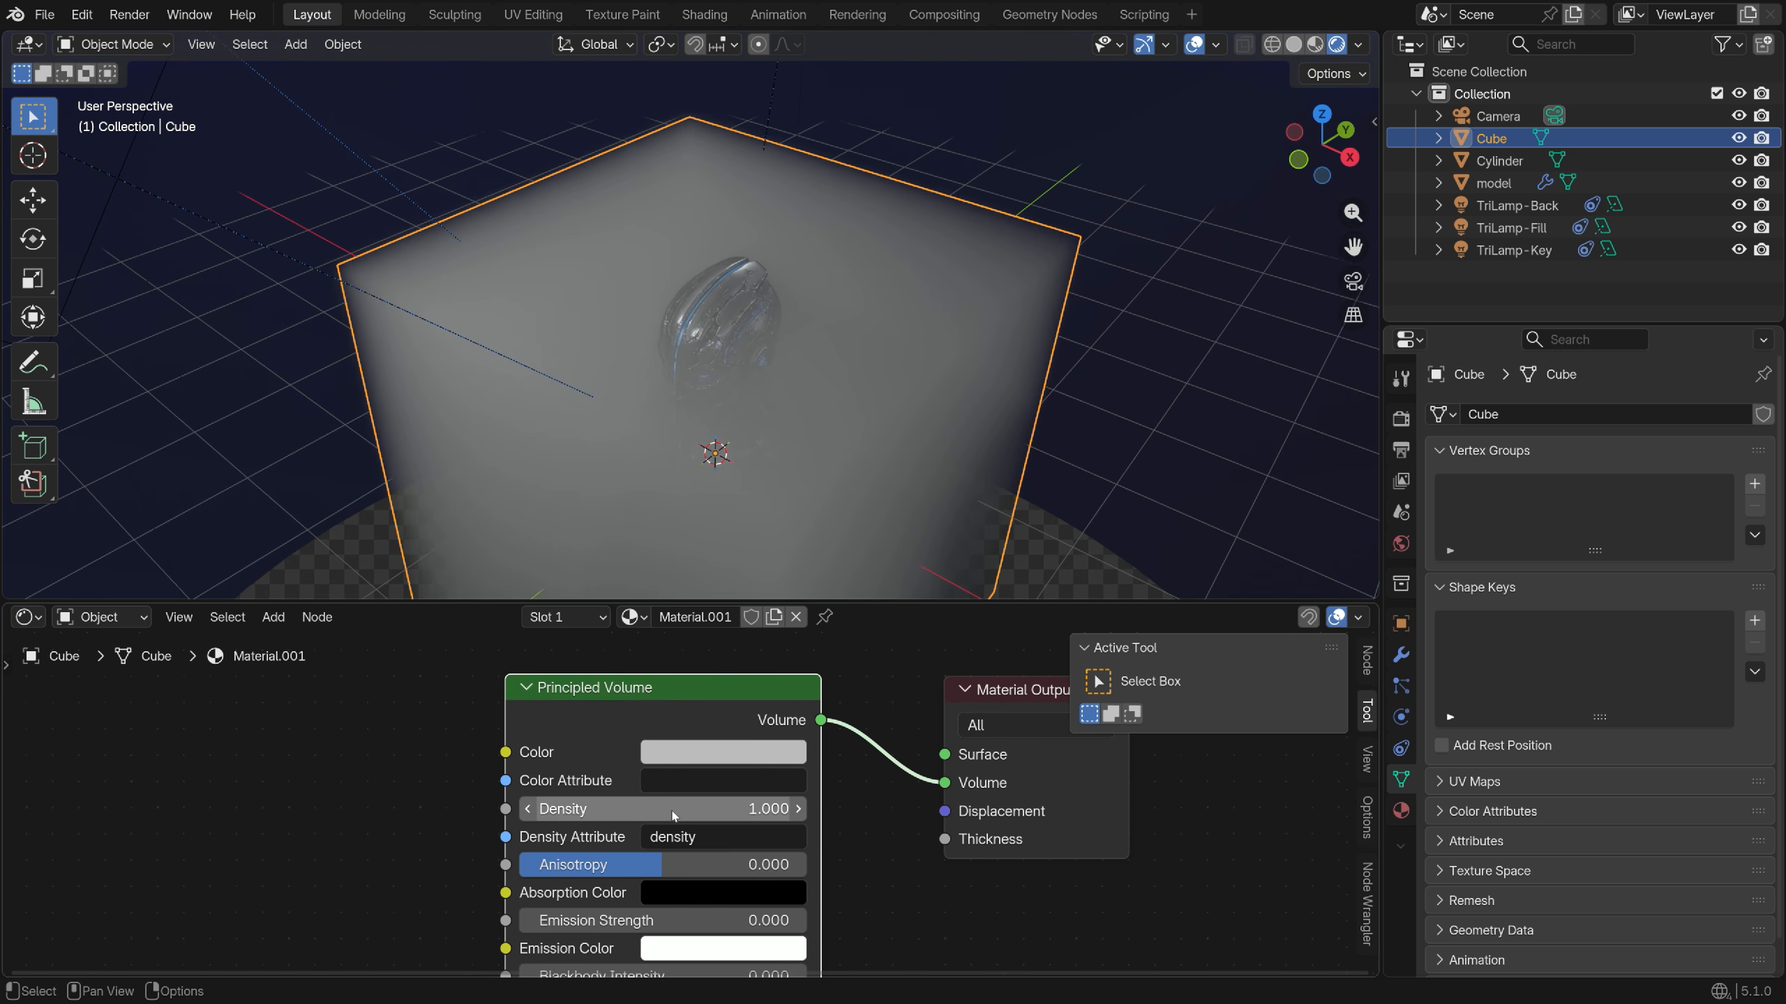
Set the Principled Volume density to 0.05 and return to the camera view
{"action": "left_click", "coordinate": [661, 809]}
{"action": "type", "text": "0.05"}
{"action": "key", "text": "Return"}
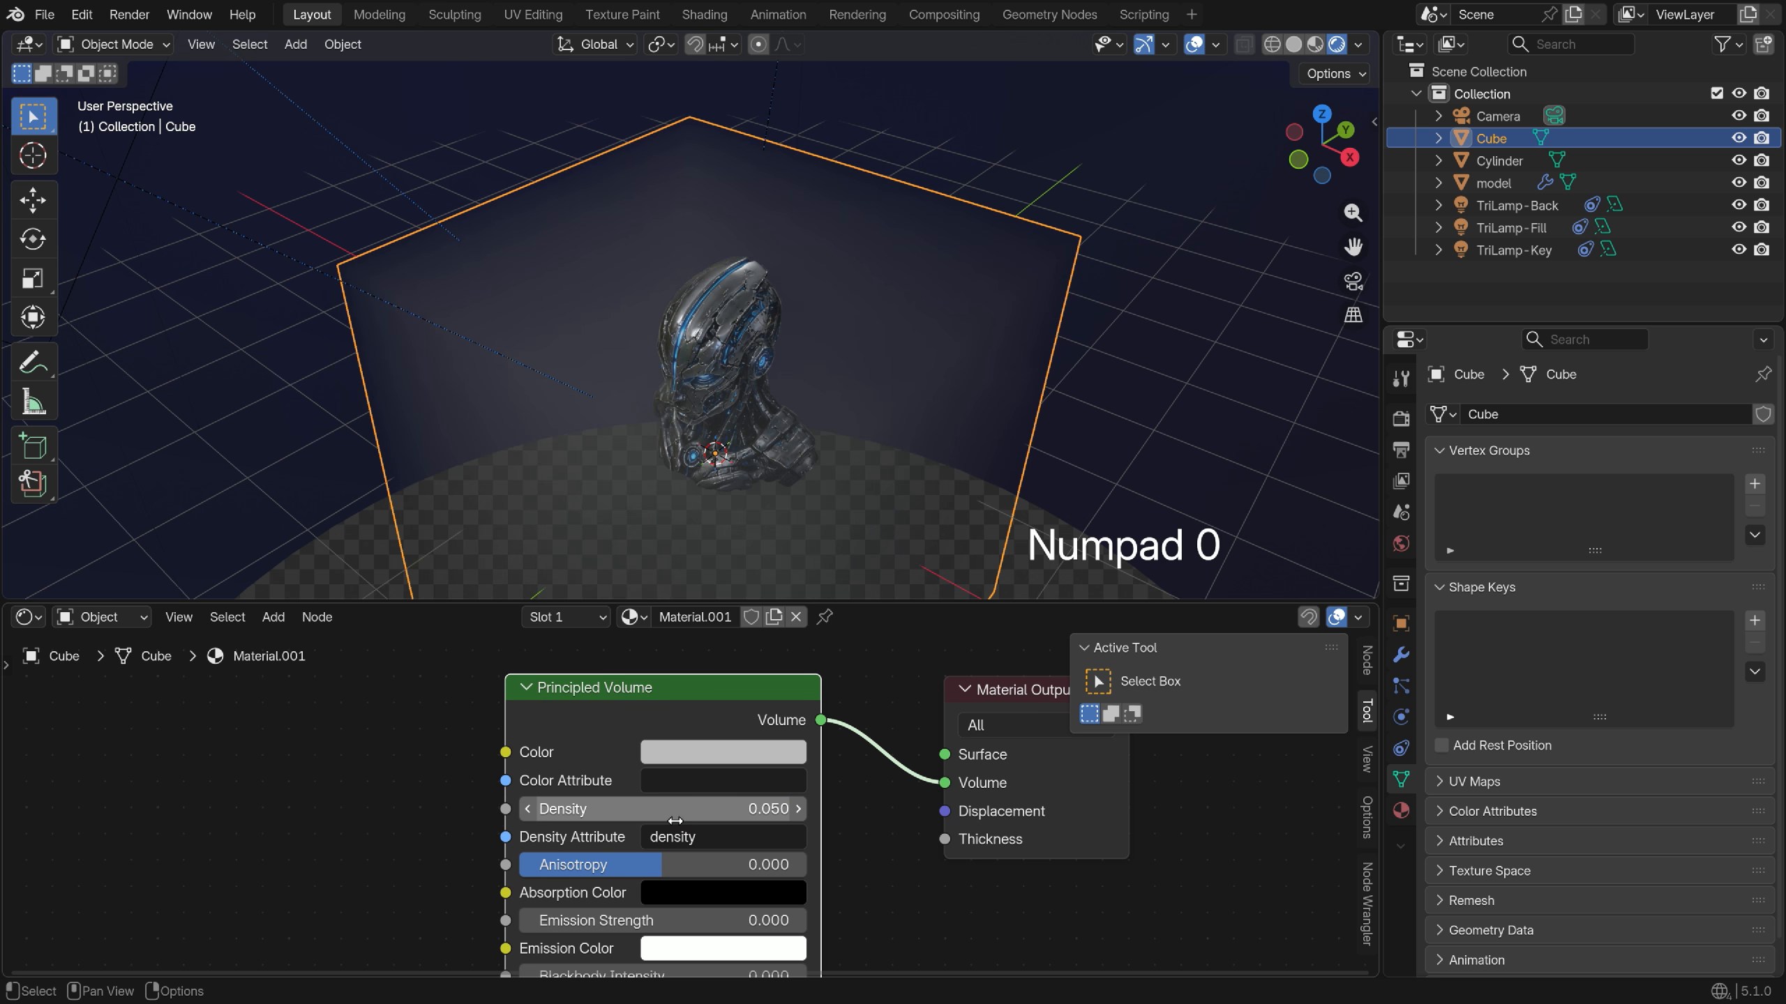
{"action": "key", "text": "KP_0"}
{"action": "key", "text": "Home"}
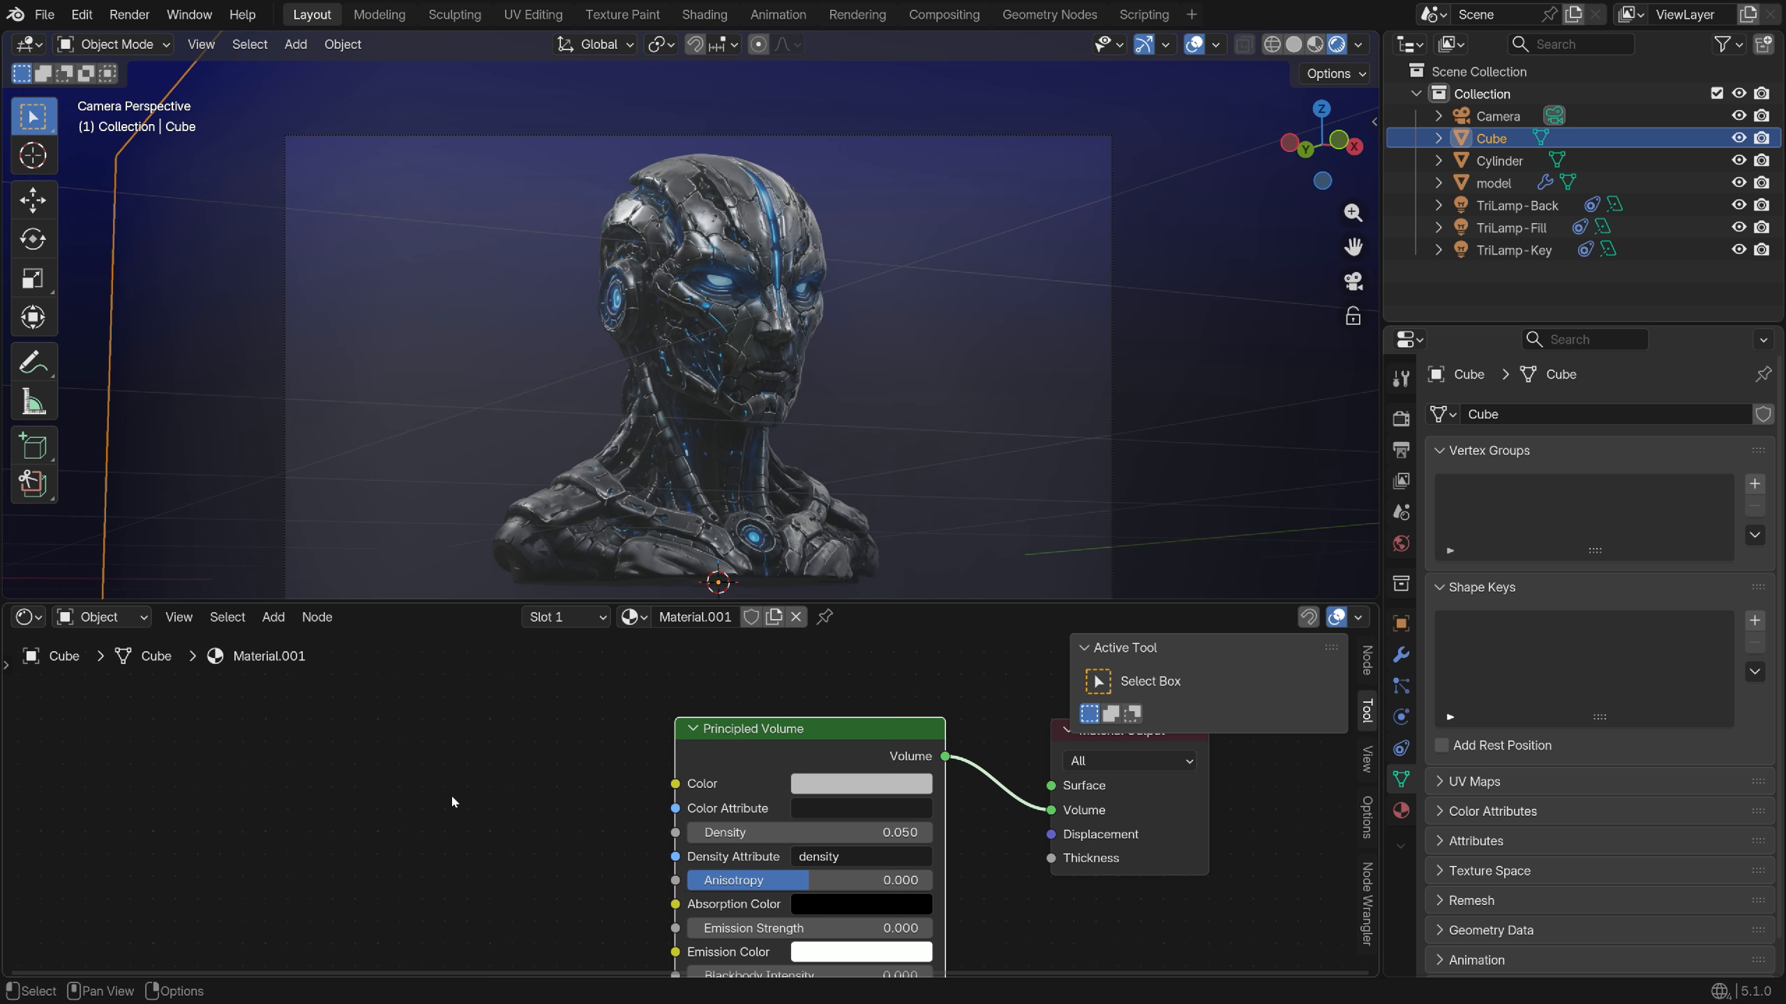
{"action": "key", "text": "shift+a"}
Add a Noise Texture and a Color Ramp, linking the ramp colour into the volume Color
{"action": "type", "text": "nois"}
{"action": "key", "text": "Return"}
{"action": "left_click", "coordinate": [482, 739]}
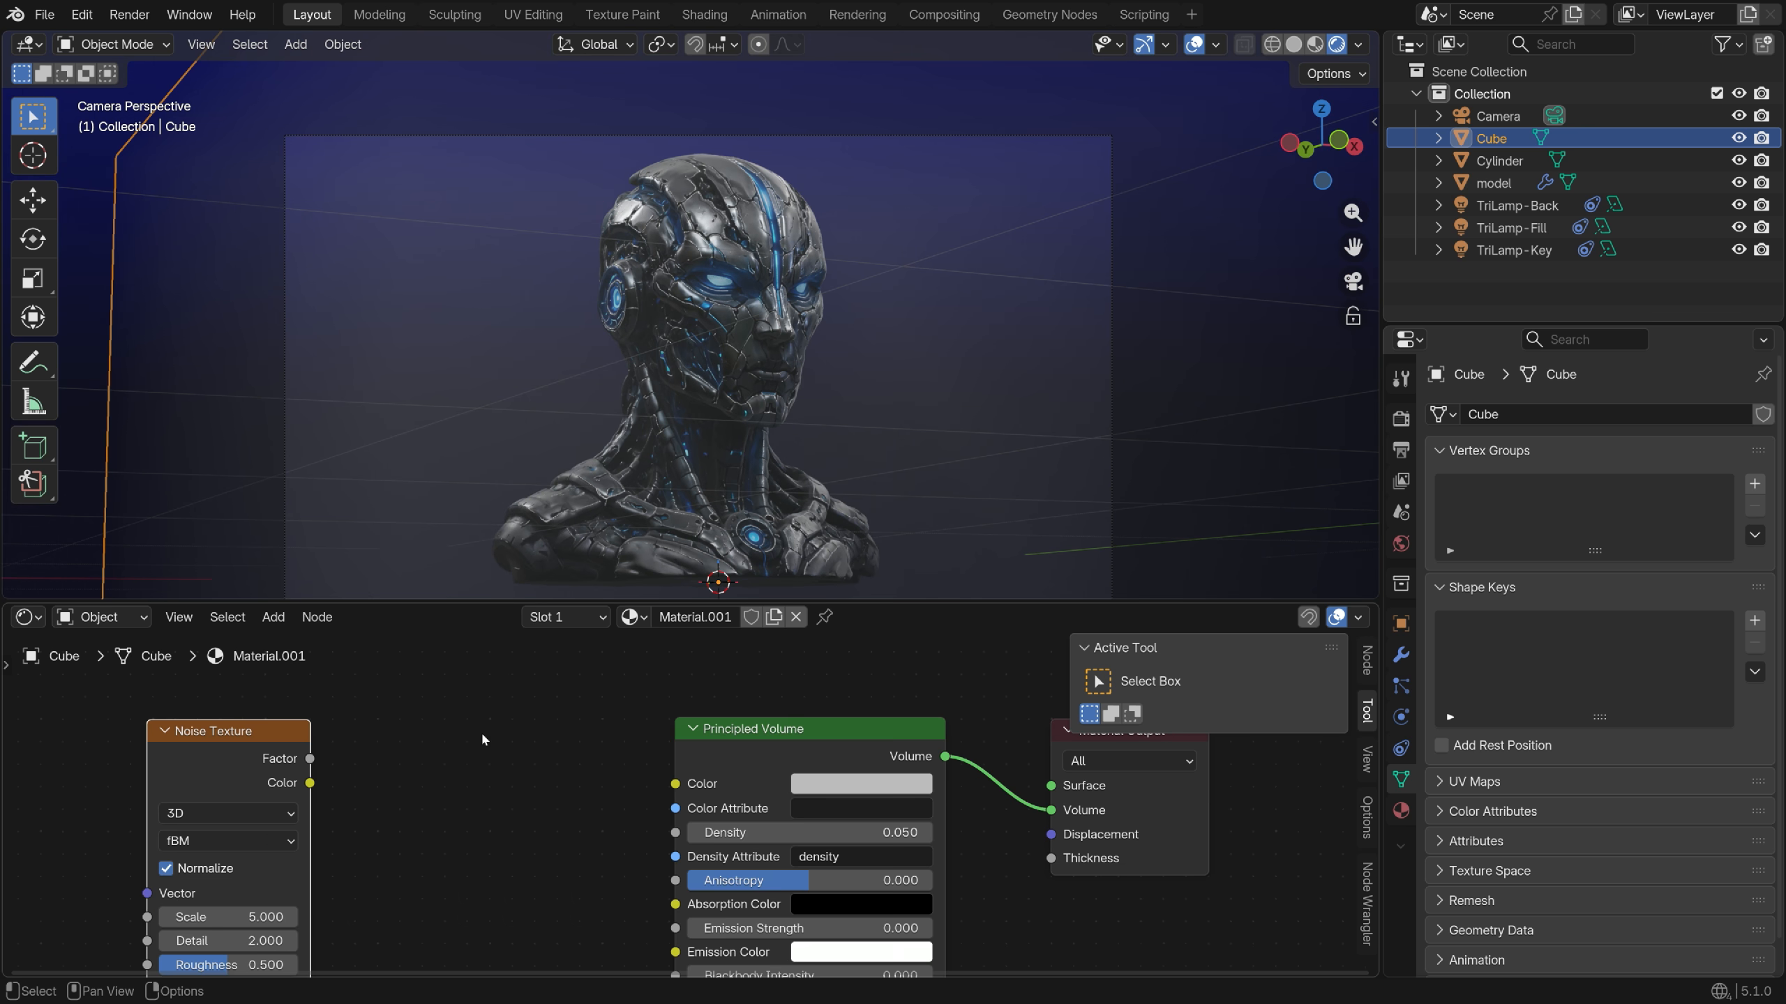
{"action": "key", "text": "shift+a"}
{"action": "type", "text": "color ram"}
{"action": "key", "text": "Return"}
{"action": "left_click", "coordinate": [530, 836]}
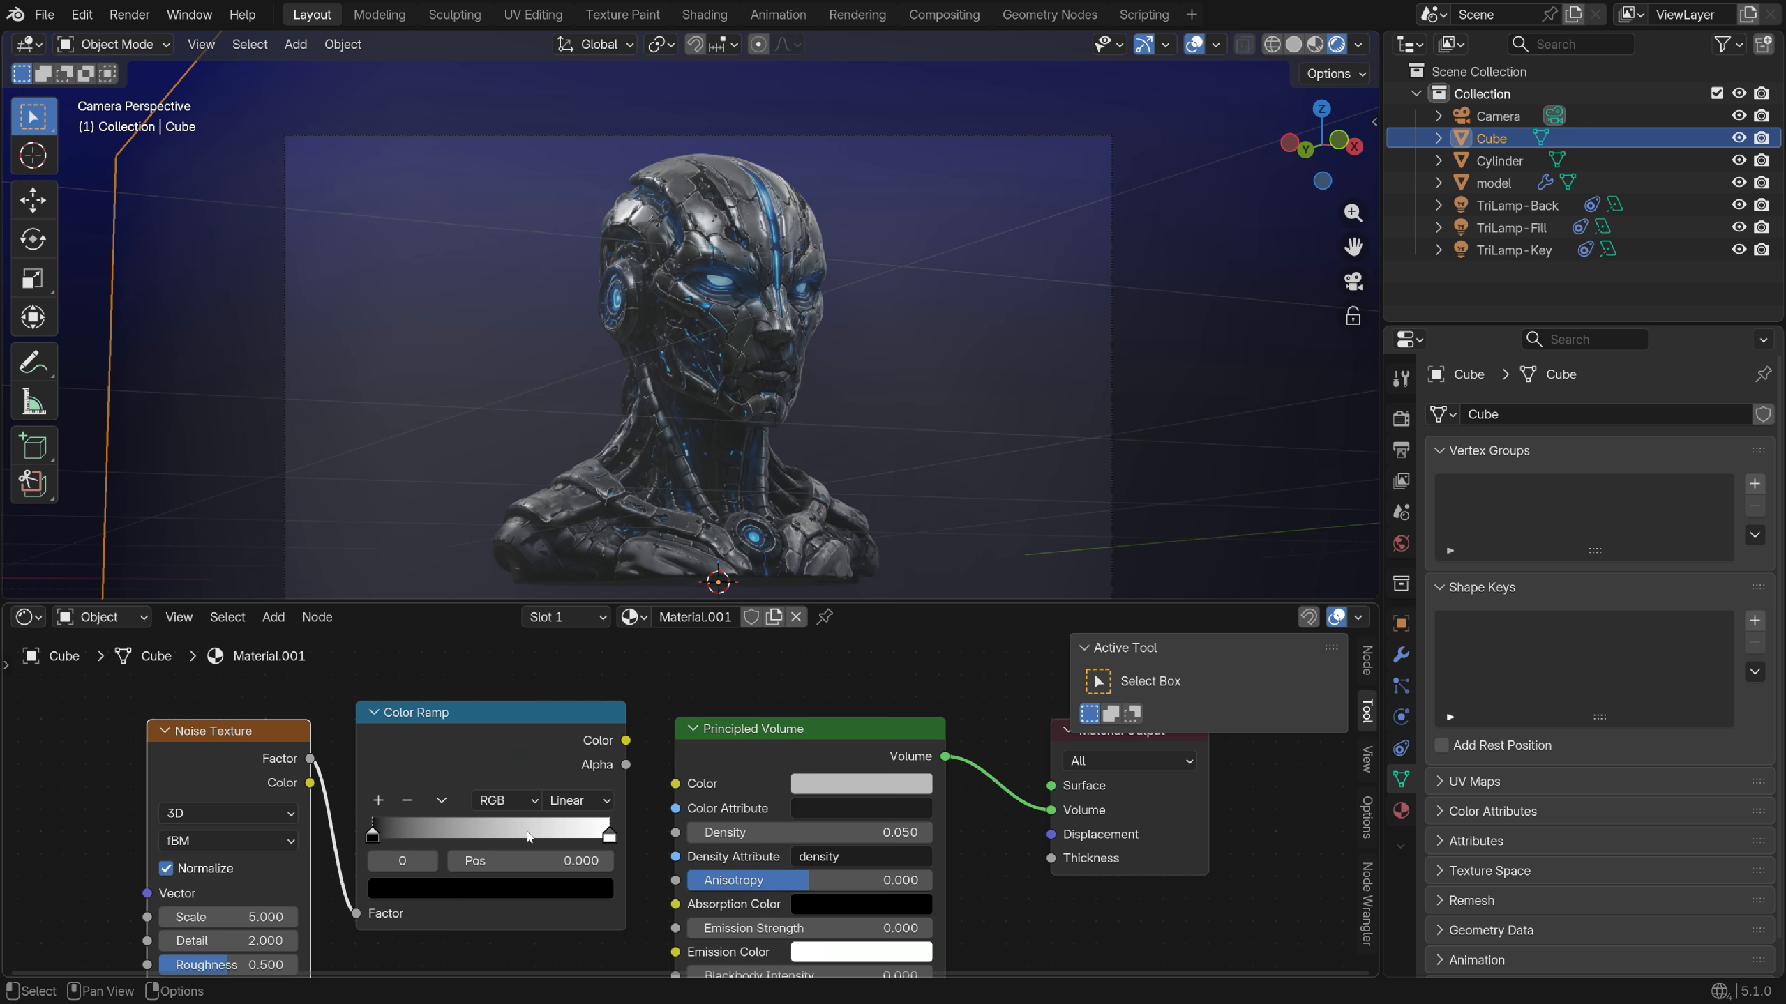
{"action": "key", "text": "Home"}
Make the left ramp stop dark blue and slide it to 0.413
{"action": "left_click", "coordinate": [514, 877]}
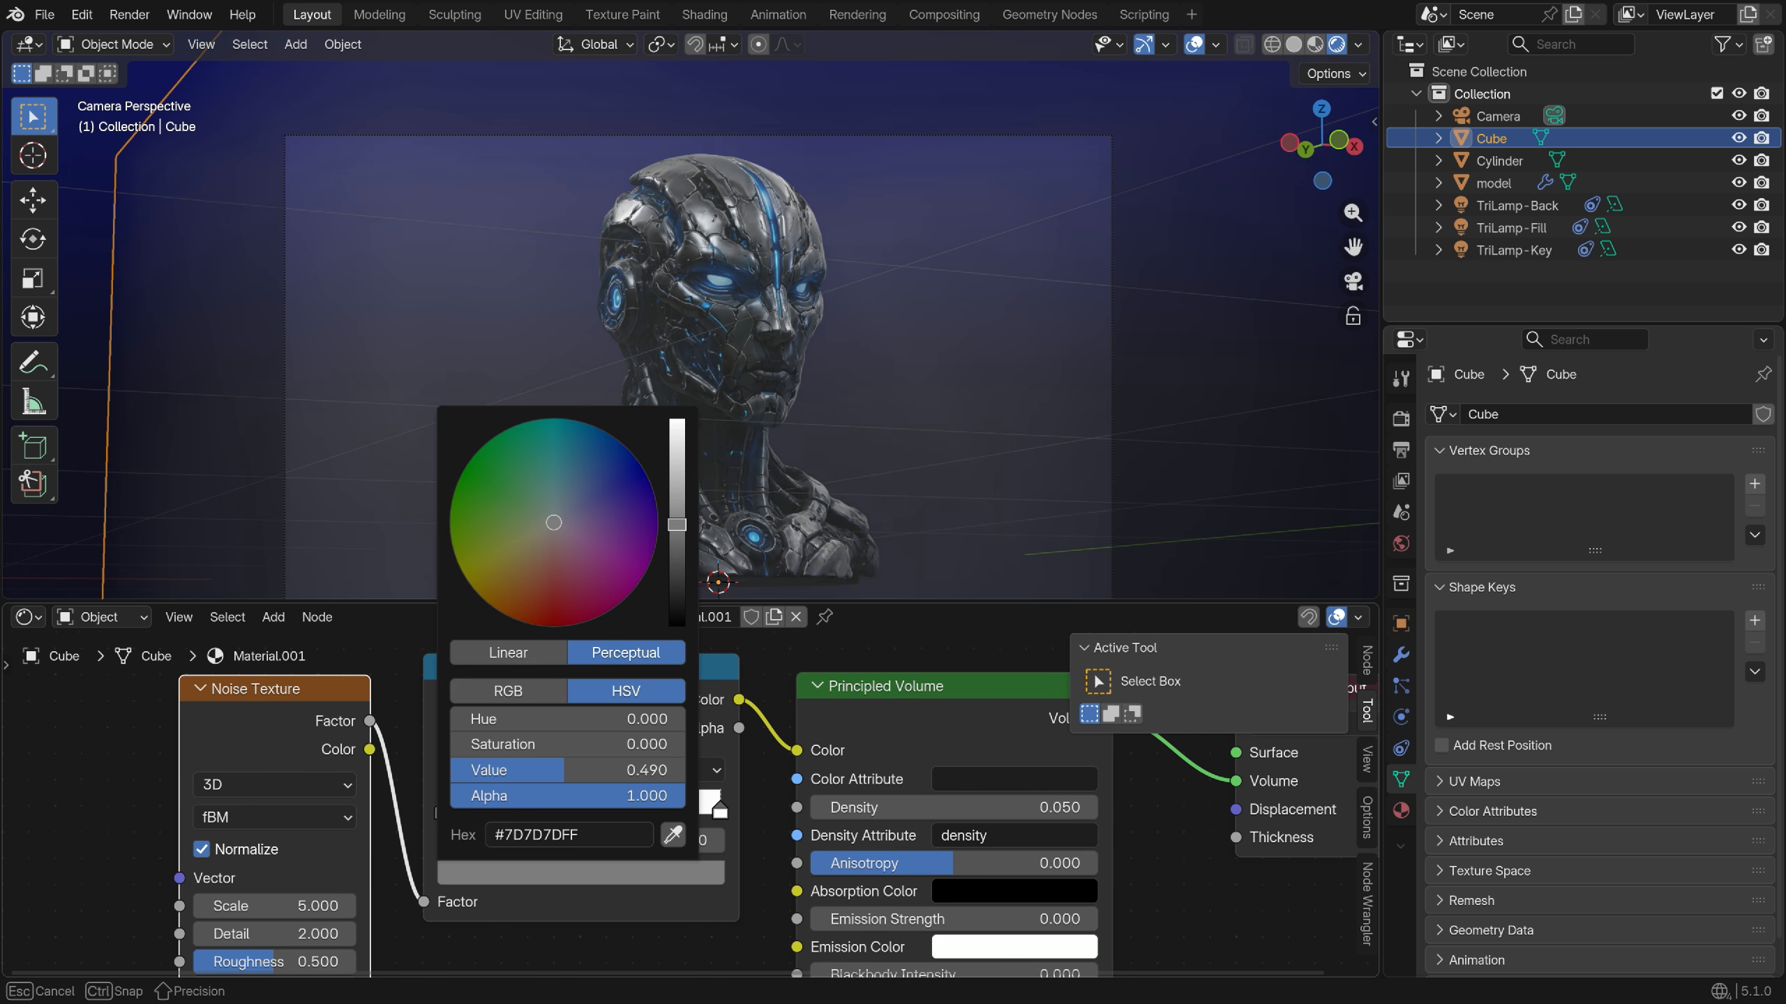
{"action": "left_click", "coordinate": [652, 486]}
{"action": "scroll", "coordinate": [651, 487], "scroll_direction": "down", "scroll_amount": 3}
{"action": "left_click_drag", "start_coordinate": [462, 816], "coordinate": [558, 822]}
{"action": "middle_click_drag", "start_coordinate": [562, 823], "coordinate": [822, 752]}
Raise the noise Scale to 10 and lower its Detail to 0.7
{"action": "mouse_move", "coordinate": [538, 830]}
{"action": "left_mouse_down"}
{"action": "mouse_move", "coordinate": [571, 830]}
{"action": "mouse_move", "coordinate": [541, 860]}
{"action": "left_mouse_up"}
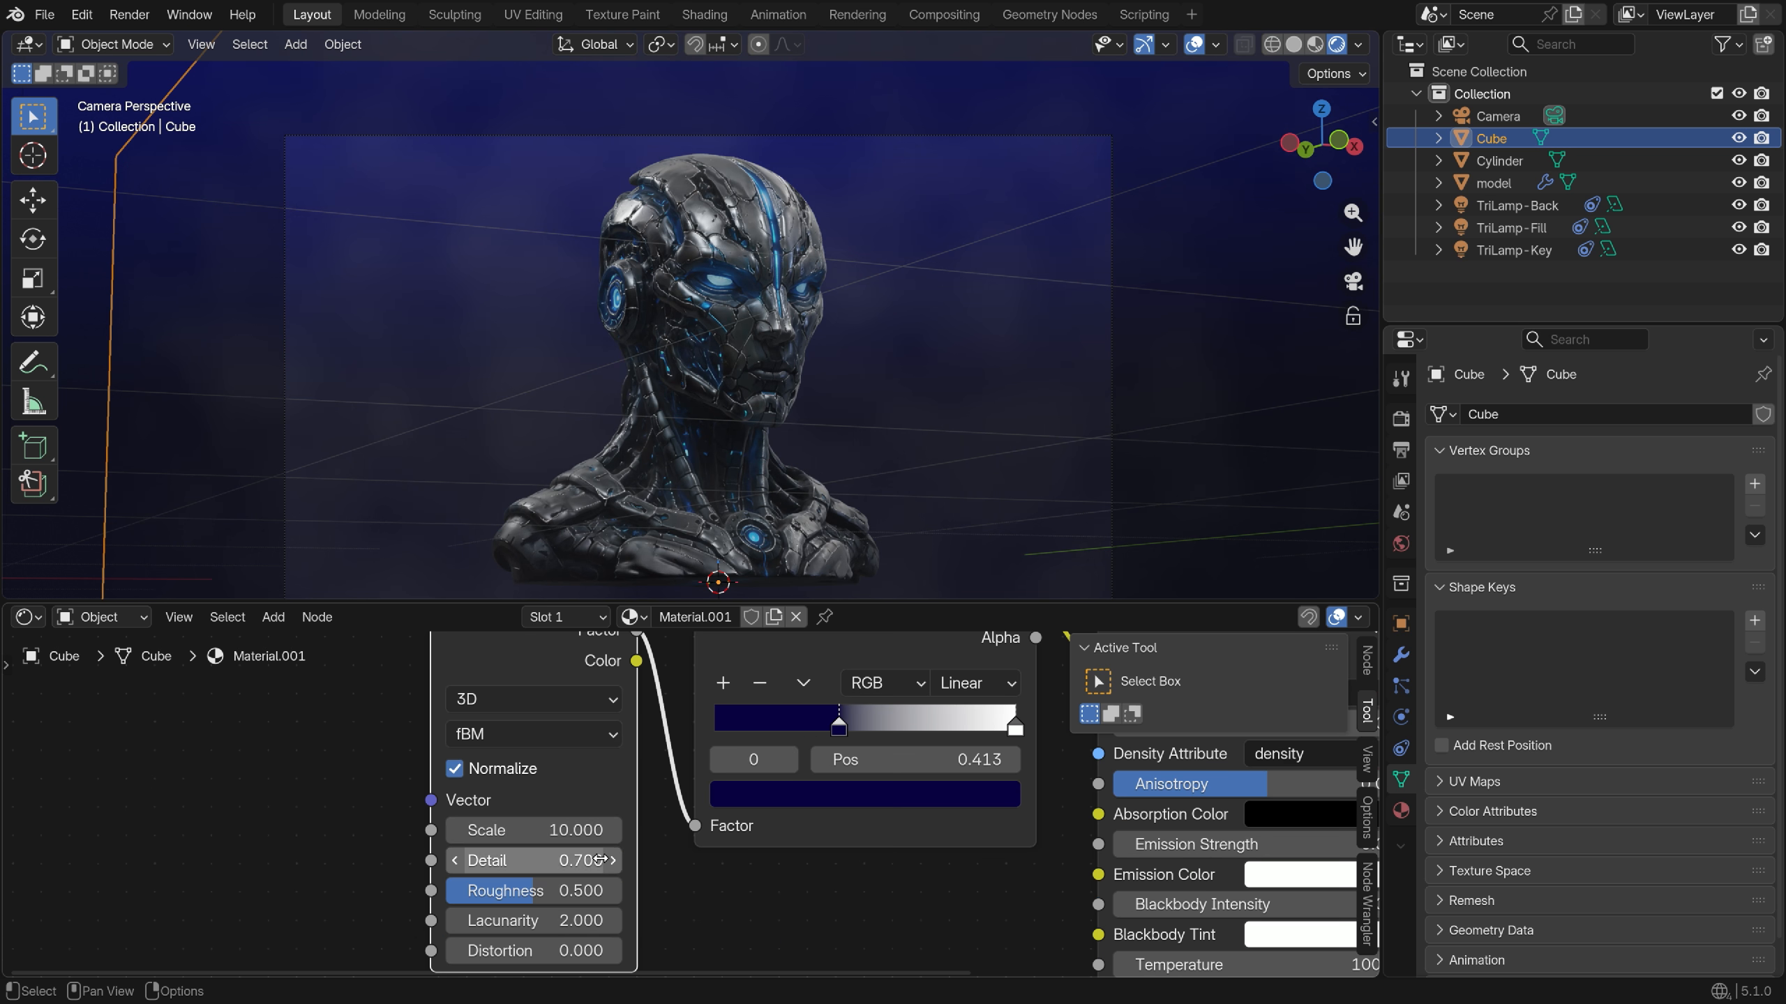
{"action": "scroll", "coordinate": [563, 891], "scroll_direction": "down", "scroll_amount": 1}
{"action": "mouse_move", "coordinate": [556, 920]}
{"action": "left_mouse_down"}
{"action": "mouse_move", "coordinate": [584, 920]}
{"action": "mouse_move", "coordinate": [562, 950]}
{"action": "left_mouse_up"}
{"action": "scroll", "coordinate": [703, 809], "scroll_direction": "up", "scroll_amount": 2}
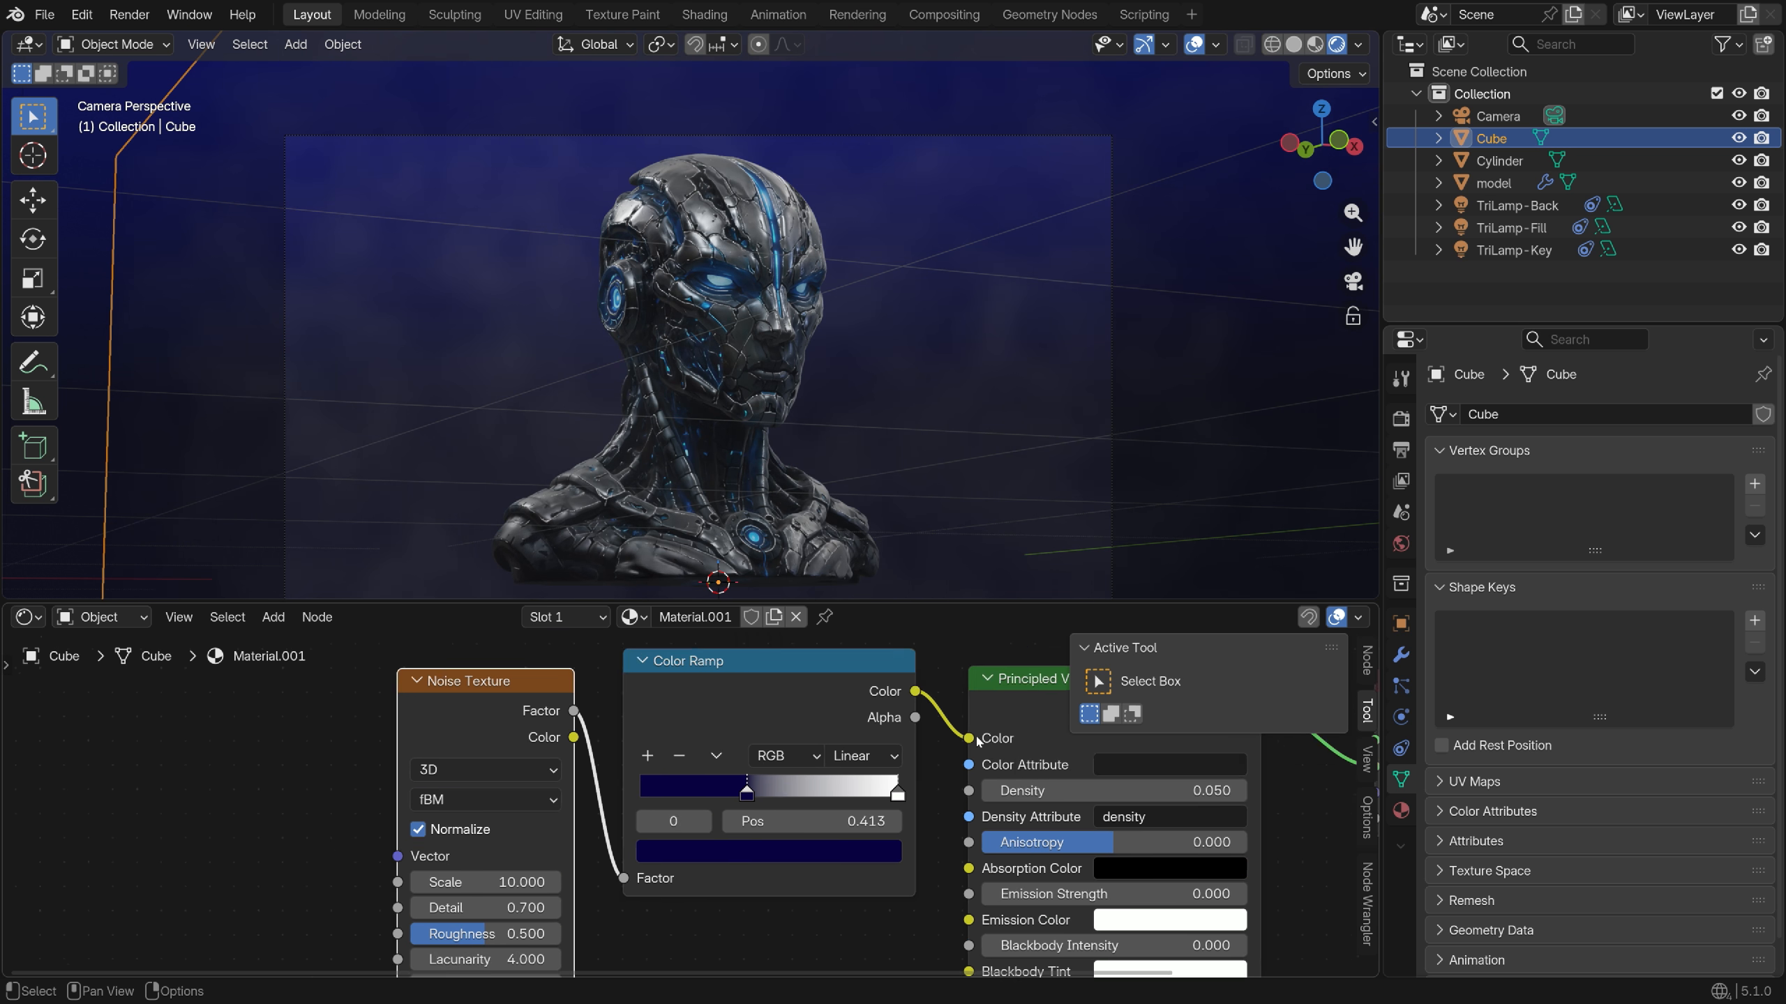
Reposition the ramp stops, placing the right stop at 0.809
{"action": "left_click_drag", "start_coordinate": [877, 809], "coordinate": [826, 809]}
{"action": "left_click_drag", "start_coordinate": [686, 809], "coordinate": [816, 811]}
{"action": "left_click", "coordinate": [828, 810]}
{"action": "scroll", "coordinate": [773, 809], "scroll_direction": "down", "scroll_amount": 2}
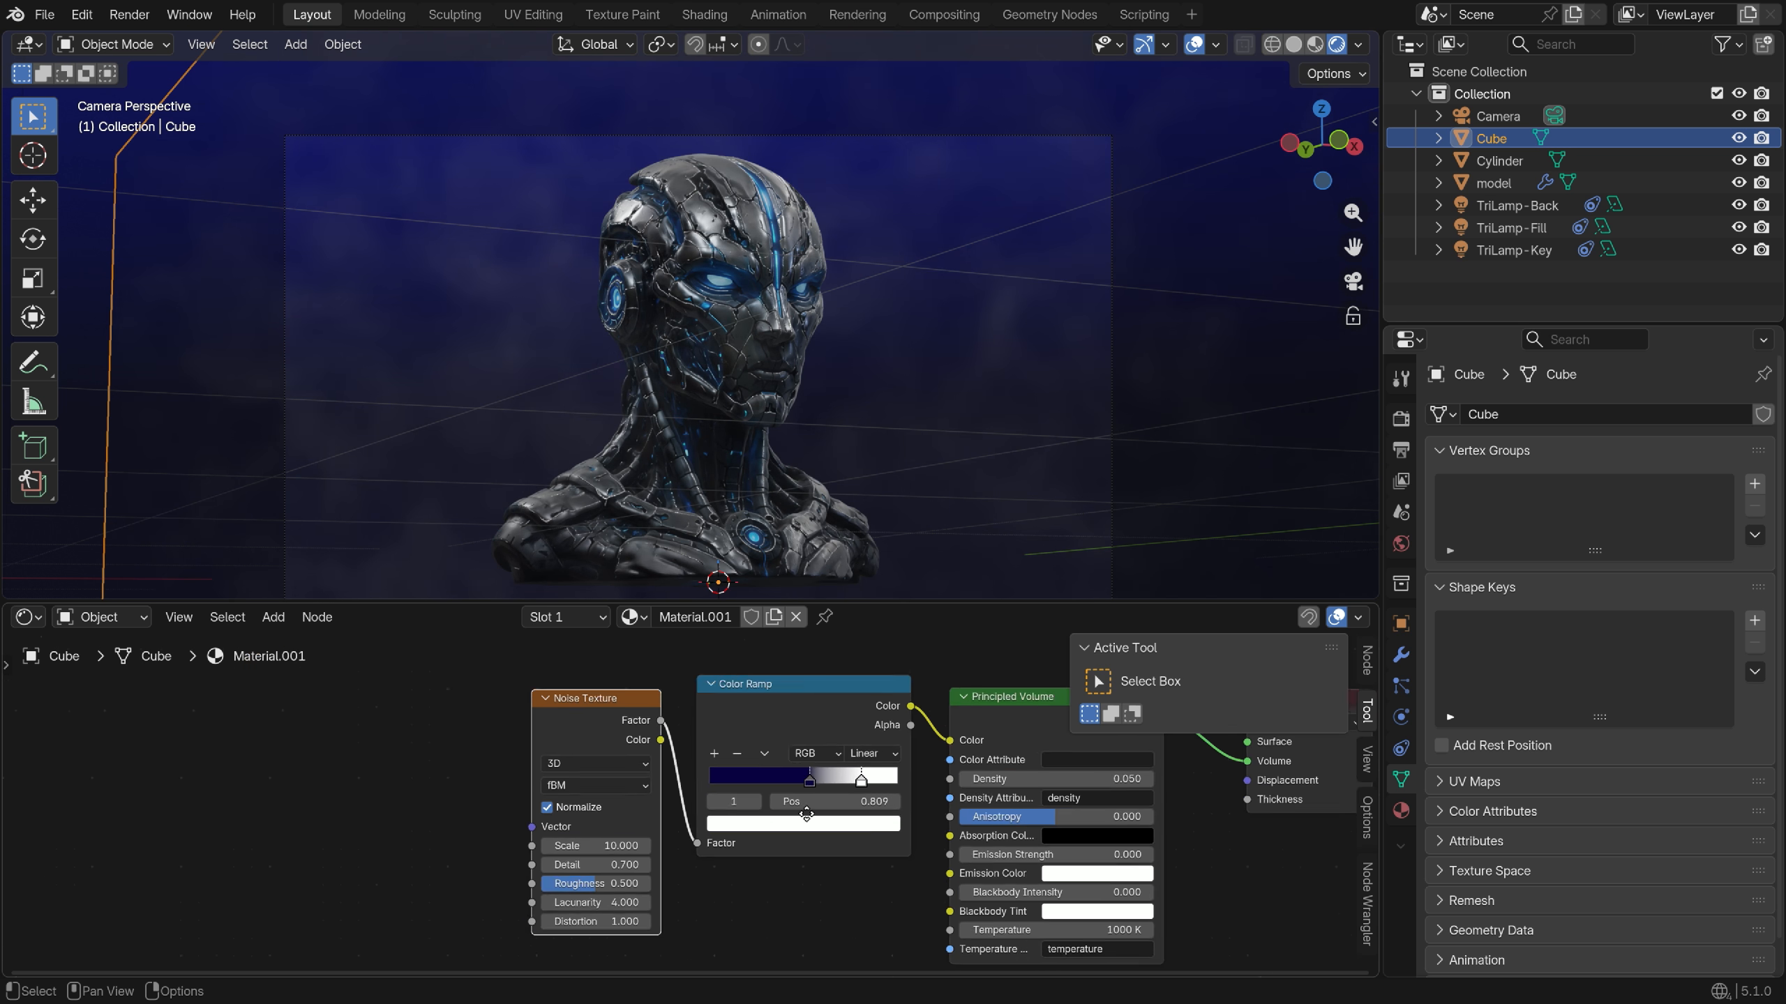
{"action": "left_click", "coordinate": [618, 685]}
Add texture coordinates and mapping to the noise and offset its Location to -1.7 m
{"action": "key", "text": "ctrl+t"}
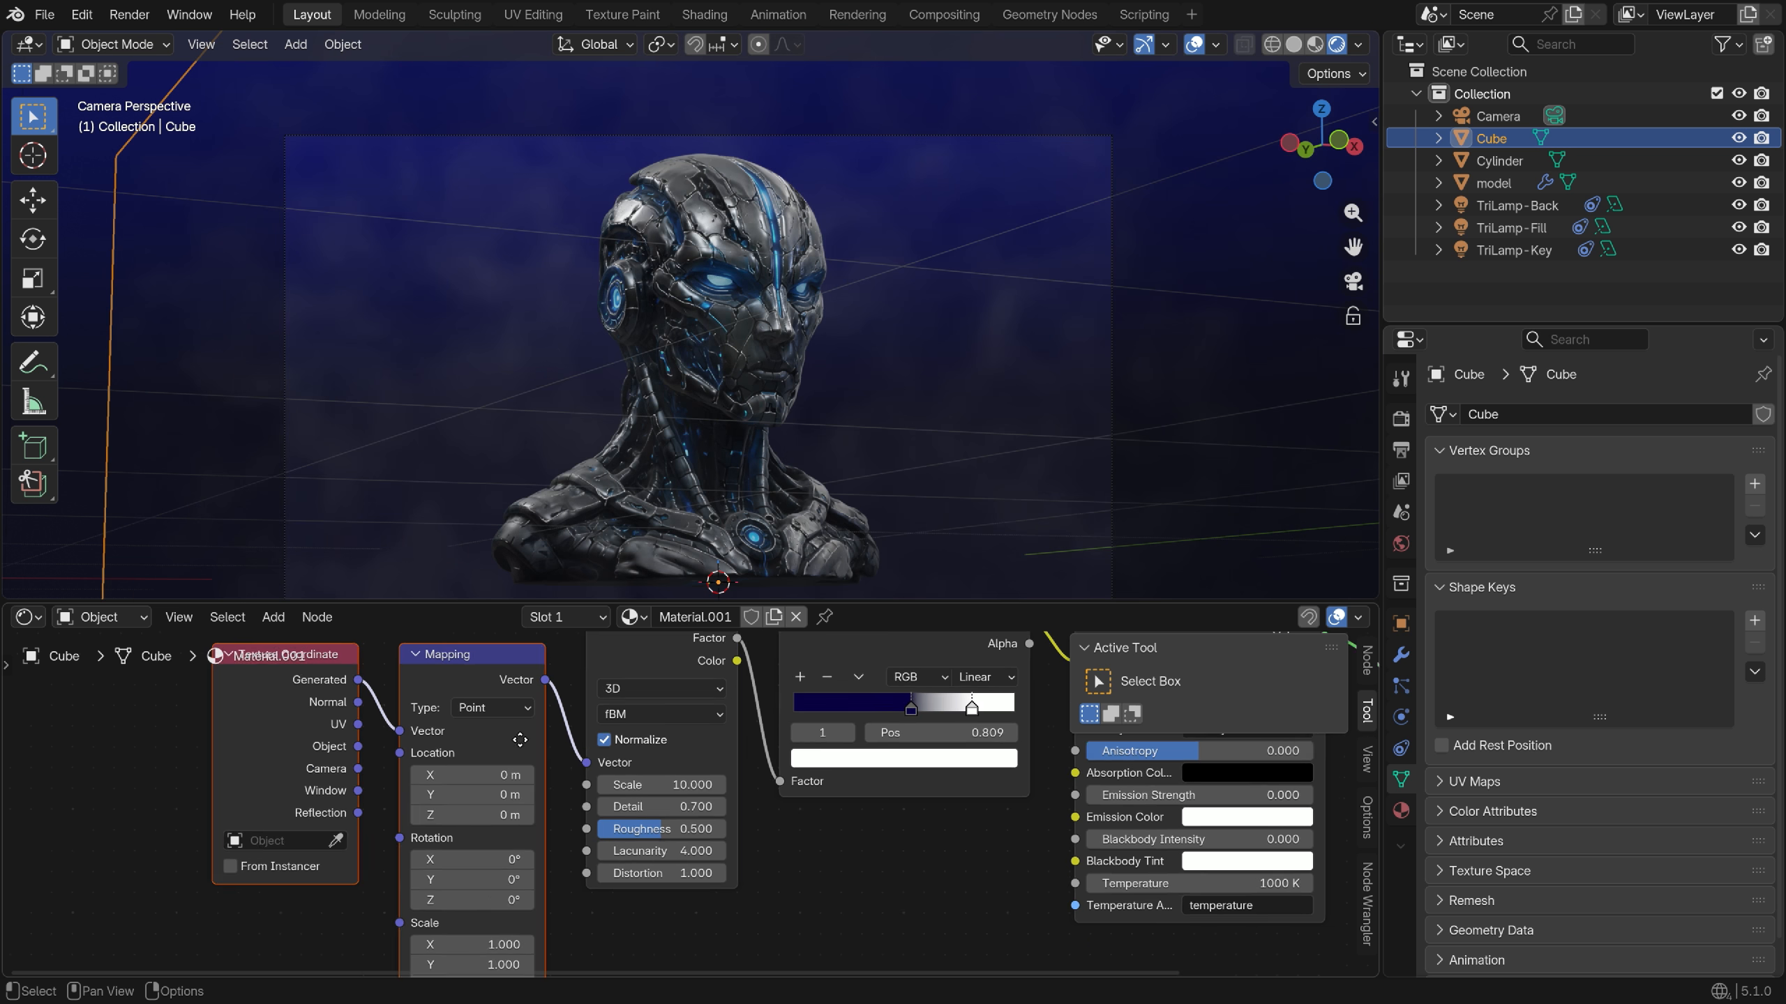
{"action": "scroll", "coordinate": [1083, 876], "scroll_direction": "up", "scroll_amount": 2}
{"action": "middle_click_drag", "start_coordinate": [899, 762], "coordinate": [1138, 733]}
{"action": "left_click_drag", "start_coordinate": [405, 779], "coordinate": [419, 830]}
Render a test frame of the glowing head, then create a new compositor node tree
{"action": "left_click", "coordinate": [752, 473]}
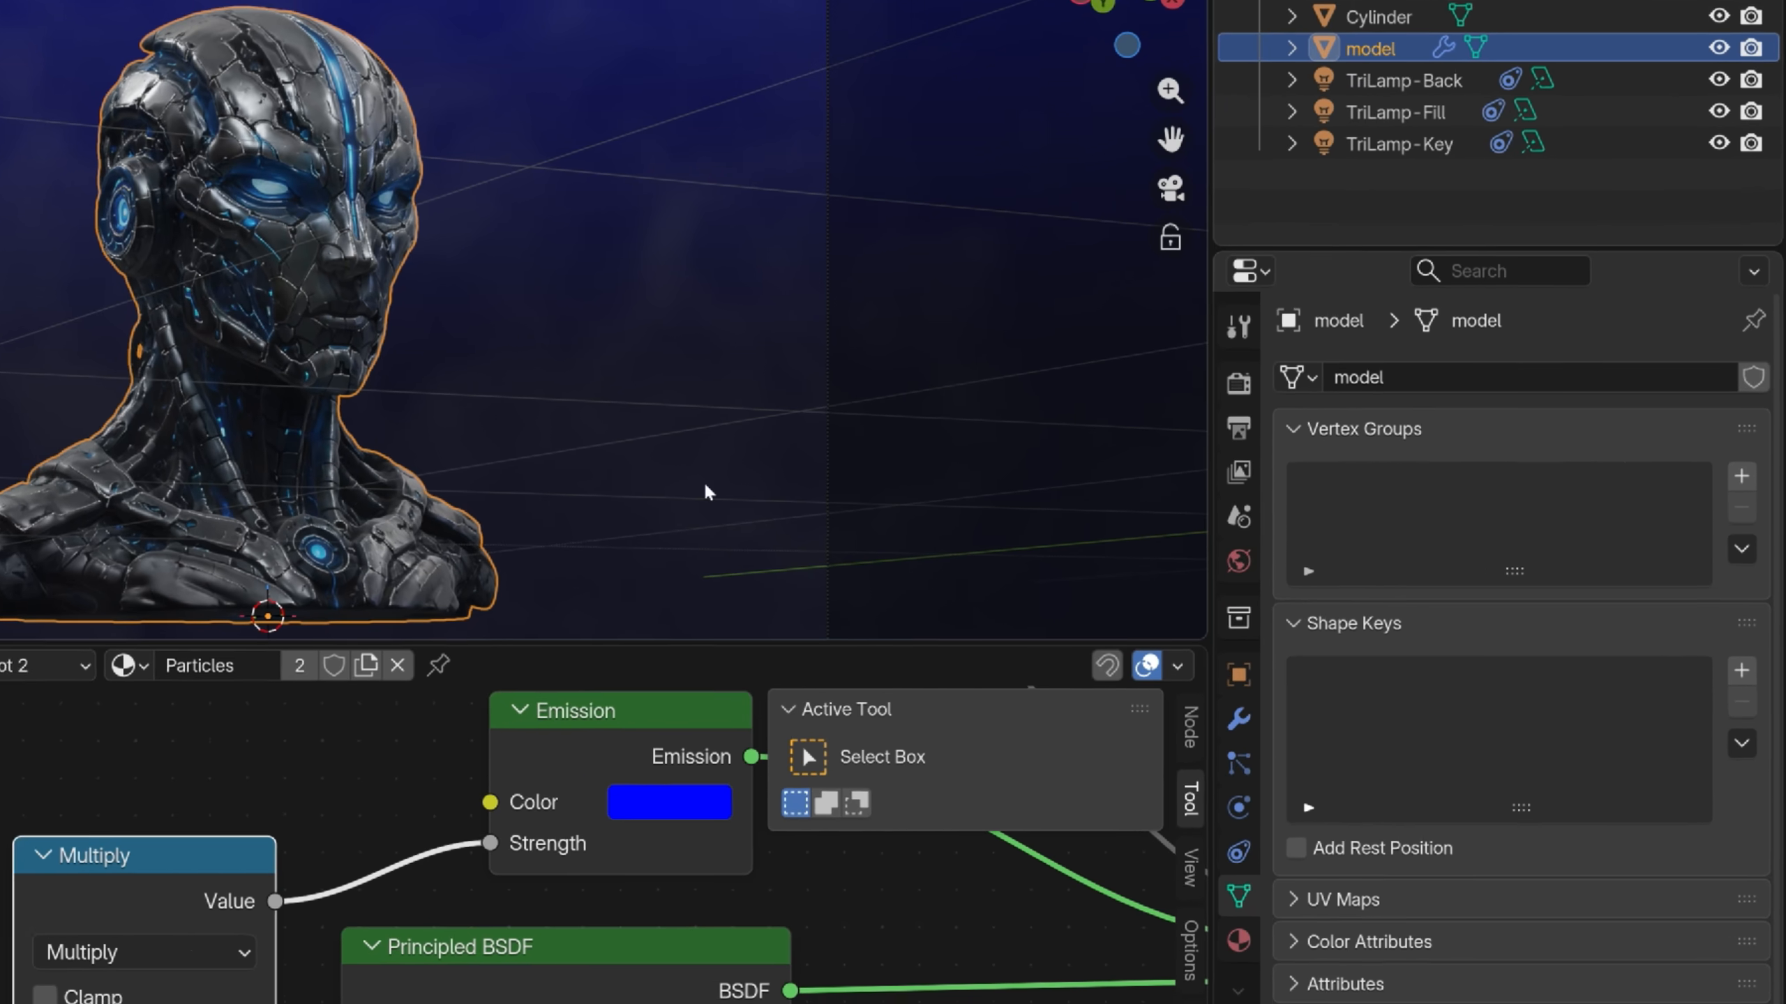
{"action": "left_click", "coordinate": [1400, 654]}
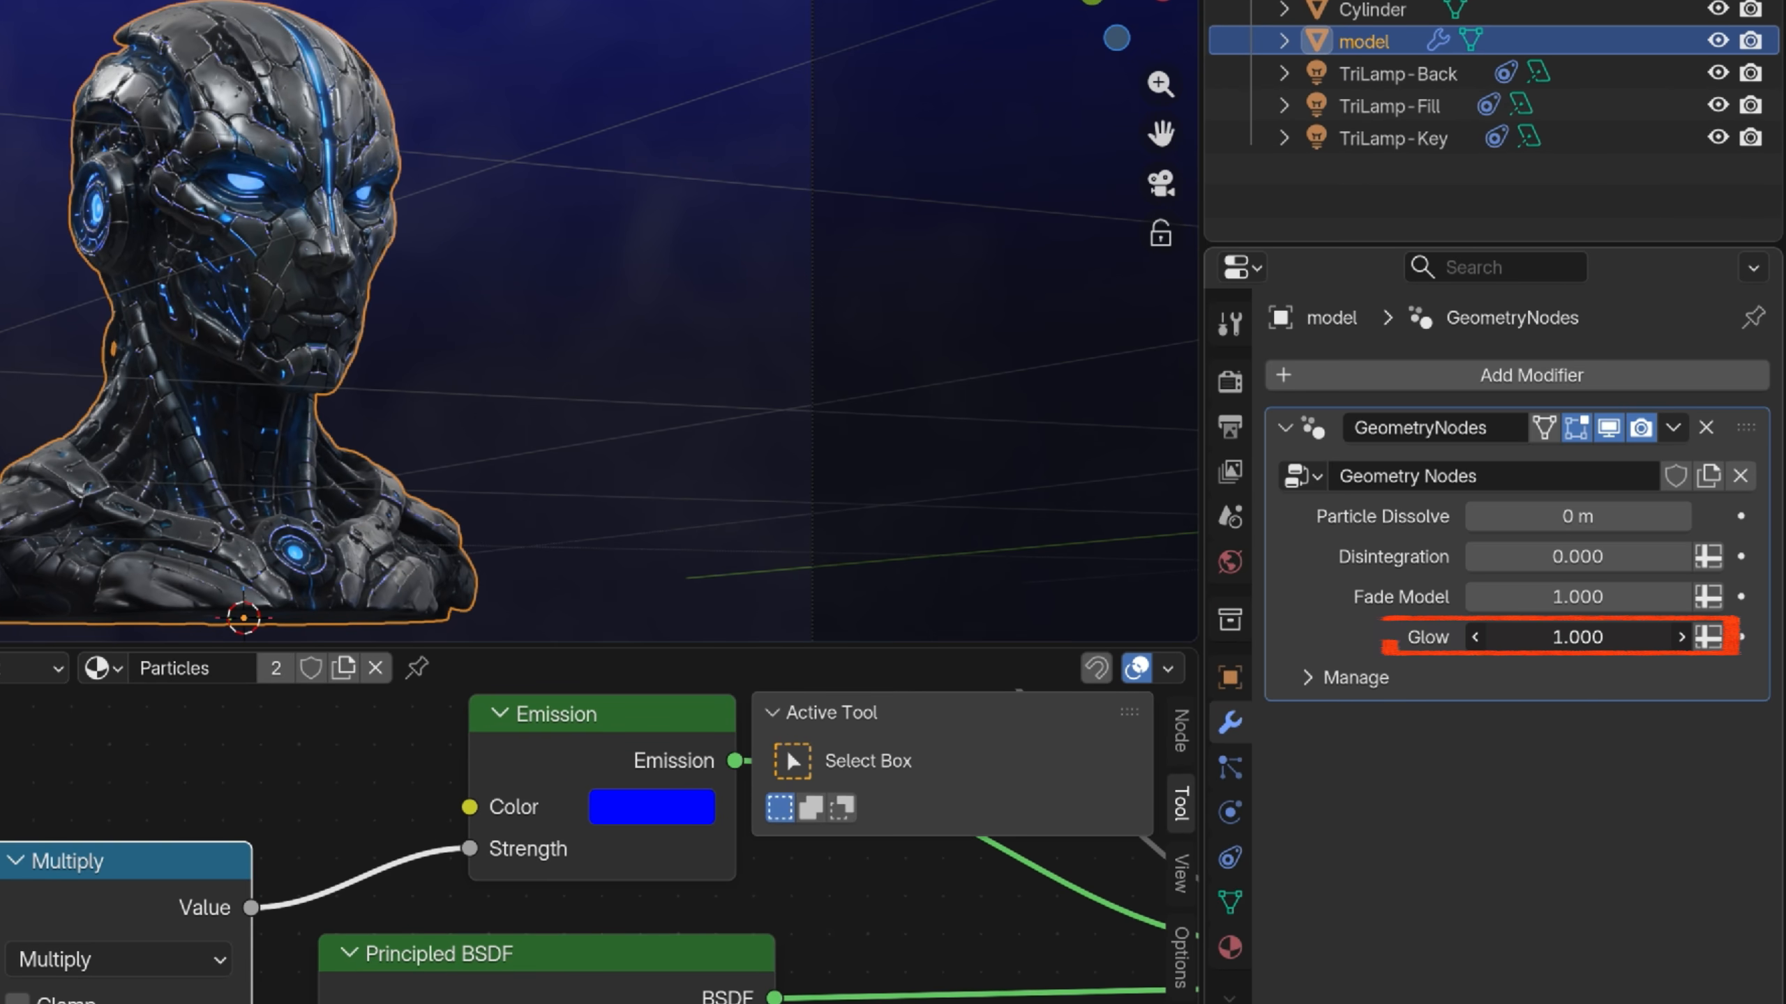
{"action": "key", "text": "F12"}
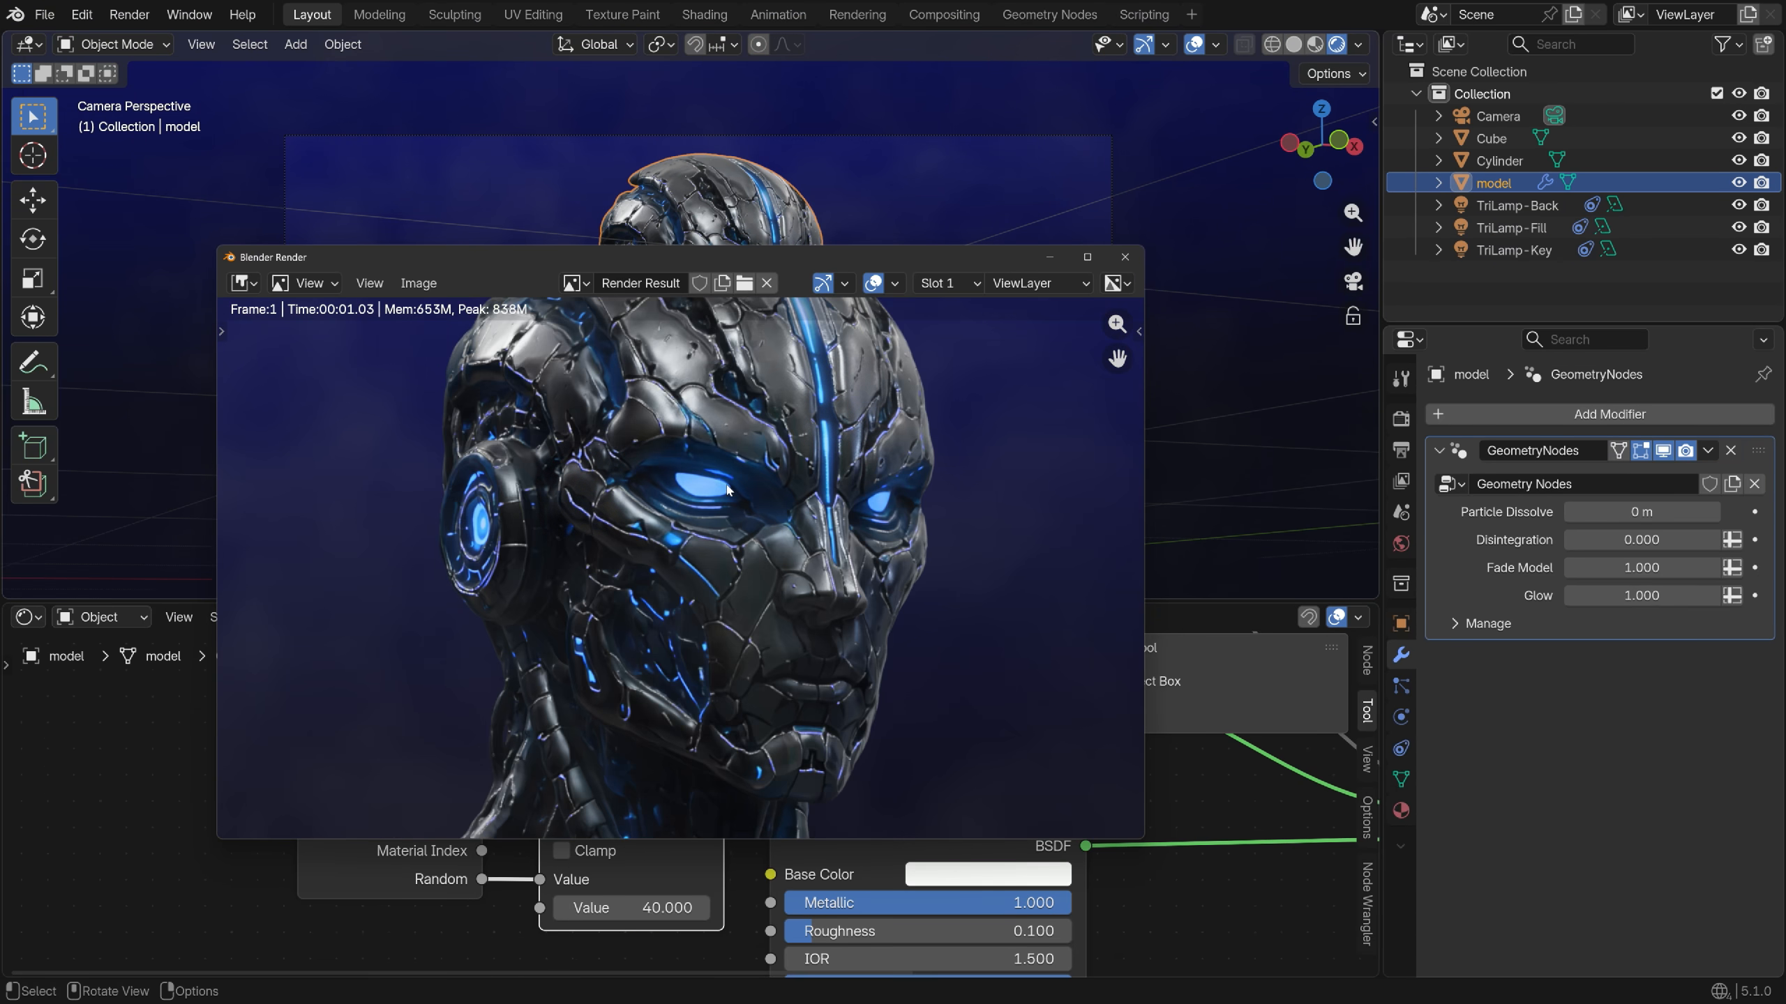
{"action": "left_click", "coordinate": [1124, 258]}
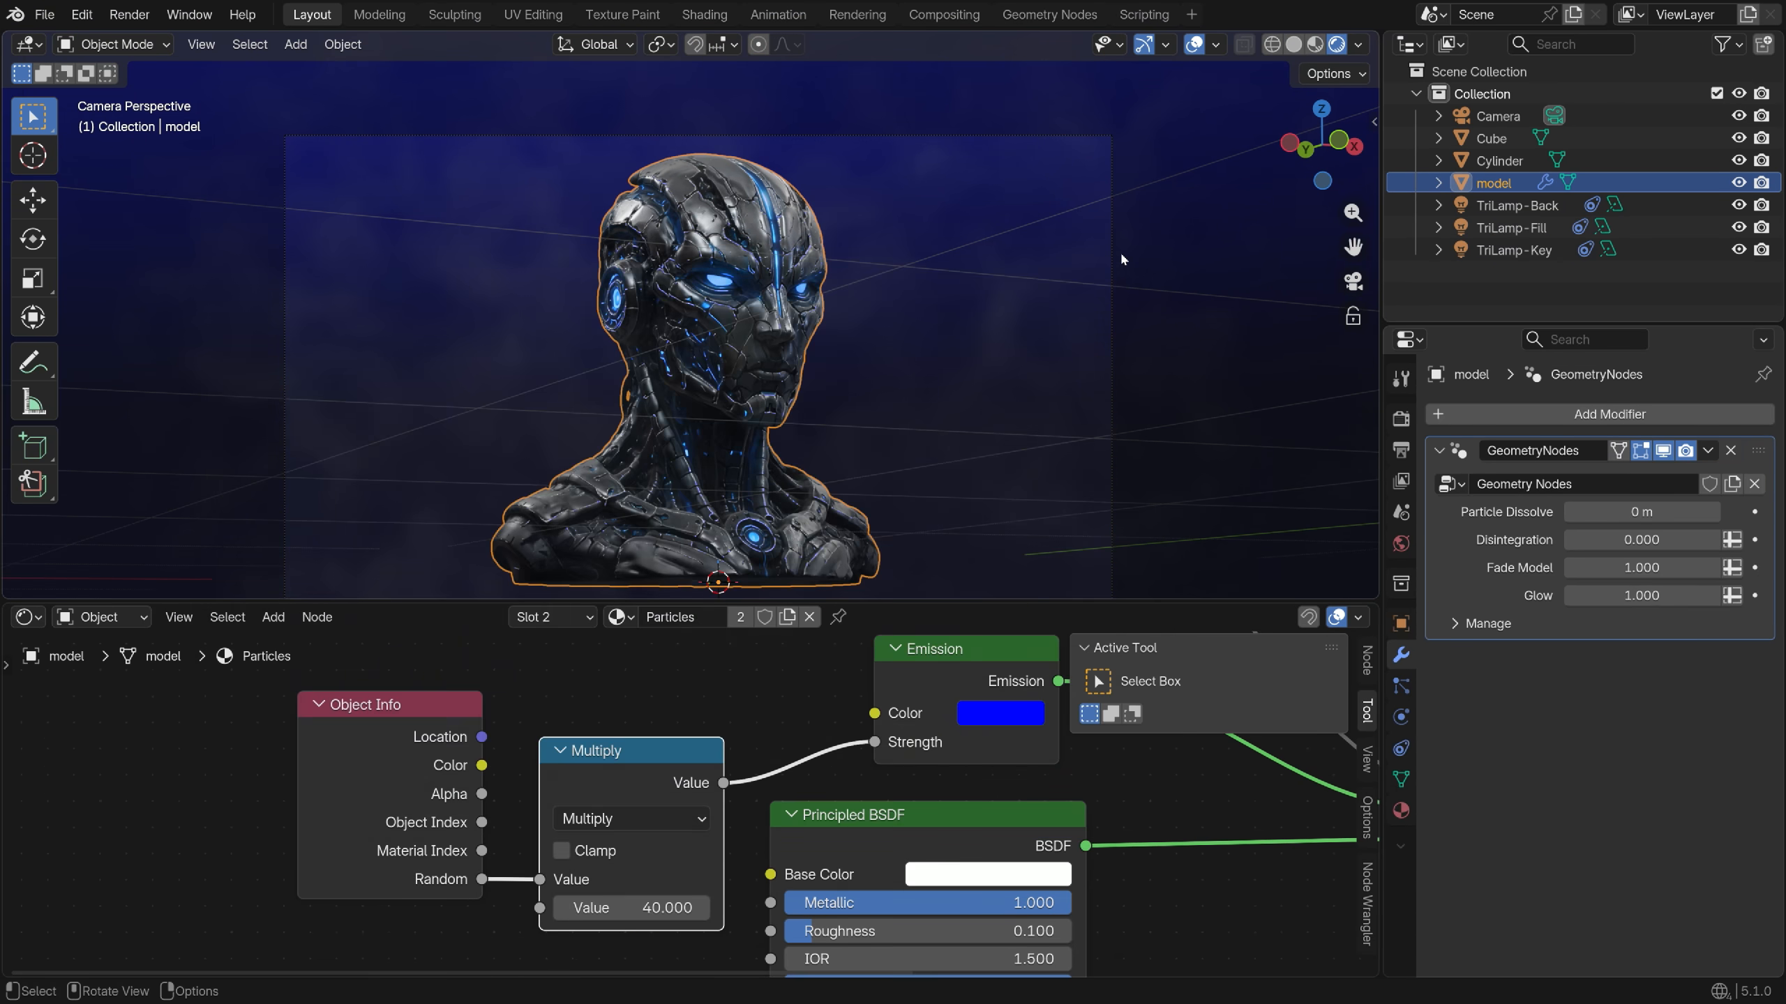
{"action": "left_click", "coordinate": [934, 15]}
{"action": "left_click", "coordinate": [738, 45]}
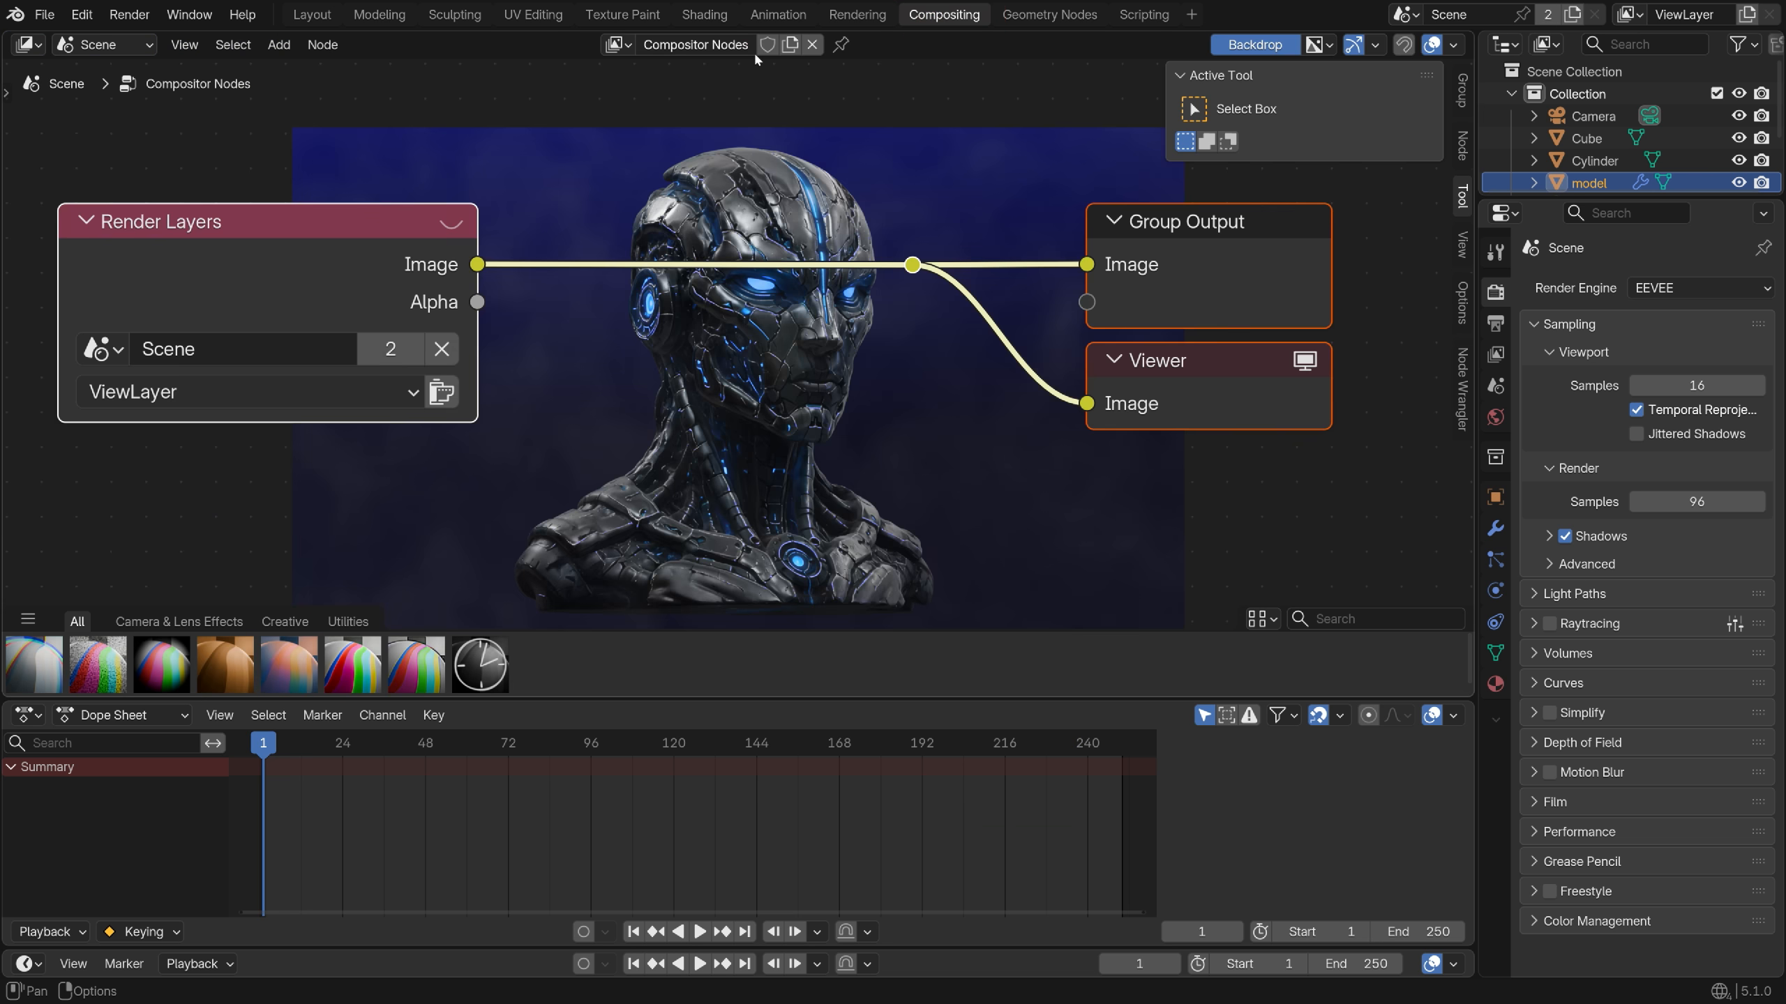
Insert a Glare node into the link from Render Layers
{"action": "key", "text": "shift+a"}
{"action": "left_click", "coordinate": [523, 210]}
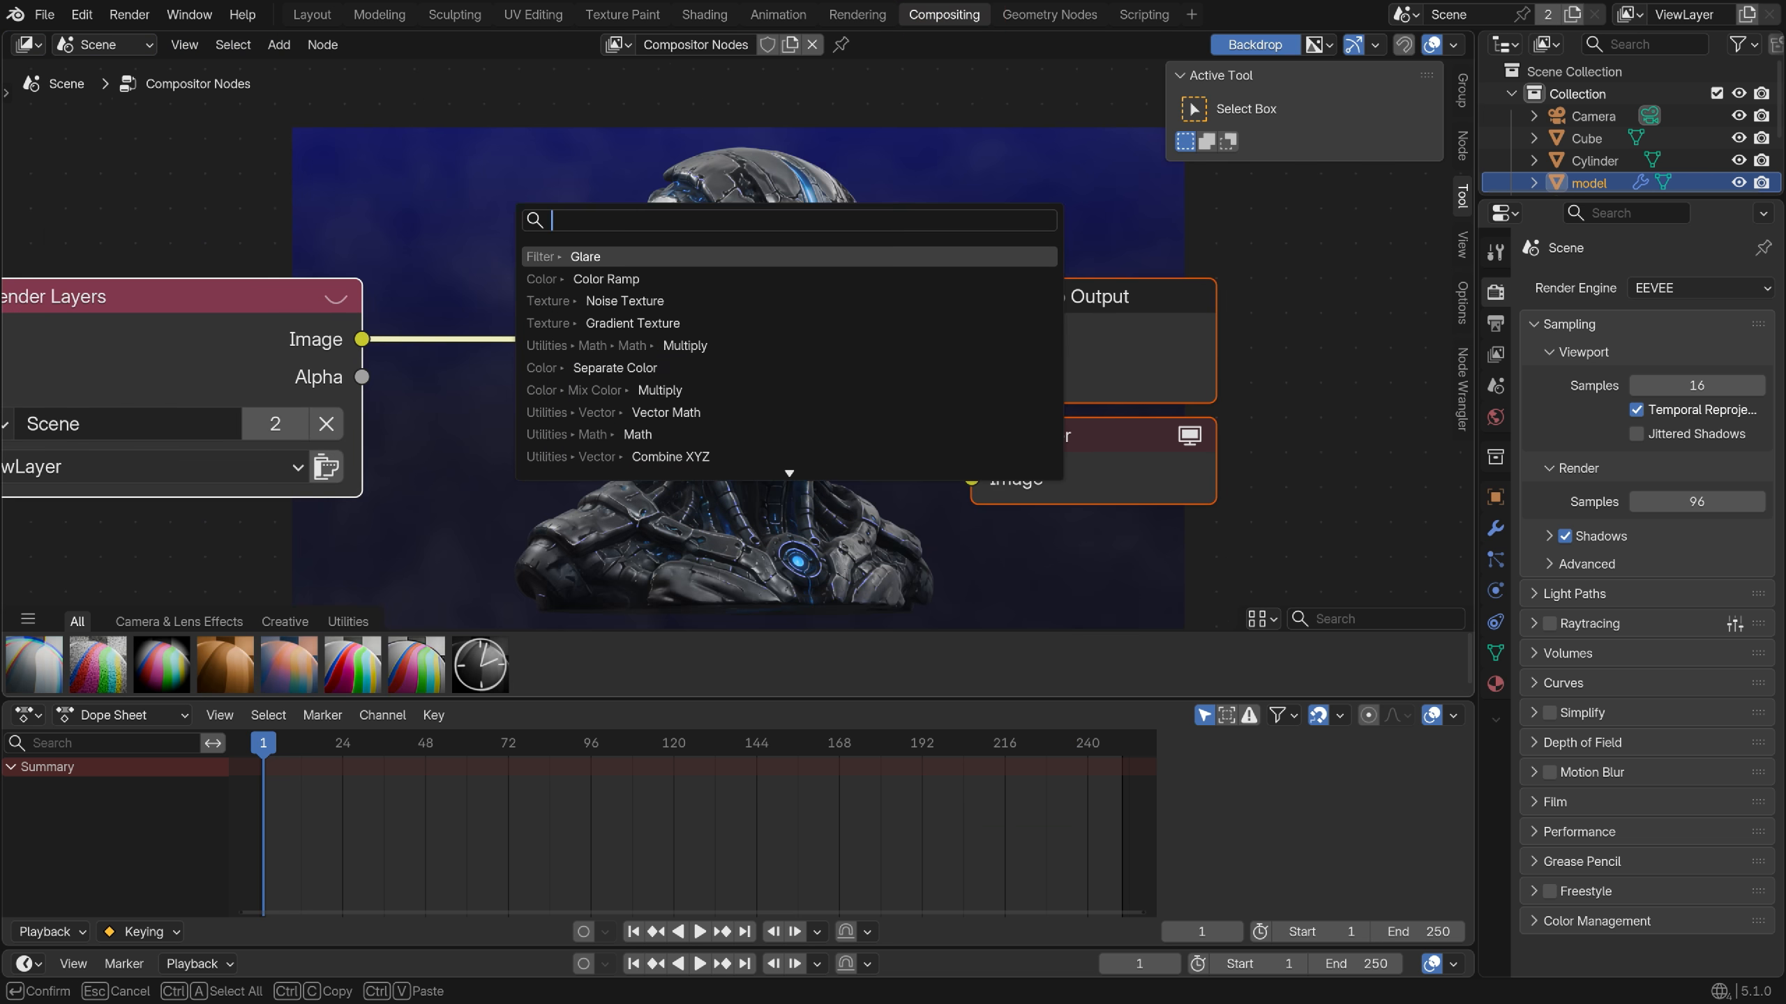
{"action": "type", "text": "gla"}
{"action": "left_click_drag", "start_coordinate": [521, 208], "coordinate": [430, 166]}
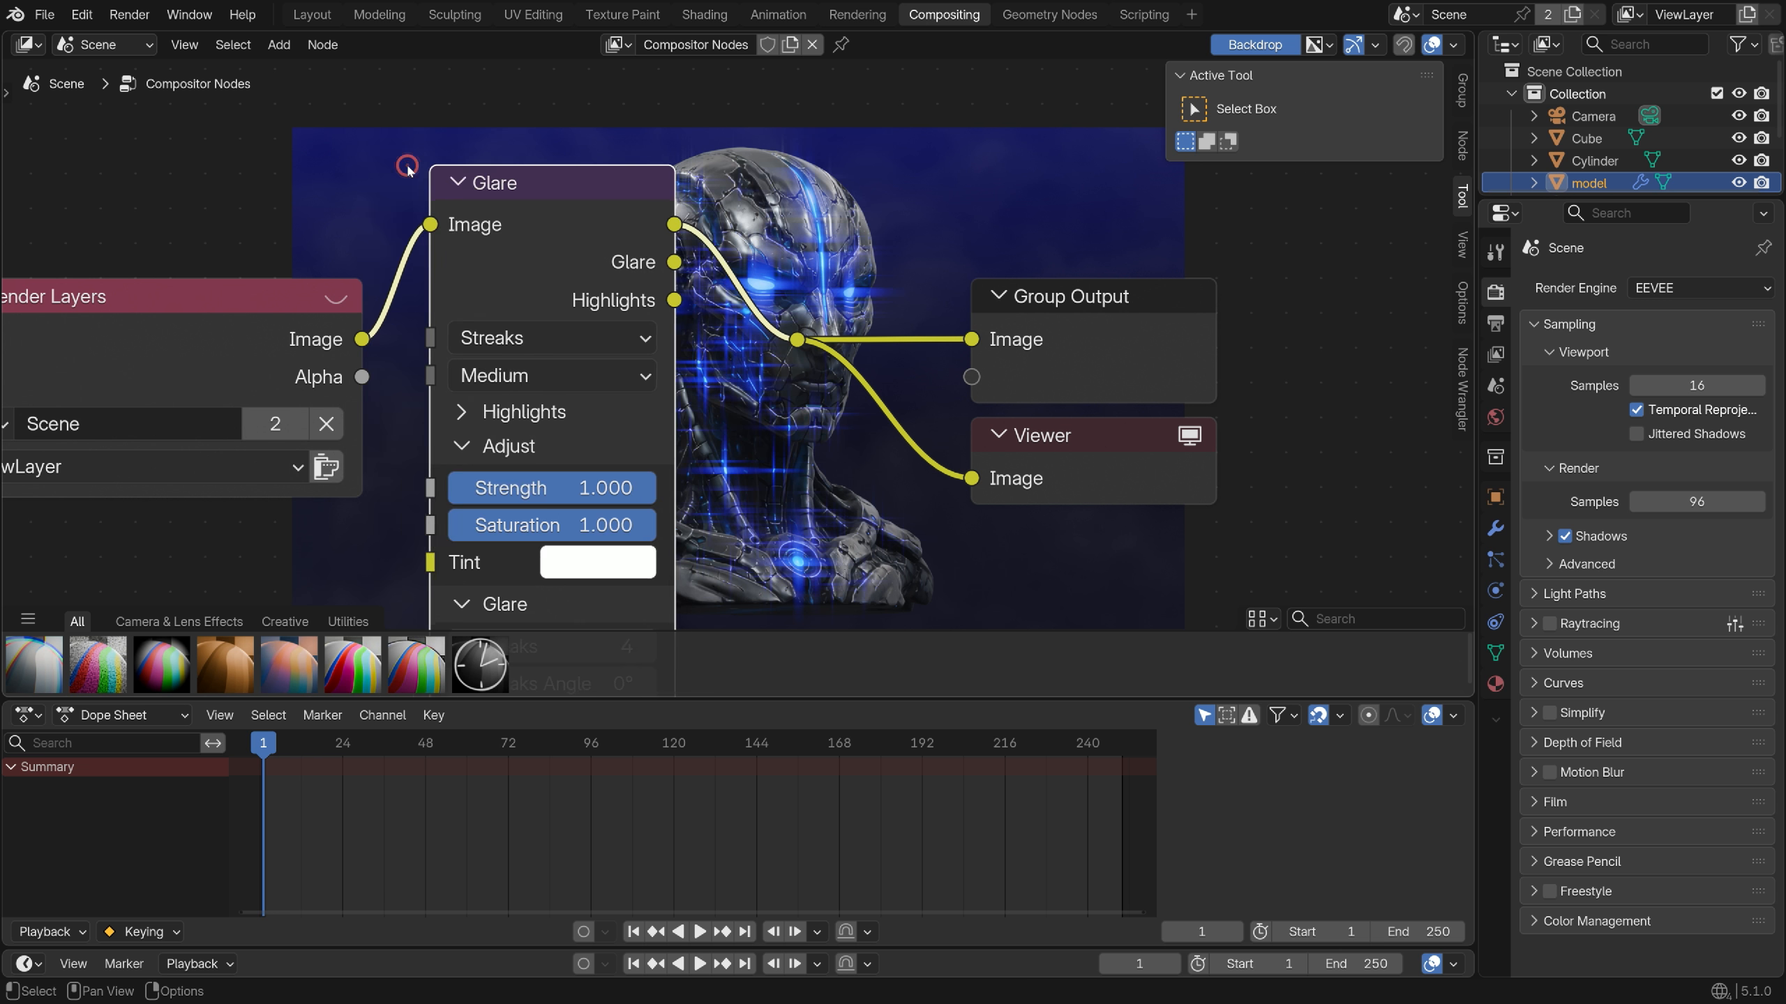
Set the glare type to Bloom with High quality
{"action": "left_click", "coordinate": [520, 338]}
{"action": "left_click", "coordinate": [536, 416]}
{"action": "left_click", "coordinate": [506, 375]}
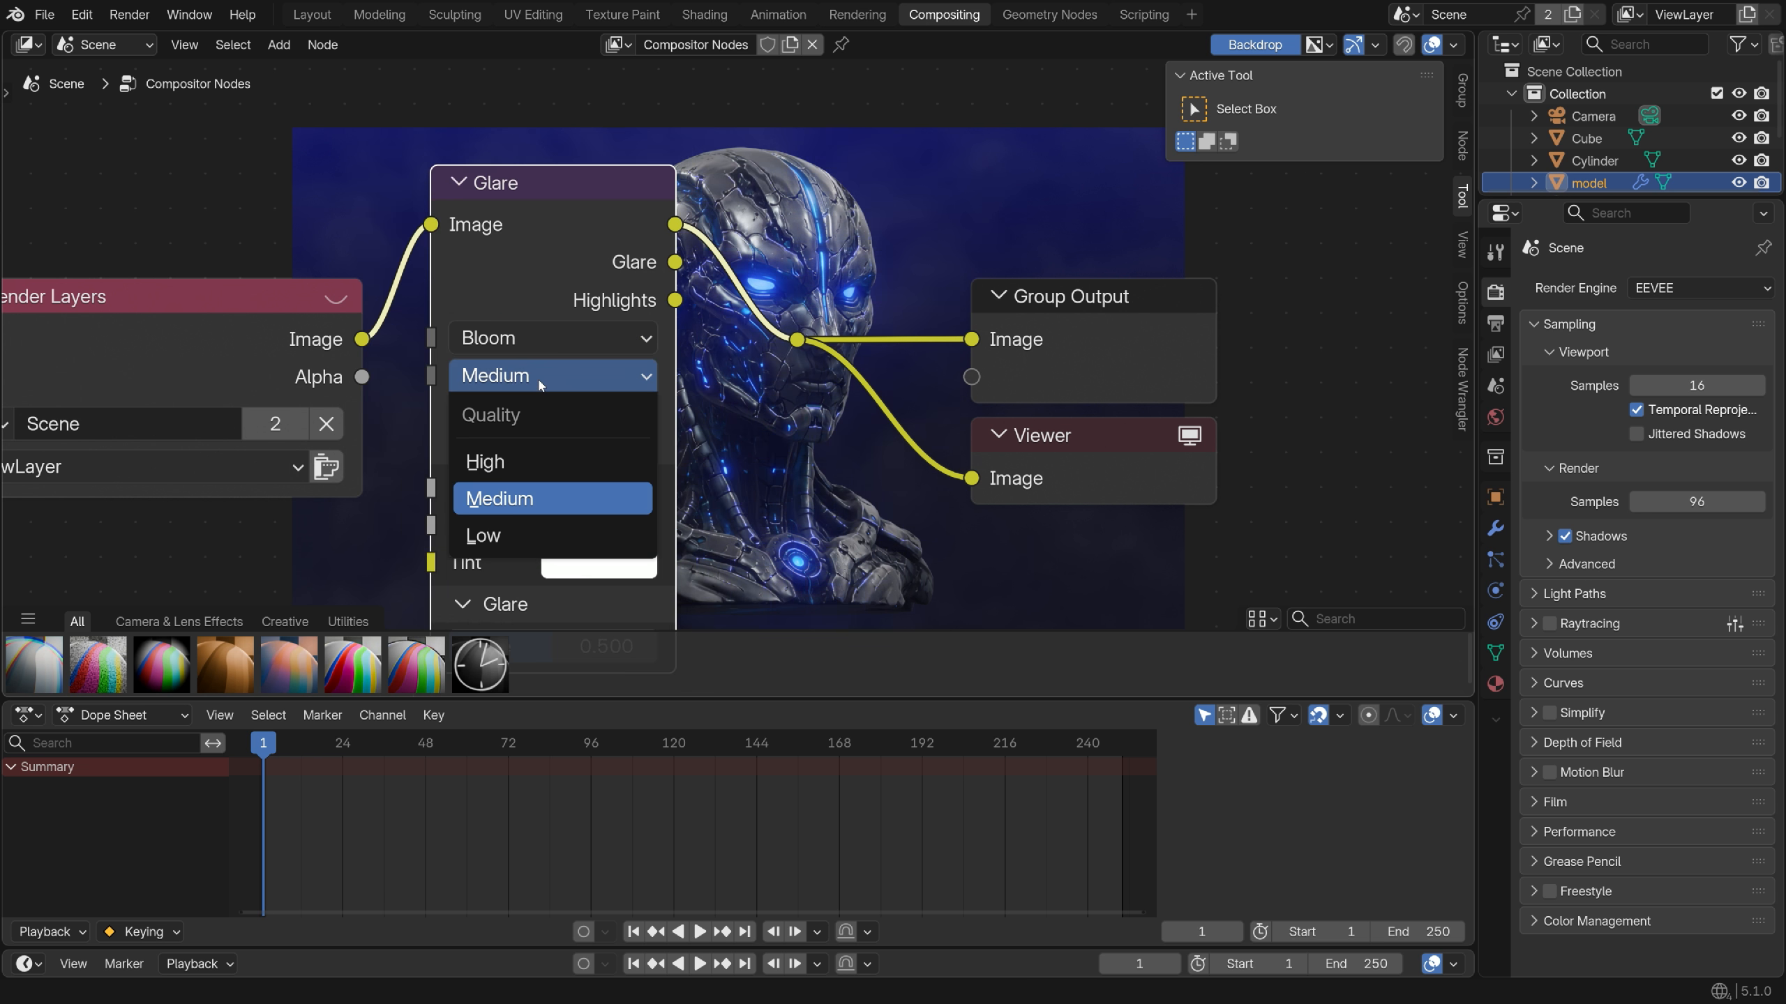
{"action": "left_click", "coordinate": [492, 463]}
{"action": "middle_click_drag", "start_coordinate": [543, 486], "coordinate": [517, 403]}
Give the glare Strength 2, Size 0.1 and Saturation 2
{"action": "left_click", "coordinate": [515, 403]}
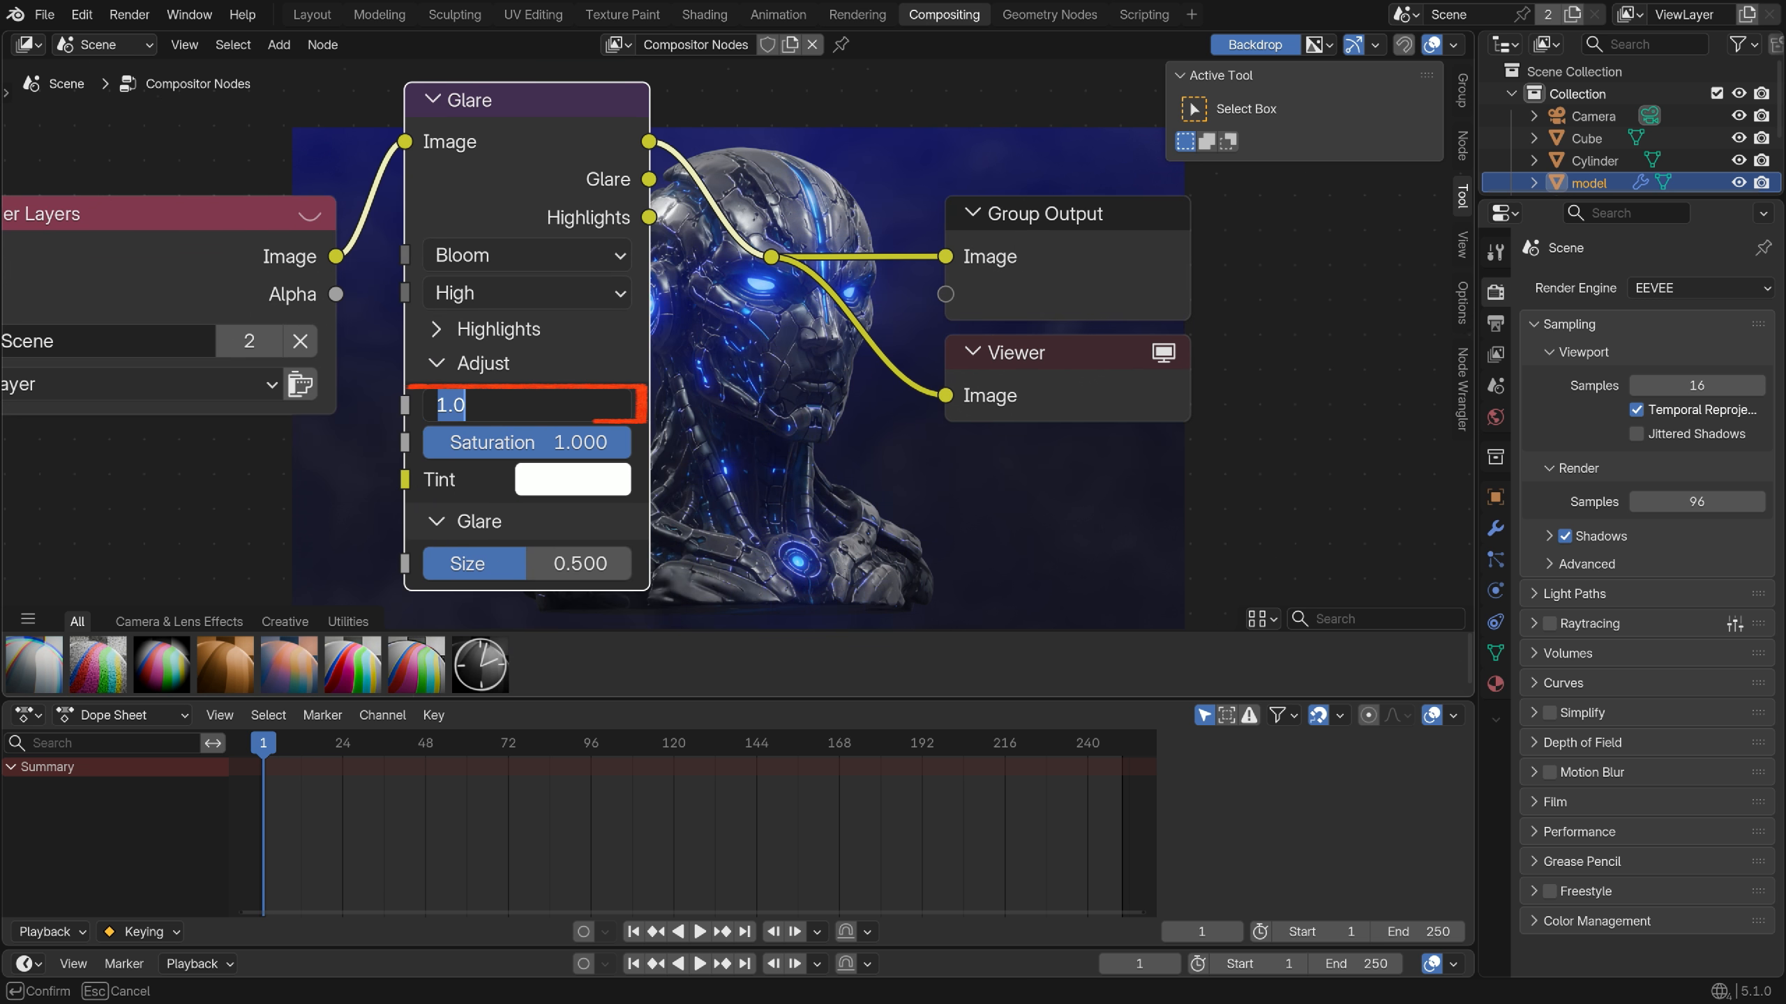
{"action": "type", "text": "2"}
{"action": "key", "text": "Return"}
{"action": "left_click", "coordinate": [527, 564]}
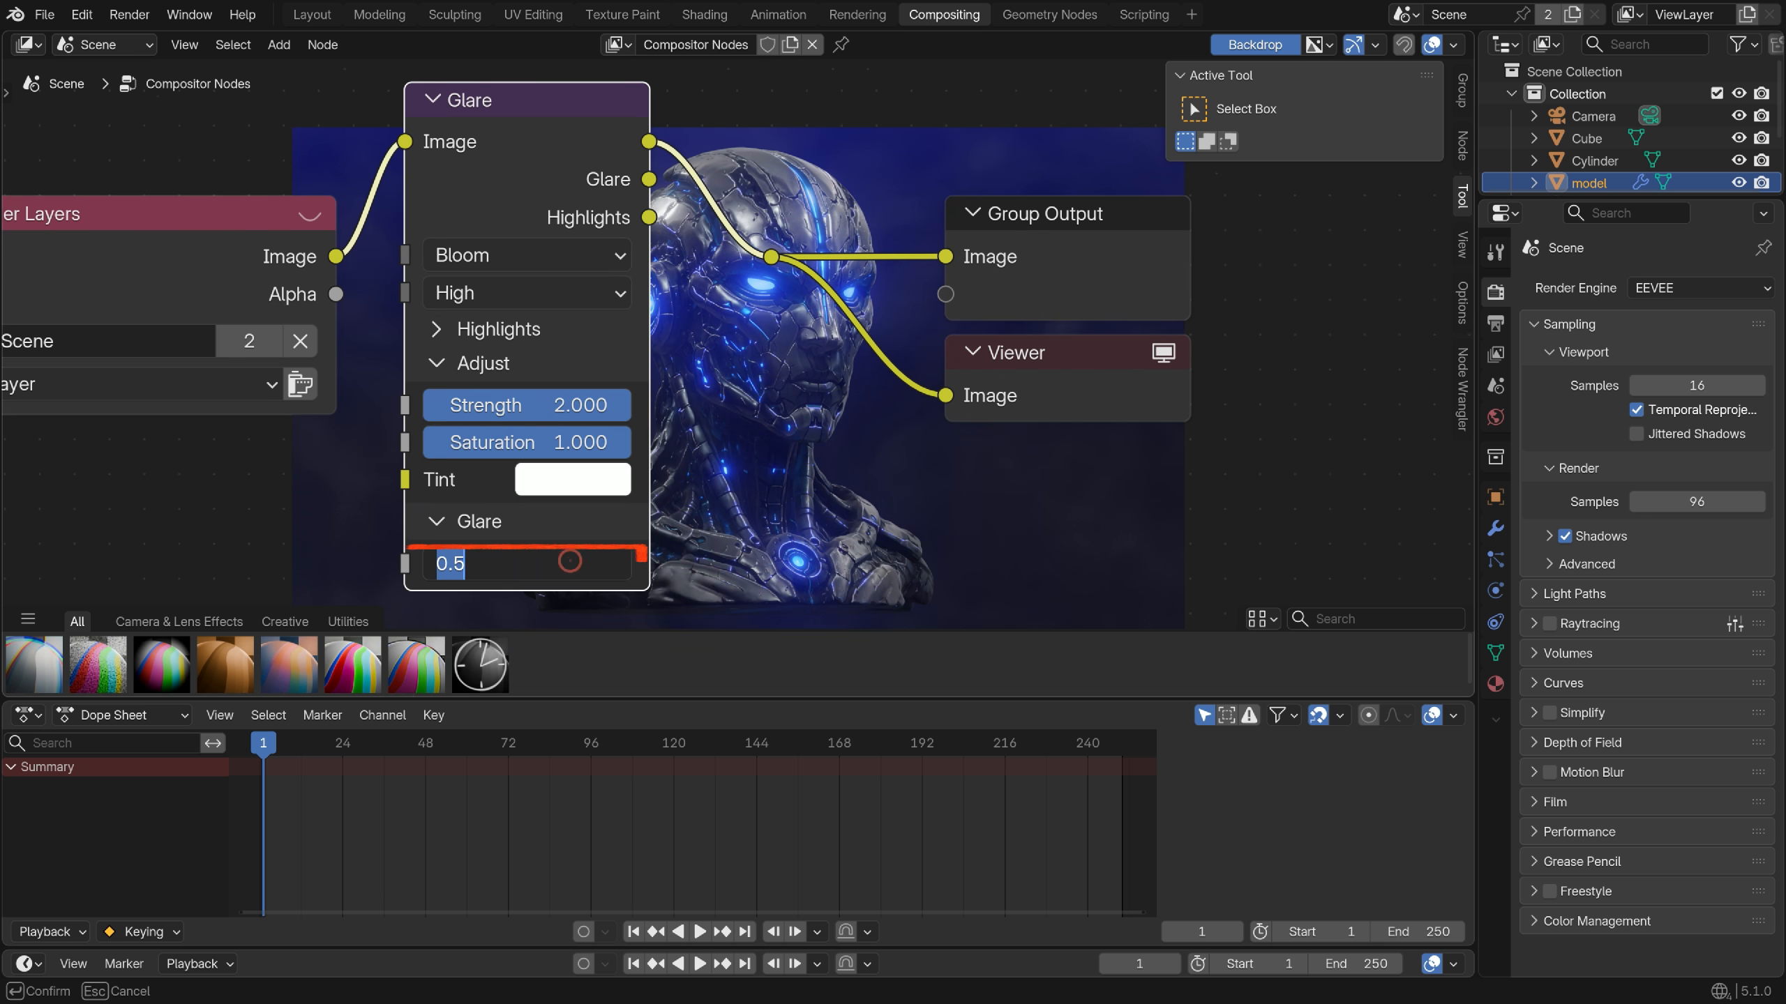
{"action": "type", "text": "0.1"}
{"action": "key", "text": "Return"}
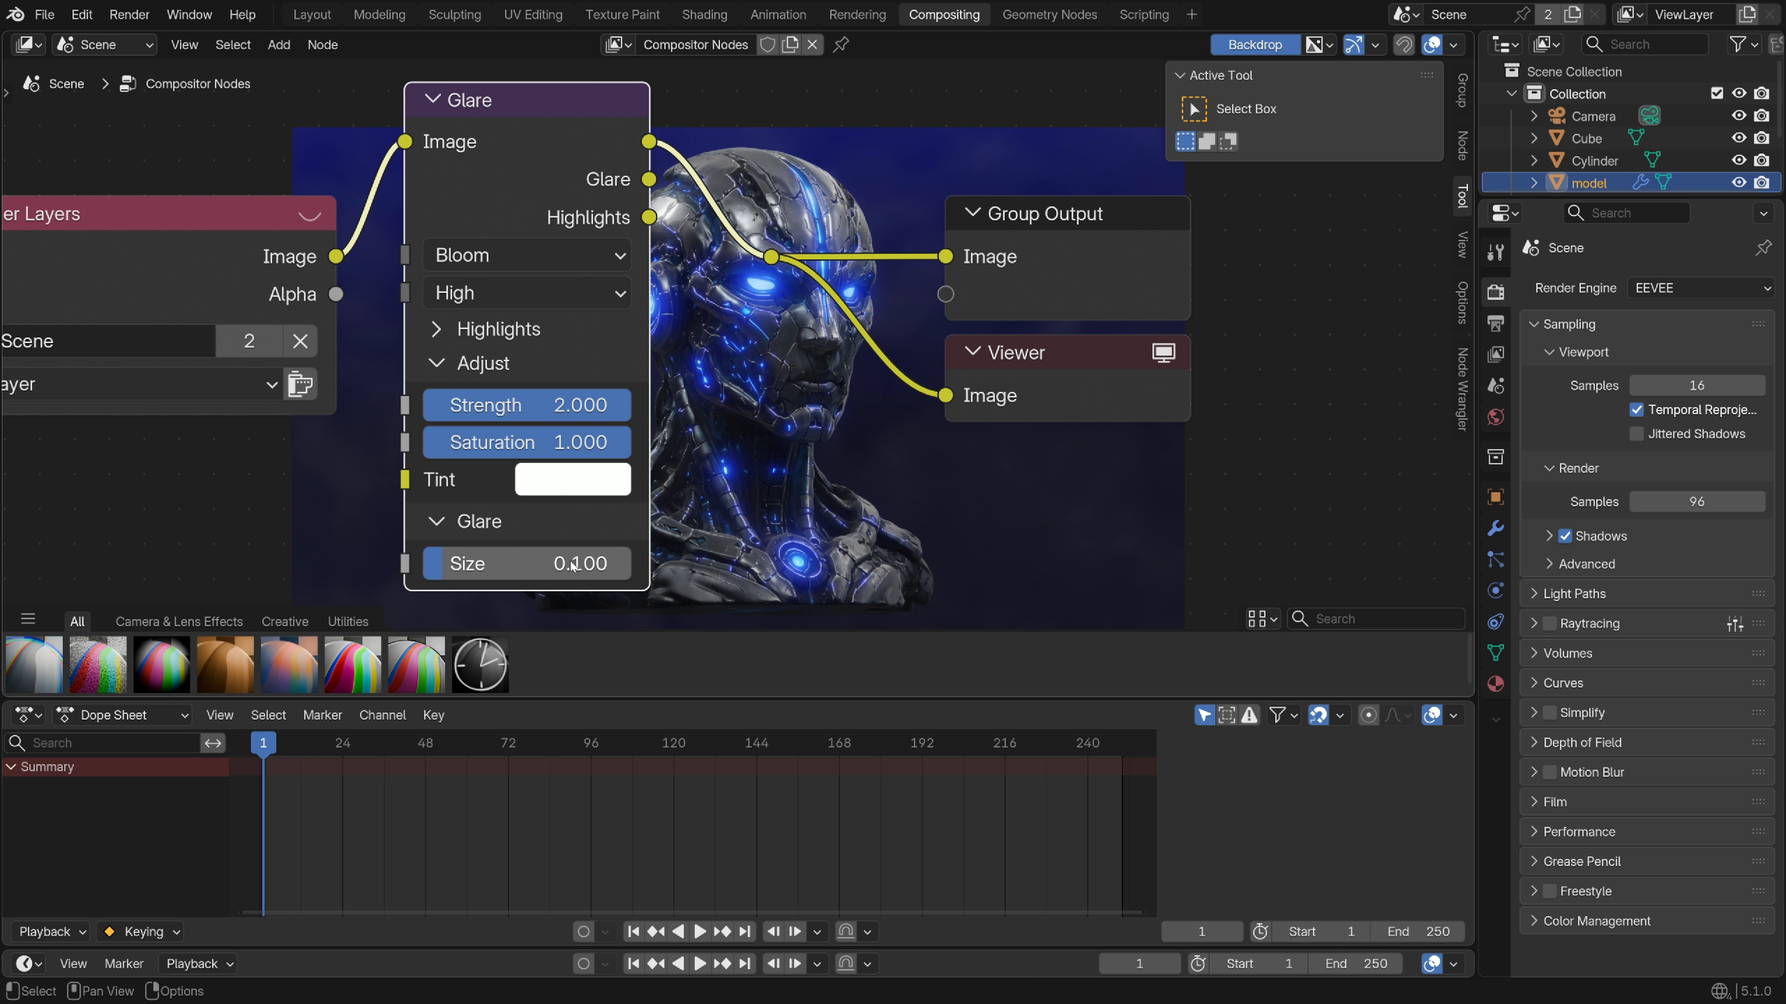
{"action": "left_click", "coordinate": [538, 443]}
{"action": "type", "text": "2"}
{"action": "key", "text": "Return"}
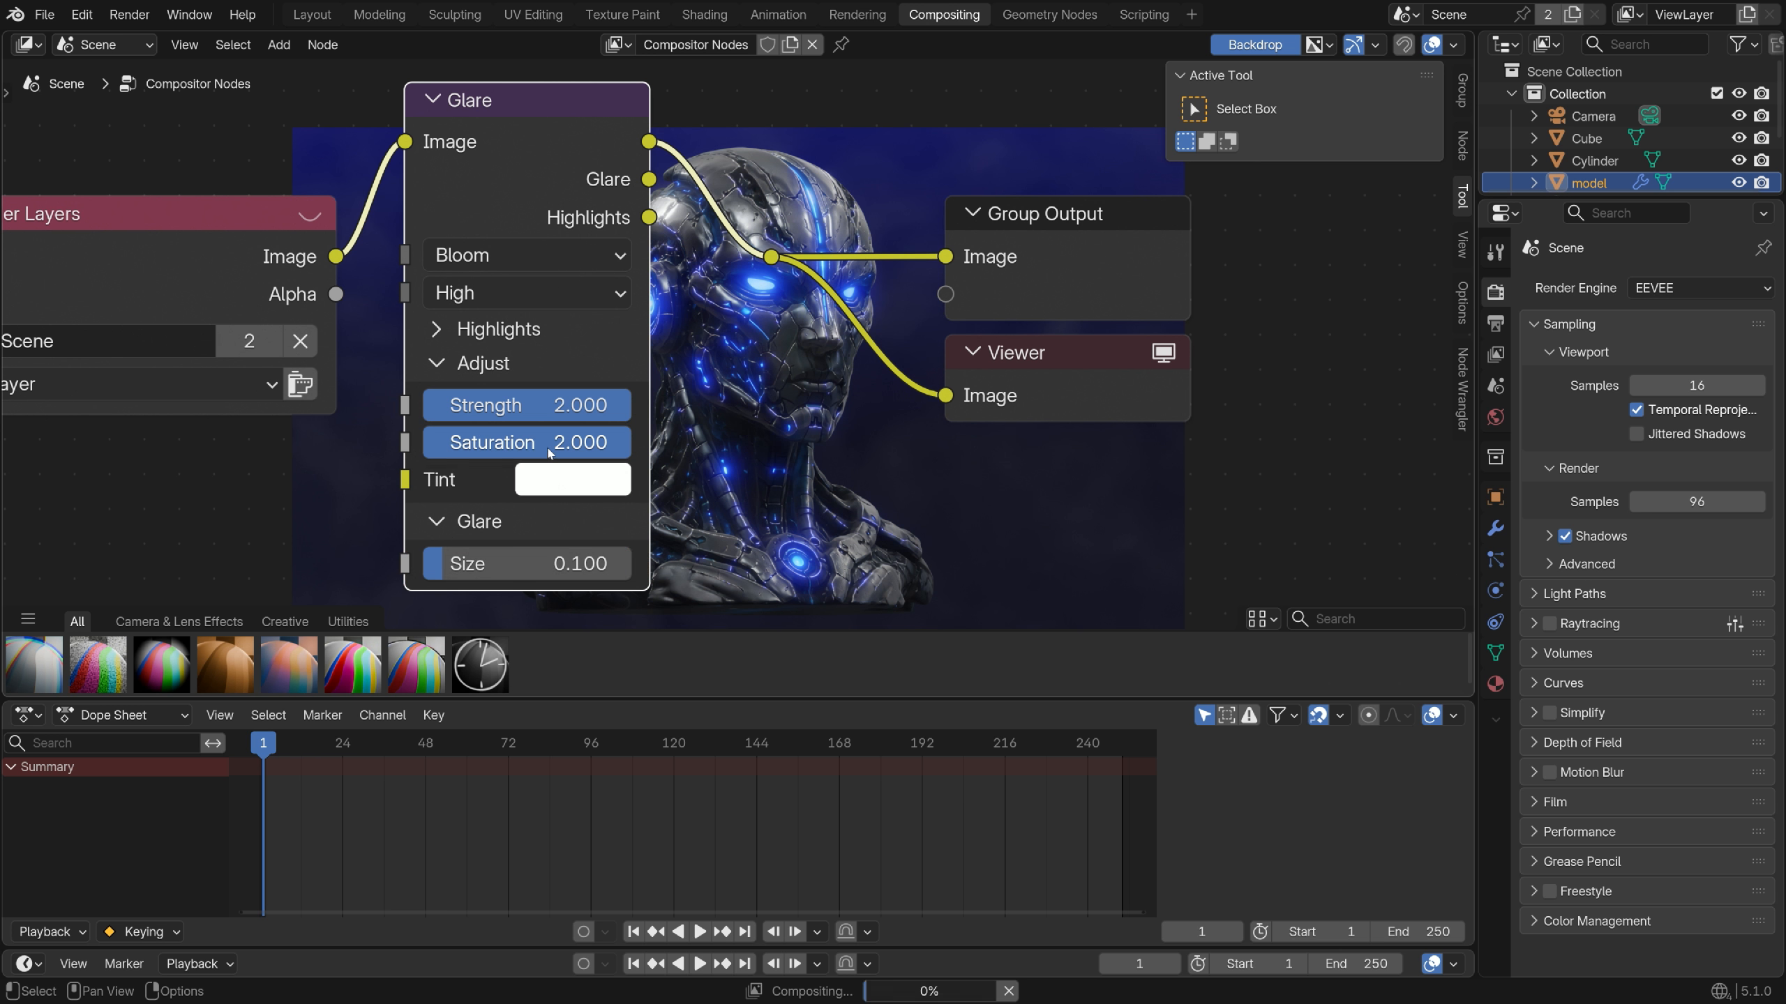
Render a frame to review the bloom, then move to the Animation workspace
{"action": "middle_click_drag", "start_coordinate": [550, 452], "coordinate": [585, 329]}
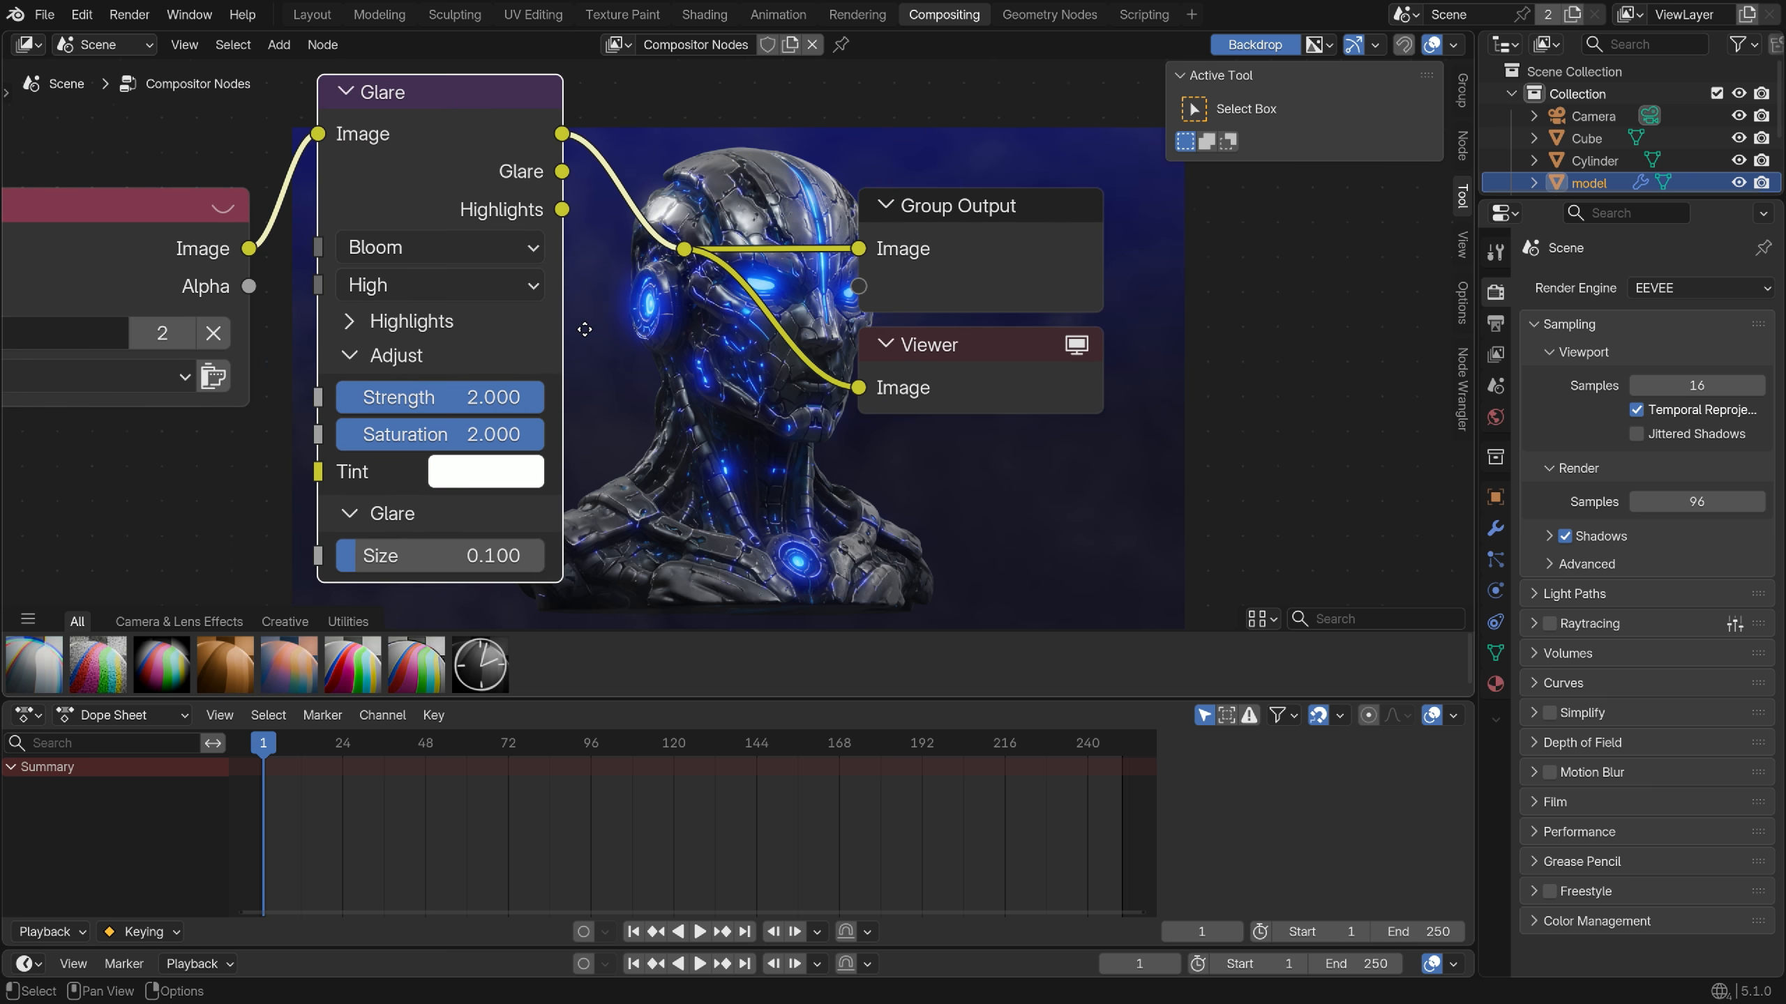
{"action": "key", "text": "F12"}
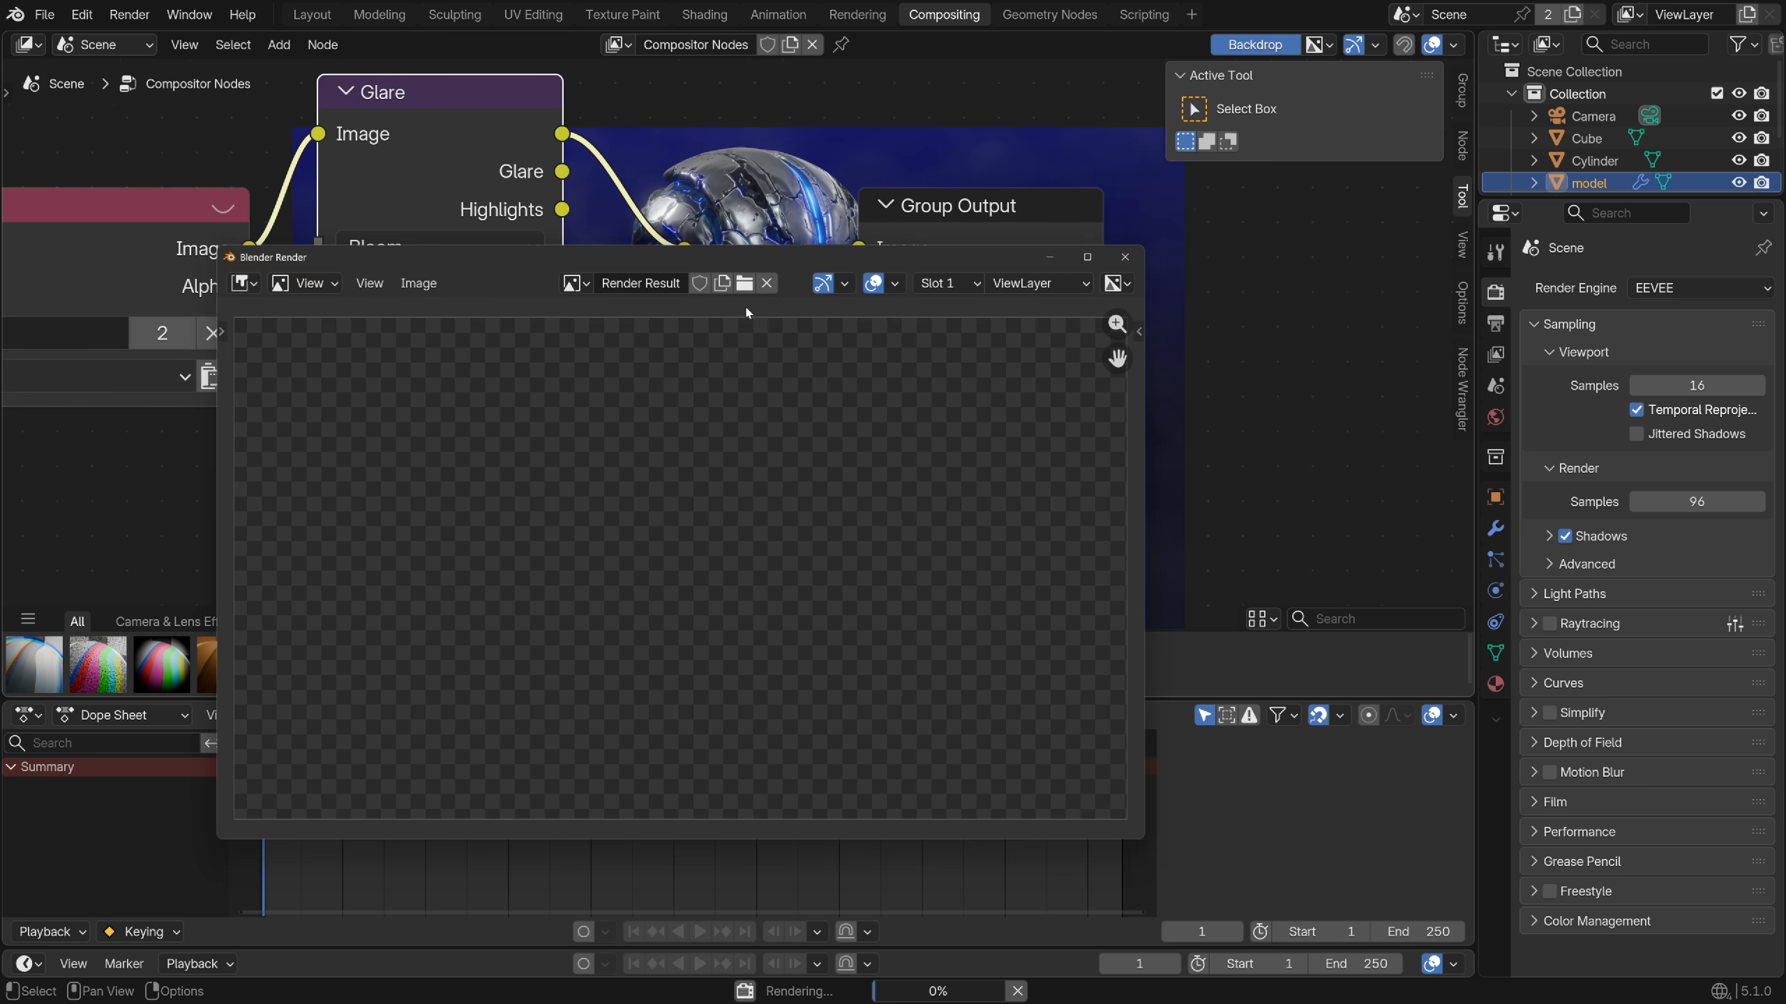
{"action": "scroll", "coordinate": [703, 473], "scroll_direction": "up", "scroll_amount": 2}
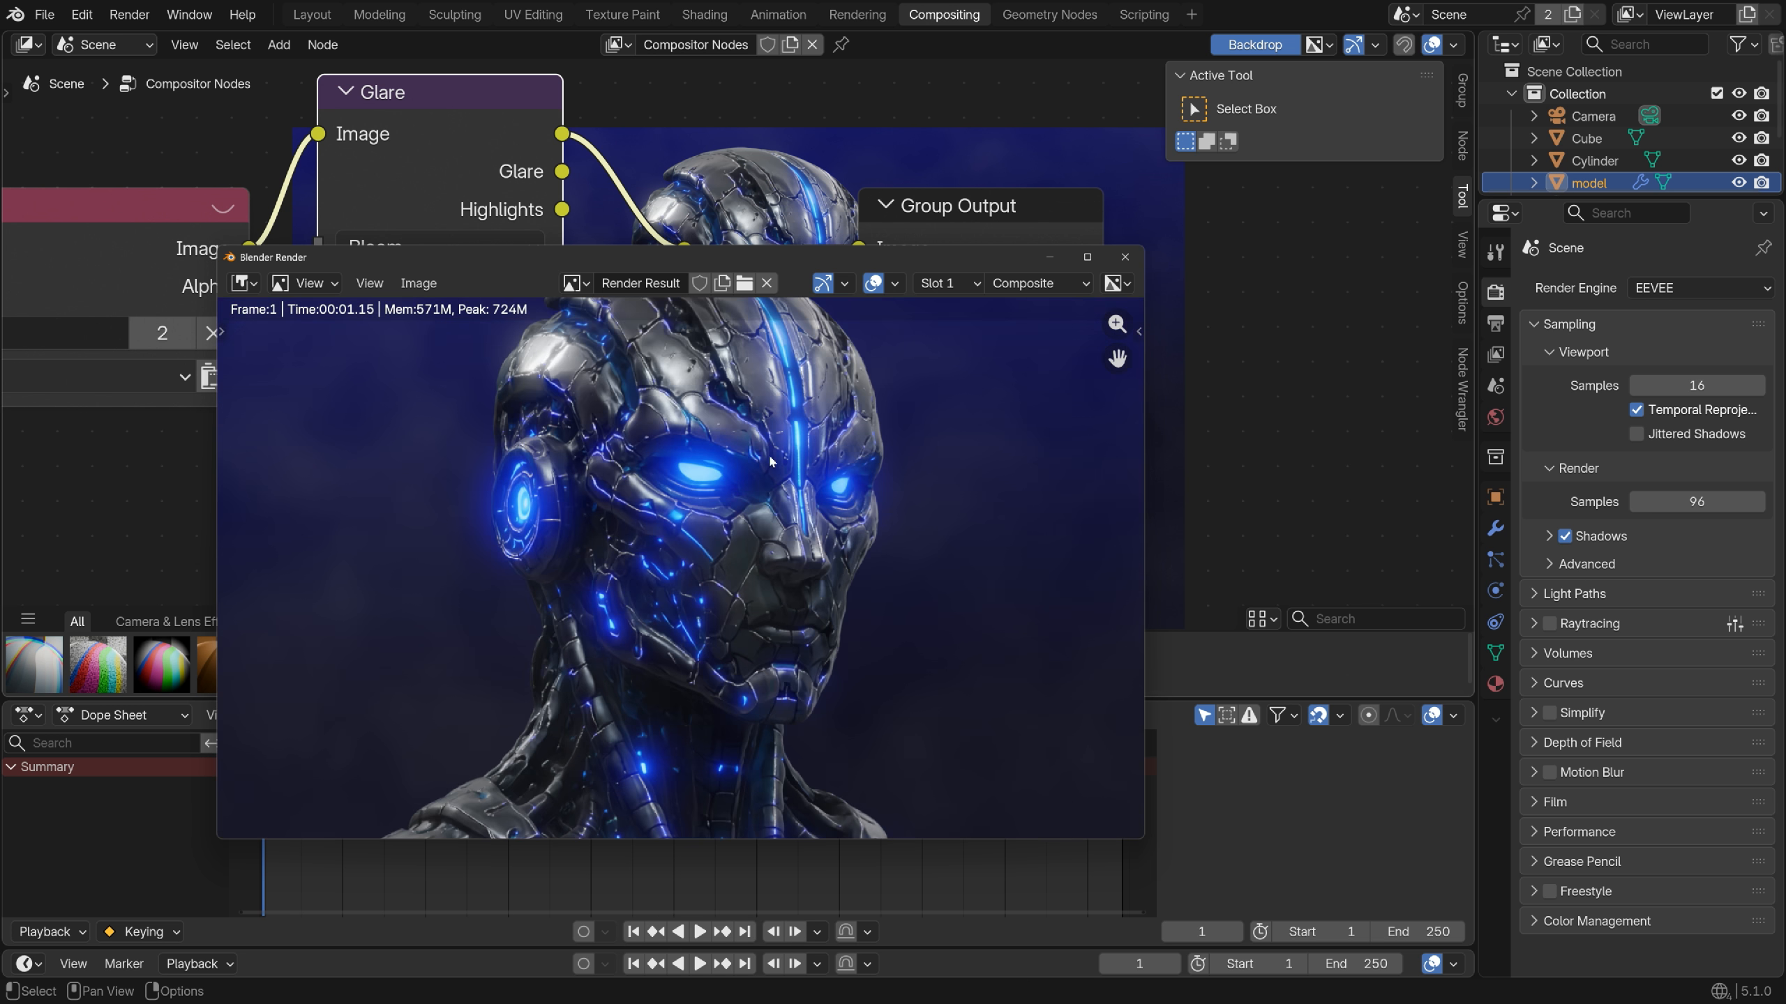
{"action": "scroll", "coordinate": [718, 515], "scroll_direction": "down", "scroll_amount": 3}
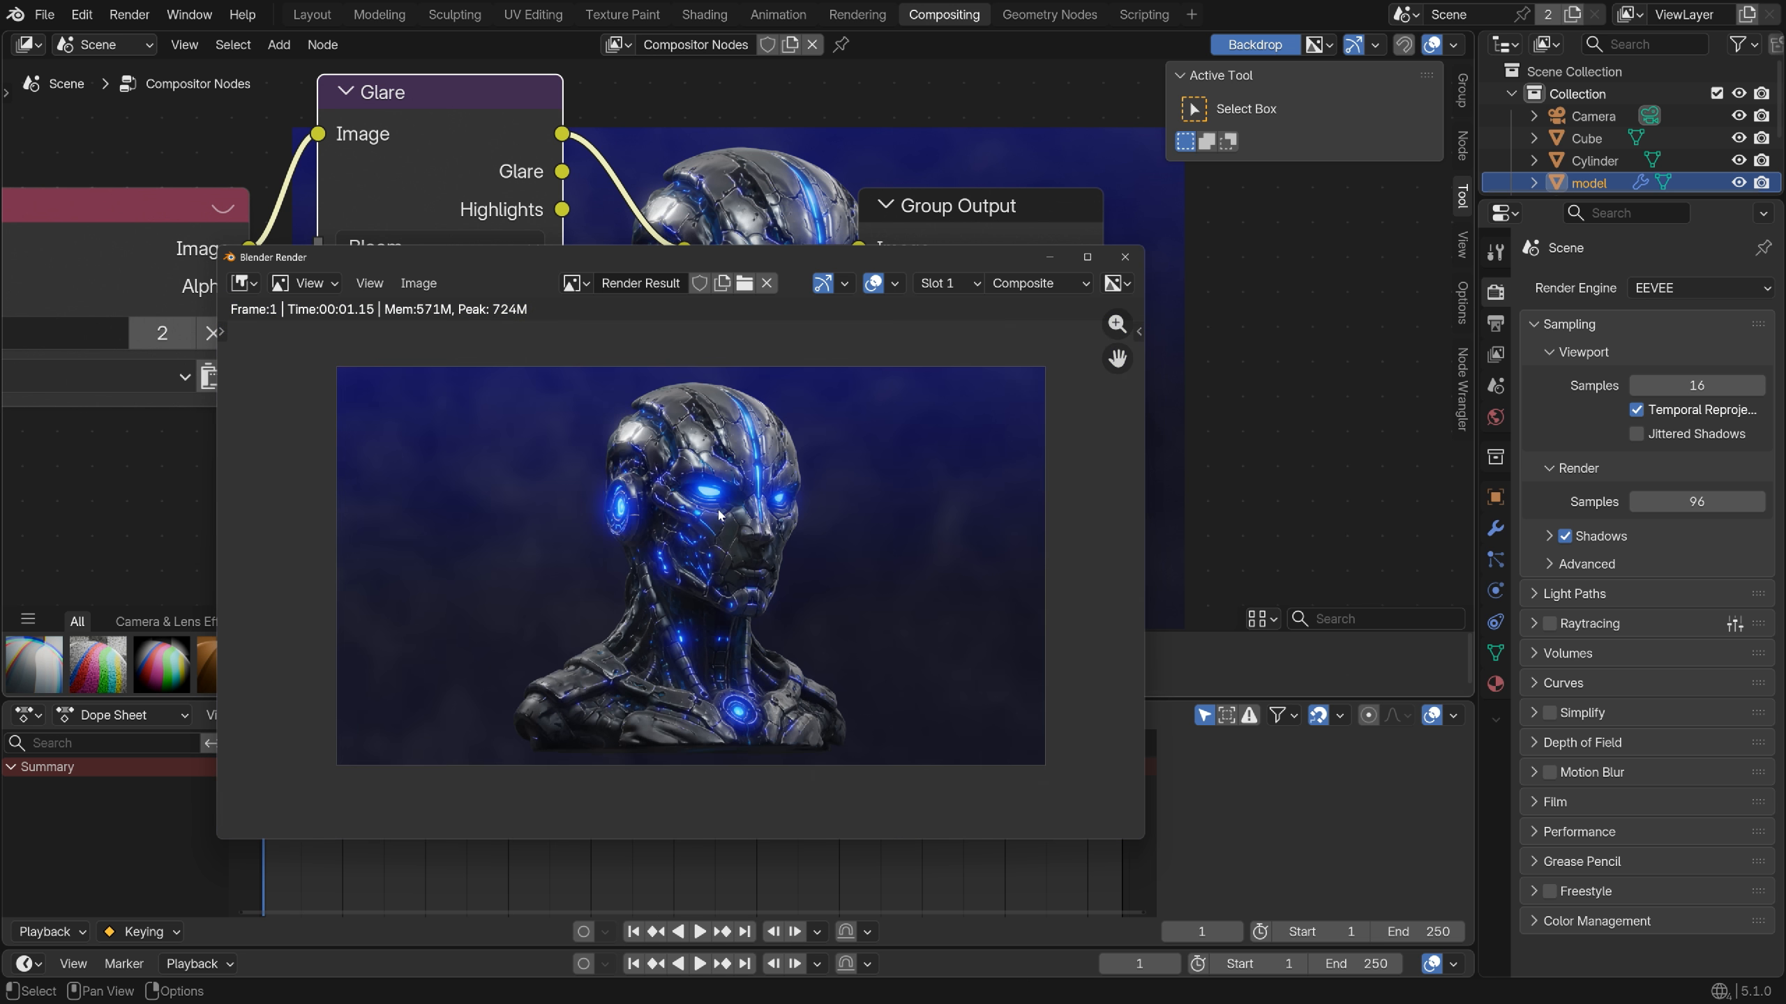
{"action": "left_click", "coordinate": [1124, 257]}
{"action": "left_click", "coordinate": [778, 14]}
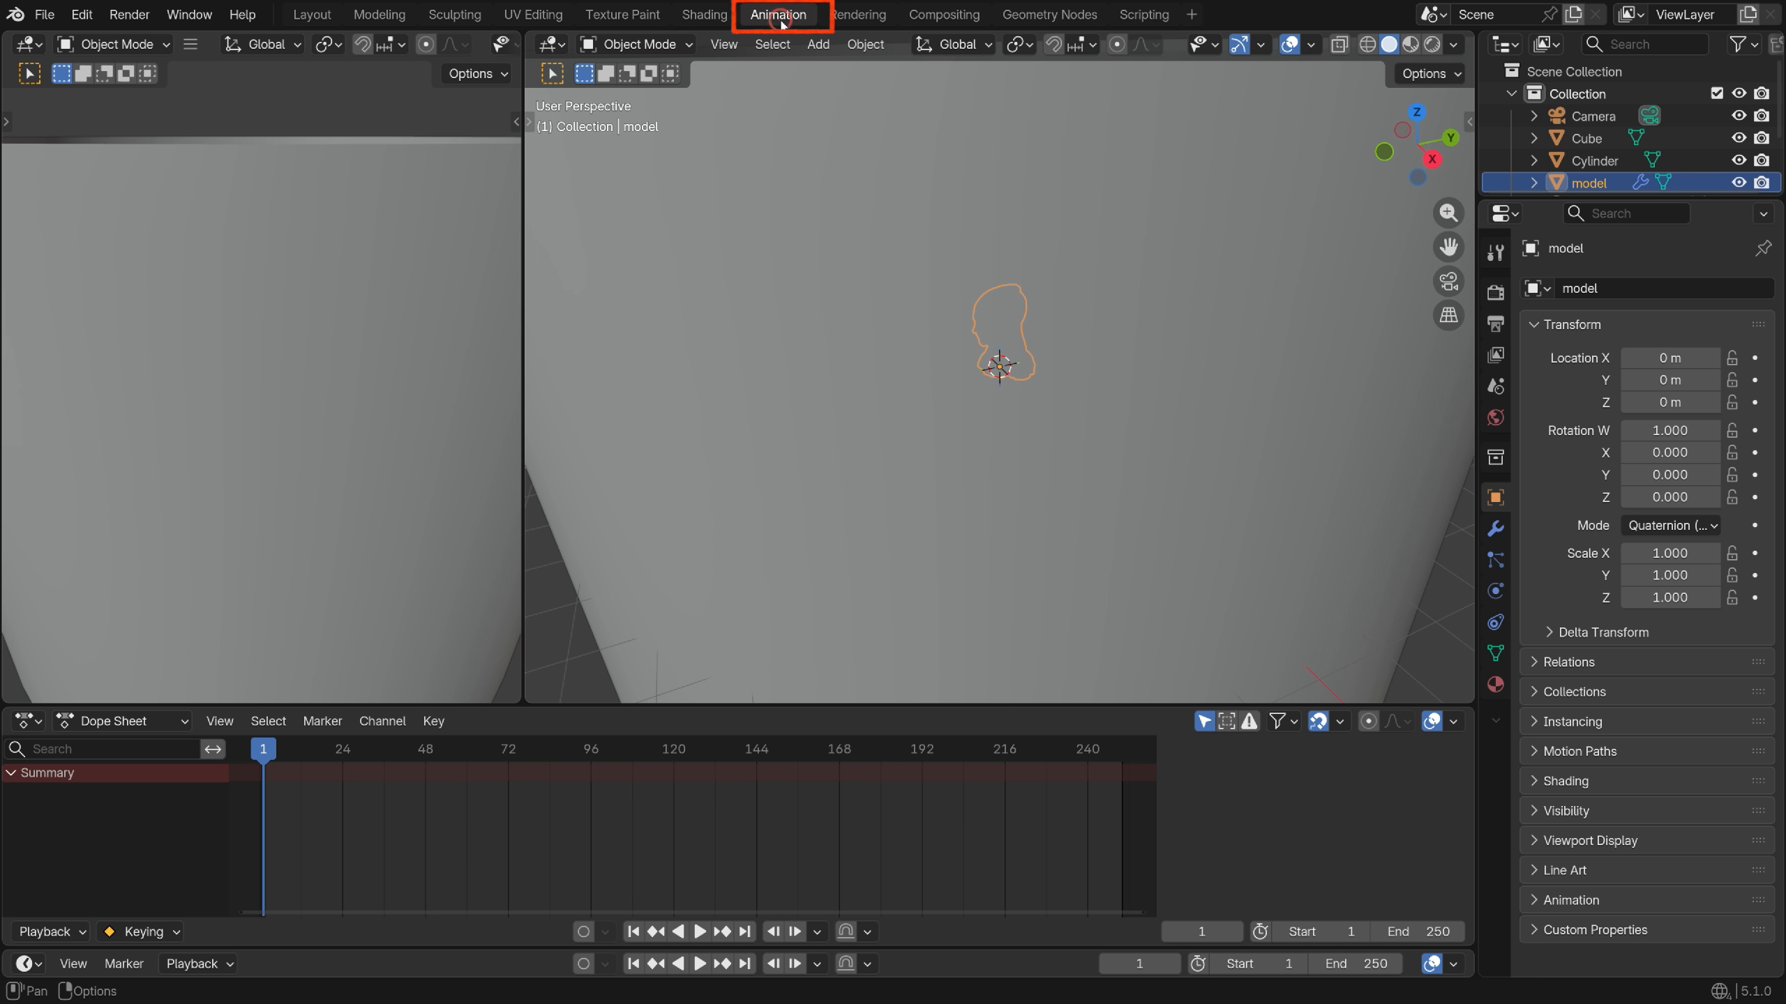
Show the left view rendered through the camera and hide the cube
{"action": "key", "text": "z"}
{"action": "left_click", "coordinate": [353, 164]}
{"action": "key", "text": "KP_0"}
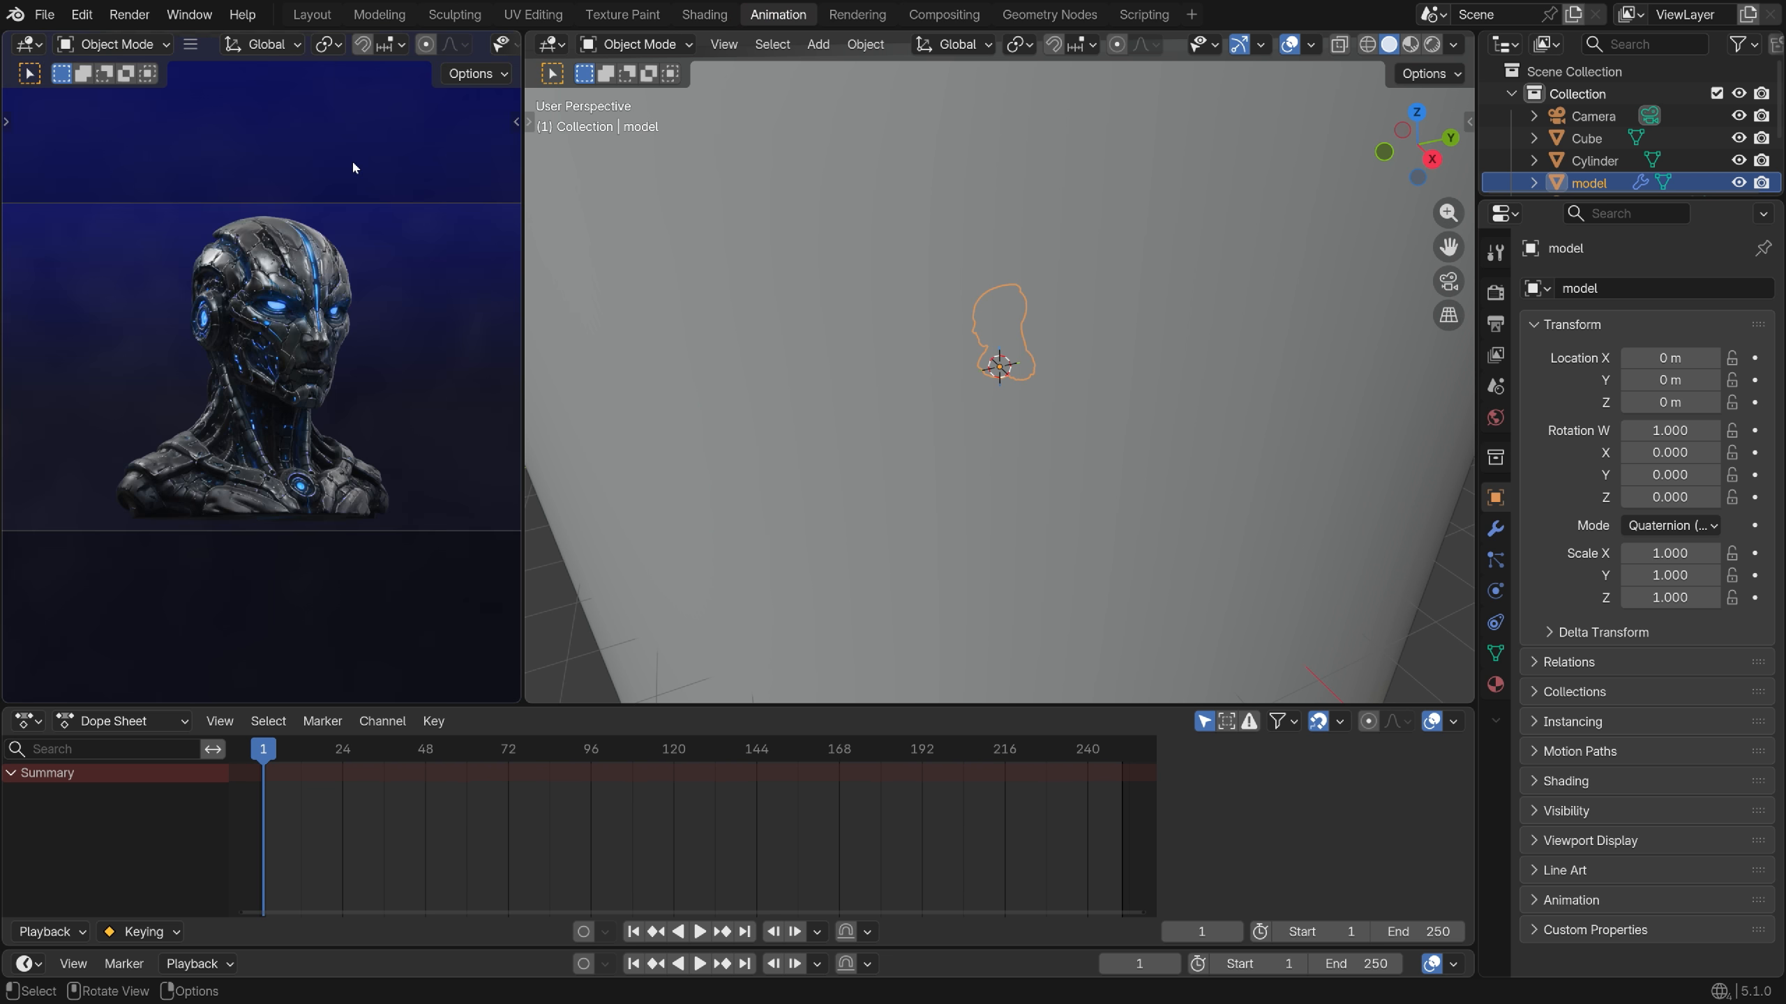
{"action": "middle_click_drag", "start_coordinate": [907, 359], "coordinate": [967, 446]}
{"action": "scroll", "coordinate": [1036, 325], "scroll_direction": "up", "scroll_amount": 1}
{"action": "left_click", "coordinate": [1080, 292]}
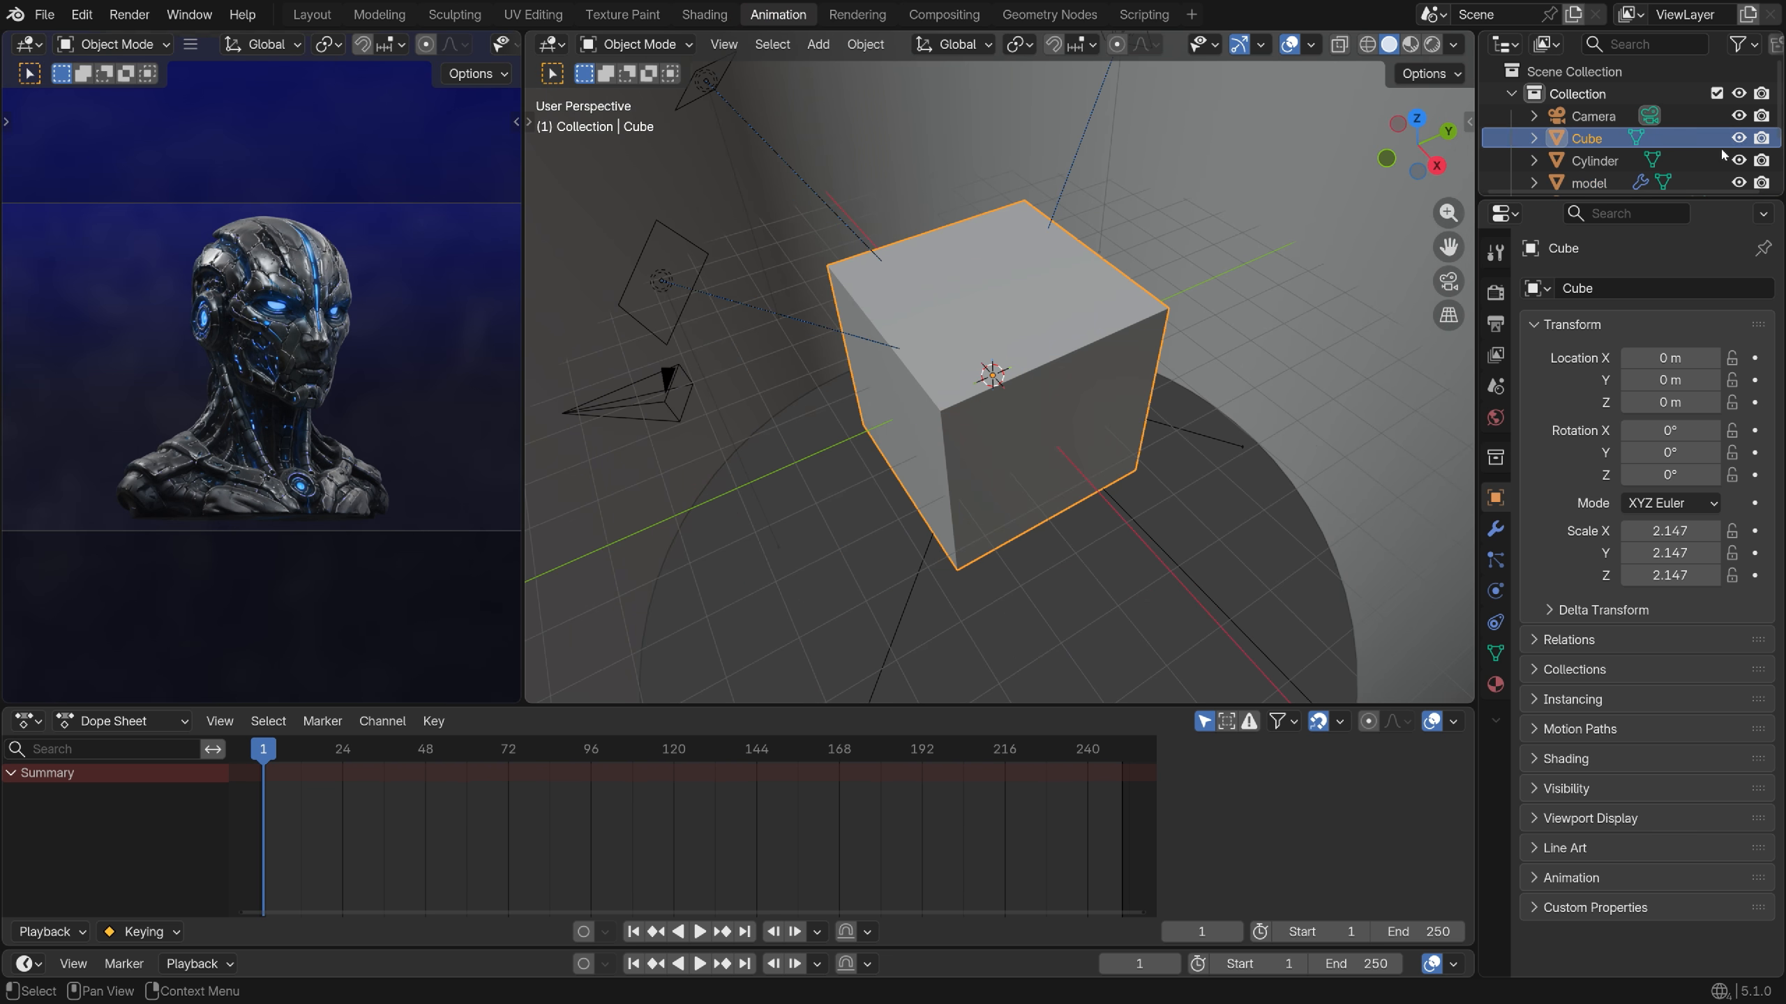
{"action": "key", "text": "h"}
Frame the bust from the front and bring up its modifier settings
{"action": "left_click", "coordinate": [996, 318]}
{"action": "key", "text": "KP_Decimal"}
{"action": "middle_click_drag", "start_coordinate": [1041, 397], "coordinate": [1153, 320]}
{"action": "left_click", "coordinate": [1494, 528]}
{"action": "left_click_drag", "start_coordinate": [1475, 500], "coordinate": [1428, 501]}
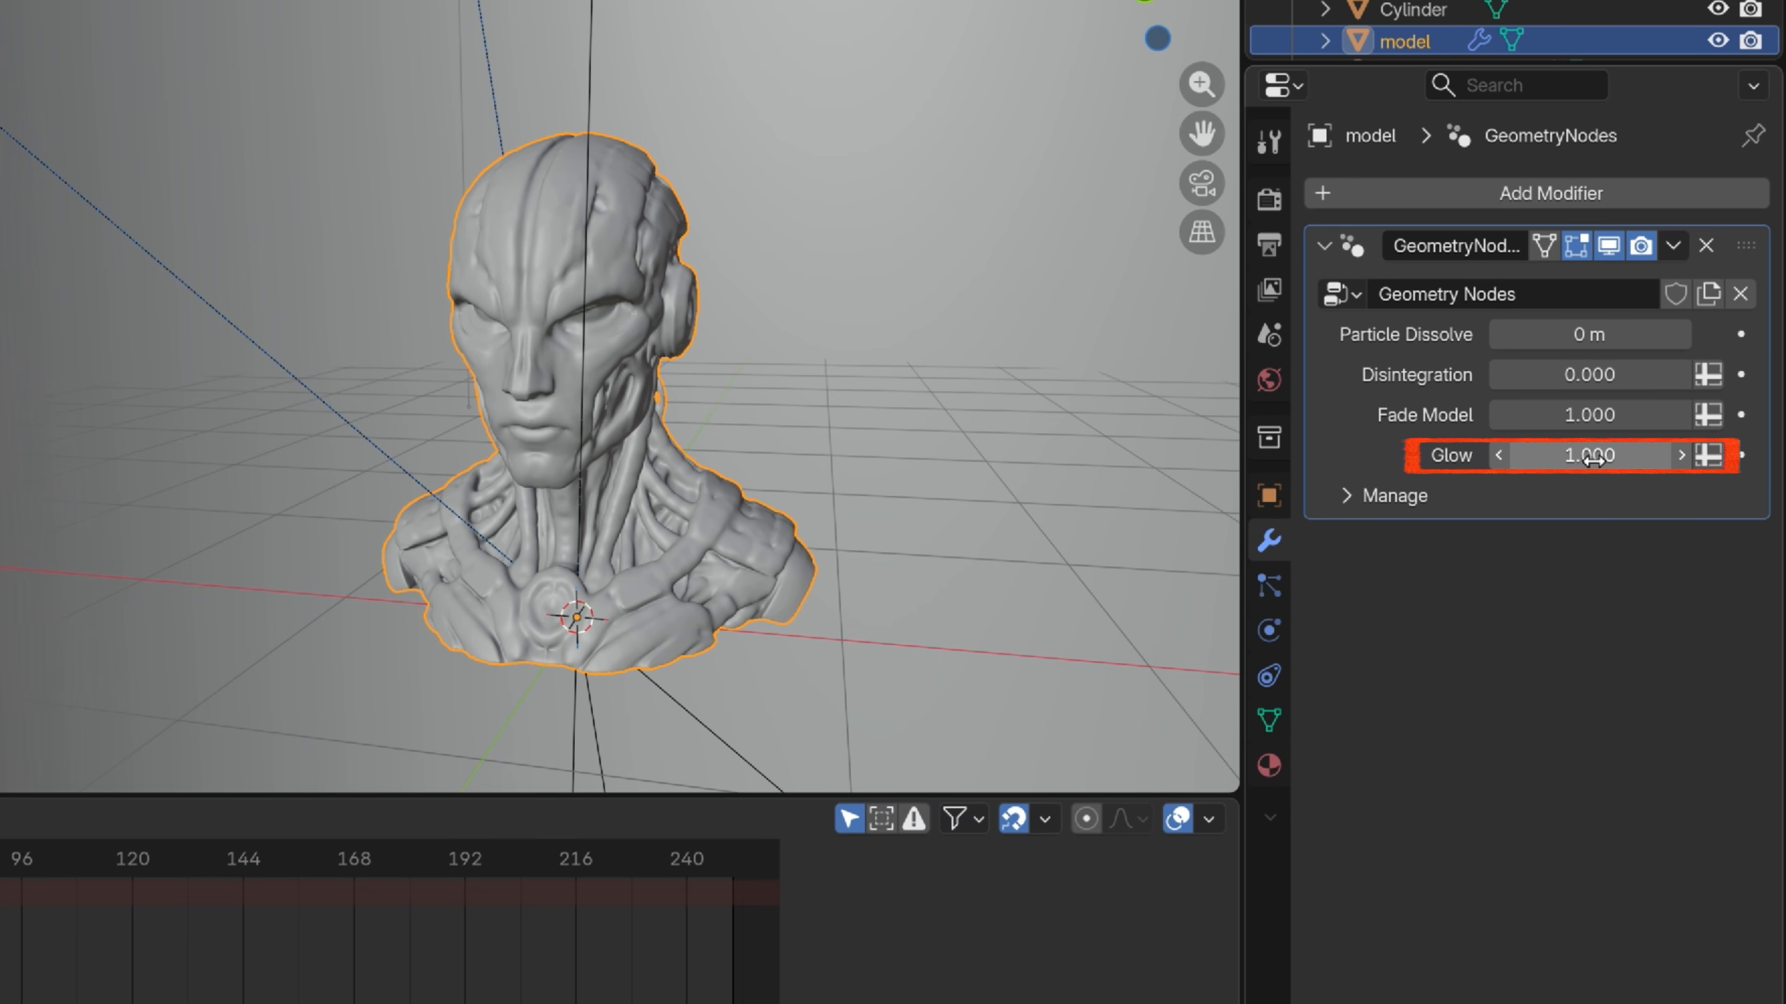
Keyframe Glow at 0 on frame 1 and at 1.000 on frame 80
{"action": "left_click_drag", "start_coordinate": [1593, 458], "coordinate": [1596, 461]}
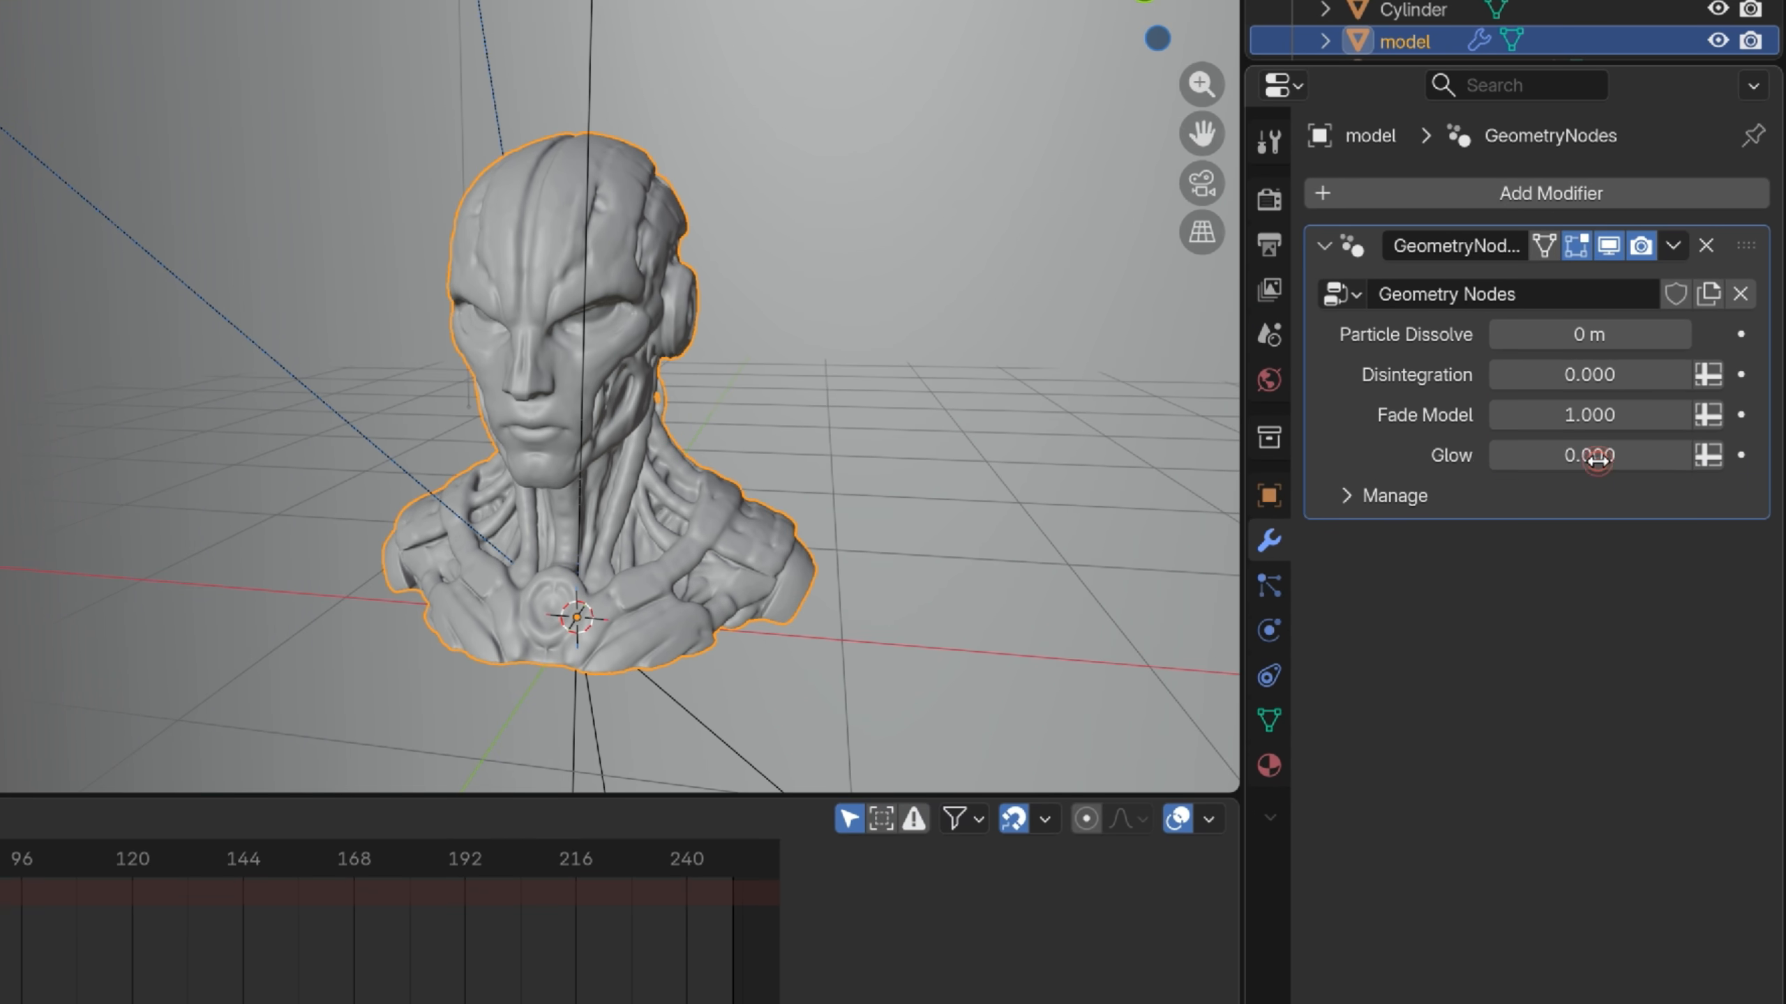
{"action": "left_click", "coordinate": [1742, 457]}
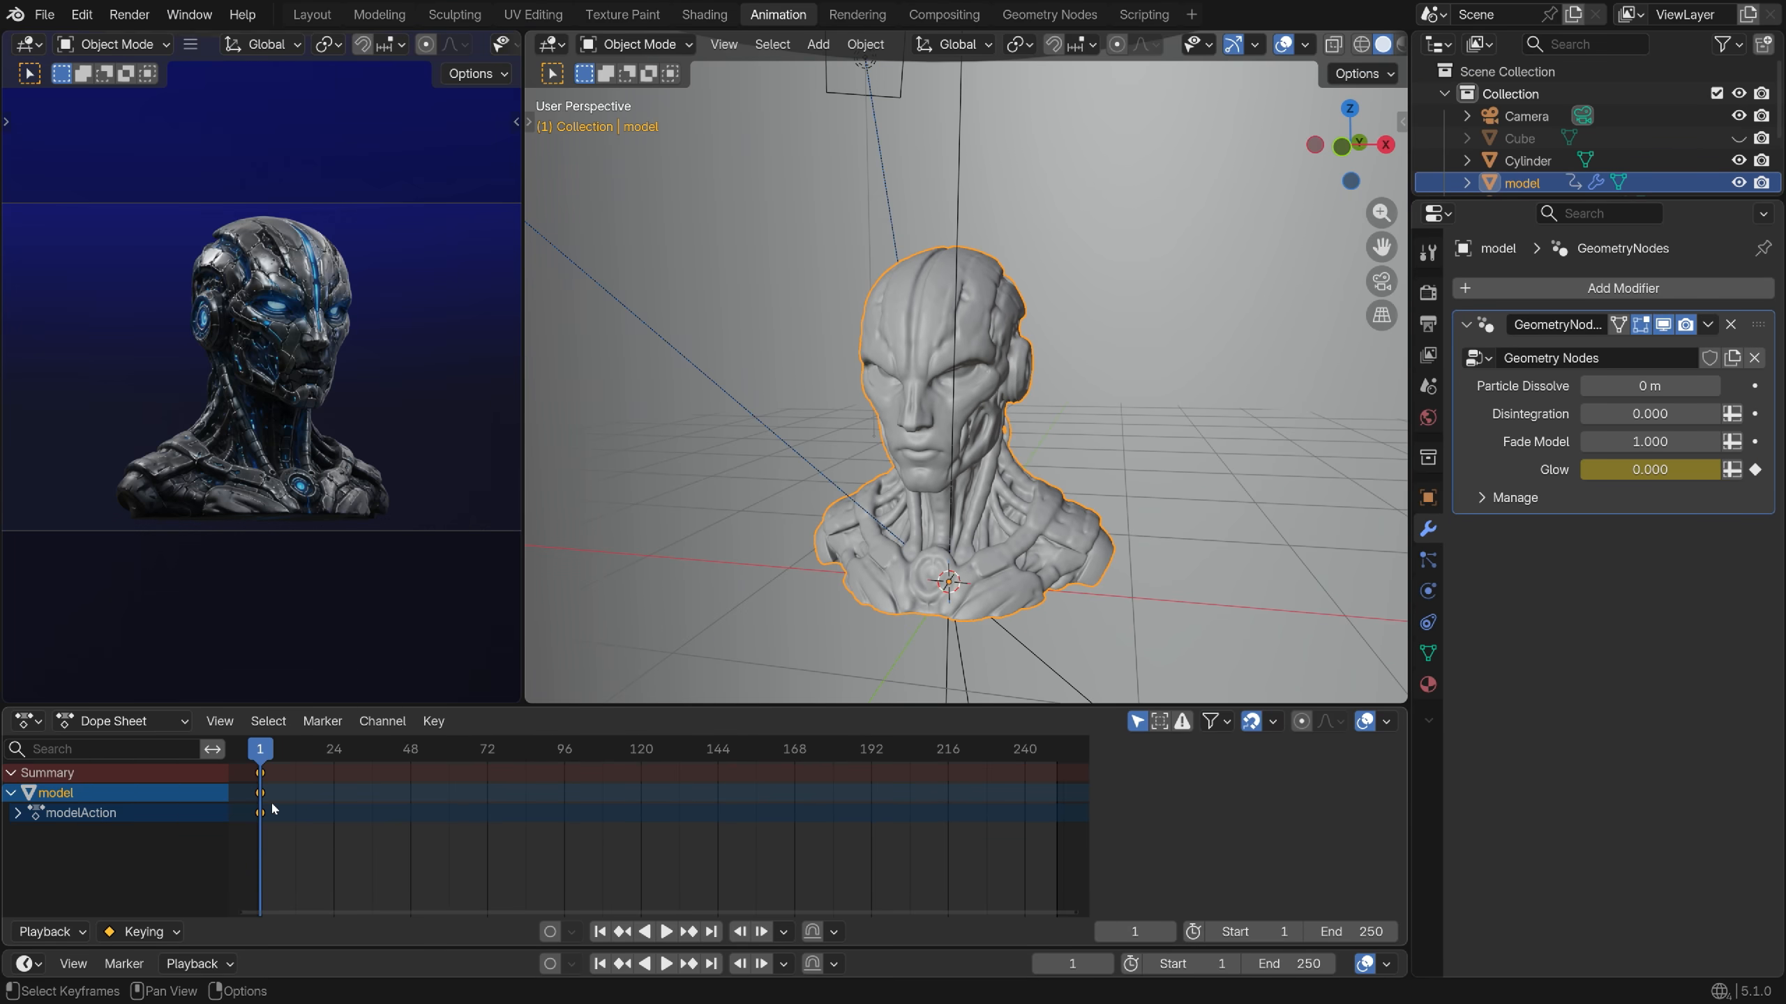
{"action": "left_click_drag", "start_coordinate": [270, 770], "coordinate": [514, 795]}
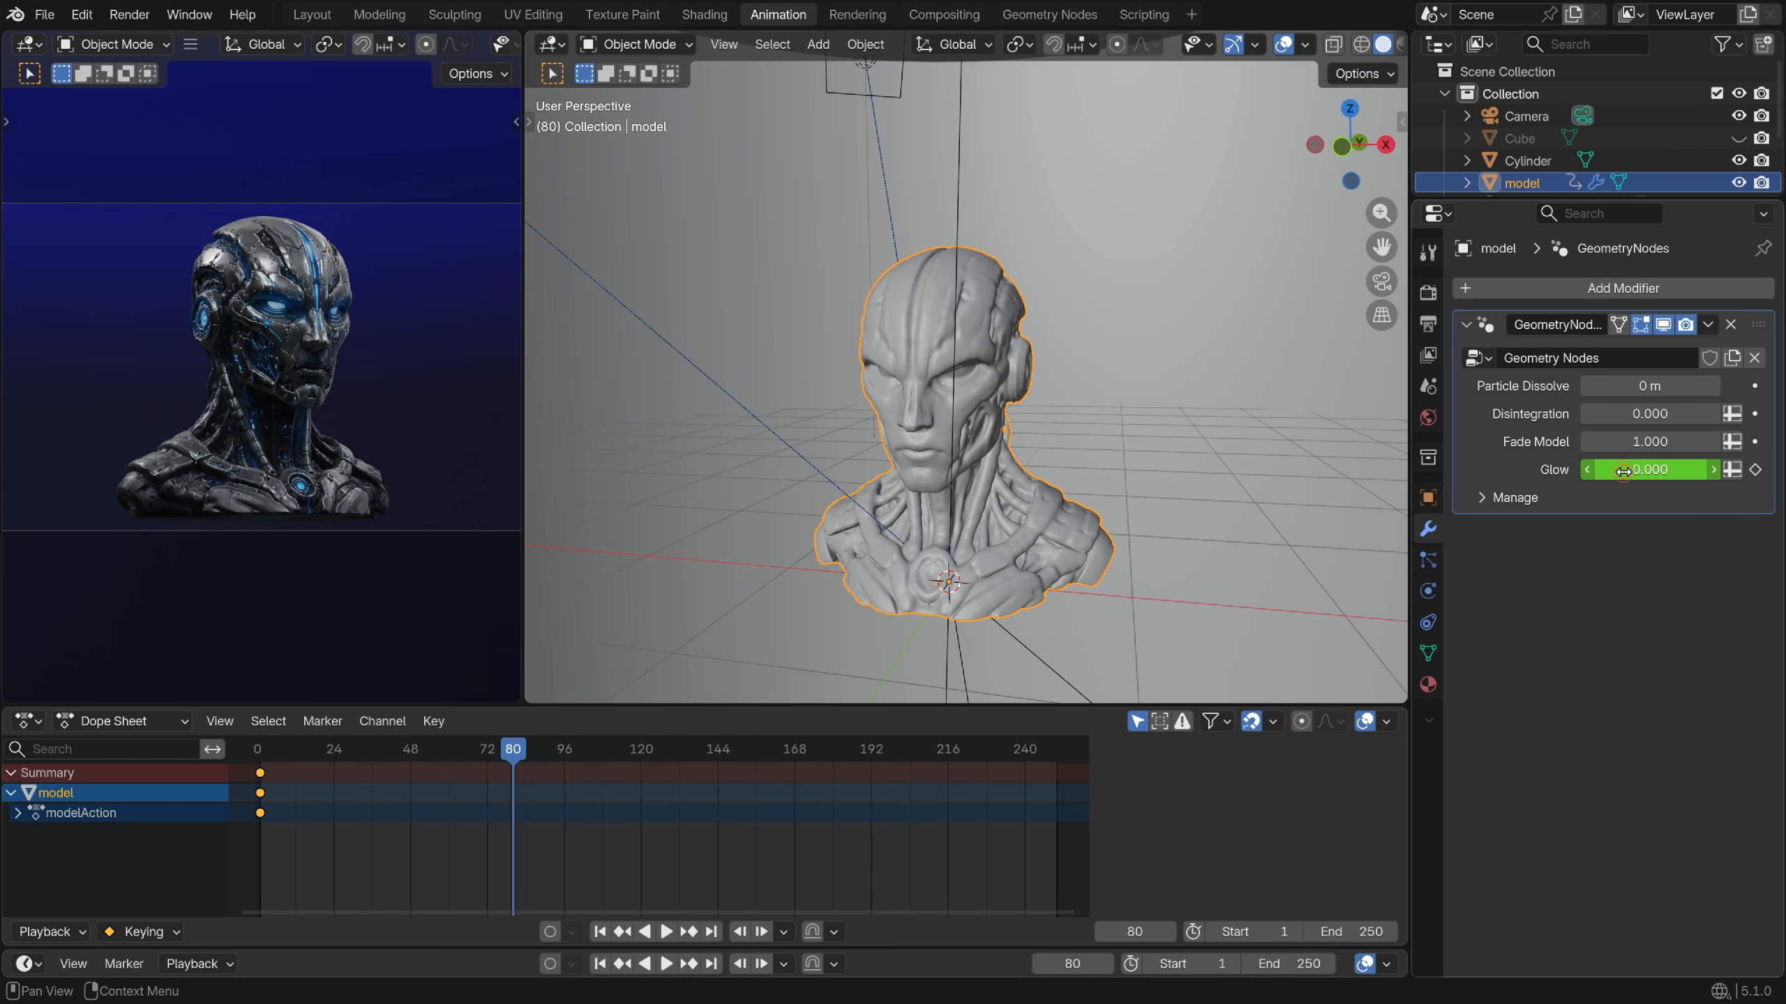
{"action": "left_click_drag", "start_coordinate": [1649, 469], "coordinate": [1758, 473]}
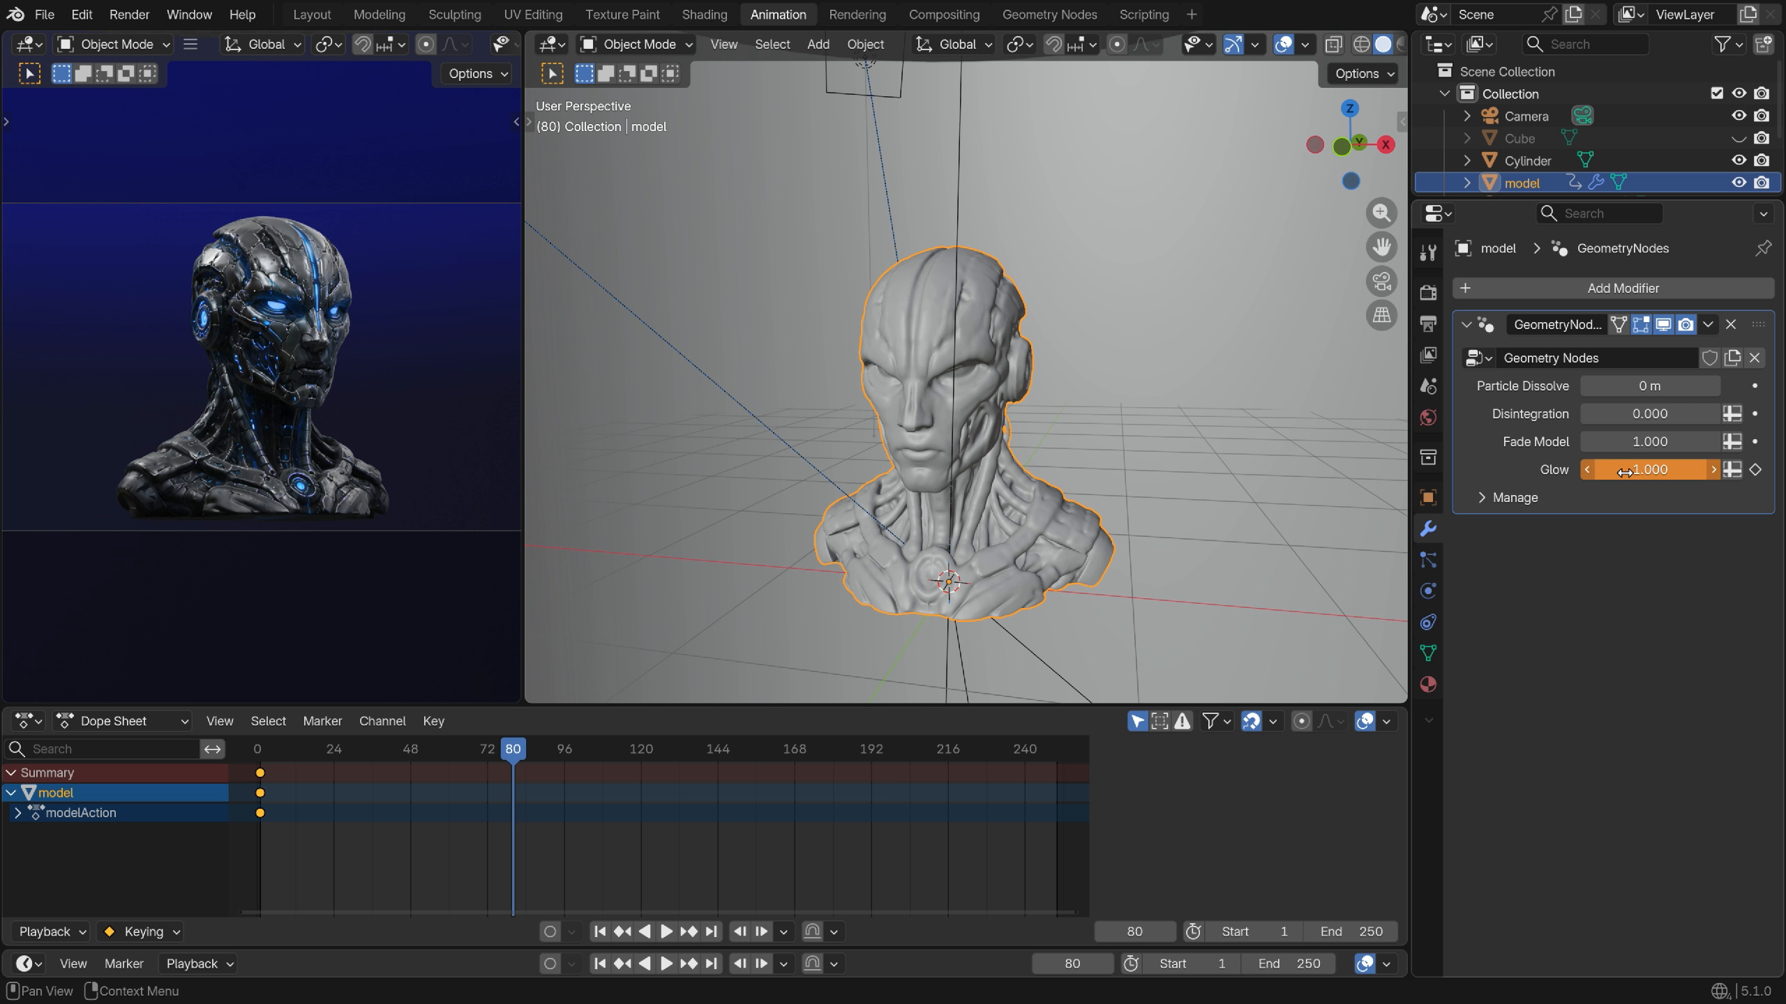
{"action": "left_click", "coordinate": [1755, 470]}
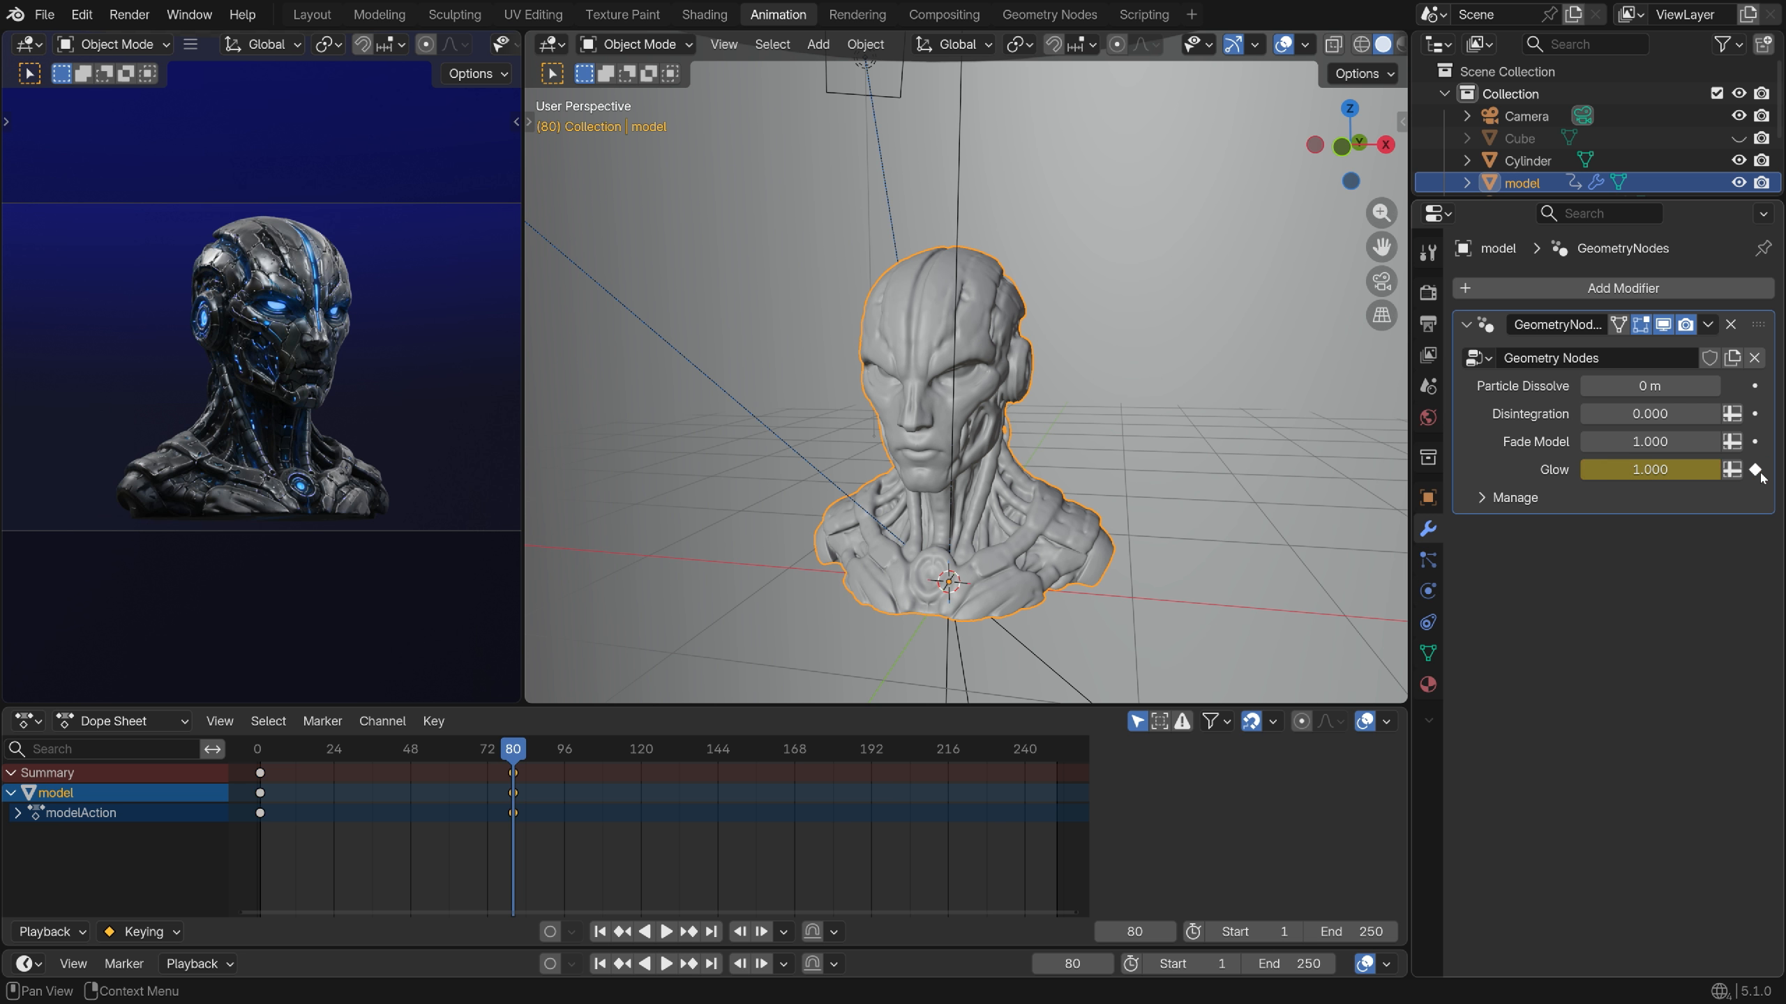
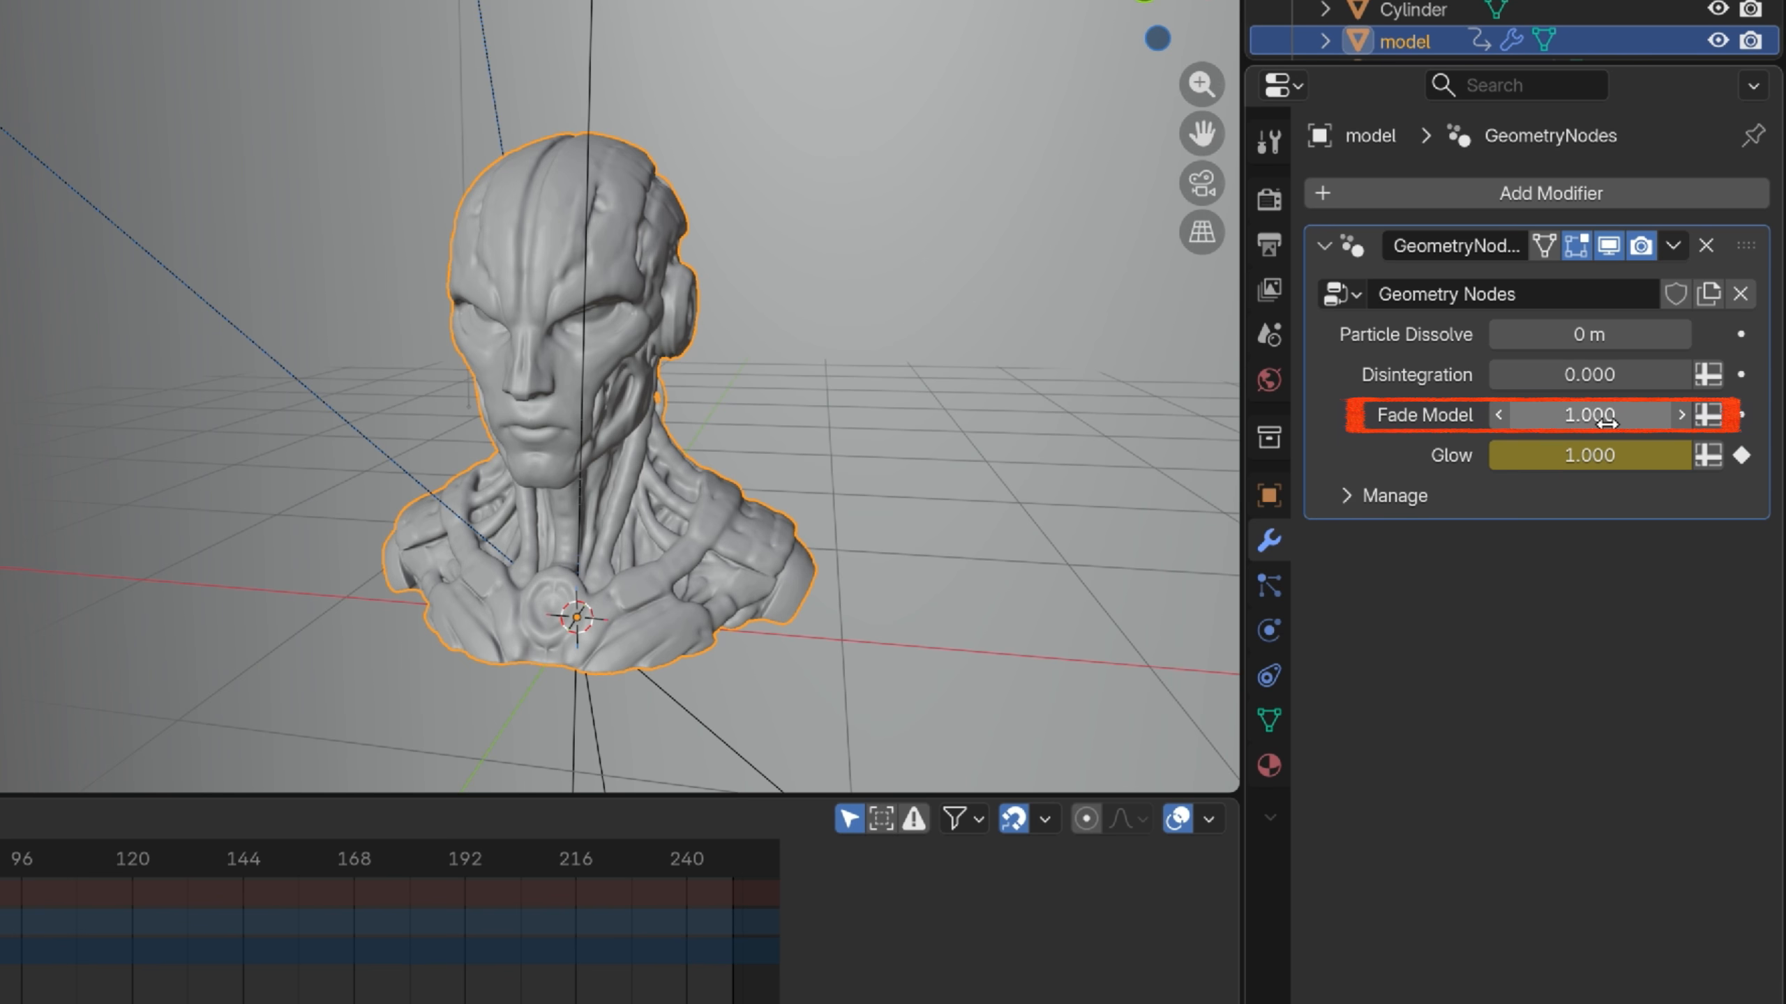
Keyframe Fade Model at 1.000, then set it to 0.3 and keyframe it at frame 100
{"action": "left_click", "coordinate": [1741, 415]}
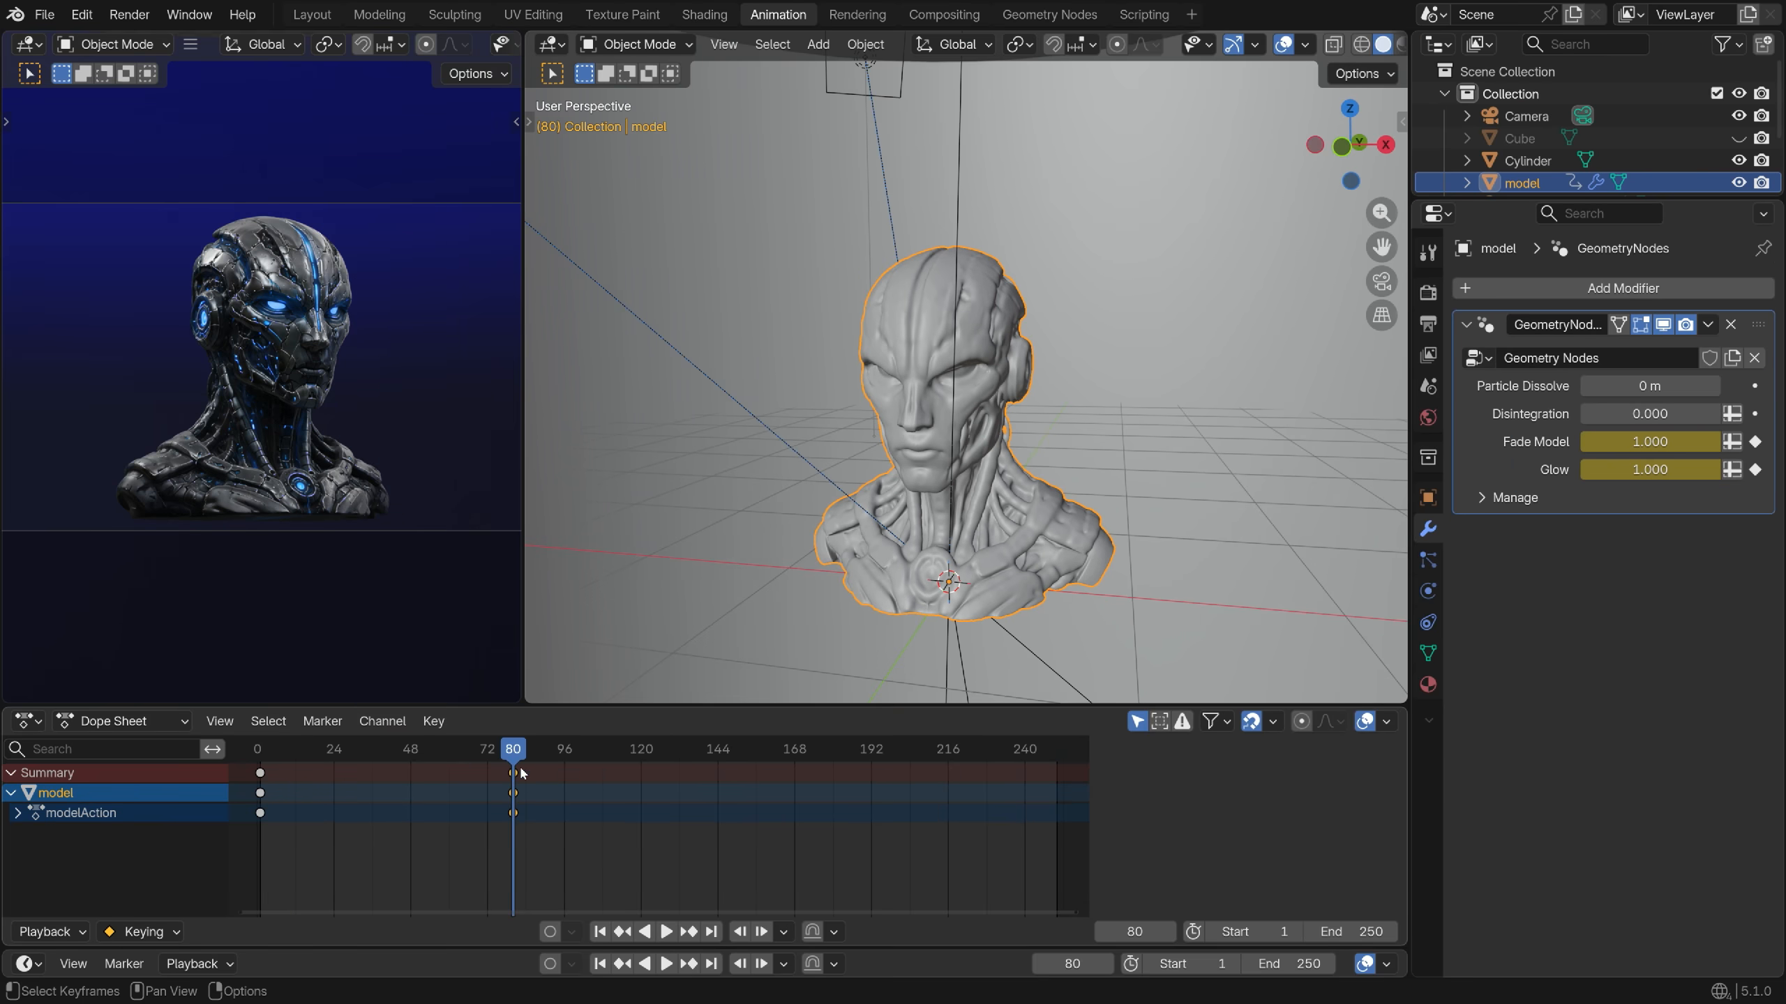
{"action": "left_click_drag", "start_coordinate": [520, 772], "coordinate": [580, 782]}
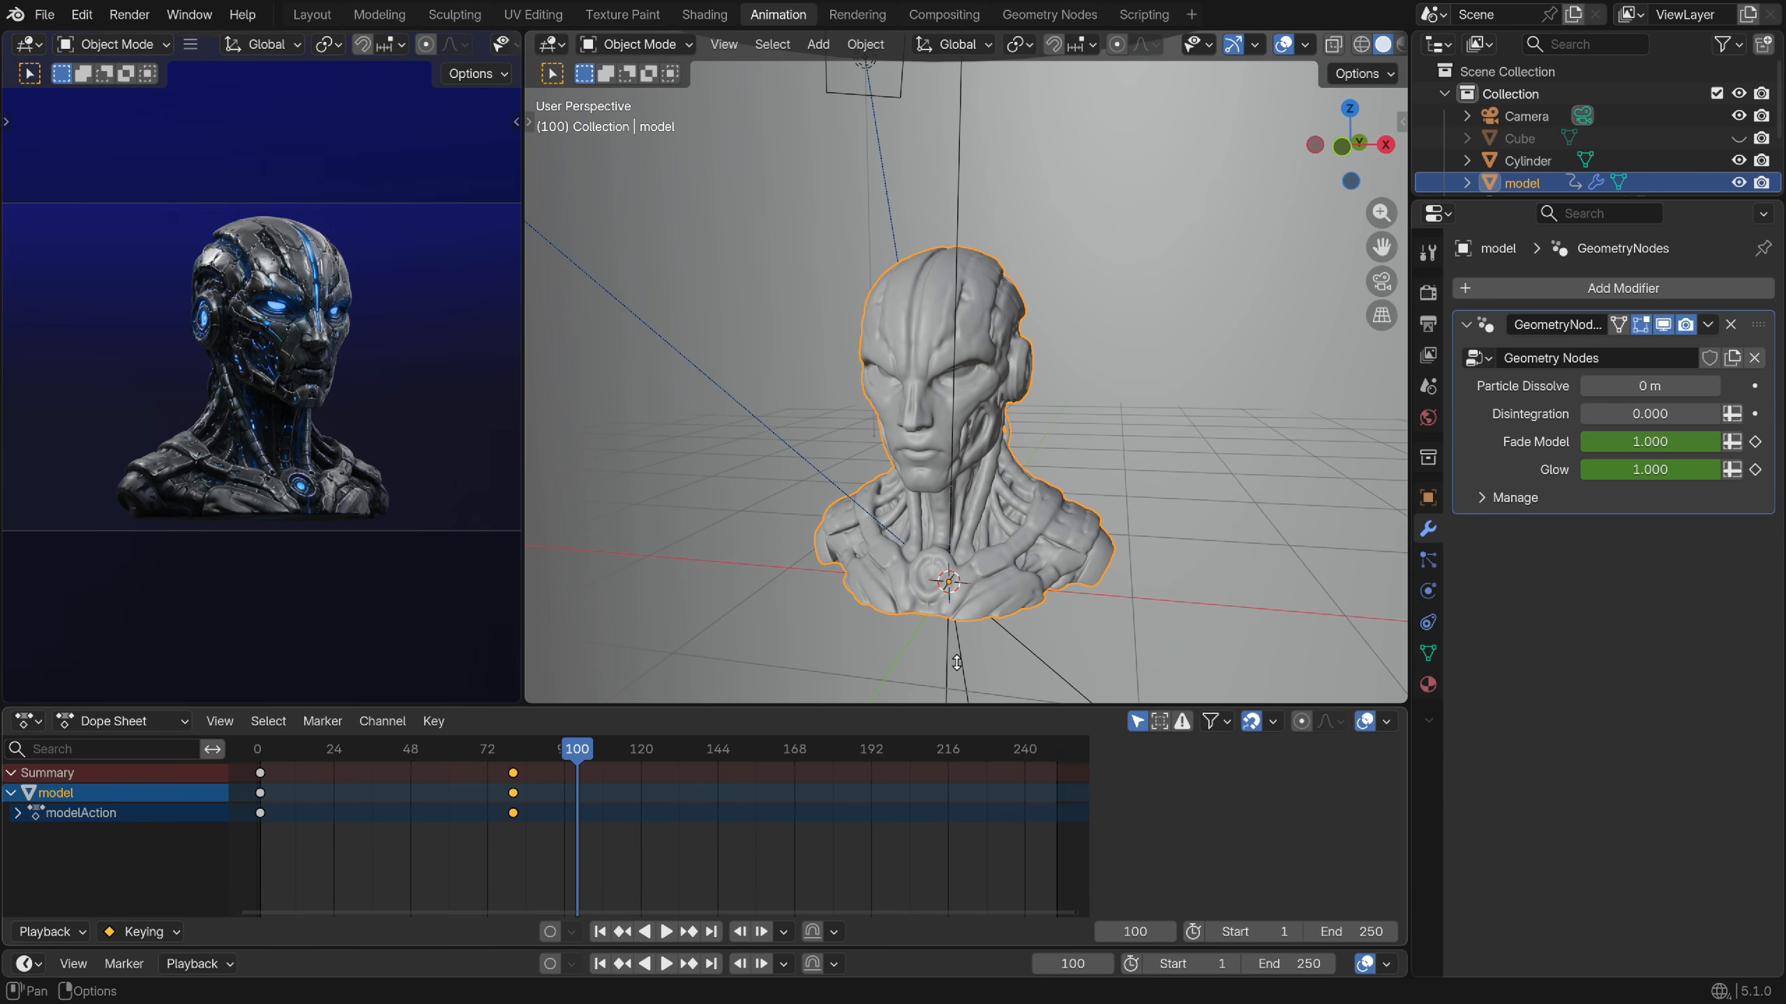
{"action": "double_click", "coordinate": [1650, 442]}
{"action": "type", "text": "0.3"}
{"action": "key", "text": "Return"}
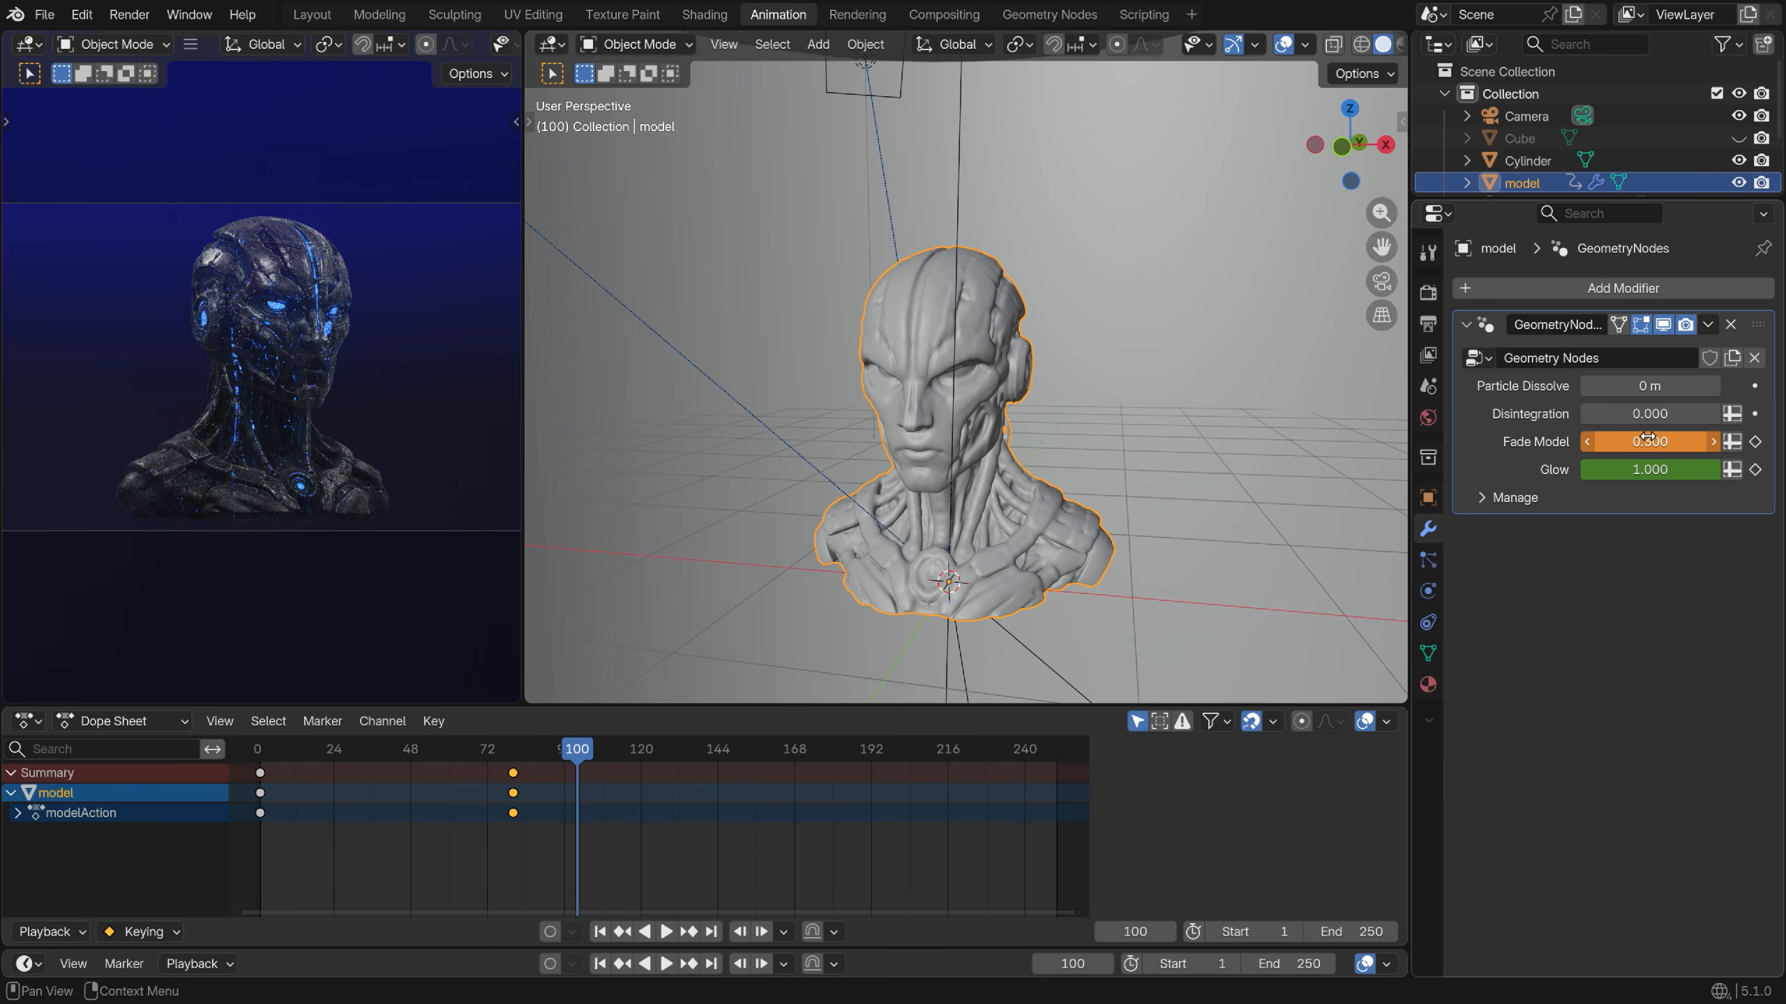
{"action": "left_click", "coordinate": [1755, 442]}
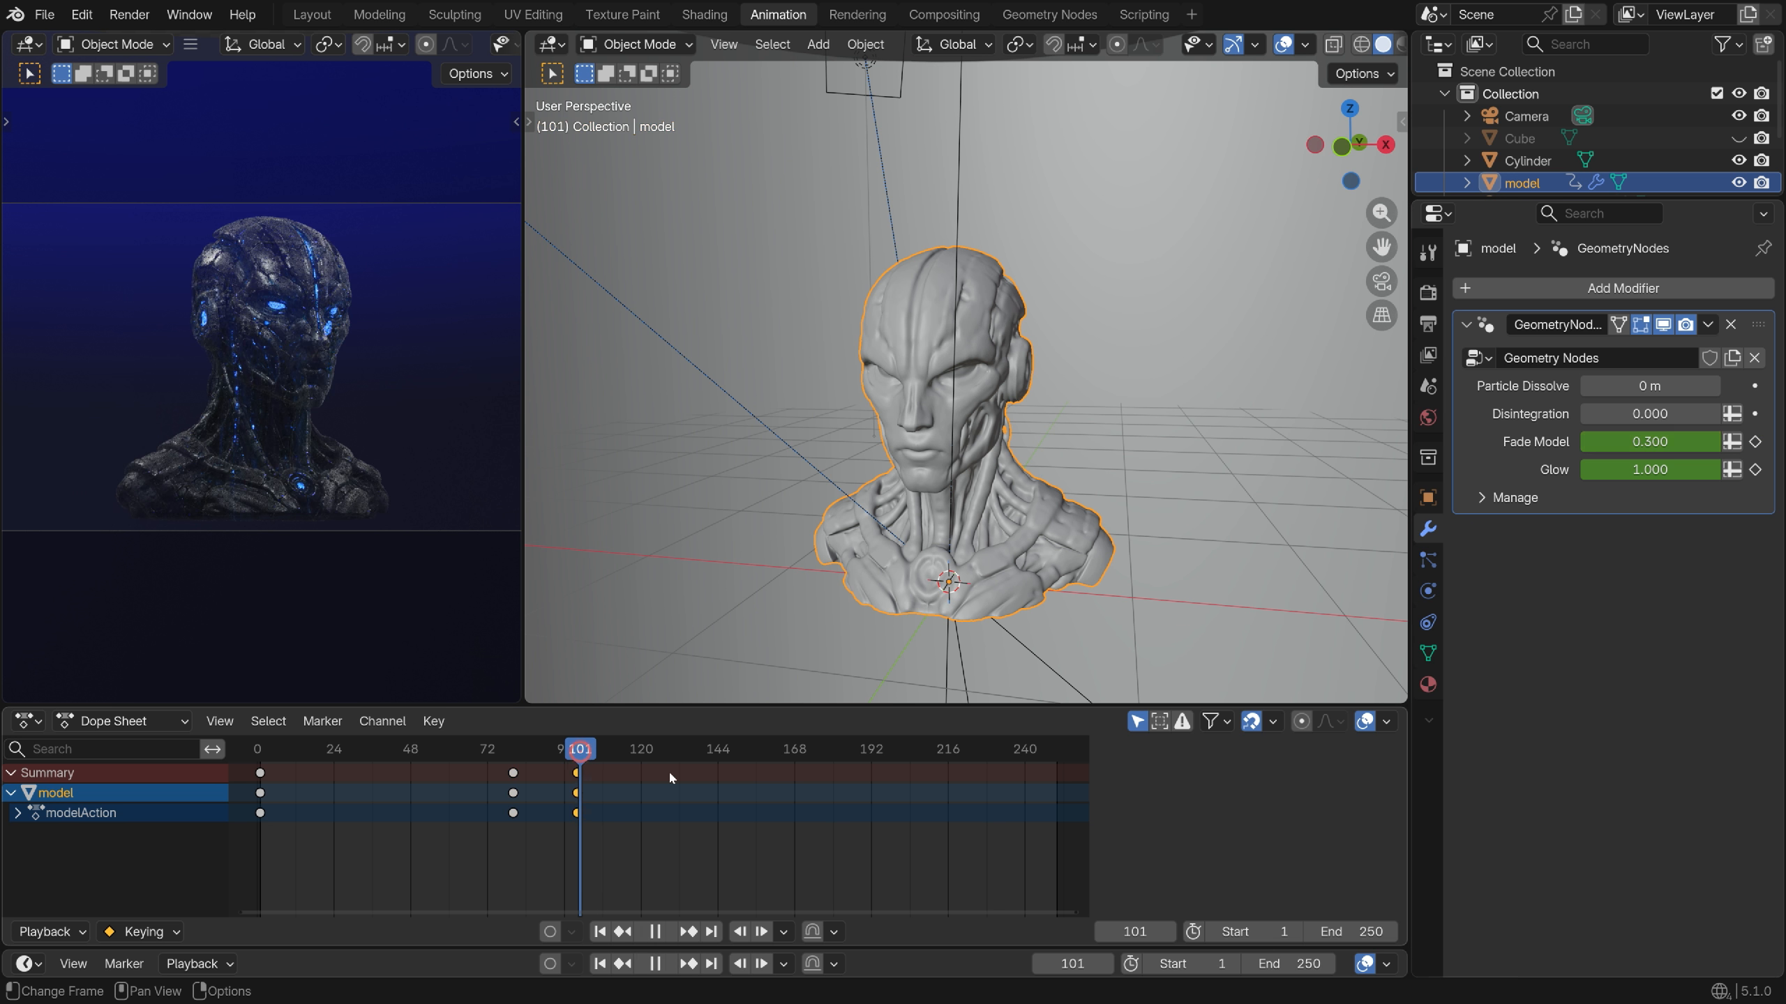
Keyframe Fade Model at 0 on frame 180, then scrub back to frame 100 to check the fade
{"action": "left_click_drag", "start_coordinate": [669, 770], "coordinate": [835, 812]}
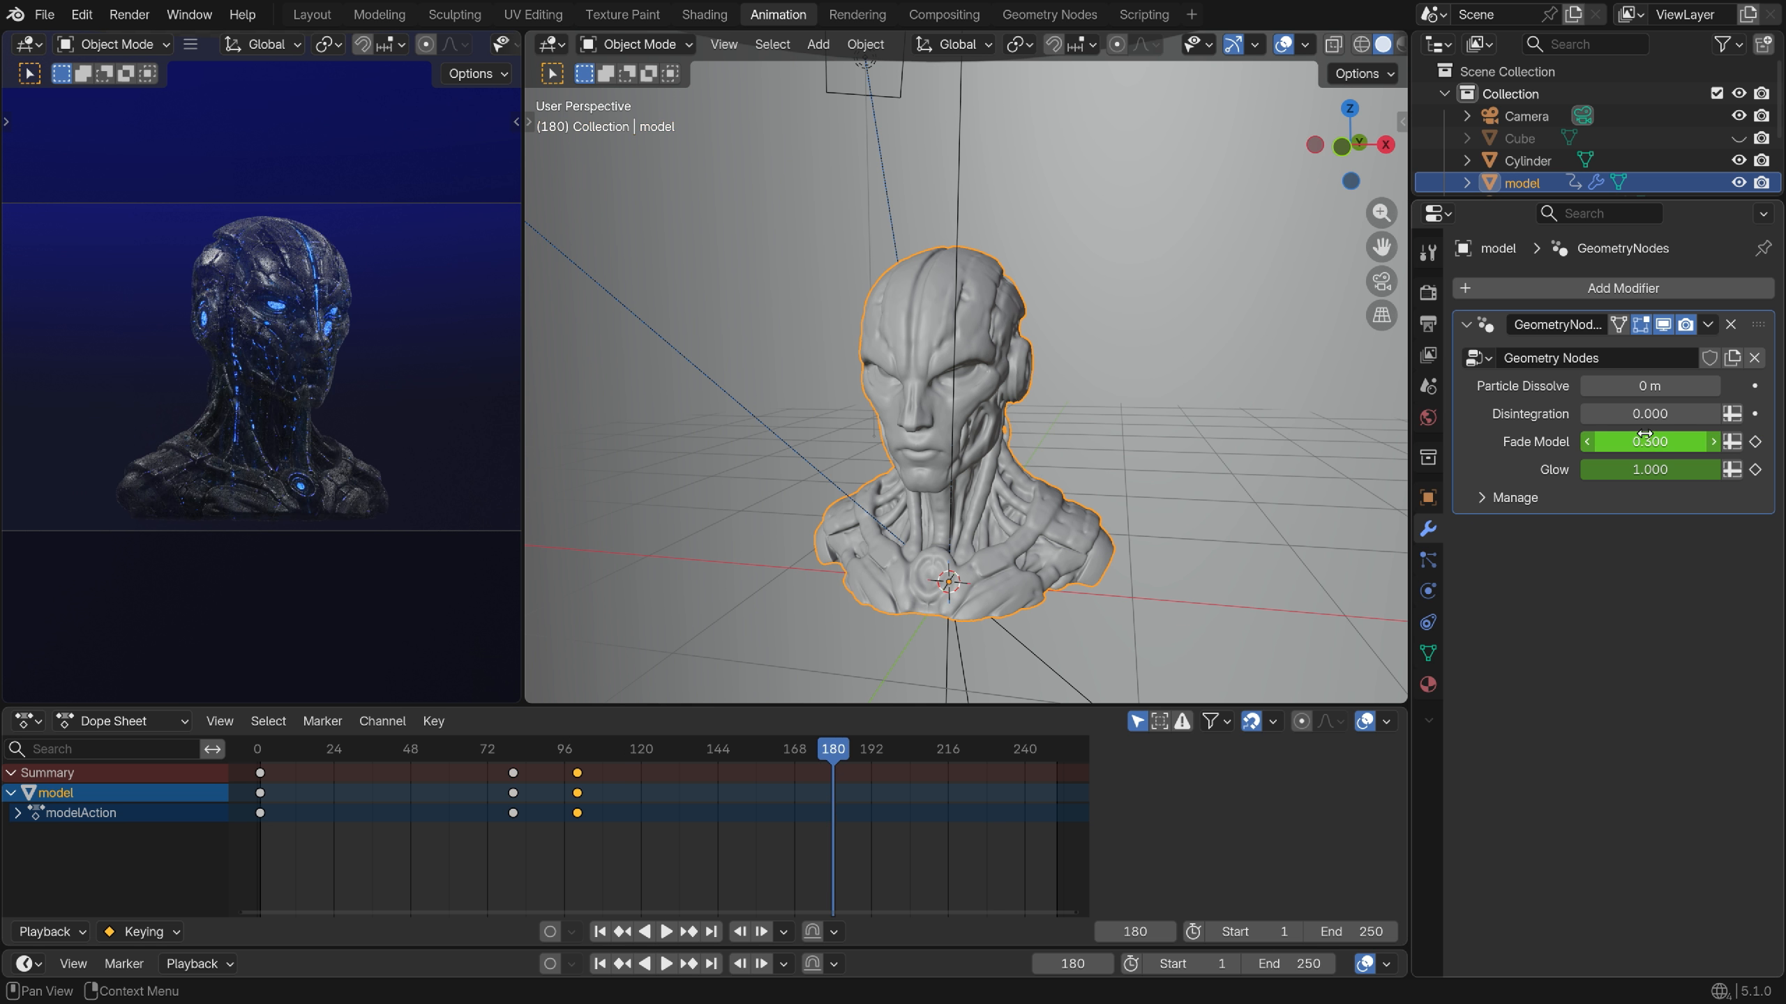
{"action": "left_click_drag", "start_coordinate": [1649, 441], "coordinate": [1610, 442]}
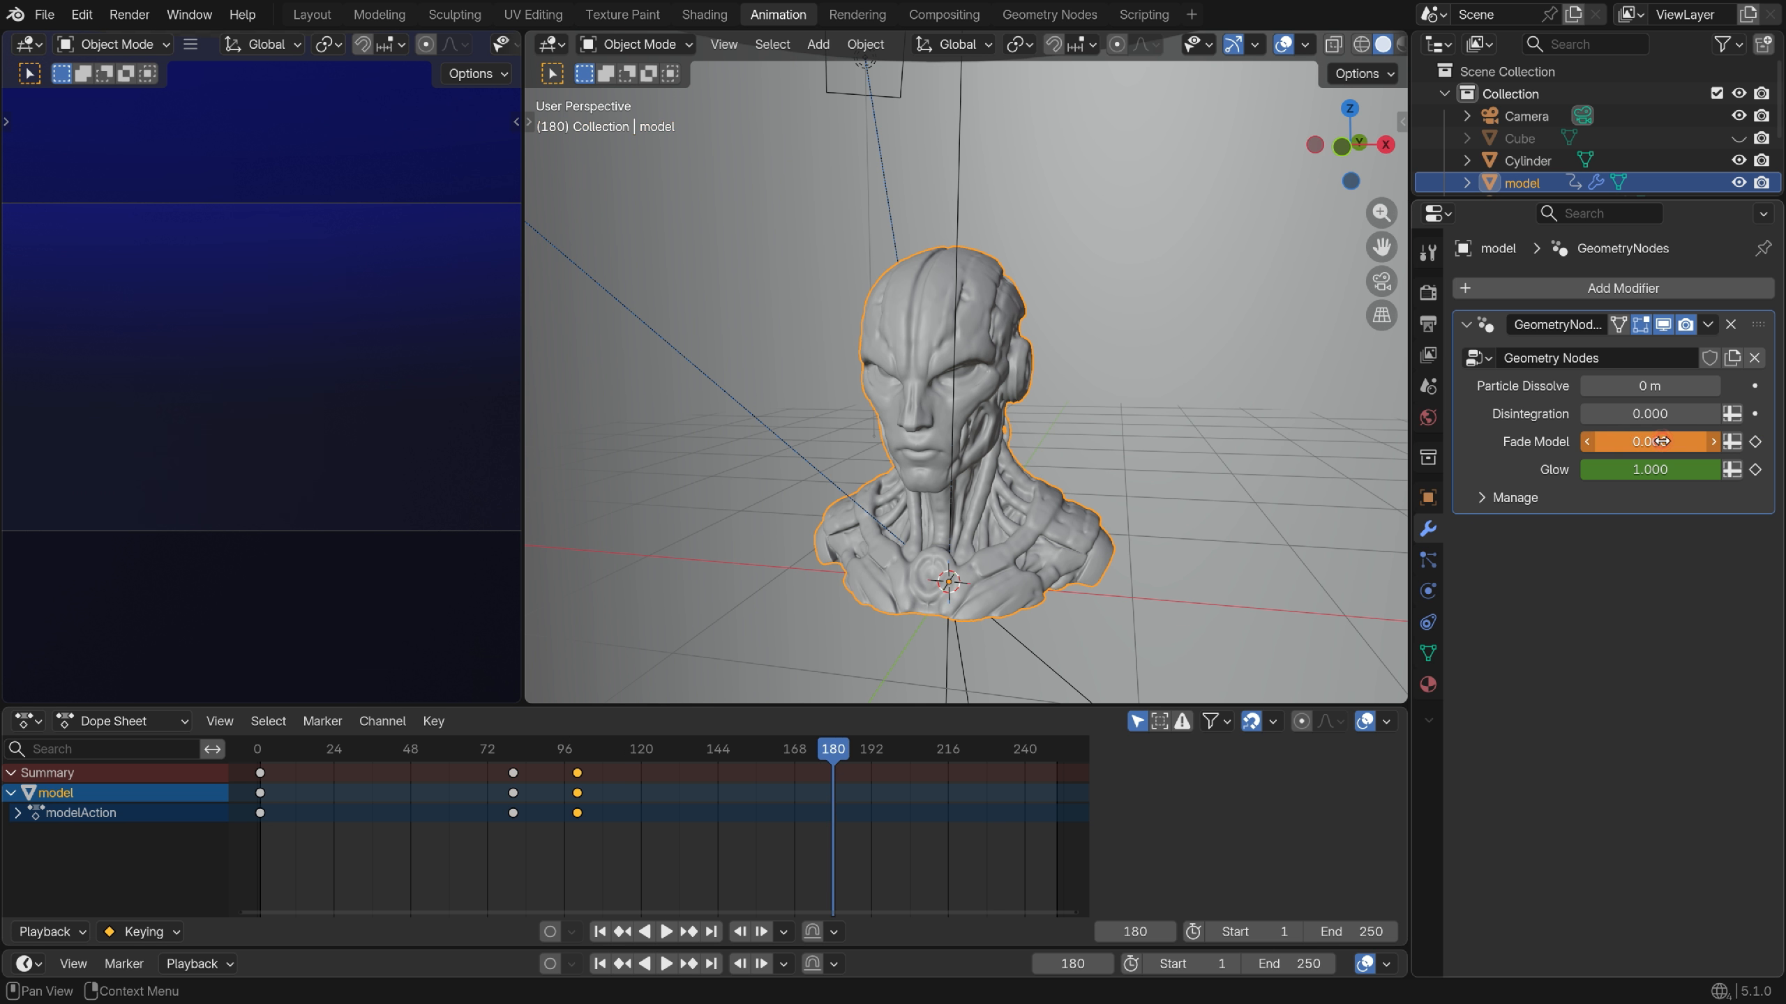
{"action": "left_click", "coordinate": [1756, 441]}
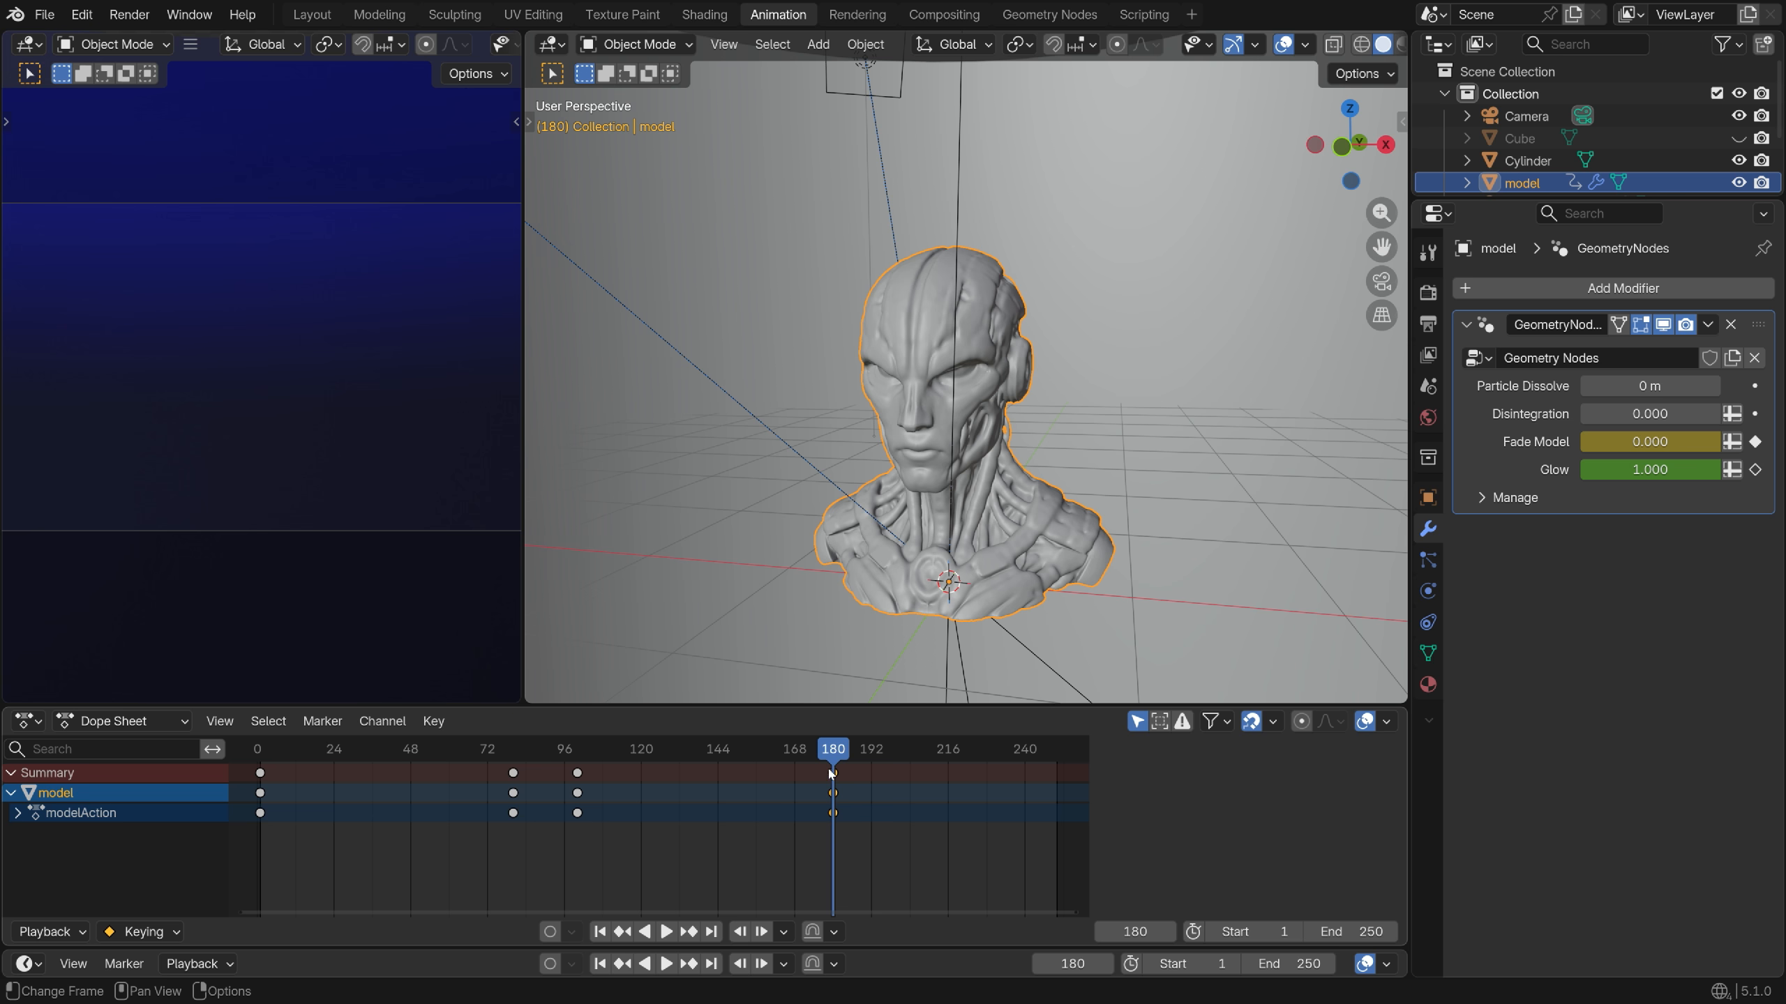
{"action": "left_click_drag", "start_coordinate": [831, 768], "coordinate": [561, 851]}
{"action": "left_click_drag", "start_coordinate": [562, 749], "coordinate": [577, 749]}
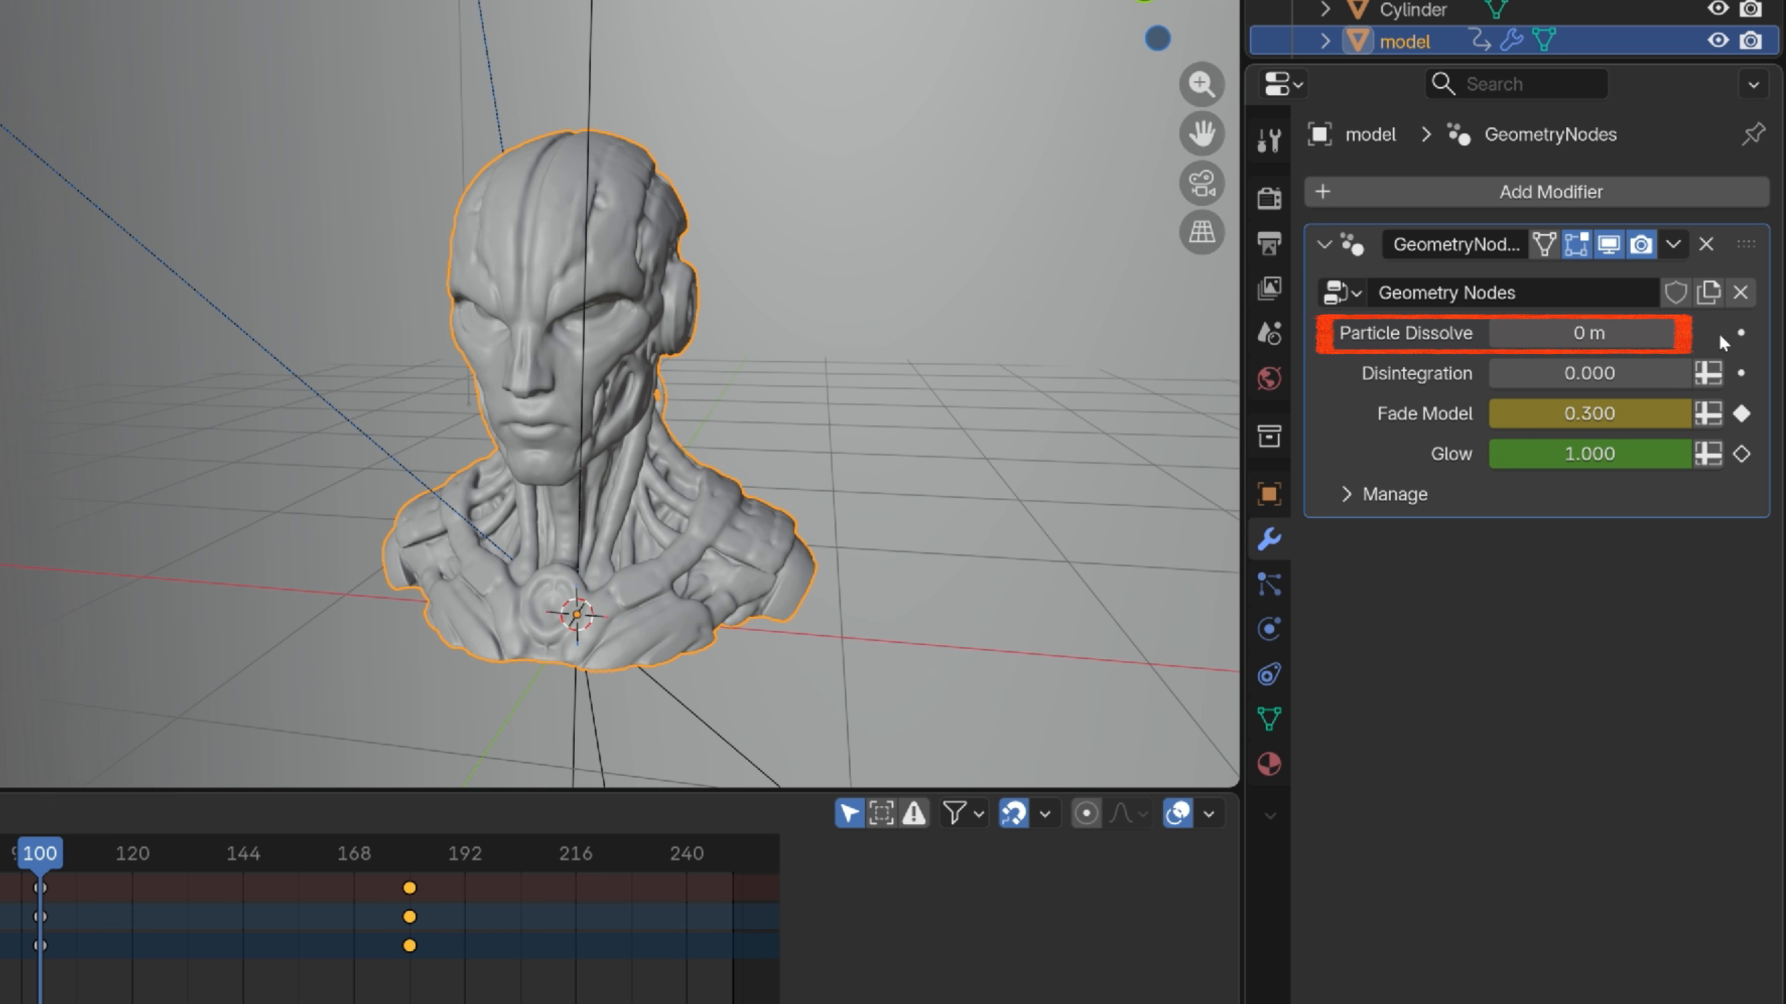
Keyframe Particle Dissolve at 0 m on frame 100 and at 1 m on frame 160
{"action": "left_click", "coordinate": [1743, 342]}
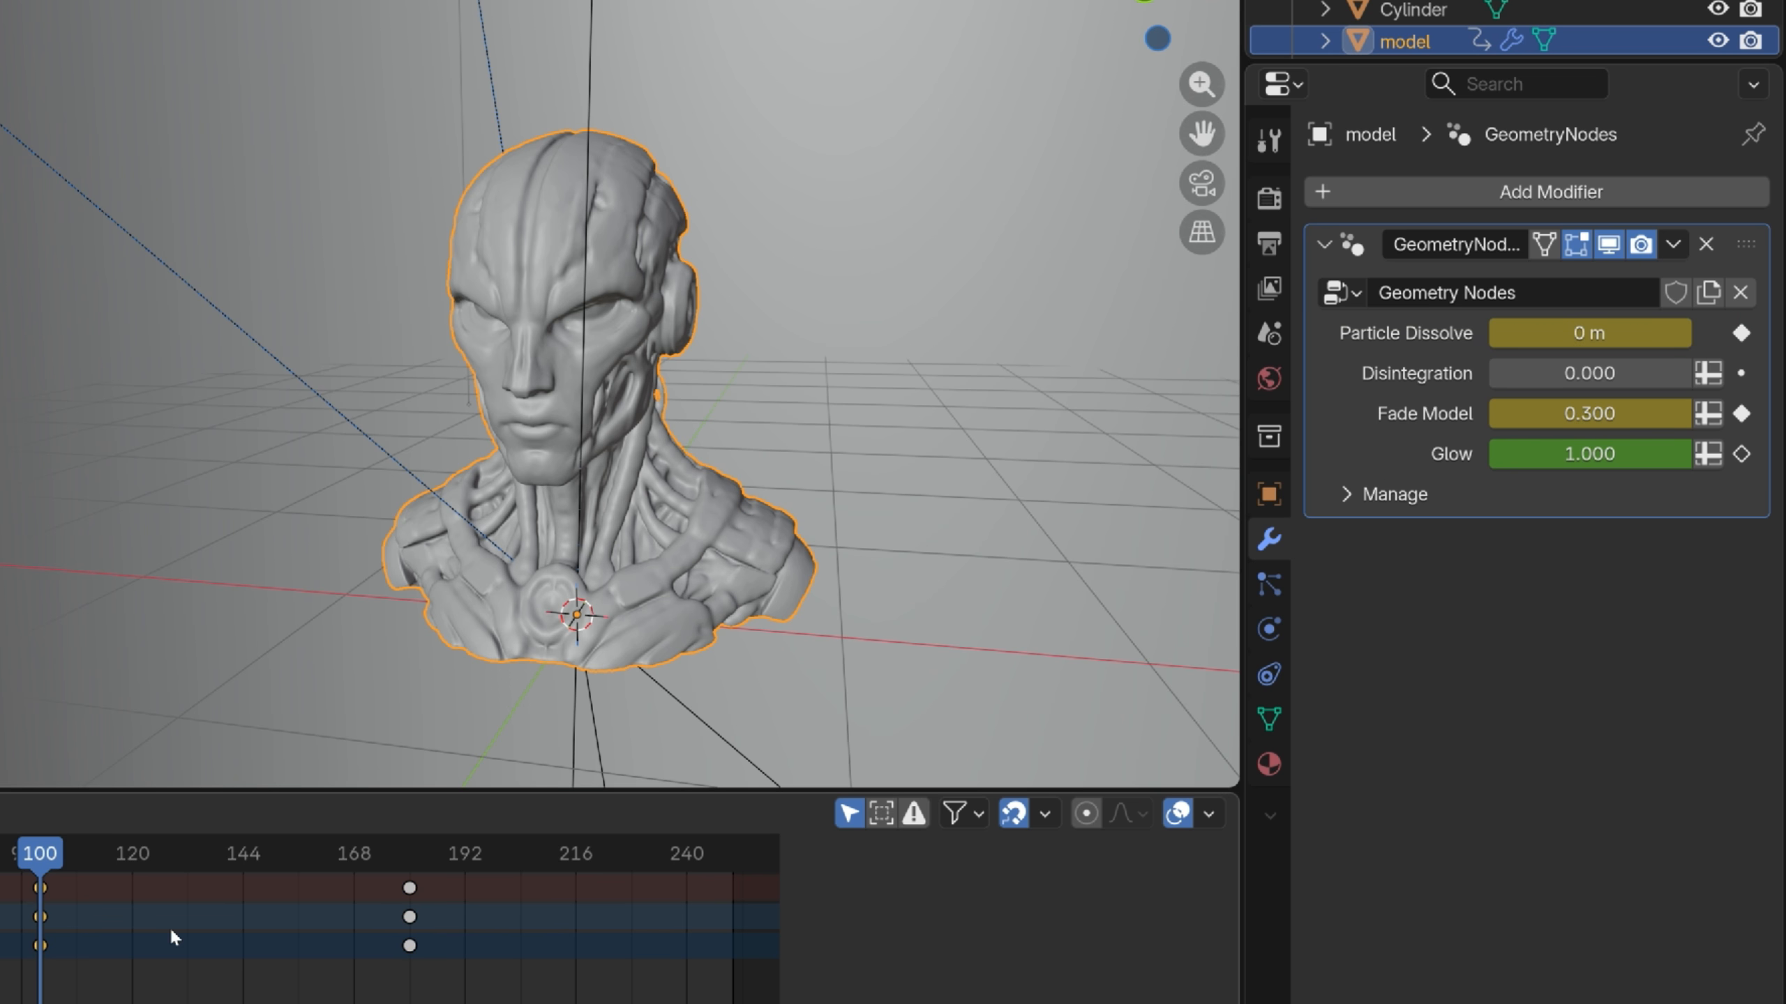
{"action": "left_click_drag", "start_coordinate": [47, 859], "coordinate": [261, 892]}
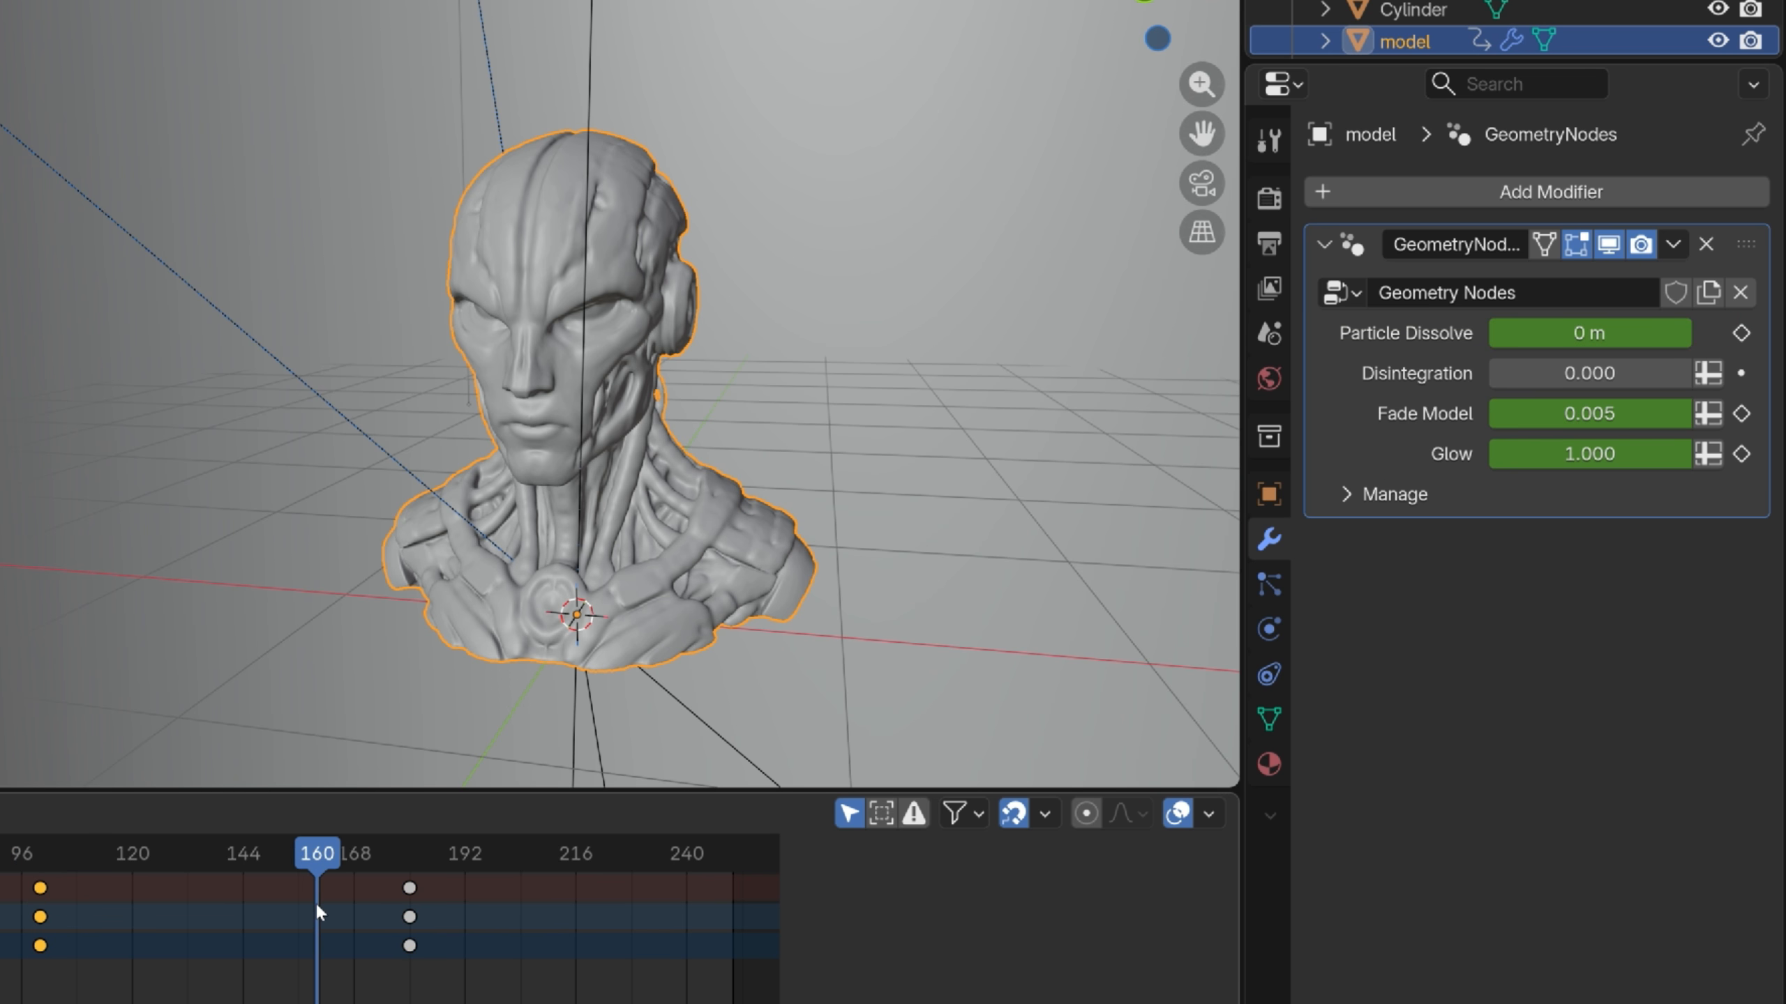
{"action": "left_click", "coordinate": [1589, 333]}
{"action": "type", "text": "1"}
{"action": "key", "text": "Return"}
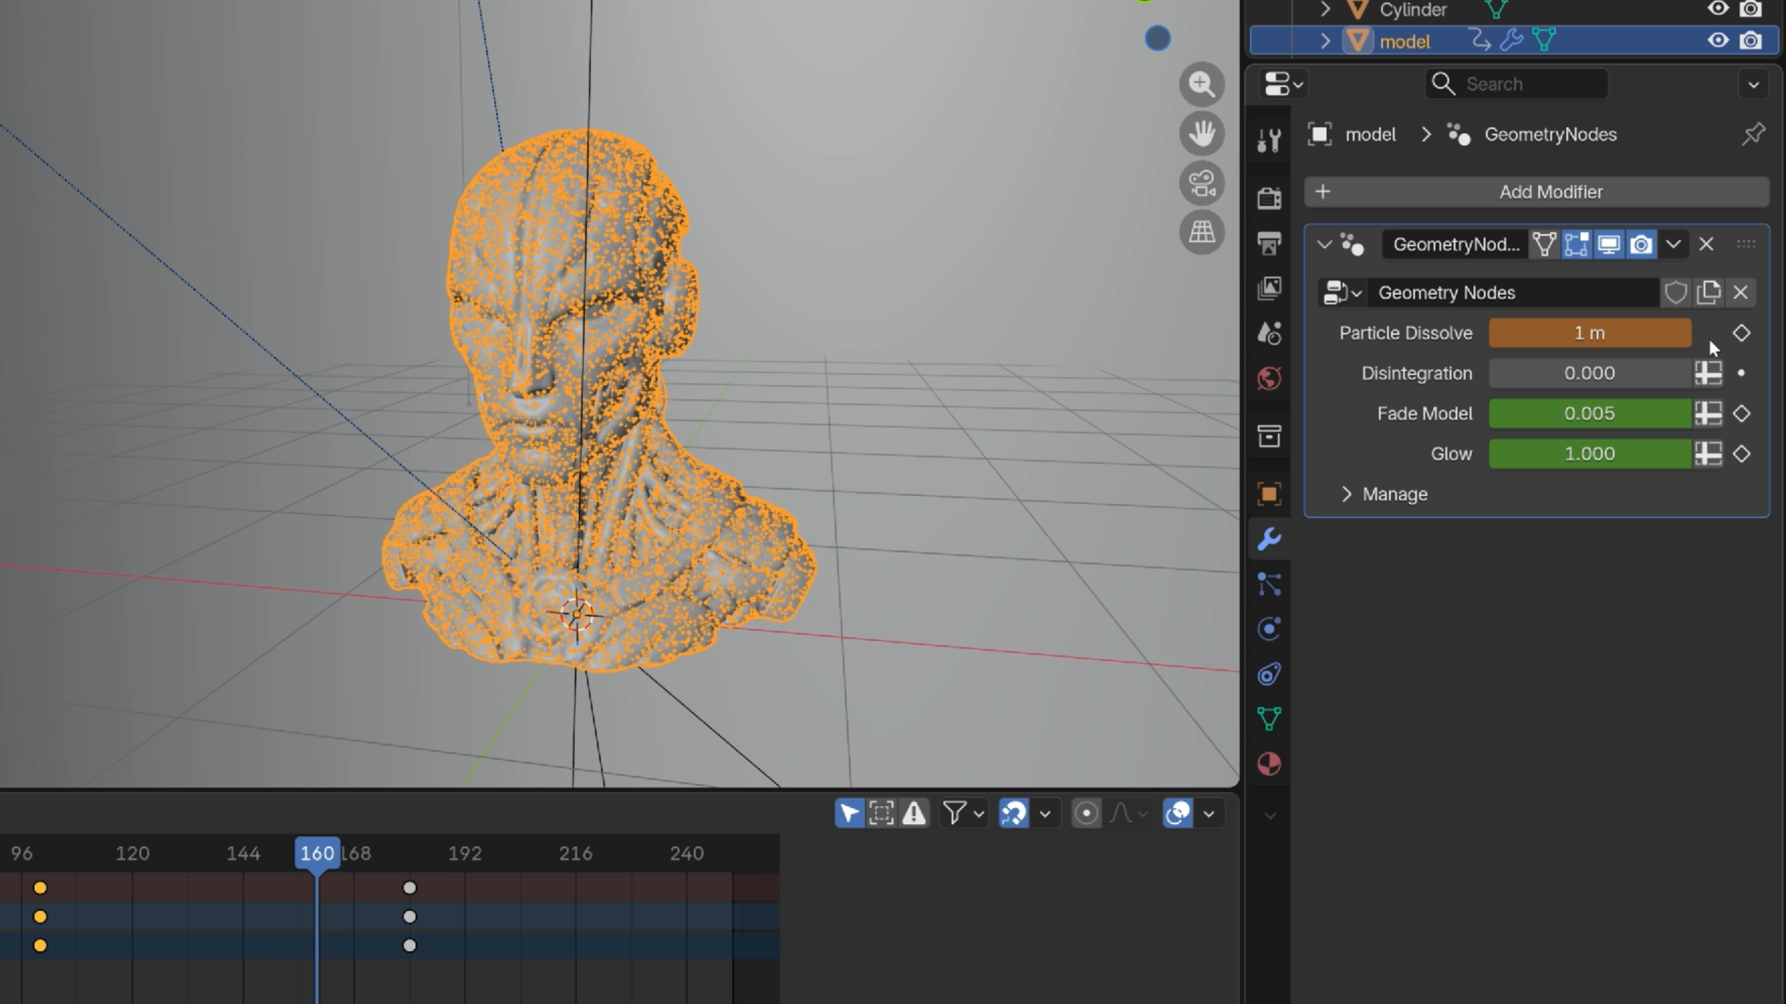
{"action": "left_click", "coordinate": [1740, 334]}
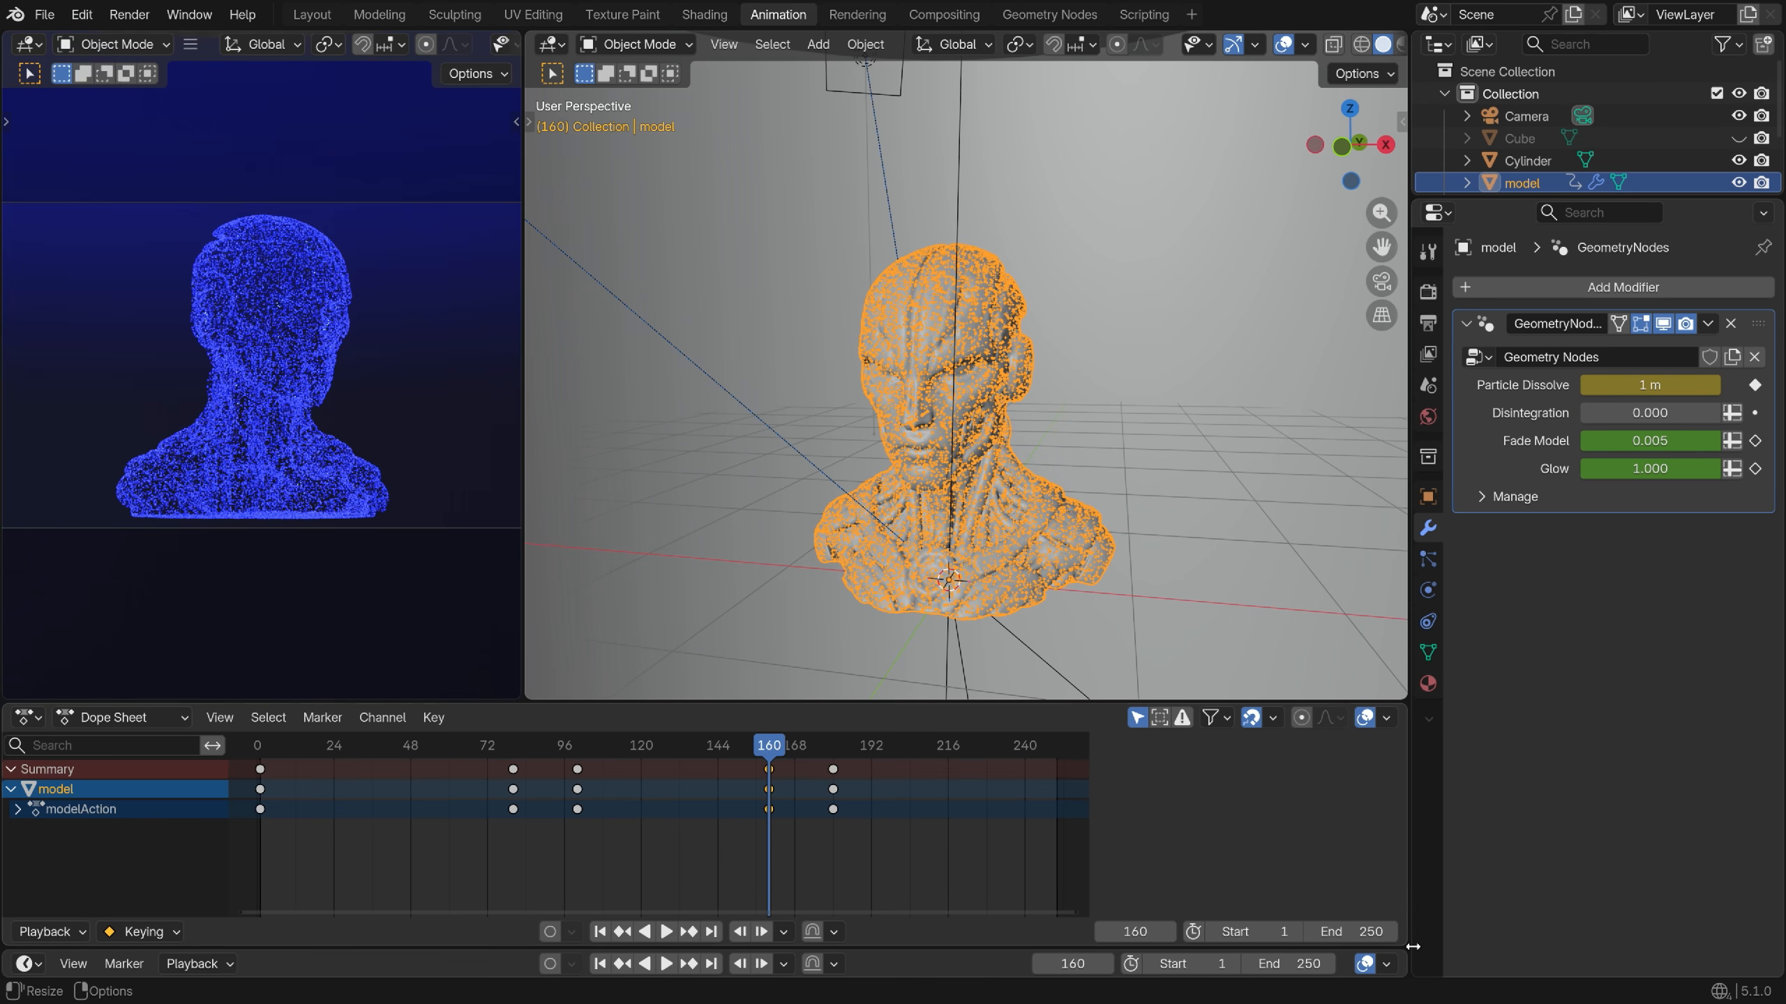
Set the animation end frame to 650 and play back the dissolve to preview it
{"action": "left_click", "coordinate": [1362, 932]}
{"action": "type", "text": "650"}
{"action": "key", "text": "Return"}
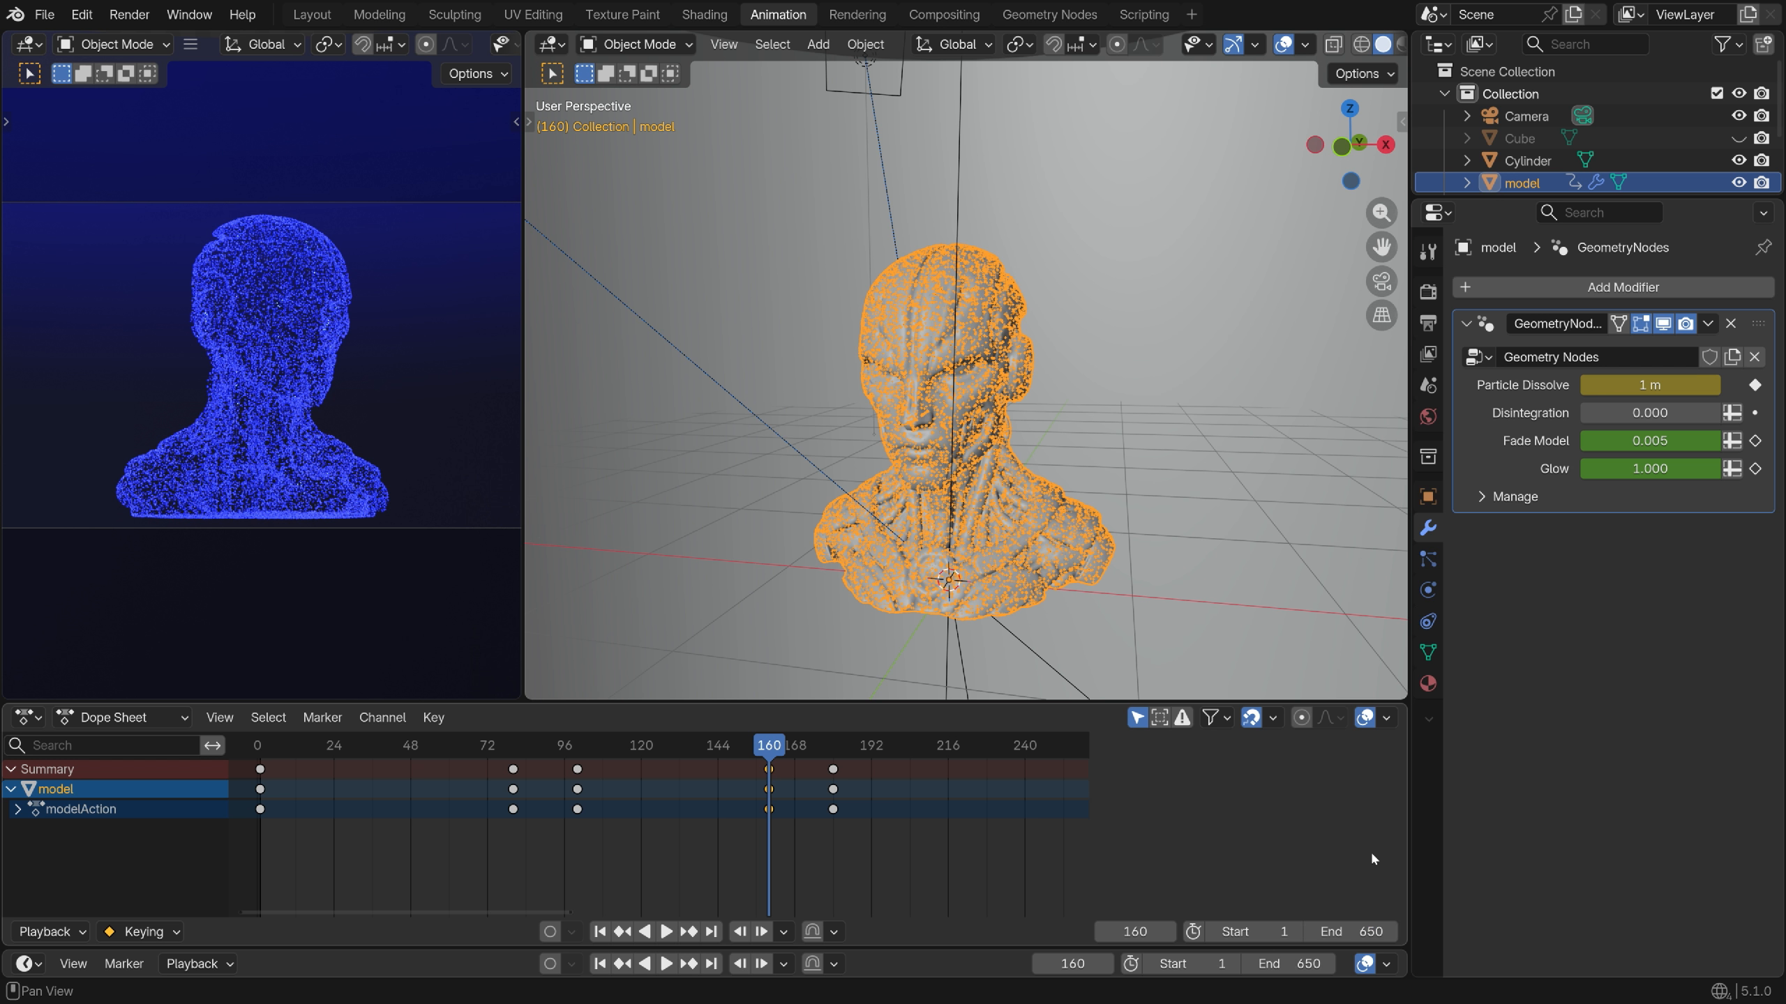
{"action": "scroll", "coordinate": [629, 828], "scroll_direction": "down", "scroll_amount": 5}
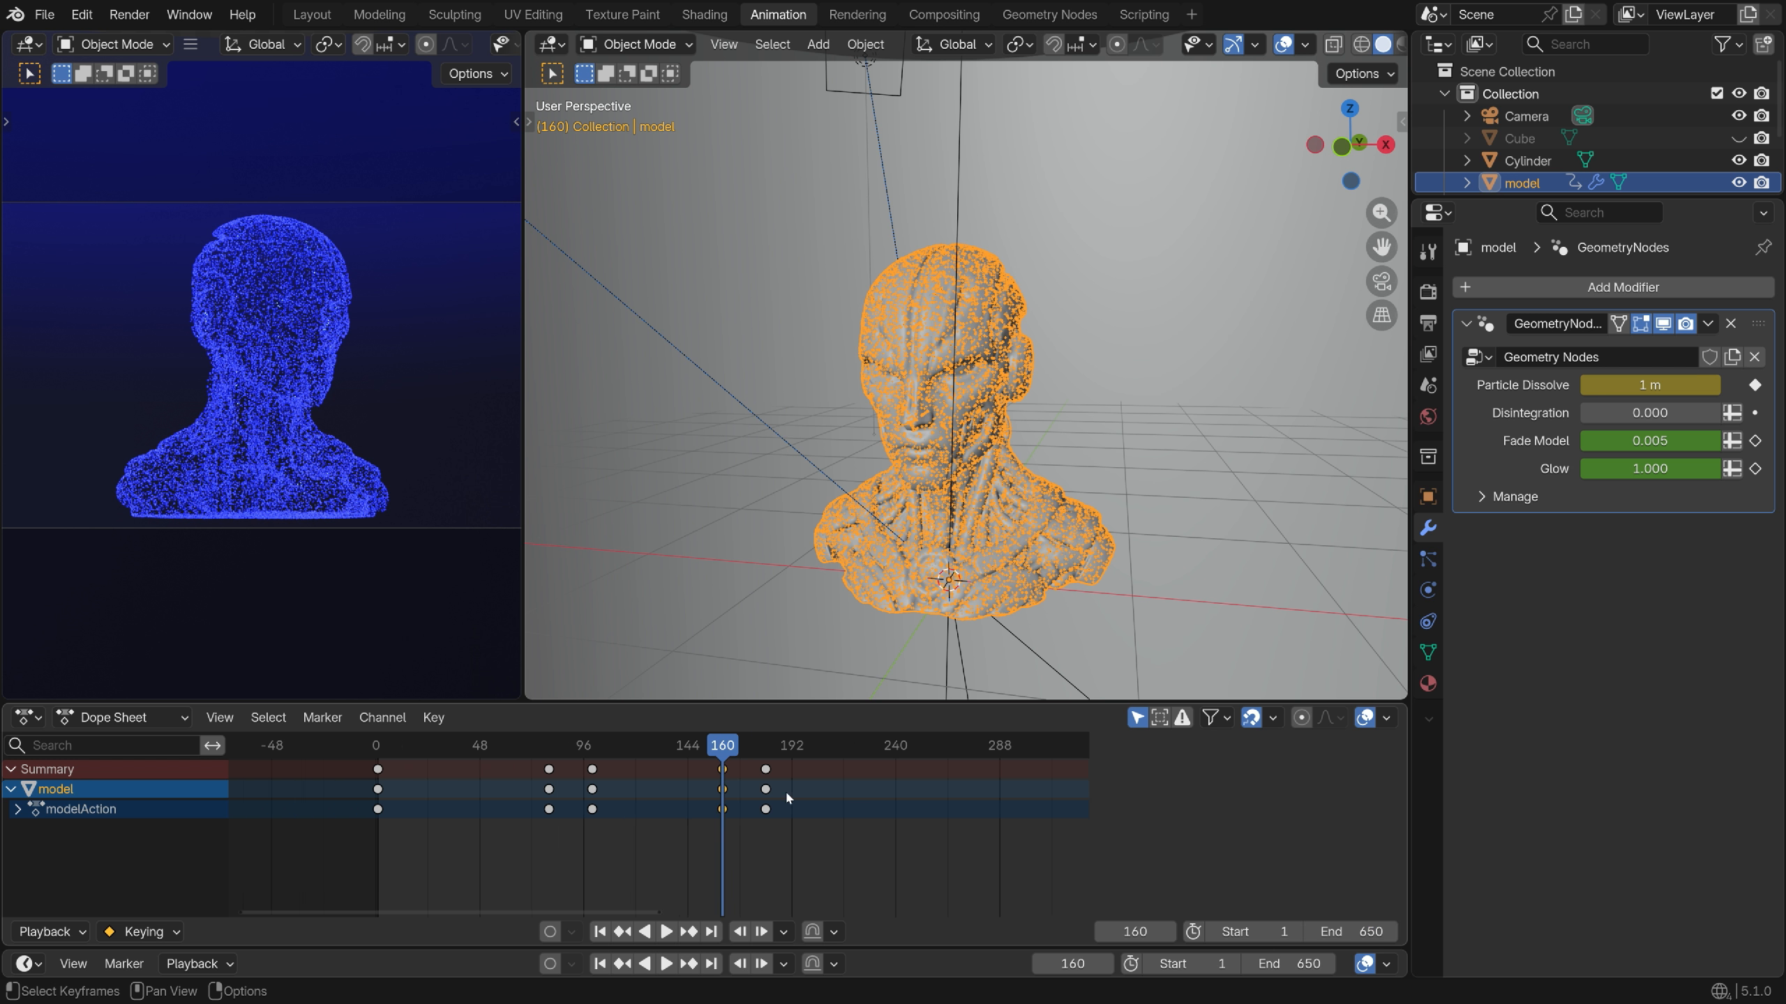
{"action": "scroll", "coordinate": [802, 787], "scroll_direction": "up", "scroll_amount": 4}
{"action": "scroll", "coordinate": [837, 778], "scroll_direction": "up", "scroll_amount": 2}
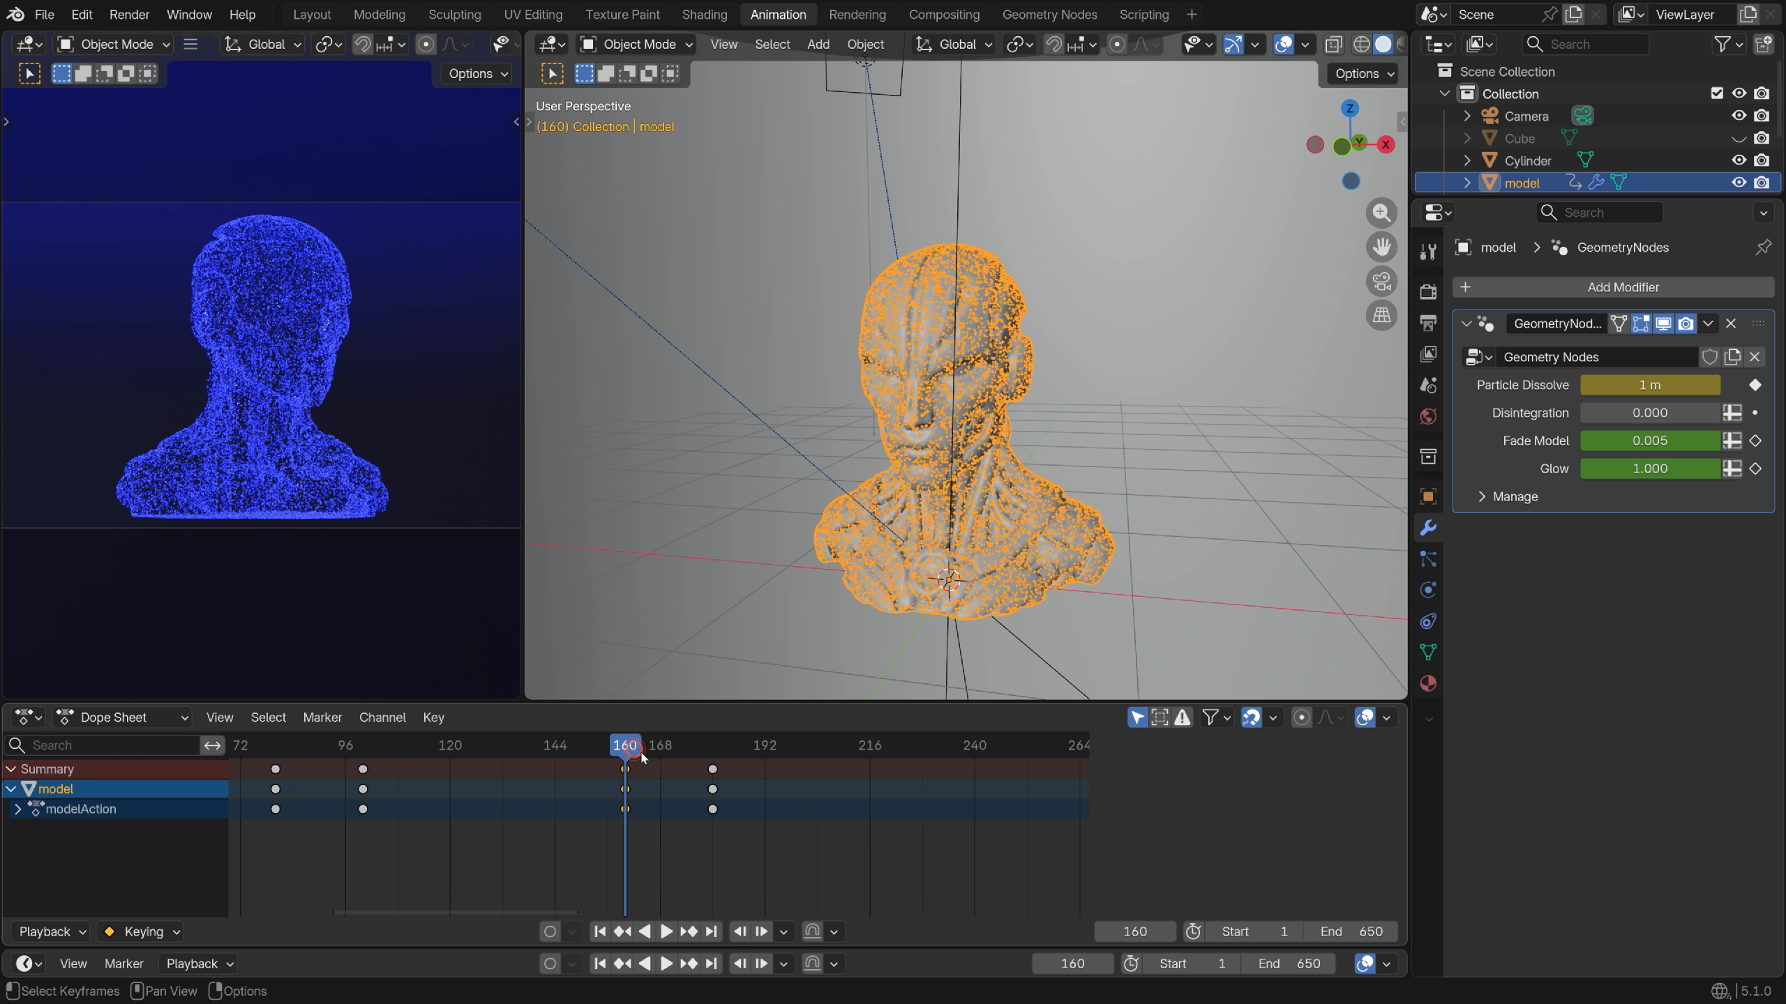
{"action": "key", "text": "space"}
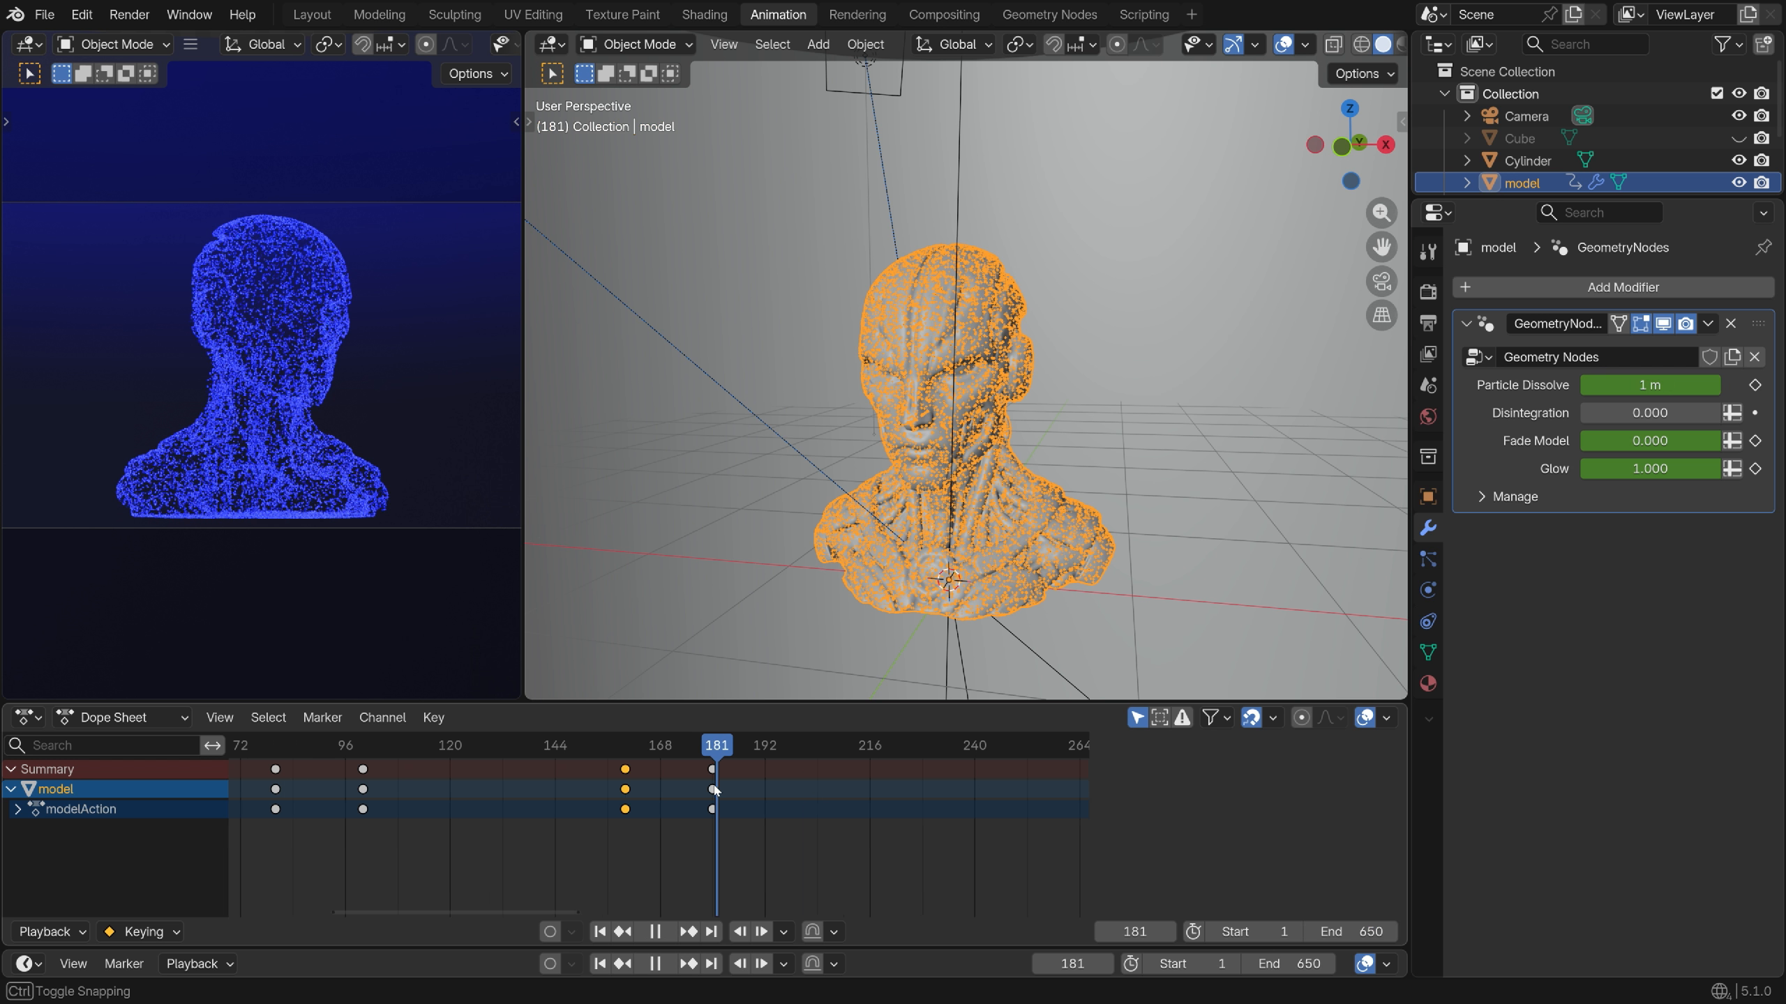
{"action": "key", "text": "space"}
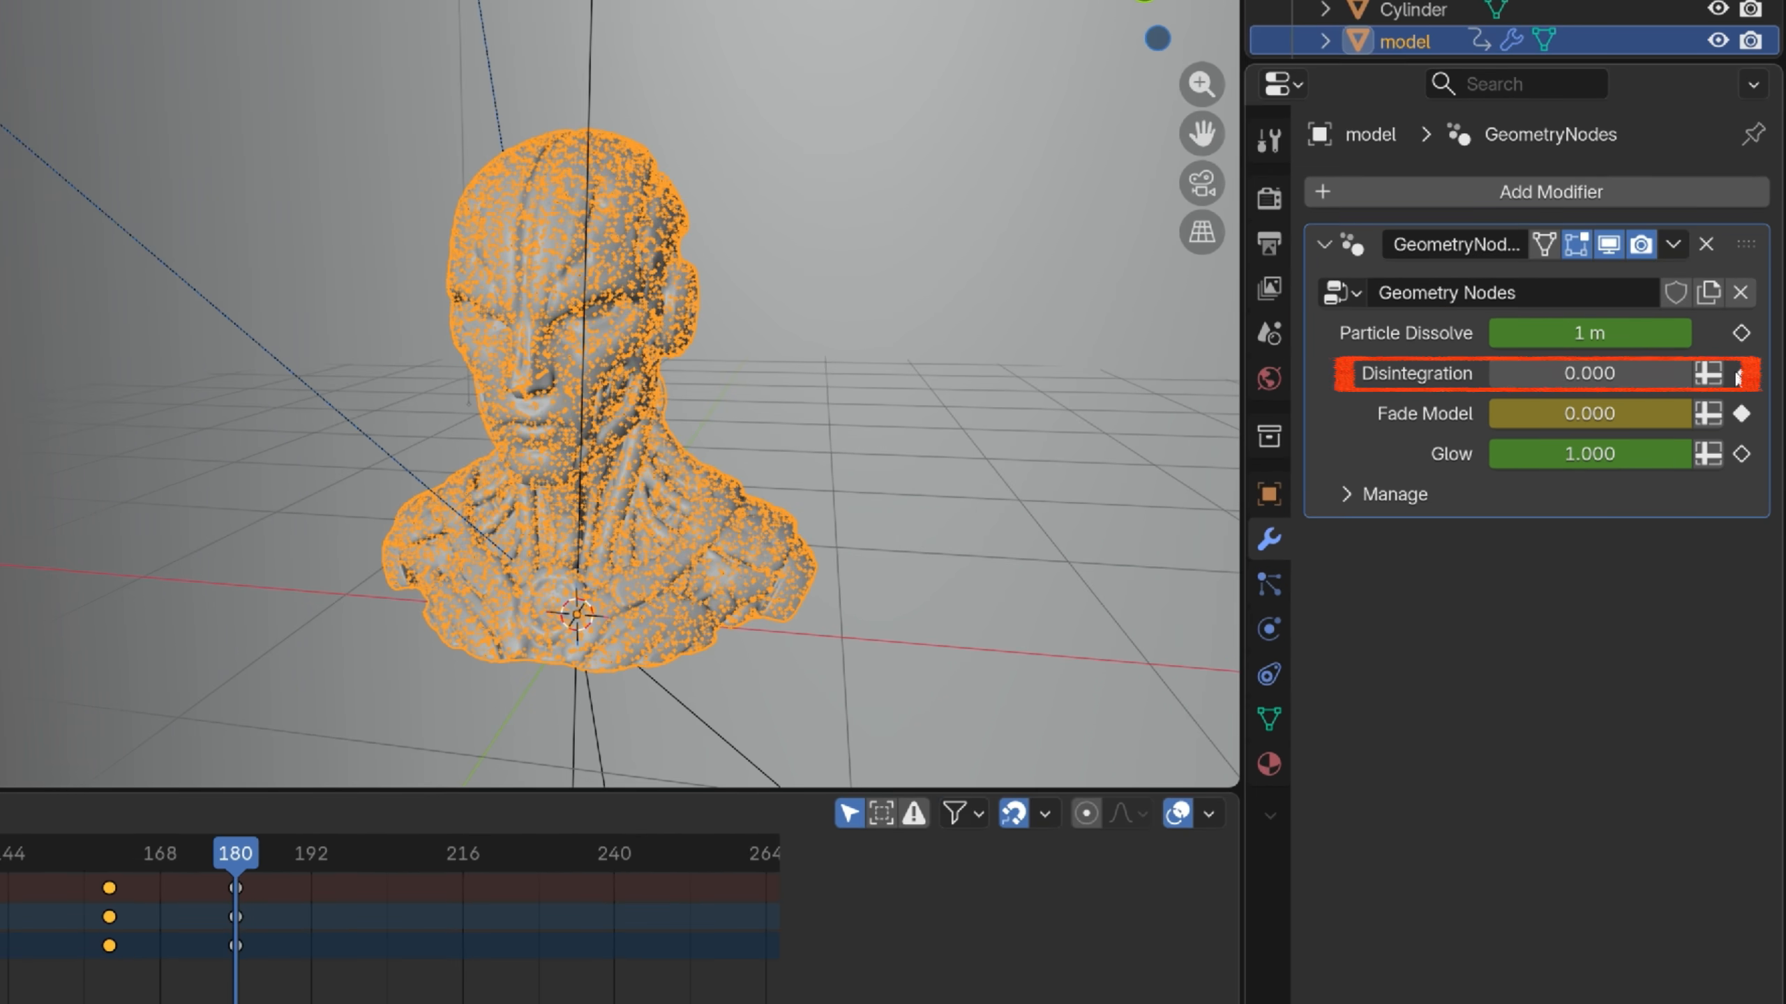
Keyframe Disintegration at 0 on frame 180 and at 20 on frame 360
{"action": "left_click", "coordinate": [1740, 374]}
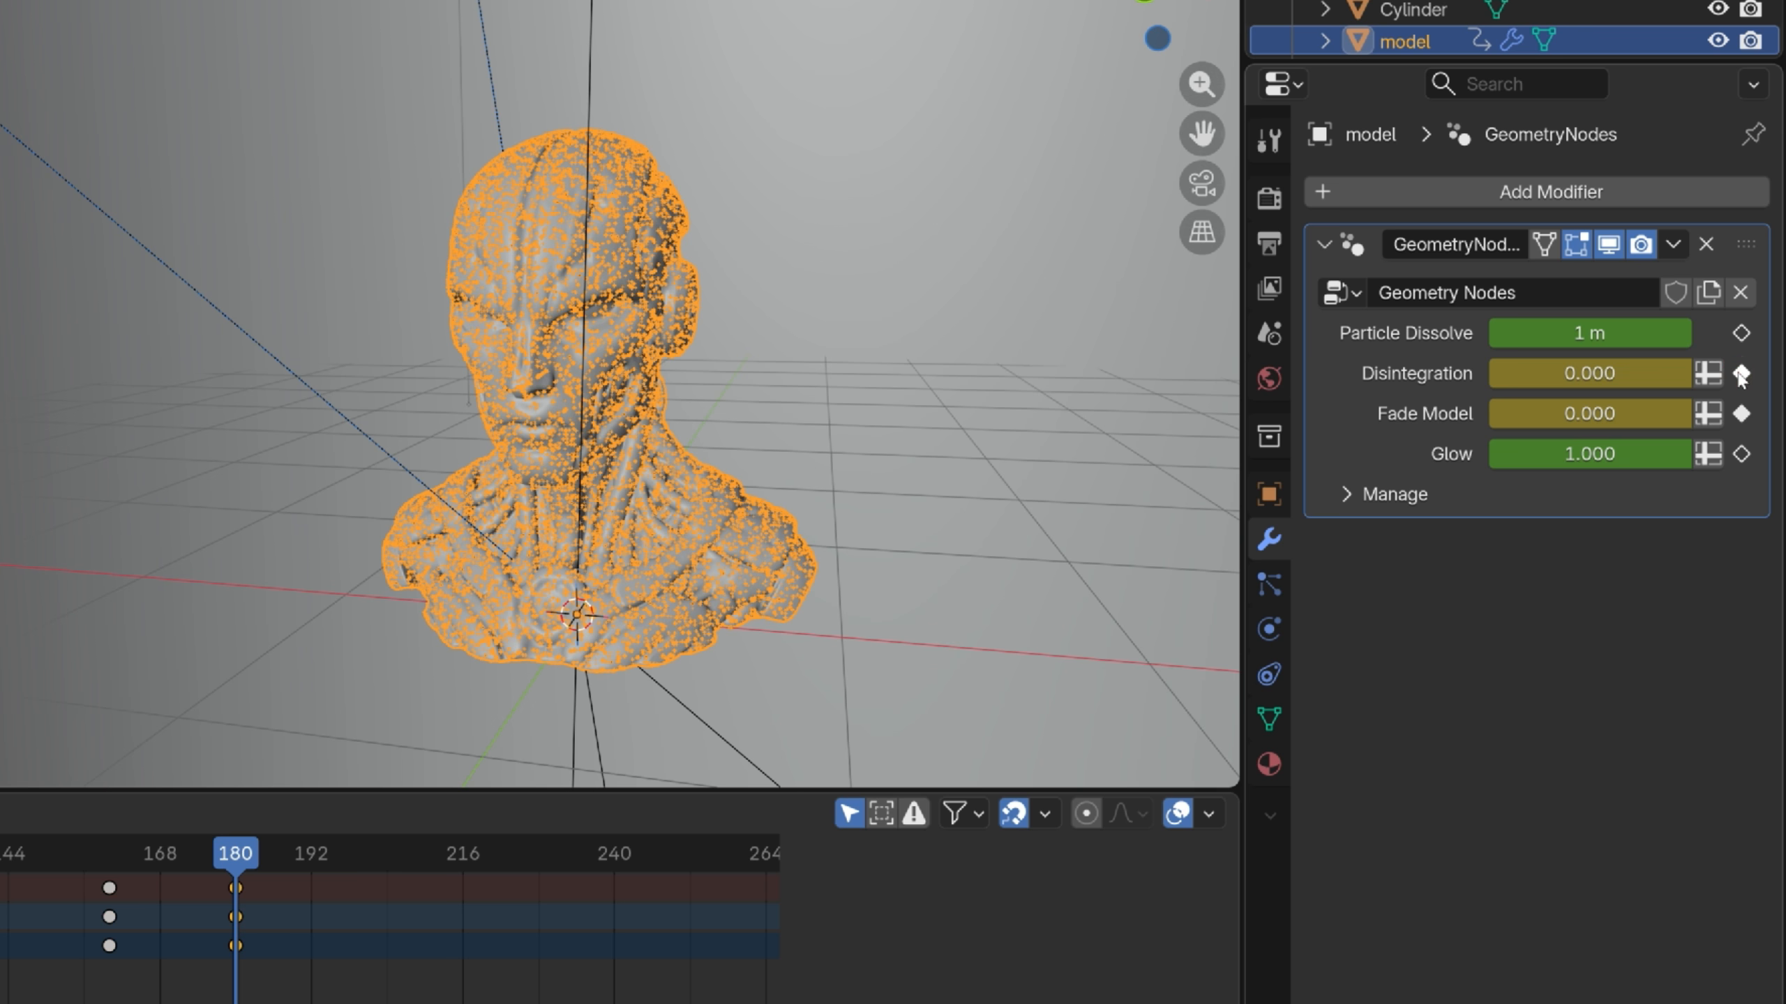
{"action": "scroll", "coordinate": [408, 922], "scroll_direction": "down", "scroll_amount": 6}
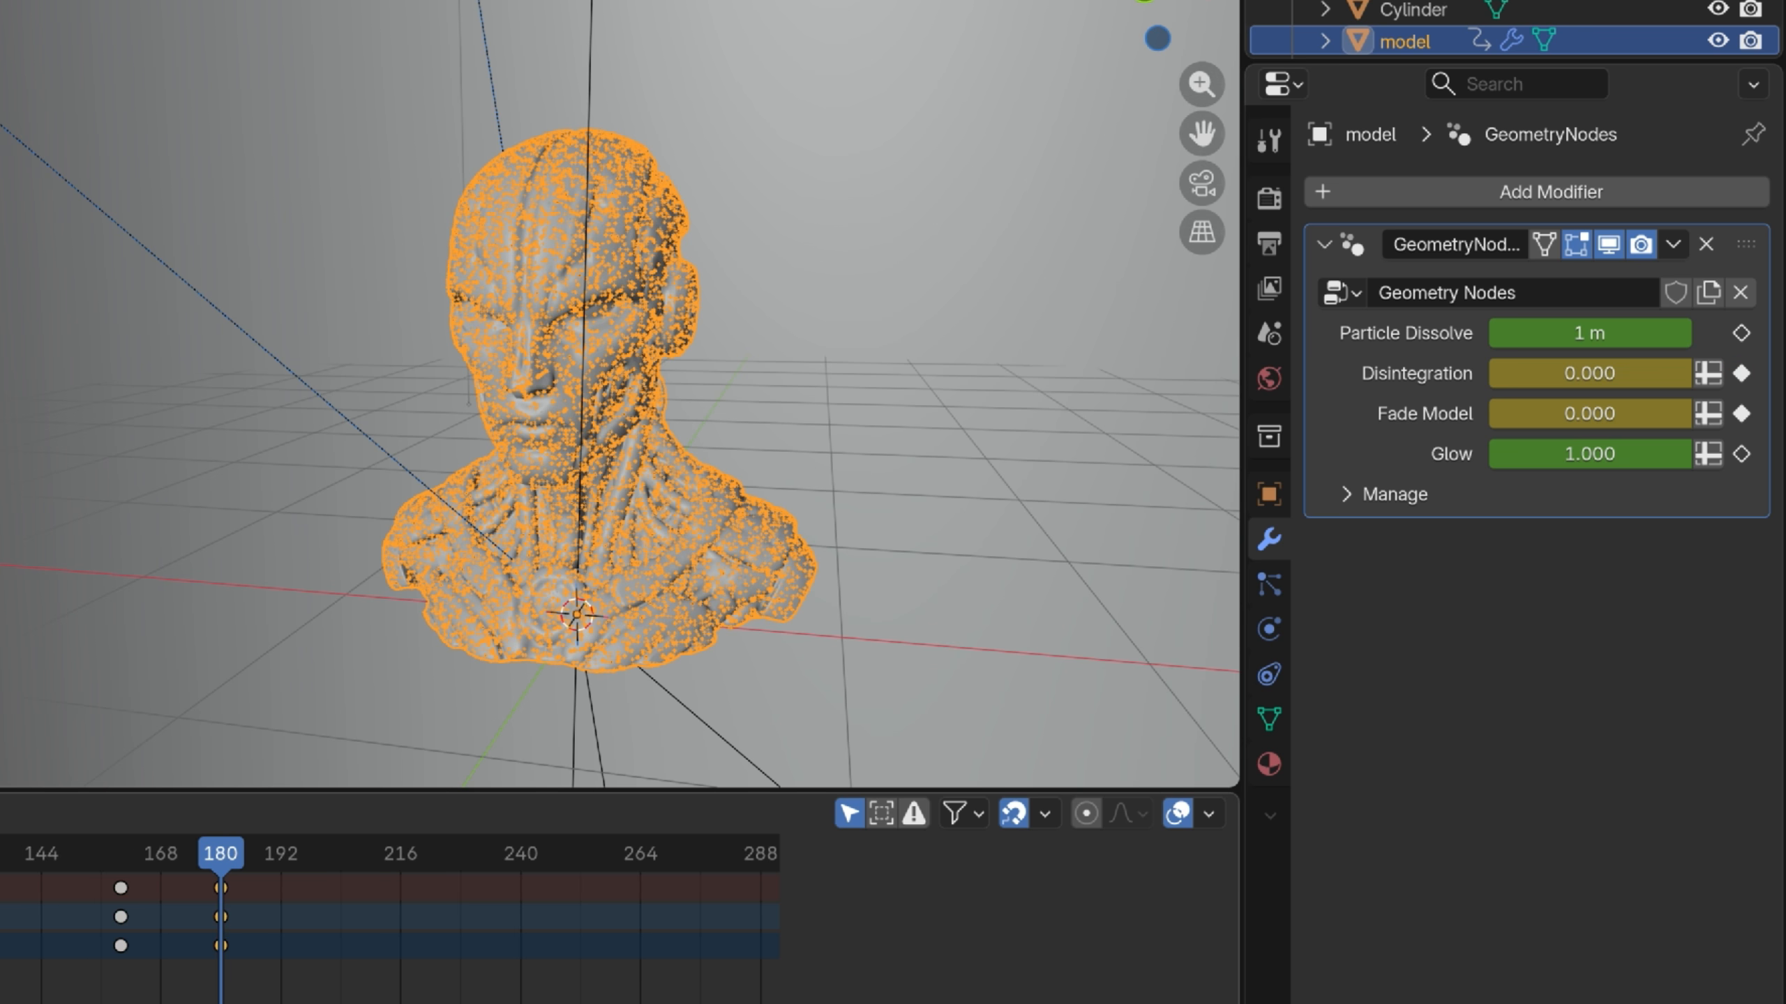
{"action": "middle_click_drag", "start_coordinate": [476, 986], "coordinate": [95, 990]}
{"action": "left_click_drag", "start_coordinate": [334, 935], "coordinate": [566, 959]}
{"action": "left_click_drag", "start_coordinate": [1666, 374], "coordinate": [1765, 373]}
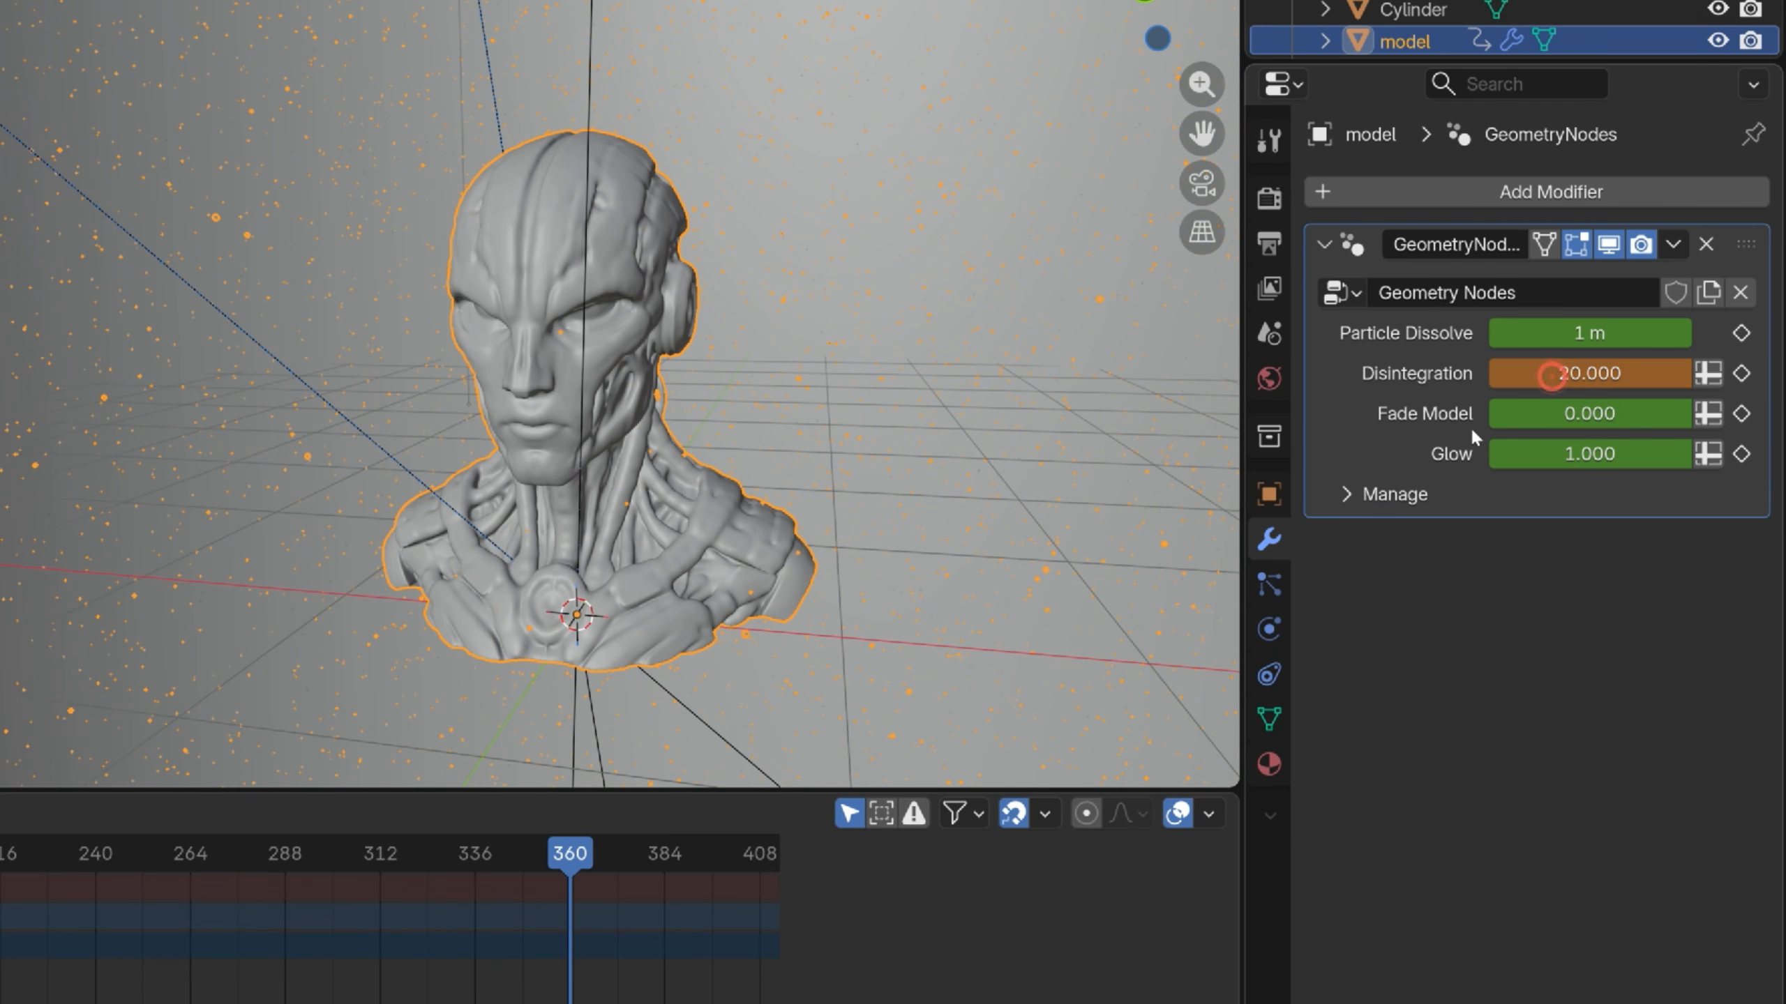
{"action": "left_click", "coordinate": [1742, 373]}
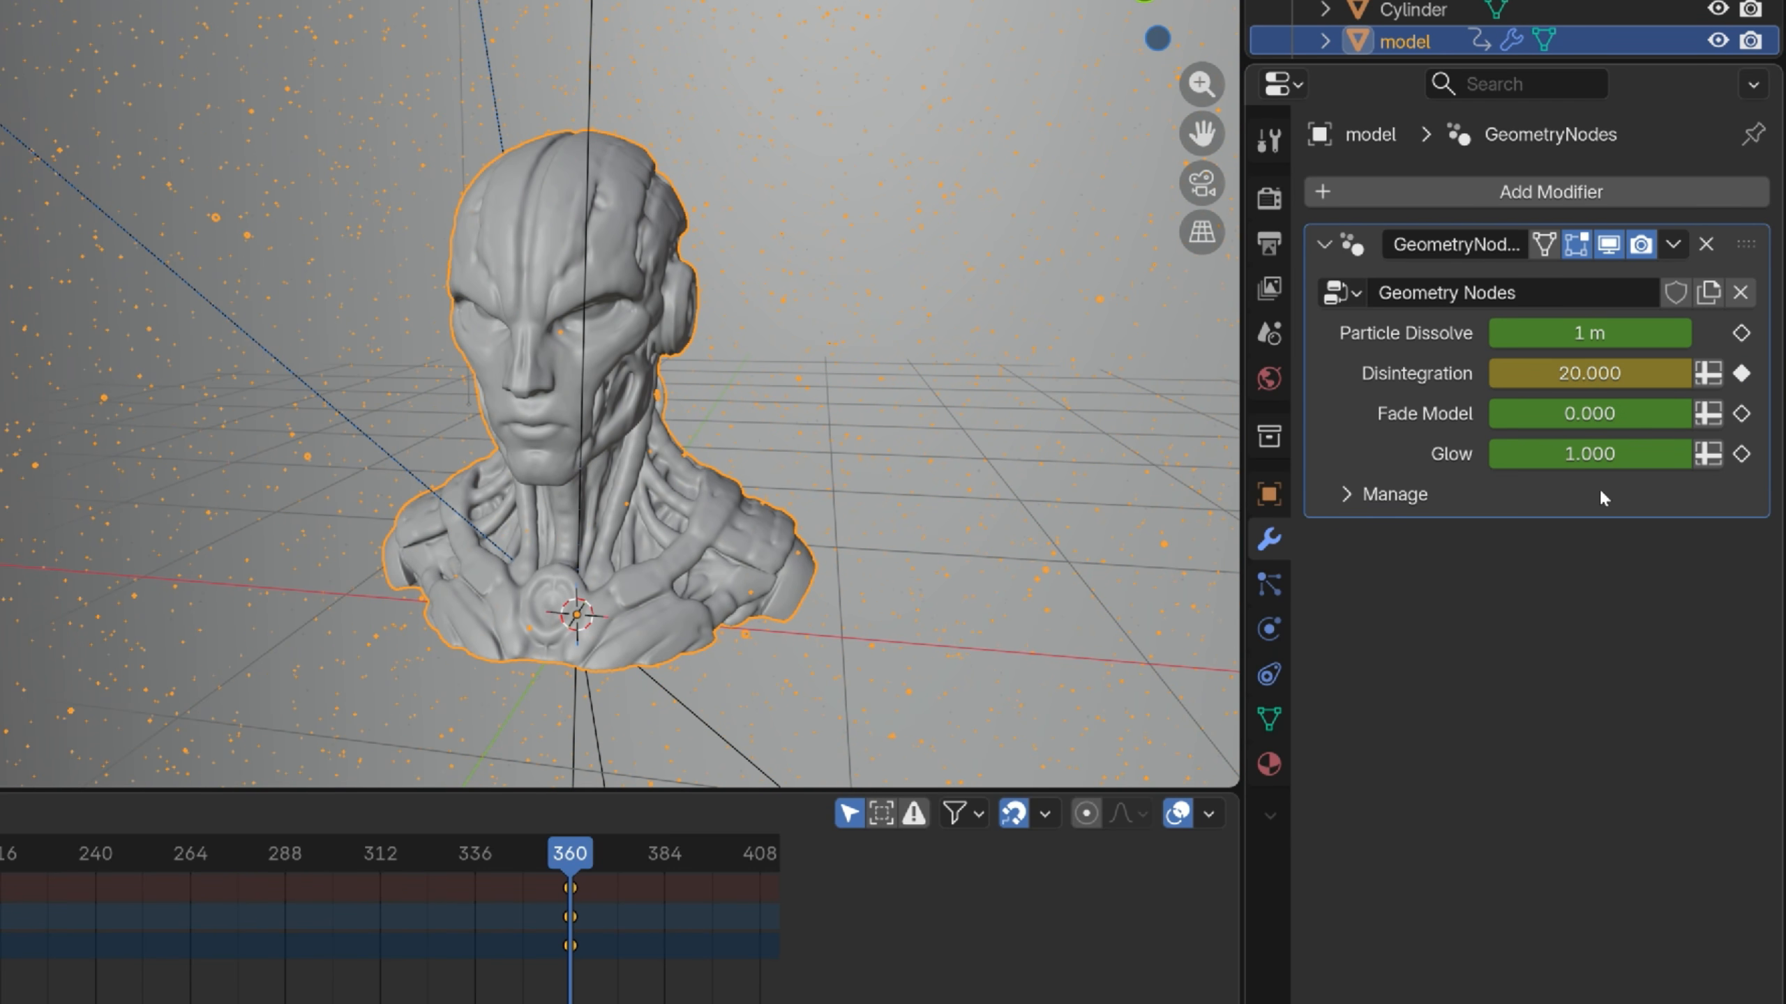
Bring Disintegration back to 0 and keyframe it on frame 540
{"action": "scroll", "coordinate": [133, 941], "scroll_direction": "down", "scroll_amount": 9}
{"action": "middle_click_drag", "start_coordinate": [434, 974], "coordinate": [103, 970]}
{"action": "scroll", "coordinate": [103, 970], "scroll_direction": "up", "scroll_amount": 2}
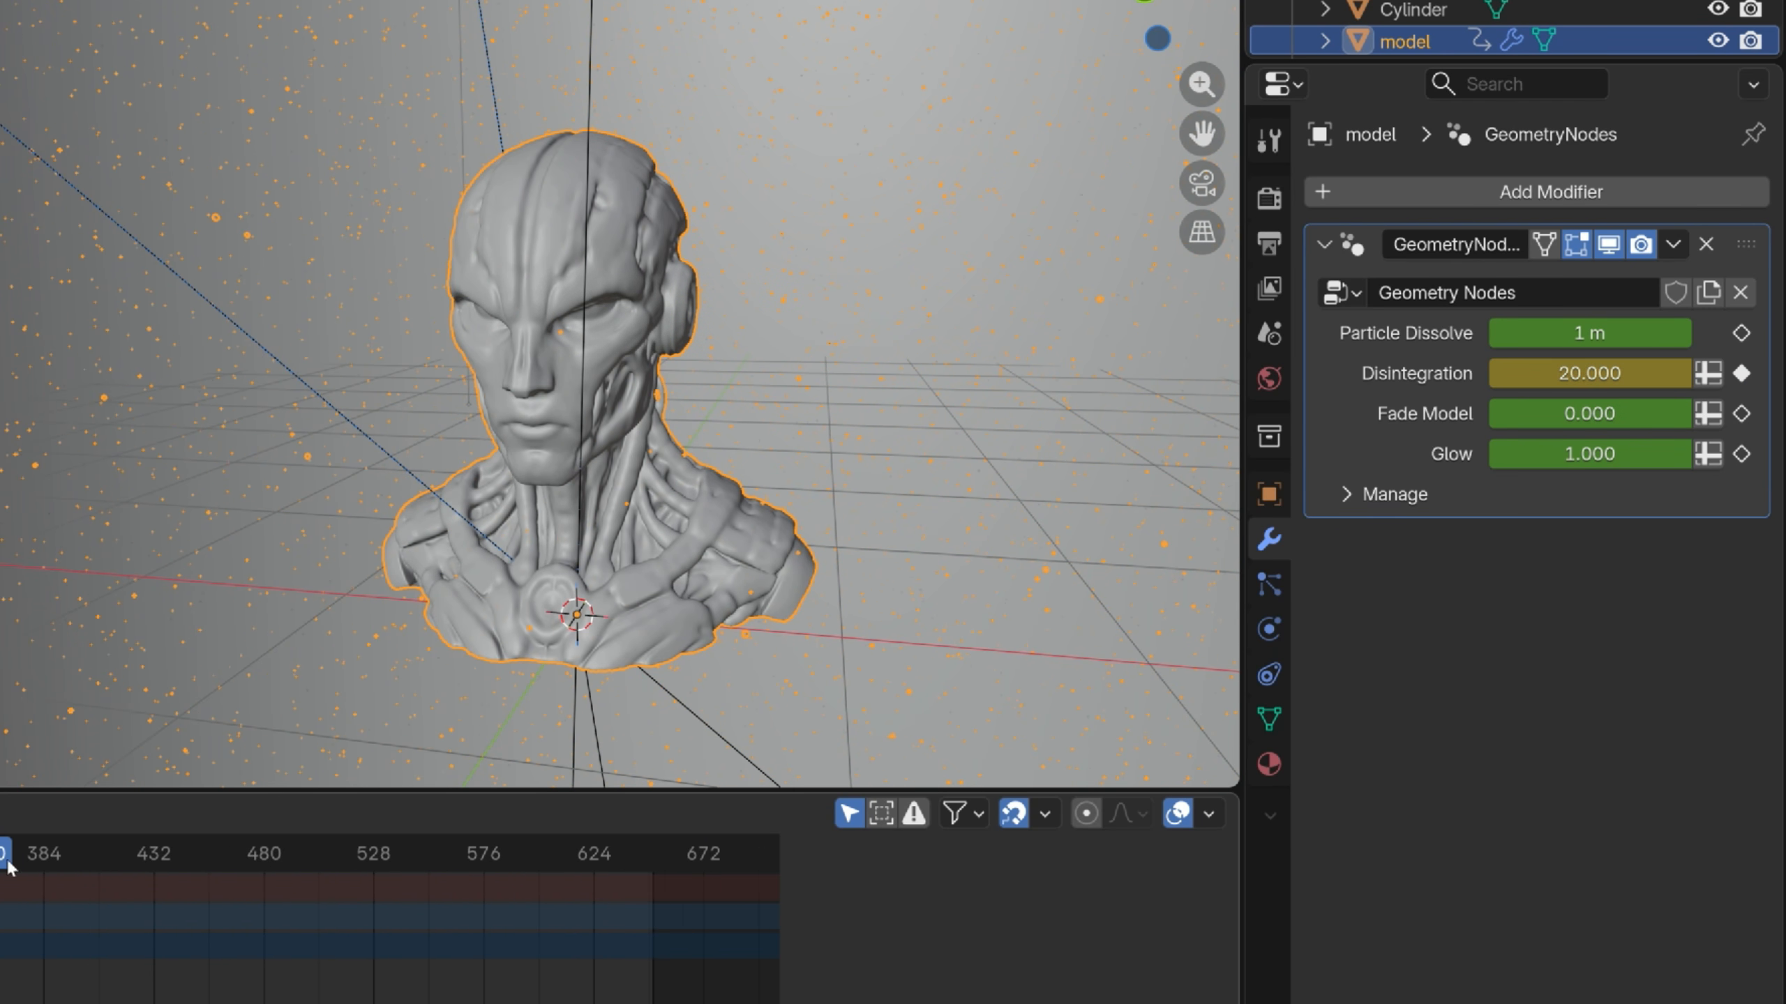
{"action": "left_click_drag", "start_coordinate": [8, 861], "coordinate": [399, 927]}
{"action": "left_click_drag", "start_coordinate": [1658, 373], "coordinate": [1519, 373]}
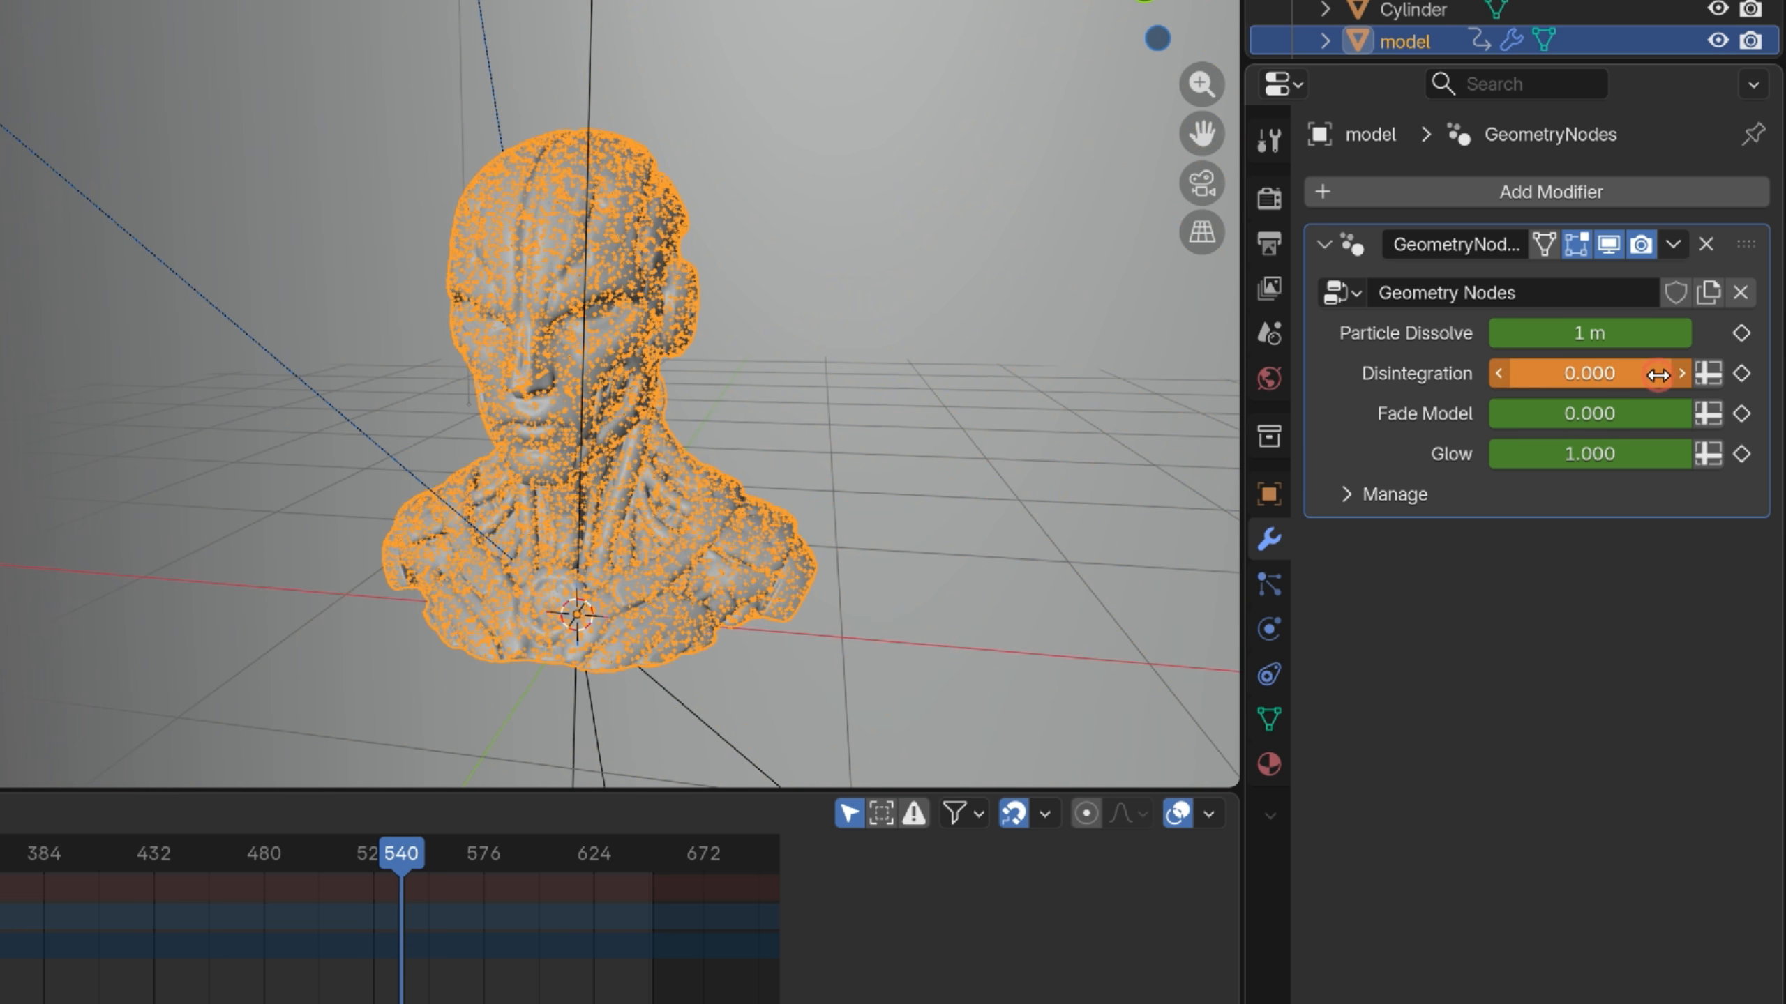
{"action": "left_click", "coordinate": [1742, 374]}
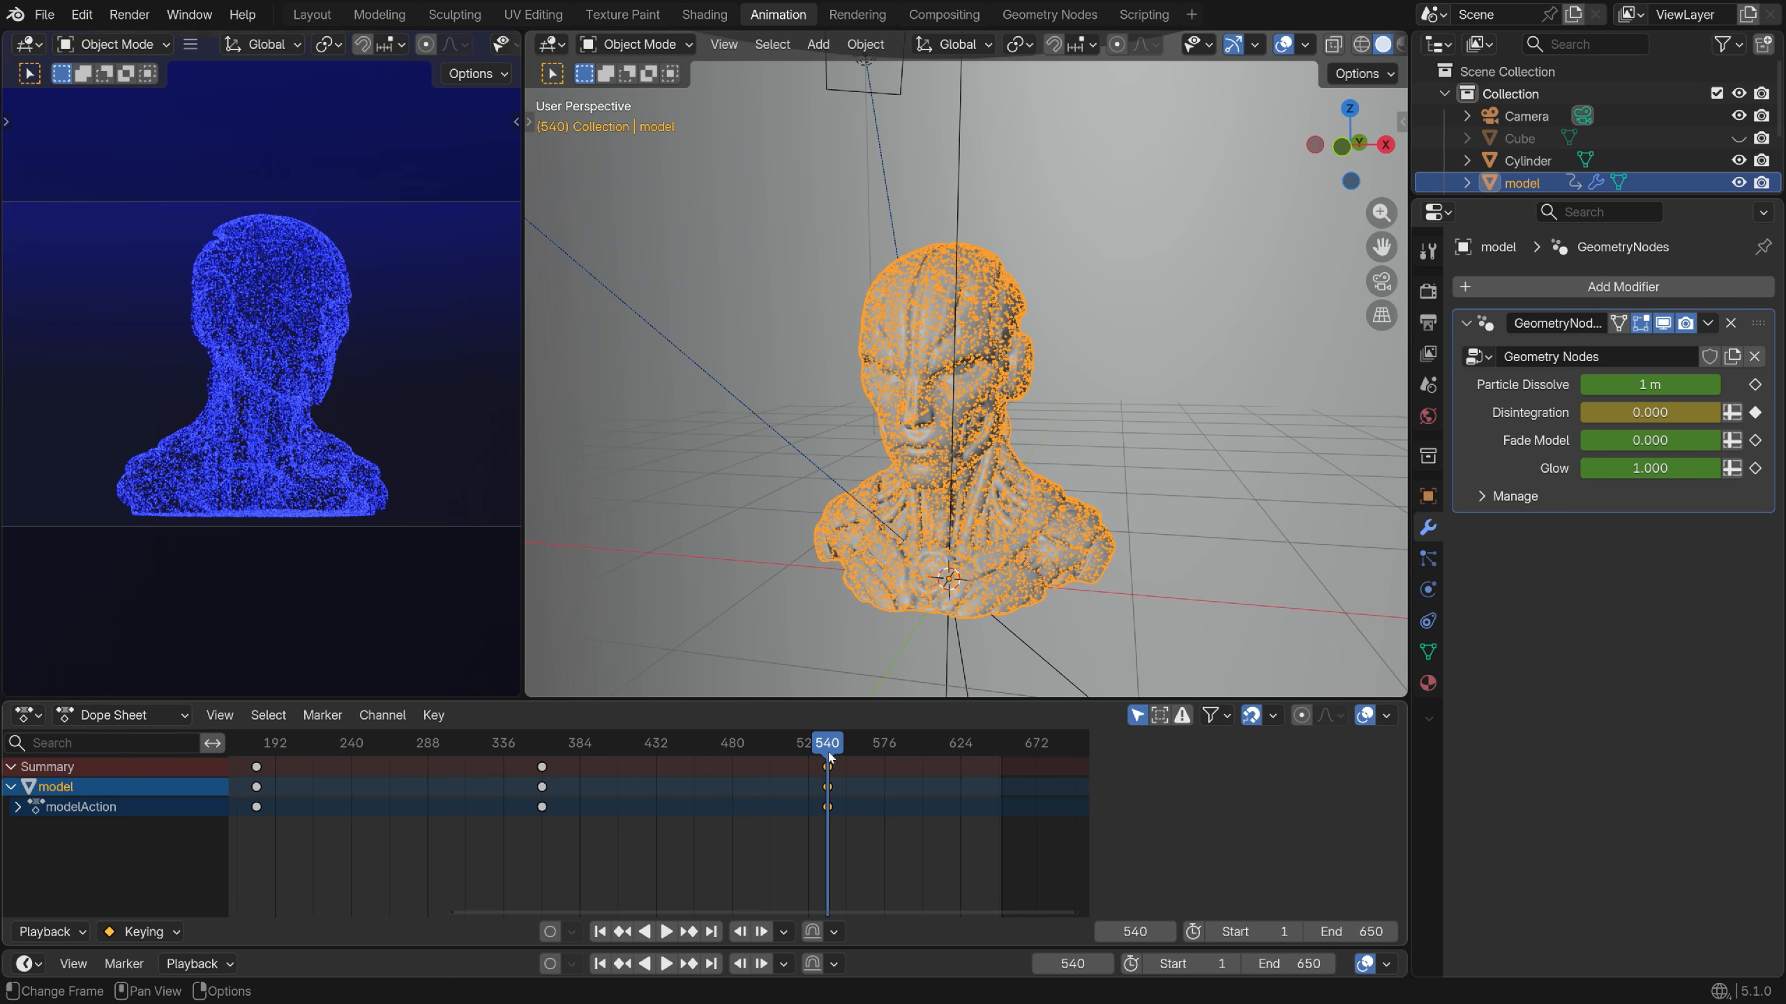
Key Fade Model at the current frame, then raise it to 1.000 and key it on frame 600
{"action": "left_click_drag", "start_coordinate": [829, 756], "coordinate": [812, 768]}
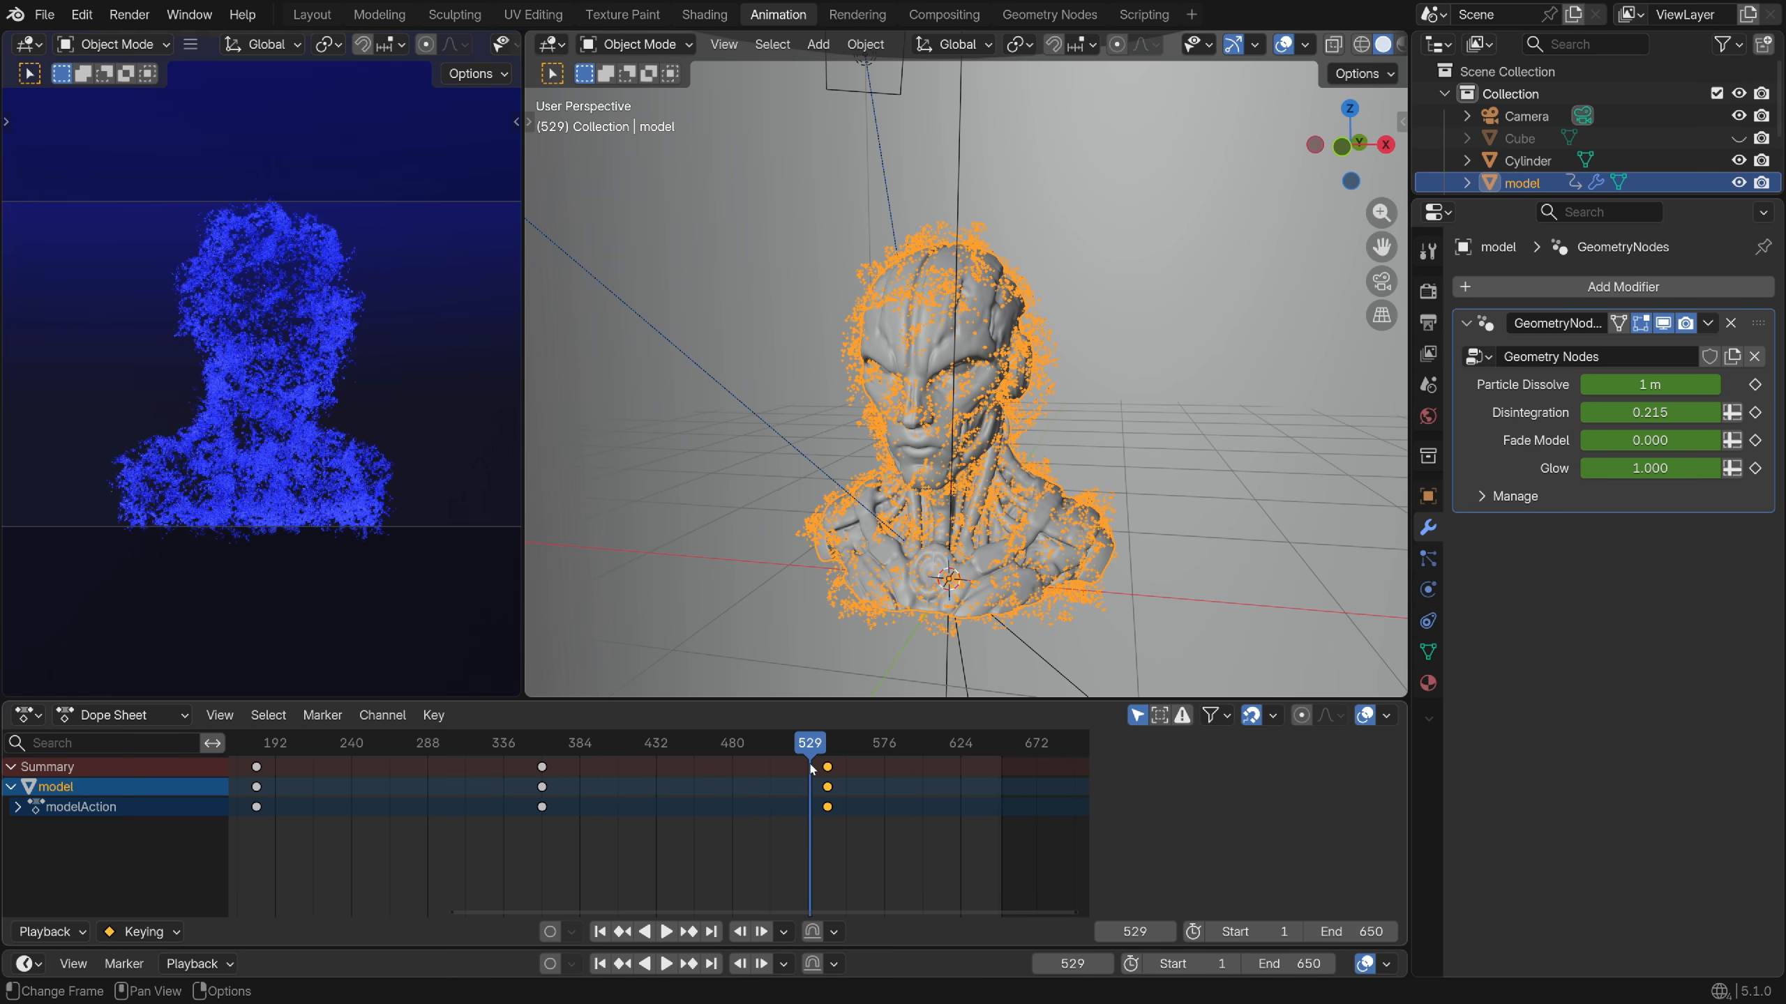
{"action": "left_click", "coordinate": [1755, 441]}
{"action": "left_click_drag", "start_coordinate": [810, 750], "coordinate": [923, 829]}
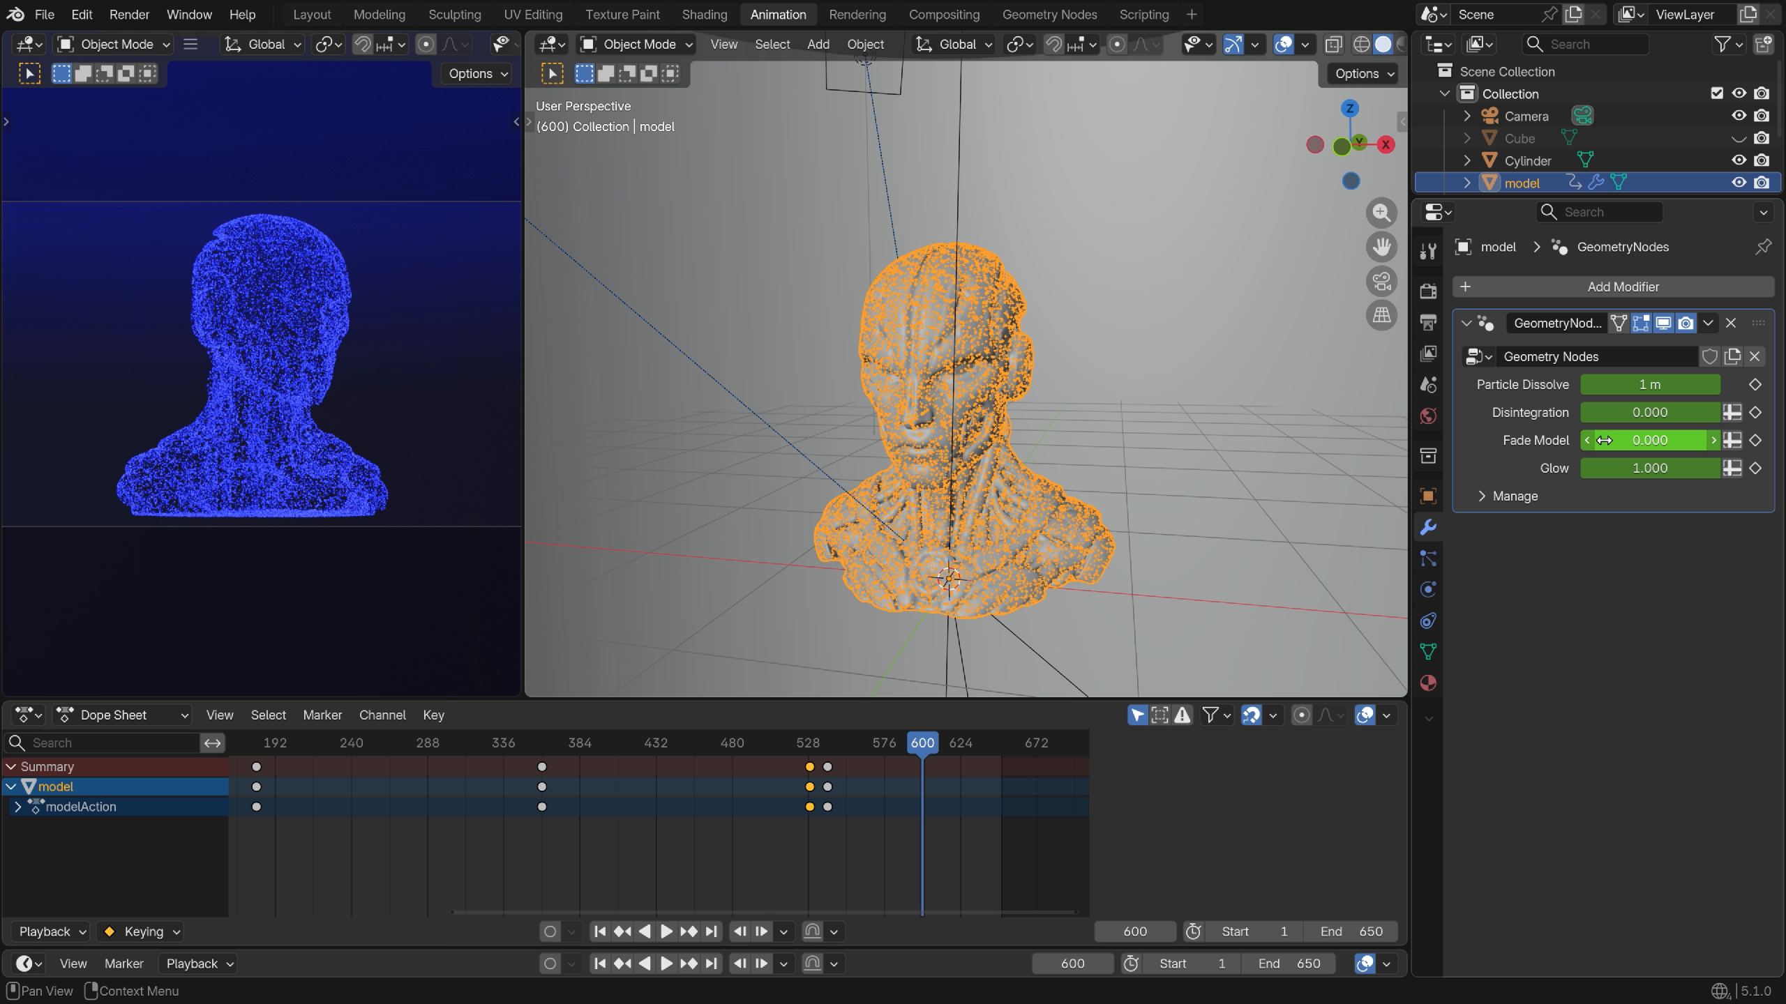
{"action": "left_click_drag", "start_coordinate": [1649, 440], "coordinate": [1708, 440]}
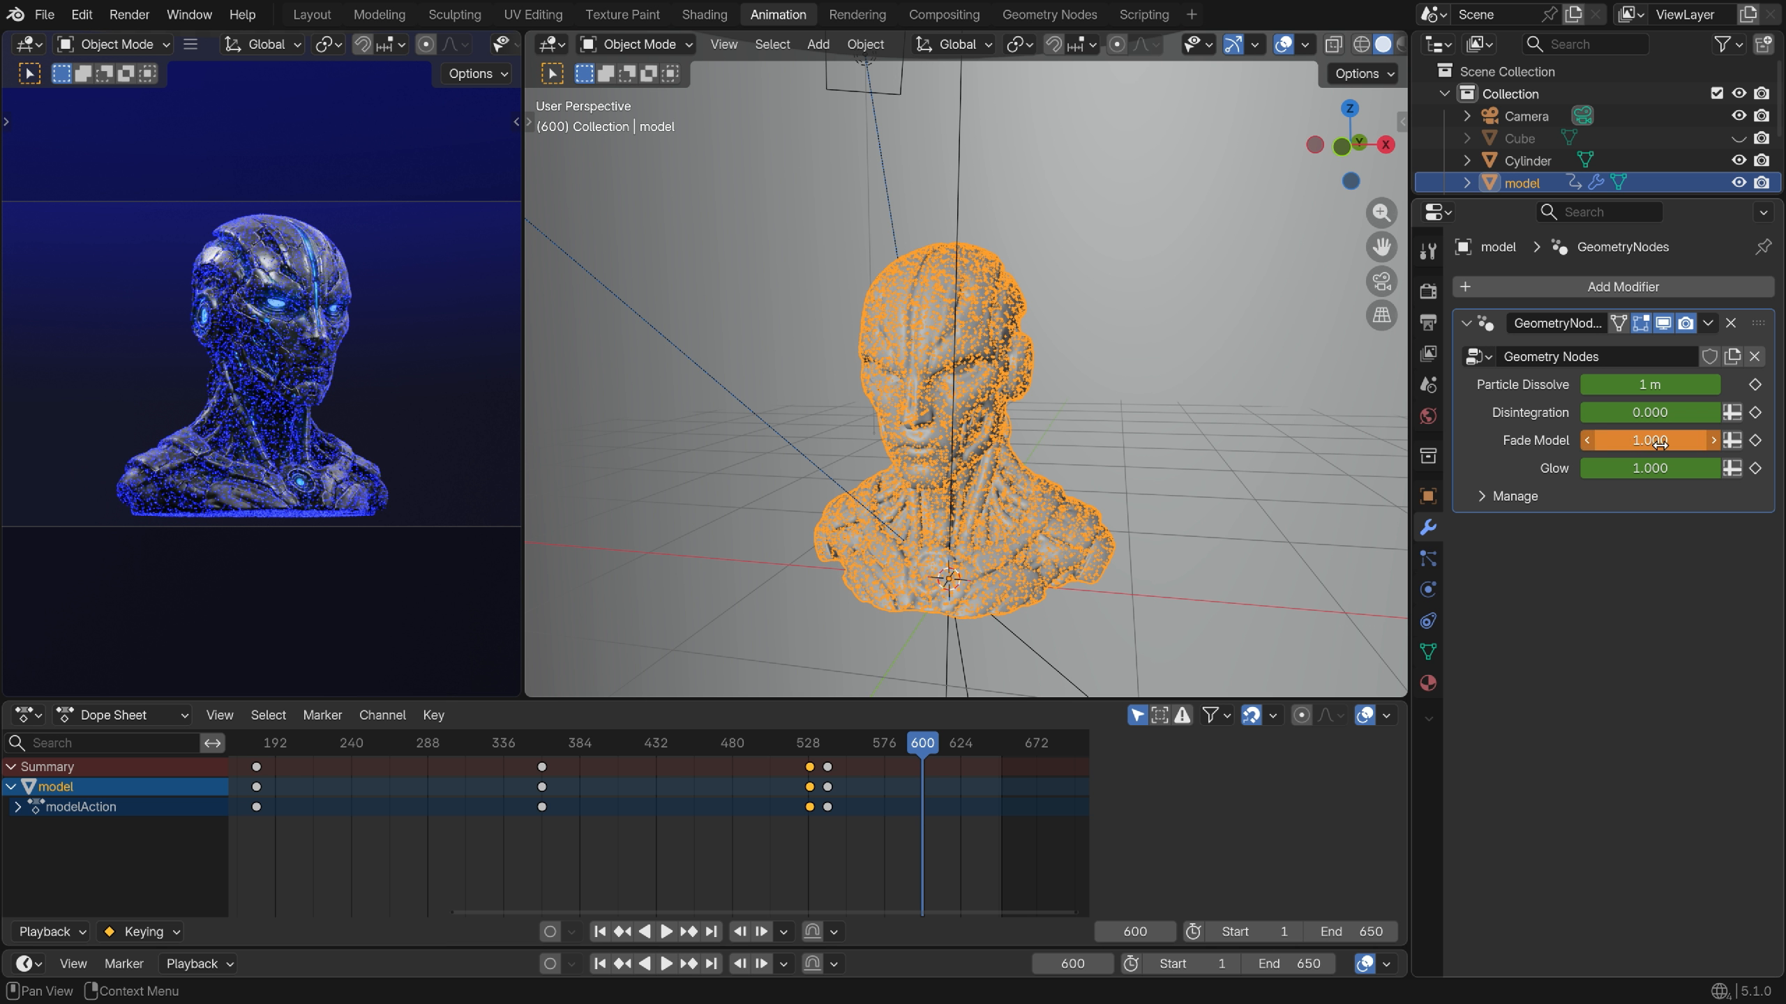
{"action": "left_click", "coordinate": [1756, 441]}
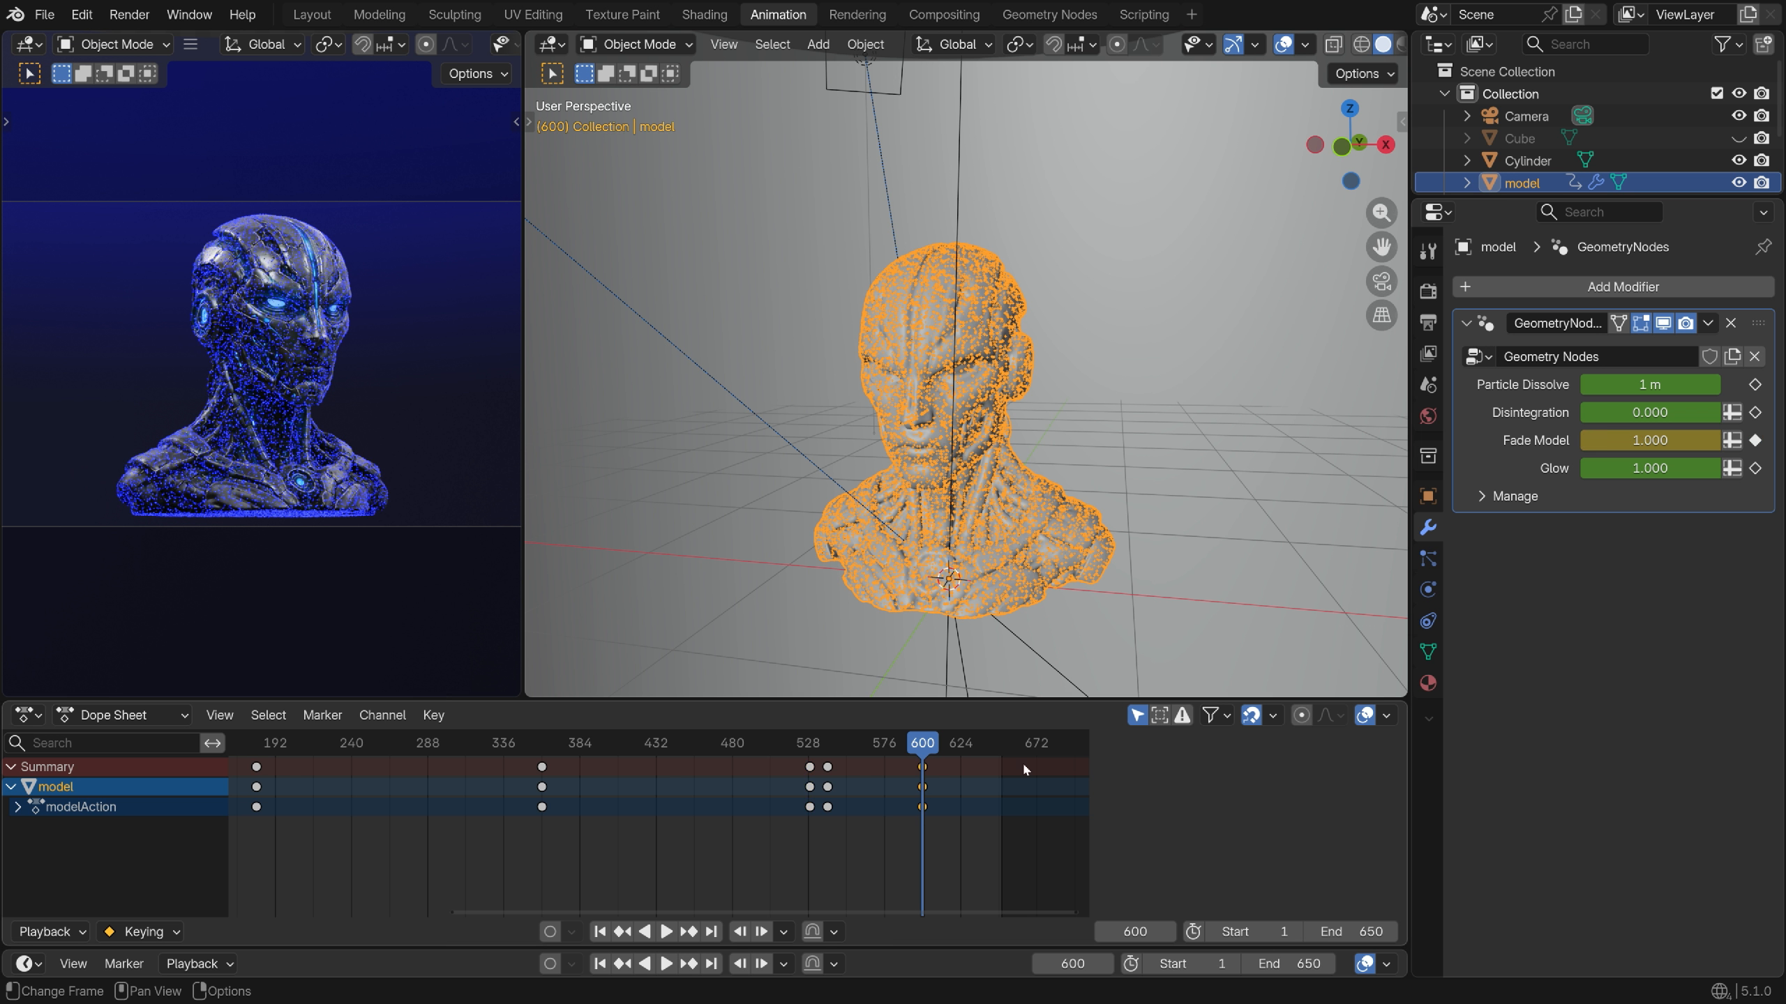
Key Particle Dissolve at 1 m on frame 550 and at 0 m on frame 600
{"action": "left_click_drag", "start_coordinate": [913, 754], "coordinate": [846, 782]}
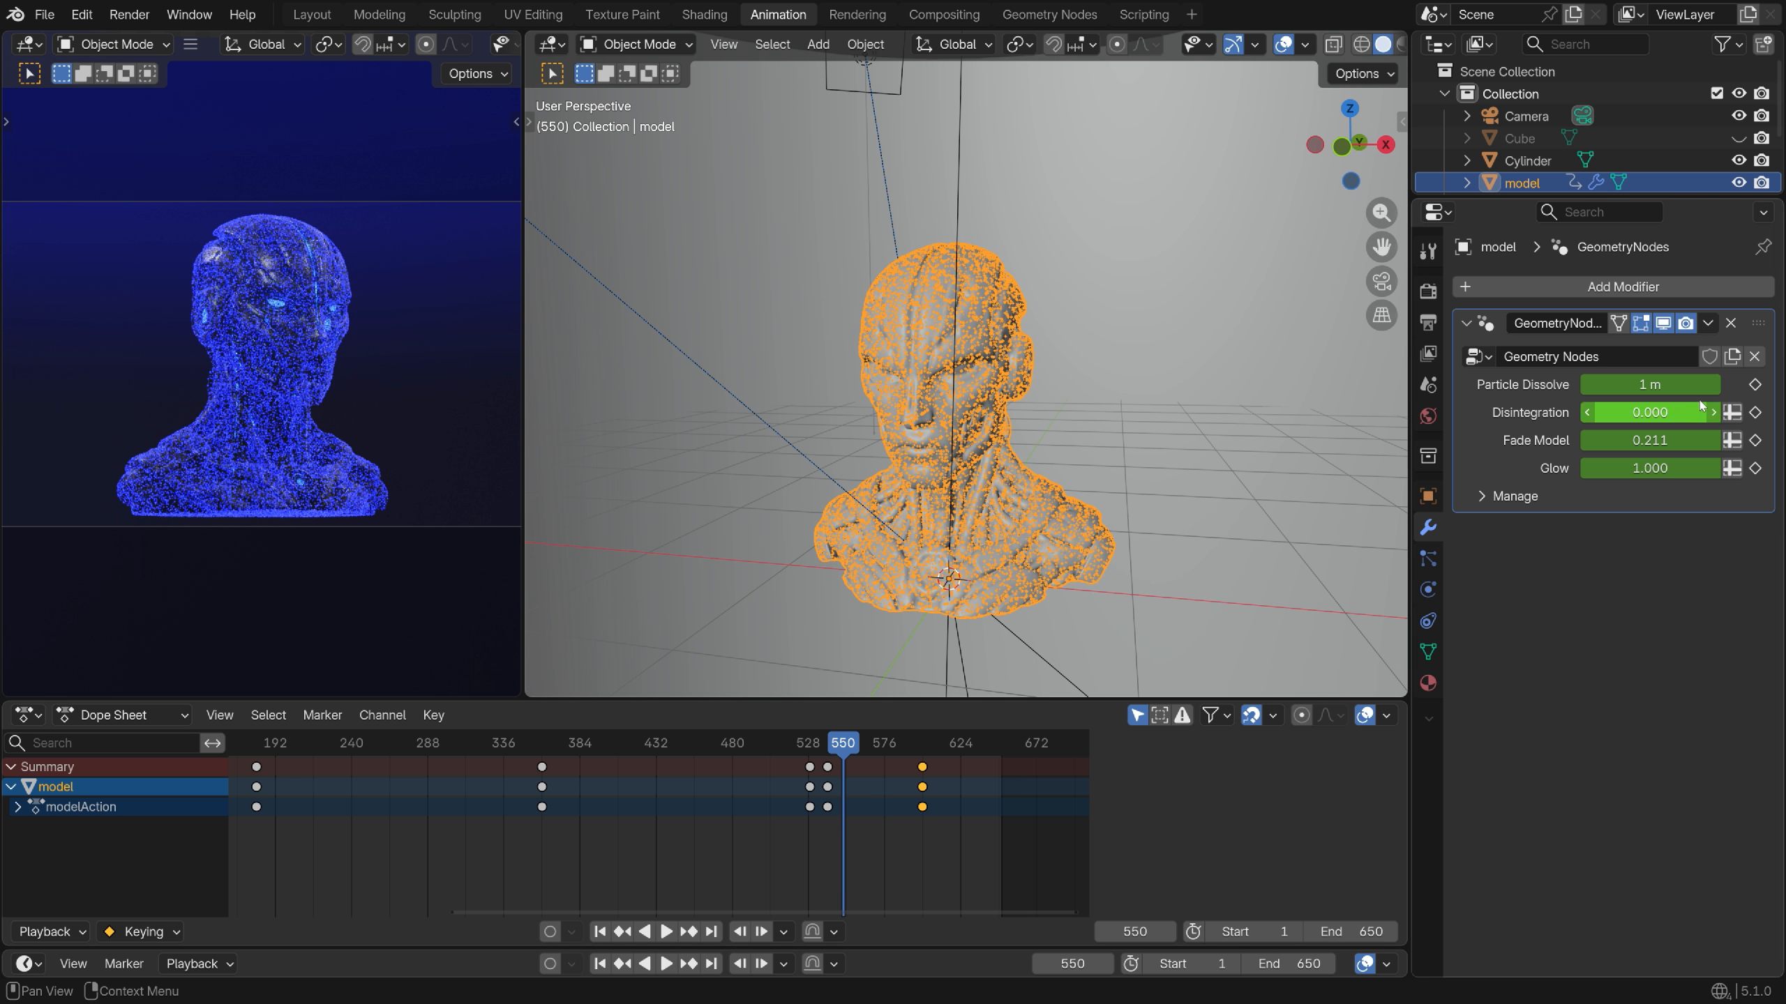
{"action": "left_click", "coordinate": [1755, 385]}
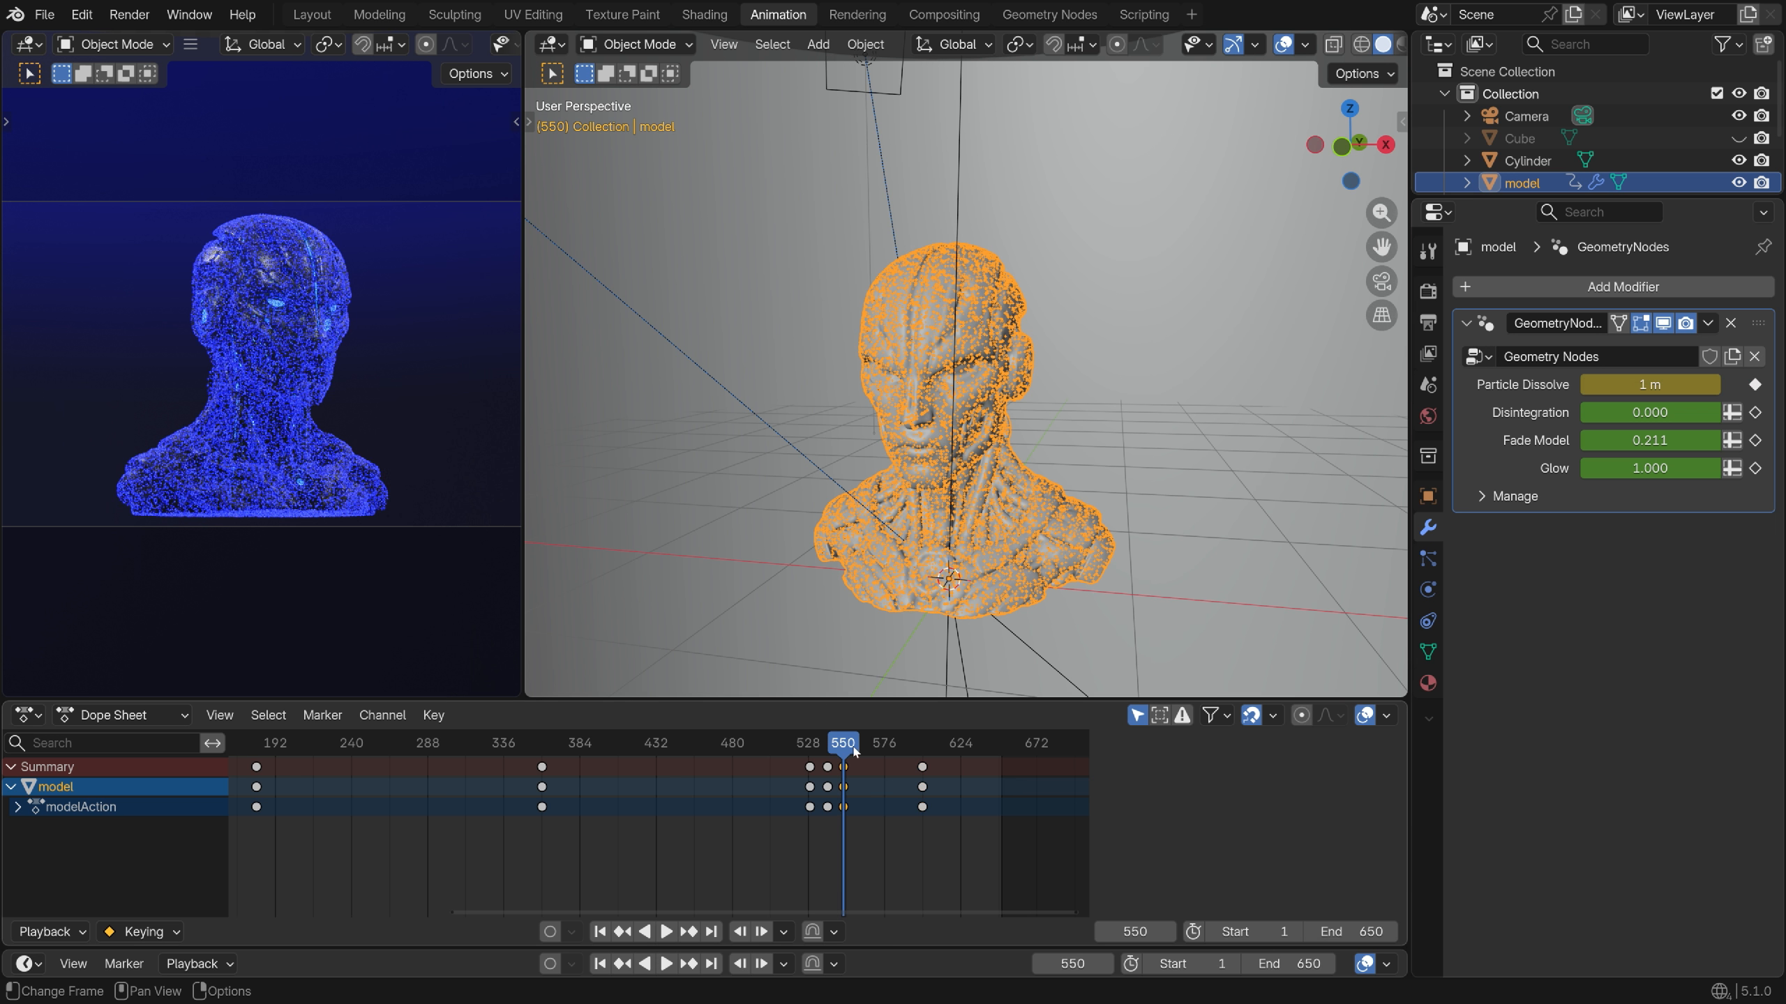
{"action": "left_click_drag", "start_coordinate": [843, 777], "coordinate": [924, 792]}
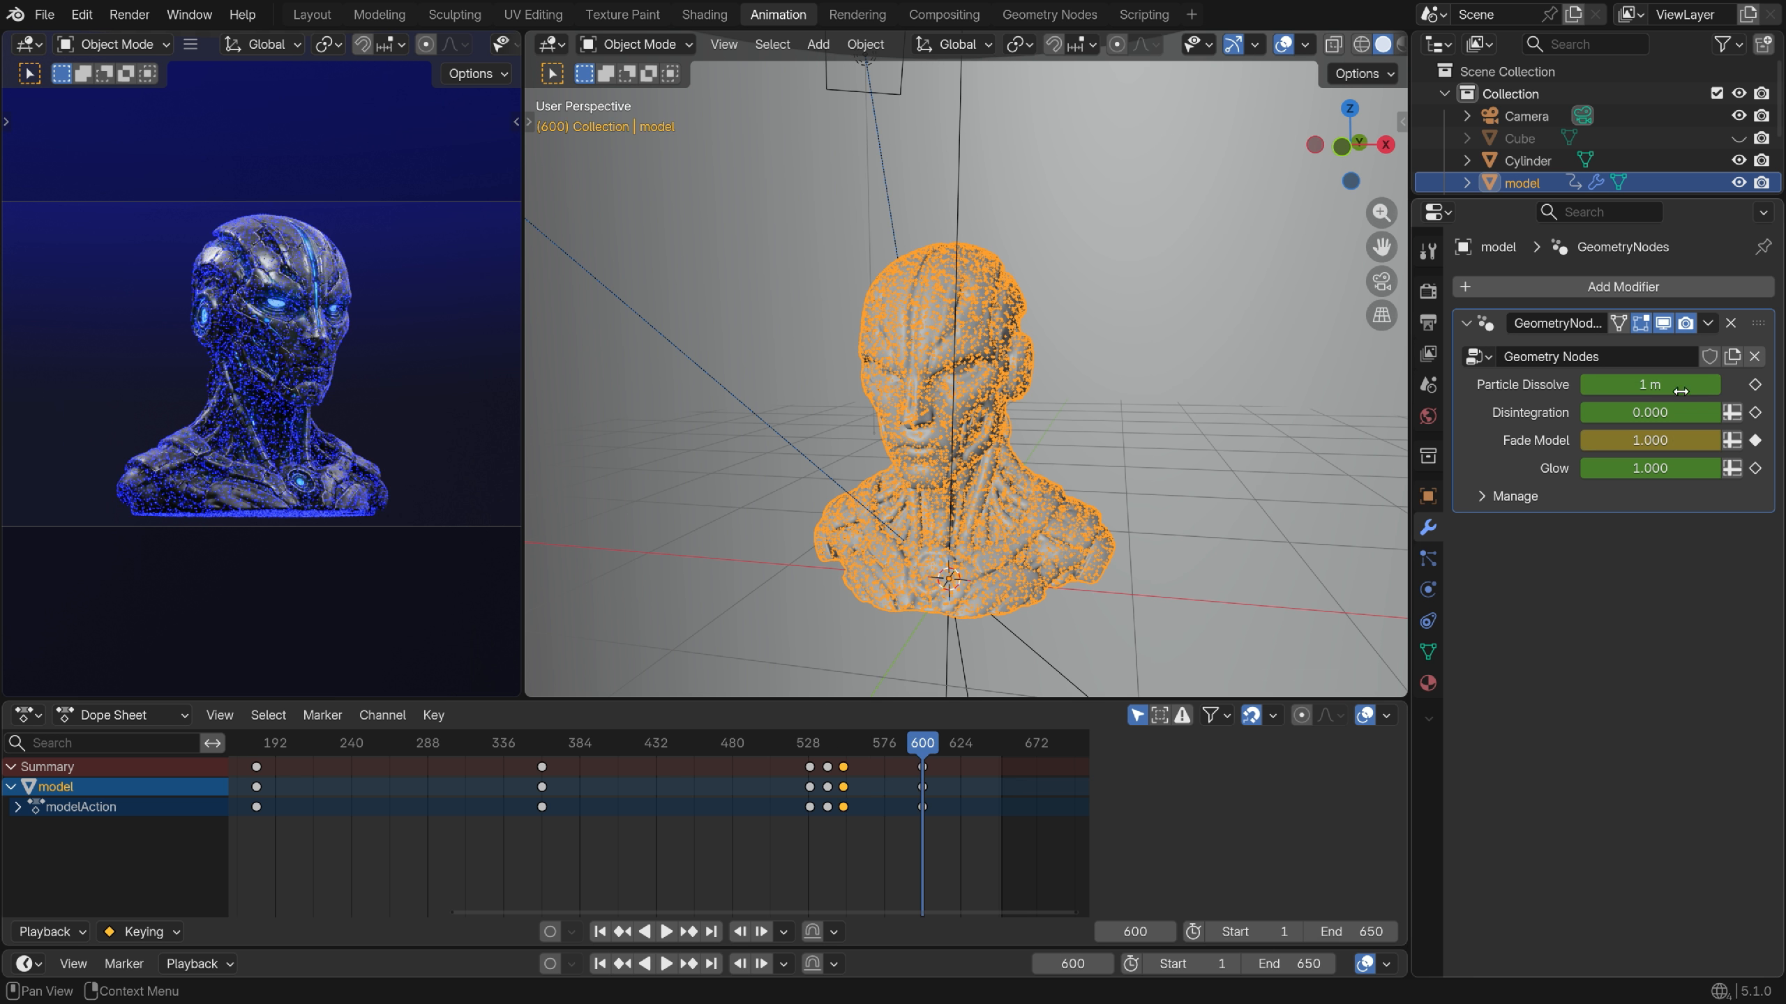
{"action": "left_click_drag", "start_coordinate": [1650, 384], "coordinate": [1603, 384]}
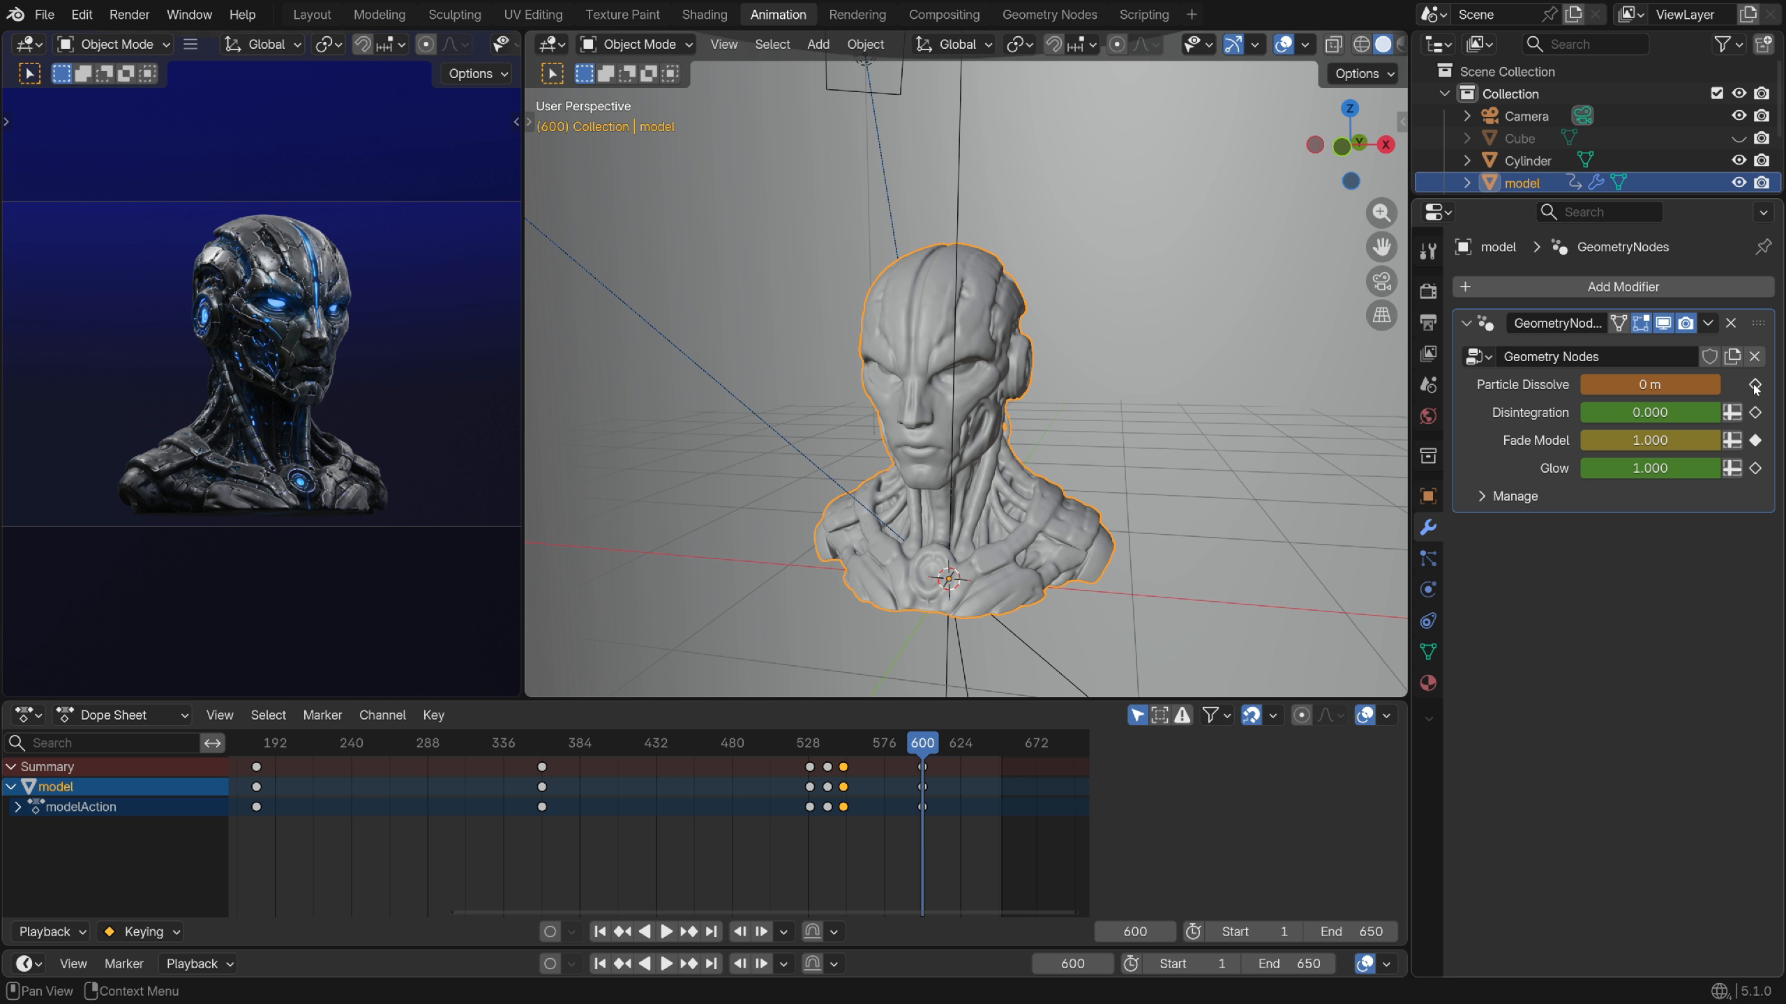
{"action": "left_click", "coordinate": [1755, 384]}
Set Glow to 0 and keyframe it on frame 650
{"action": "scroll", "coordinate": [832, 825], "scroll_direction": "up", "scroll_amount": 5}
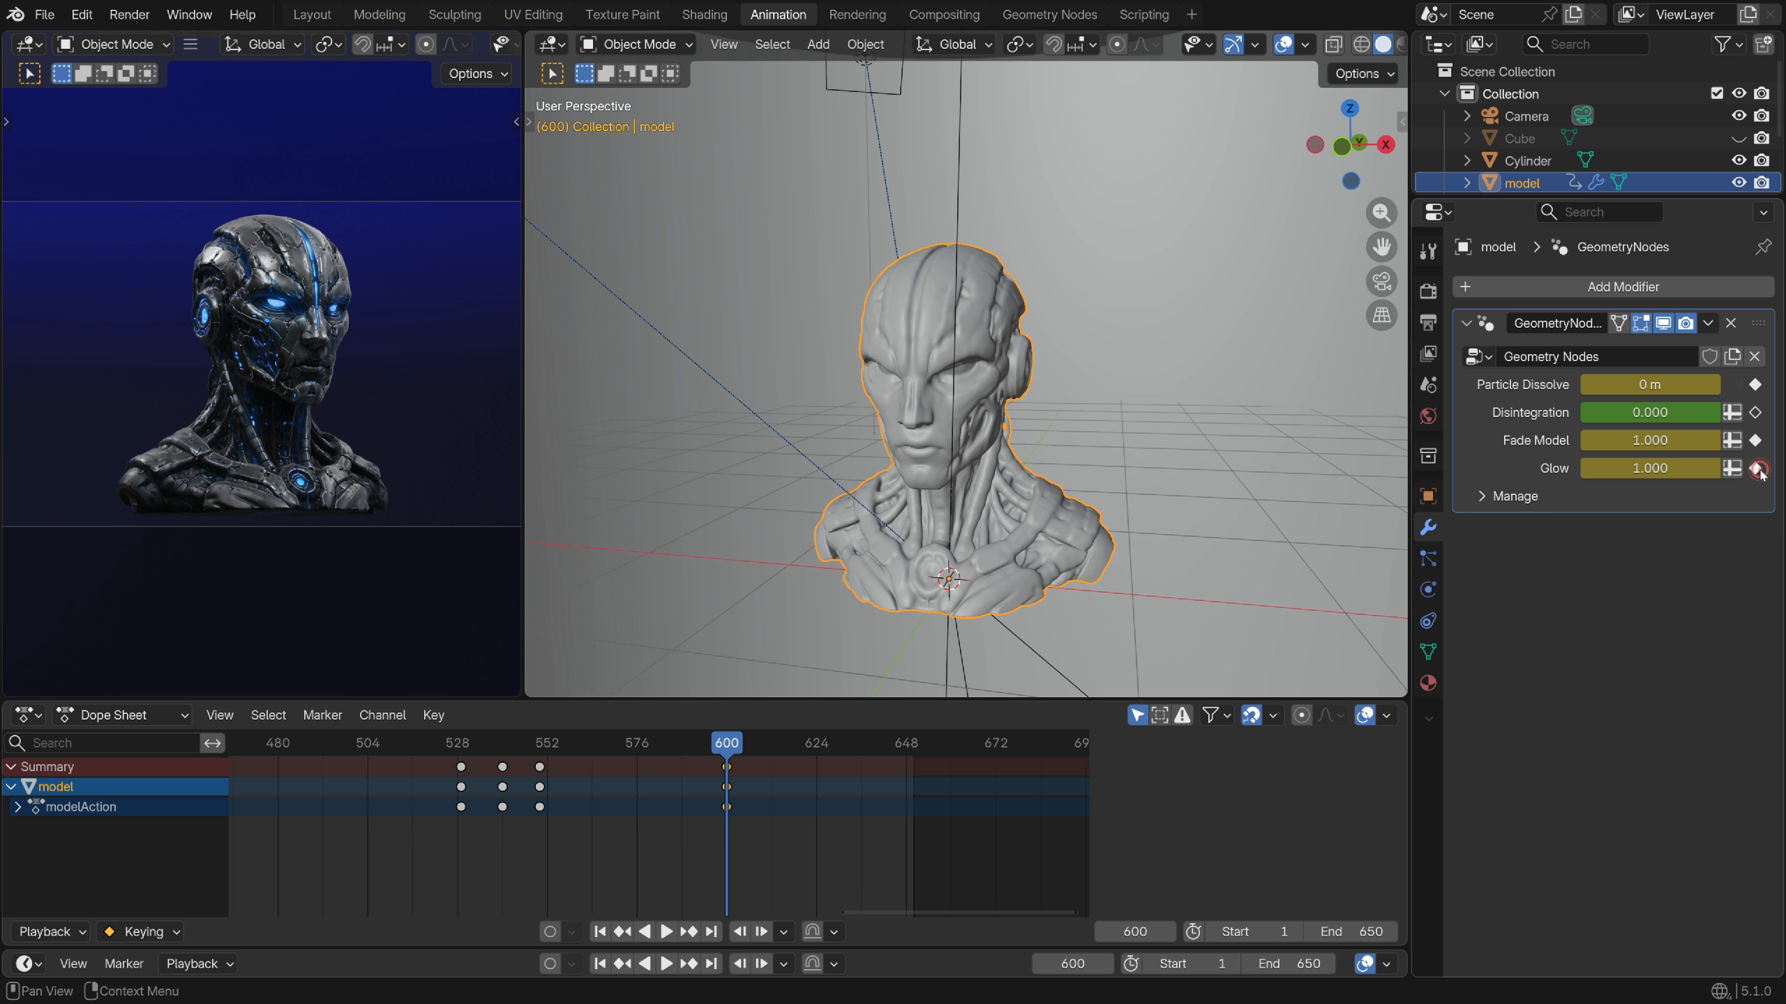
{"action": "left_click_drag", "start_coordinate": [726, 744], "coordinate": [913, 745]}
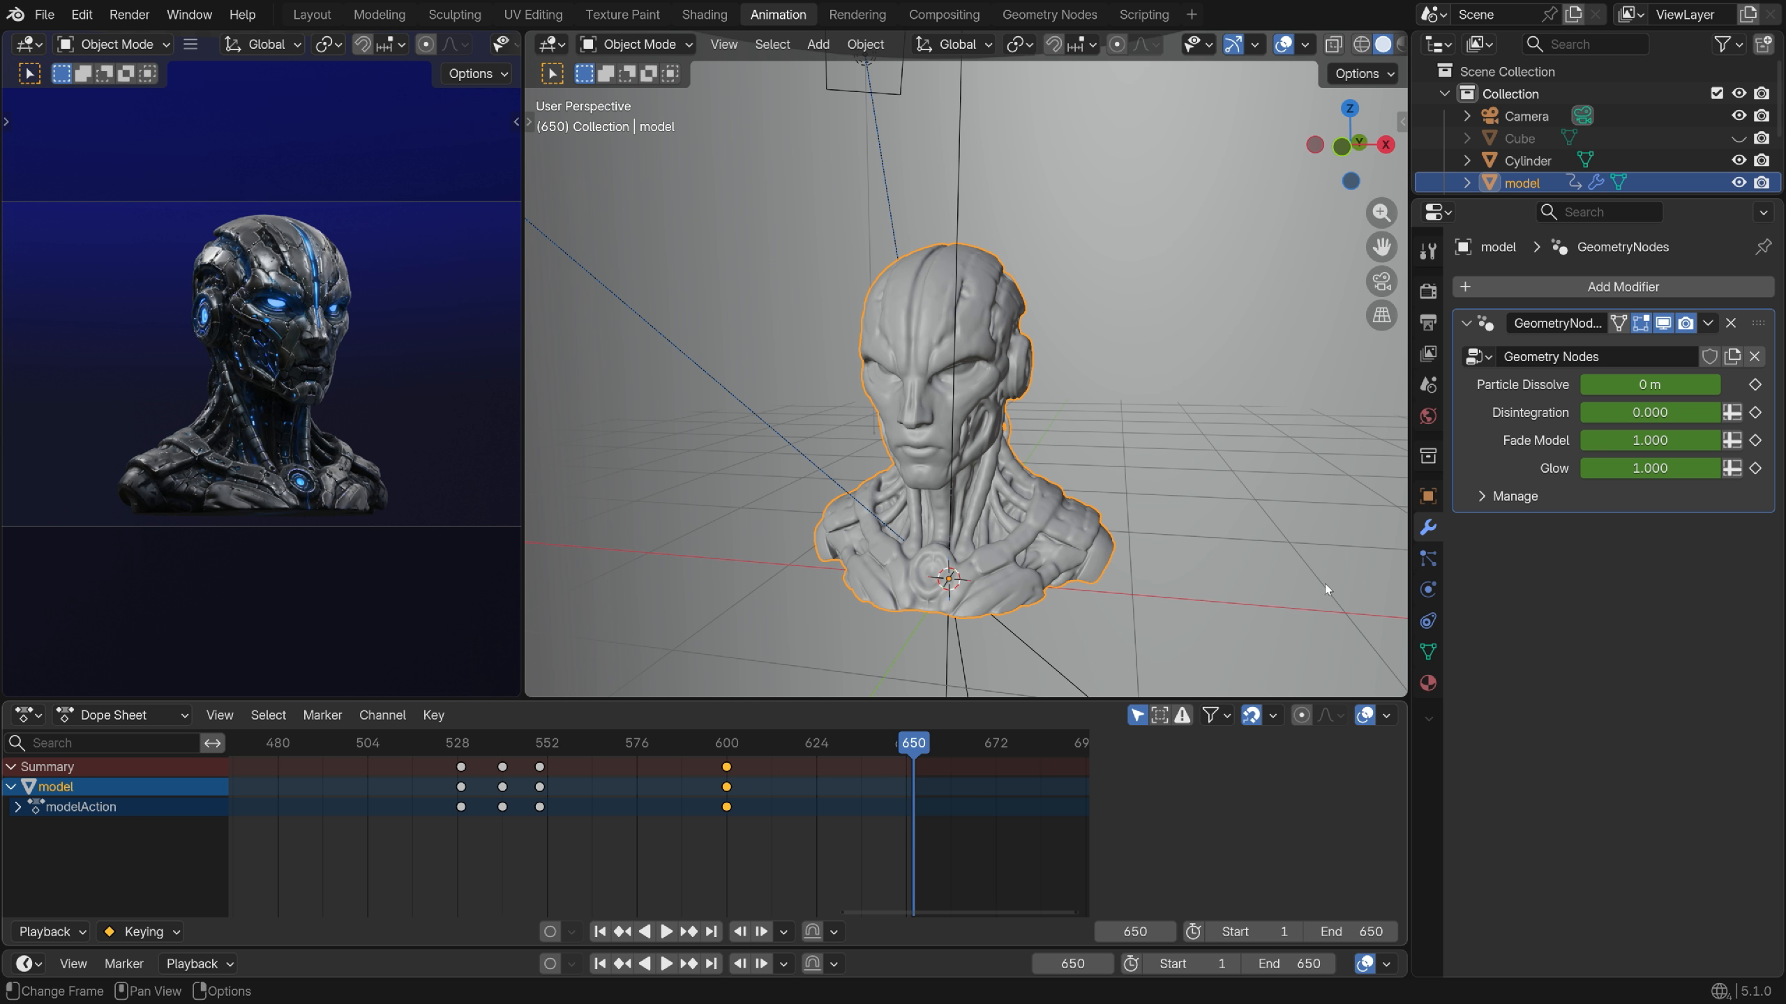
{"action": "left_click", "coordinate": [1650, 468]}
{"action": "type", "text": "0"}
{"action": "key", "text": "Return"}
{"action": "left_click", "coordinate": [1755, 468]}
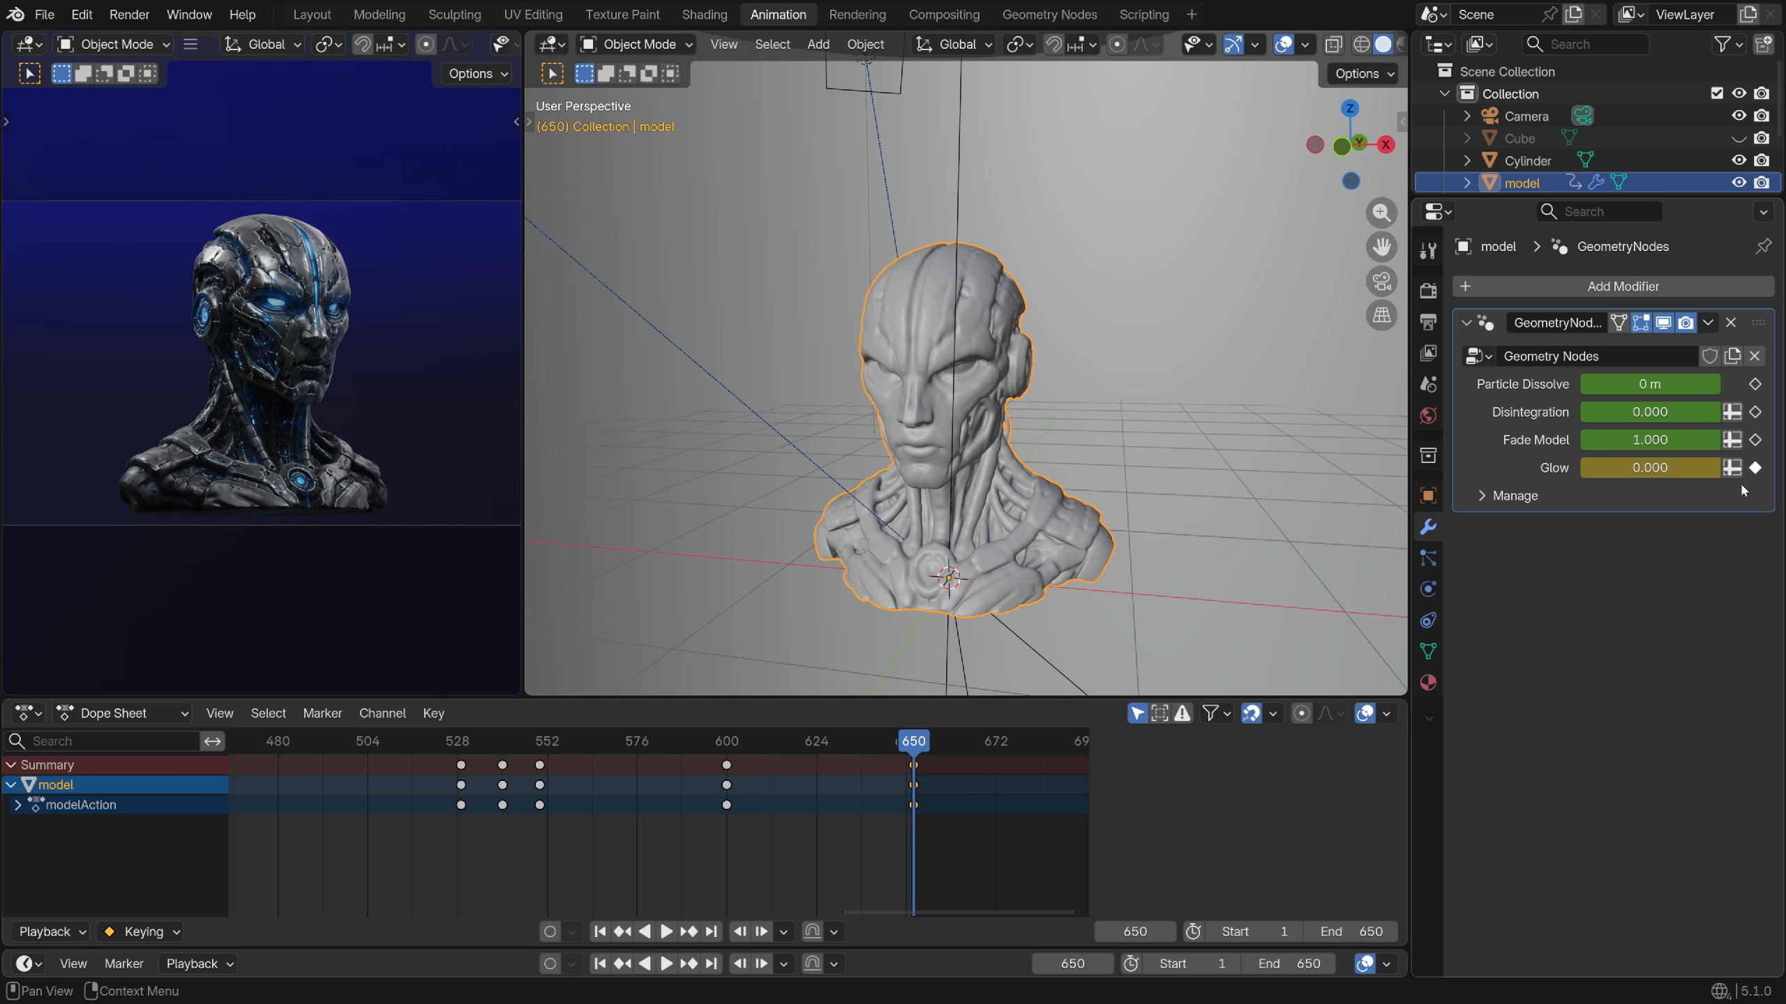
{"action": "left_click", "coordinate": [776, 231]}
{"action": "key", "text": "shift+a"}
Add a Plain Axes Empty, scale it to 1.307 and raise it about 1 m along Z
{"action": "mouse_move", "coordinate": [784, 497]}
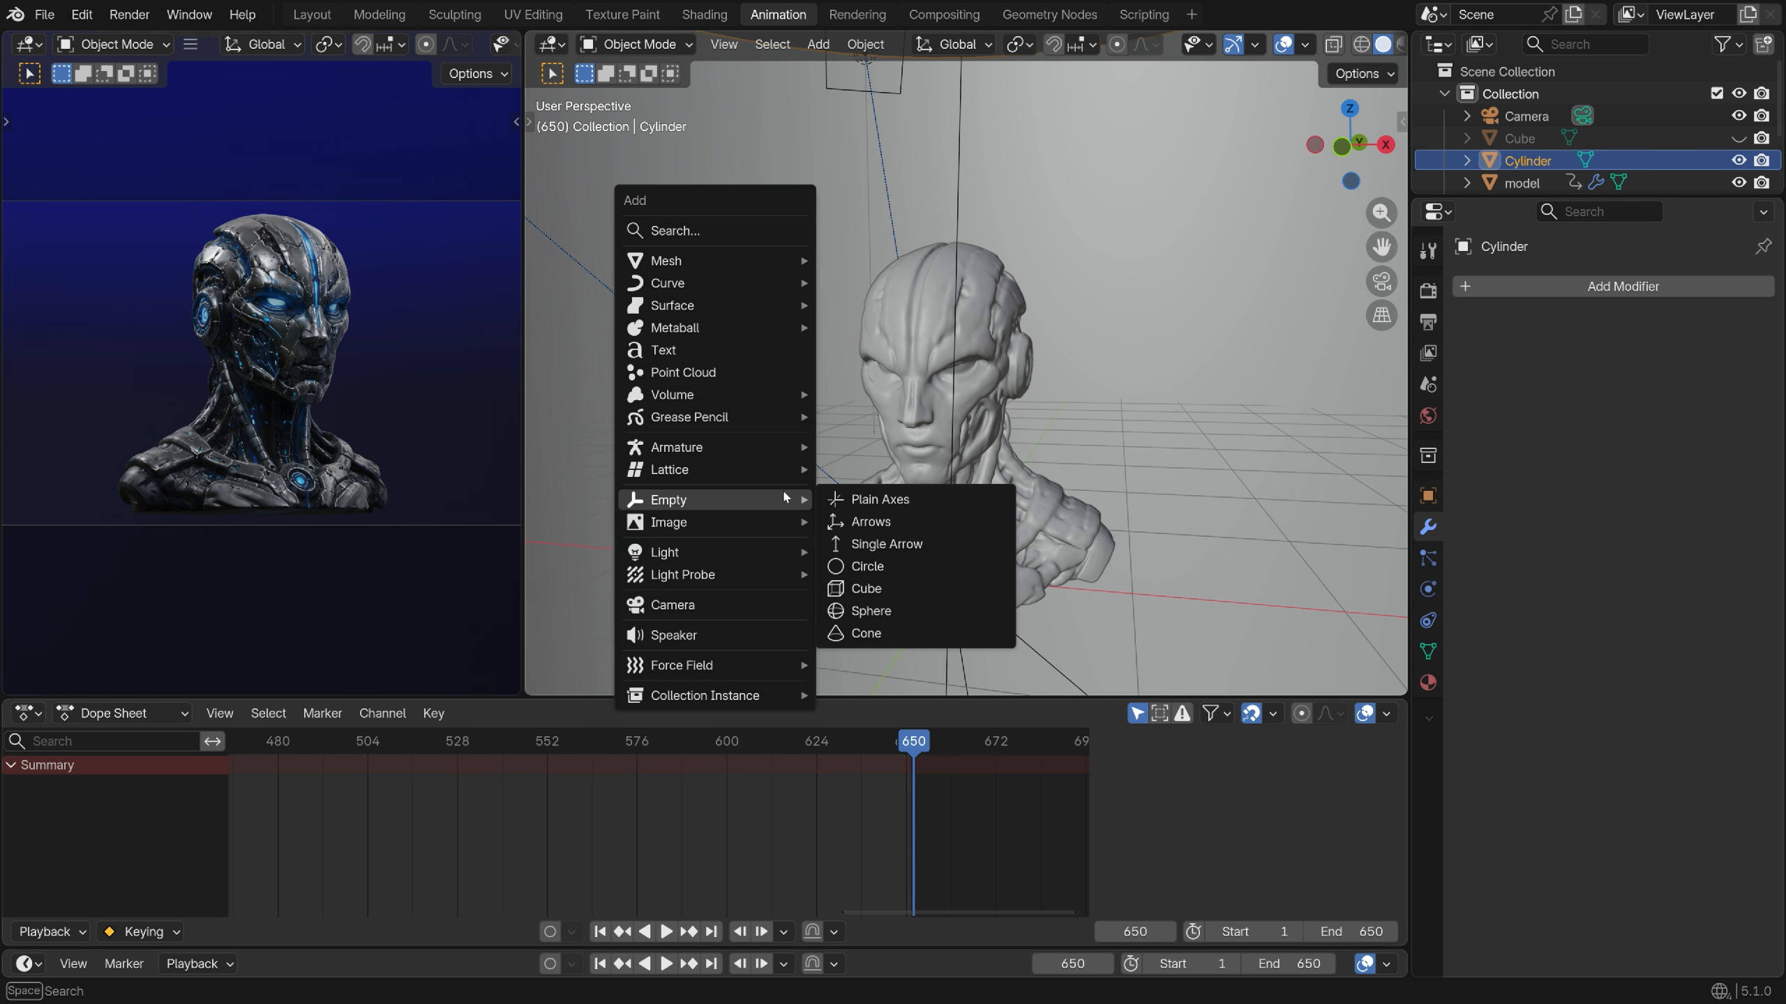
{"action": "left_click", "coordinate": [880, 498]}
{"action": "key", "text": "s"}
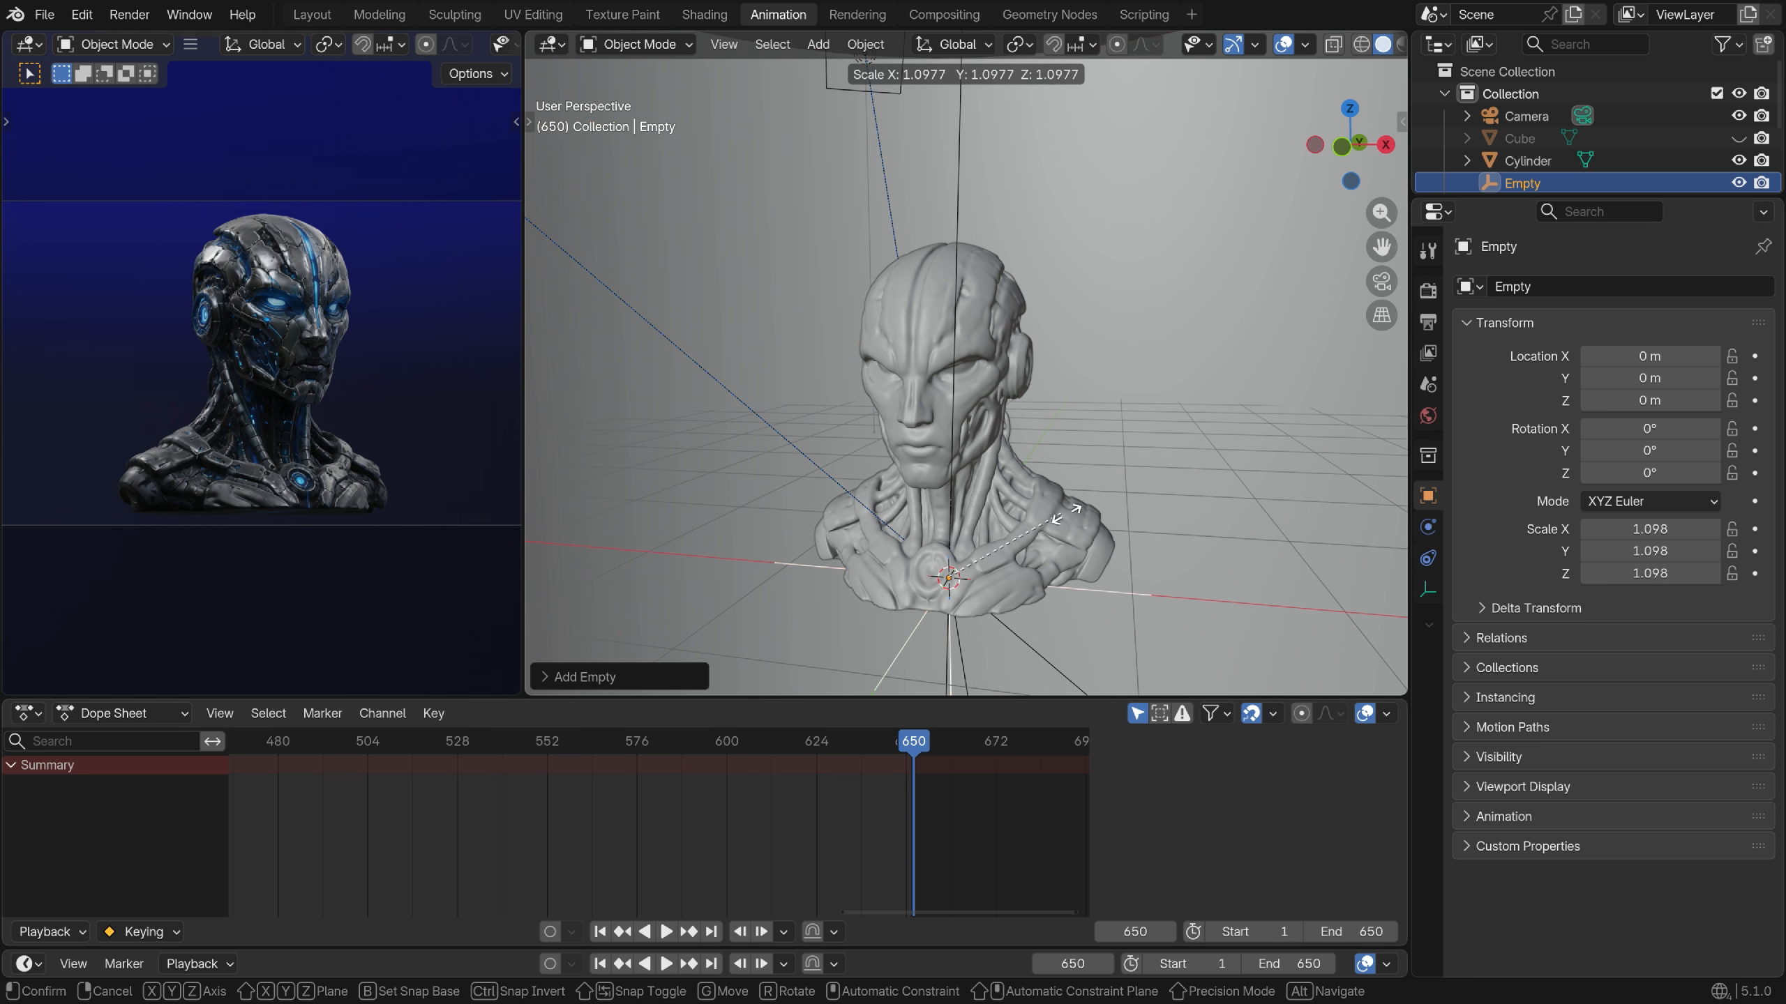
{"action": "left_click", "coordinate": [1065, 496]}
{"action": "key", "text": "g"}
{"action": "key", "text": "z"}
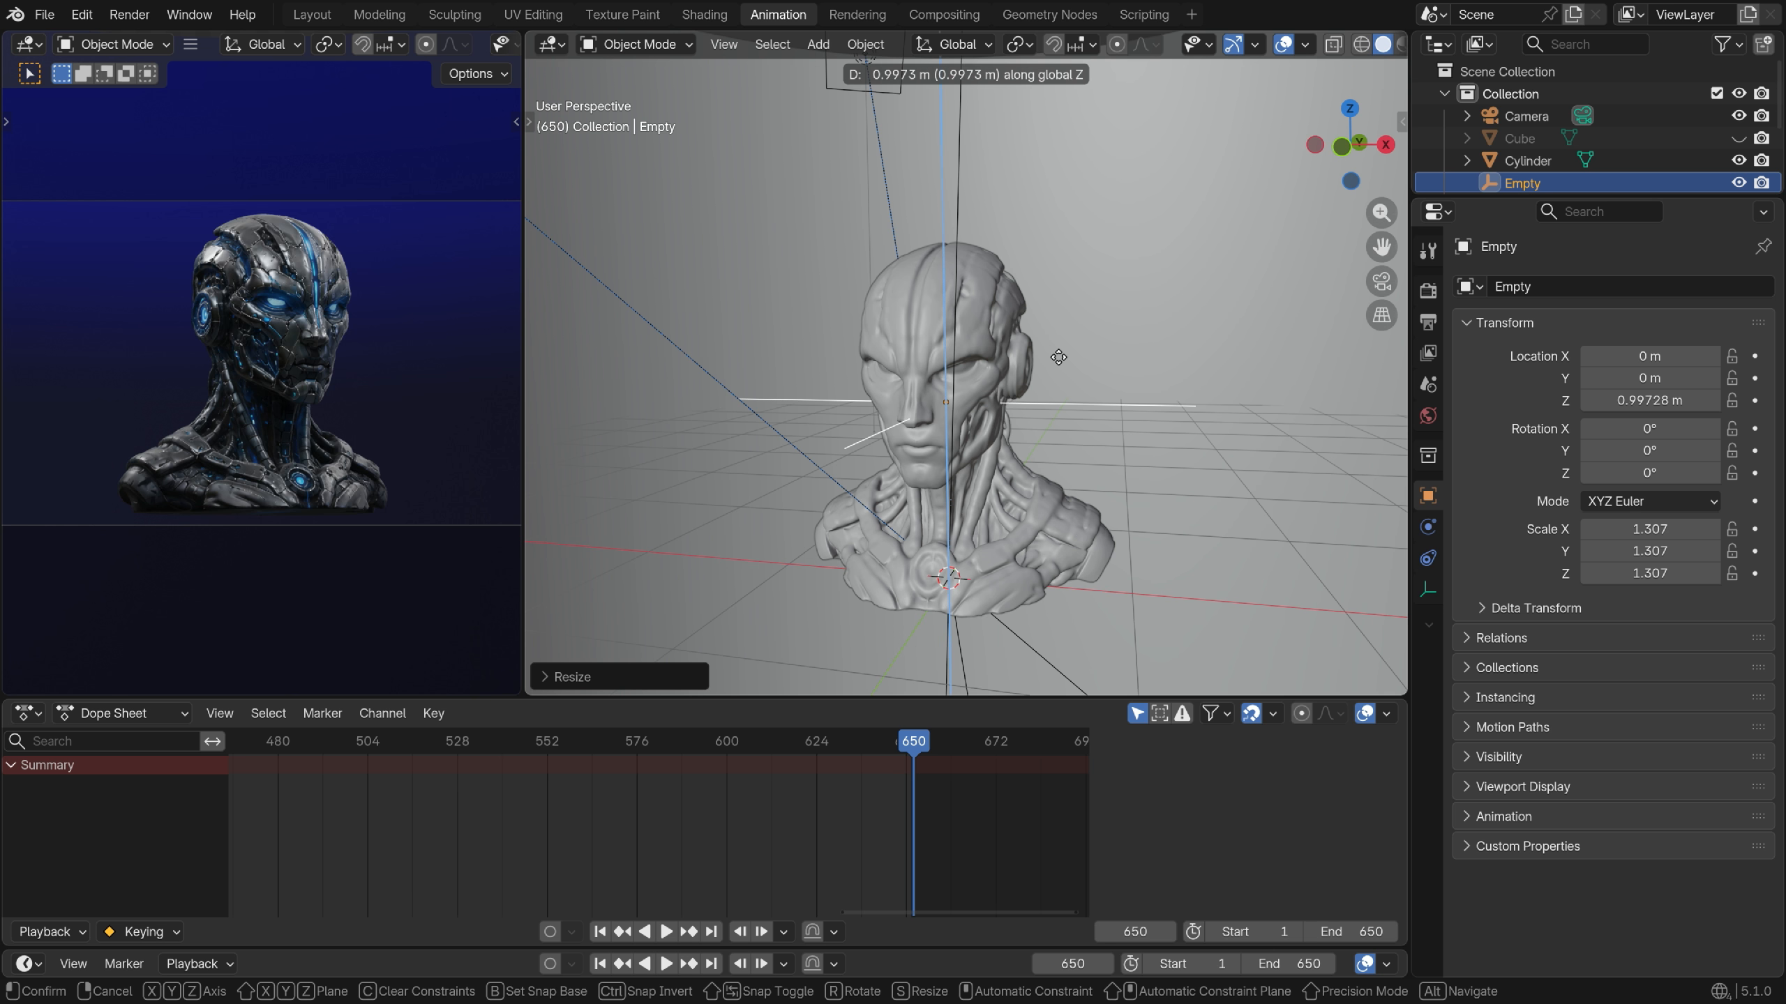
{"action": "left_click", "coordinate": [1058, 360]}
Parent the camera to the Empty with Ctrl+P
{"action": "middle_click_drag", "start_coordinate": [1058, 360], "coordinate": [714, 393]}
{"action": "scroll", "coordinate": [946, 443], "scroll_direction": "up", "scroll_amount": 5}
{"action": "scroll", "coordinate": [941, 442], "scroll_direction": "down", "scroll_amount": 10}
{"action": "left_click", "coordinate": [714, 393]}
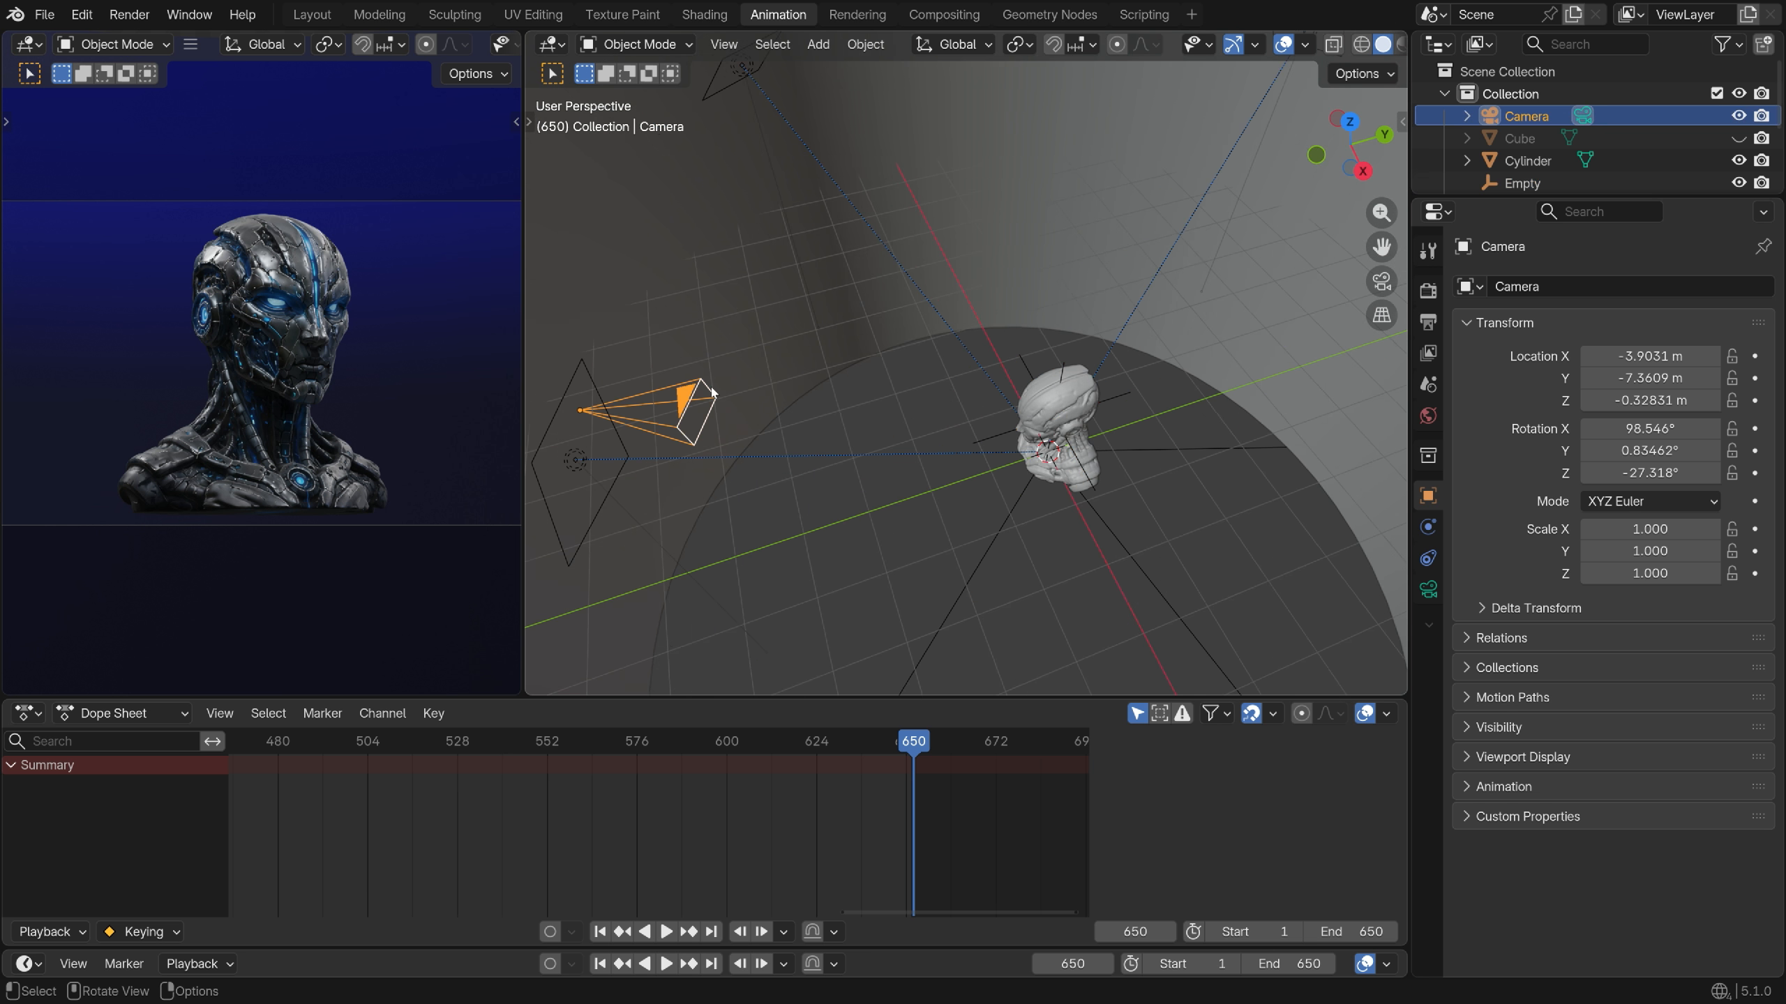
{"action": "left_click", "coordinate": [1028, 367], "text": "shift"}
{"action": "key", "text": "ctrl+p"}
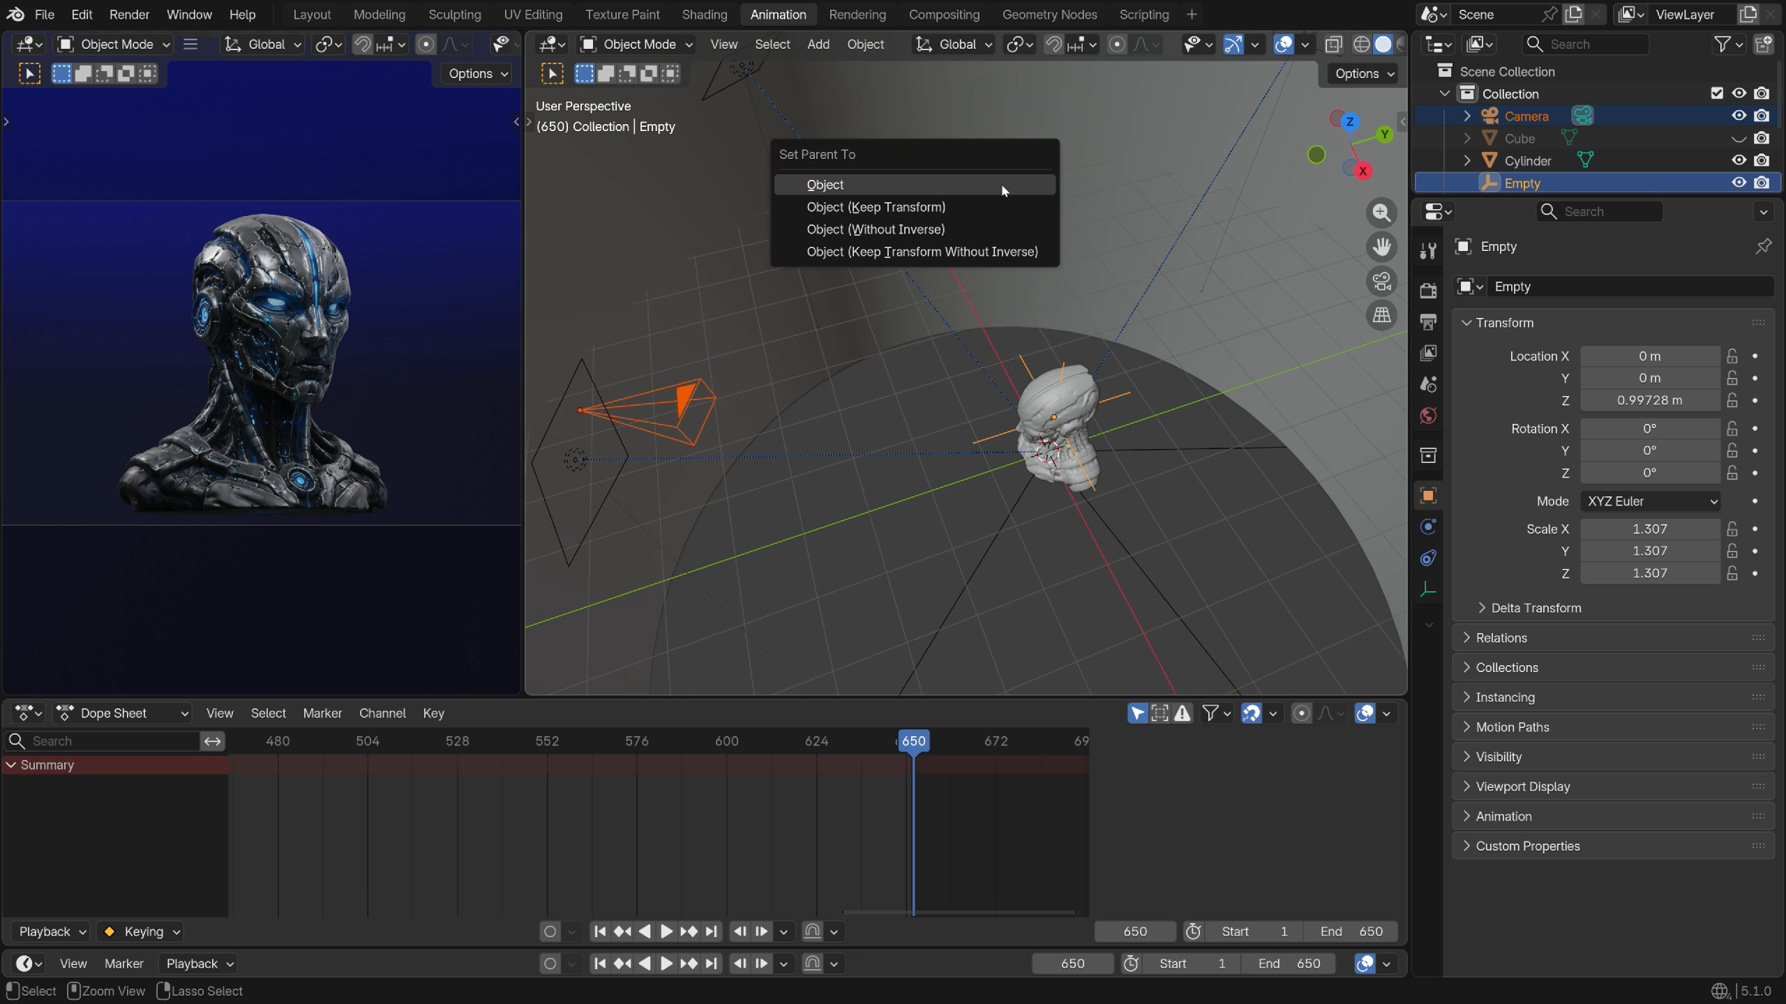
{"action": "left_click", "coordinate": [998, 201]}
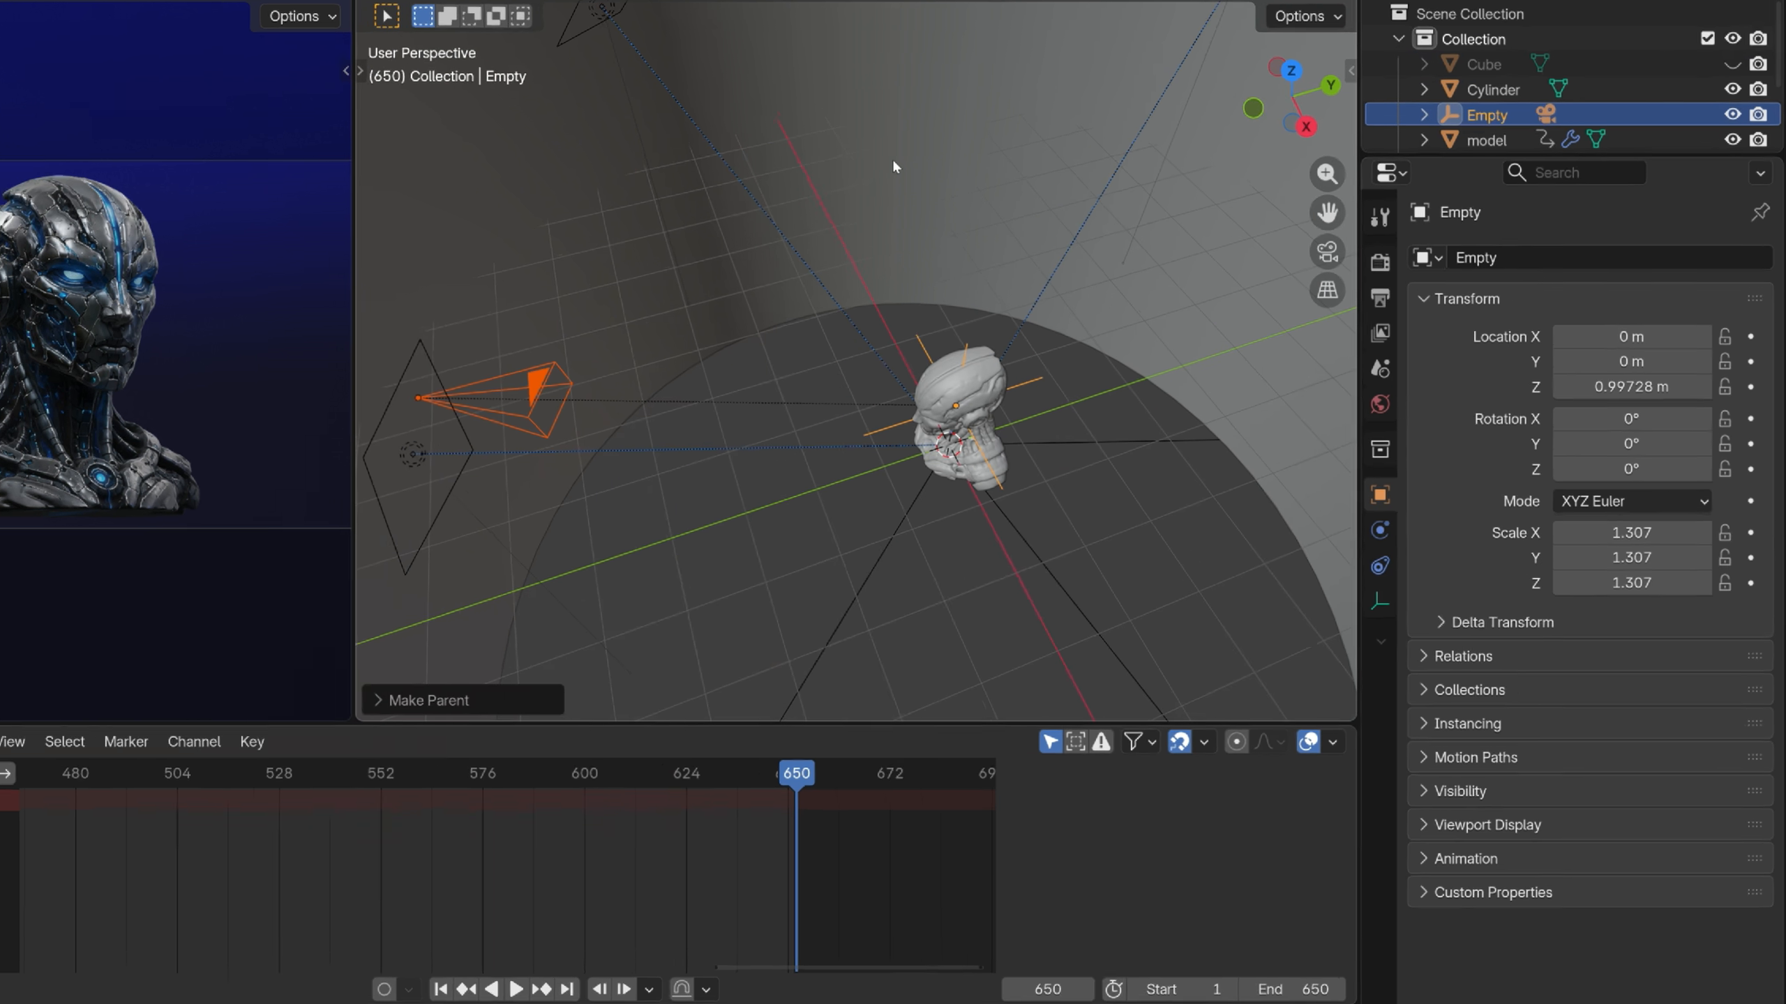
Give the camera a Track To constraint targeting the Empty
{"action": "middle_click_drag", "start_coordinate": [891, 156], "coordinate": [822, 419]}
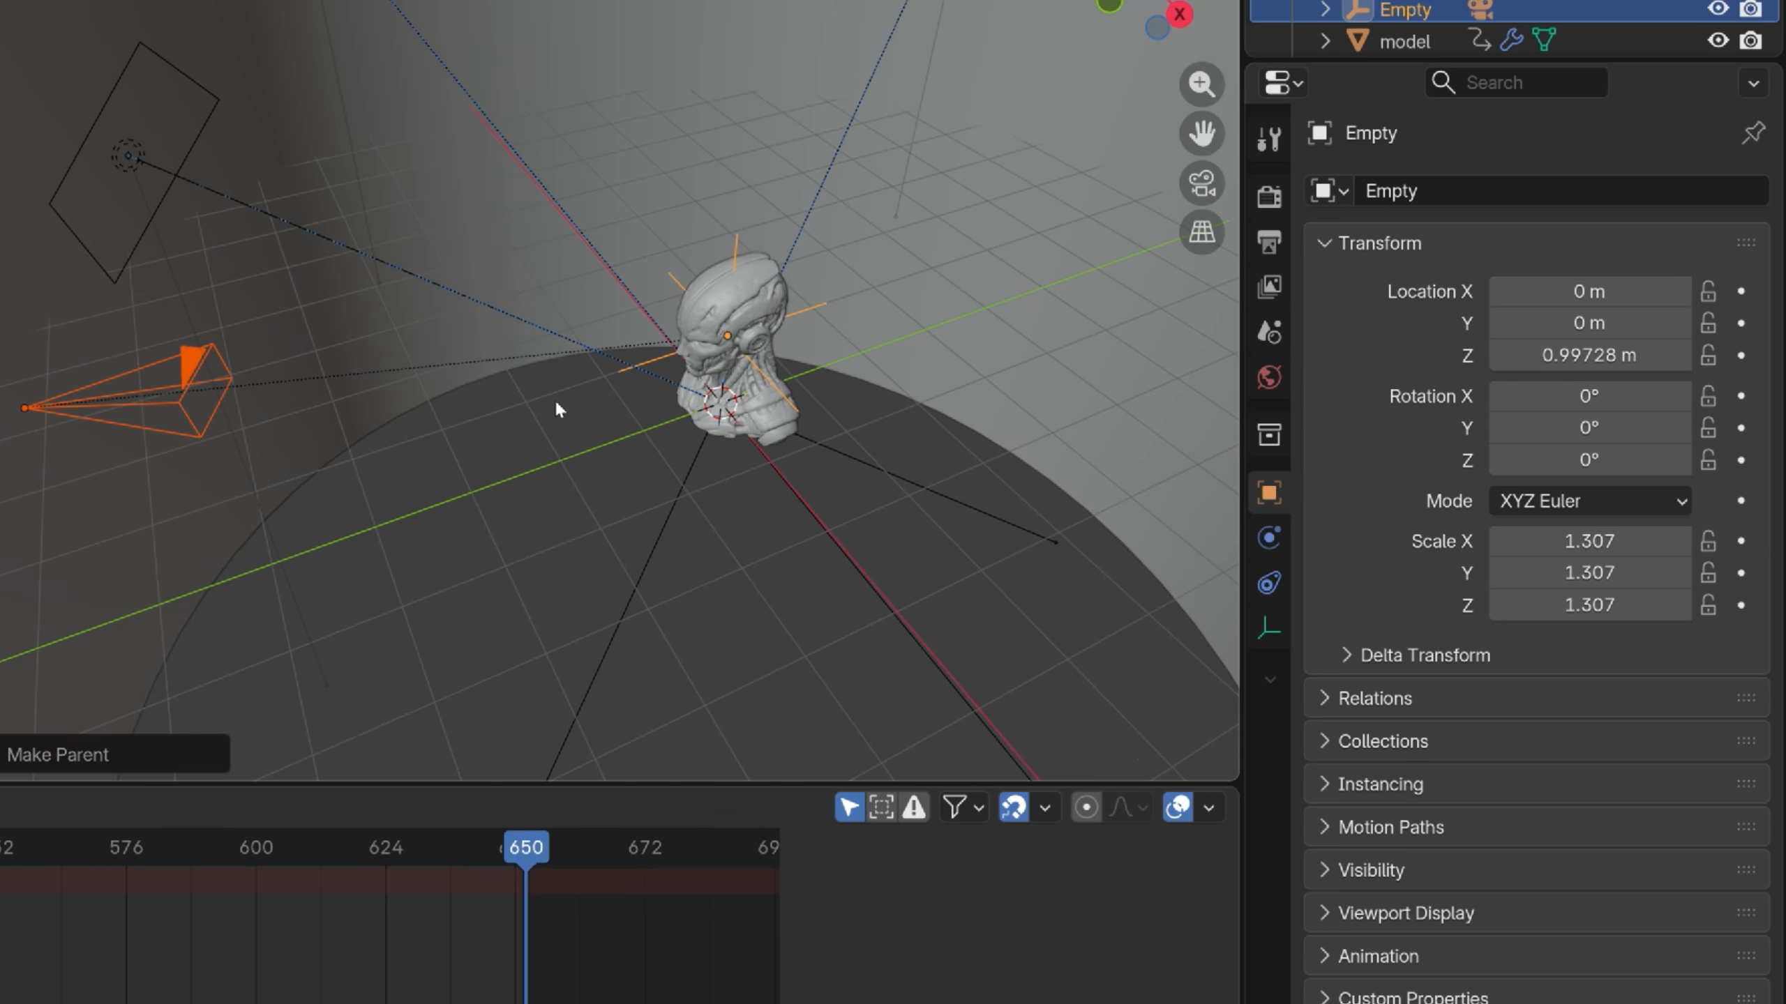
{"action": "left_click", "coordinate": [542, 383]}
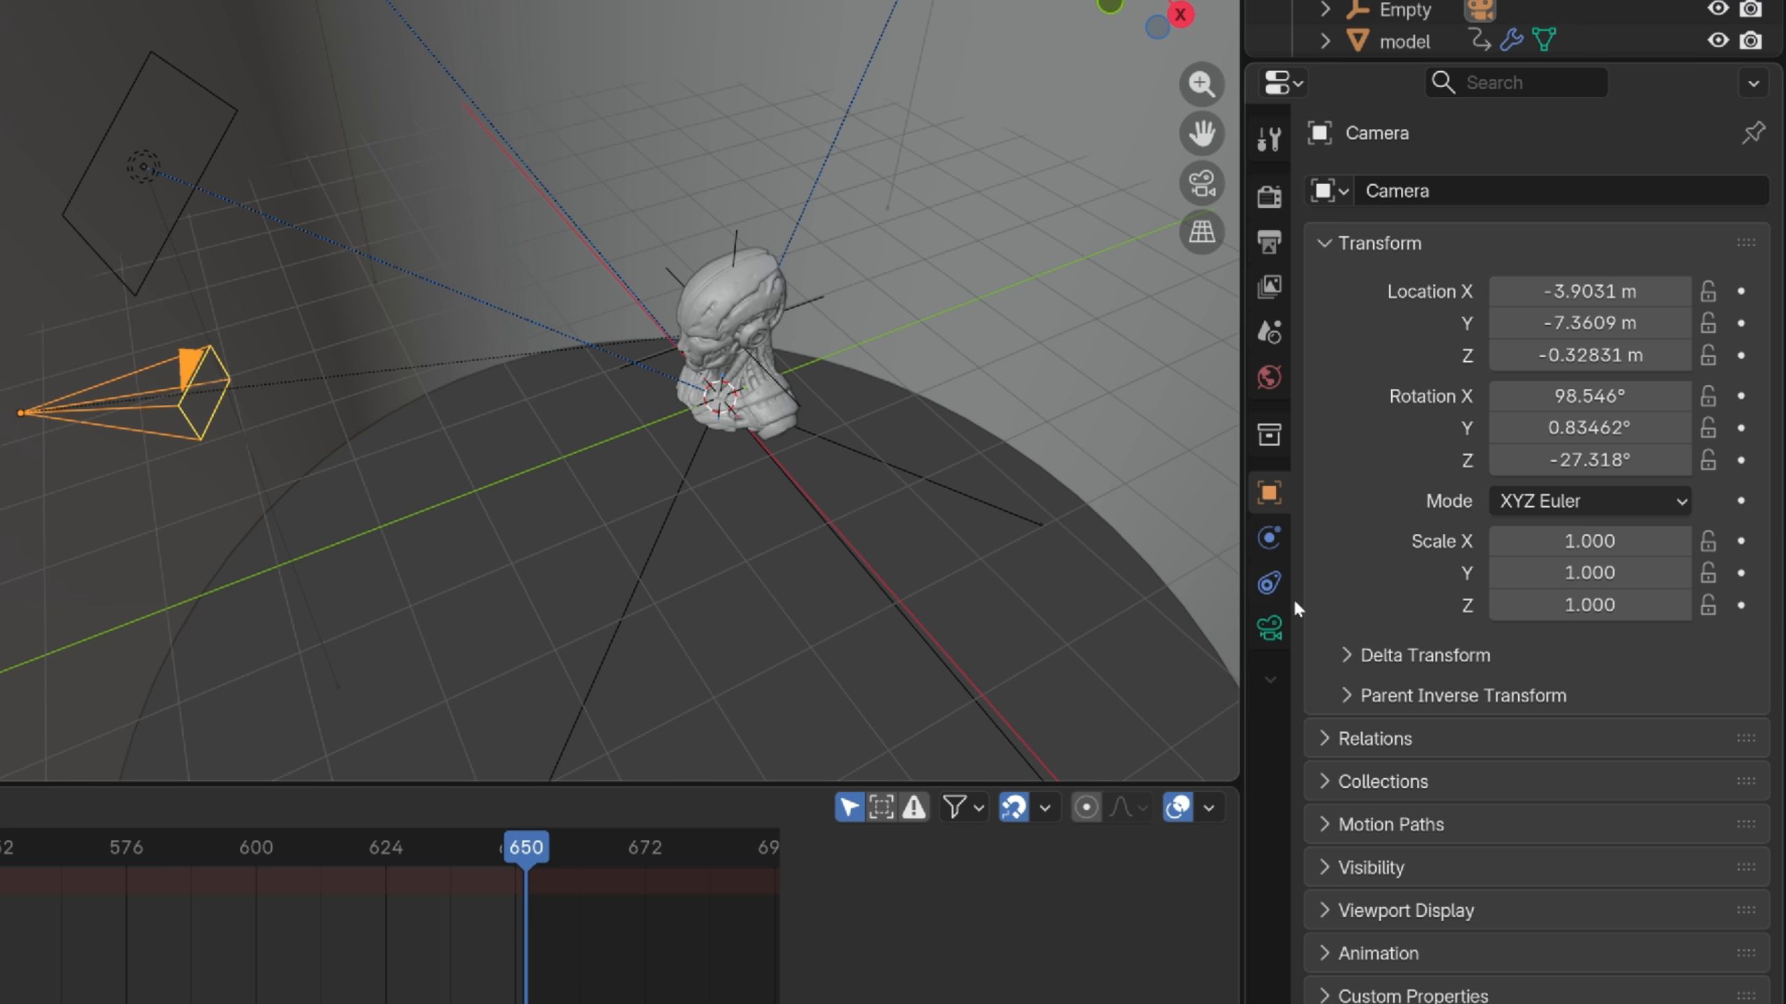
{"action": "left_click", "coordinate": [1269, 584]}
{"action": "left_click", "coordinate": [1585, 192]}
{"action": "left_click", "coordinate": [1441, 419]}
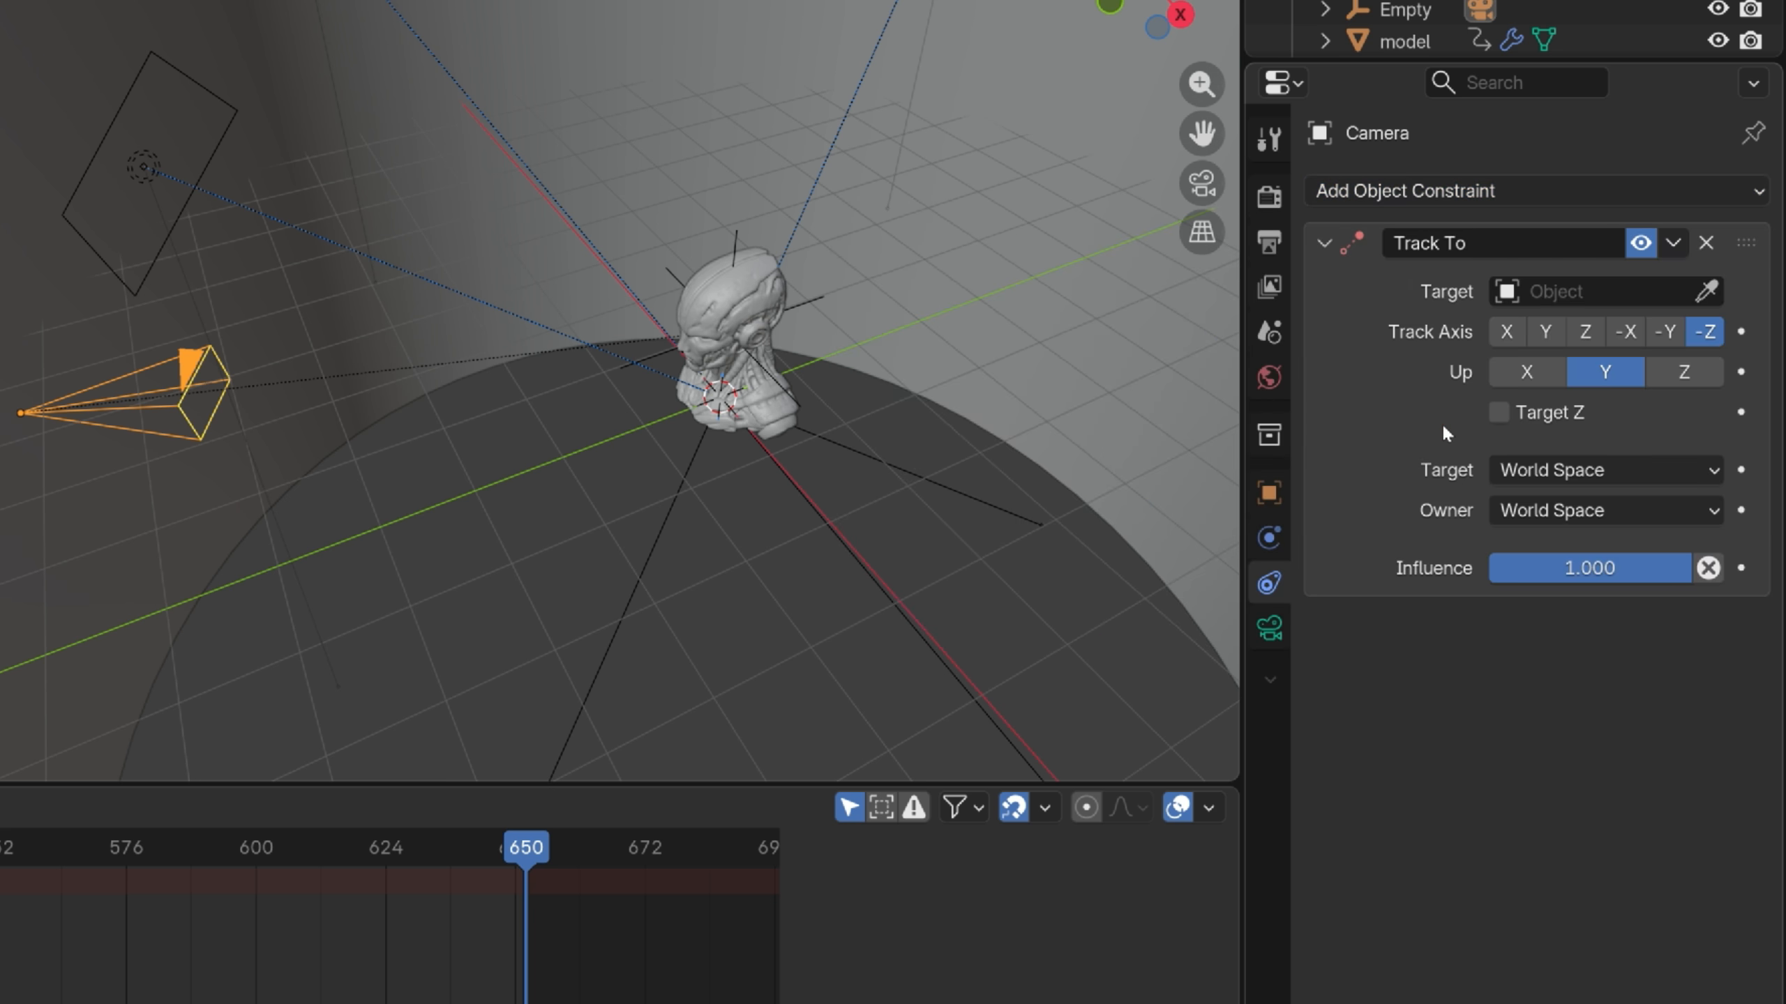
{"action": "left_click", "coordinate": [1706, 291]}
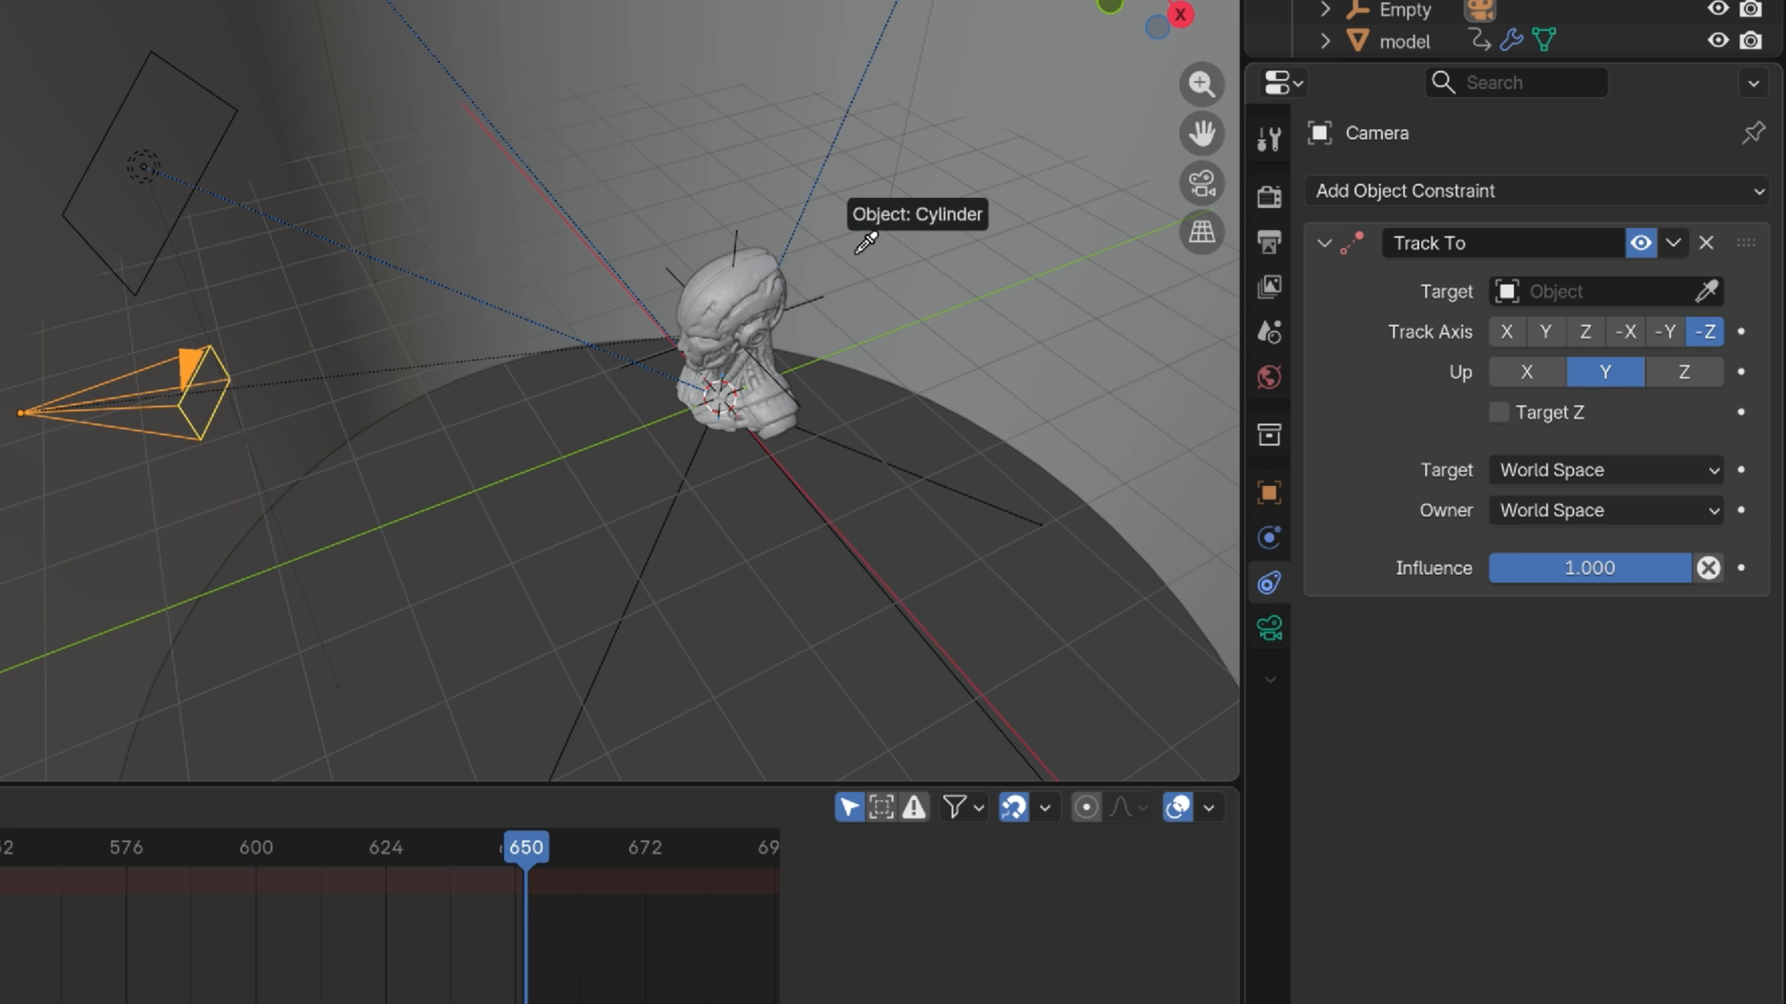
{"action": "left_click", "coordinate": [667, 270]}
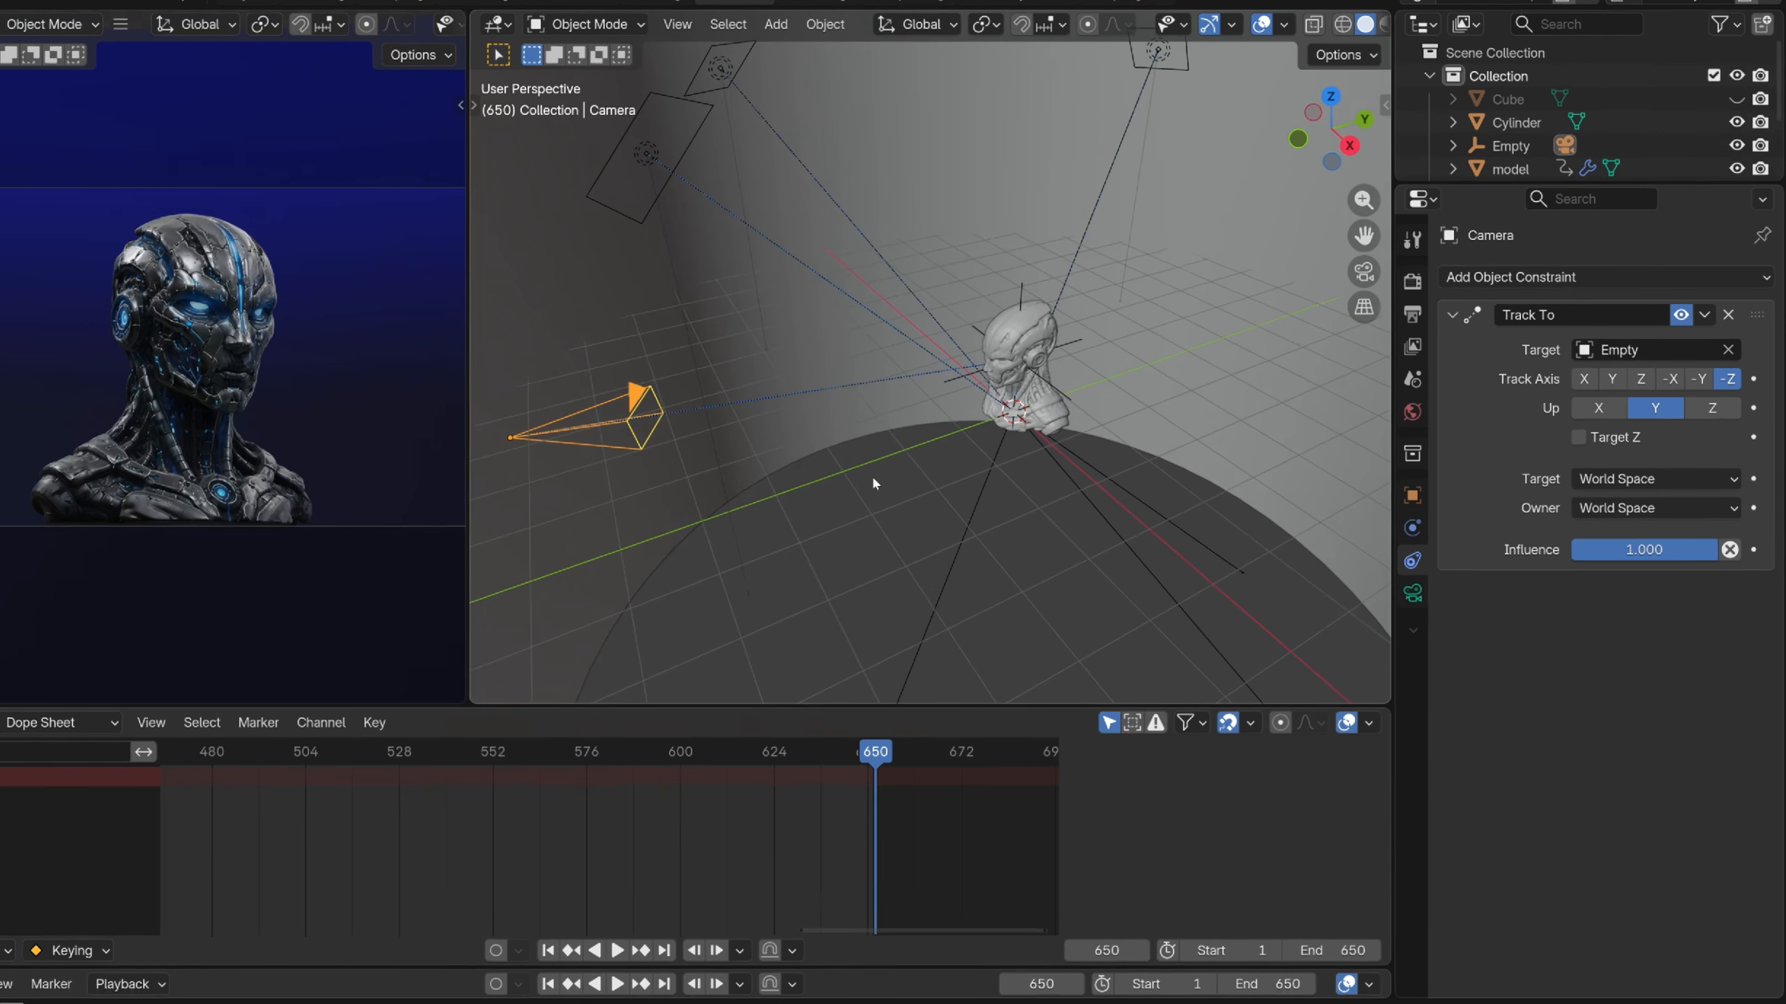
{"action": "left_click", "coordinate": [745, 262]}
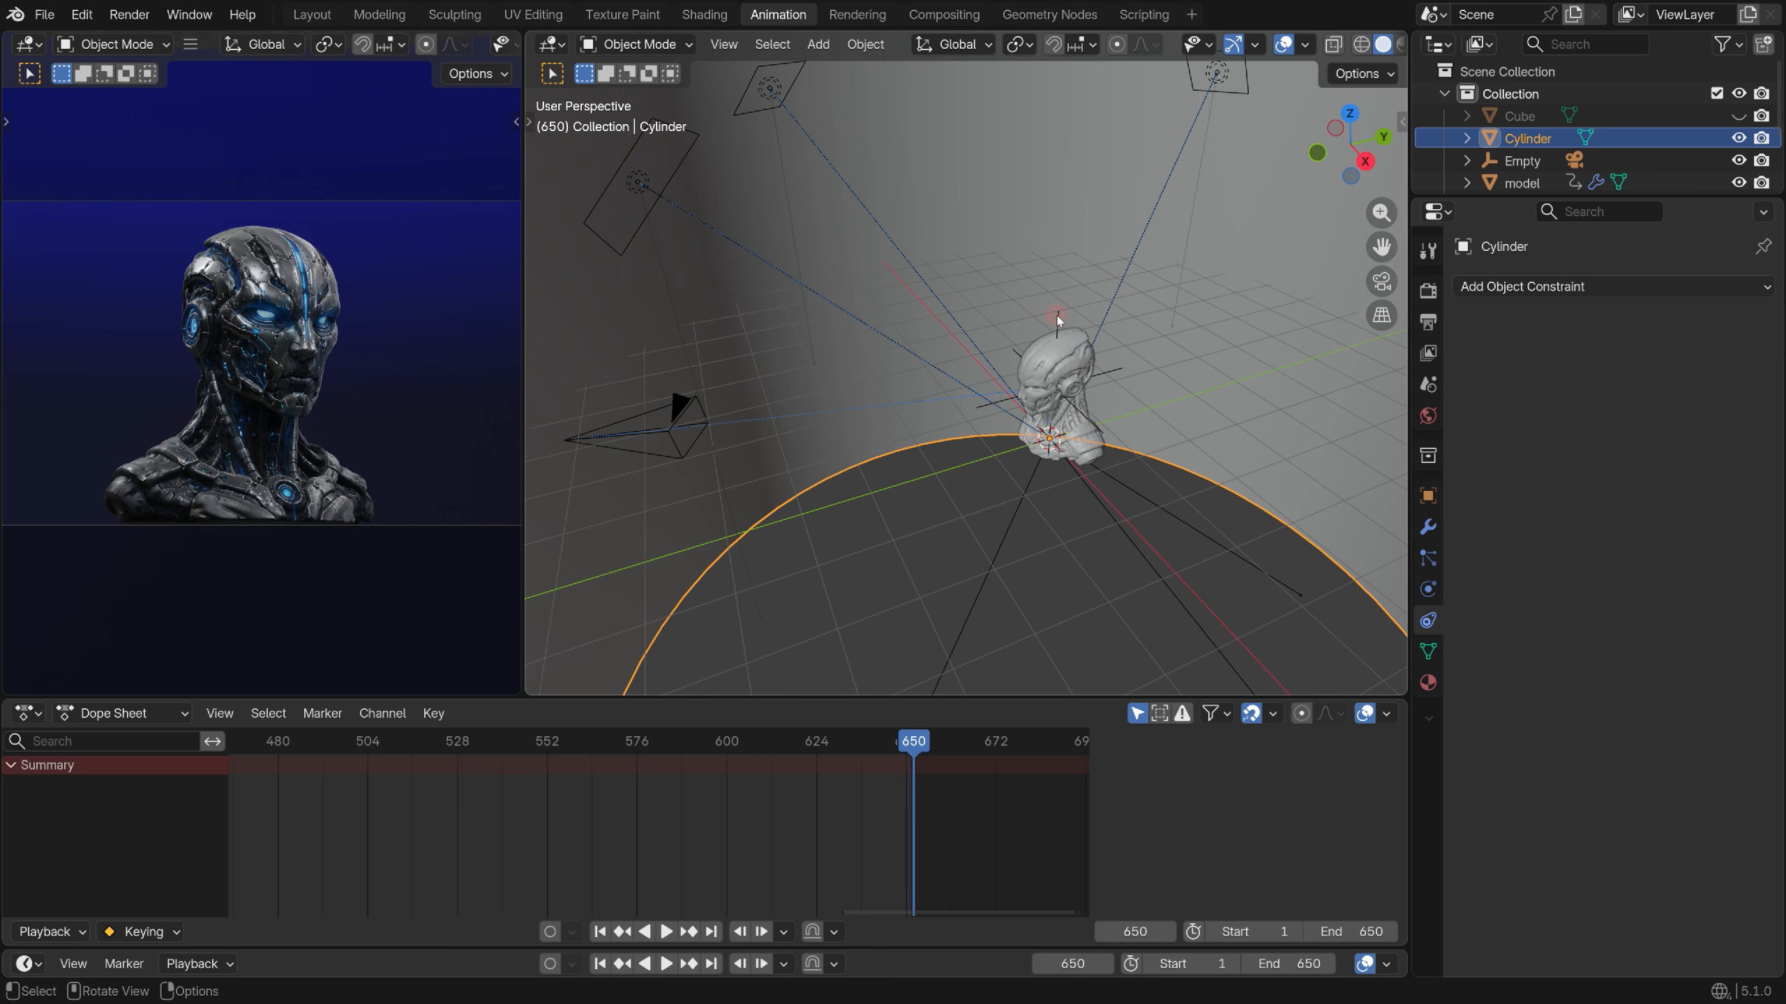
Move the Empty up near the head and turn it around Z to swing the camera
{"action": "left_click", "coordinate": [1072, 470]}
{"action": "key", "text": "g"}
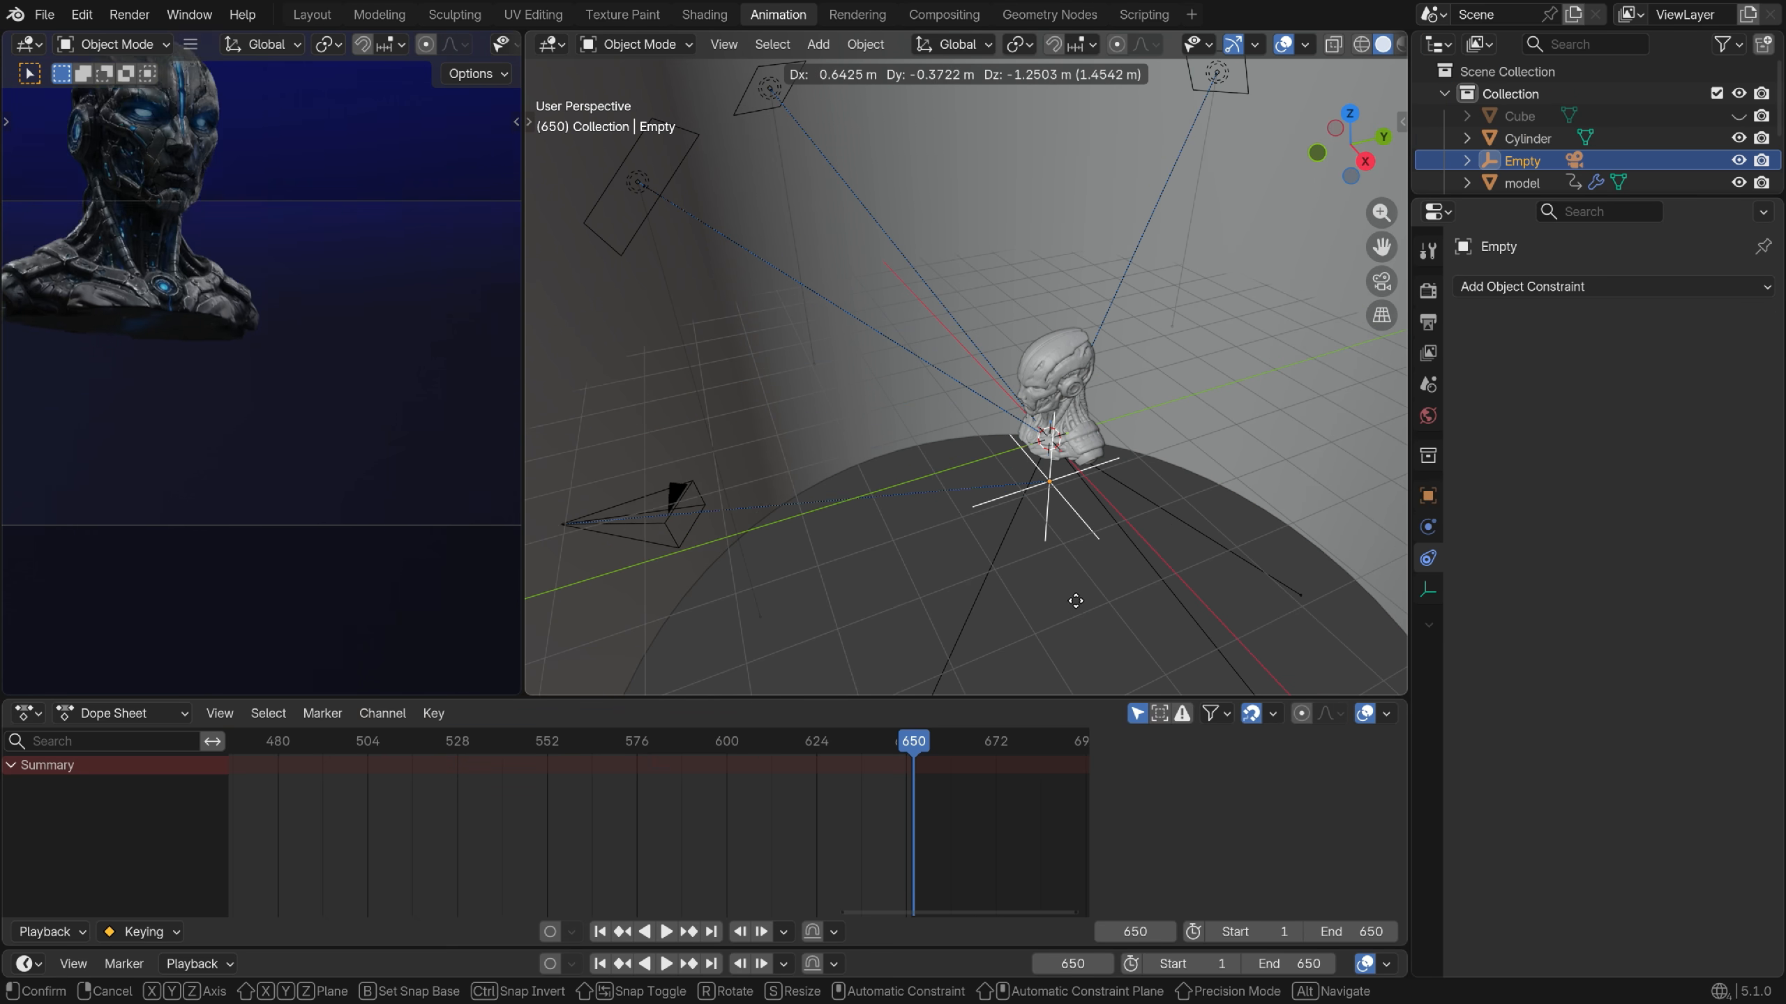
{"action": "left_click", "coordinate": [1065, 485]}
{"action": "key", "text": "r"}
{"action": "key", "text": "z"}
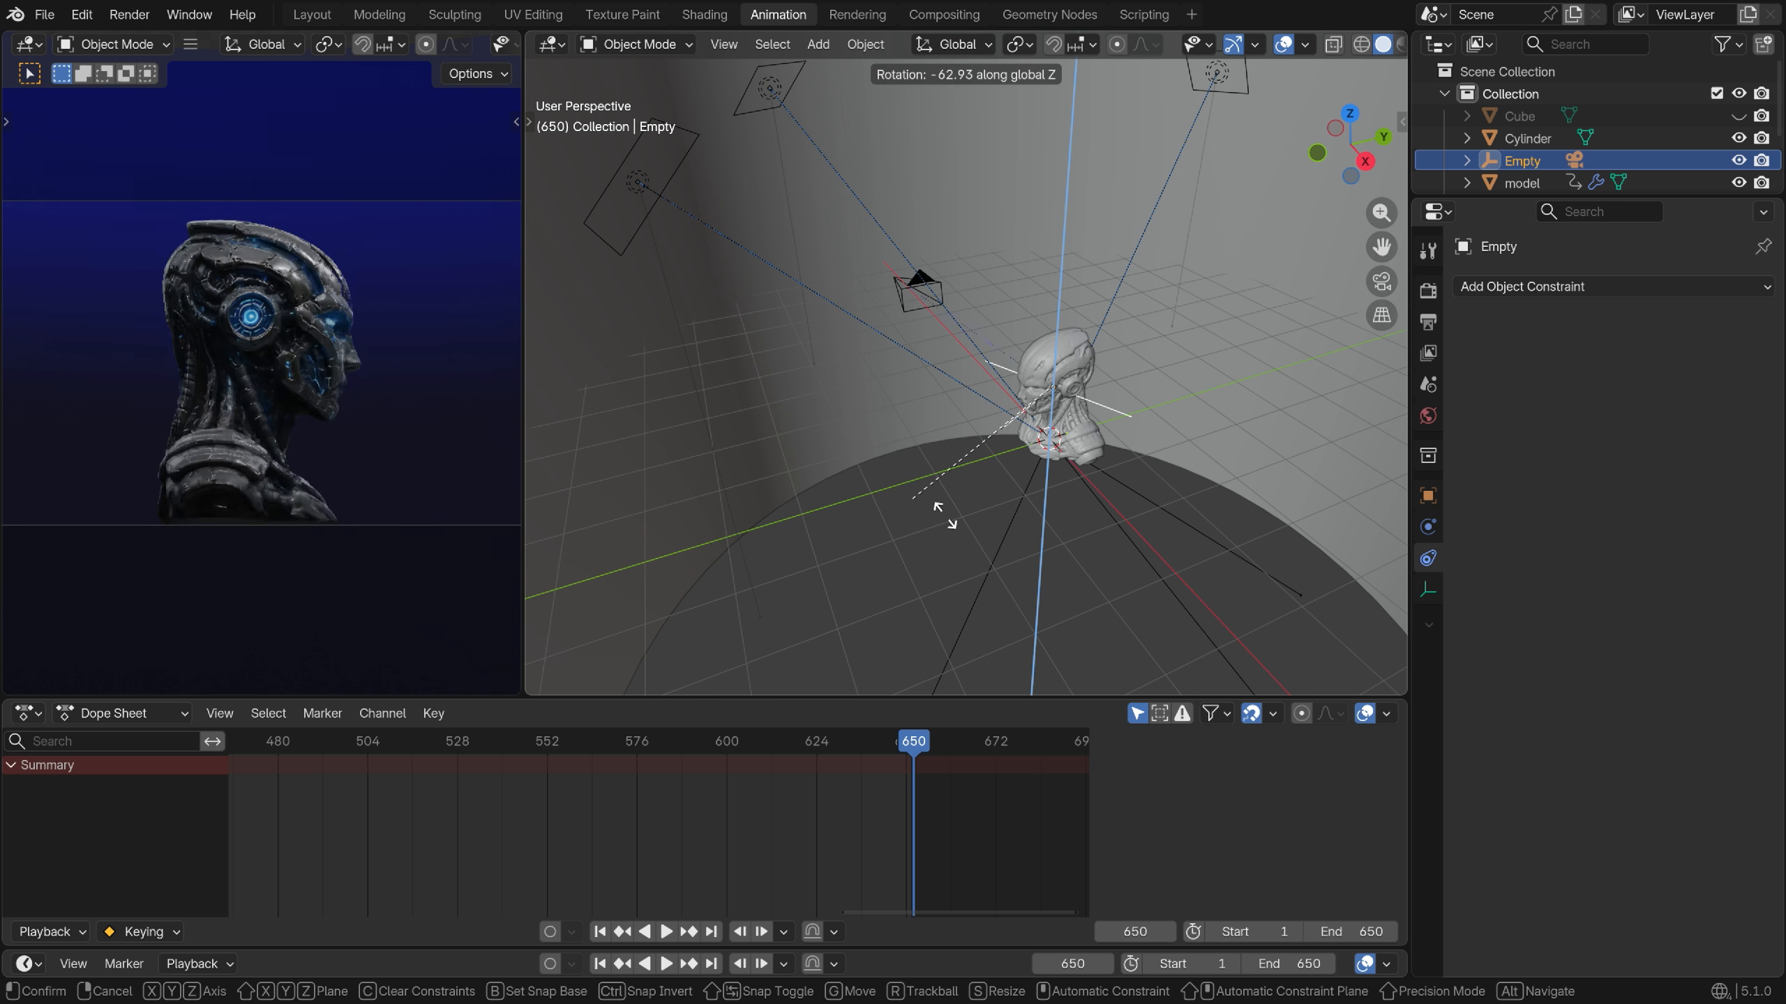
{"action": "left_click", "coordinate": [1010, 527]}
{"action": "scroll", "coordinate": [710, 835], "scroll_direction": "down", "scroll_amount": 6}
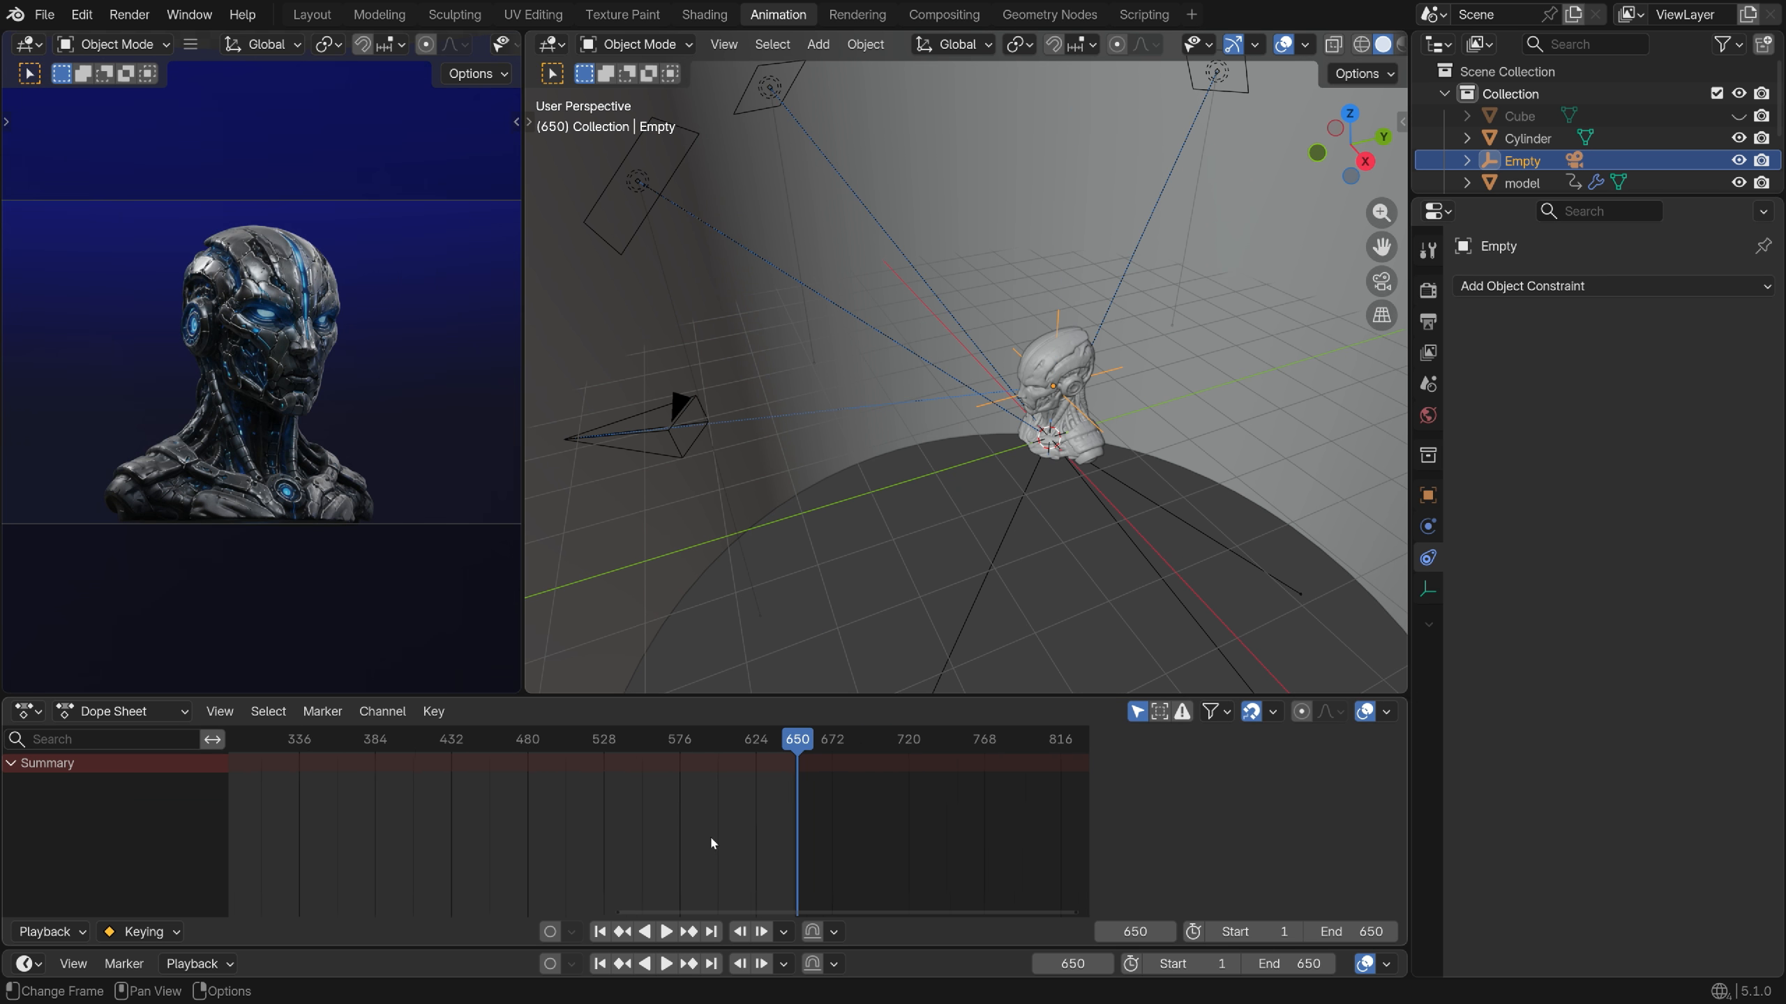
{"action": "middle_click_drag", "start_coordinate": [606, 827], "coordinate": [843, 826]}
Keyframe the Empty's location and rotation on frame 1
{"action": "key", "text": "shift+Left"}
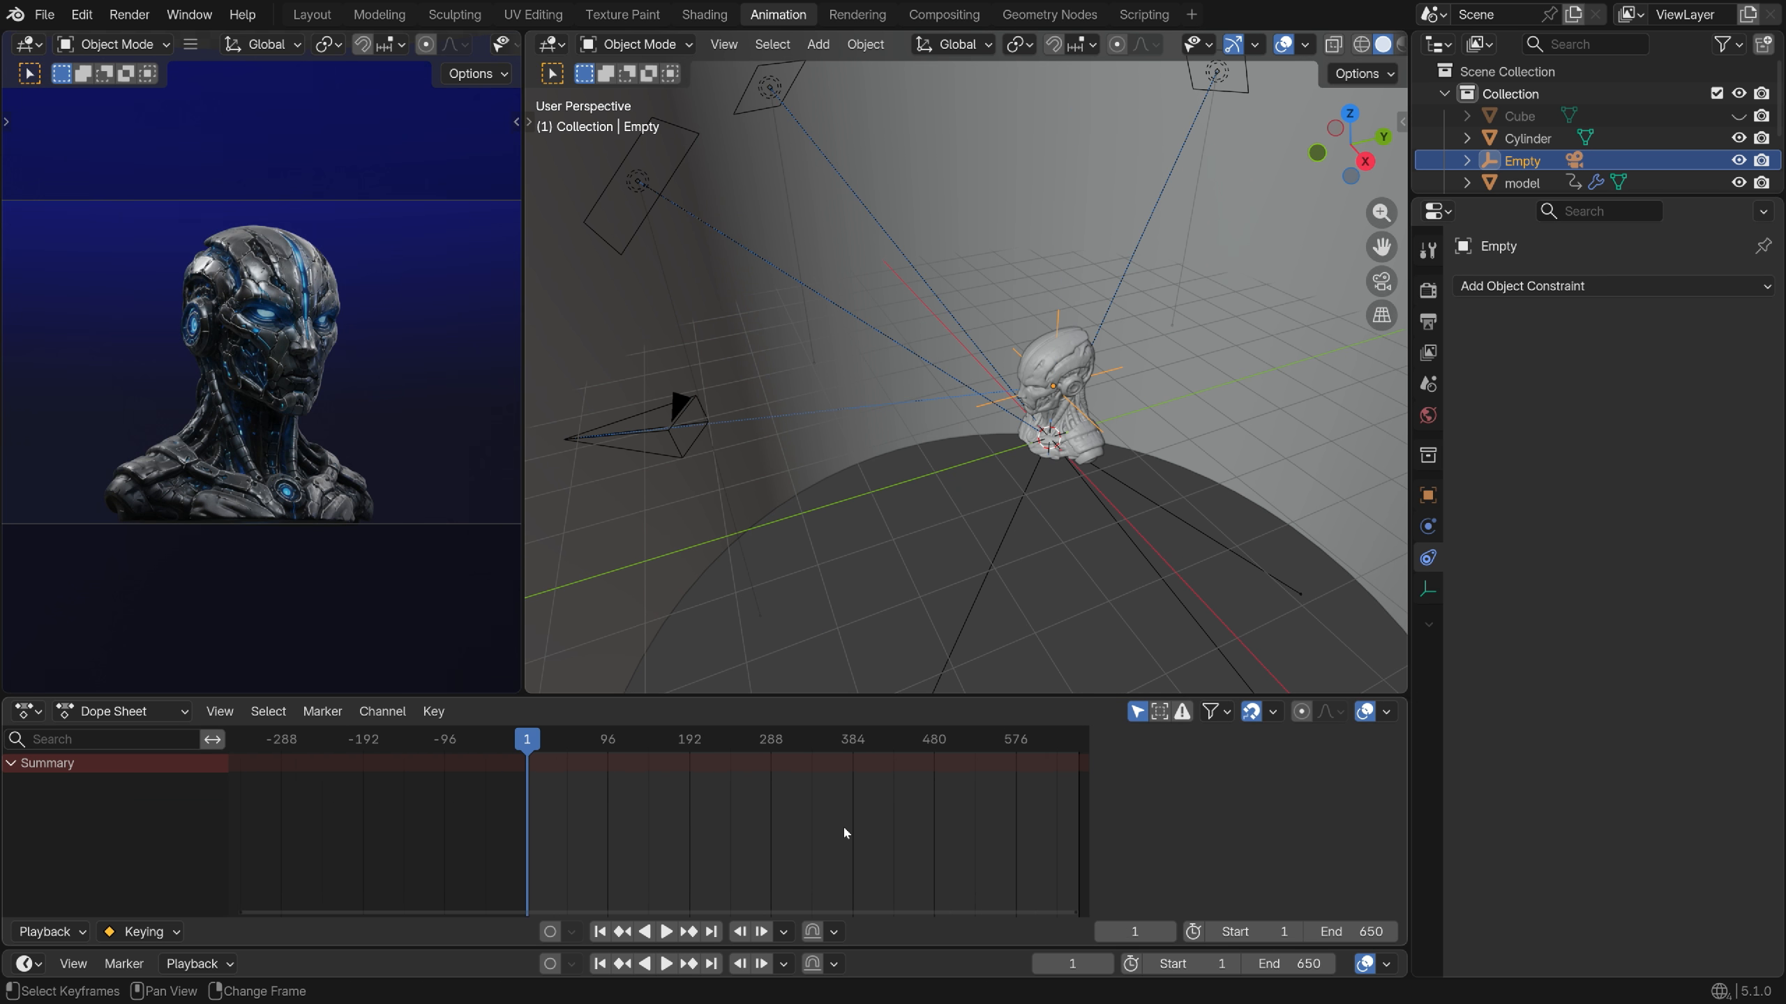
{"action": "key", "text": "k"}
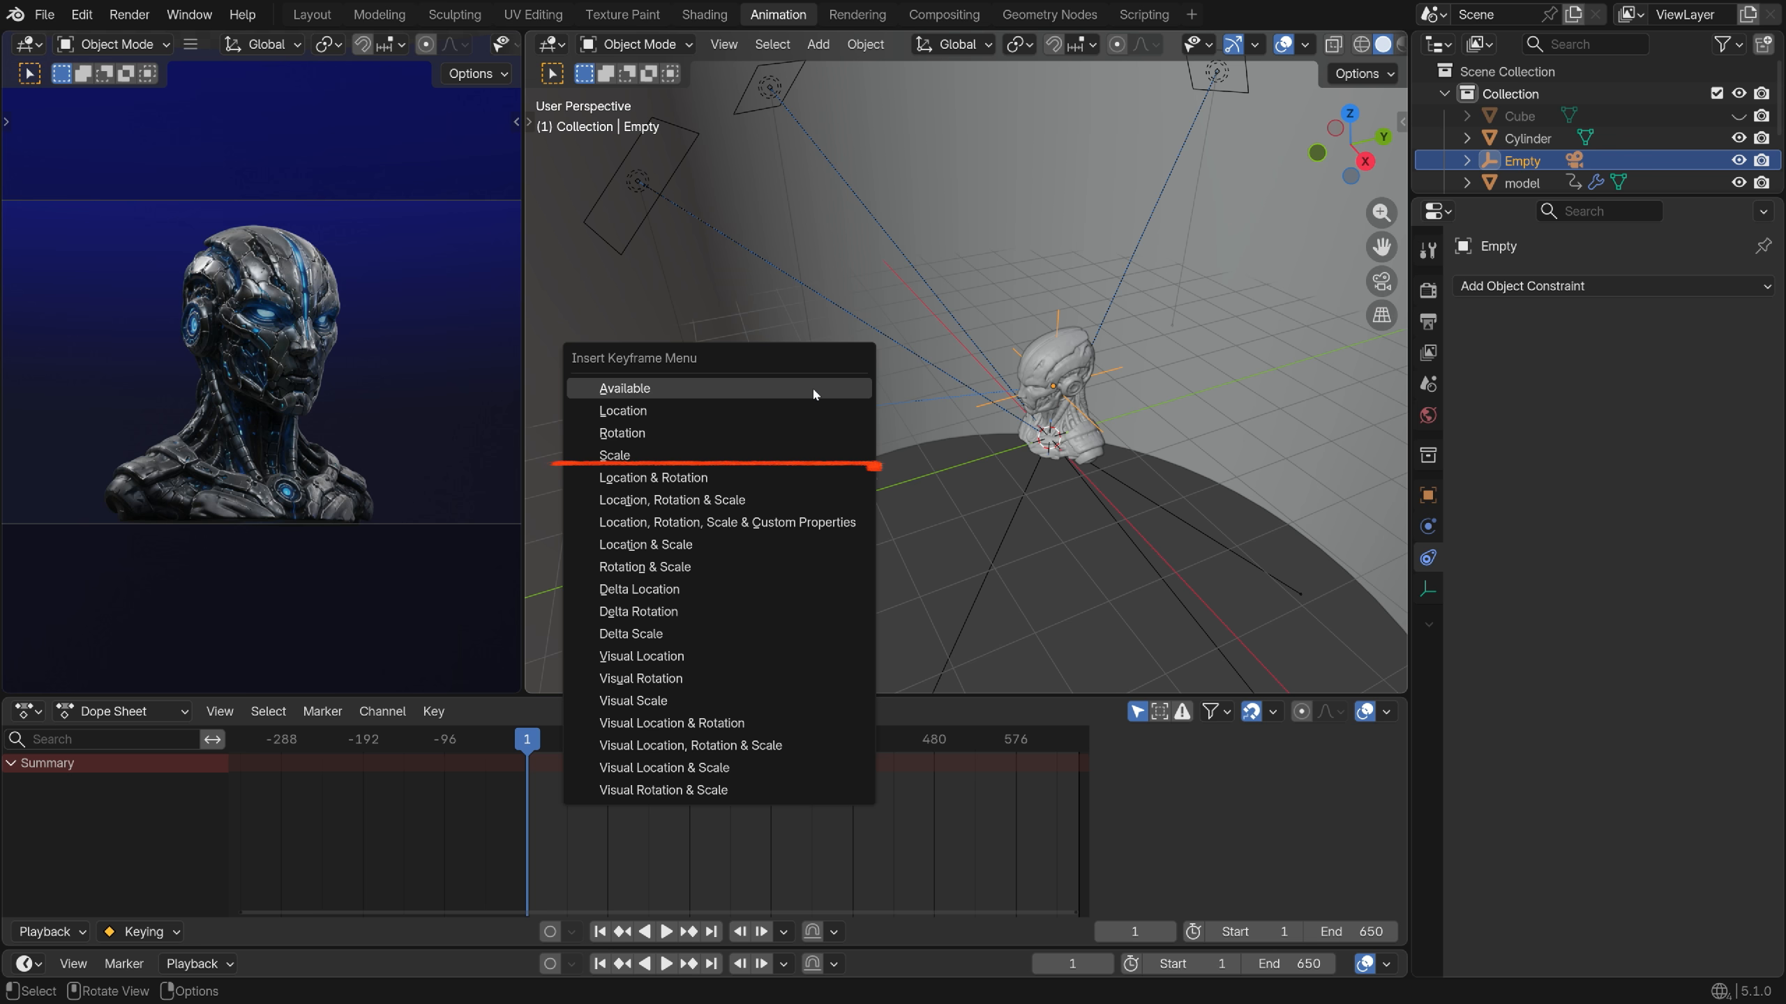
{"action": "left_click", "coordinate": [789, 469]}
{"action": "scroll", "coordinate": [704, 767], "scroll_direction": "up", "scroll_amount": 4}
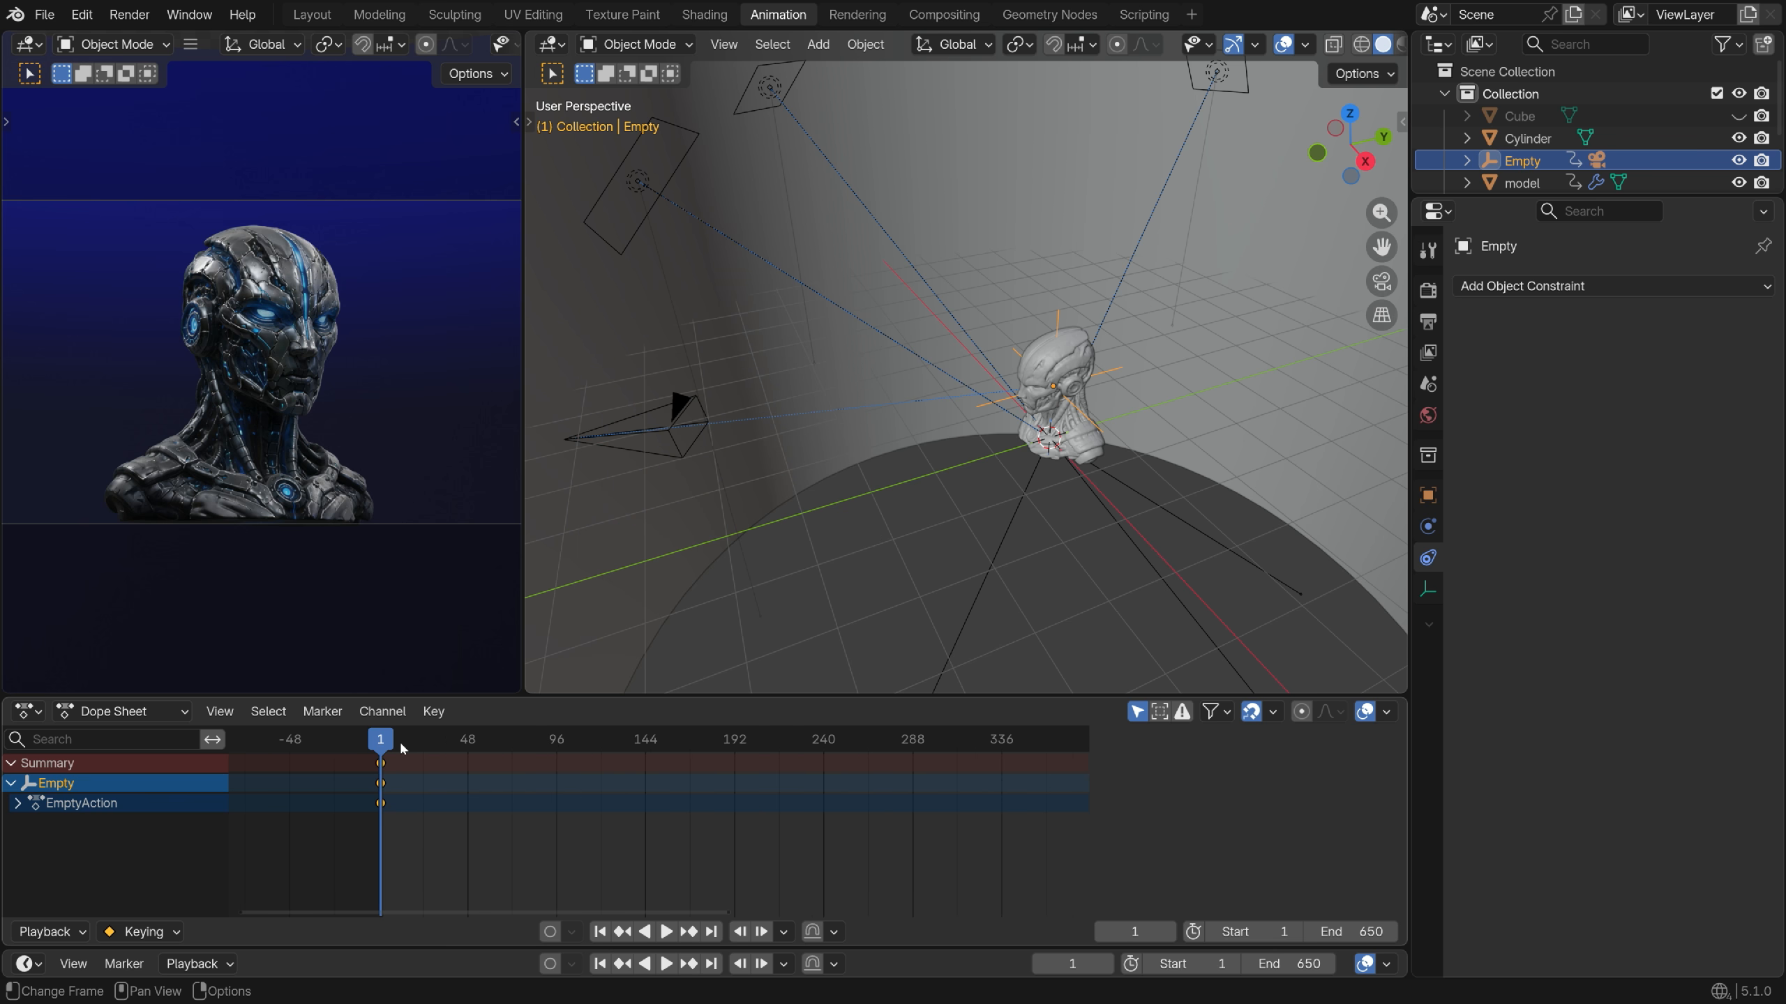
On frame 80, rotate the Empty around Z and shift it along X
{"action": "left_click_drag", "start_coordinate": [399, 740], "coordinate": [526, 774]}
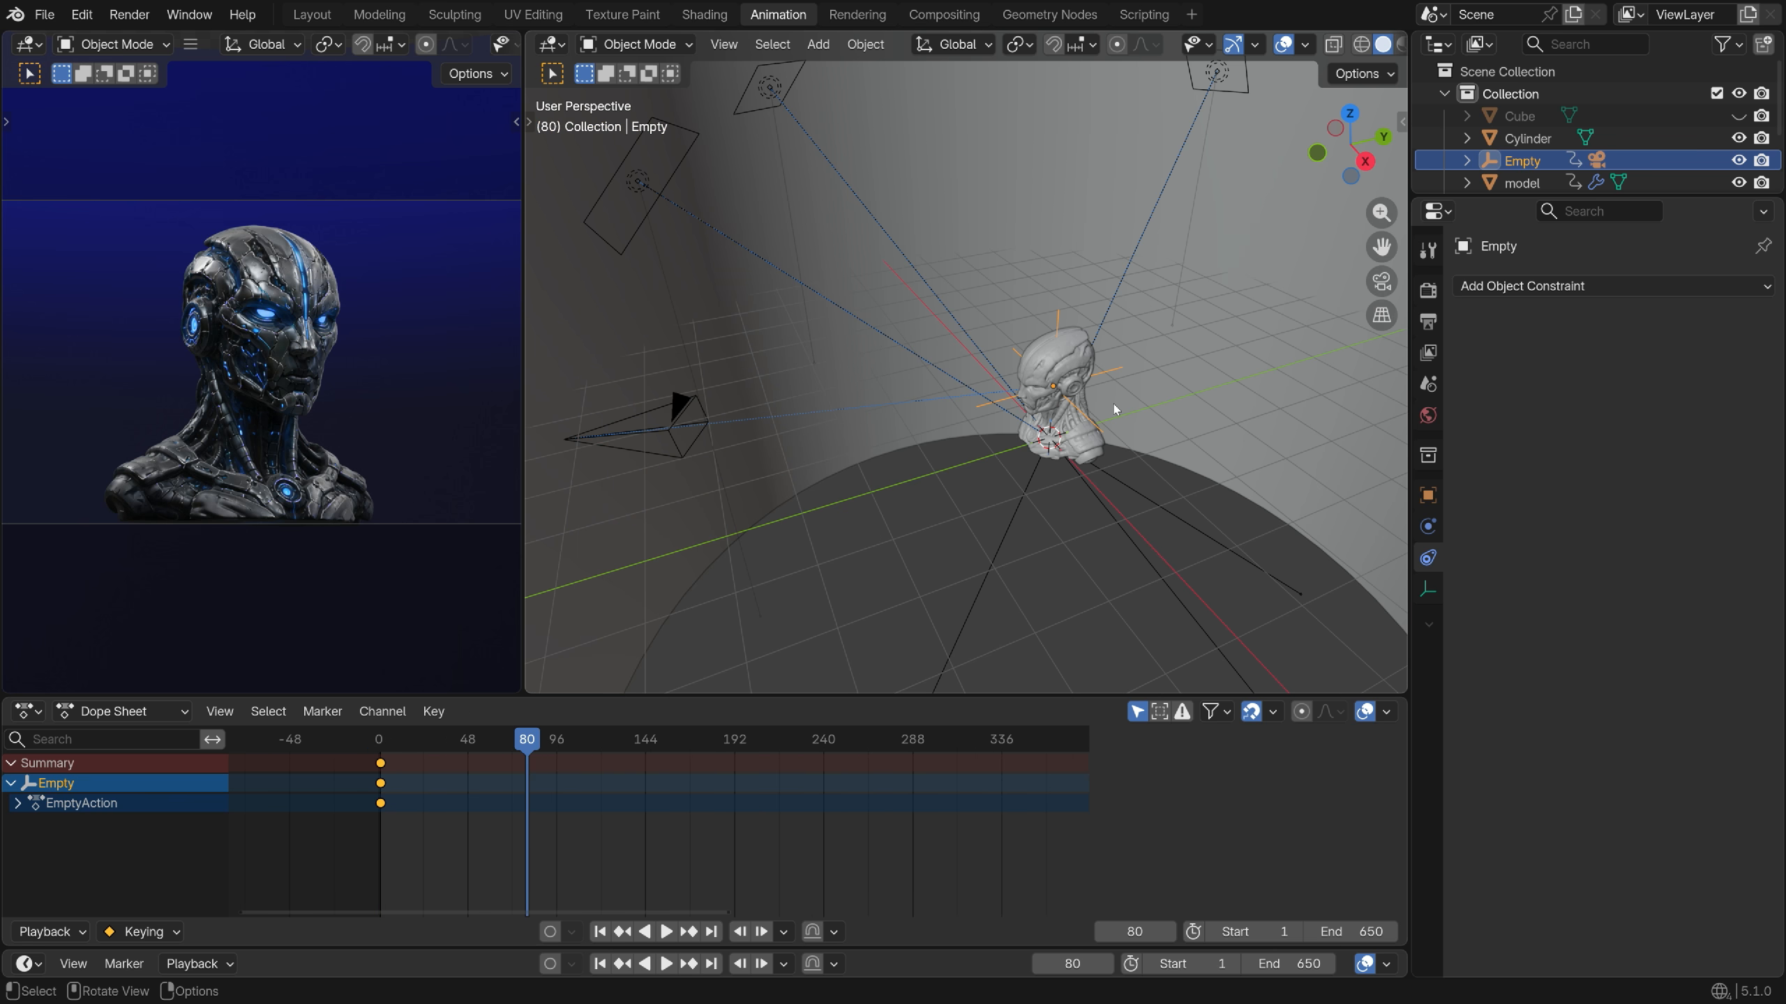
{"action": "key", "text": "r"}
{"action": "key", "text": "z"}
{"action": "left_click", "coordinate": [1080, 508]}
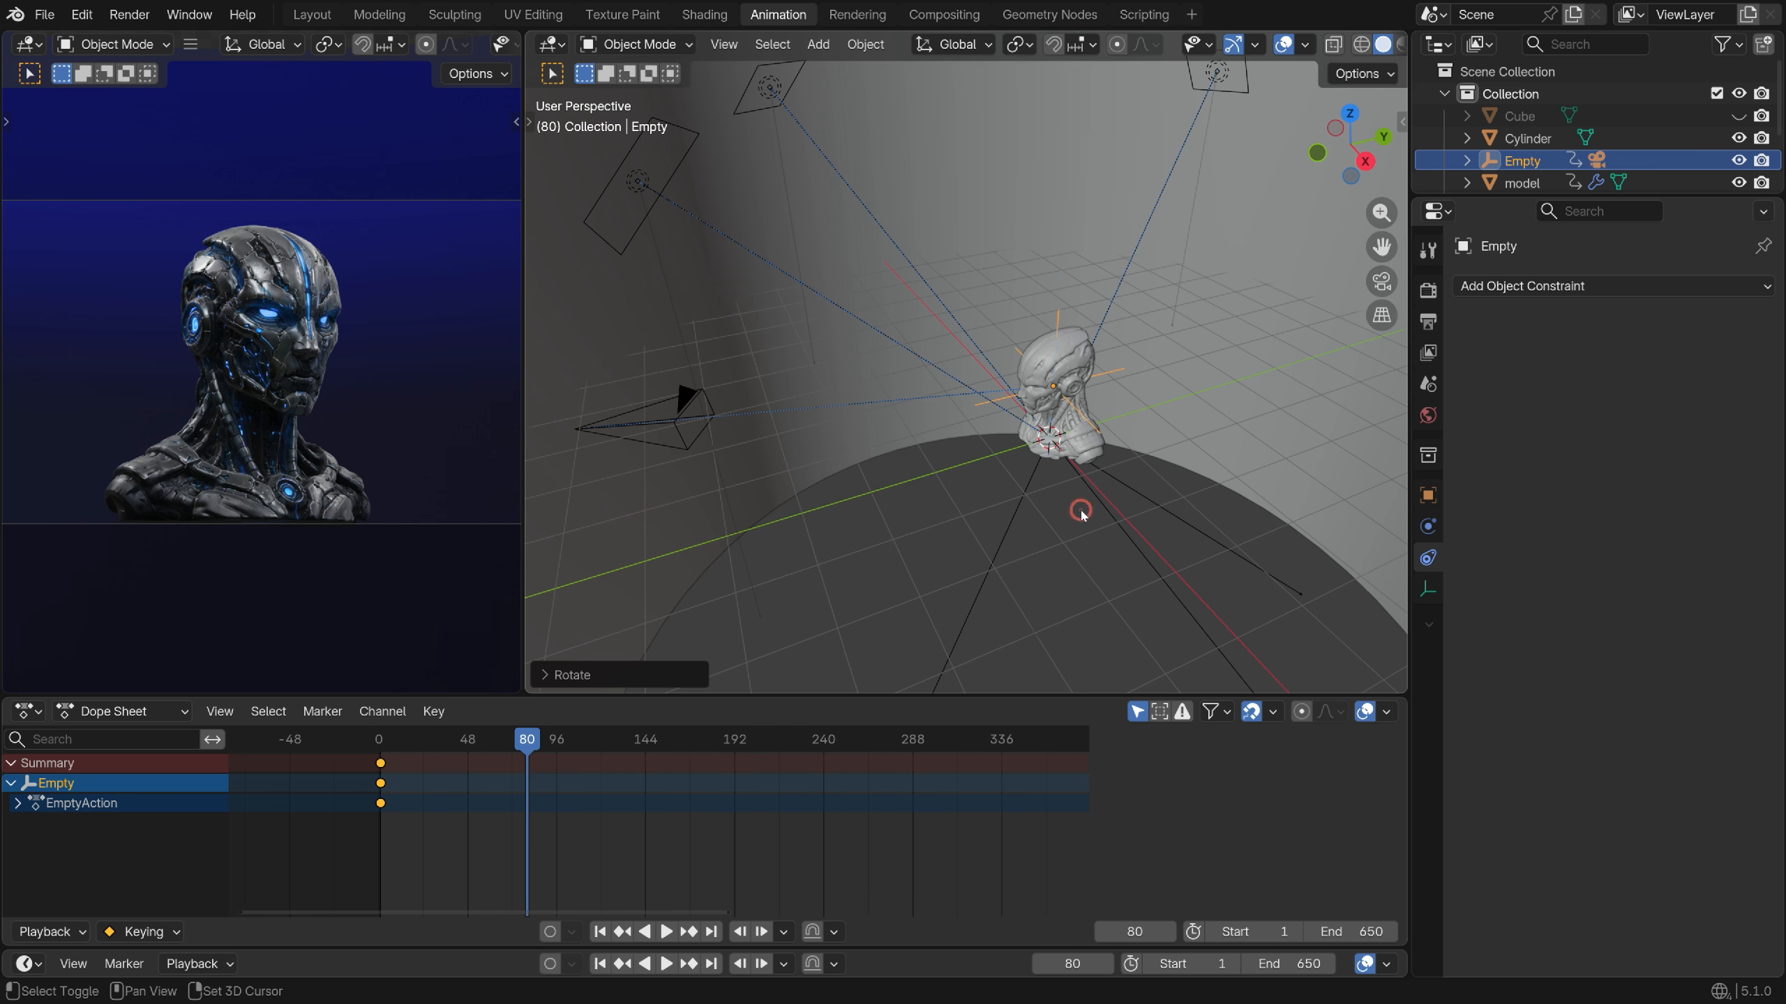
{"action": "key", "text": "g"}
{"action": "key", "text": "x"}
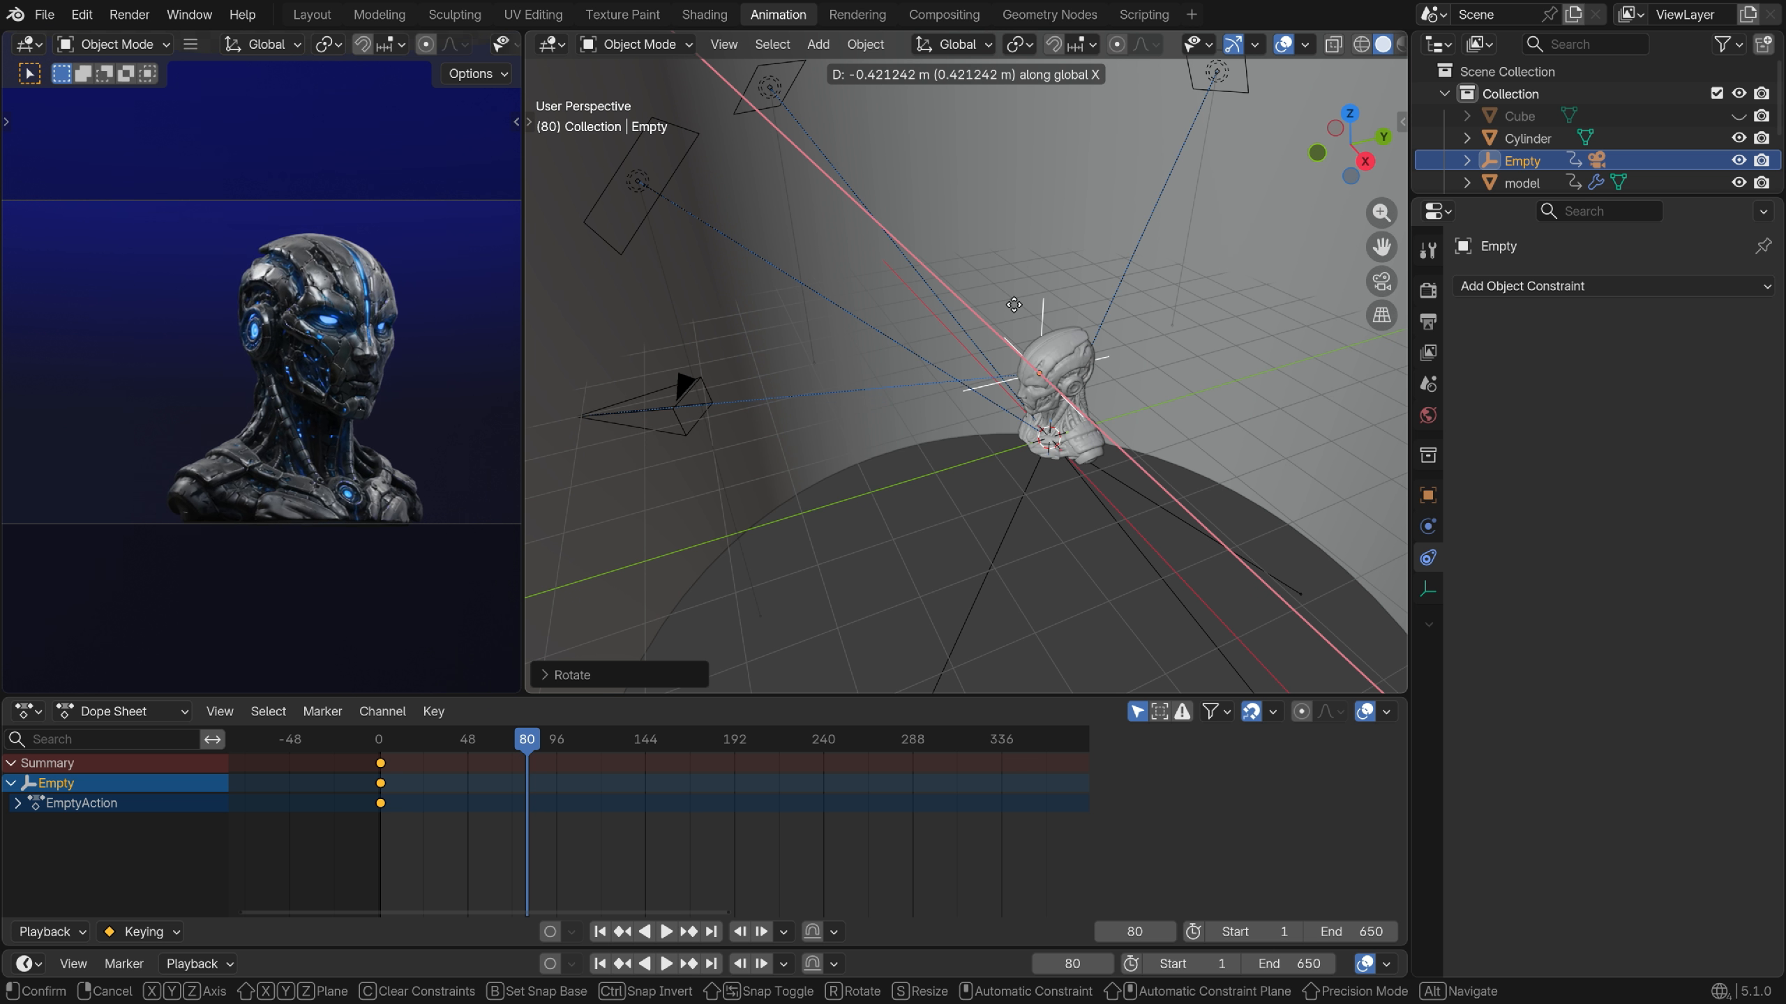
{"action": "left_click", "coordinate": [1014, 305]}
{"action": "left_click_drag", "start_coordinate": [526, 740], "coordinate": [714, 843]}
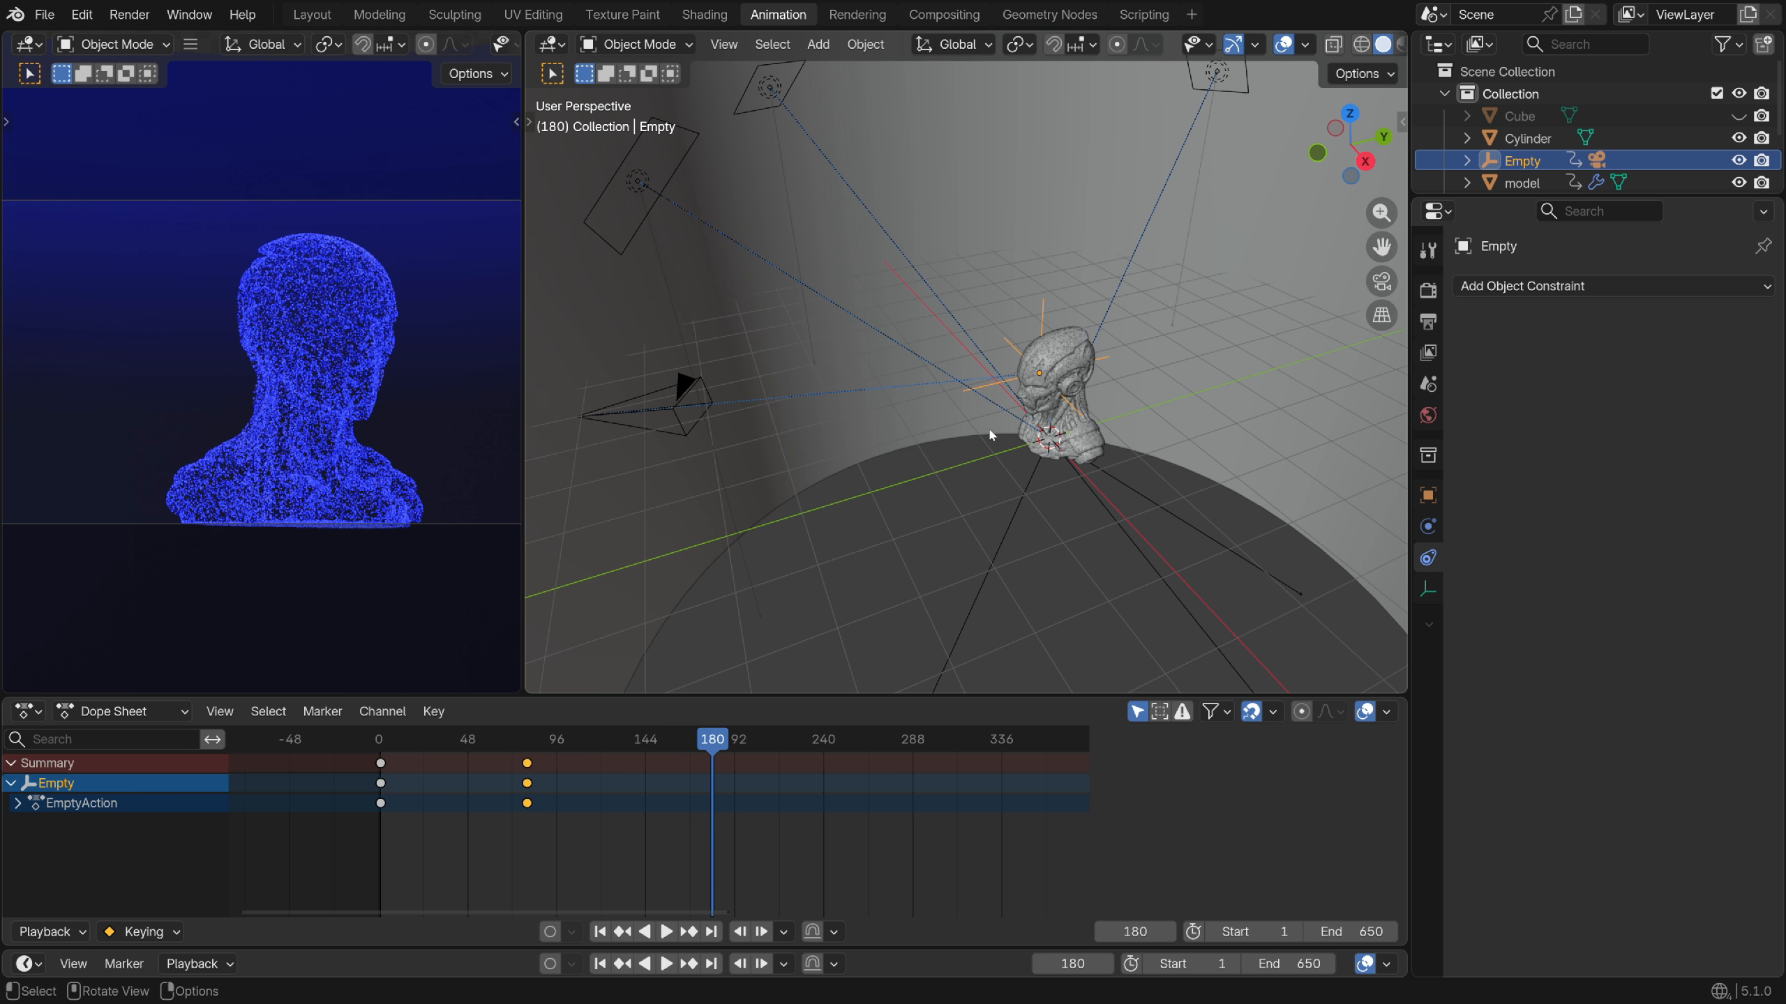
Rotate the Empty around Z and keyframe its pose on frame 180
{"action": "key", "text": "r"}
{"action": "key", "text": "z"}
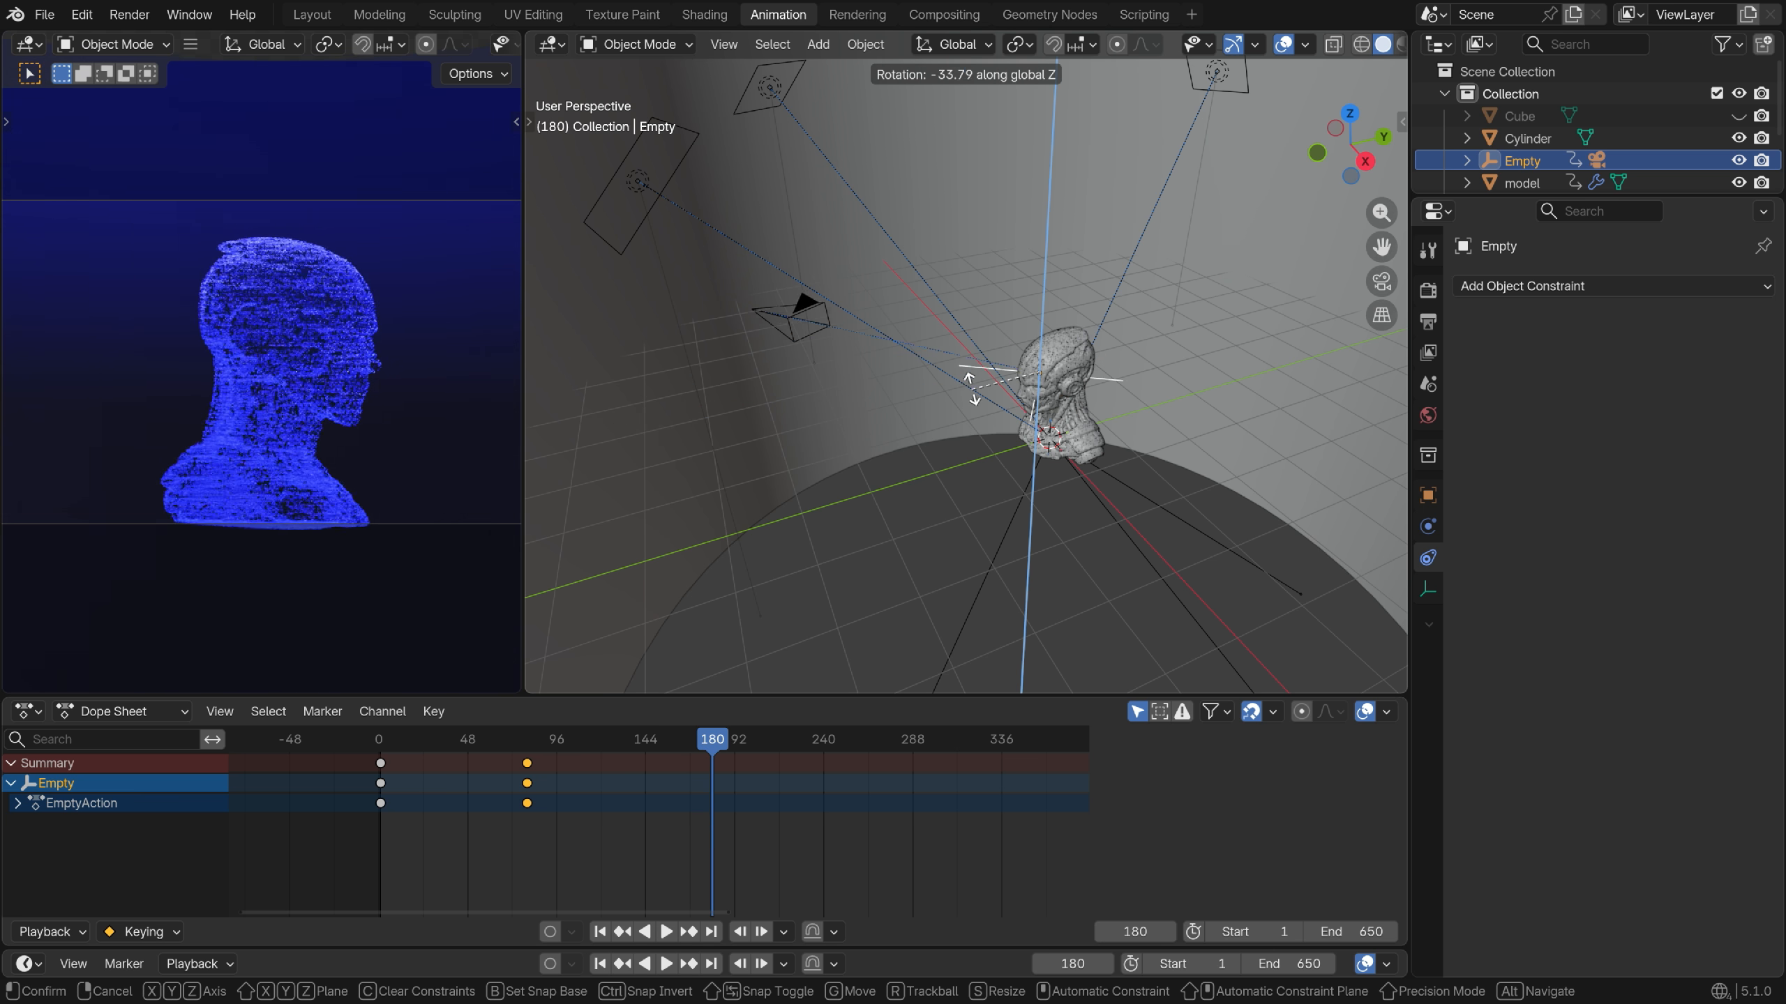
{"action": "left_click", "coordinate": [968, 378]}
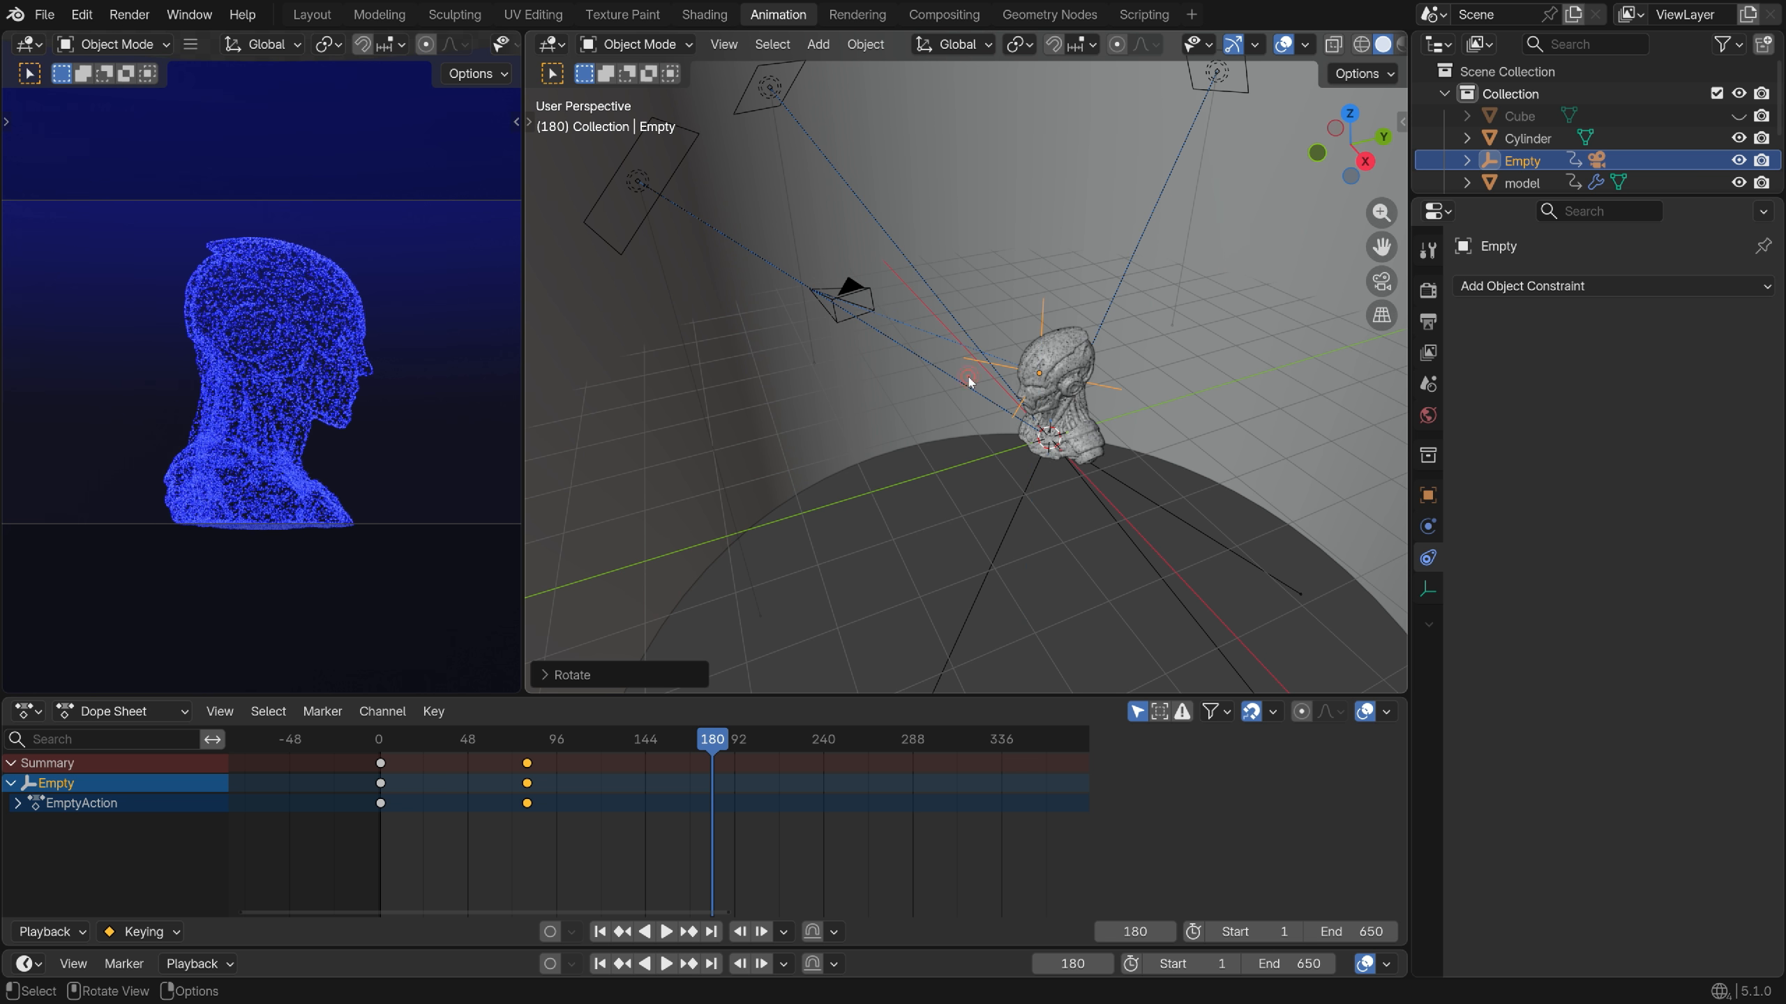
{"action": "key", "text": "k"}
{"action": "left_click", "coordinate": [974, 247]}
Keyframe the Empty's location and rotation on frame 510
{"action": "left_click_drag", "start_coordinate": [619, 739], "coordinate": [839, 779]}
{"action": "scroll", "coordinate": [653, 805], "scroll_direction": "down", "scroll_amount": 5}
{"action": "key", "text": "KP_Decimal"}
{"action": "scroll", "coordinate": [838, 779], "scroll_direction": "up", "scroll_amount": 3}
{"action": "key", "text": "k"}
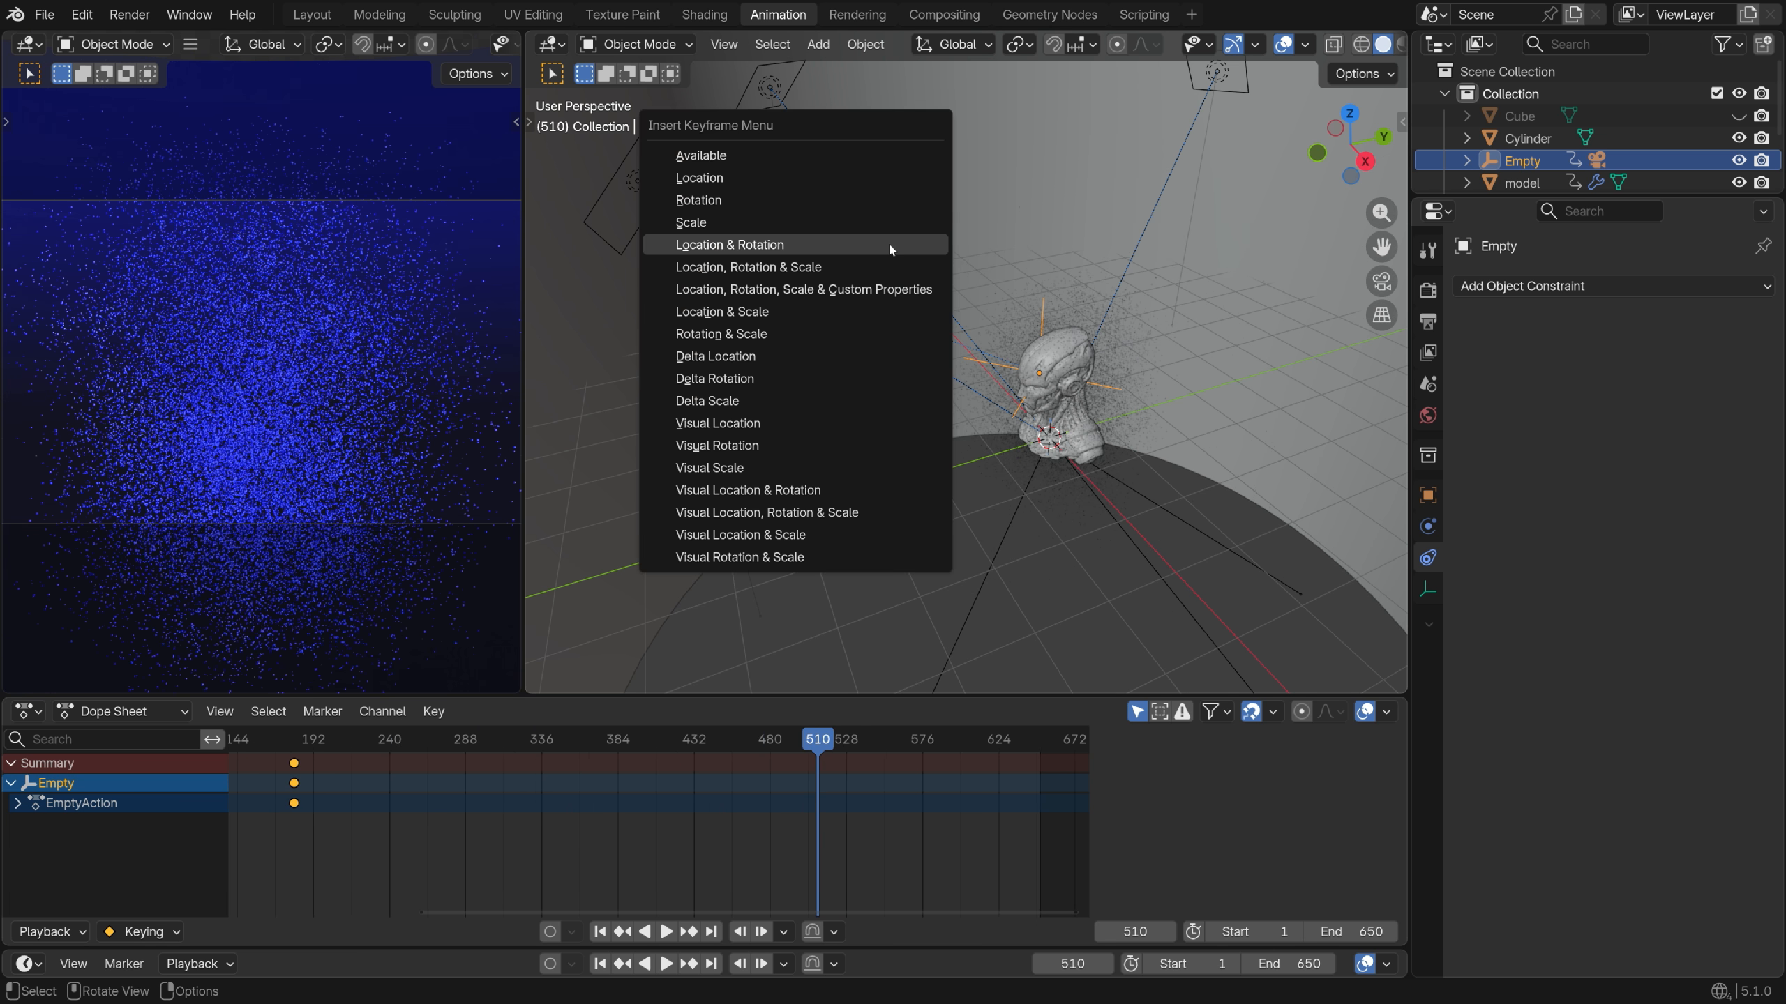
{"action": "left_click", "coordinate": [892, 246]}
On frame 600, turn the Empty around Z so the head faces forward, and keyframe it
{"action": "scroll", "coordinate": [865, 767], "scroll_direction": "up", "scroll_amount": 2}
{"action": "left_click_drag", "start_coordinate": [879, 787], "coordinate": [965, 798]}
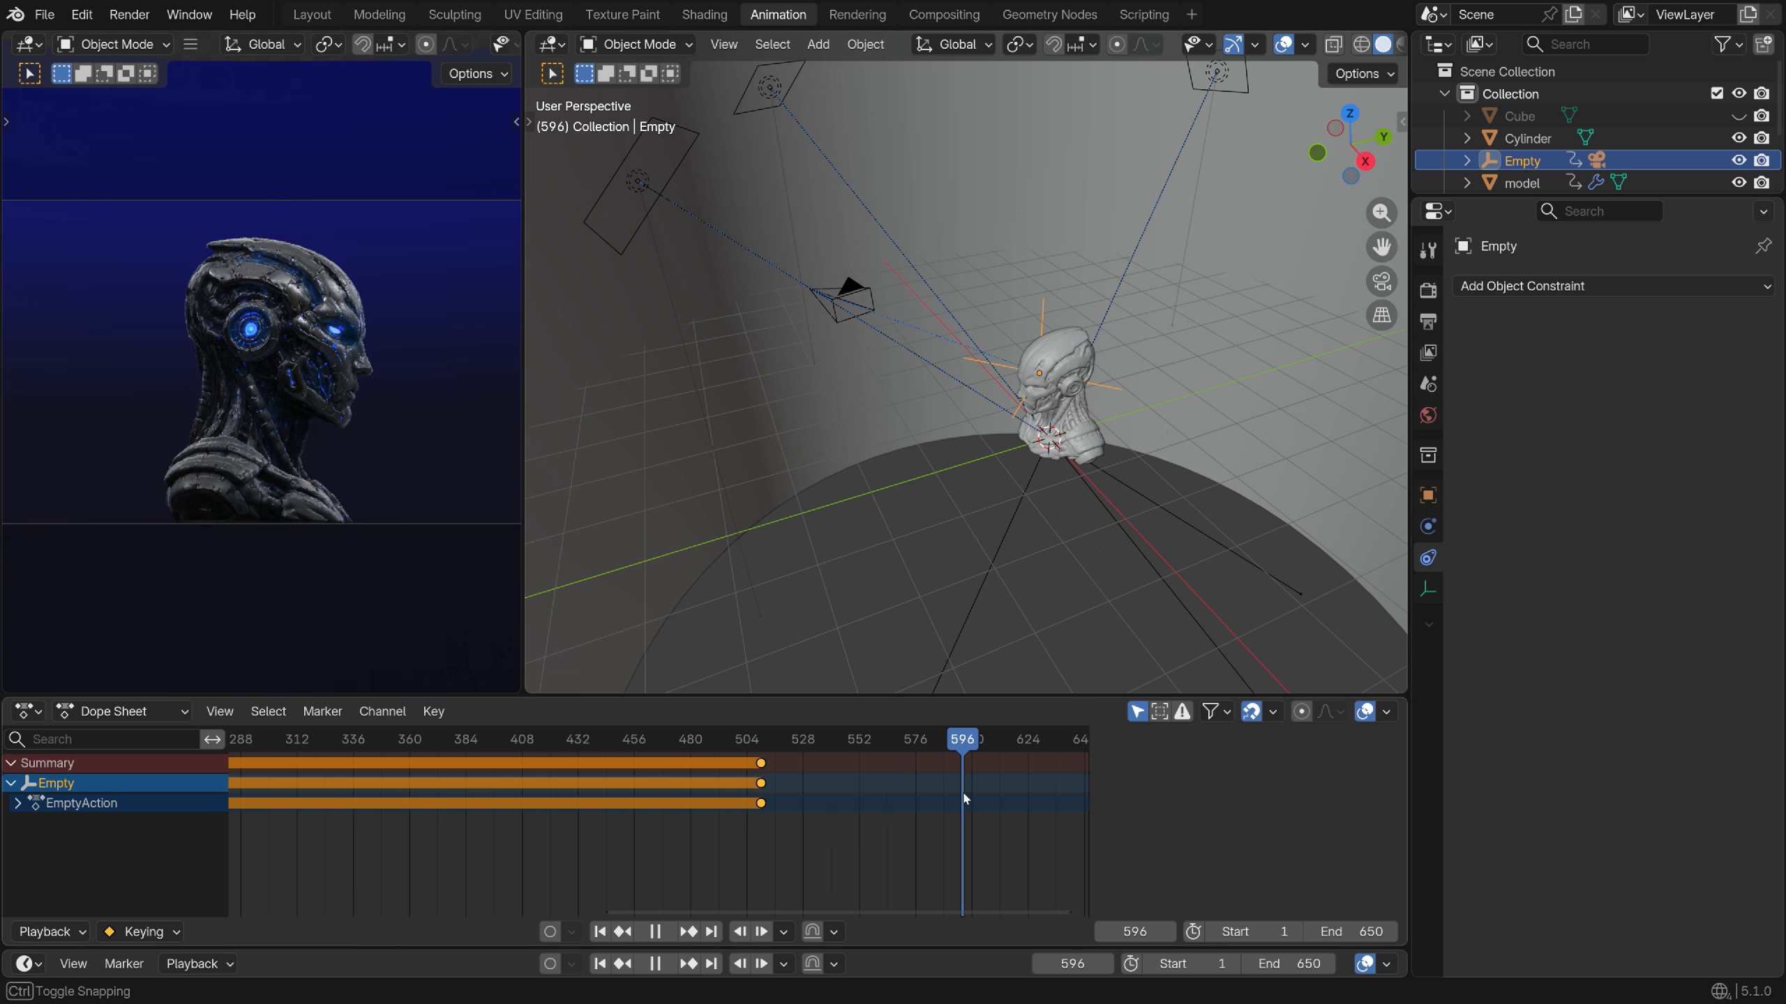
{"action": "key", "text": "space"}
{"action": "key", "text": "r"}
{"action": "key", "text": "z"}
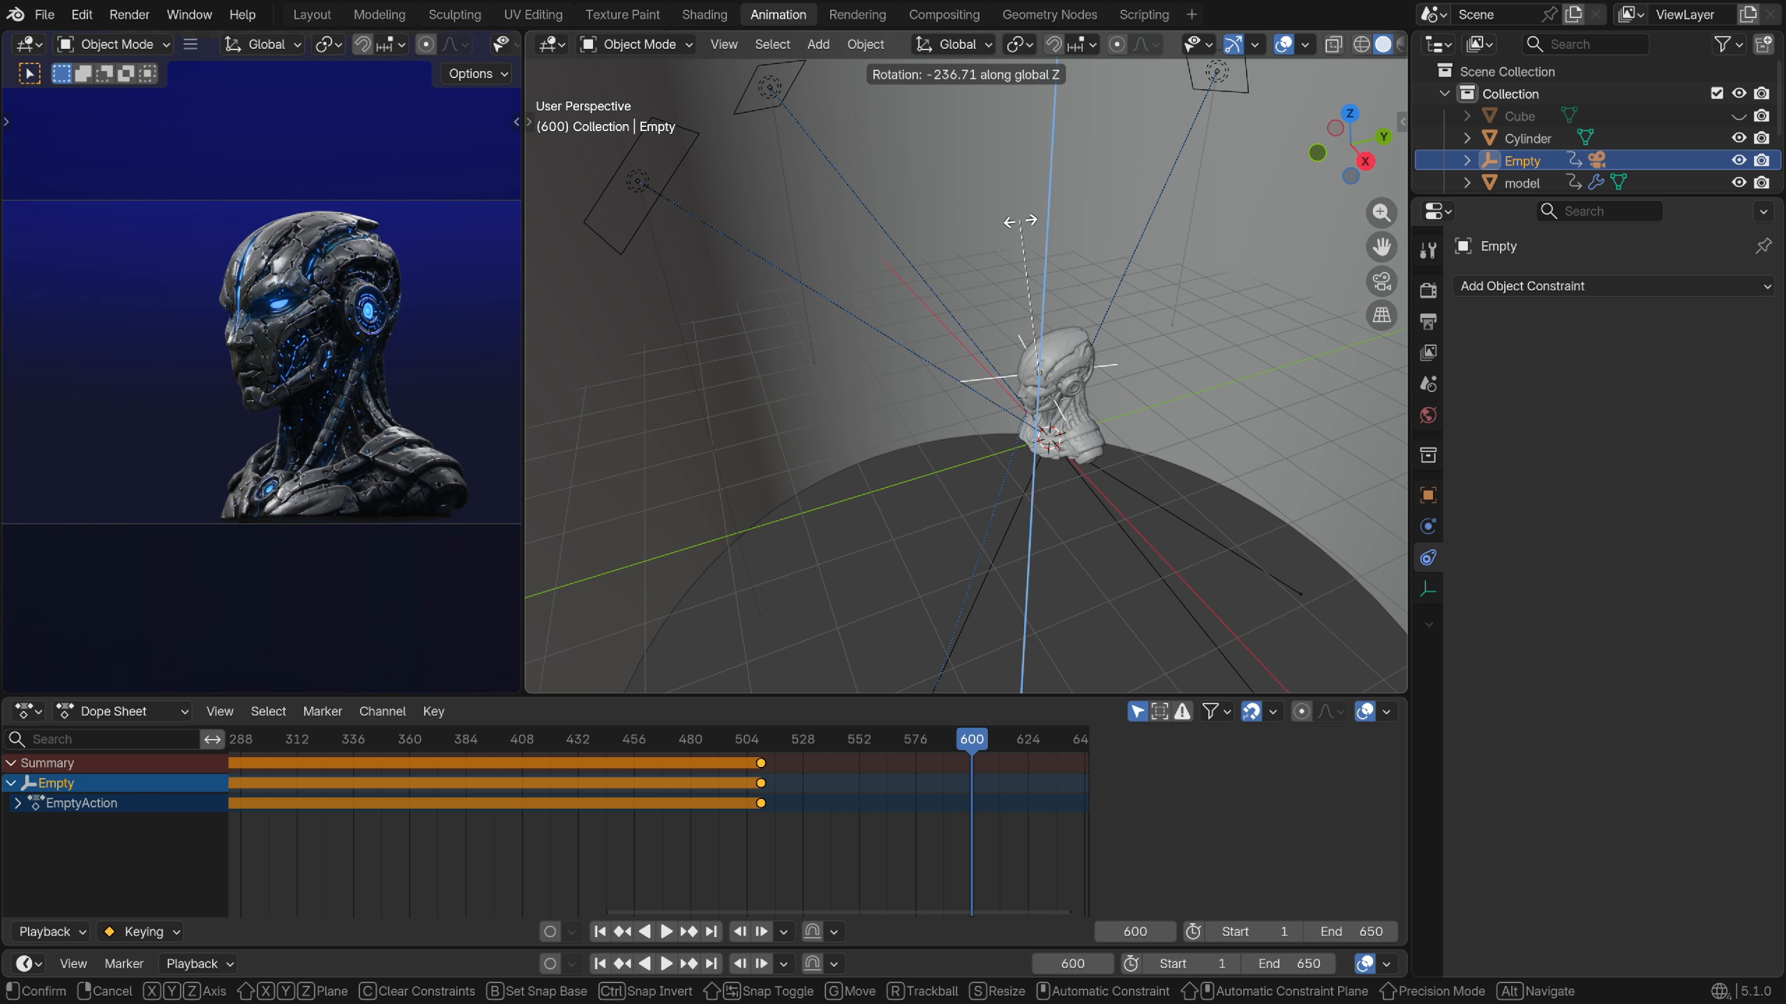
{"action": "left_click", "coordinate": [1110, 251]}
{"action": "key", "text": "k"}
{"action": "left_click", "coordinate": [1110, 251]}
{"action": "scroll", "coordinate": [824, 847], "scroll_direction": "down", "scroll_amount": 4}
{"action": "left_click_drag", "start_coordinate": [929, 740], "coordinate": [933, 794]}
{"action": "middle_click_drag", "start_coordinate": [933, 794], "coordinate": [874, 780]}
{"action": "scroll", "coordinate": [929, 773], "scroll_direction": "up", "scroll_amount": 12}
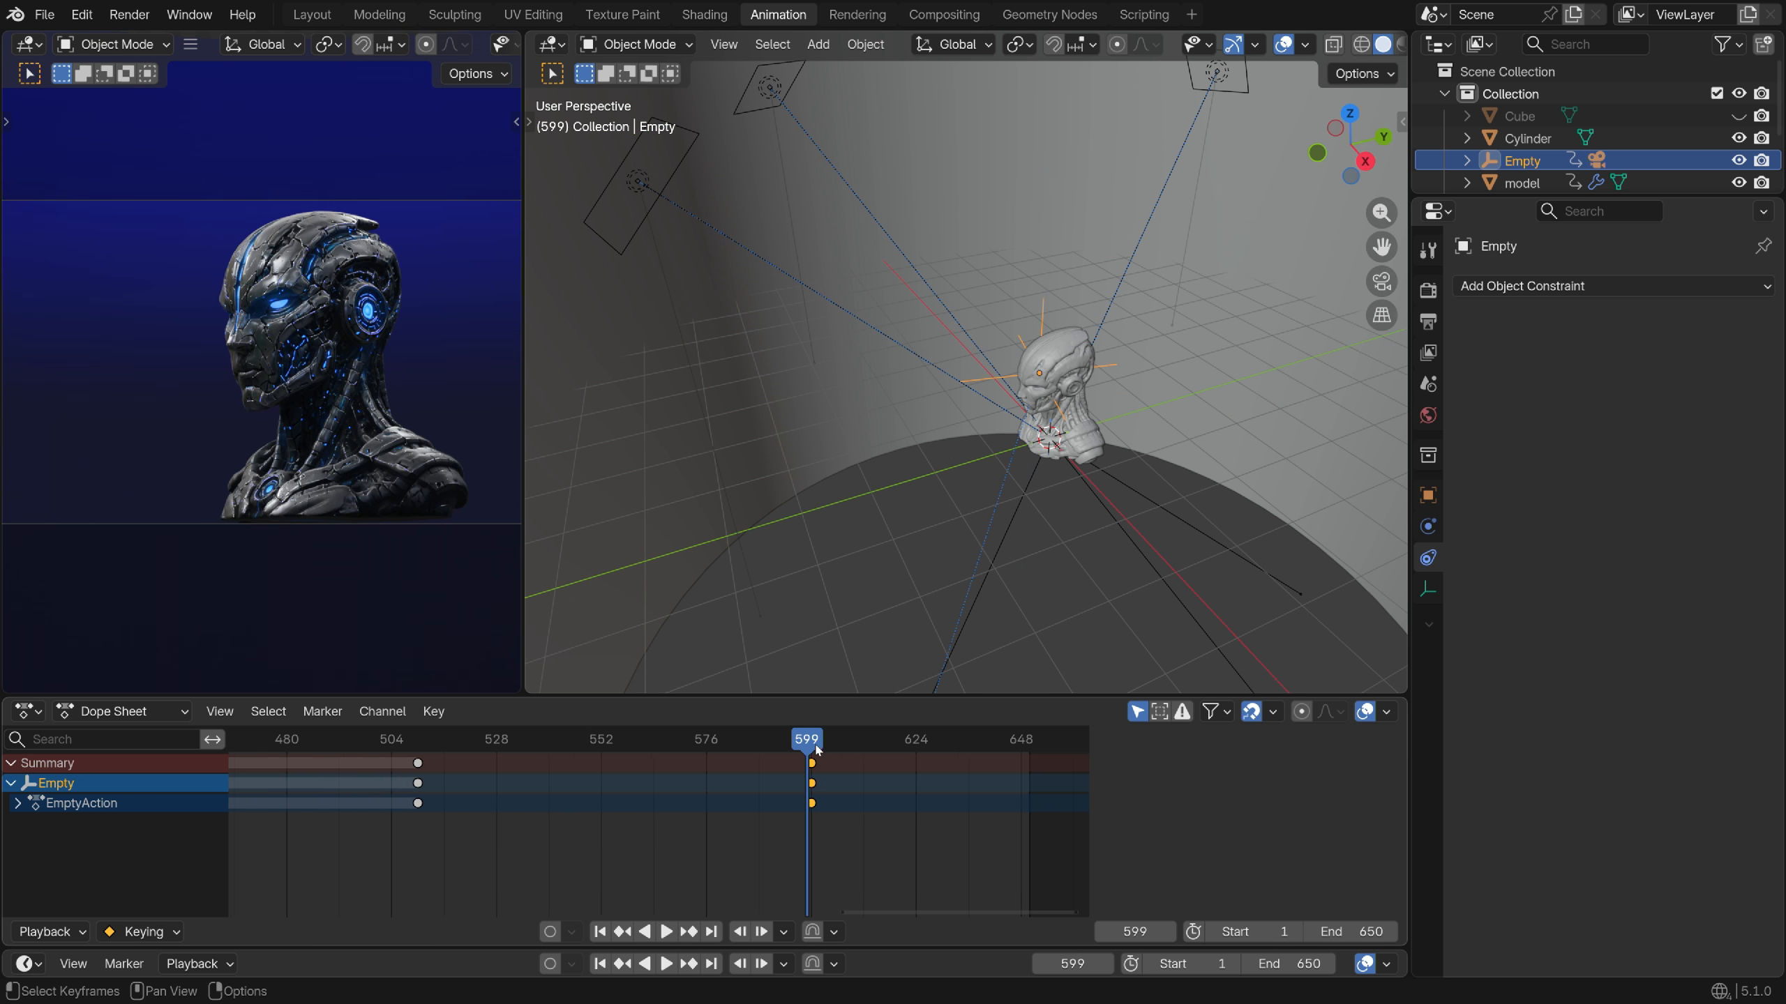
On frame 650, rotate the Empty around Z, shift it along X, and keyframe the final pose
{"action": "left_click_drag", "start_coordinate": [810, 741], "coordinate": [1029, 805]}
{"action": "key", "text": "r"}
{"action": "key", "text": "z"}
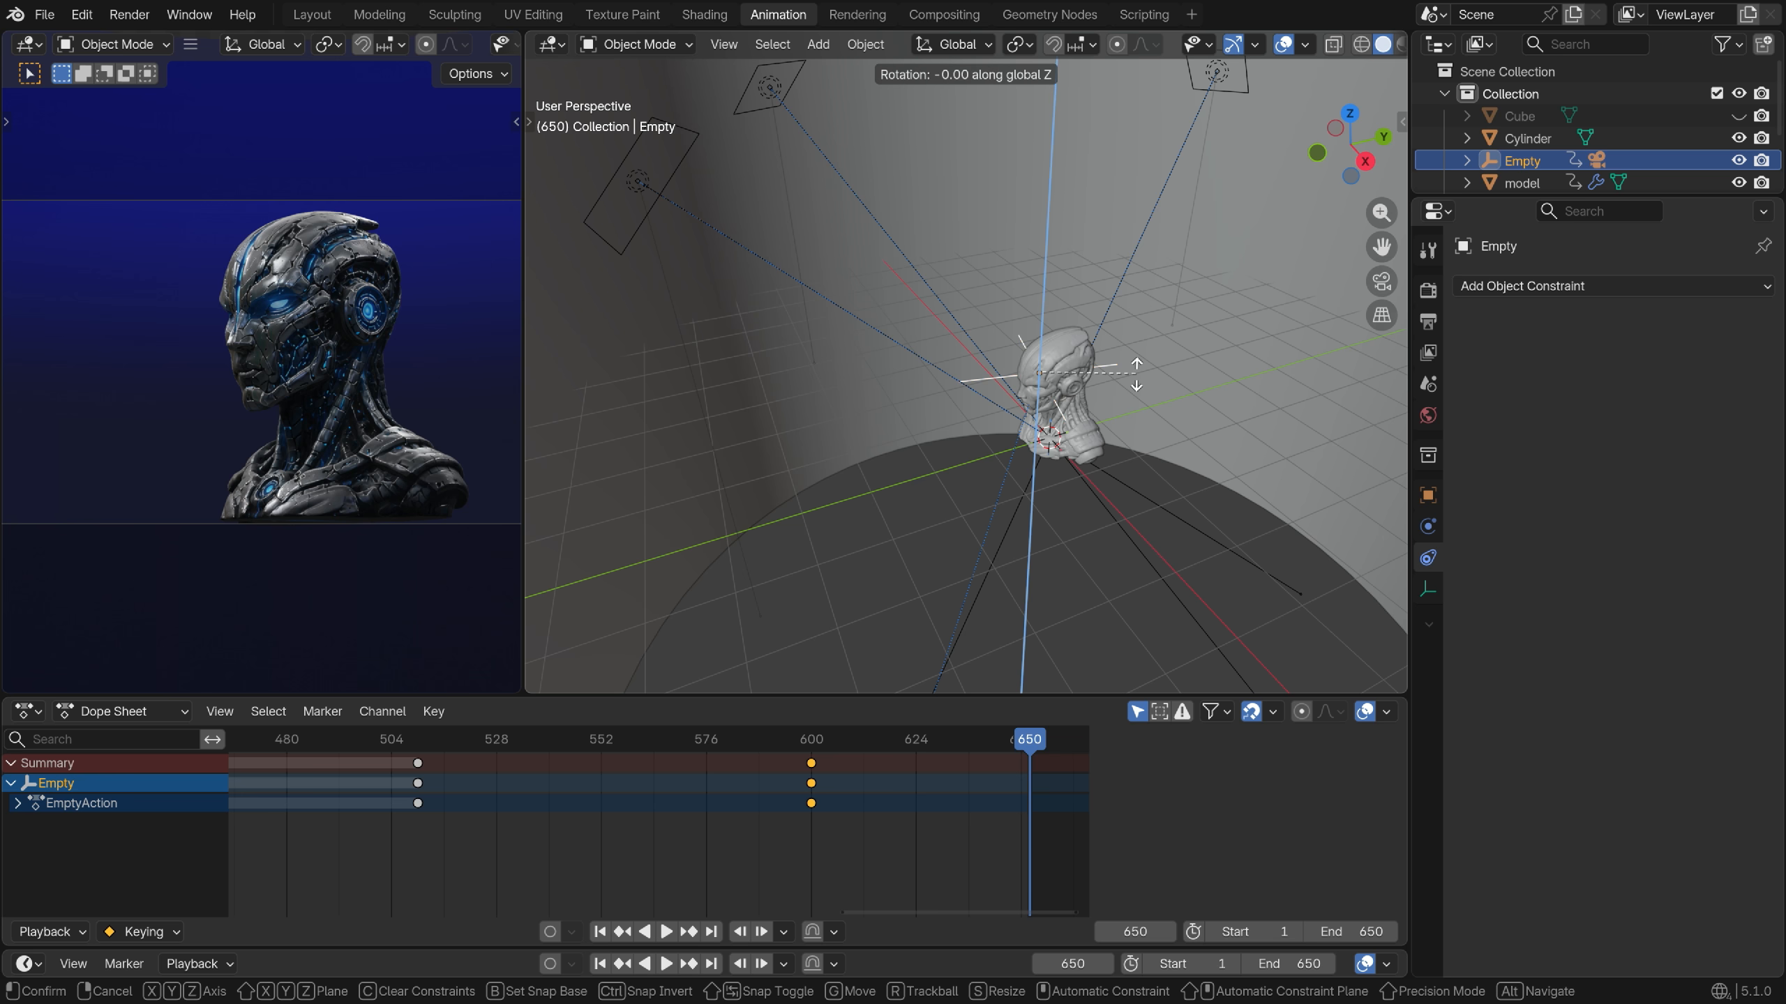
{"action": "left_click", "coordinate": [1137, 415]}
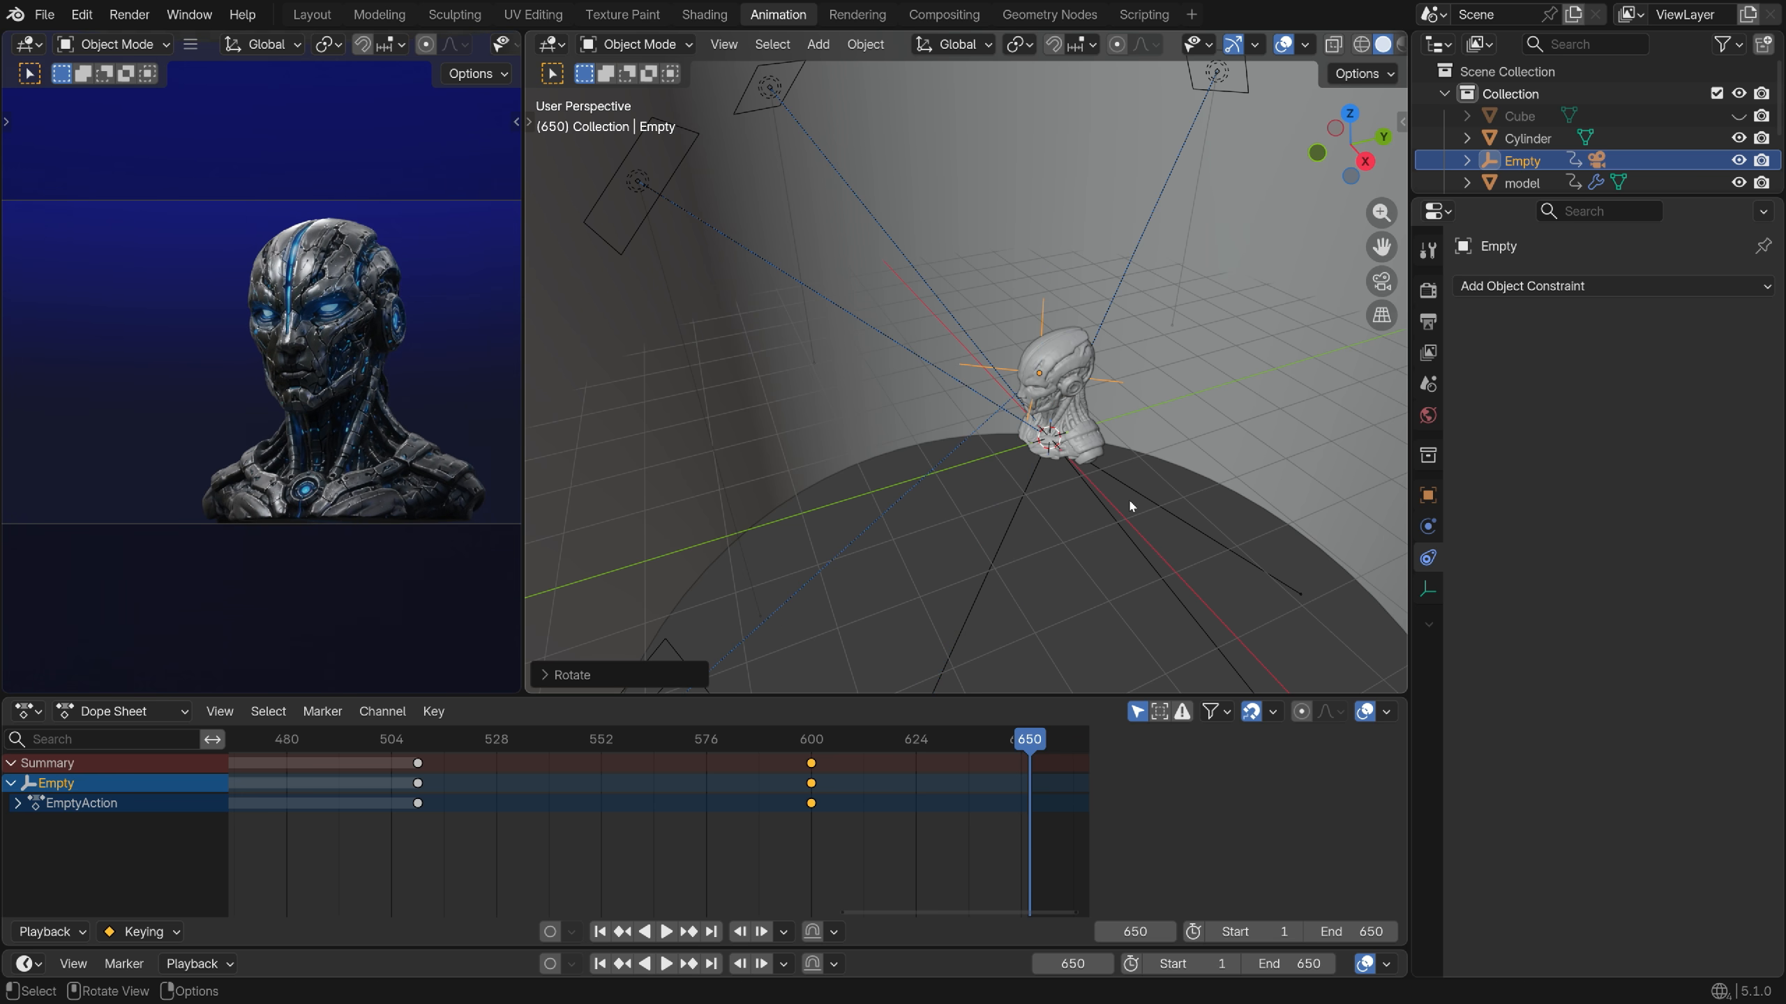
{"action": "key", "text": "g"}
{"action": "key", "text": "x"}
{"action": "left_click", "coordinate": [1138, 516]}
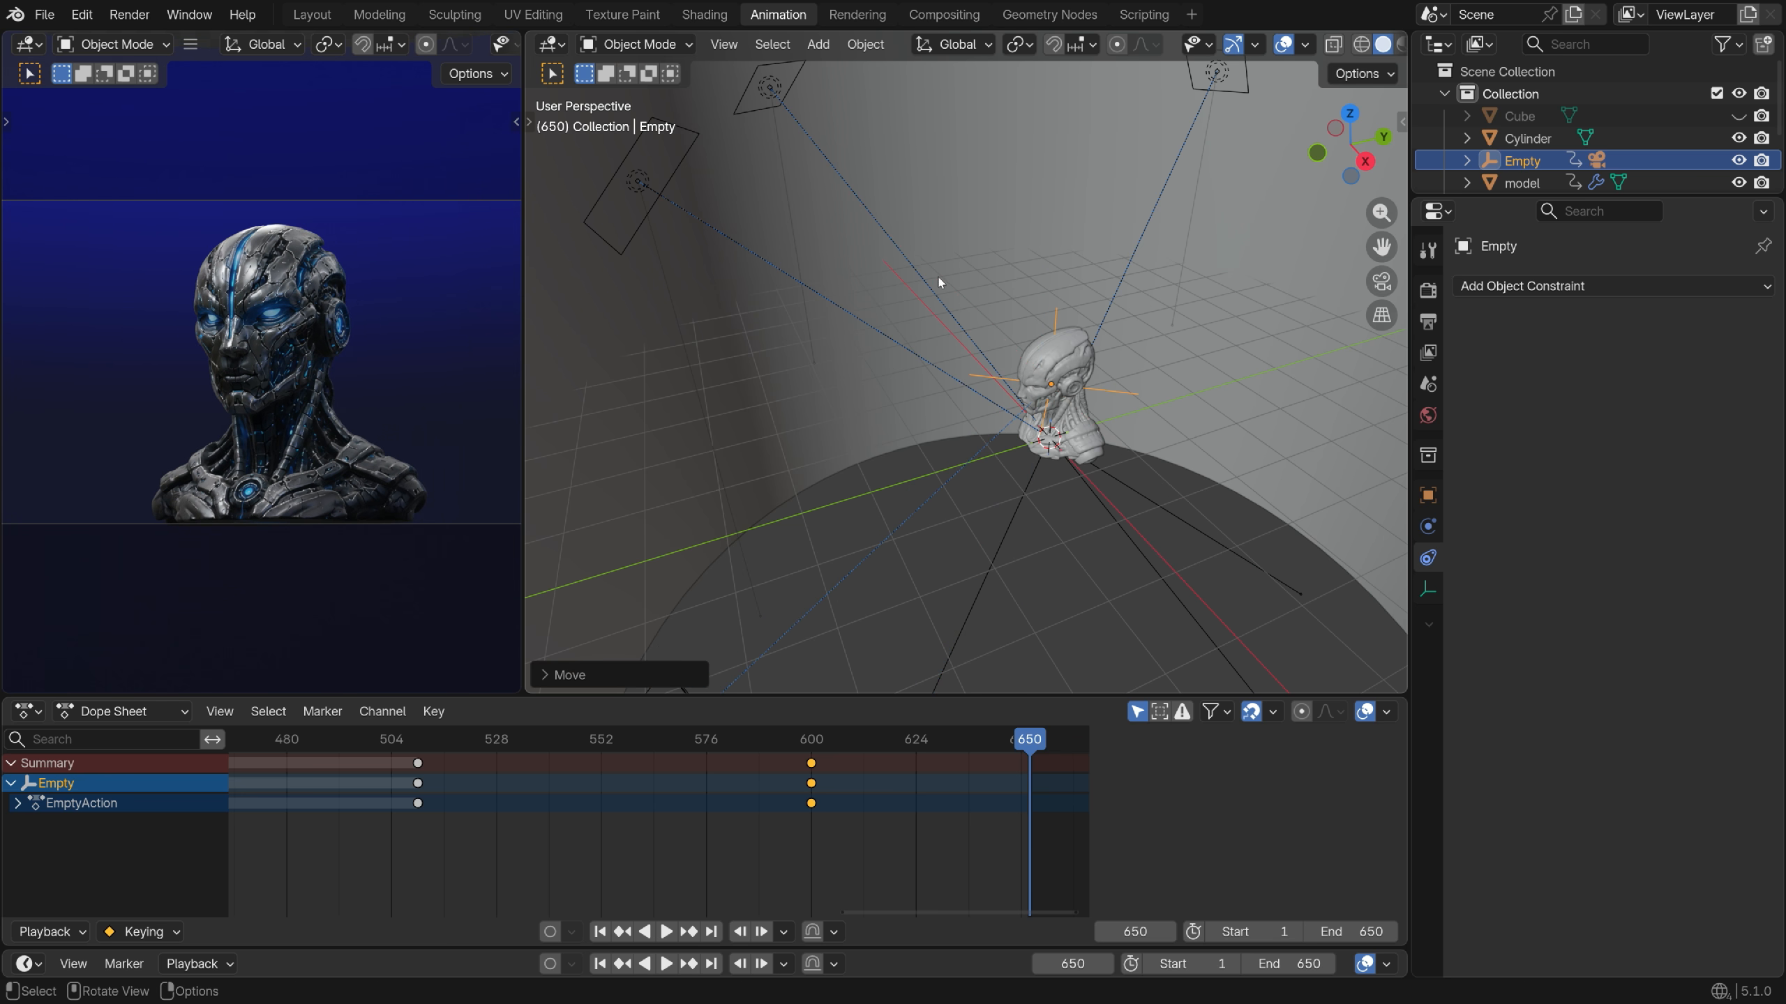
{"action": "key", "text": "k"}
{"action": "left_click", "coordinate": [941, 284]}
{"action": "left_click_drag", "start_coordinate": [1006, 740], "coordinate": [955, 804]}
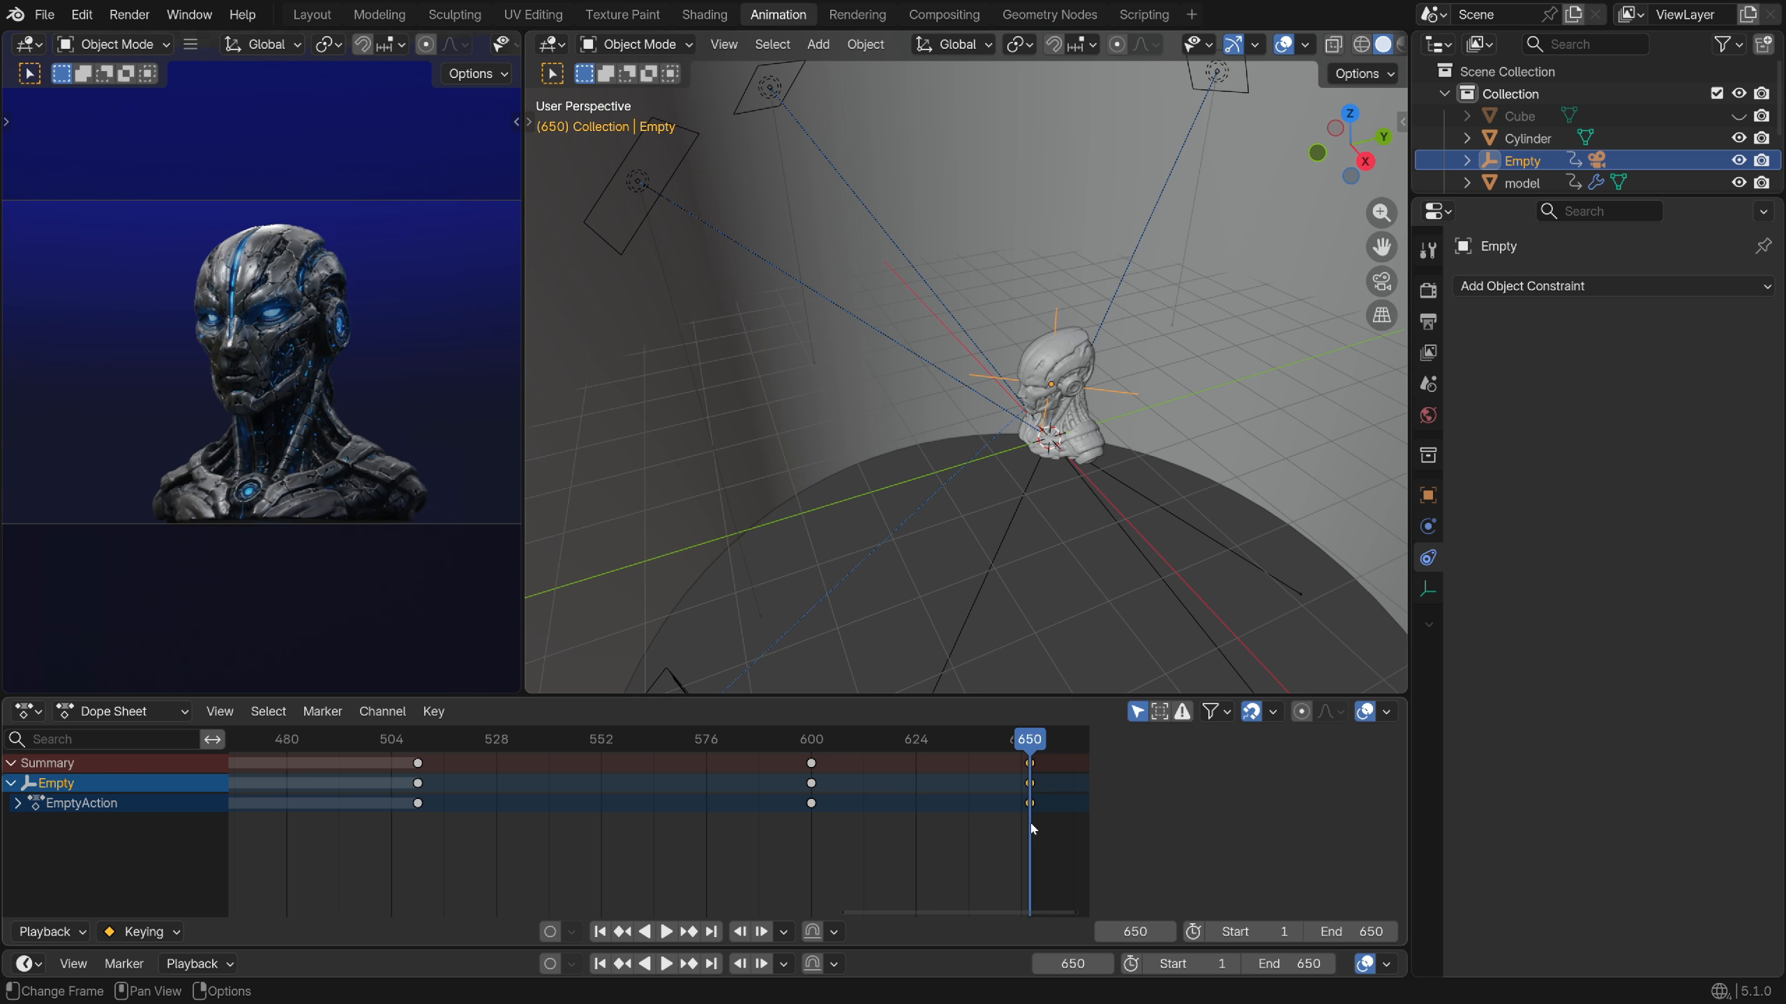
Turn on the camera's Depth of Field, pick the Empty as Focus Object, and set F-Stop 2.4
{"action": "middle_click_drag", "start_coordinate": [797, 458], "coordinate": [788, 551]}
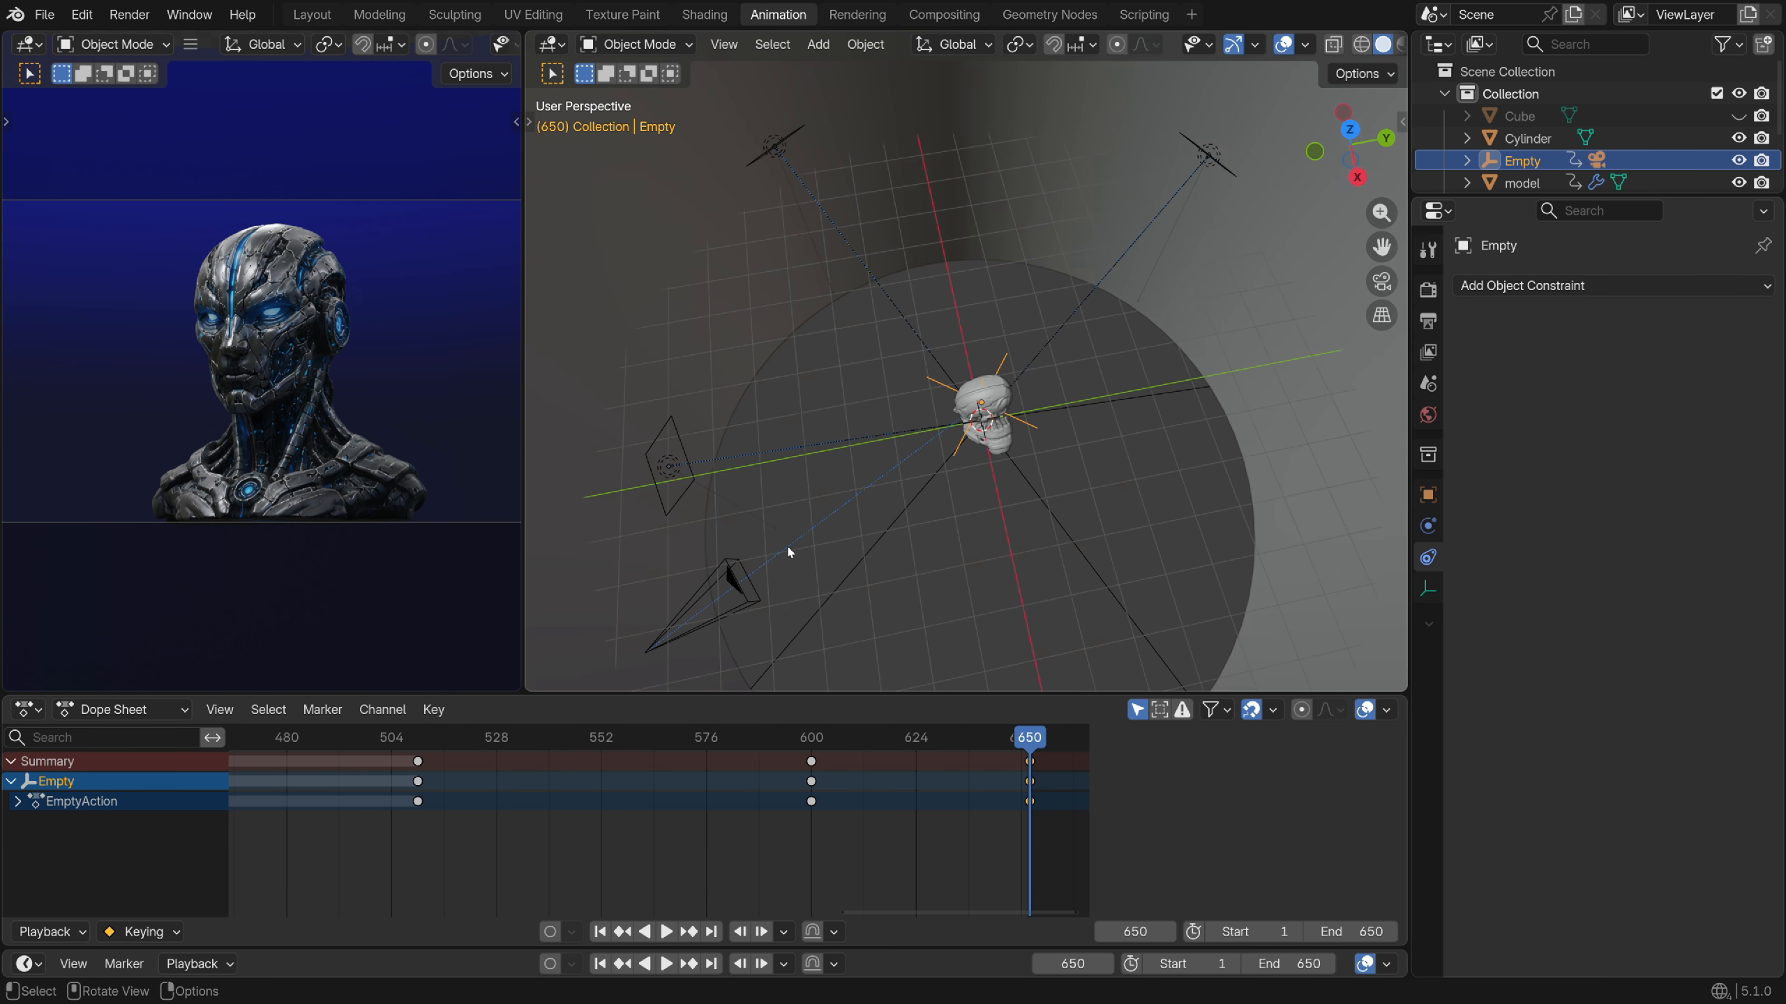
{"action": "left_click", "coordinate": [721, 573]}
{"action": "left_click", "coordinate": [1428, 590]}
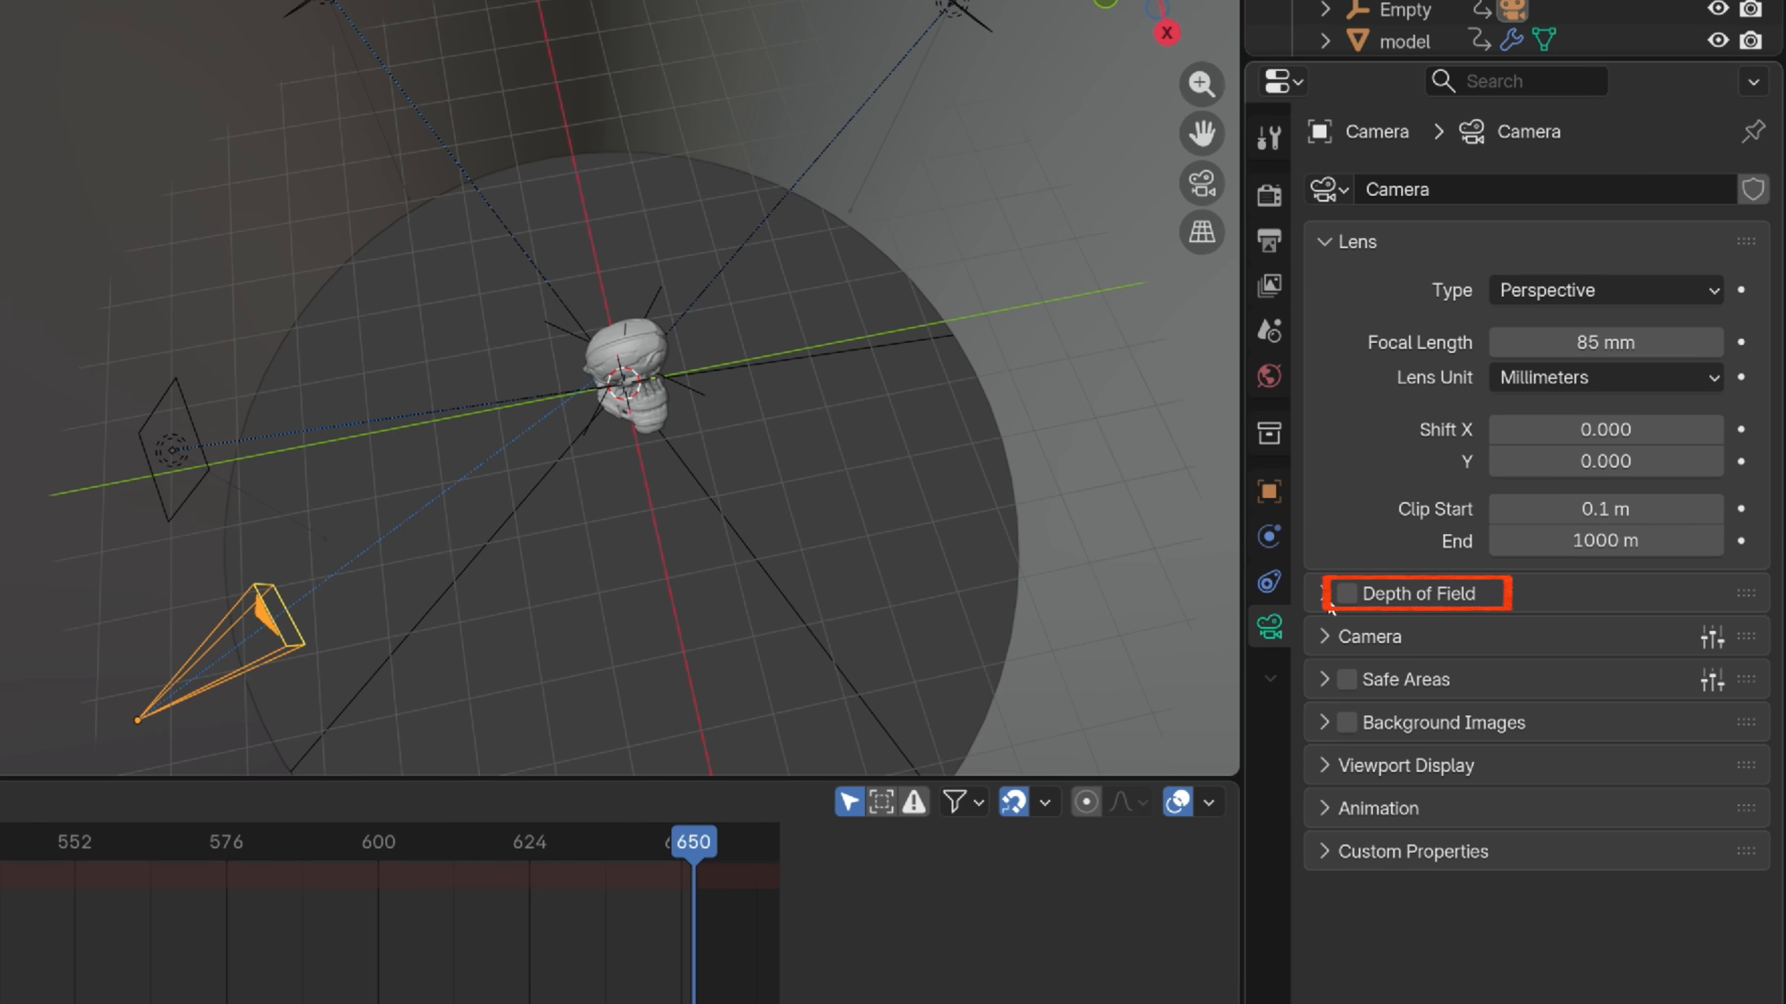
{"action": "left_click", "coordinate": [1342, 595]}
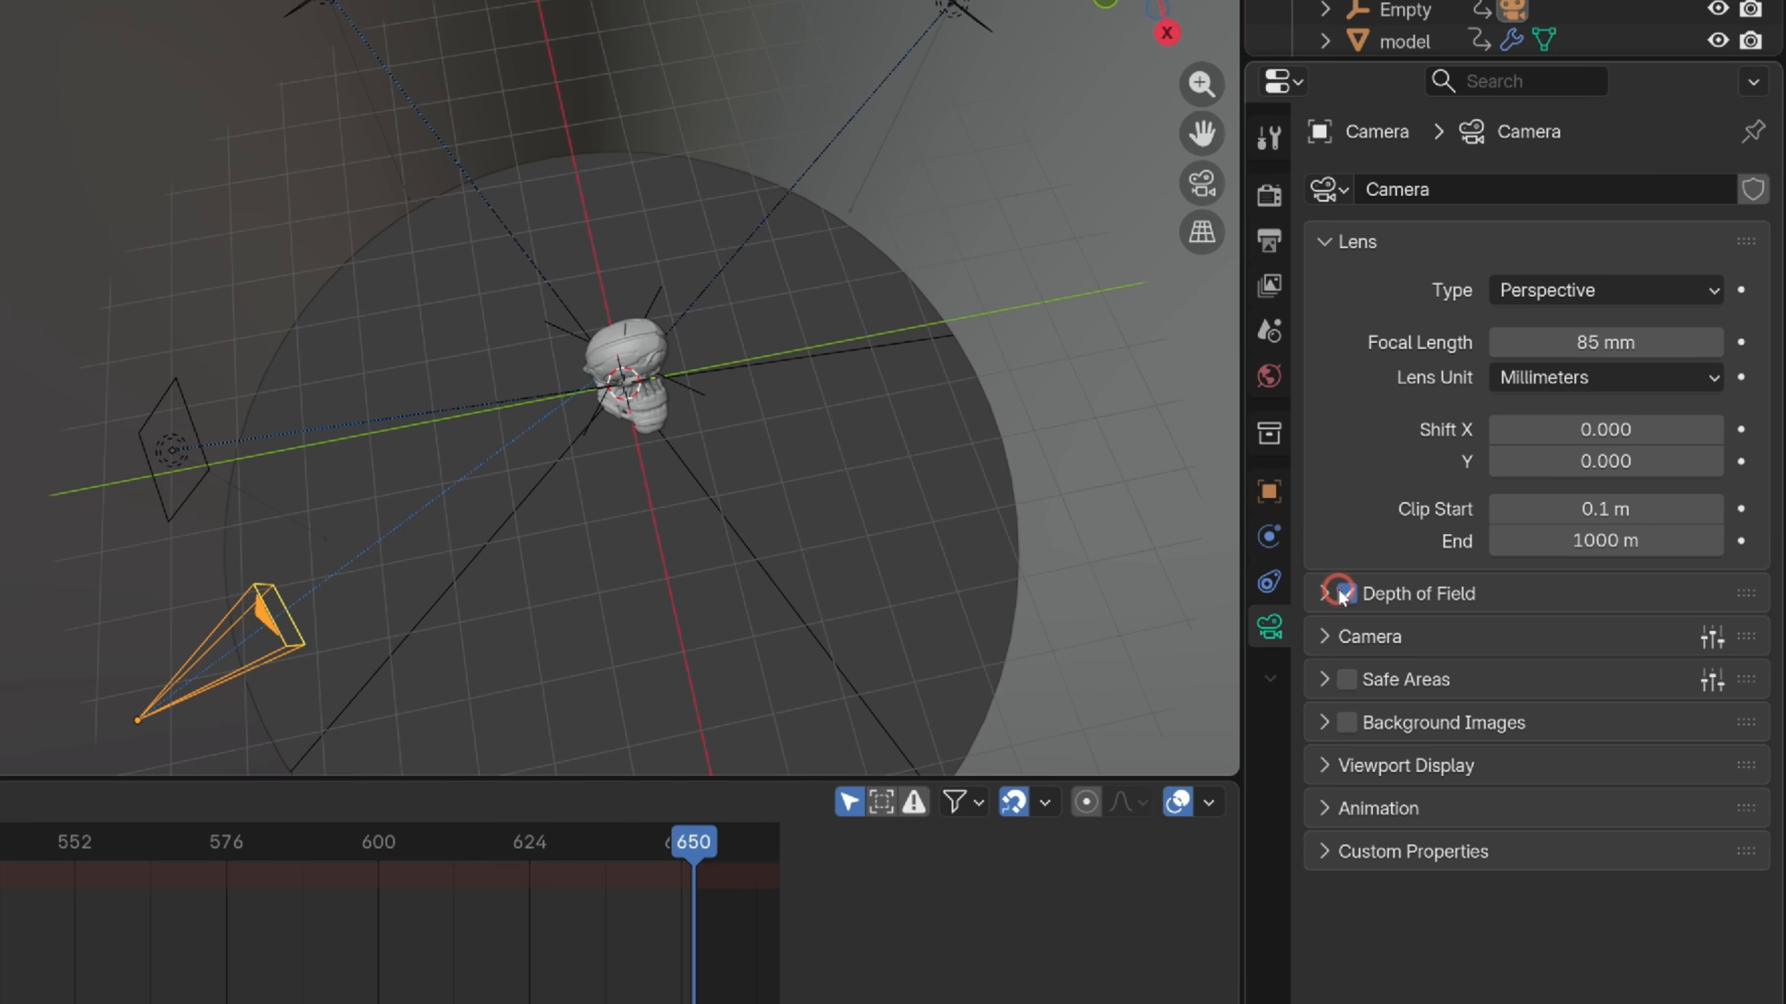
{"action": "left_click", "coordinate": [1324, 594]}
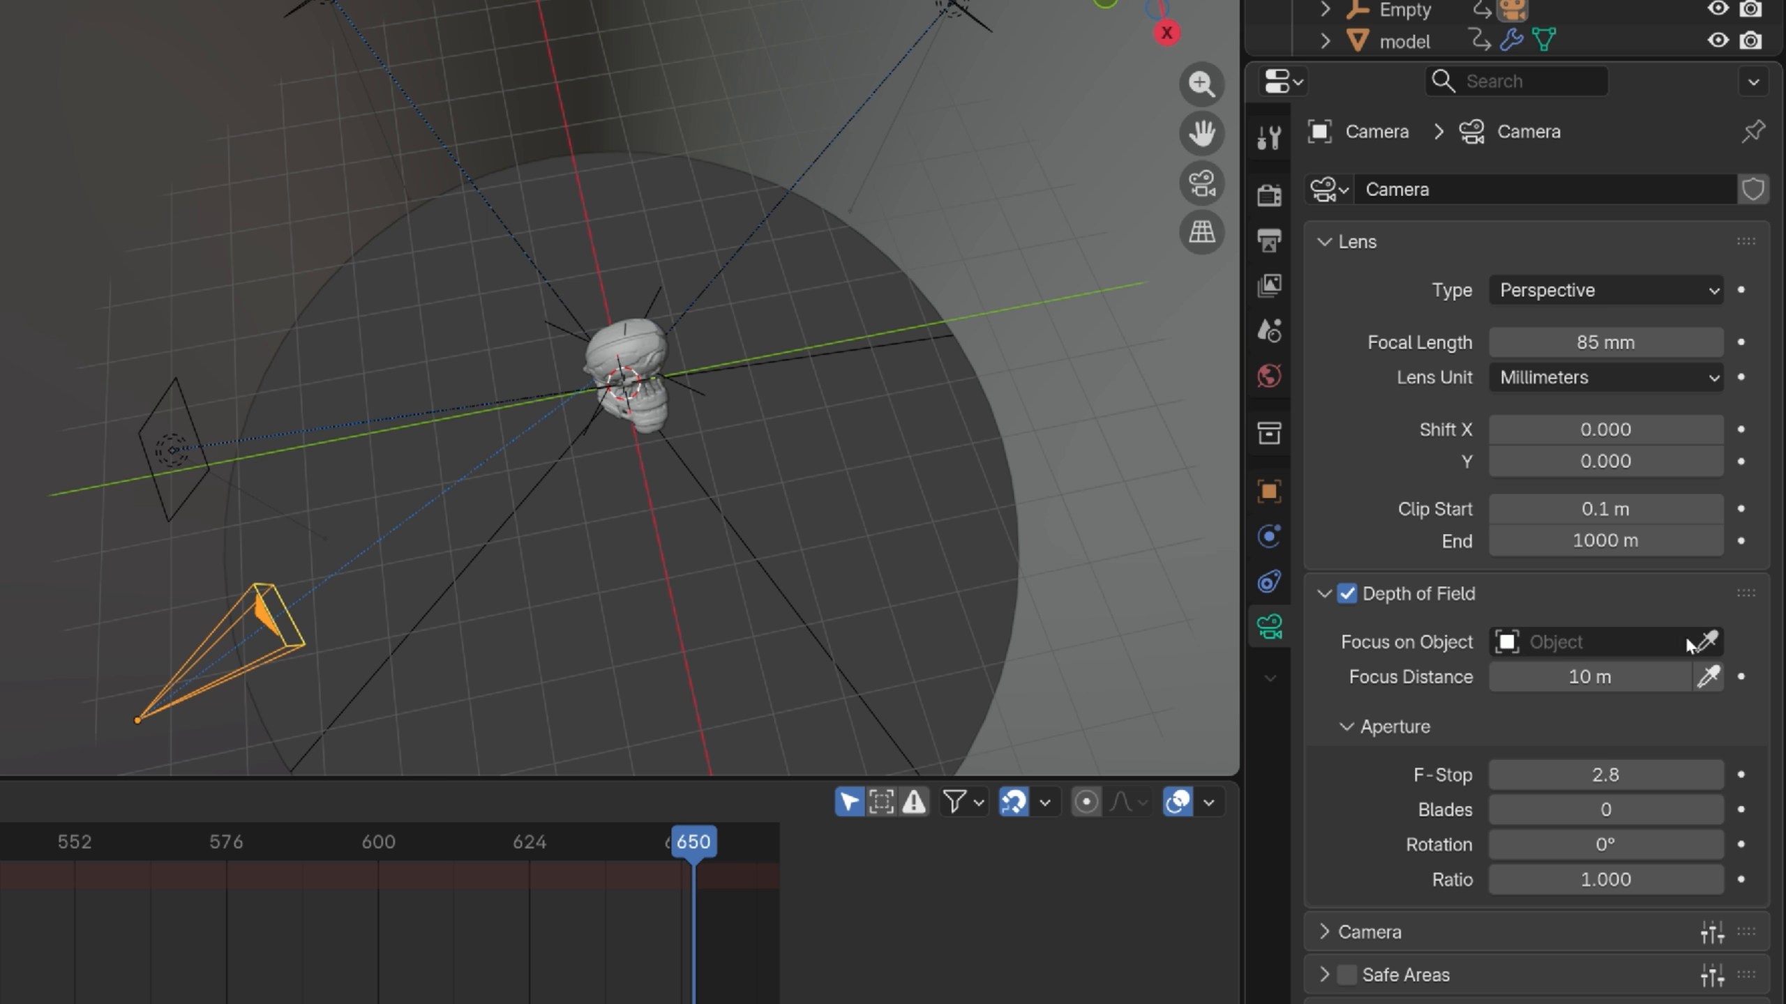
{"action": "left_click", "coordinate": [700, 387]}
{"action": "double_click", "coordinate": [1606, 774]}
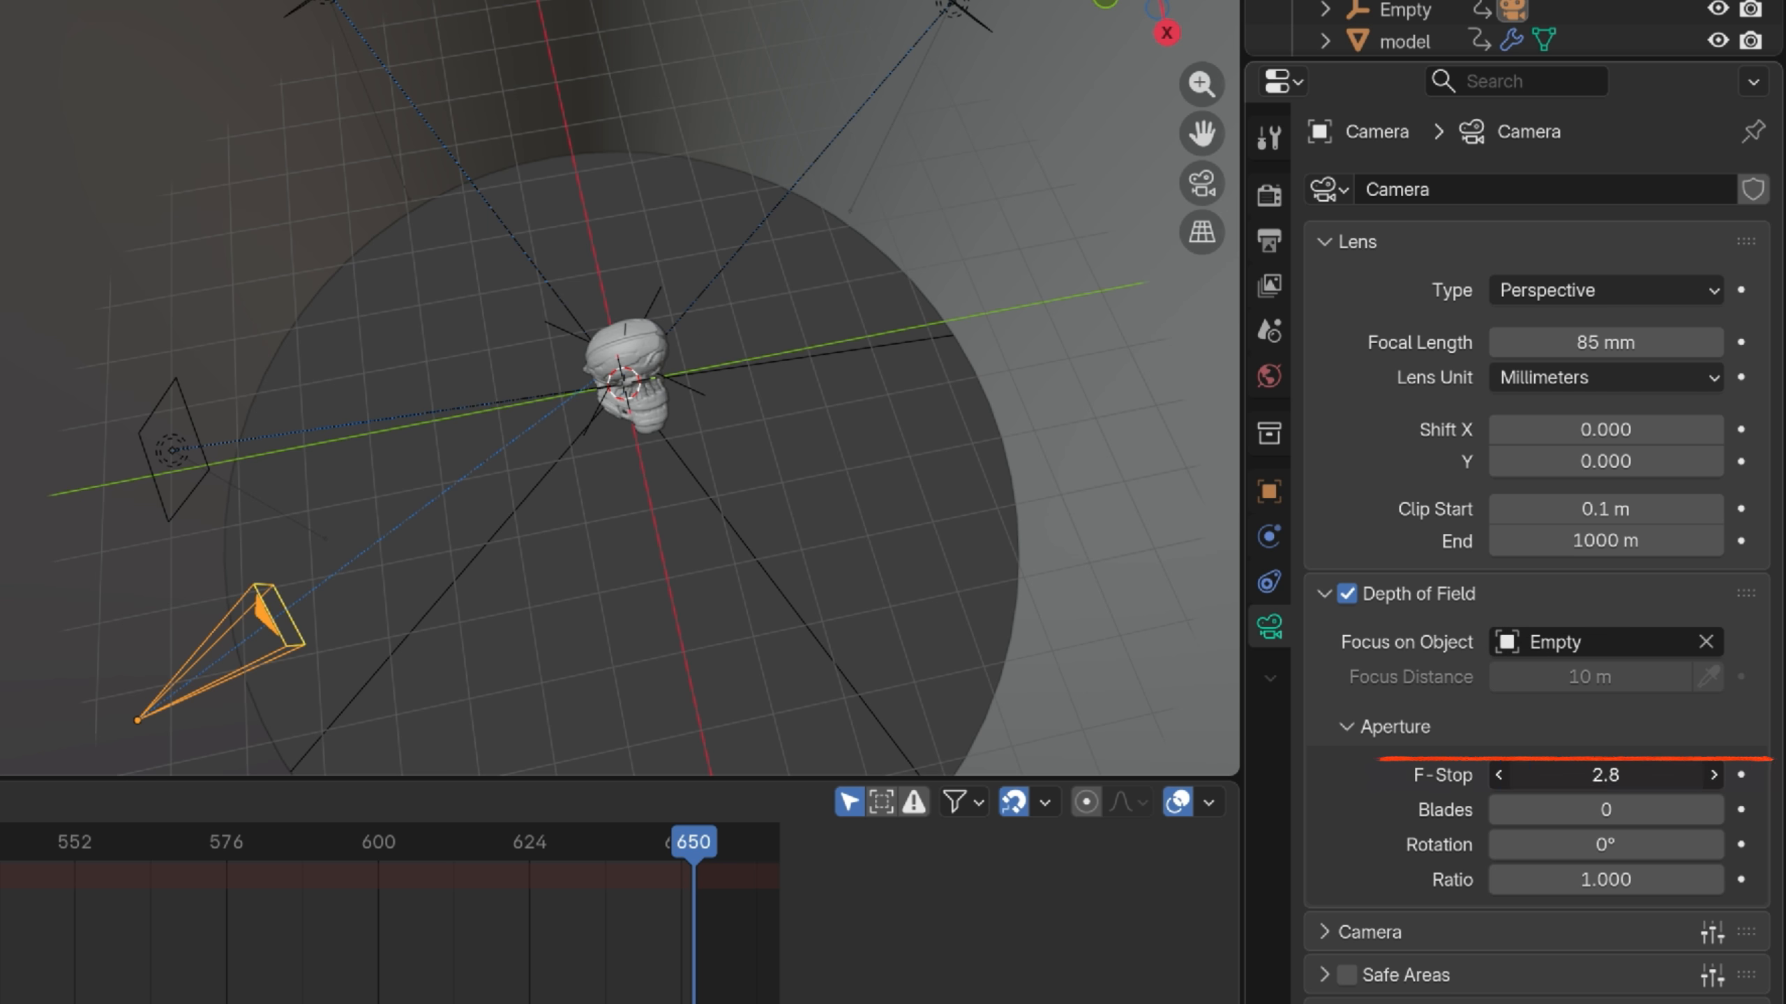
{"action": "type", "text": "2.4"}
{"action": "key", "text": "Return"}
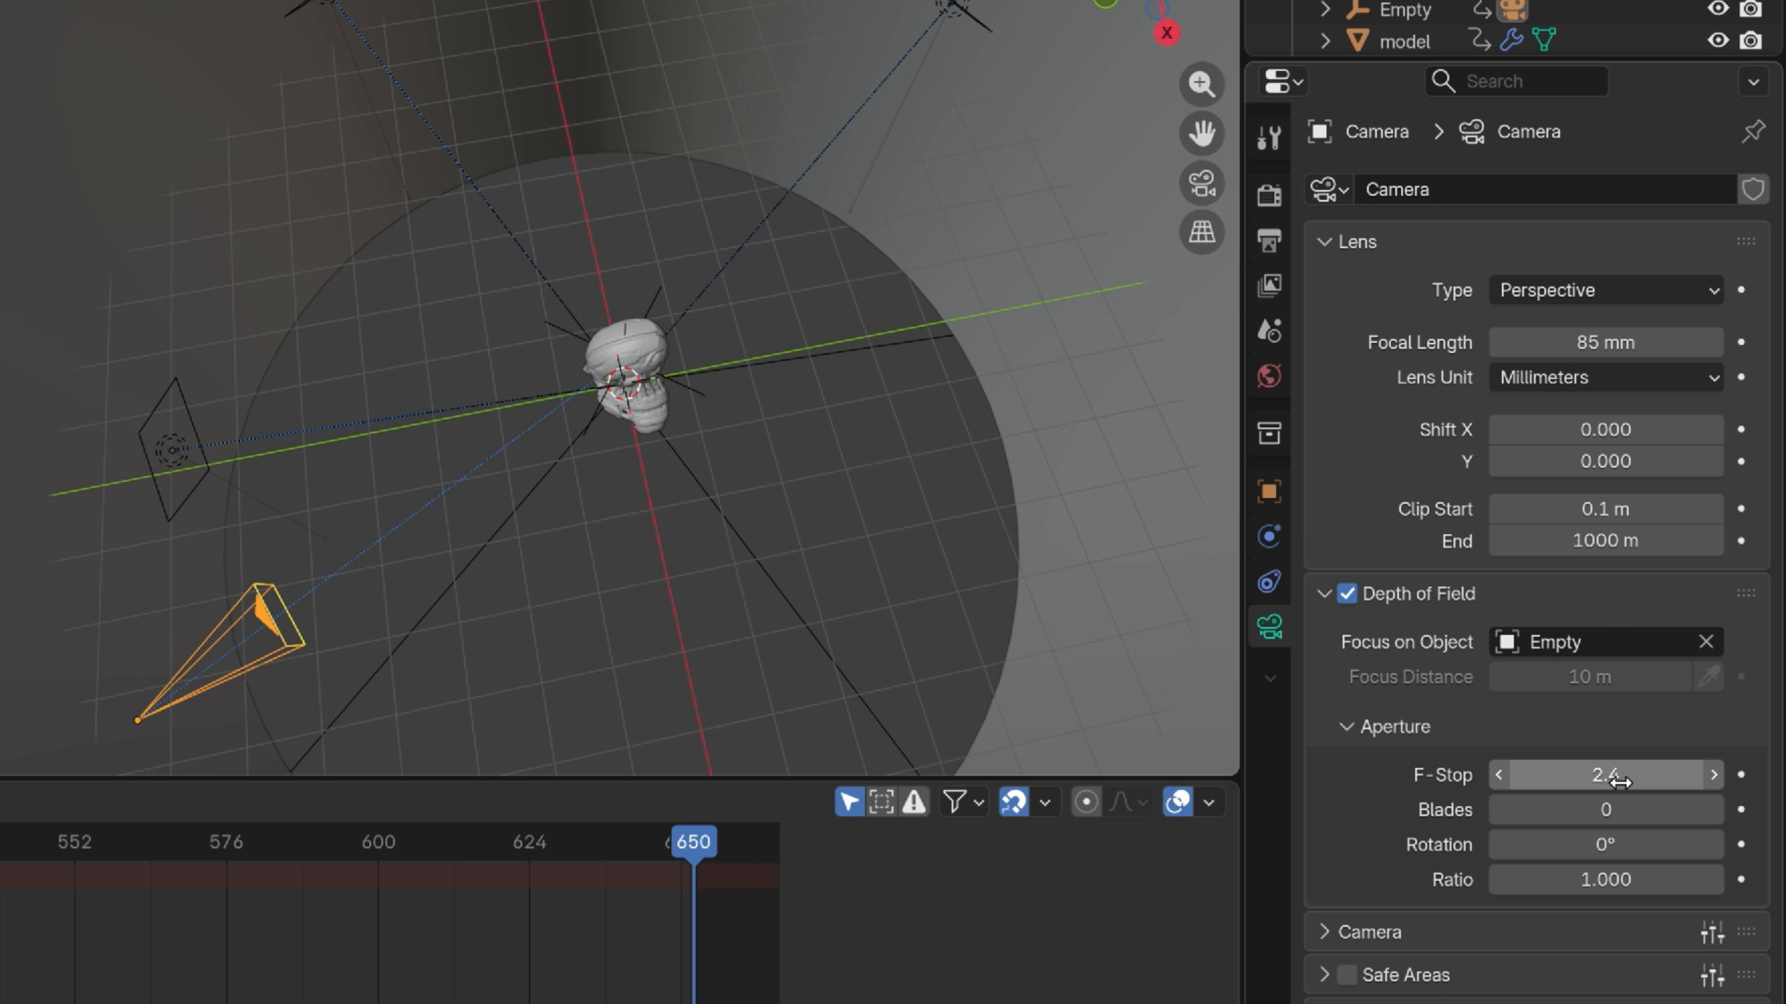
Set the render depth of field Max Size to 32 px
{"action": "left_click", "coordinate": [1270, 197]}
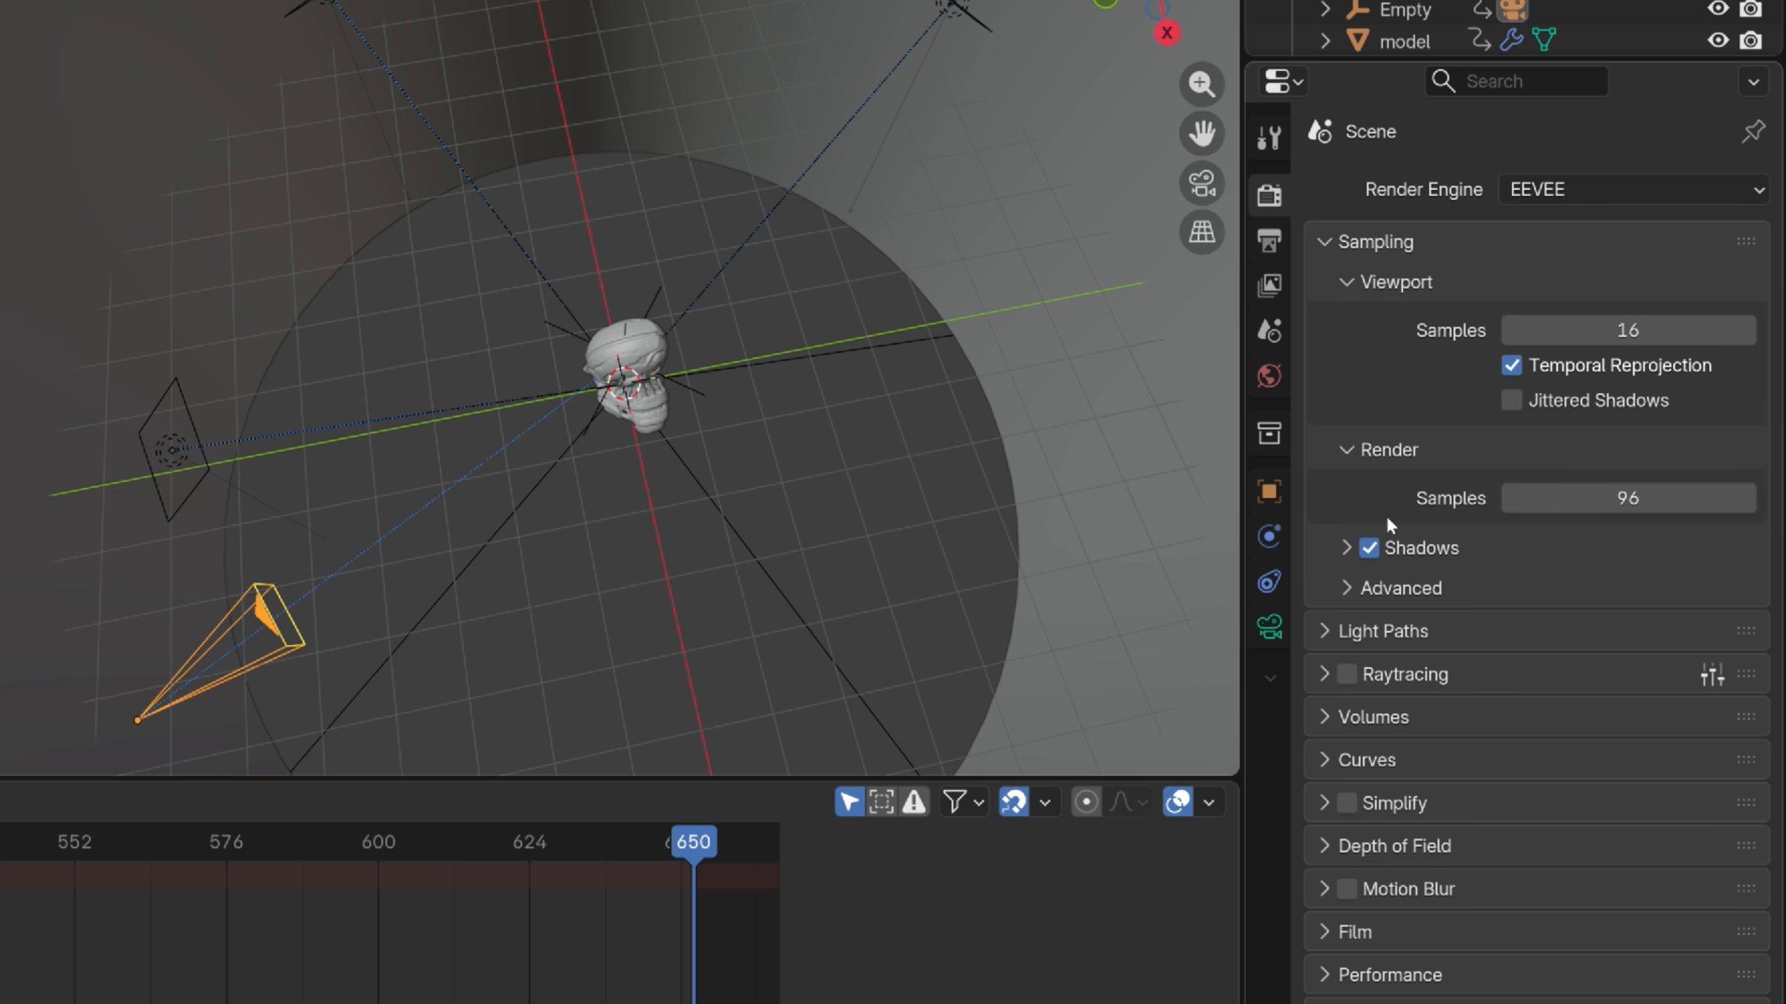
{"action": "left_click", "coordinate": [1340, 847]}
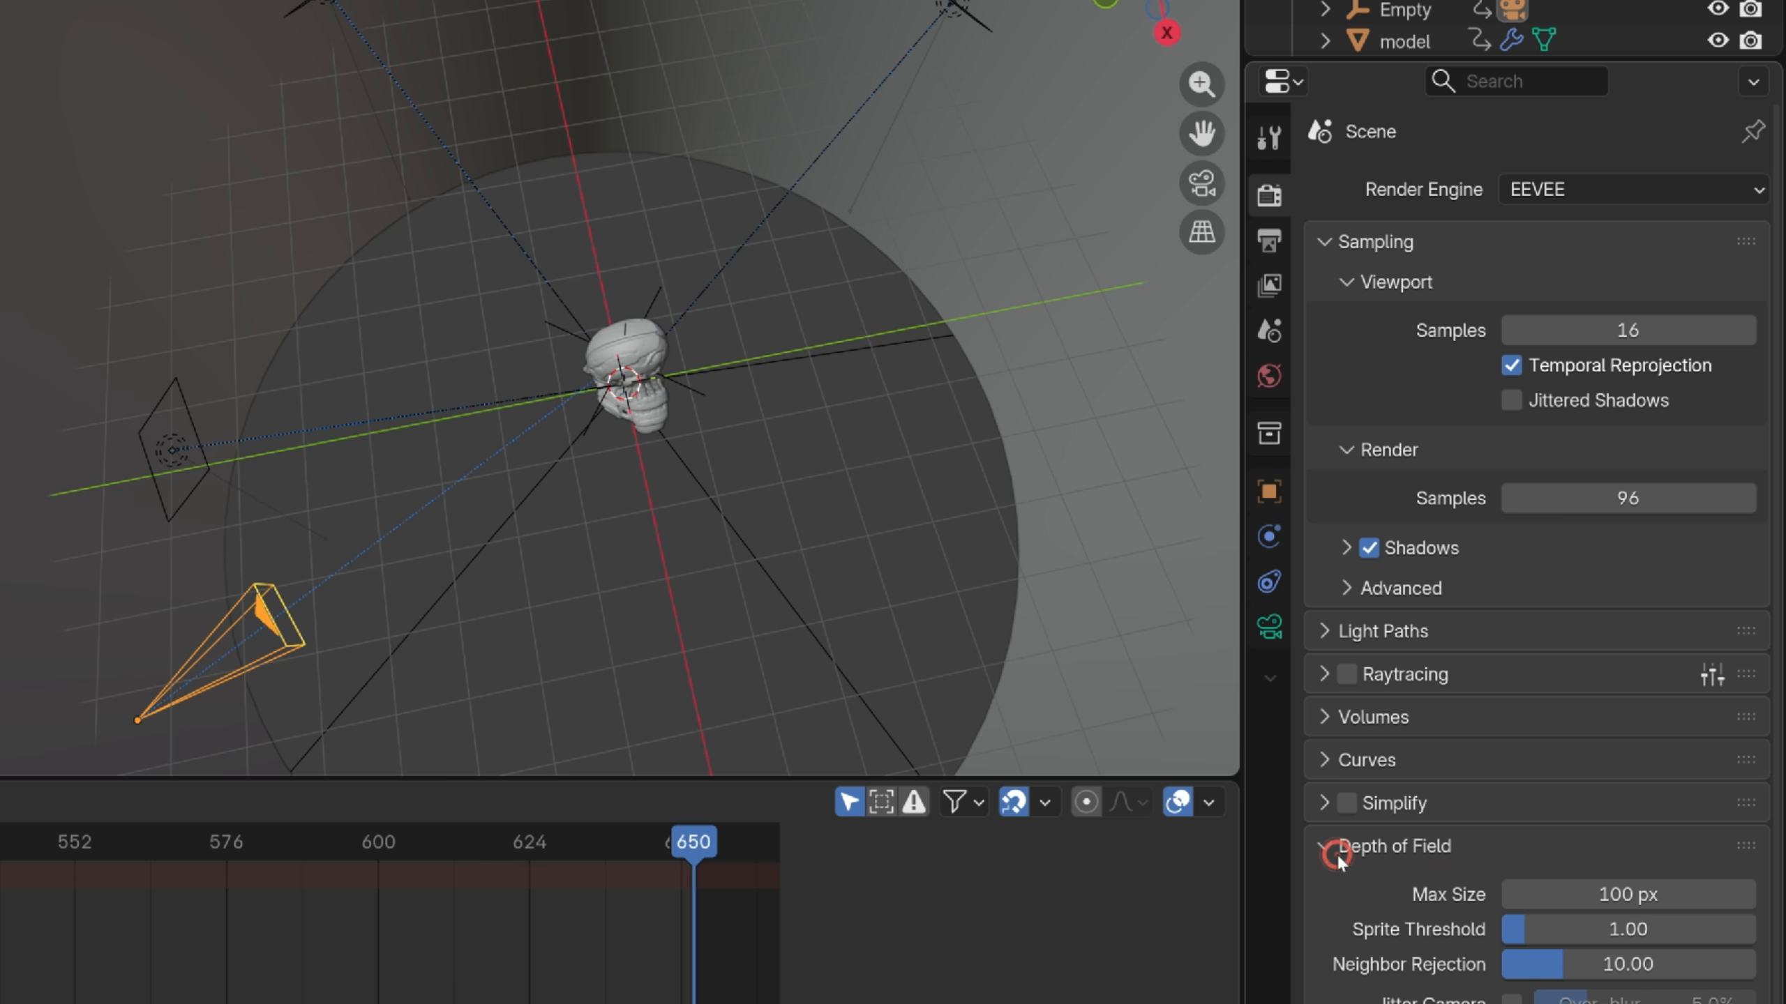
{"action": "left_click", "coordinate": [1651, 891]}
{"action": "type", "text": "32"}
{"action": "key", "text": "Return"}
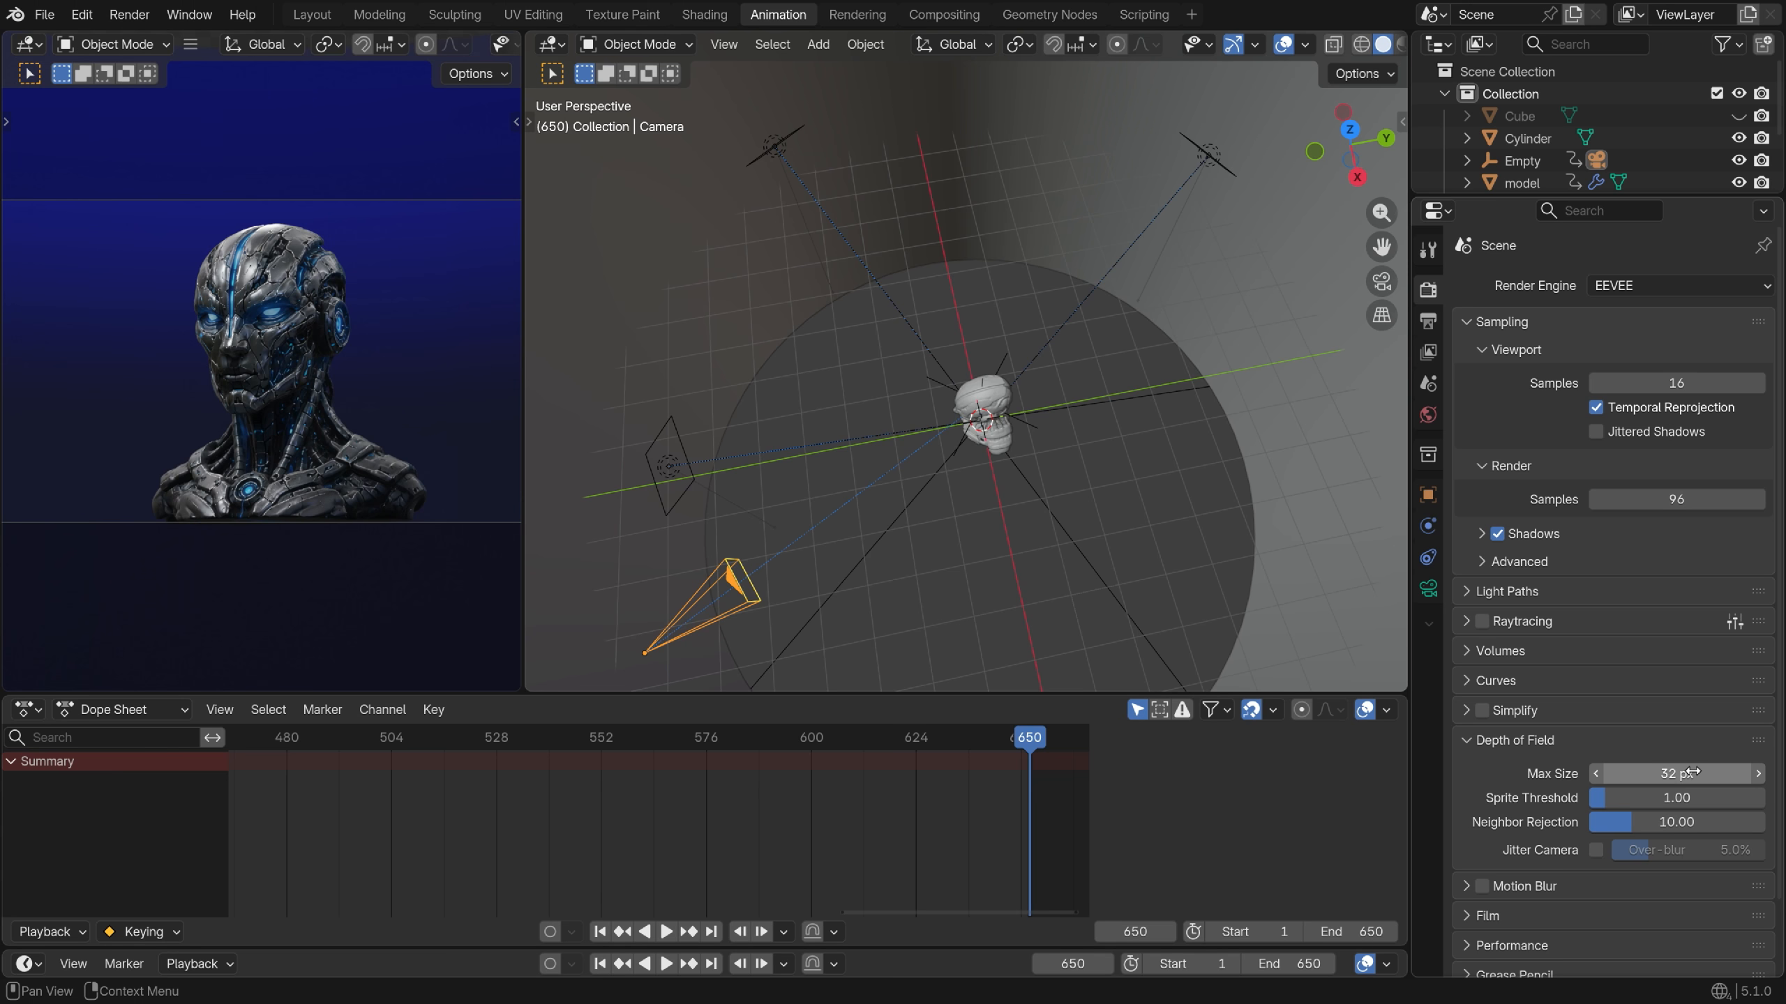
Move to frame 434 and test-render a still of the blue fog
{"action": "left_click_drag", "start_coordinate": [949, 746], "coordinate": [529, 753]}
{"action": "scroll", "coordinate": [422, 816], "scroll_direction": "down", "scroll_amount": 3}
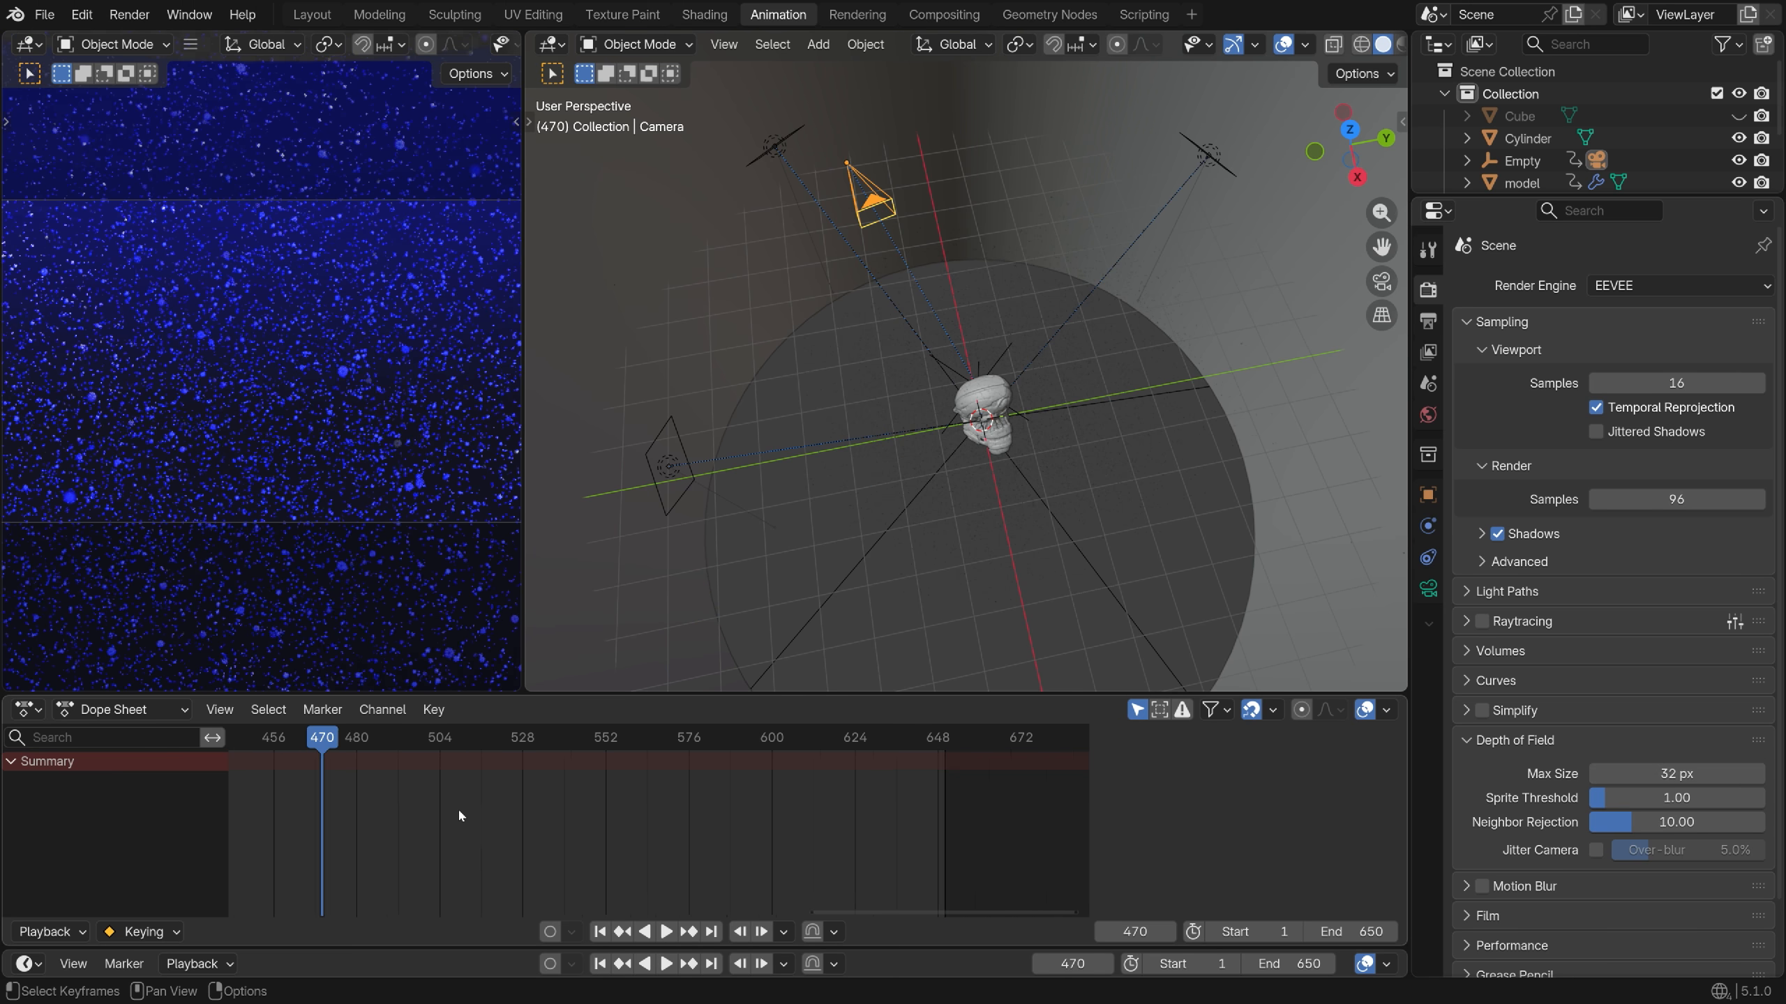
{"action": "left_click_drag", "start_coordinate": [336, 742], "coordinate": [282, 739]}
{"action": "key", "text": "space"}
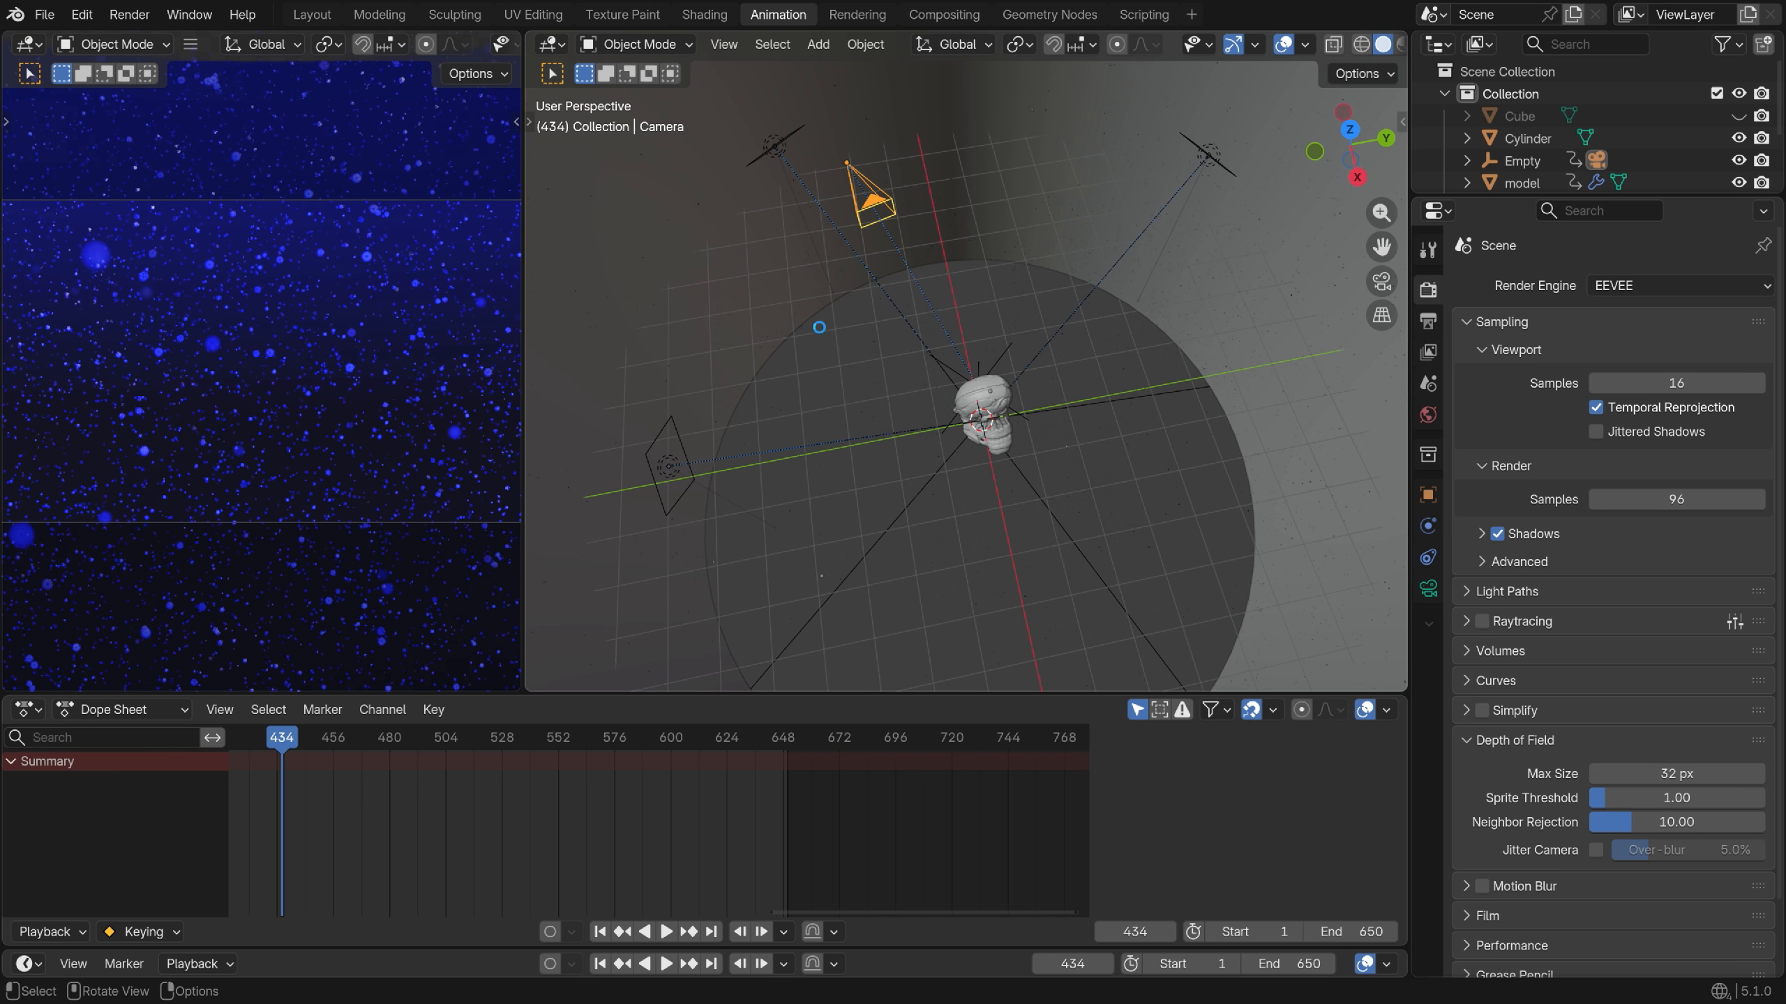
{"action": "key", "text": "F12"}
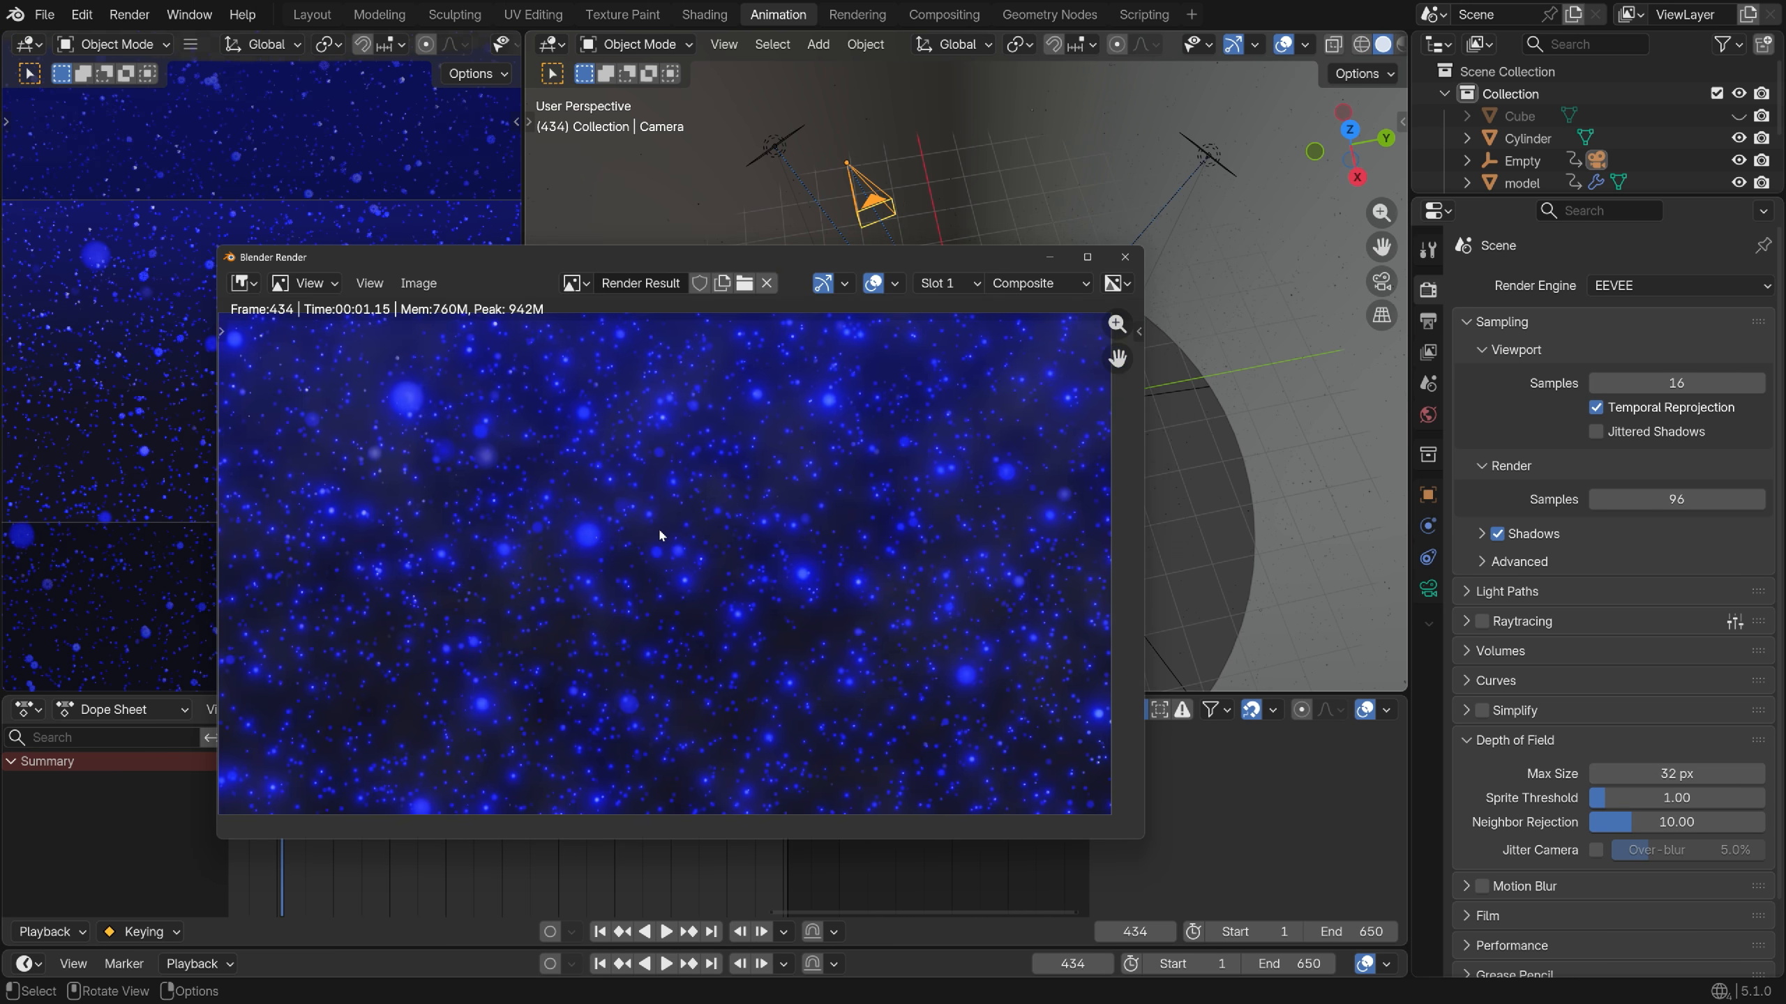
{"action": "scroll", "coordinate": [659, 534], "scroll_direction": "down", "scroll_amount": 1}
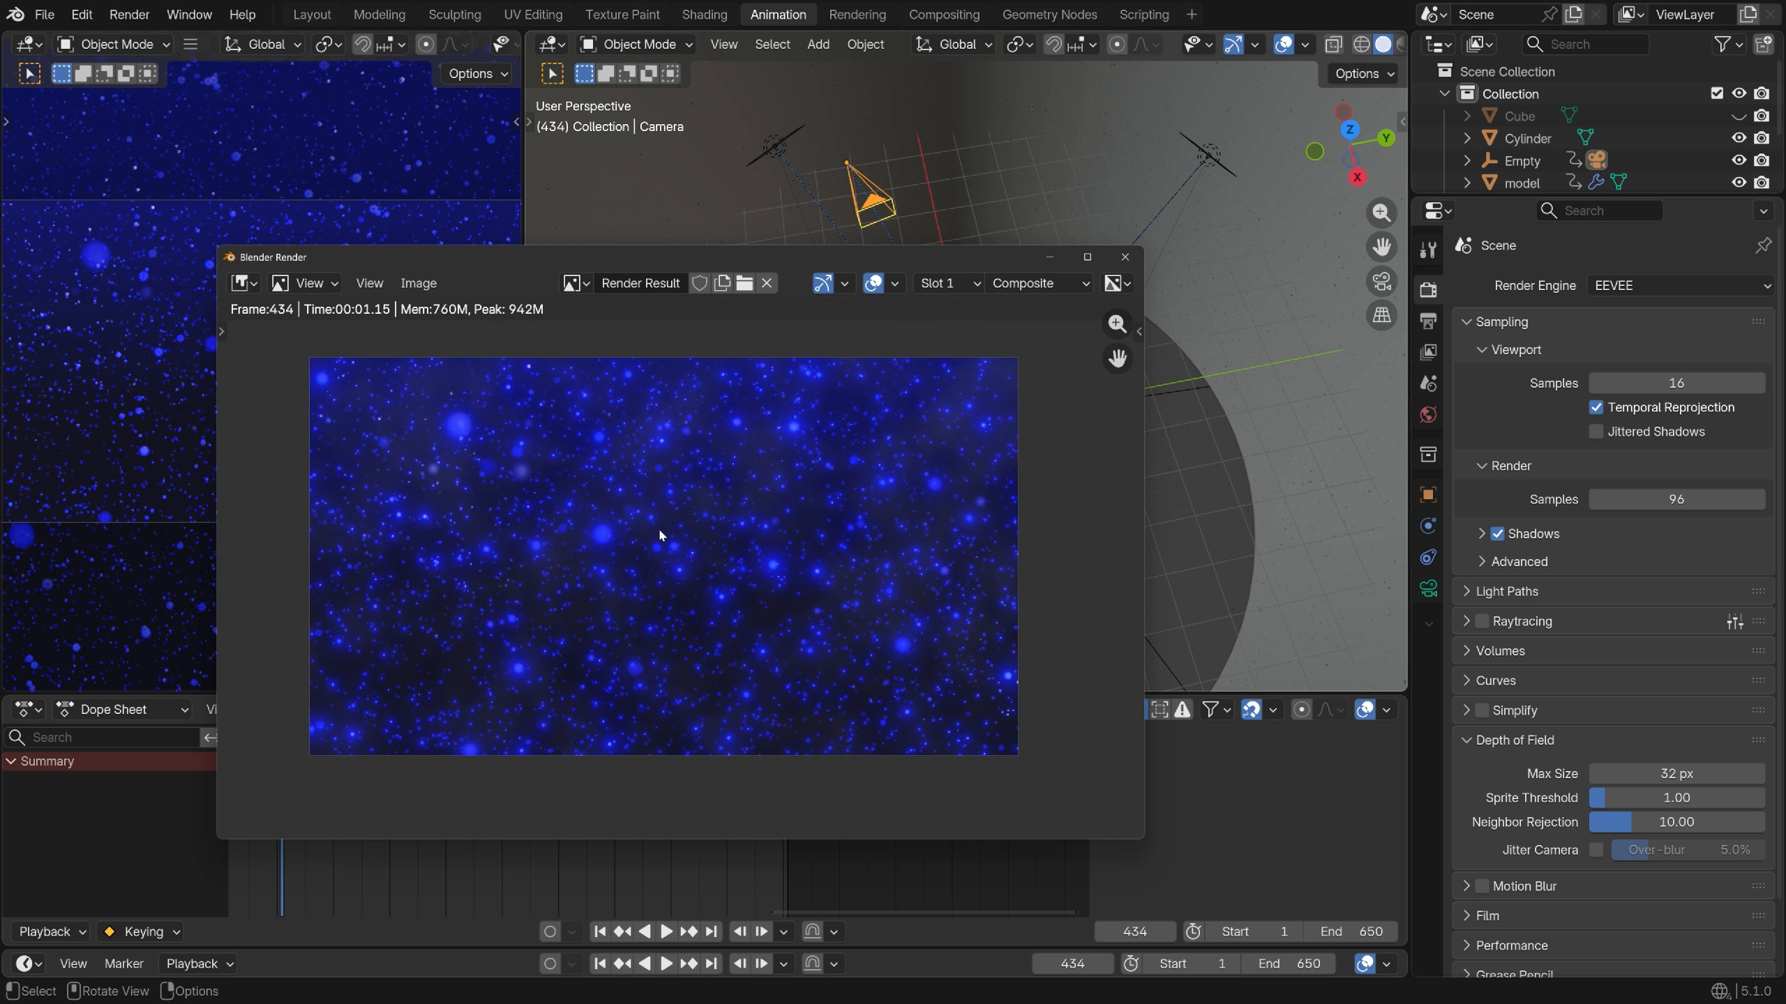
{"action": "left_click", "coordinate": [1126, 257]}
Raise the compositor Glare node's Highlights threshold to 6
{"action": "left_click", "coordinate": [941, 15]}
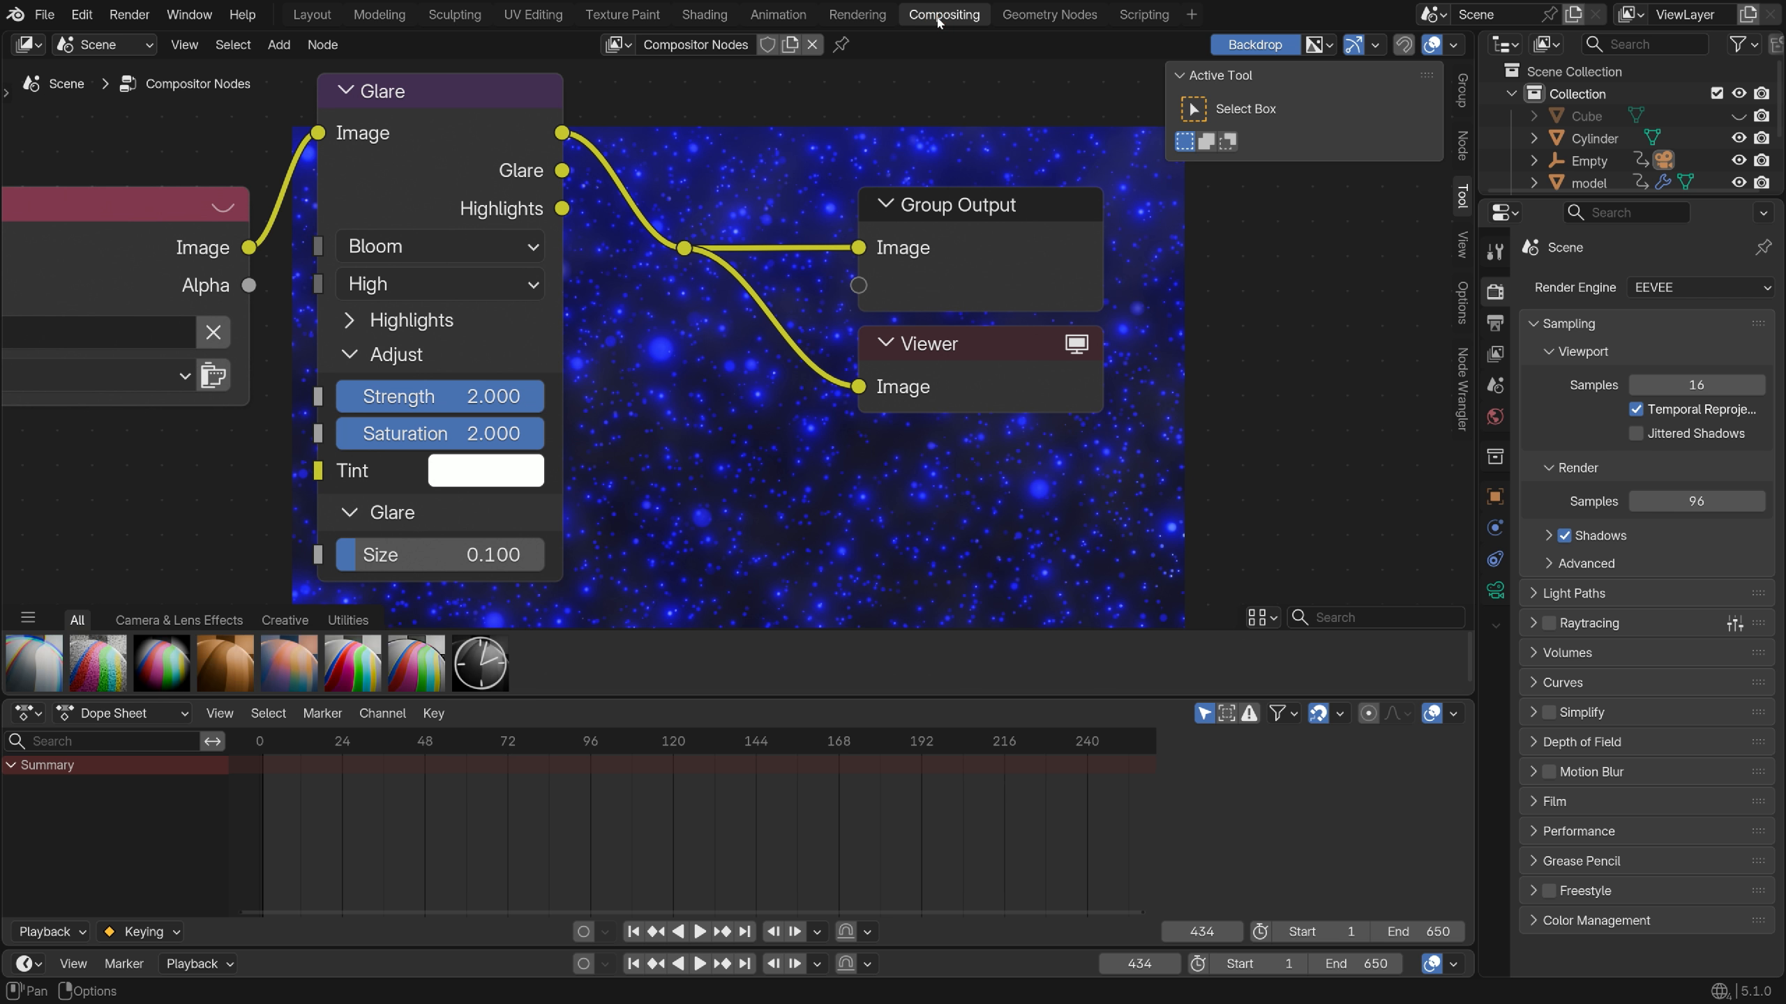
{"action": "left_click", "coordinate": [350, 320]}
{"action": "left_click", "coordinate": [422, 359]}
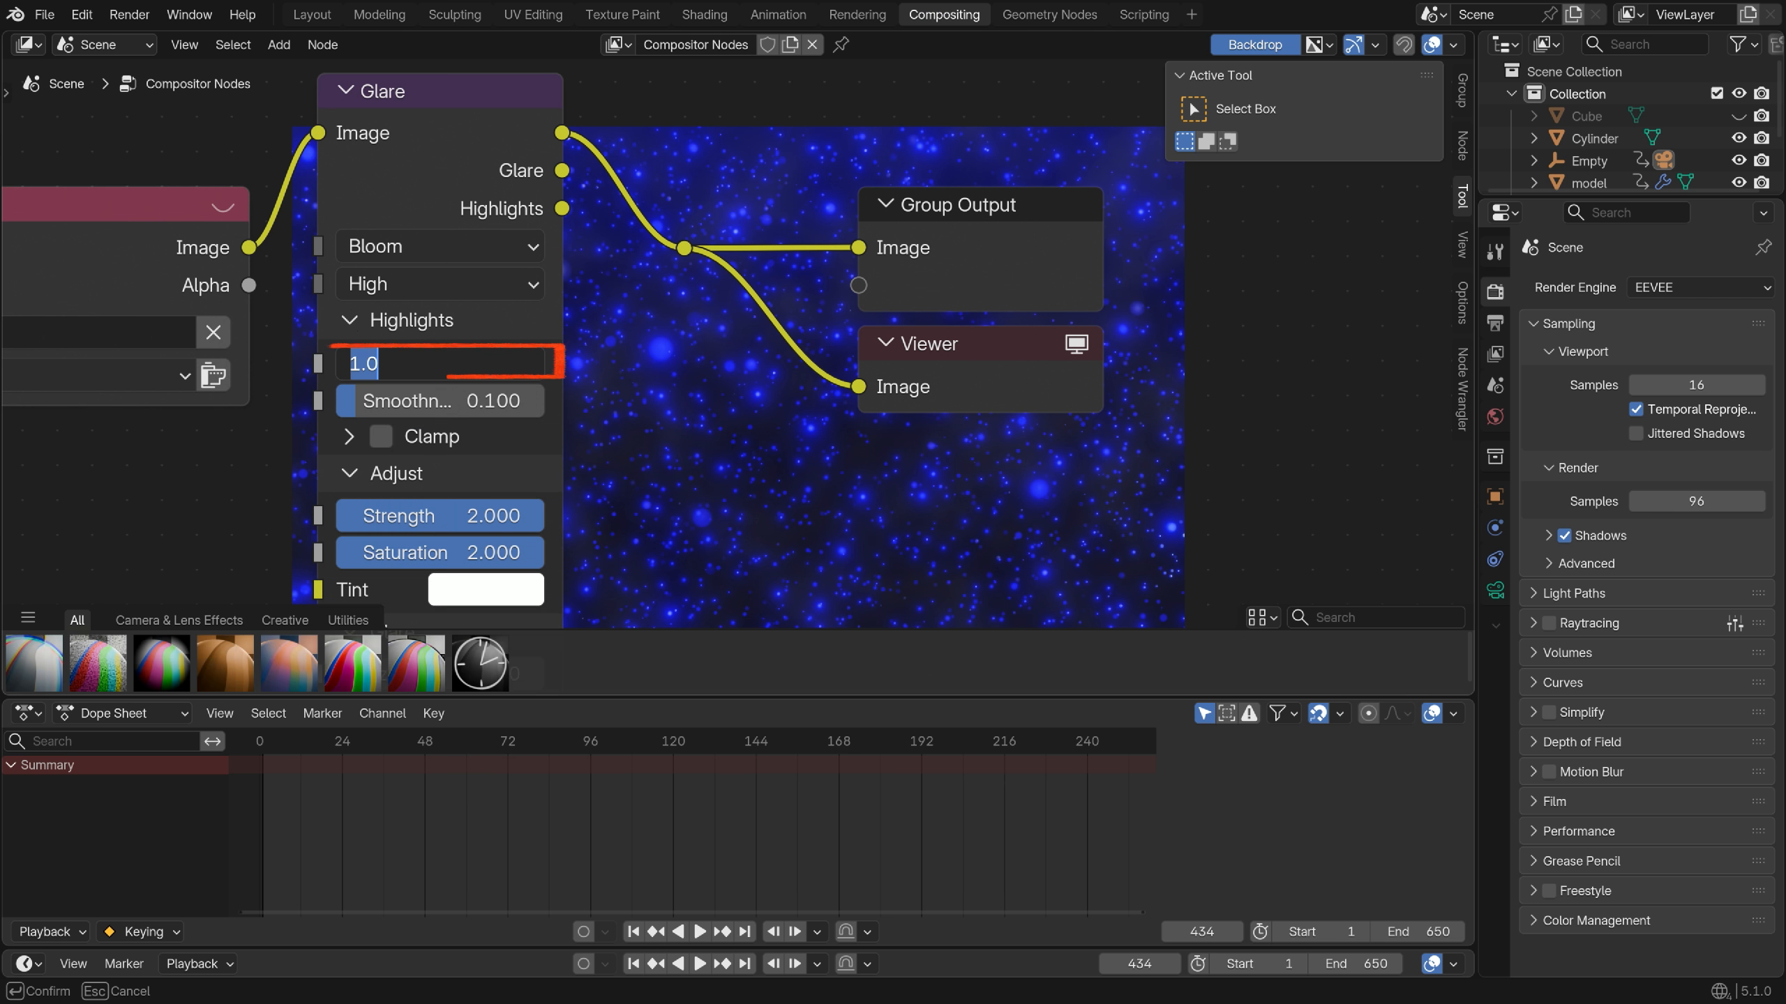
{"action": "type", "text": "6"}
{"action": "key", "text": "Return"}
{"action": "middle_click_drag", "start_coordinate": [702, 416], "coordinate": [532, 213]}
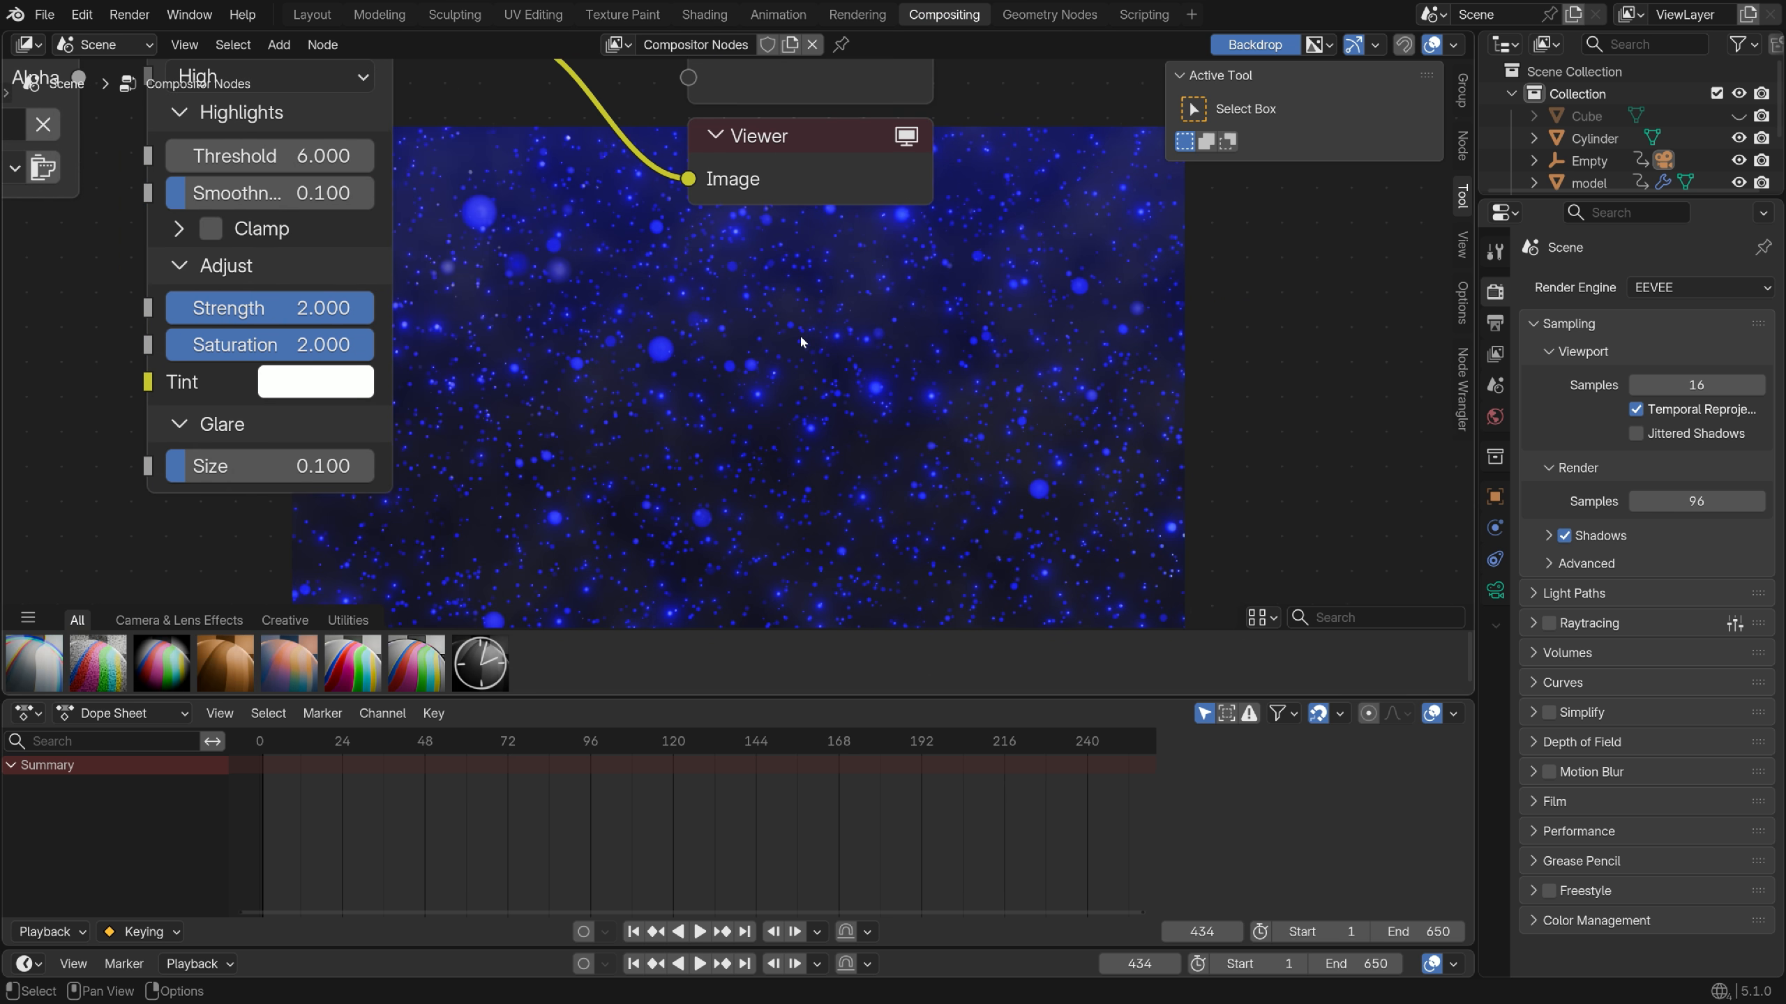
{"action": "left_click", "coordinate": [777, 15]}
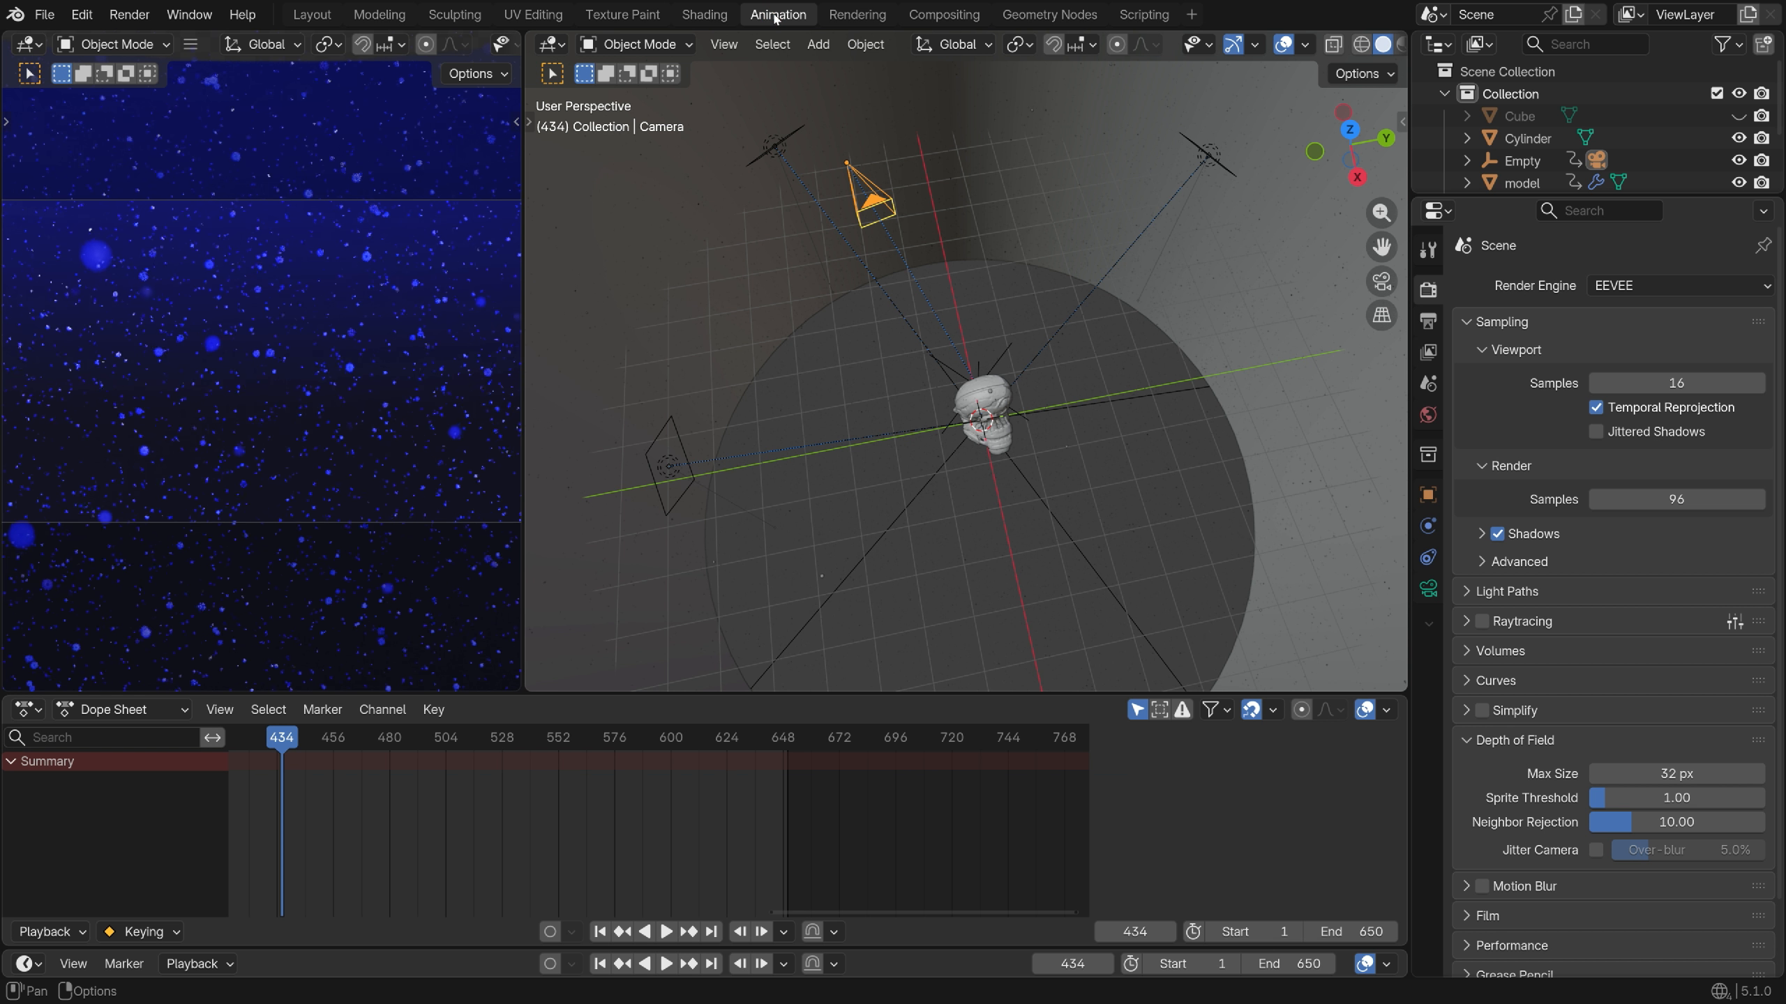
Unhide the Cube and show its material nodes in the Shader Editor
{"action": "left_click", "coordinate": [1519, 115]}
{"action": "left_click", "coordinate": [1738, 115]}
{"action": "middle_click_drag", "start_coordinate": [1060, 484], "coordinate": [1005, 401]}
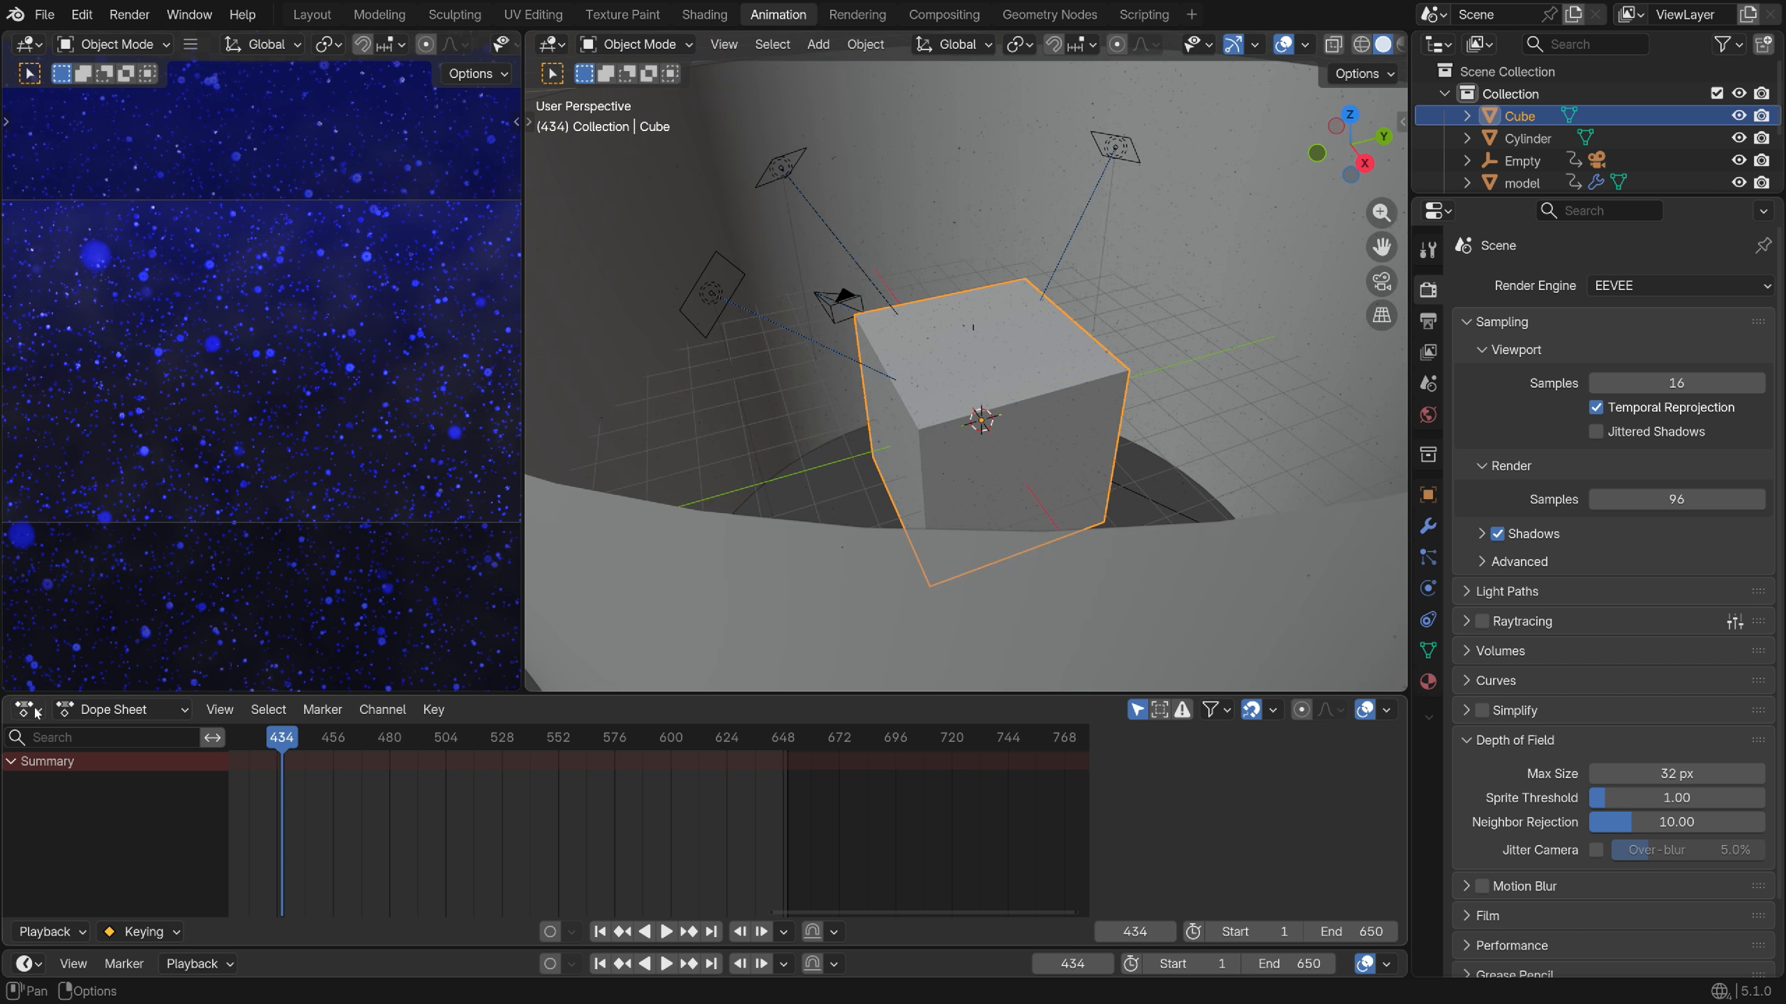
{"action": "left_click", "coordinate": [28, 709]}
{"action": "left_click", "coordinate": [99, 891]}
Keyframe the texture's Location Z at 0 m on frame 1 and -0.8 m on frame 650, then play
{"action": "scroll", "coordinate": [633, 831], "scroll_direction": "up", "scroll_amount": 3}
{"action": "key", "text": "shift+Left"}
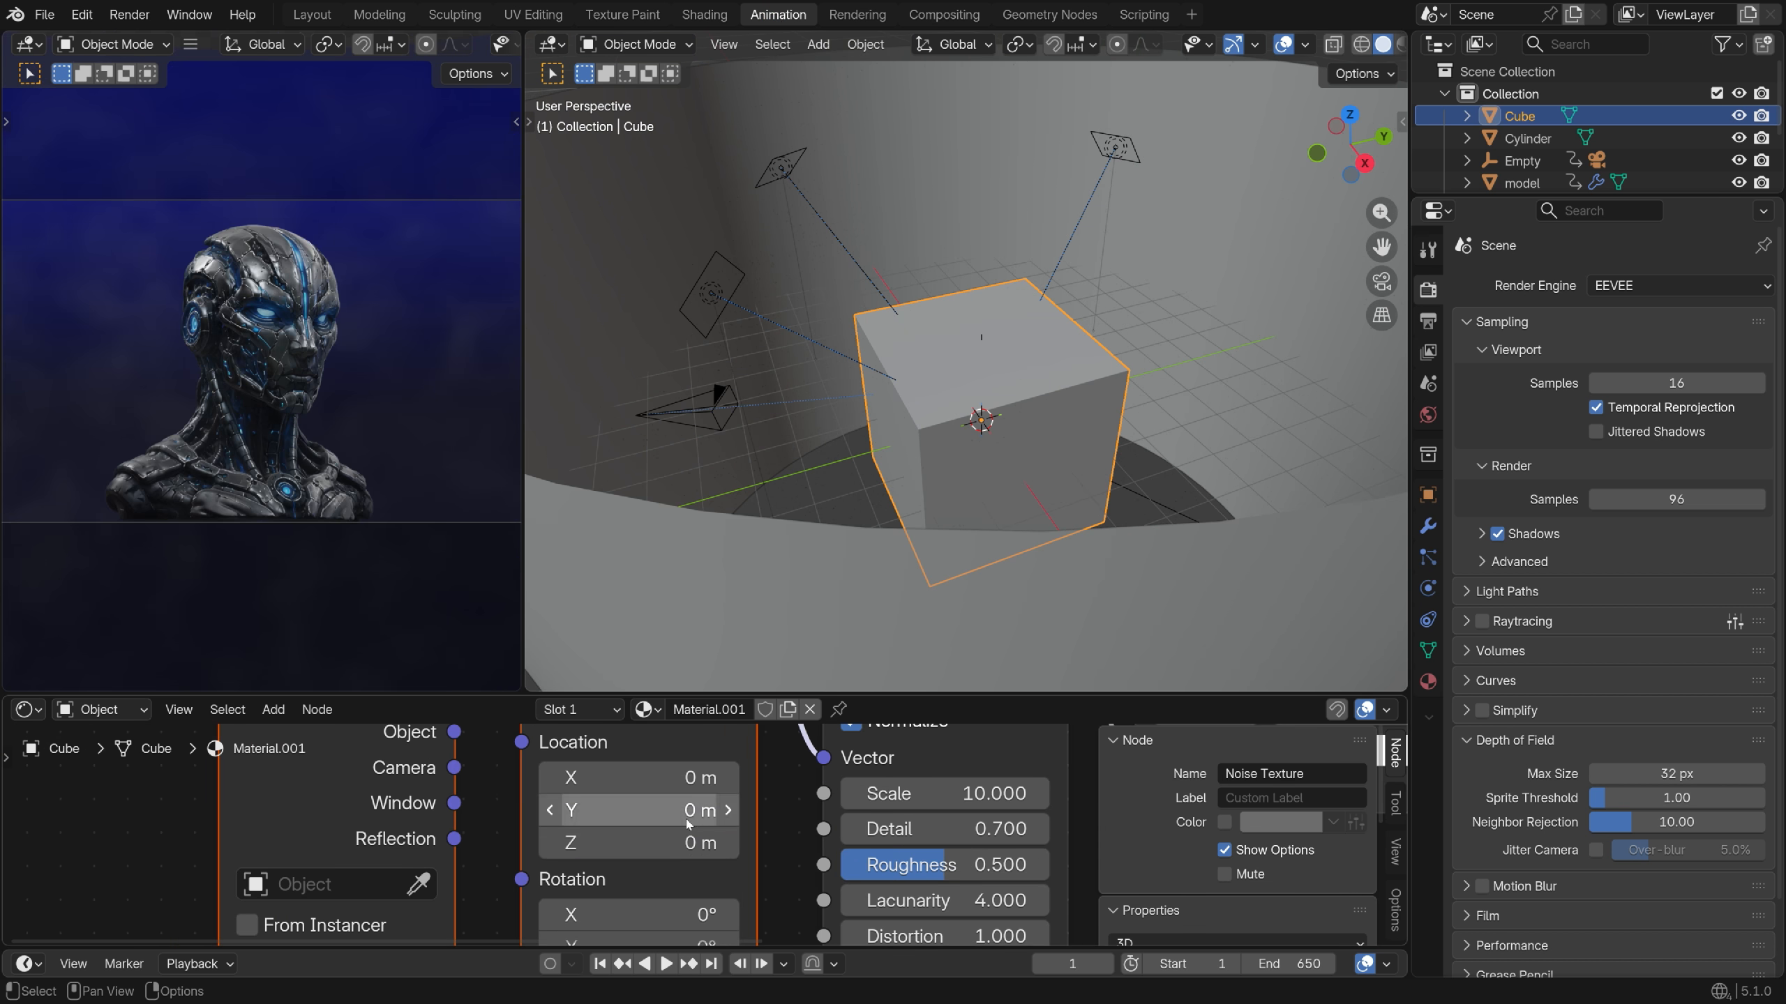
{"action": "left_click_drag", "start_coordinate": [680, 851], "coordinate": [680, 854]}
{"action": "key", "text": "i"}
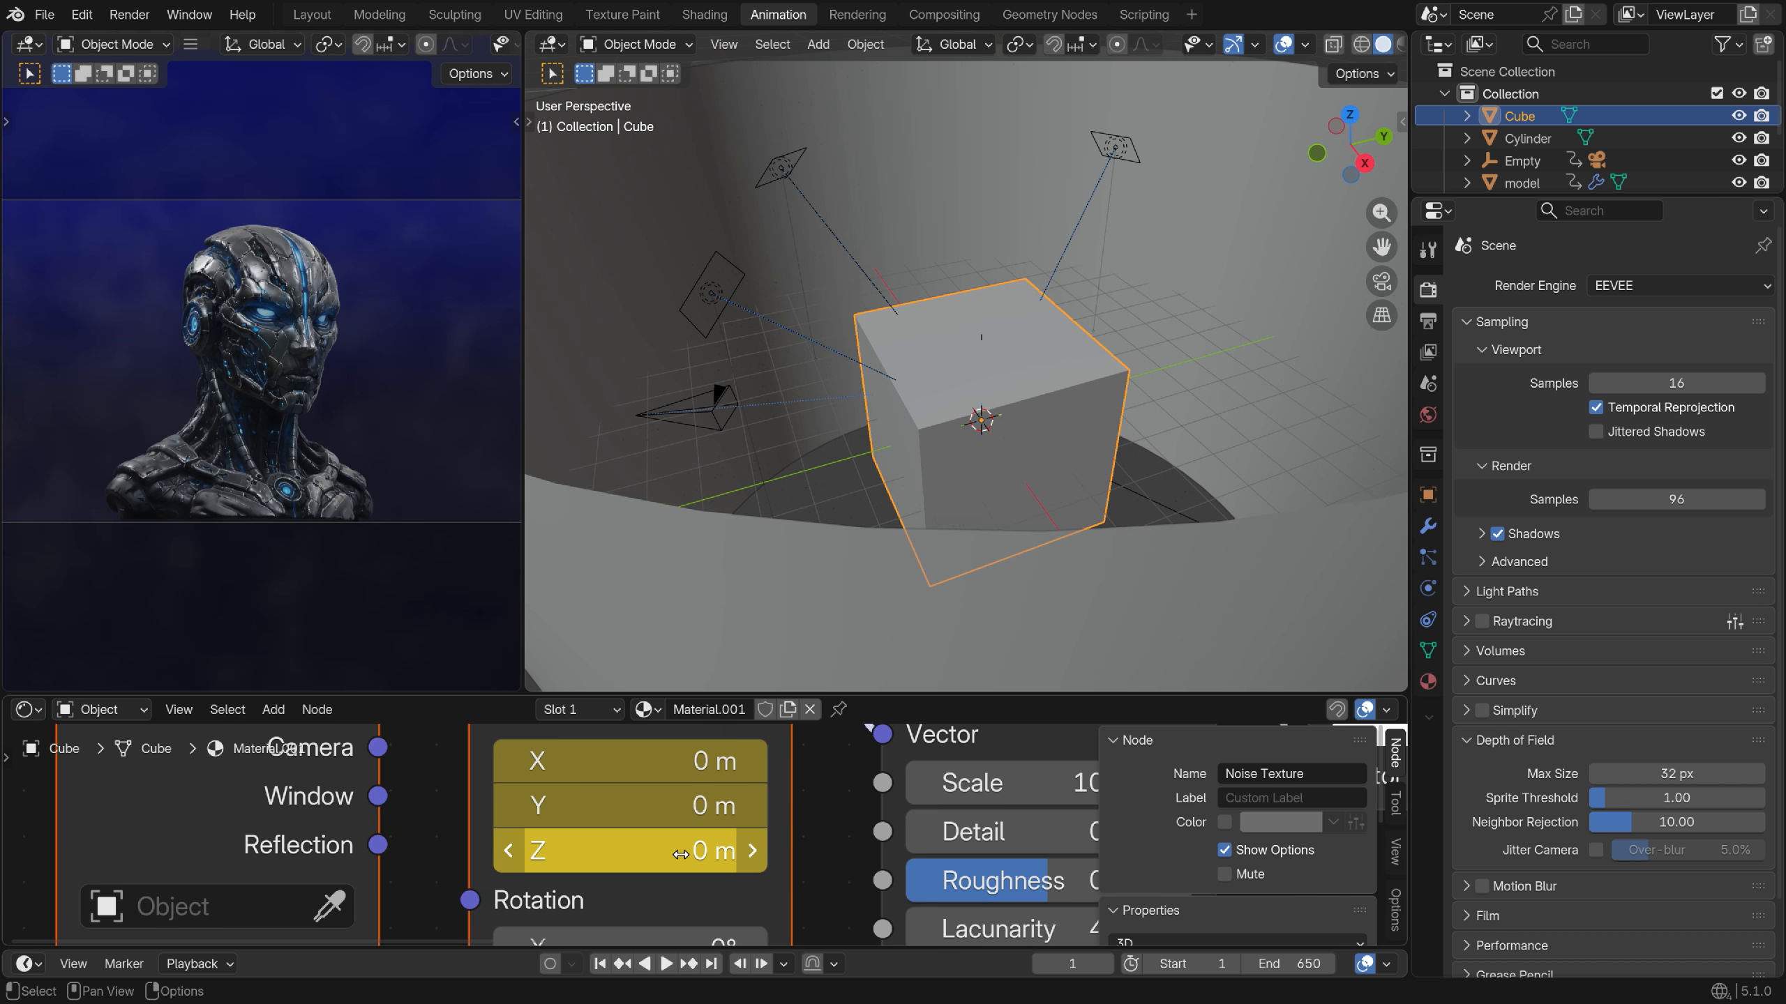
{"action": "left_click", "coordinate": [680, 854]}
{"action": "type", "text": "-0.8"}
{"action": "key", "text": "Return"}
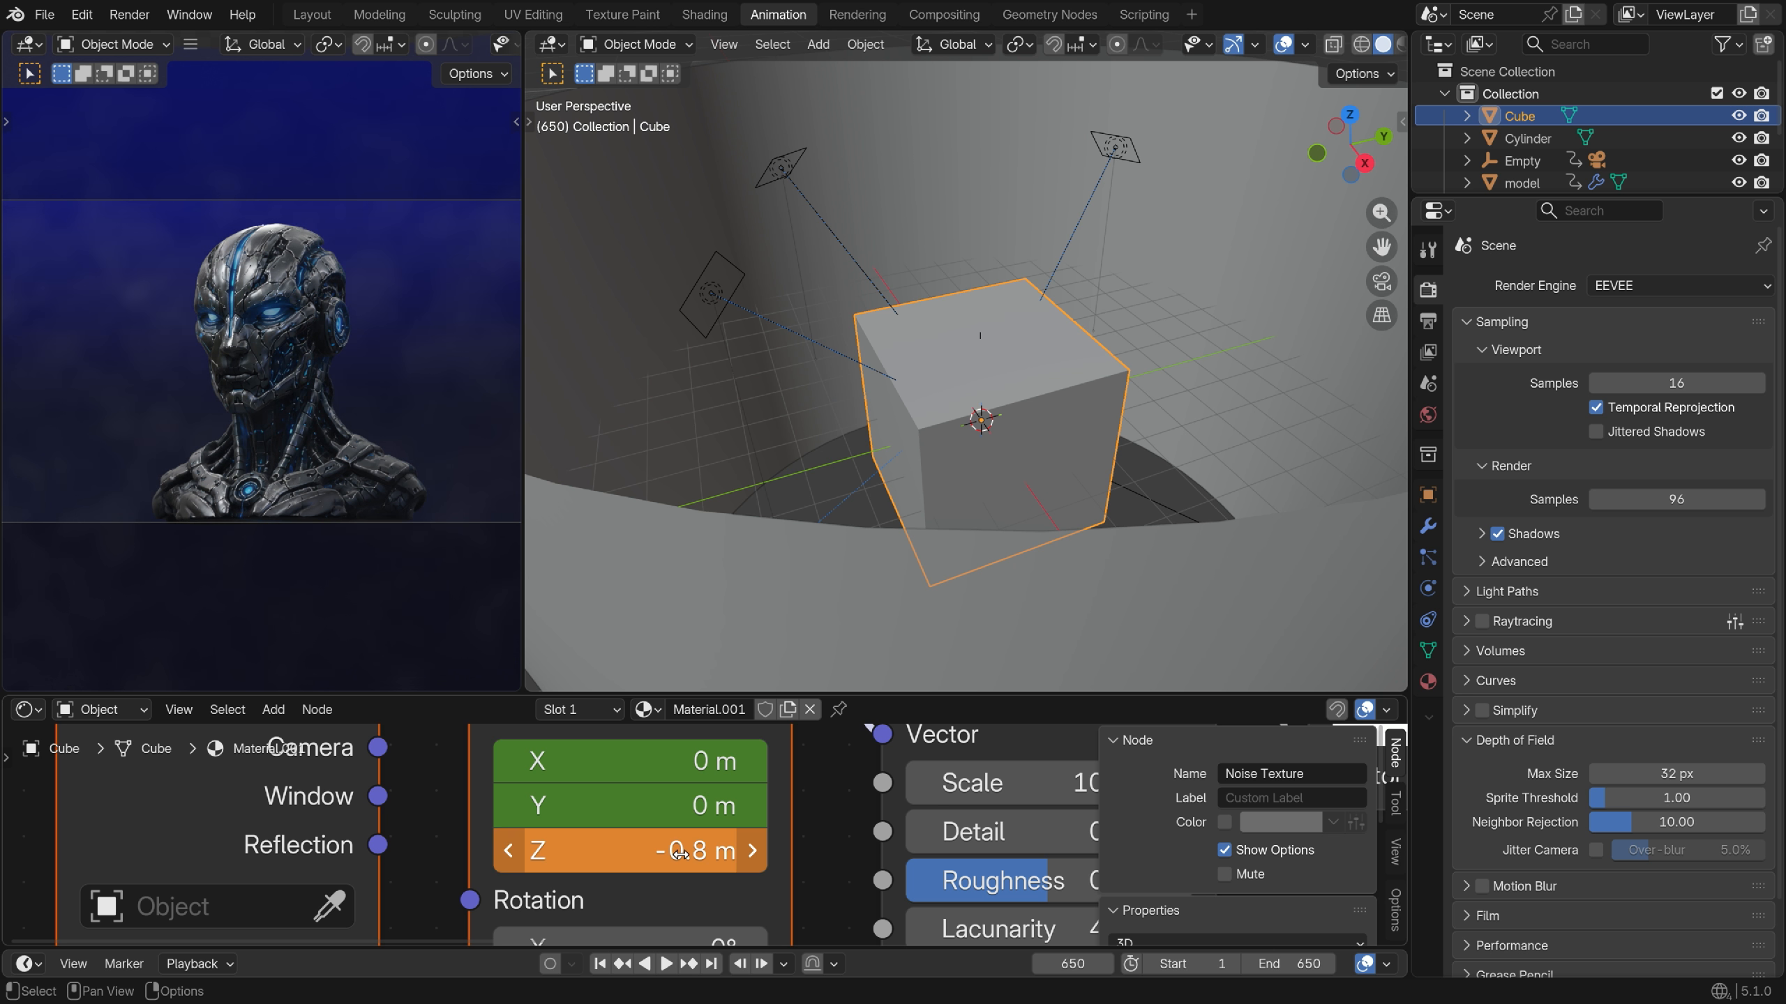
{"action": "key", "text": "shift+Right"}
{"action": "key", "text": "space"}
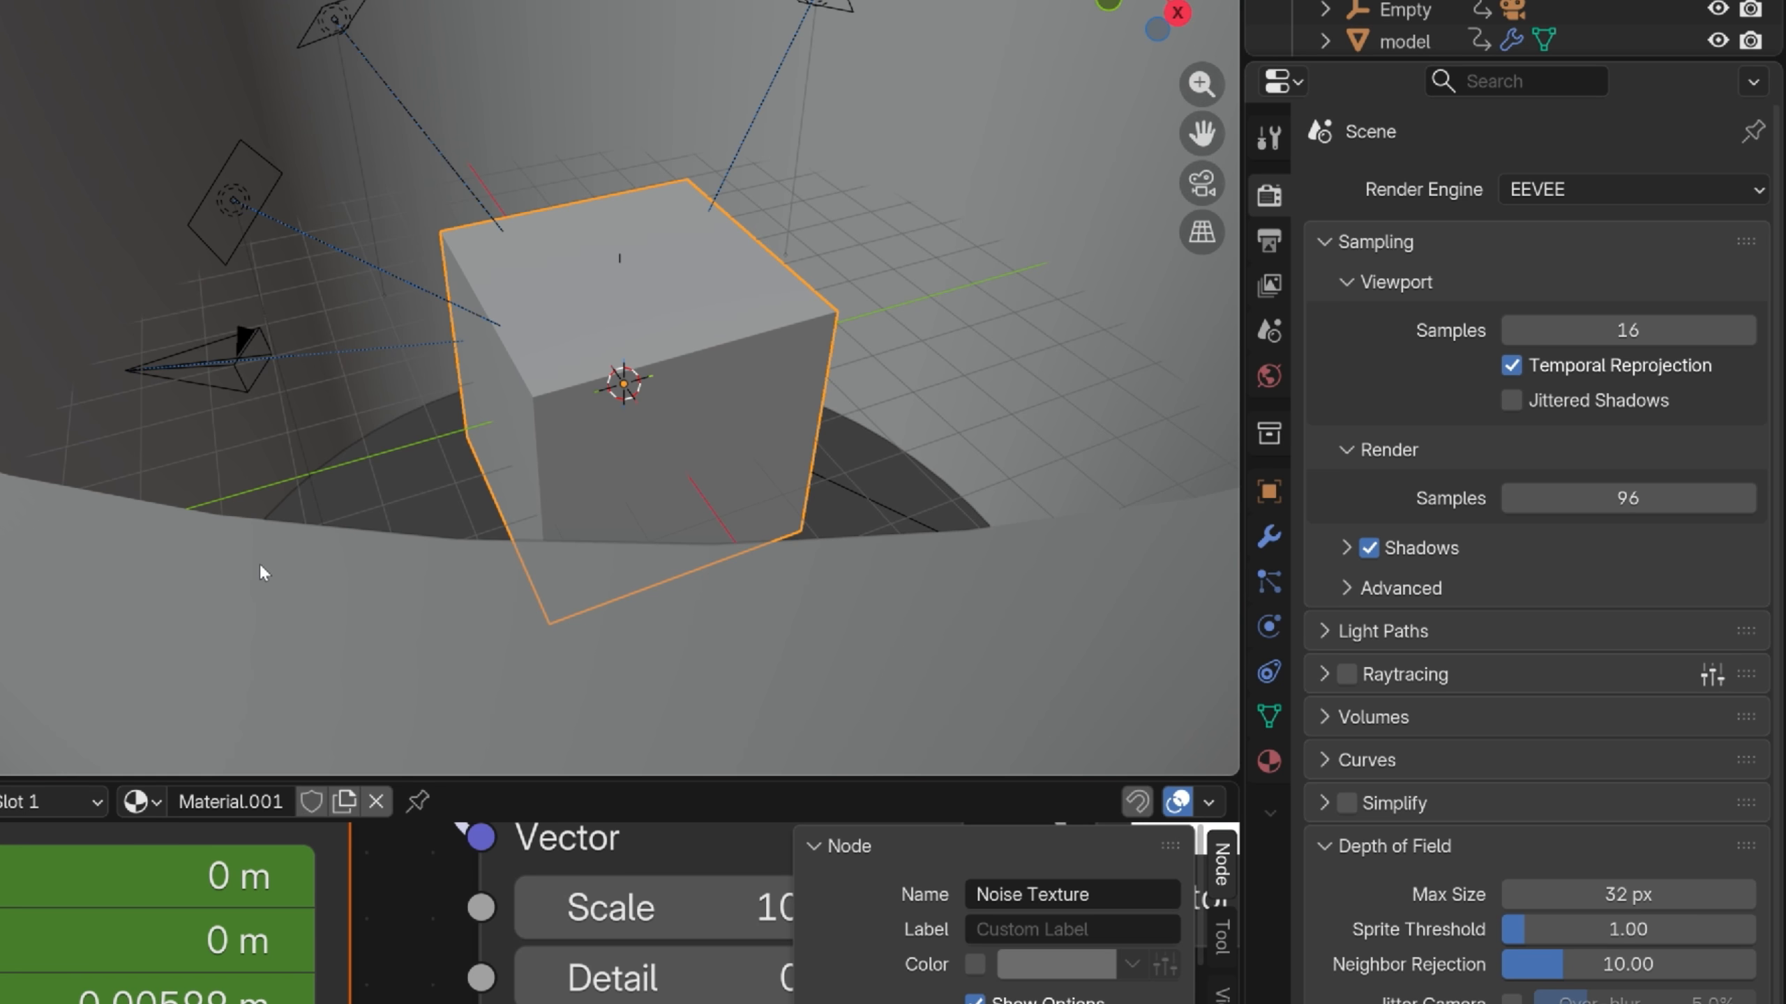
Set the output resolution scale to 150% and the frame rate to 60 fps
{"action": "left_click", "coordinate": [1268, 242]}
{"action": "double_click", "coordinate": [1652, 297]}
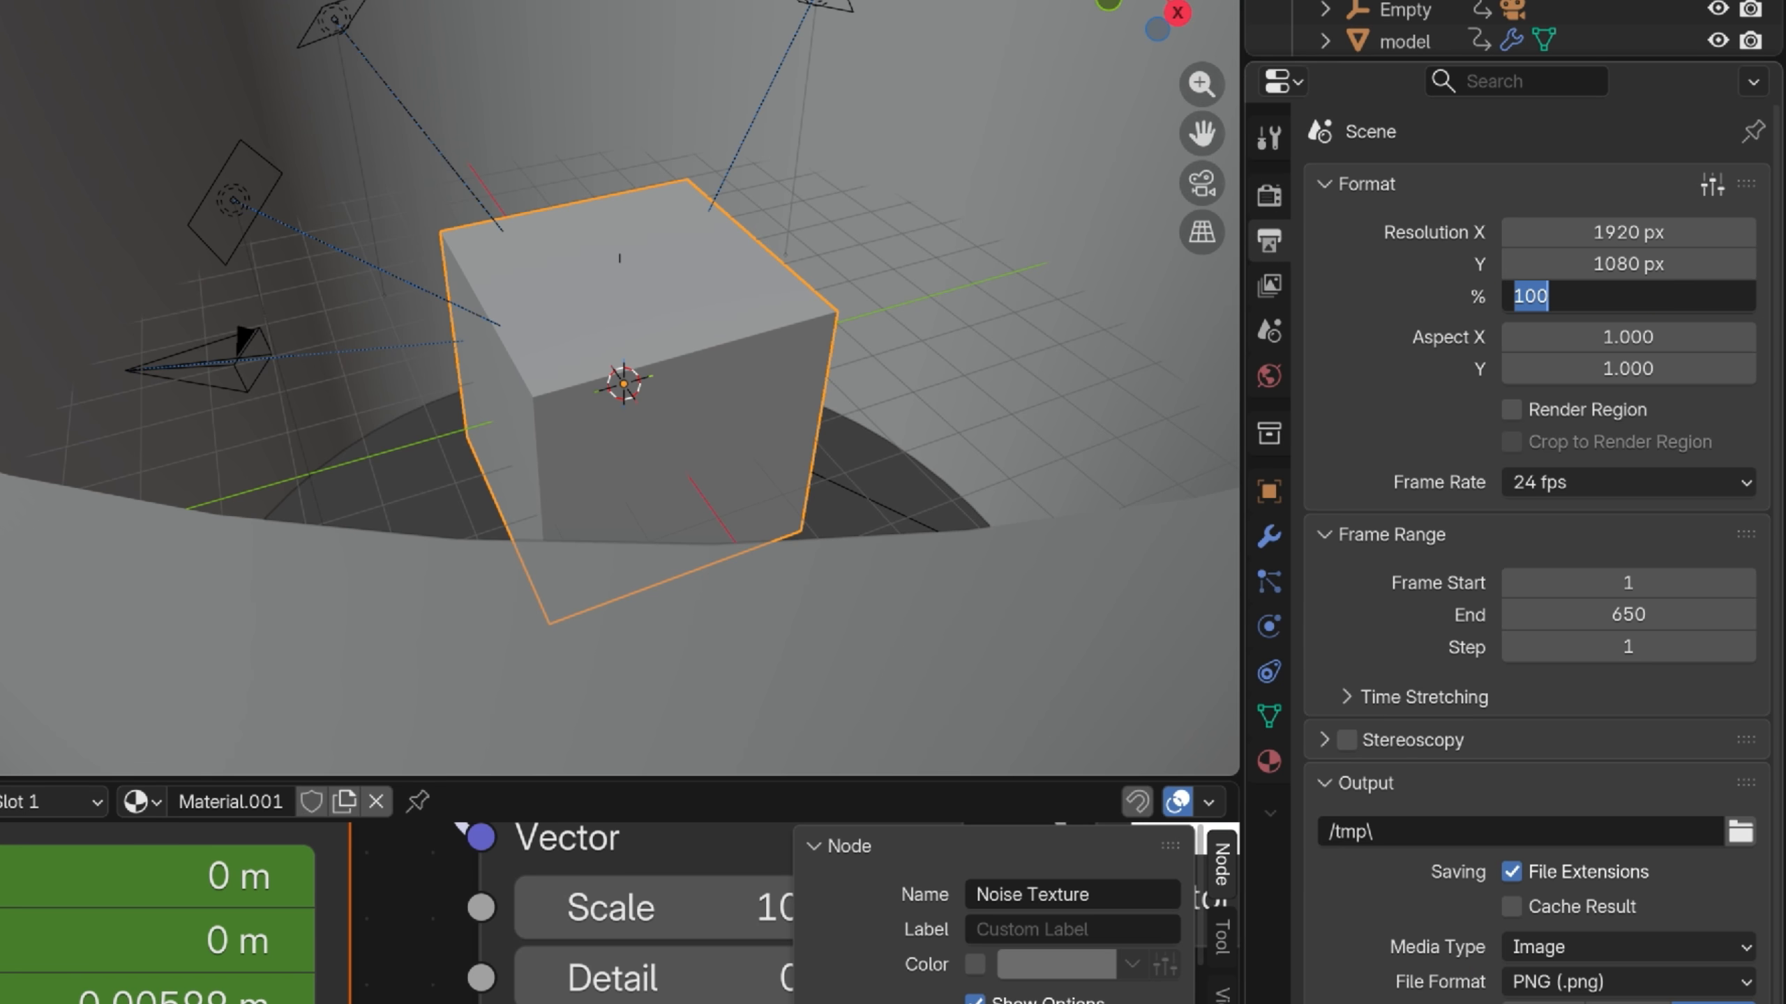
{"action": "type", "text": "150"}
{"action": "key", "text": "Return"}
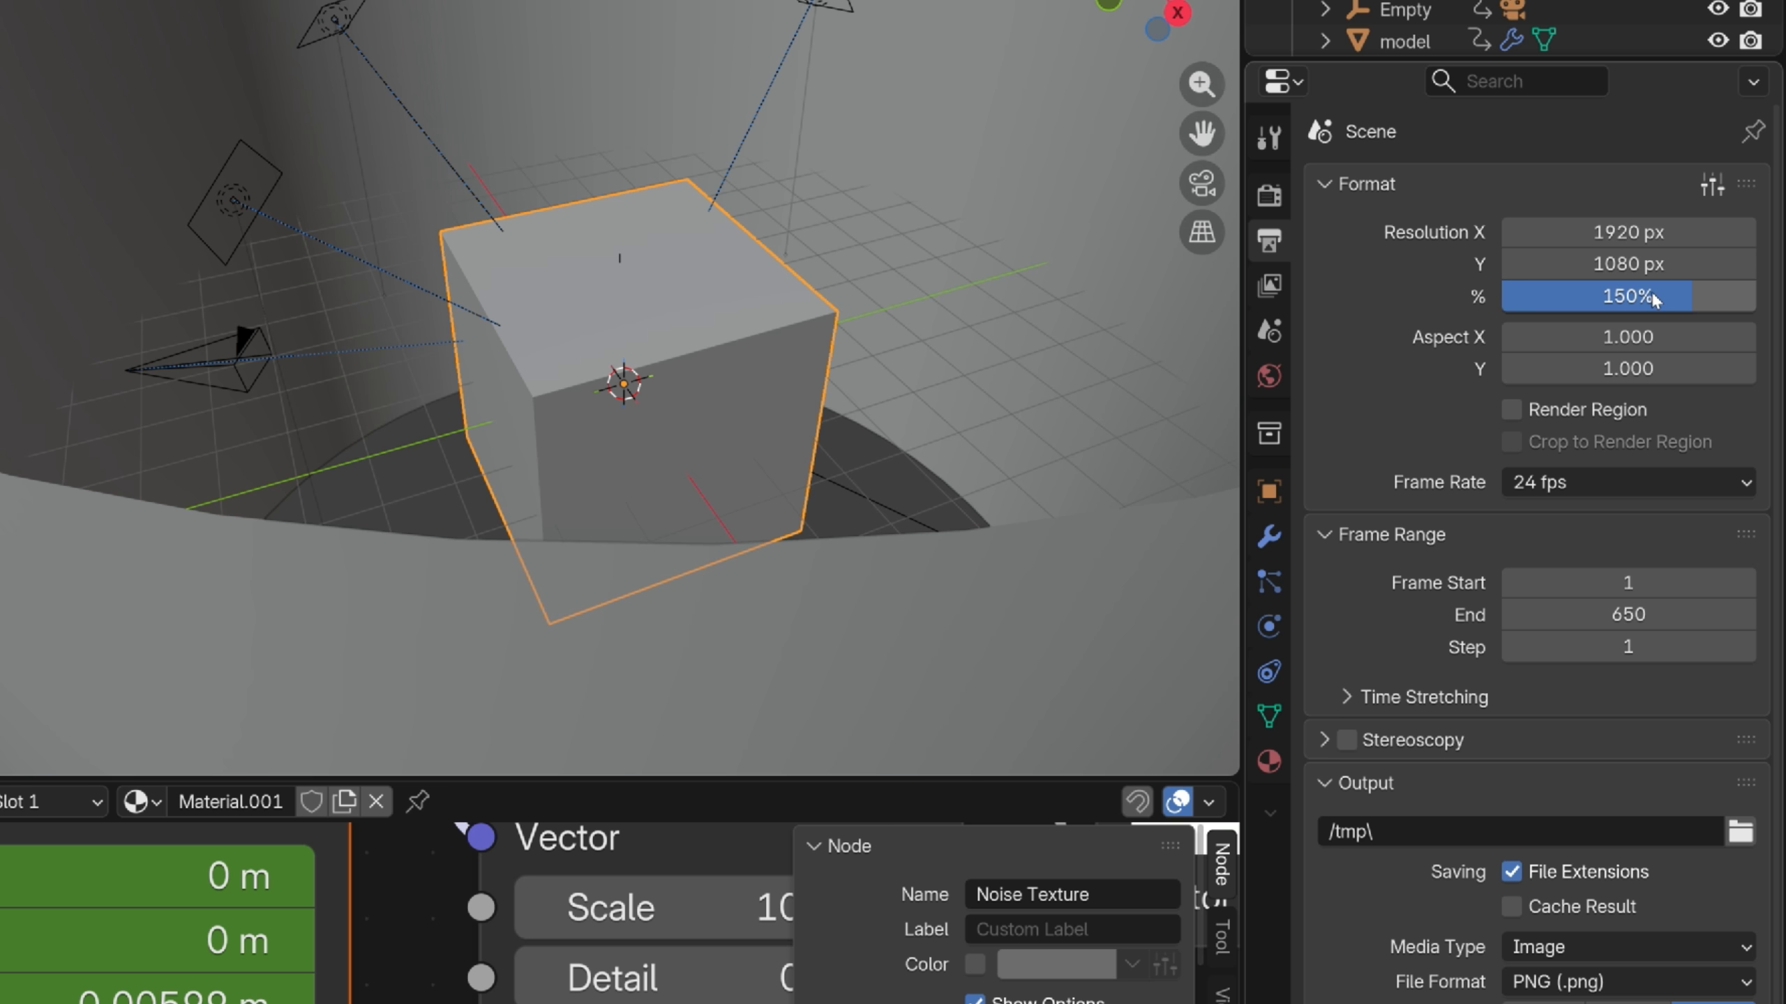
{"action": "left_click", "coordinate": [1621, 475]}
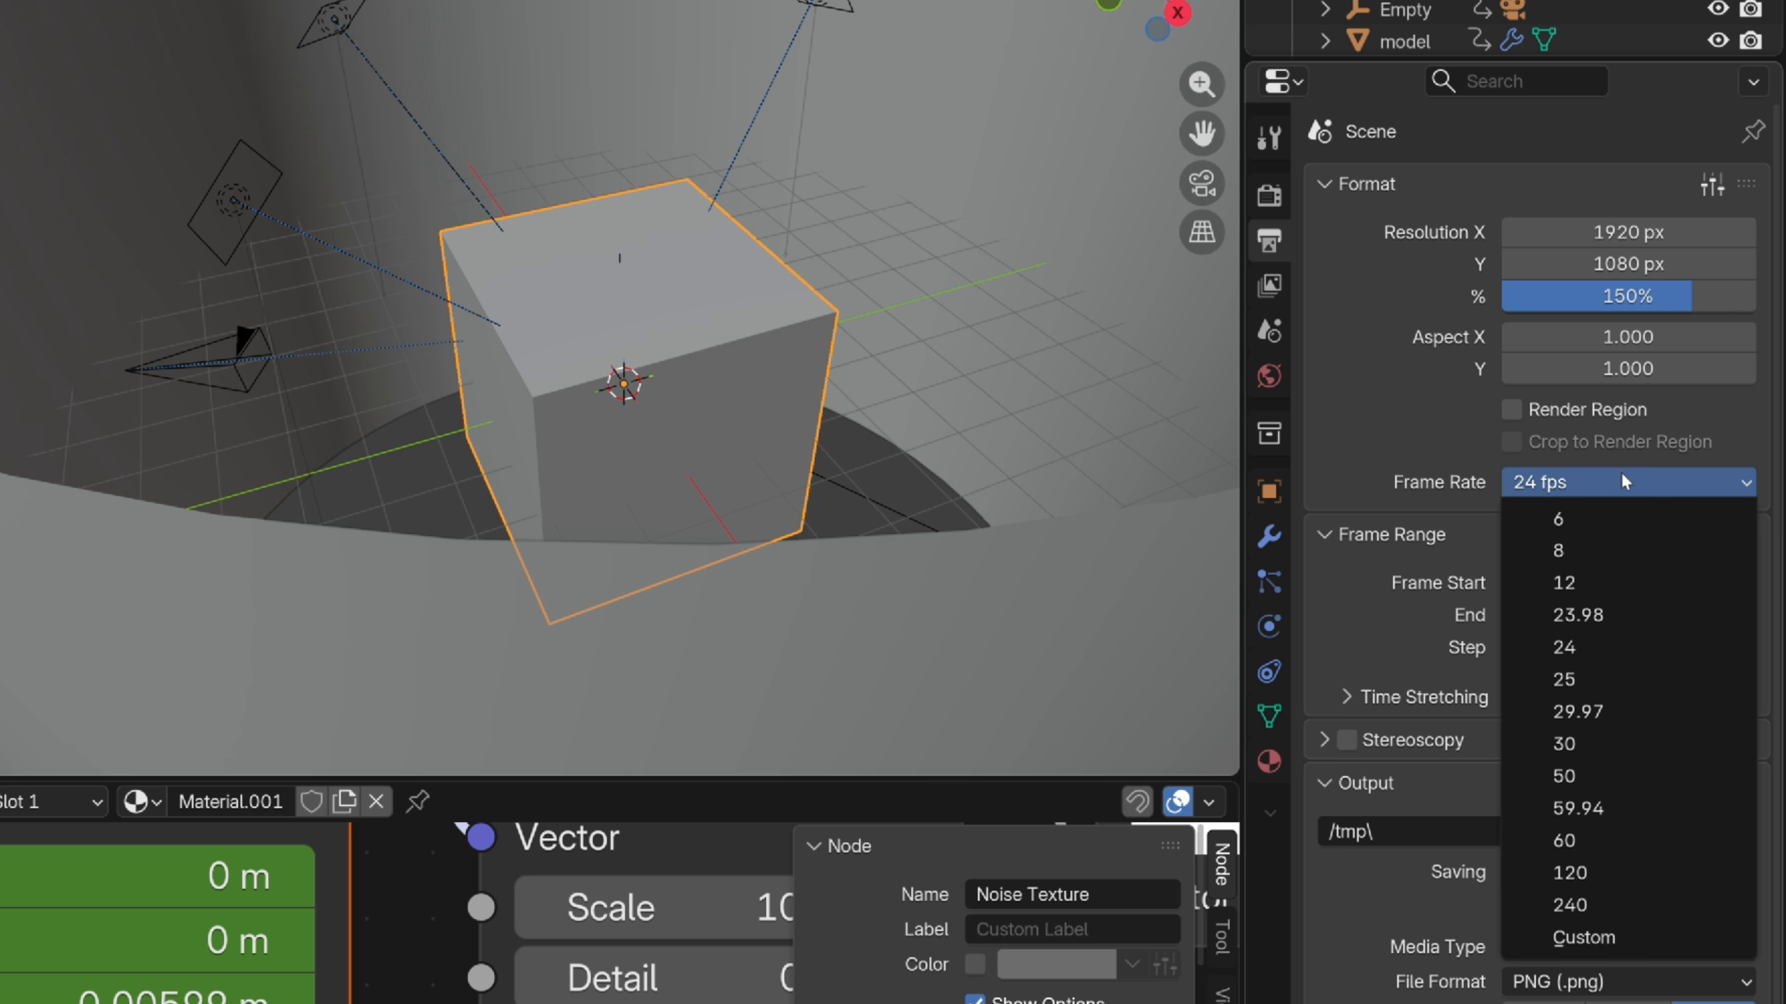
{"action": "left_click", "coordinate": [1607, 840]}
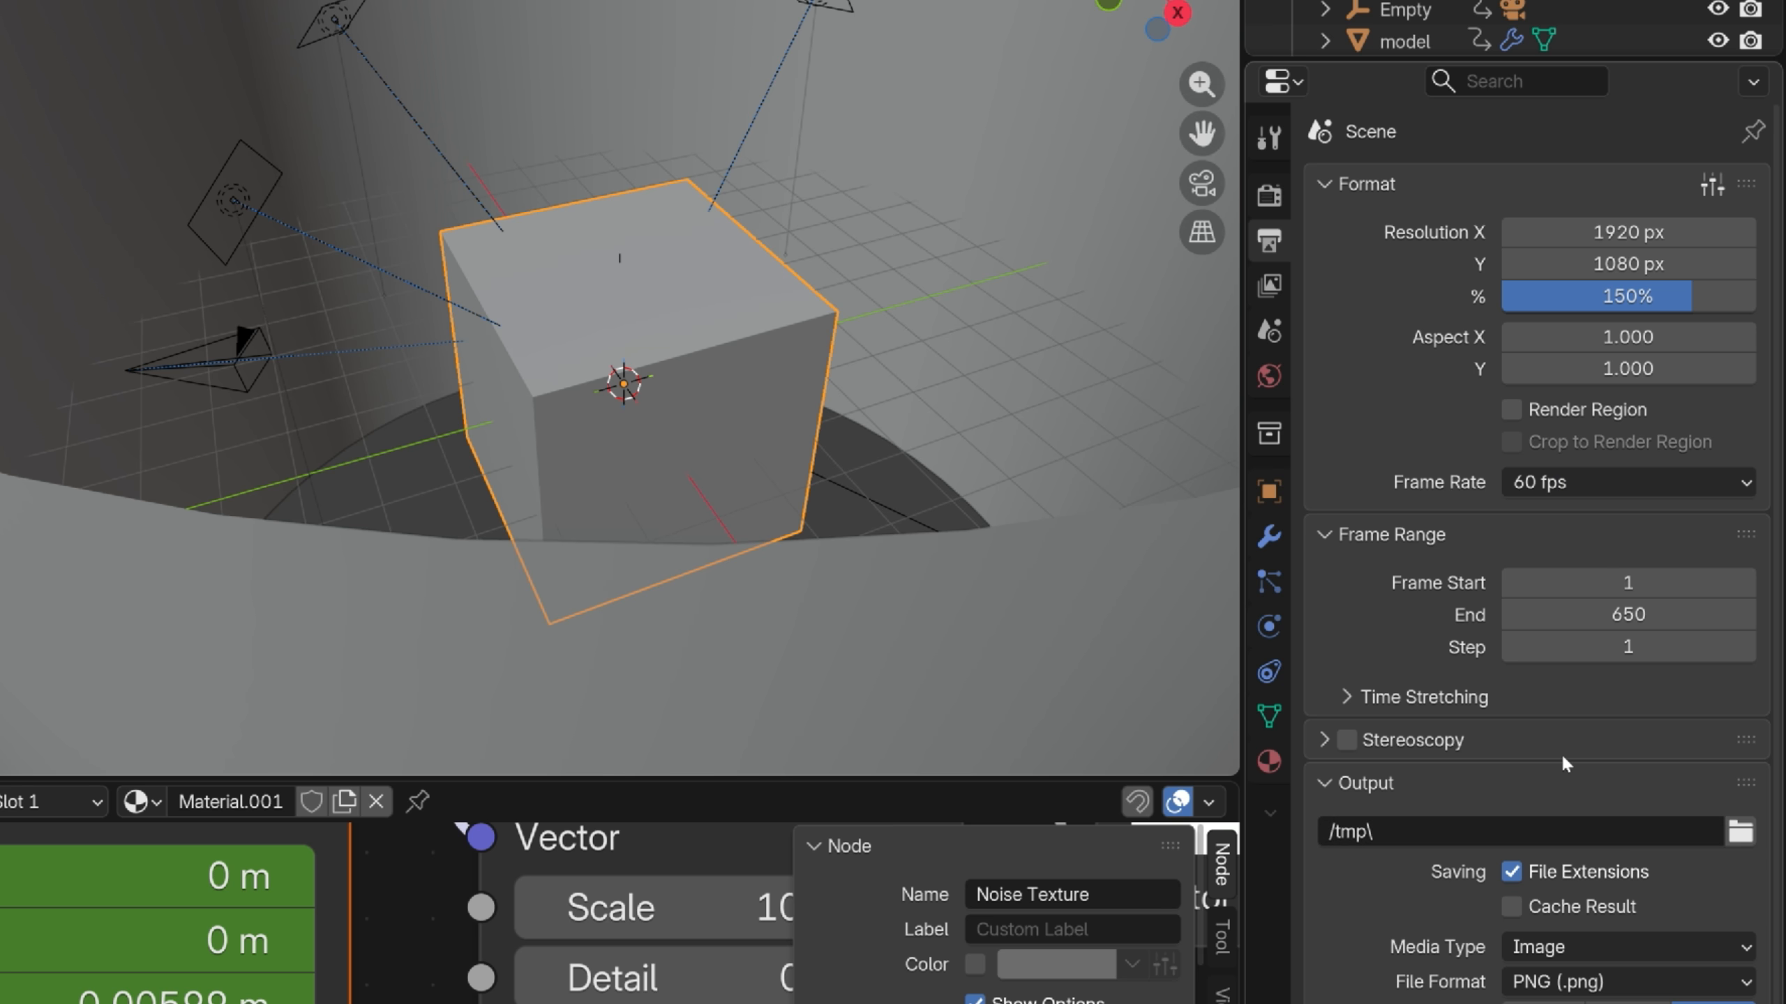
Set the output path to 'cyborg animation' on the Desktop
{"action": "scroll", "coordinate": [1560, 752], "scroll_direction": "down", "scroll_amount": 3}
{"action": "left_click", "coordinate": [1739, 701]}
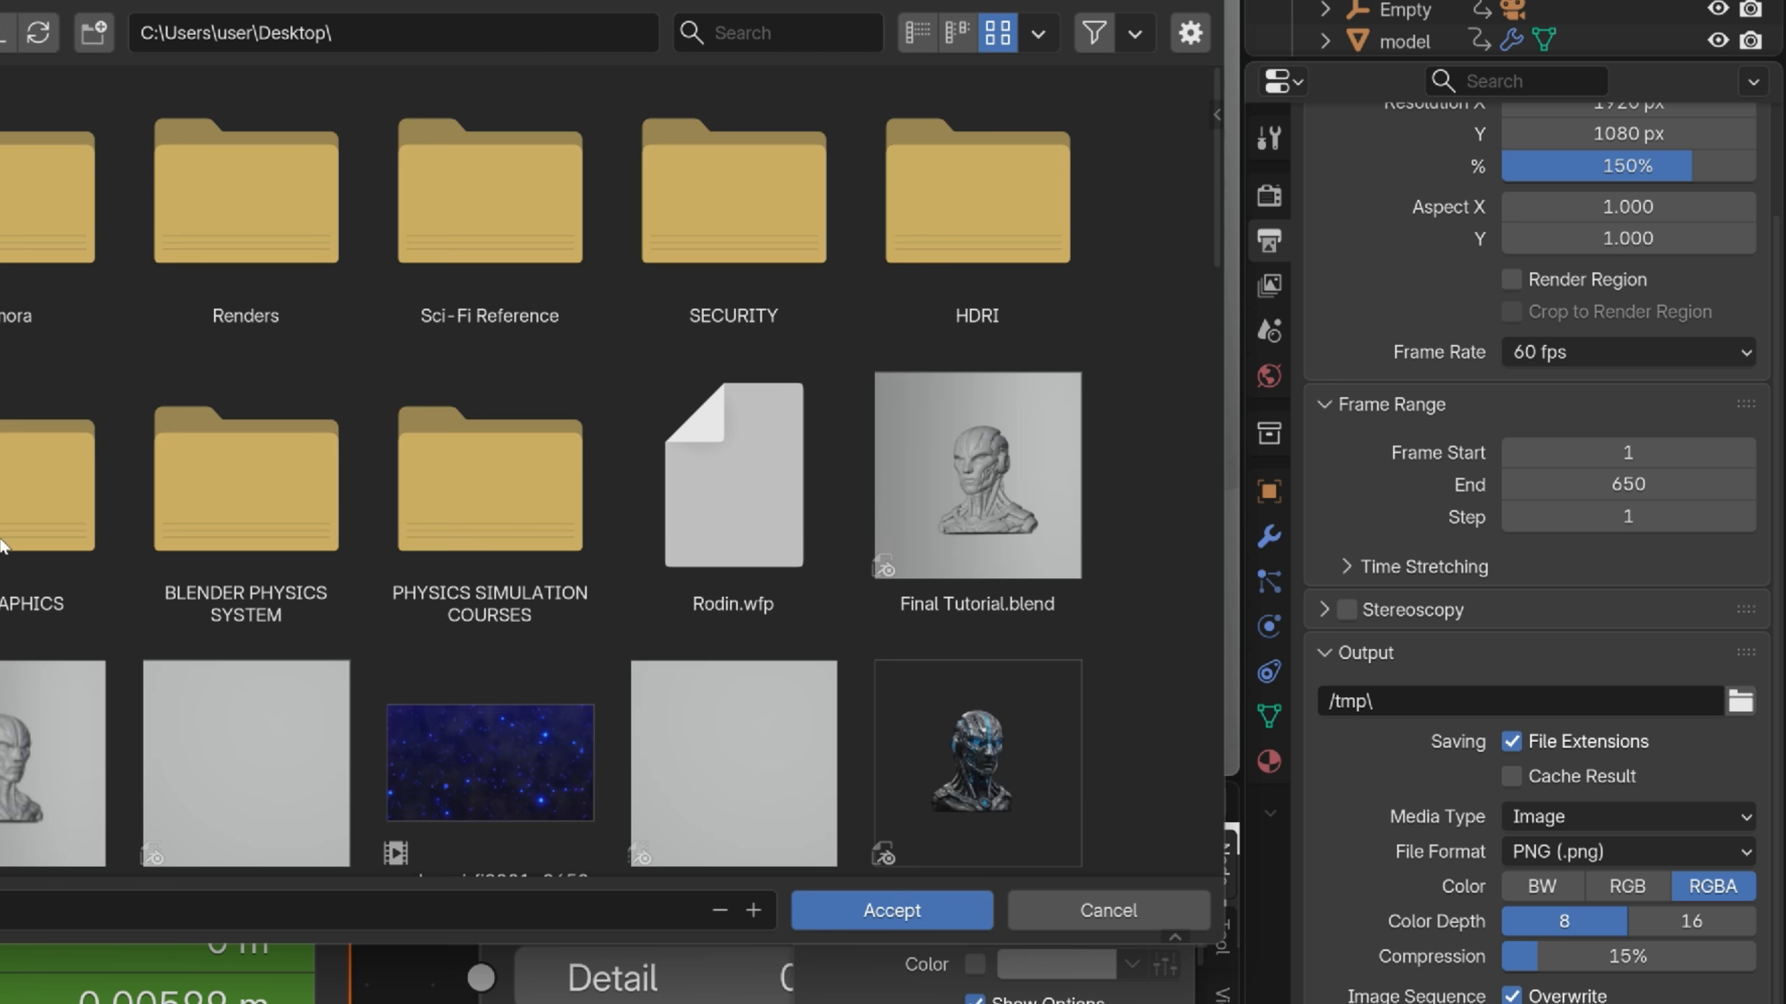
{"action": "left_click", "coordinate": [892, 910]}
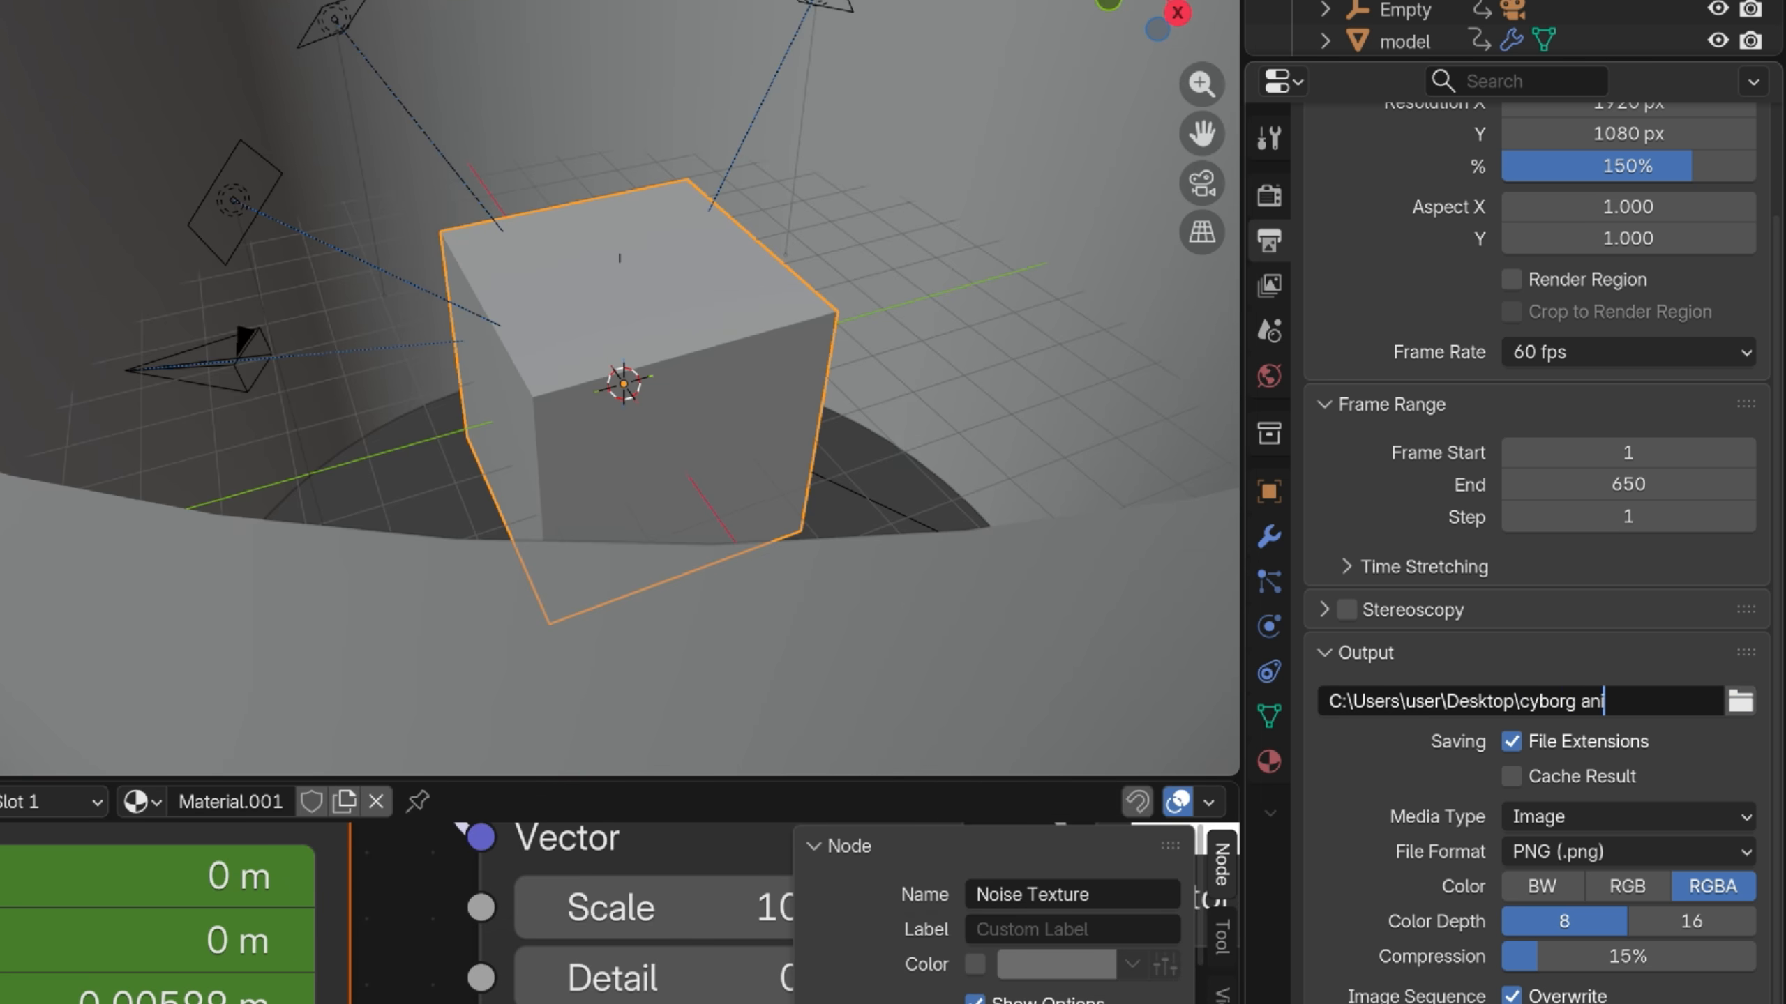
{"action": "type", "text": "n"}
{"action": "key", "text": "Return"}
Output as video in an MPEG-4 container and render the animation
{"action": "left_click", "coordinate": [1602, 815]}
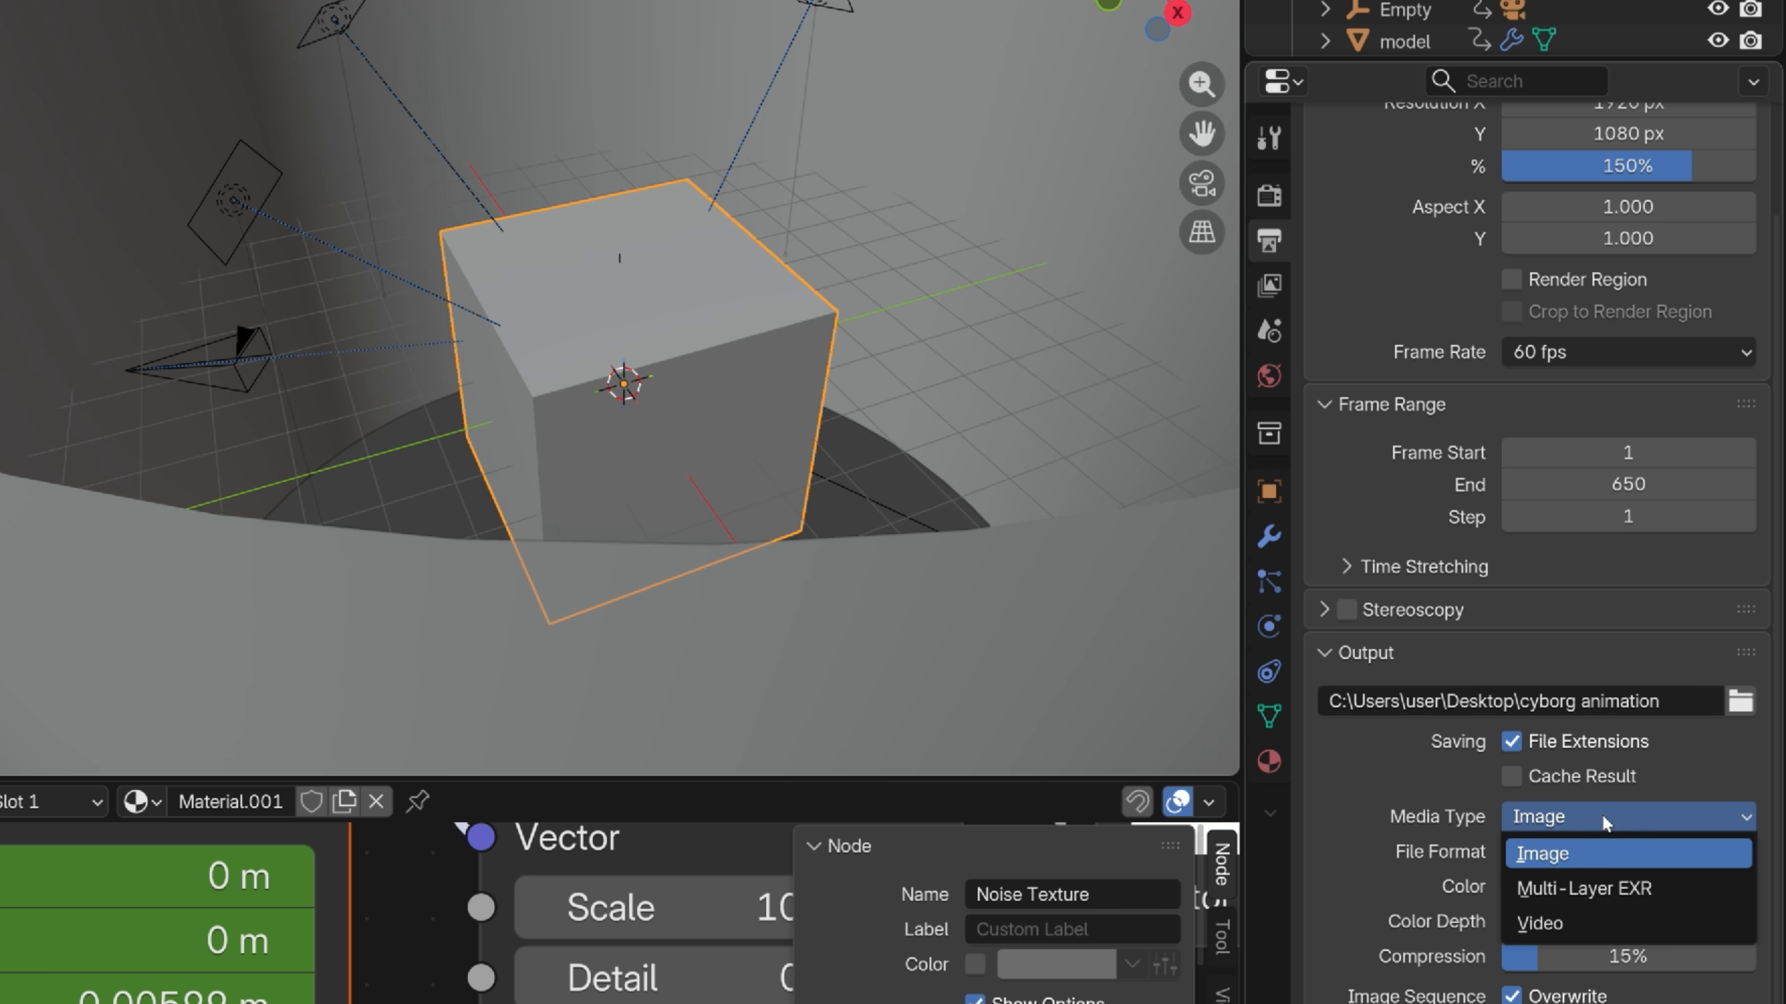
{"action": "left_click", "coordinate": [1576, 924]}
{"action": "scroll", "coordinate": [1574, 805], "scroll_direction": "down", "scroll_amount": 6}
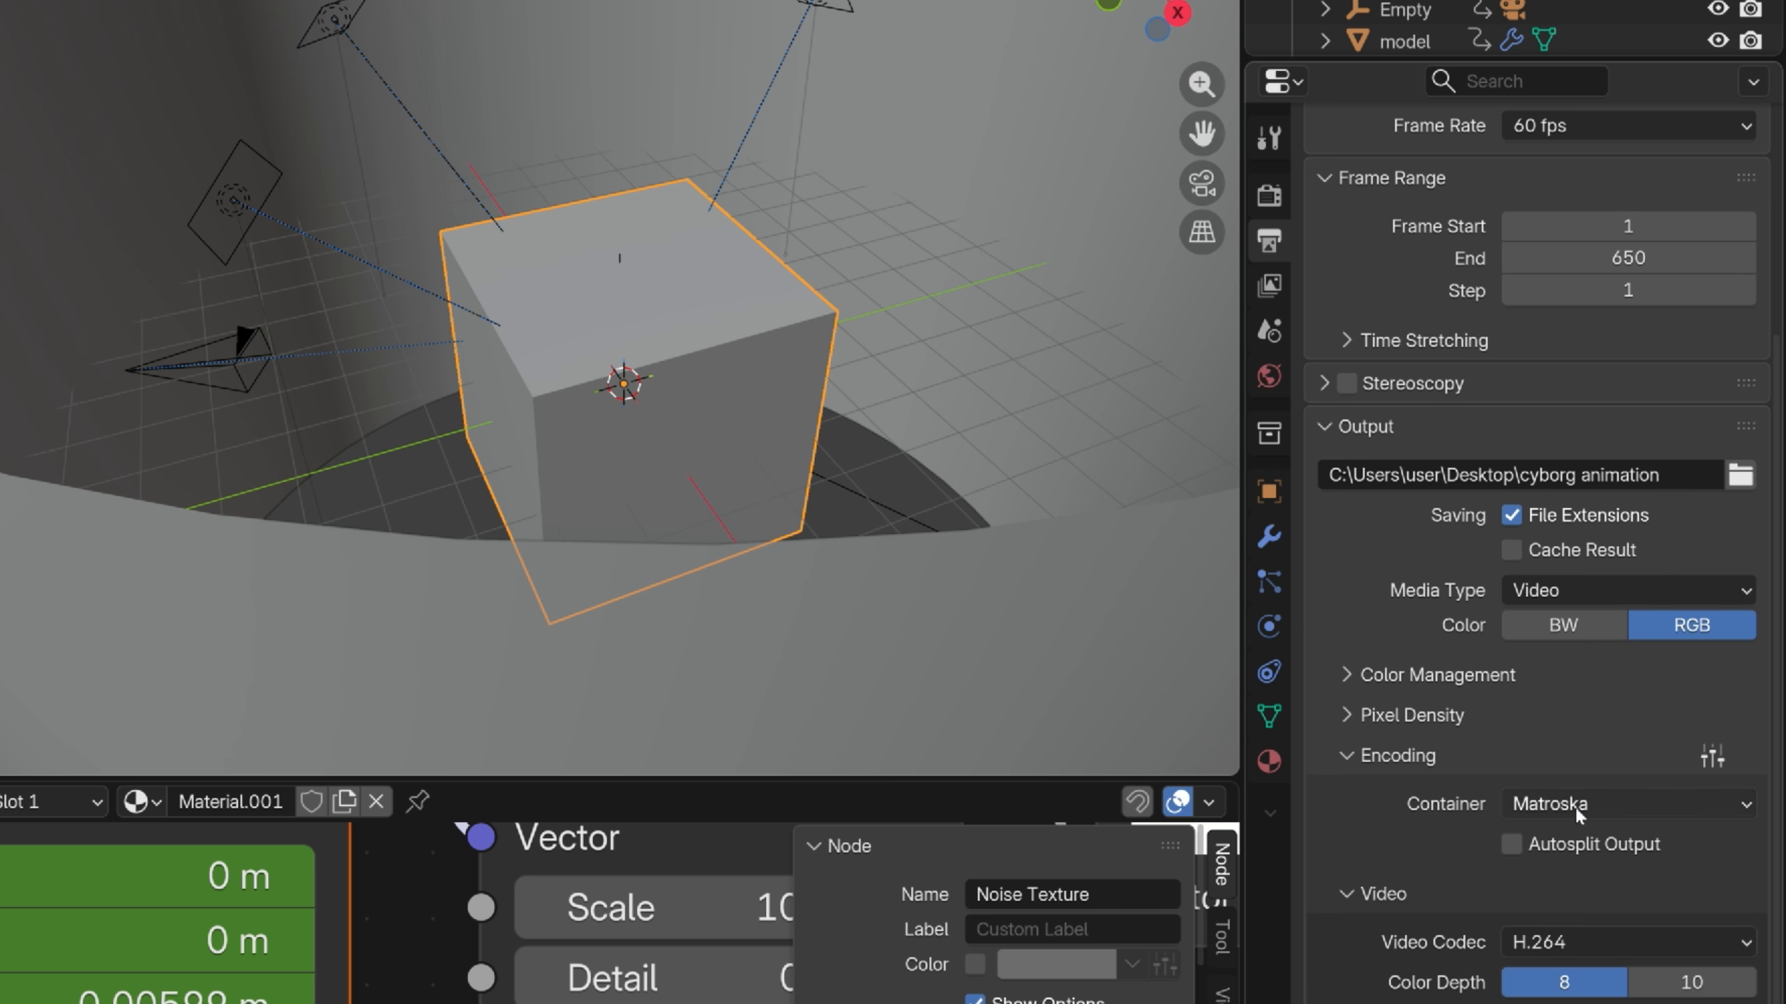
{"action": "left_click", "coordinate": [1573, 800]}
{"action": "left_click", "coordinate": [1582, 840]}
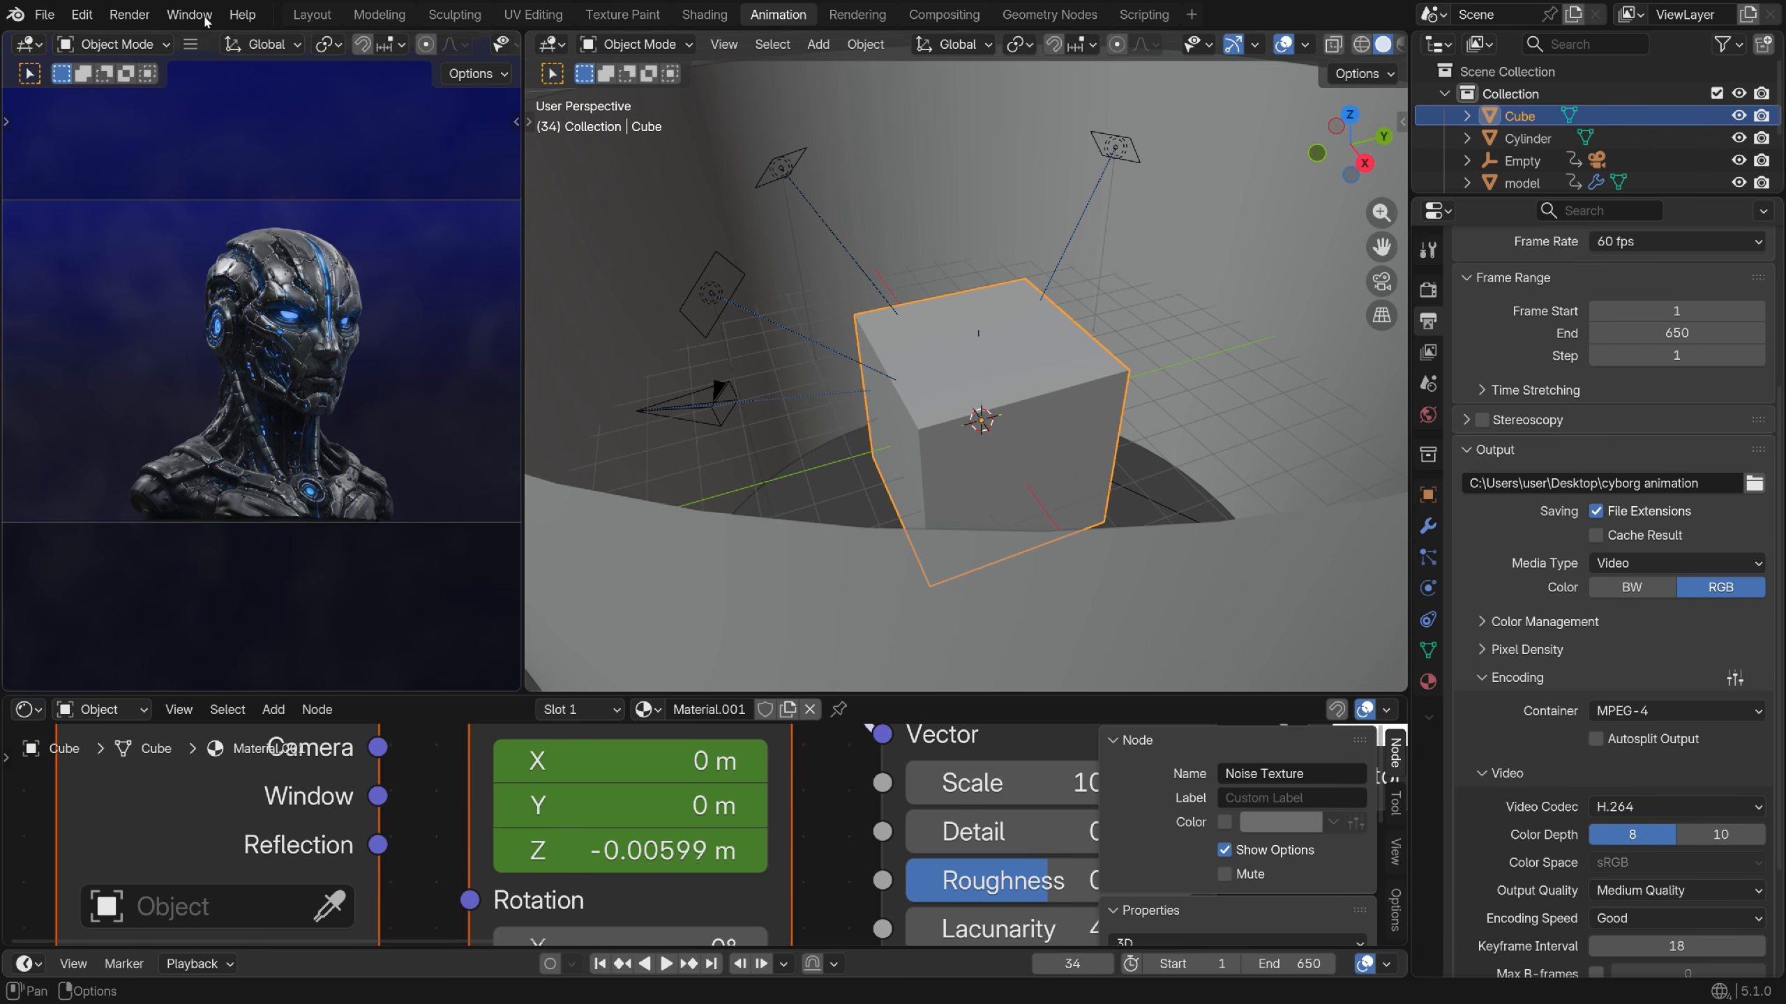
{"action": "left_click", "coordinate": [144, 18]}
{"action": "left_click", "coordinate": [179, 56]}
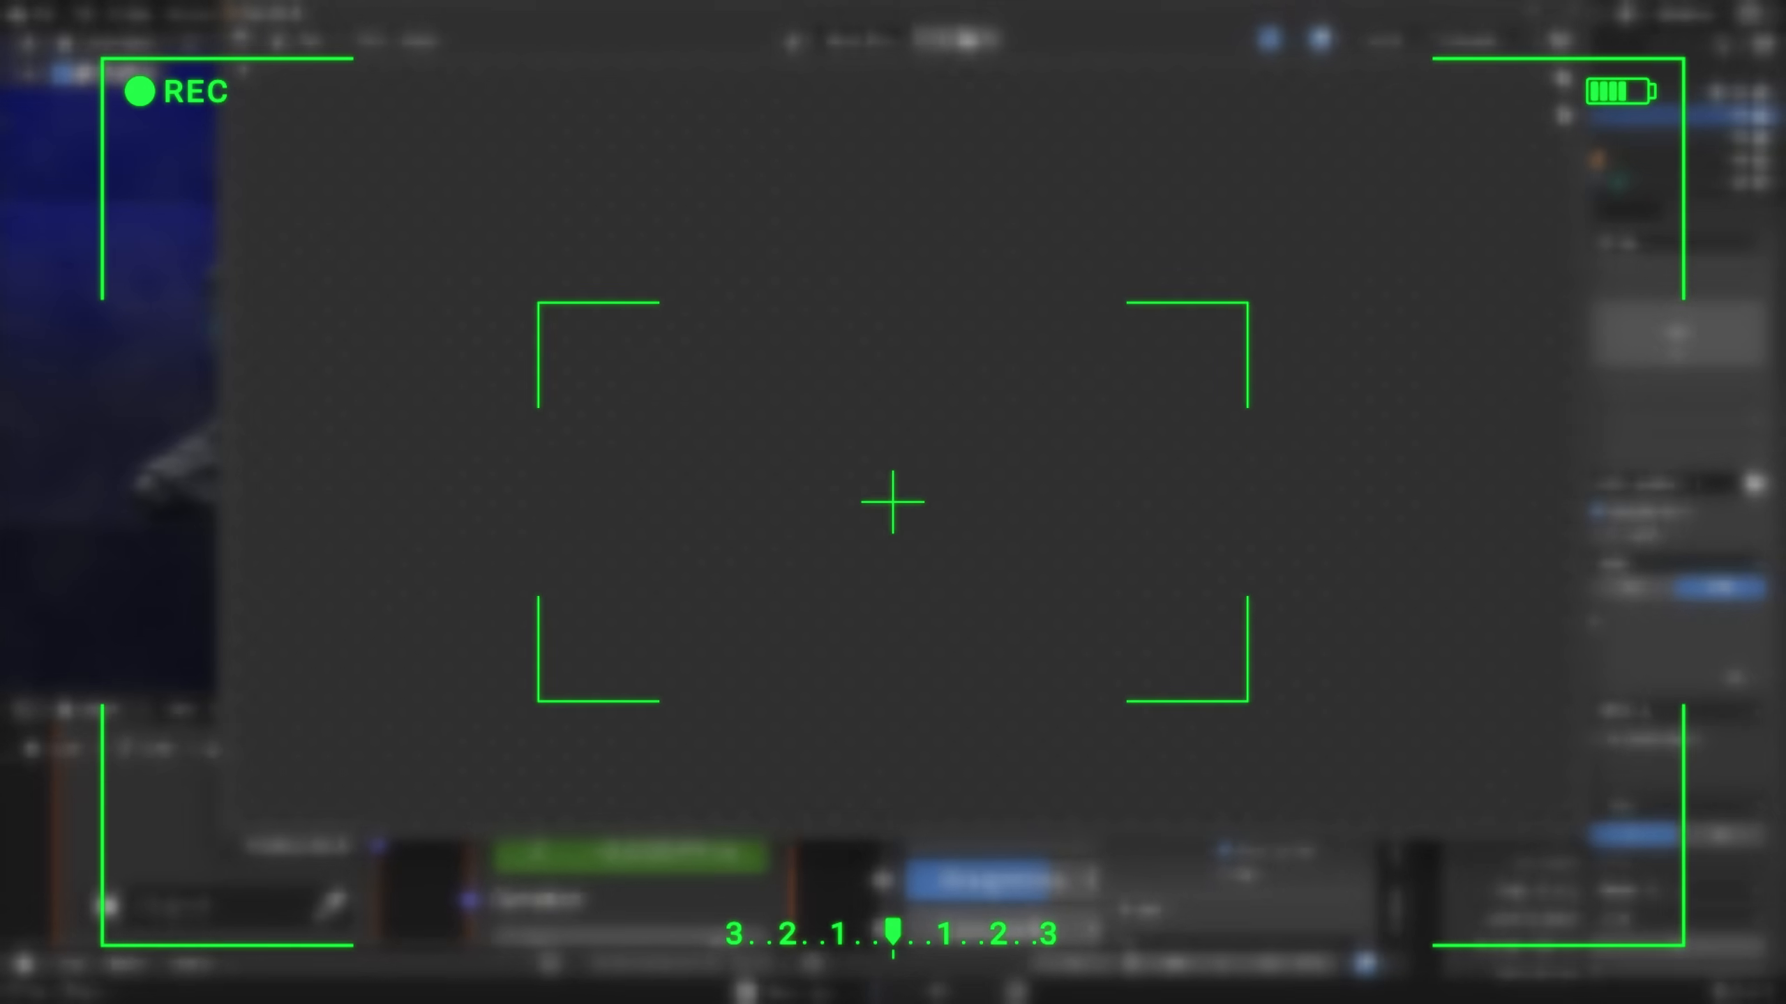